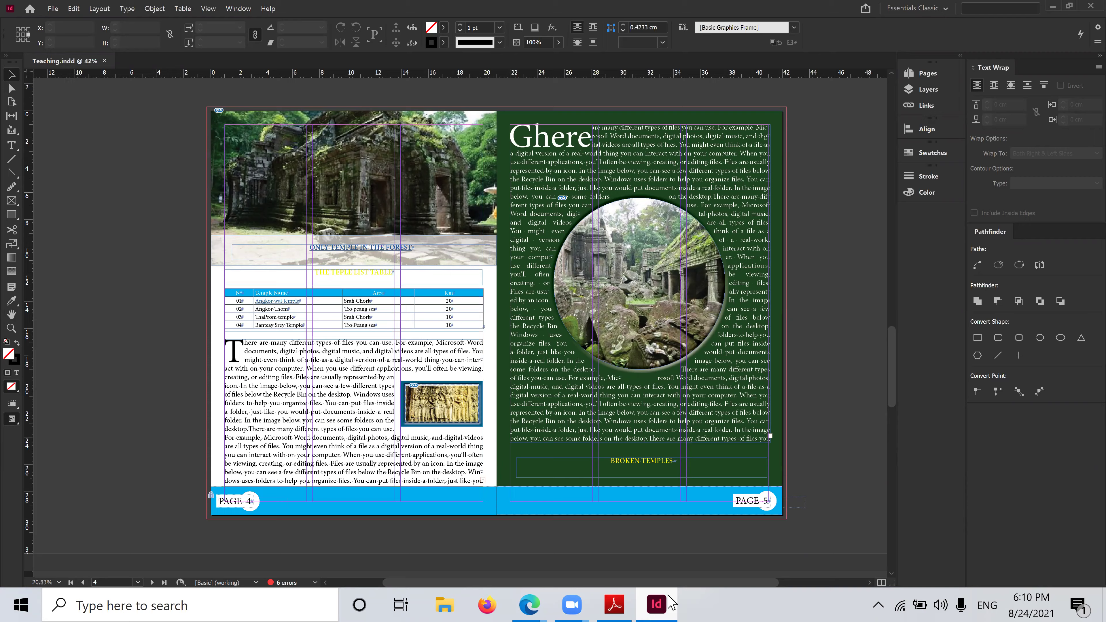
Examine the finished page 4–5 spread and the blank page 6–7 spread of the magazine document
{"action": "scroll", "coordinate": [557, 295], "scroll_direction": "down", "scroll_amount": 6}
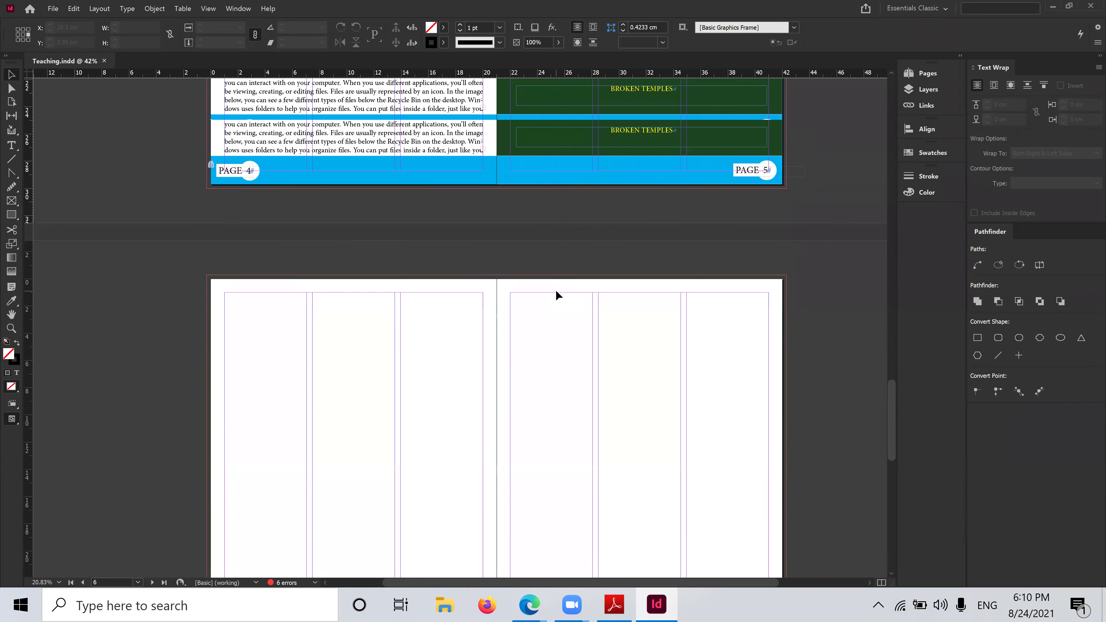
{"action": "scroll", "coordinate": [557, 296], "scroll_direction": "up", "scroll_amount": 6}
{"action": "scroll", "coordinate": [558, 295], "scroll_direction": "down", "scroll_amount": 6}
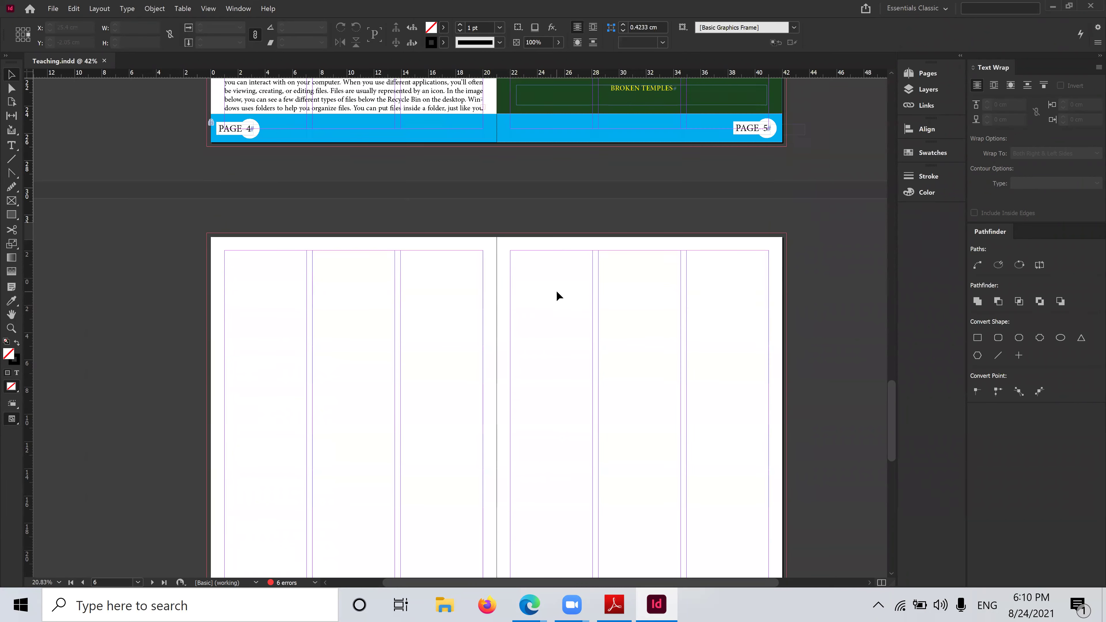
{"action": "scroll", "coordinate": [559, 296], "scroll_direction": "up", "scroll_amount": 2}
{"action": "scroll", "coordinate": [559, 296], "scroll_direction": "up", "scroll_amount": 4}
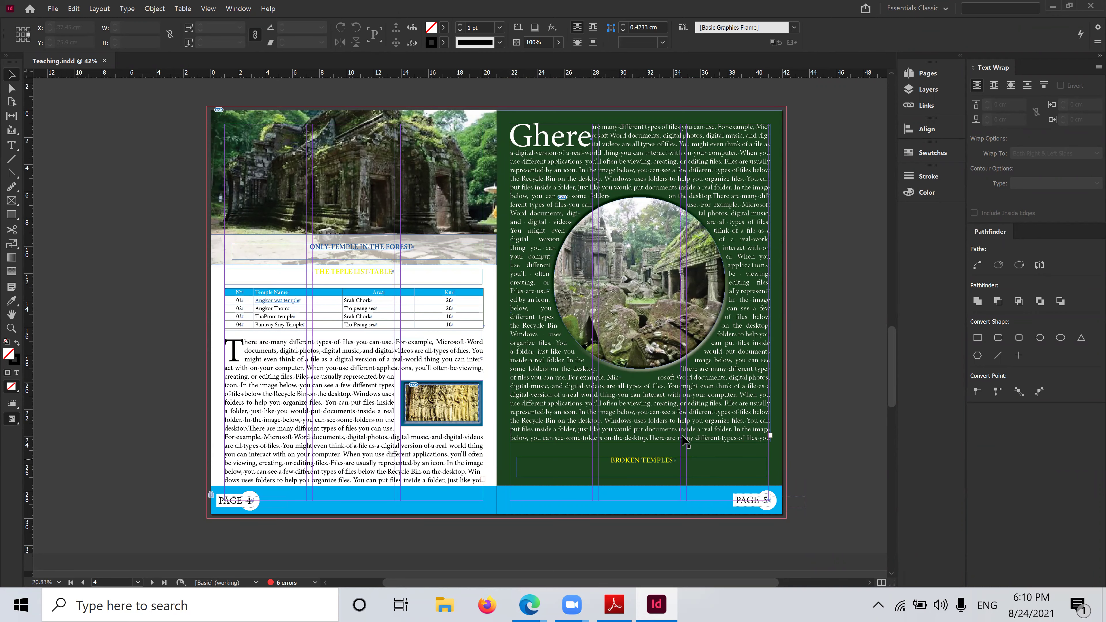
{"action": "scroll", "coordinate": [584, 475], "scroll_direction": "down", "scroll_amount": 4}
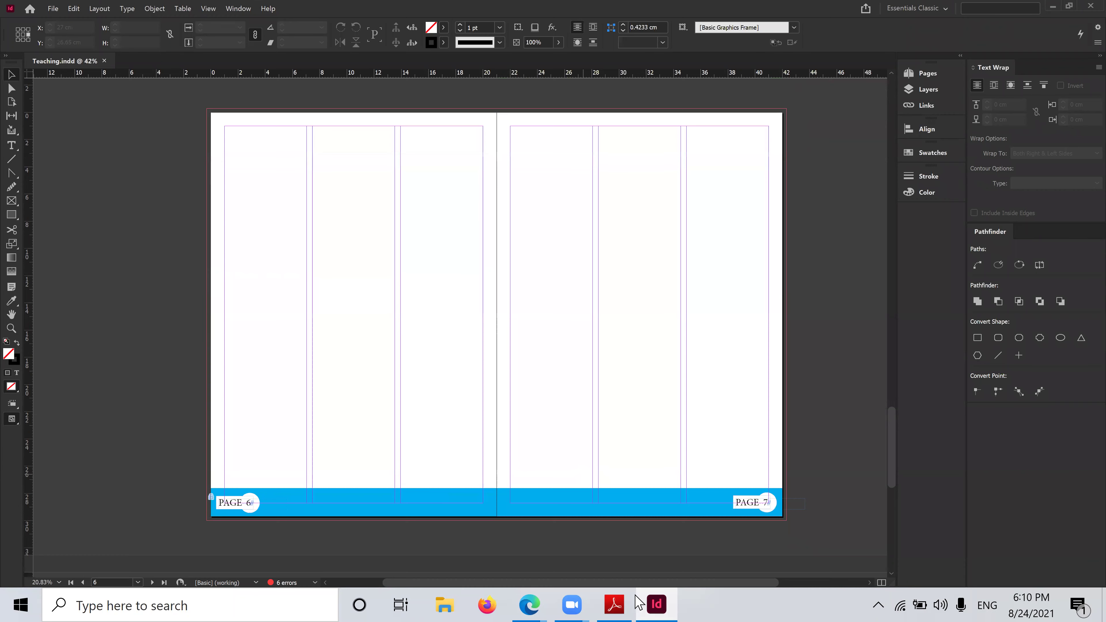
{"action": "left_click", "coordinate": [659, 603]}
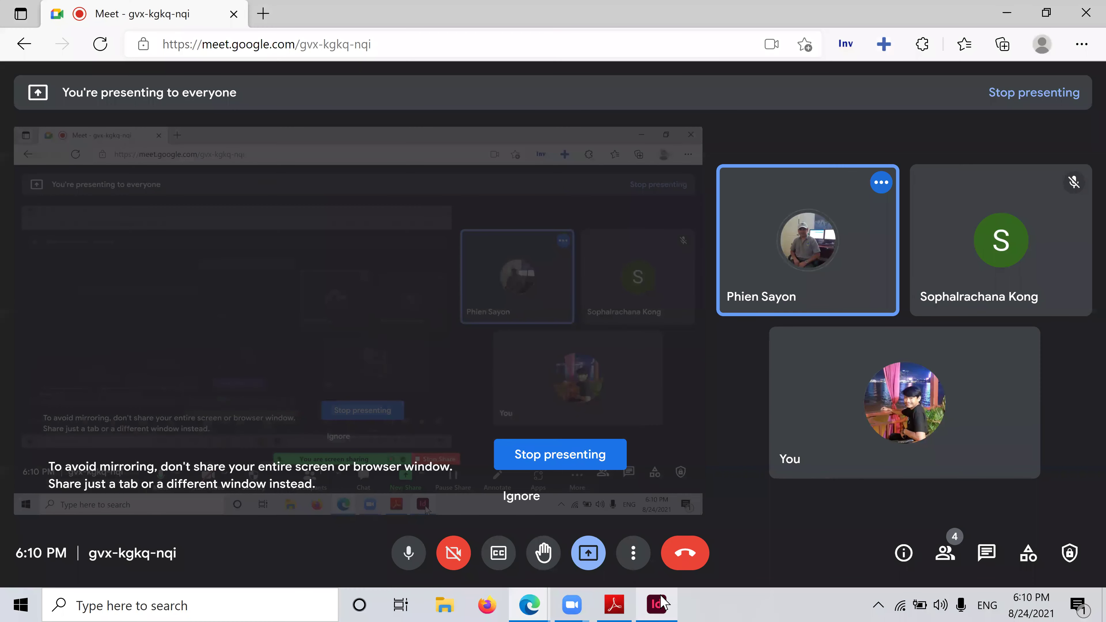
{"action": "left_click", "coordinate": [658, 604]}
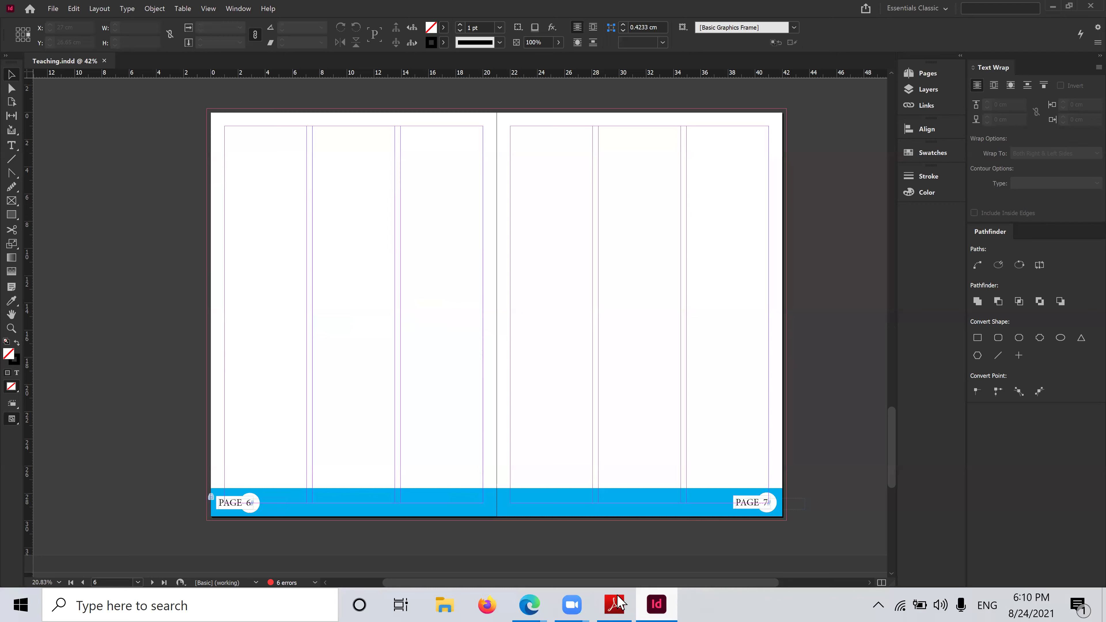
Switch to Adobe Reader and examine the green temple page and the Fiber Drink advertisement page in Untitled-1.pdf
{"action": "key", "text": "alt+Tab"}
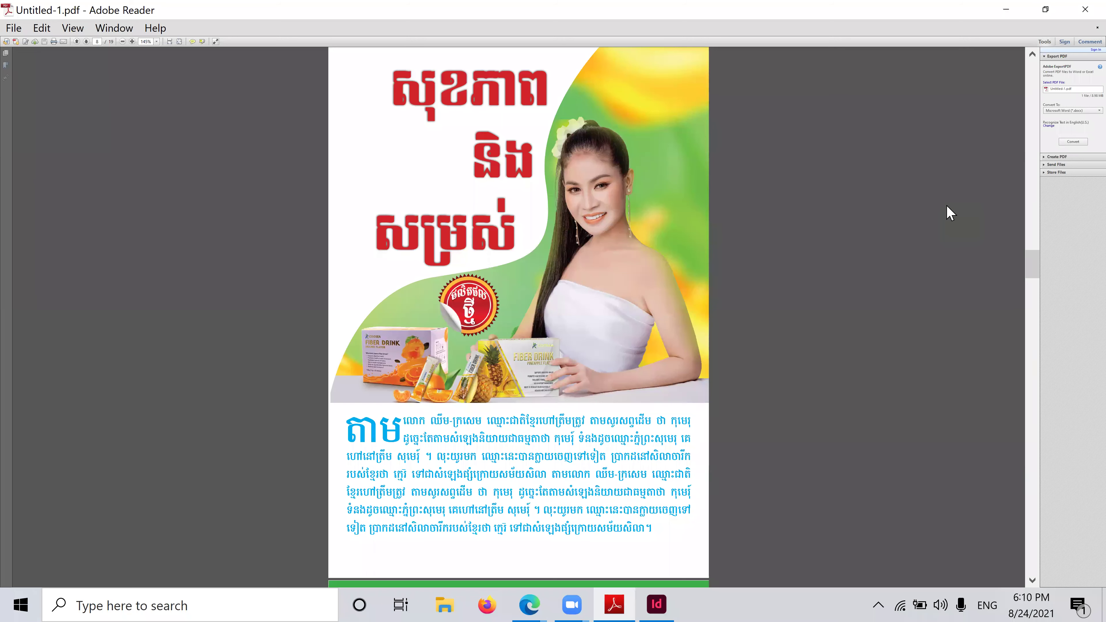
{"action": "scroll", "coordinate": [863, 310], "scroll_direction": "up", "scroll_amount": 5}
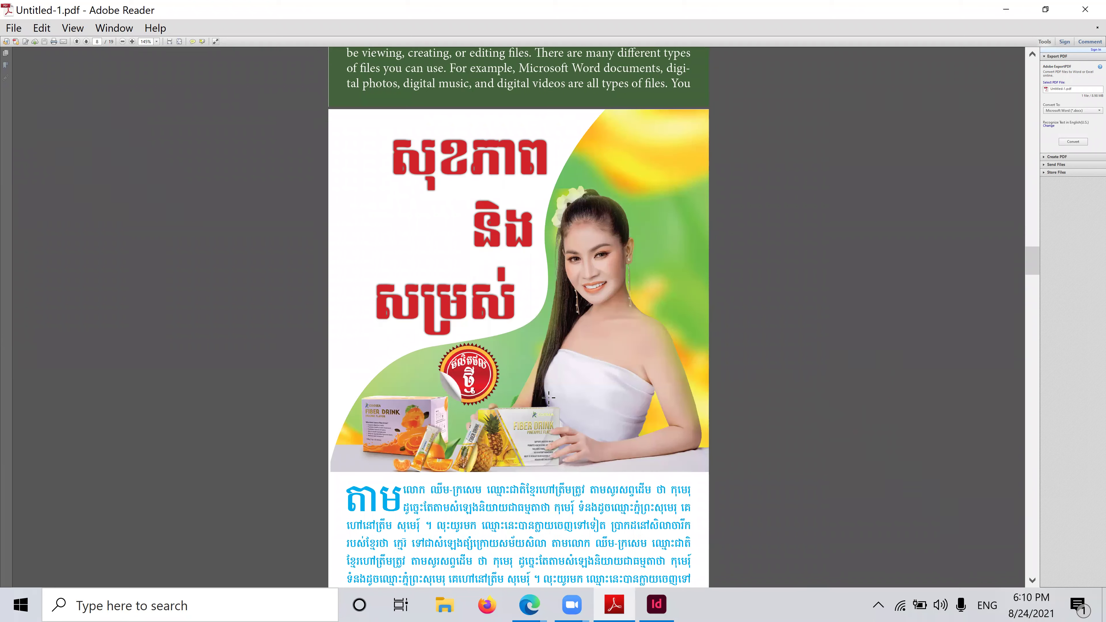
{"action": "scroll", "coordinate": [551, 399], "scroll_direction": "up", "scroll_amount": 4}
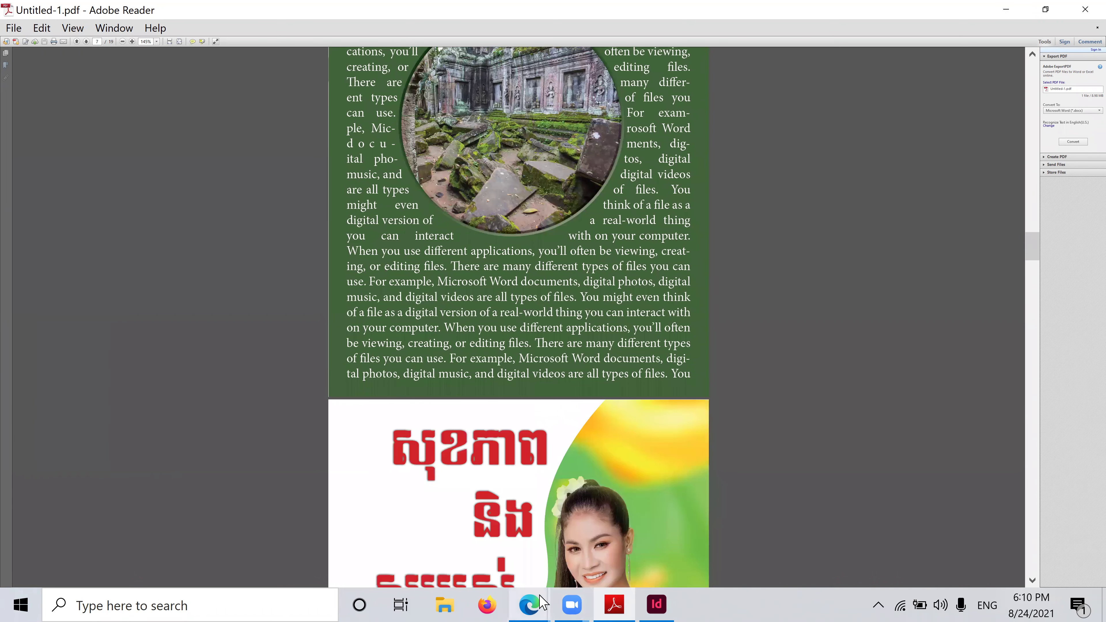
{"action": "mouse_move", "coordinate": [541, 604]}
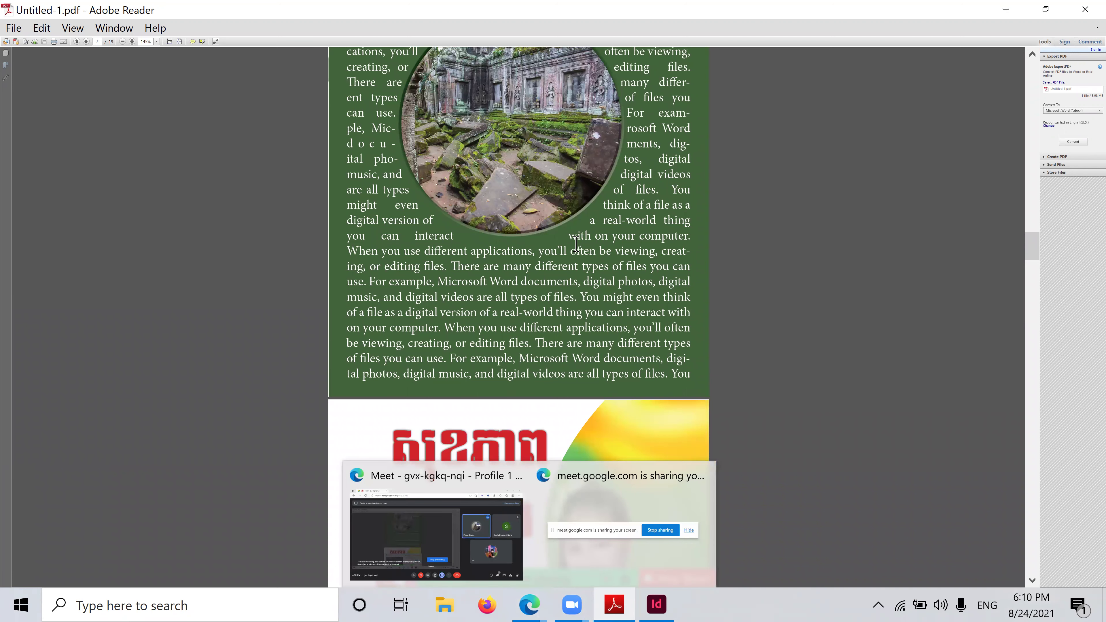
{"action": "scroll", "coordinate": [579, 261], "scroll_direction": "up", "scroll_amount": 3}
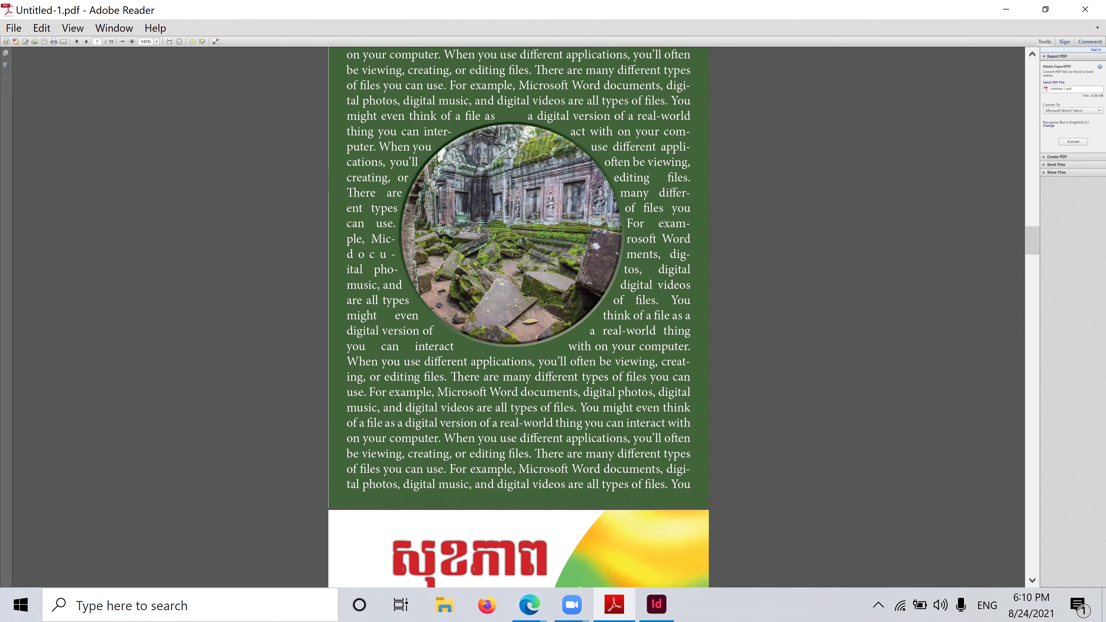
{"action": "scroll", "coordinate": [583, 278], "scroll_direction": "up", "scroll_amount": 3}
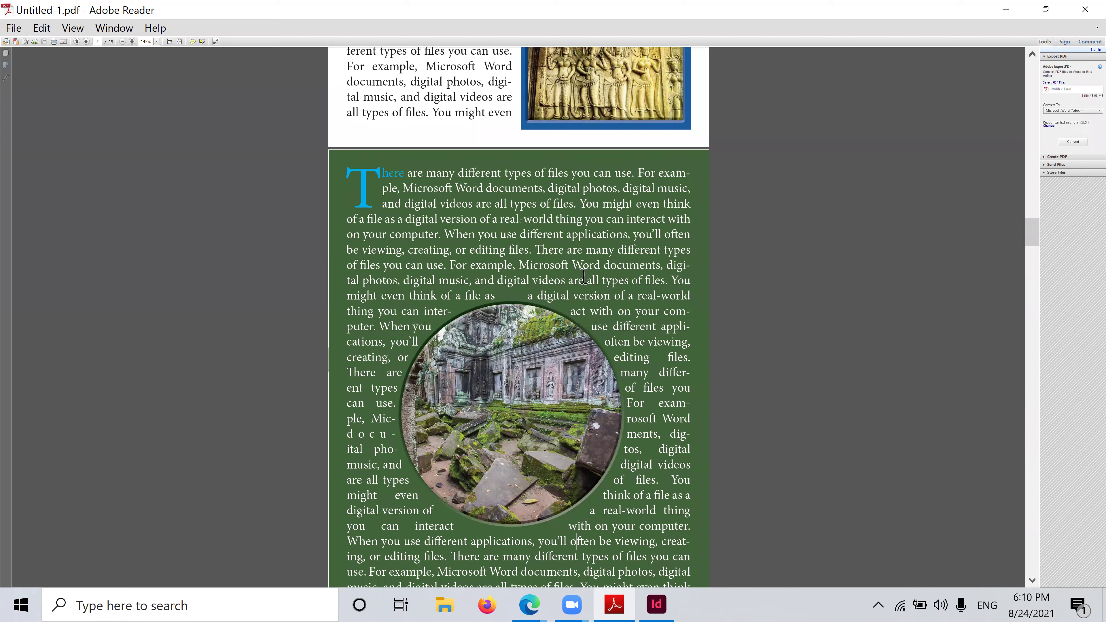
{"action": "scroll", "coordinate": [583, 278], "scroll_direction": "down", "scroll_amount": 12}
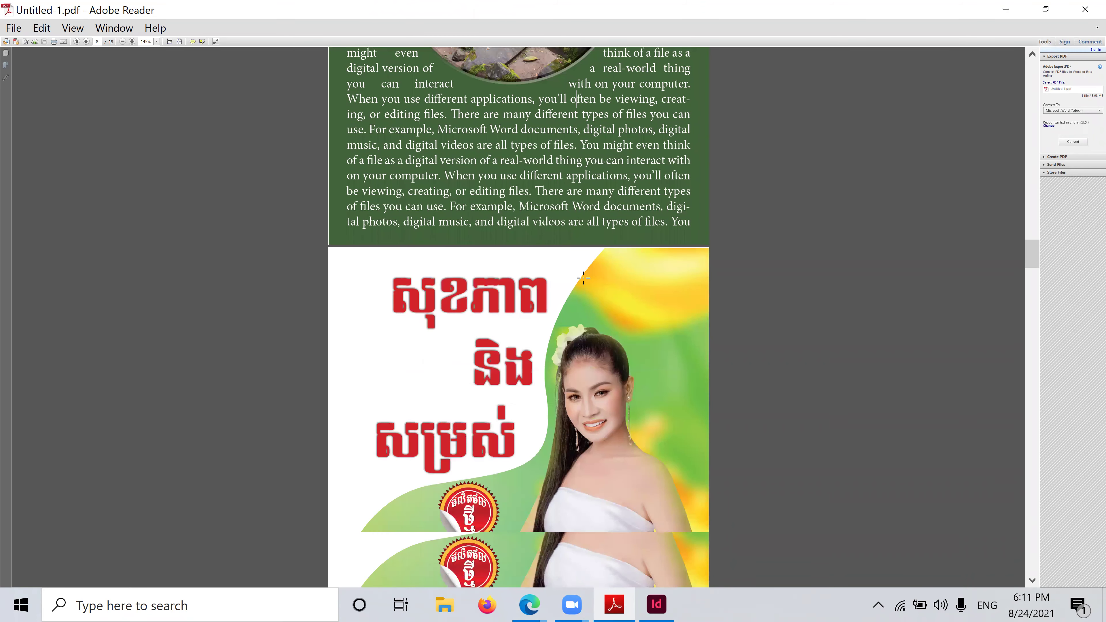
{"action": "scroll", "coordinate": [583, 278], "scroll_direction": "down", "scroll_amount": 1}
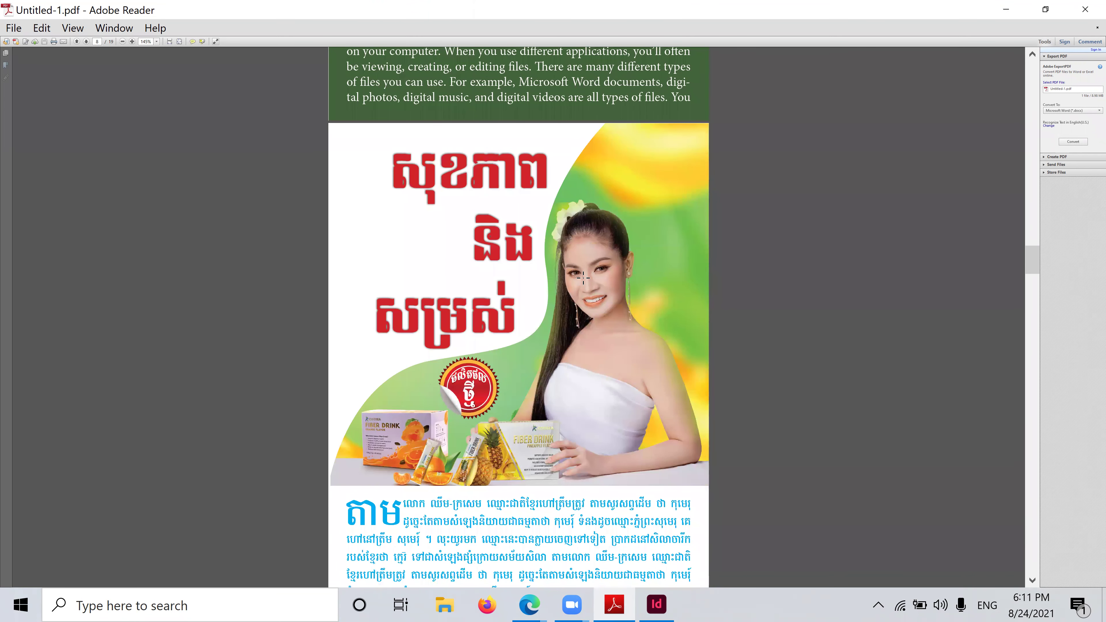
{"action": "scroll", "coordinate": [583, 278], "scroll_direction": "down", "scroll_amount": 1}
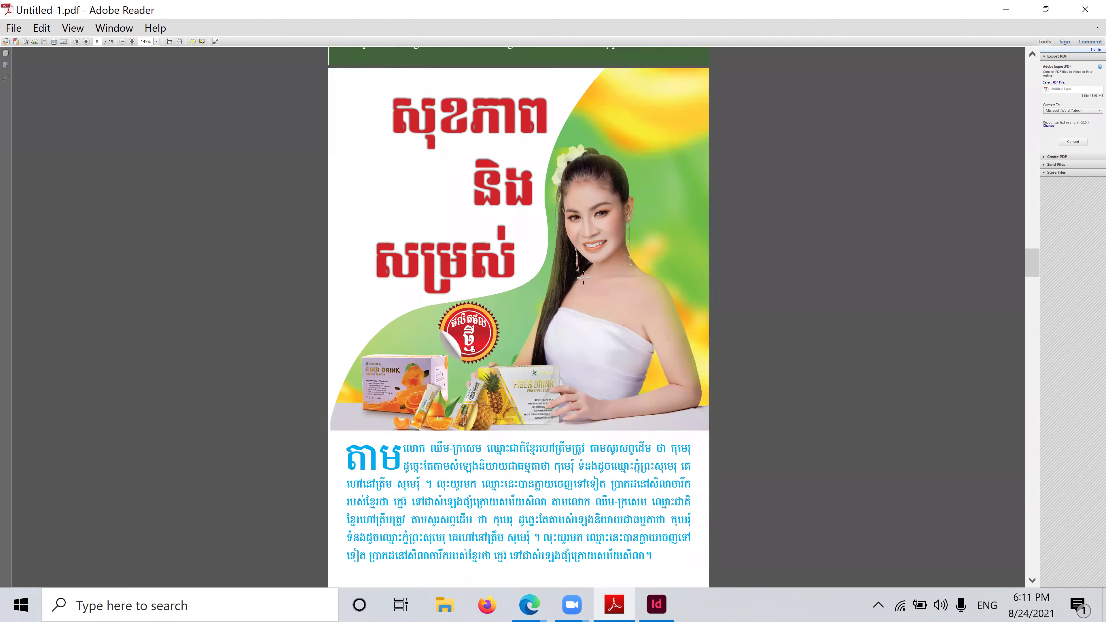
{"action": "scroll", "coordinate": [583, 277], "scroll_direction": "down", "scroll_amount": 2}
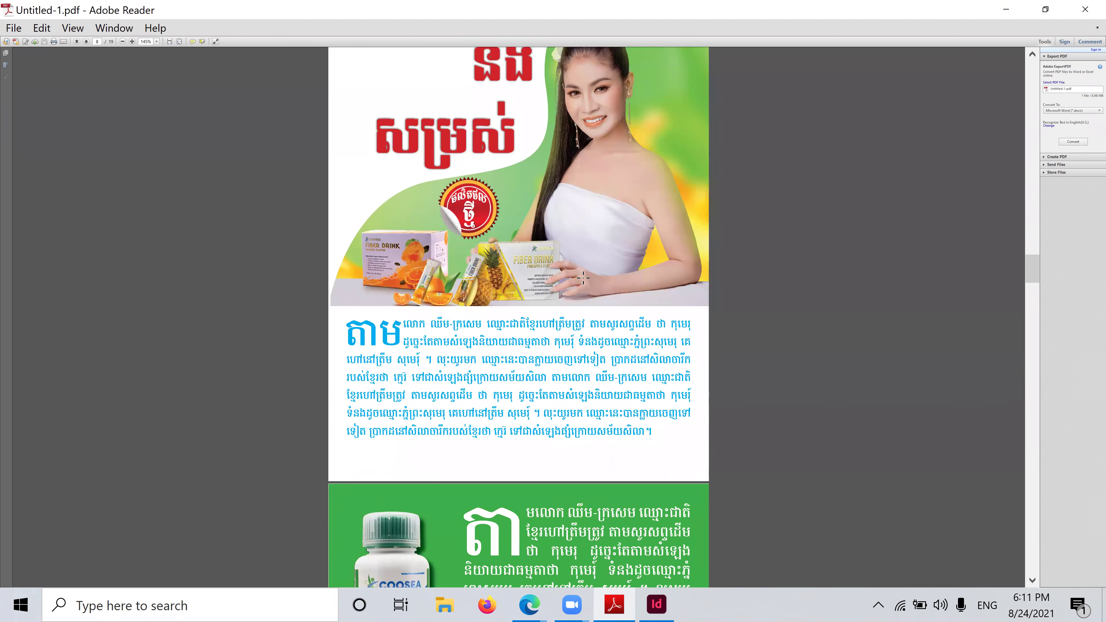
{"action": "scroll", "coordinate": [583, 278], "scroll_direction": "up", "scroll_amount": 2}
{"action": "scroll", "coordinate": [405, 388], "scroll_direction": "down", "scroll_amount": 1}
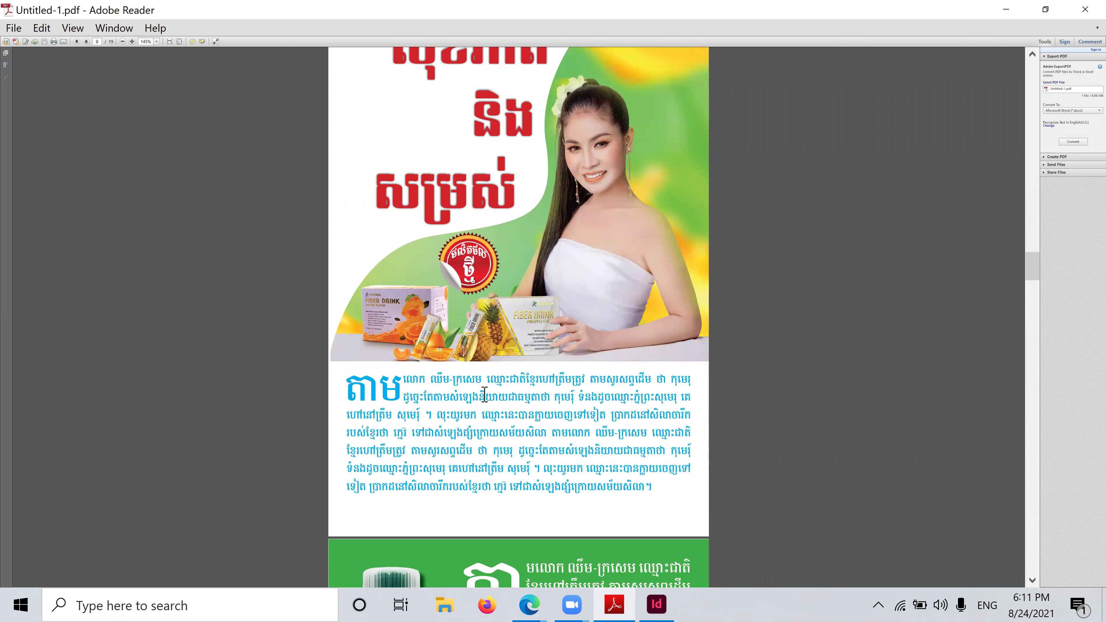
{"action": "scroll", "coordinate": [567, 392], "scroll_direction": "down", "scroll_amount": 2}
{"action": "scroll", "coordinate": [628, 381], "scroll_direction": "up", "scroll_amount": 2}
{"action": "scroll", "coordinate": [628, 381], "scroll_direction": "up", "scroll_amount": 2}
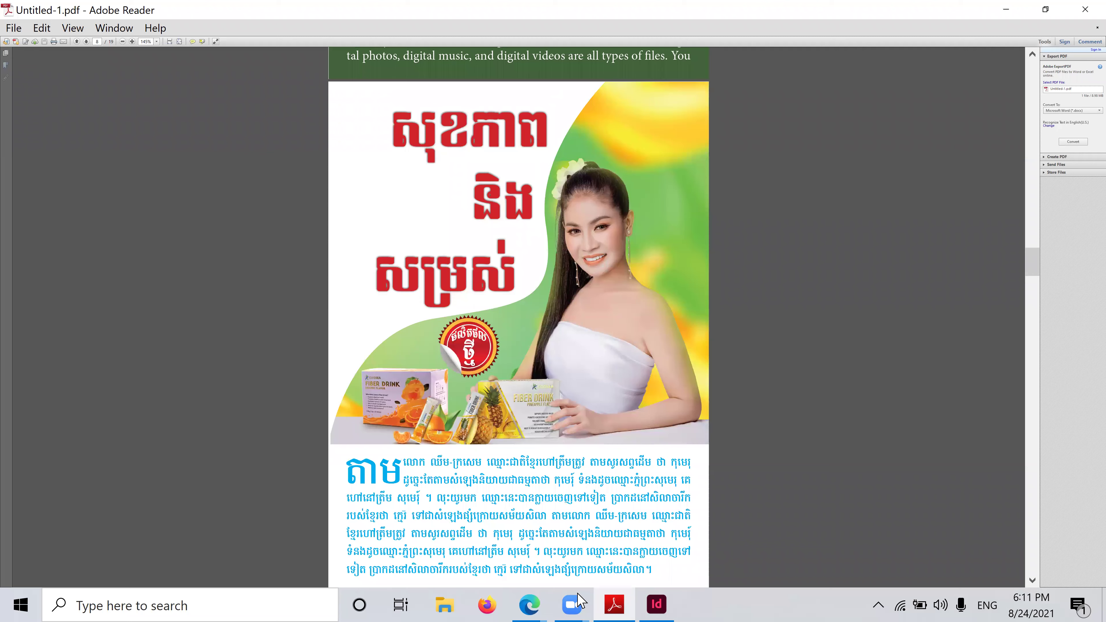
Switch to InDesign and draw a rectangular picture frame about 11.4 × 16.35 cm on page 6, from the spine's upper end
{"action": "left_click", "coordinate": [657, 604]}
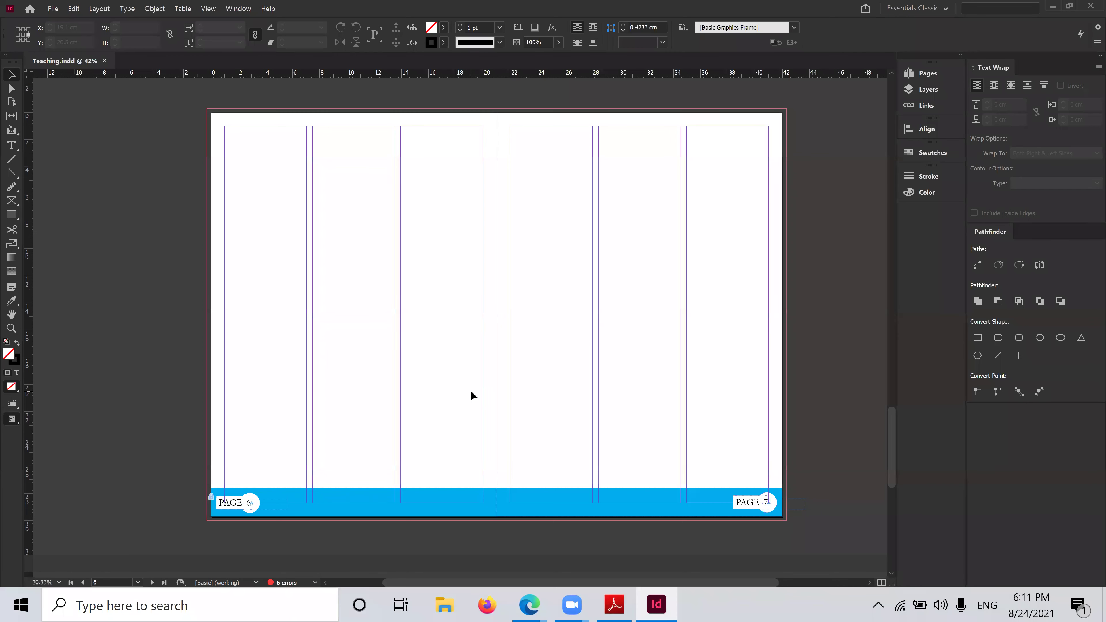
{"action": "scroll", "coordinate": [614, 293], "scroll_direction": "up", "scroll_amount": 10}
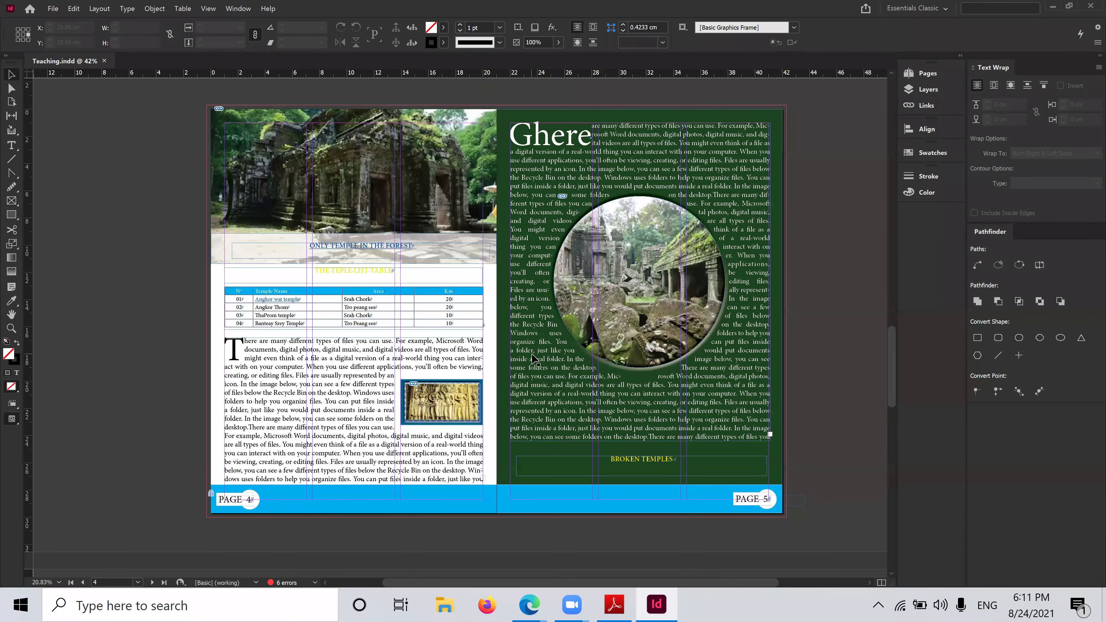
{"action": "scroll", "coordinate": [528, 371], "scroll_direction": "down", "scroll_amount": 9}
{"action": "scroll", "coordinate": [371, 387], "scroll_direction": "down", "scroll_amount": 1}
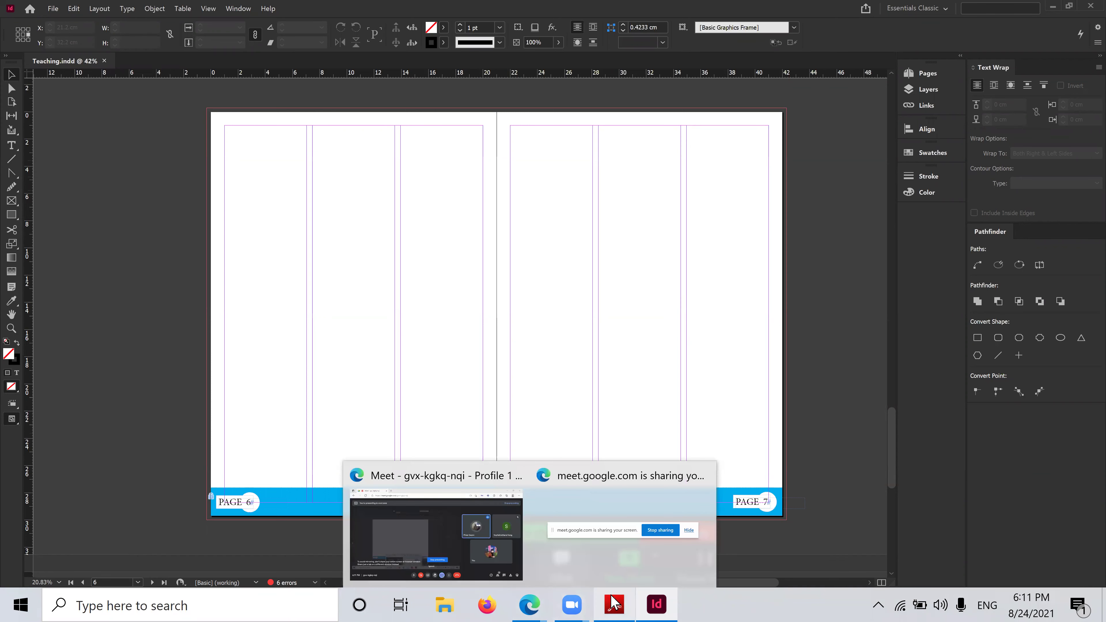
{"action": "mouse_move", "coordinate": [614, 604]}
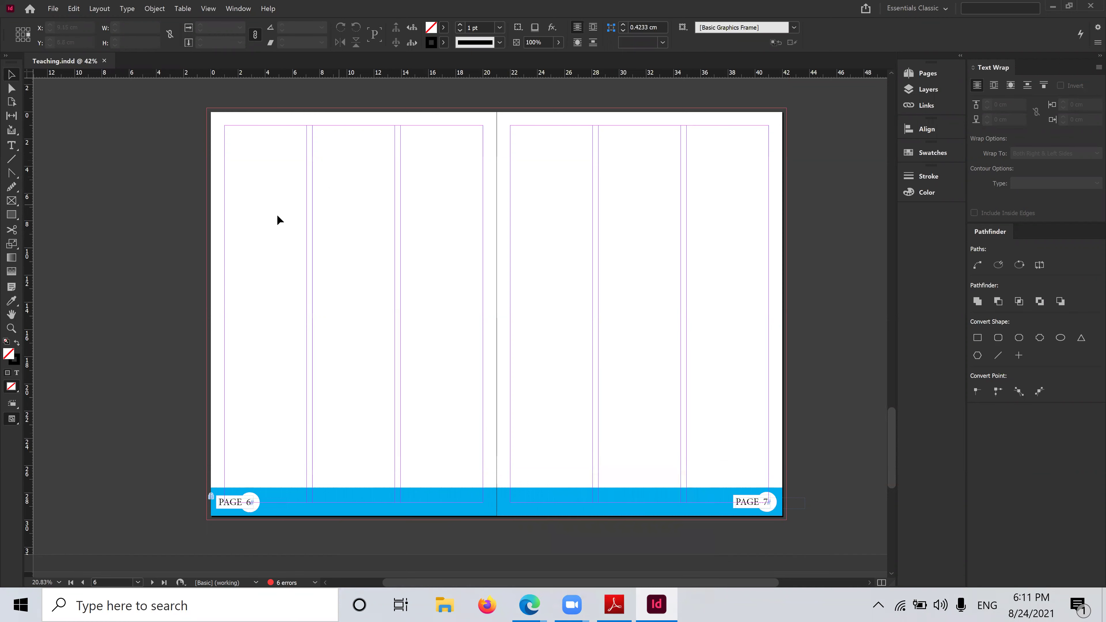
{"action": "right_click", "coordinate": [15, 205]}
{"action": "left_click", "coordinate": [66, 220]}
{"action": "left_click_drag", "start_coordinate": [497, 112], "coordinate": [342, 335]}
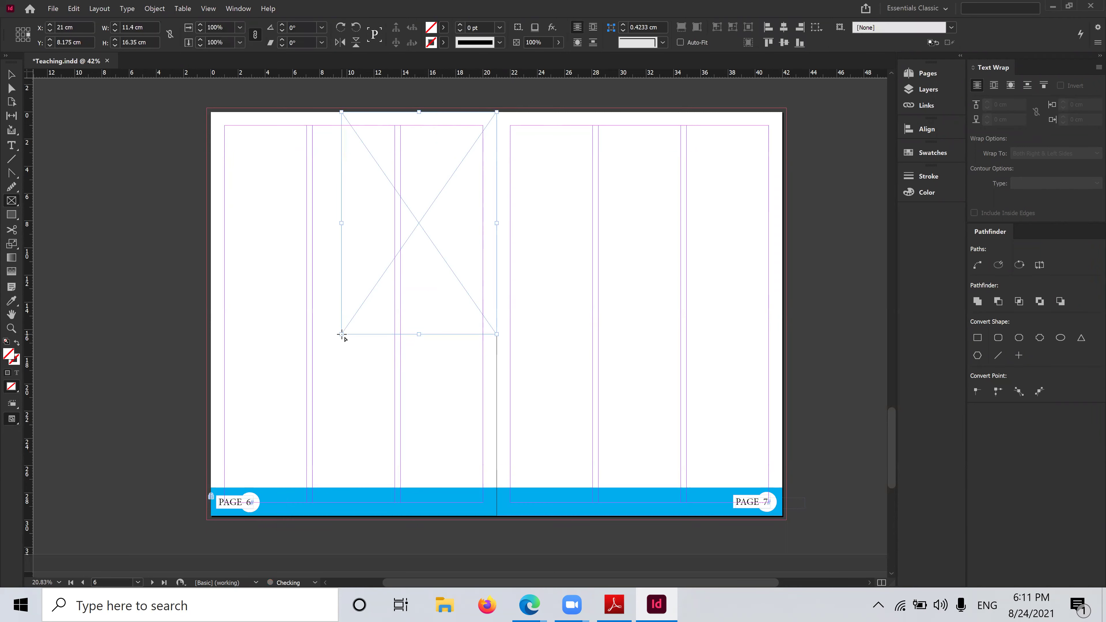
Switch to the Google Meet call, admit the waiting participant and return to InDesign
{"action": "left_click", "coordinate": [53, 9]}
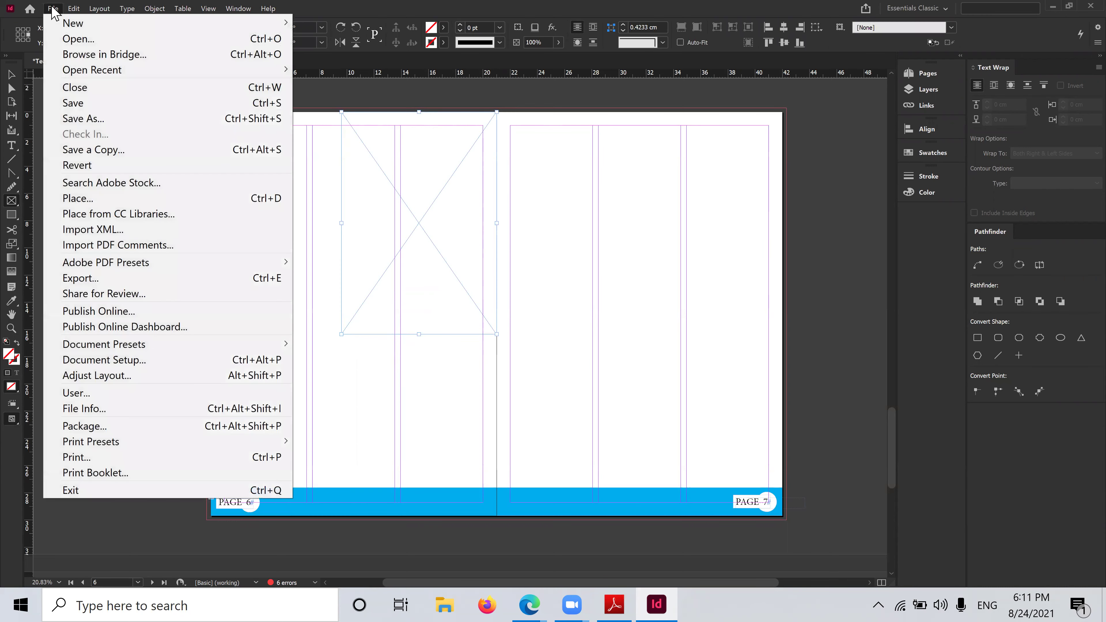
{"action": "left_click", "coordinate": [529, 604]}
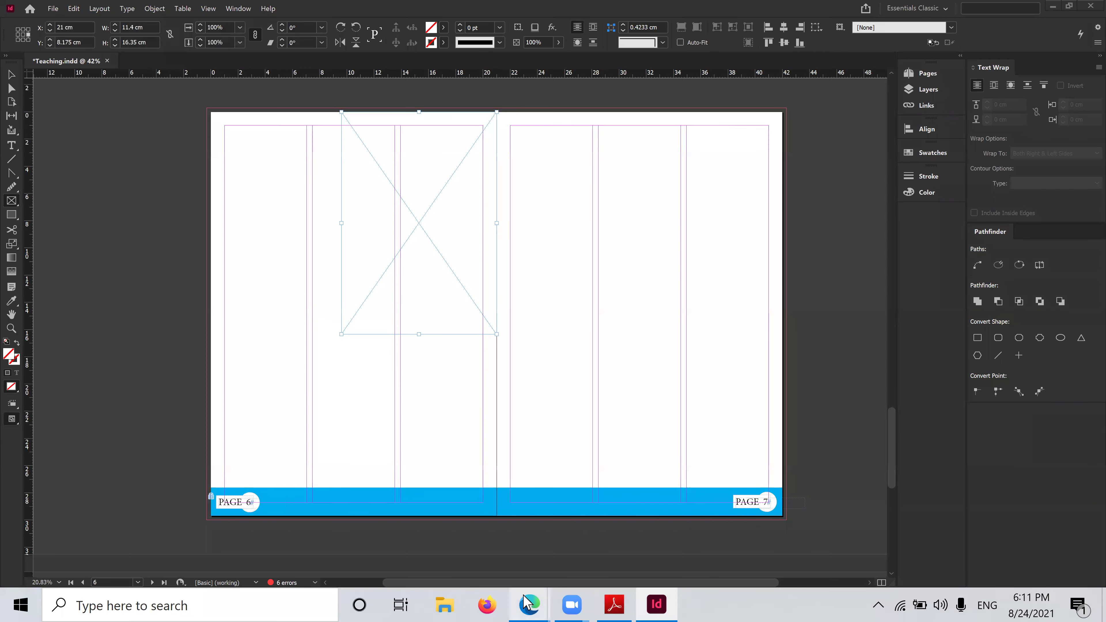
{"action": "left_click", "coordinate": [478, 556]}
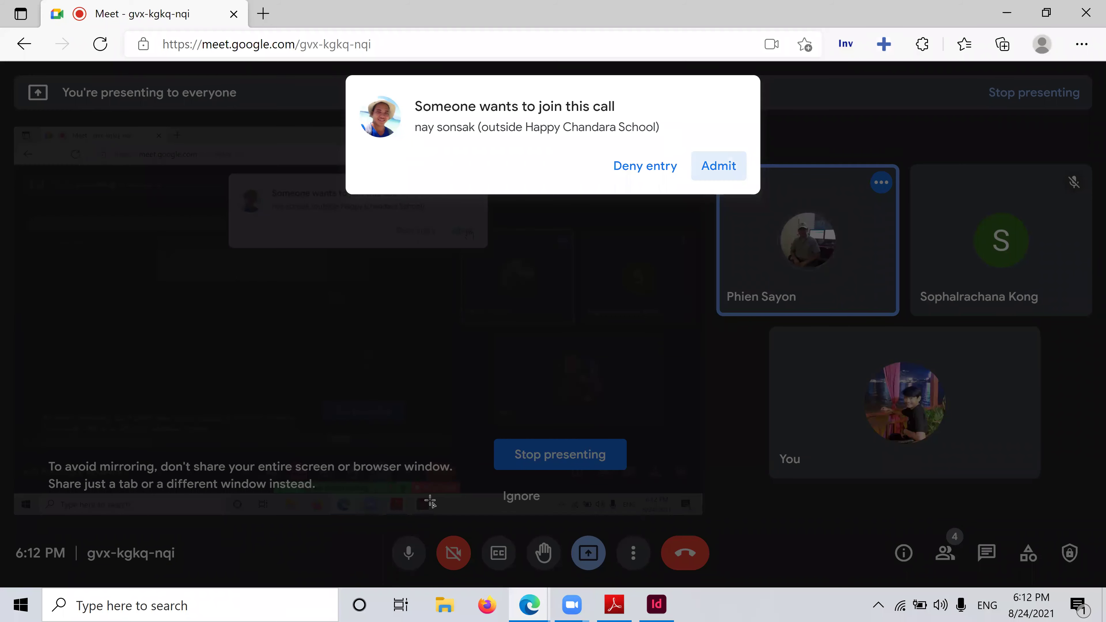
{"action": "left_click", "coordinate": [656, 604]}
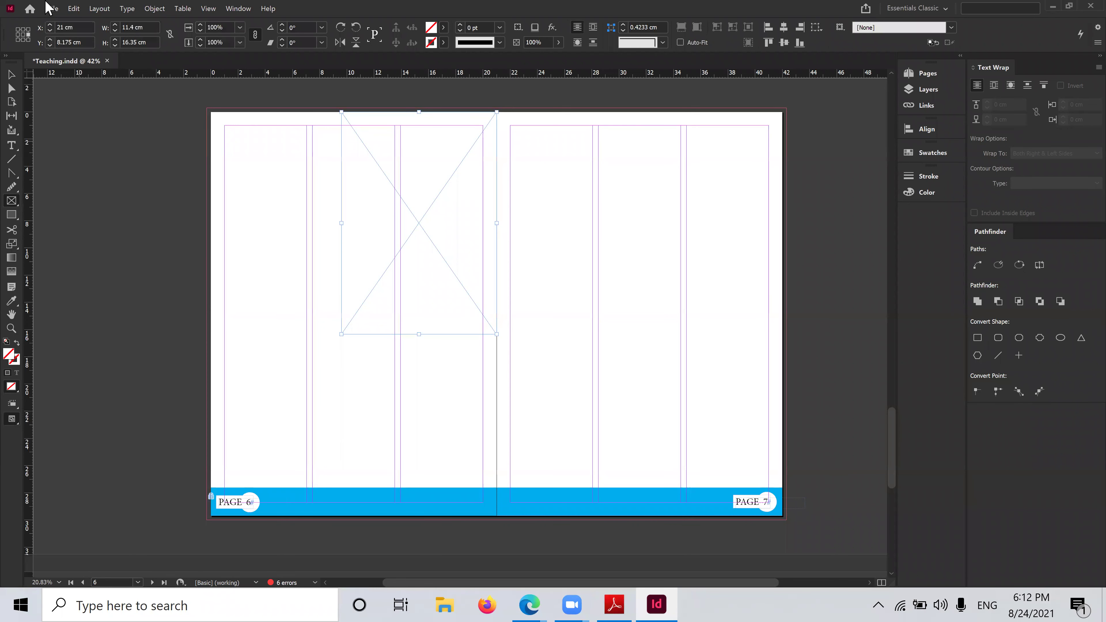
Place the image IMG_20210731_214048_208 into the picture frame on page 6
{"action": "left_click", "coordinate": [52, 9]}
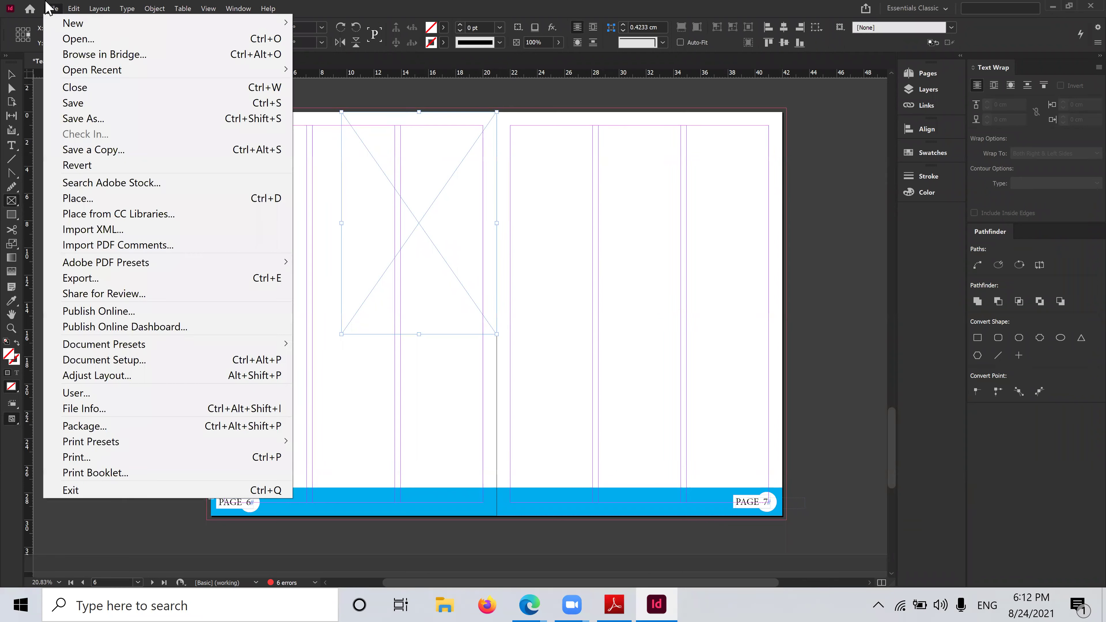
{"action": "left_click", "coordinate": [121, 203]}
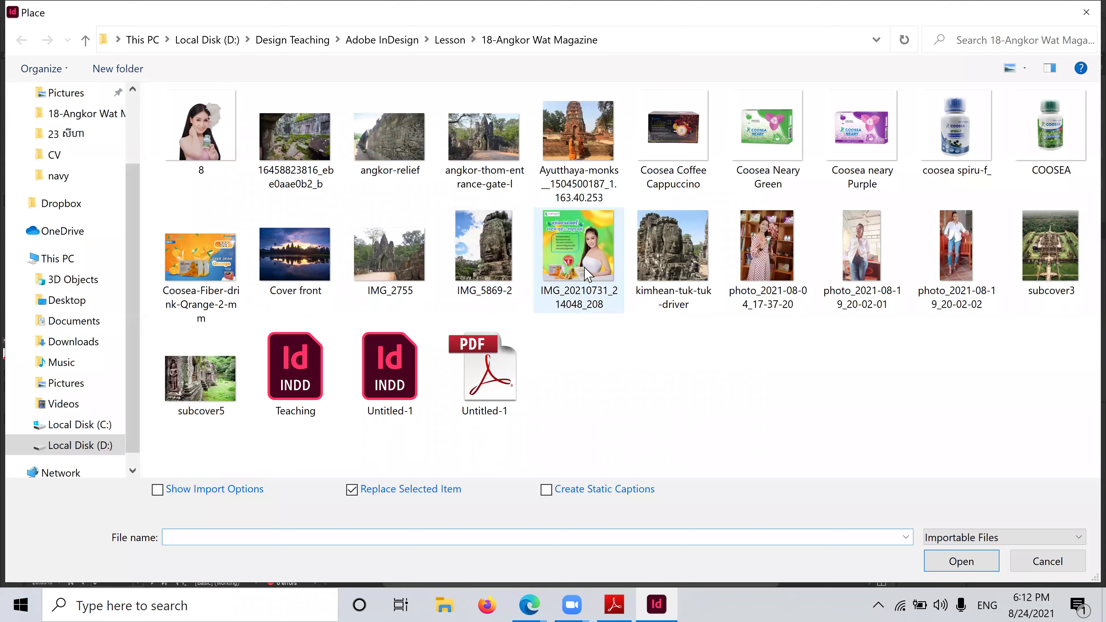
{"action": "left_click", "coordinate": [589, 275]}
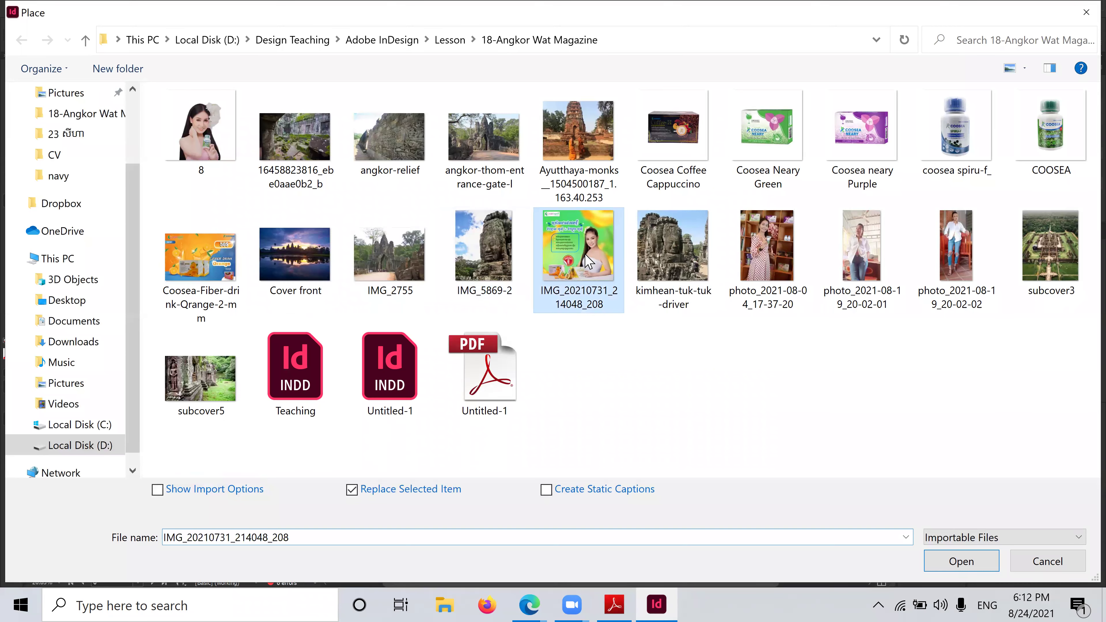
{"action": "left_click", "coordinate": [961, 561]}
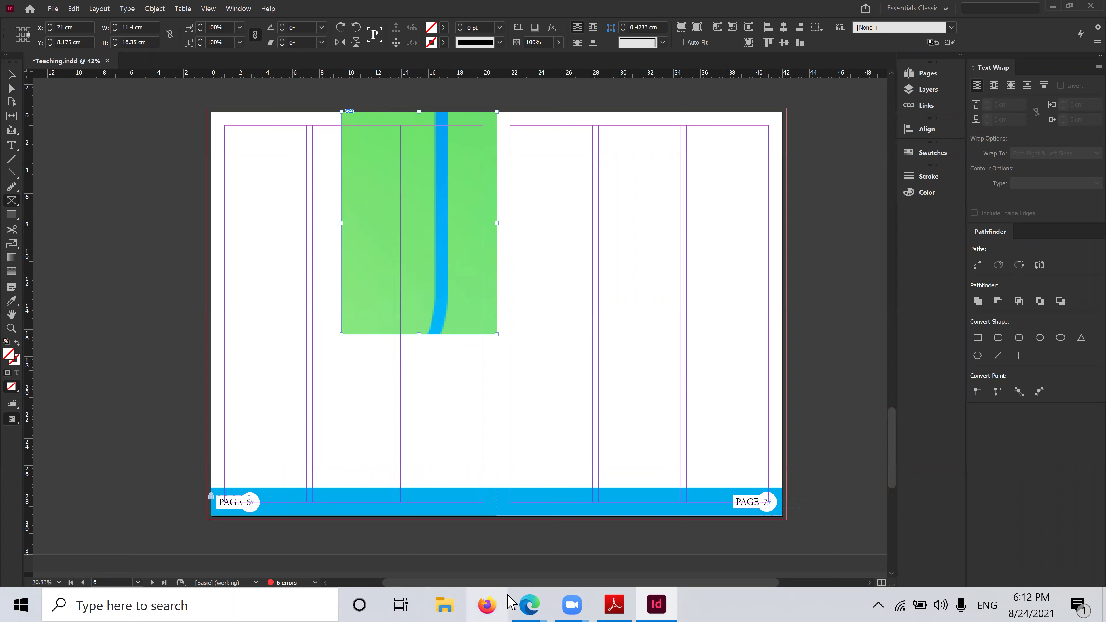
Check the participants in the Google Meet call and return to InDesign
{"action": "left_click", "coordinate": [524, 604]}
{"action": "left_click", "coordinate": [439, 522]}
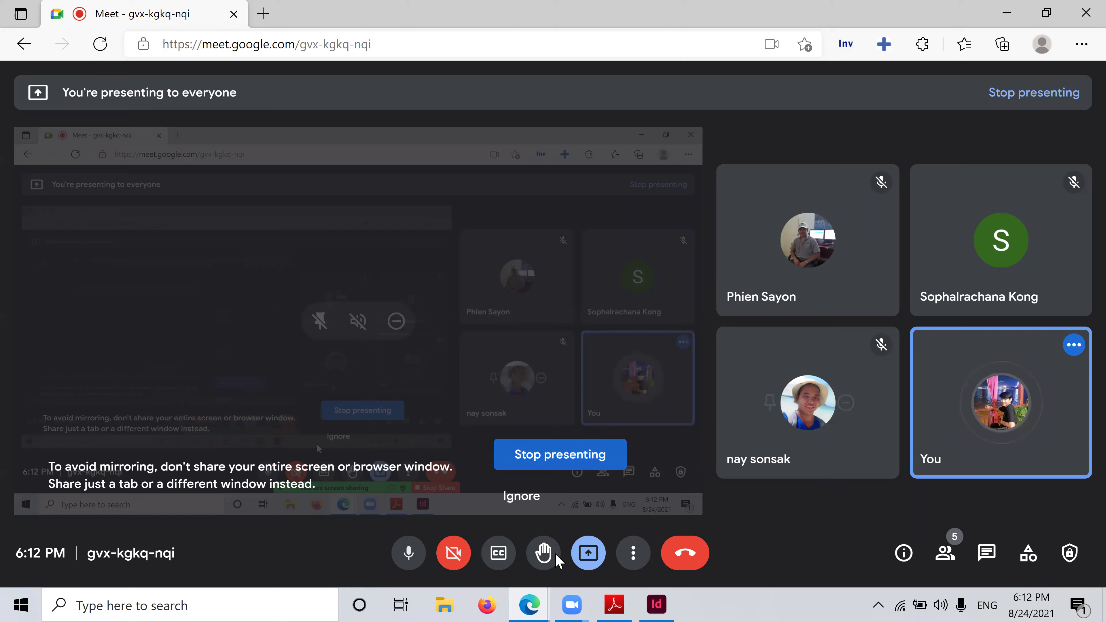
{"action": "left_click", "coordinate": [657, 604]}
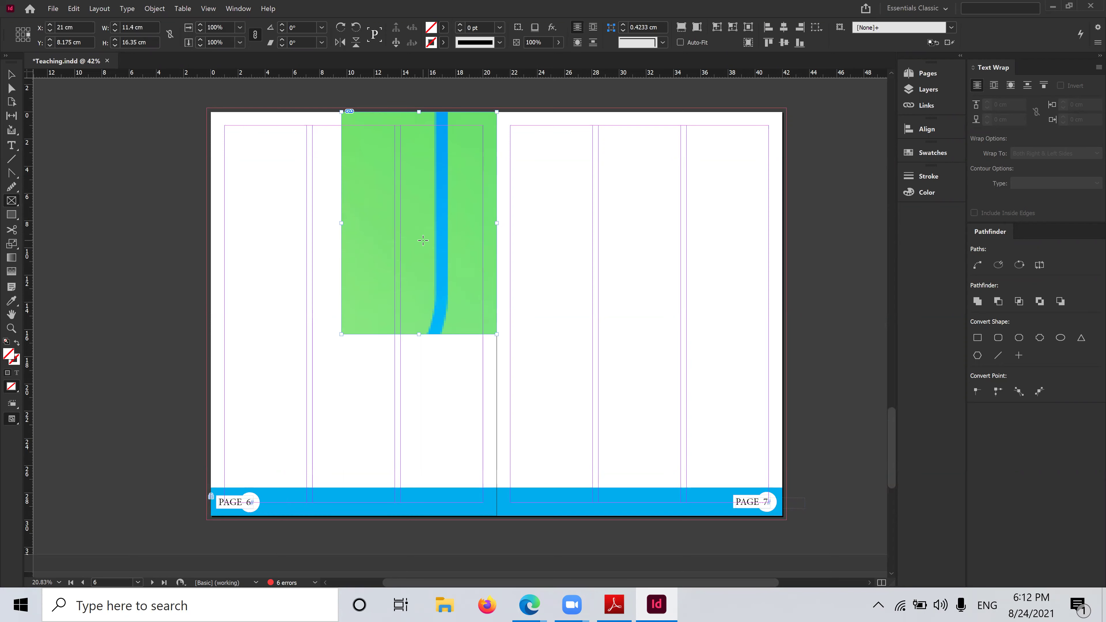
Fit the placed image on page 6 with Fill Frame Proportionally
{"action": "right_click", "coordinate": [435, 204]}
{"action": "mouse_move", "coordinate": [486, 361]}
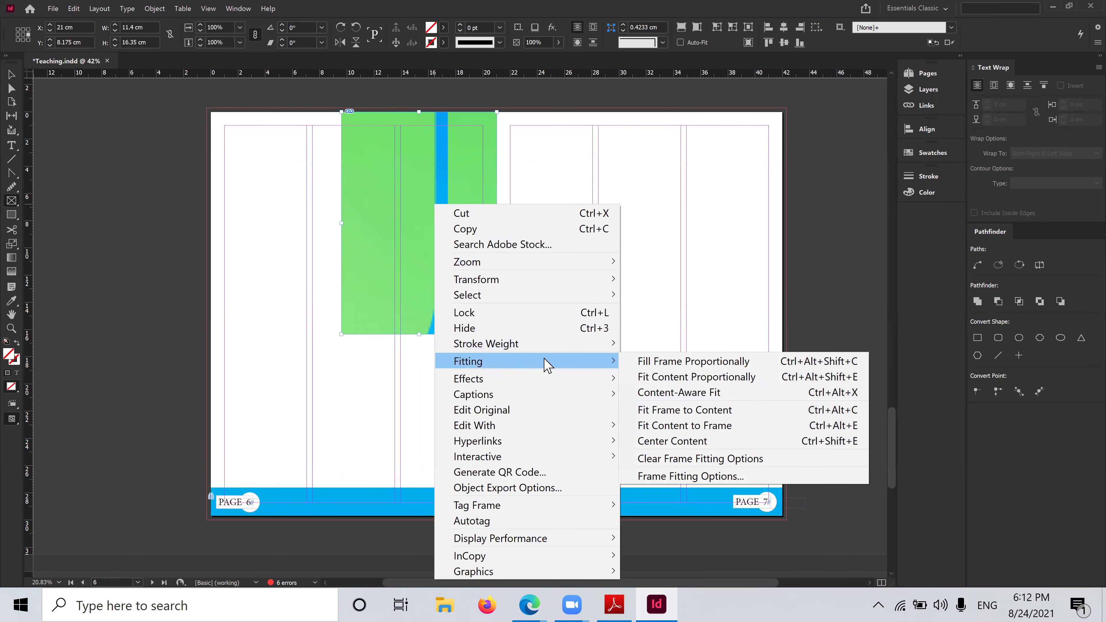
{"action": "left_click", "coordinate": [698, 362]}
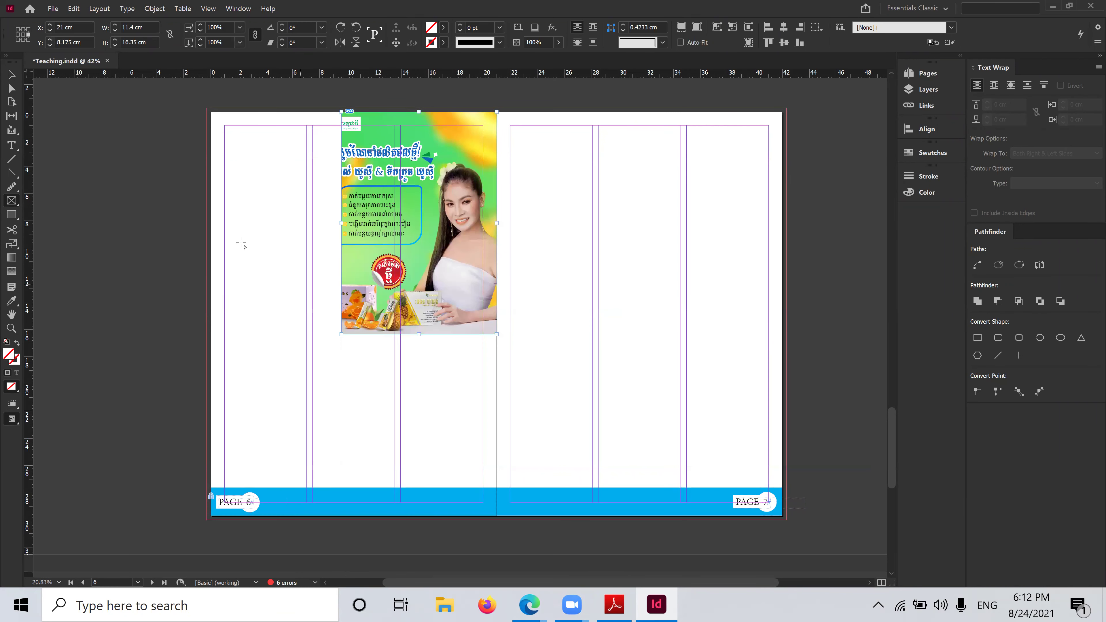
Draw a closed curved path about 11.8 × 18.7 cm with the Pen tool over the left part of the page 6 image
{"action": "left_click", "coordinate": [11, 75]}
{"action": "scroll", "coordinate": [334, 304], "scroll_direction": "up", "scroll_amount": 1}
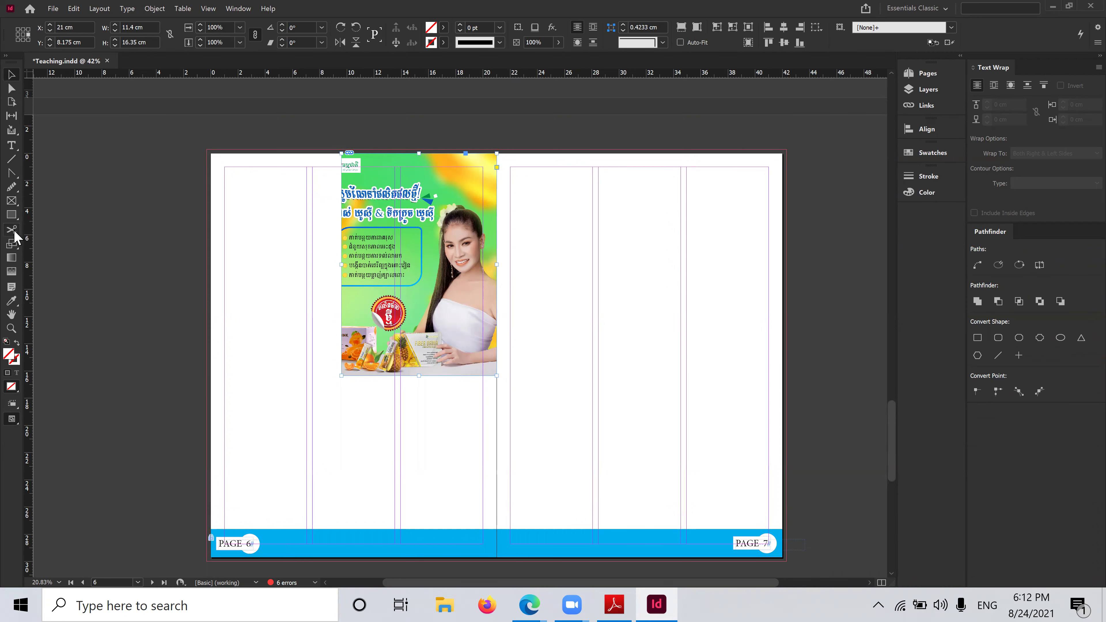
{"action": "right_click", "coordinate": [11, 173]}
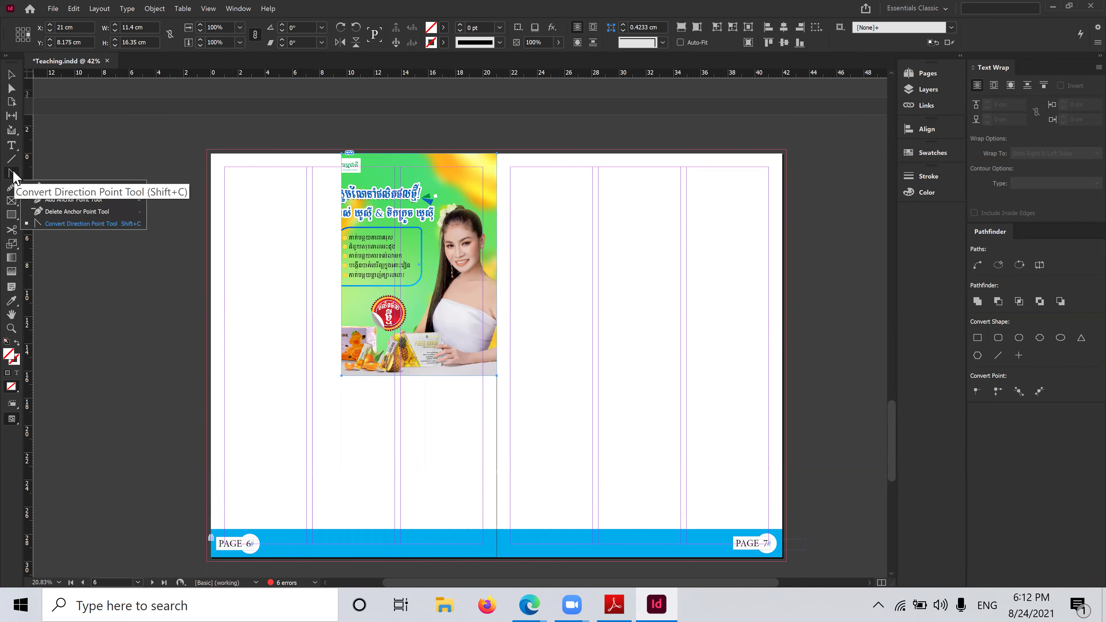
{"action": "left_click", "coordinate": [56, 187]}
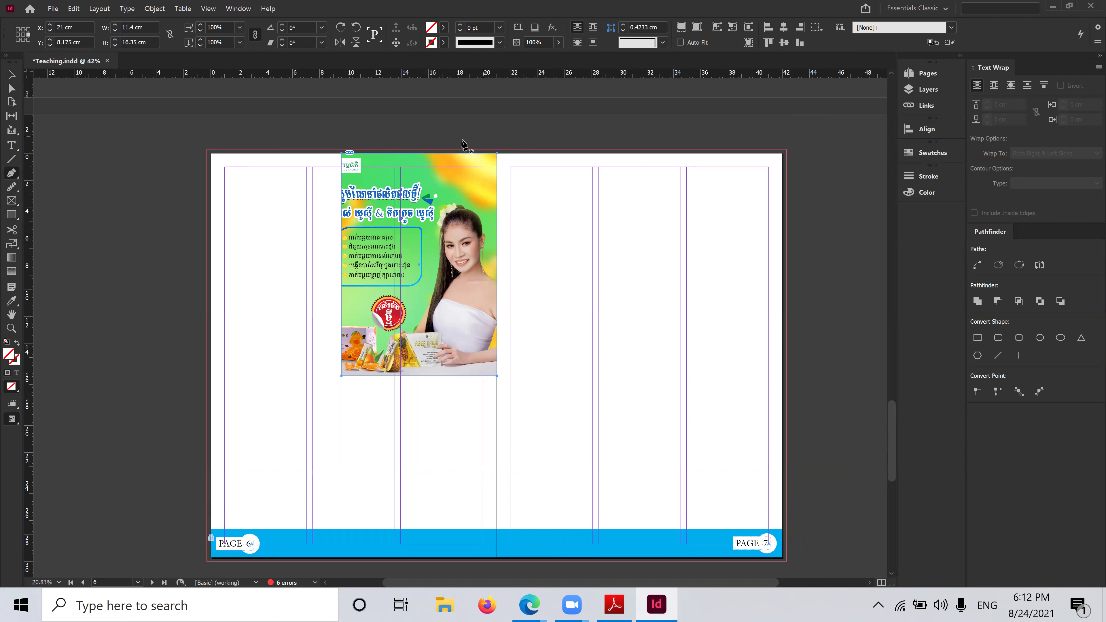
{"action": "left_click", "coordinate": [438, 134]}
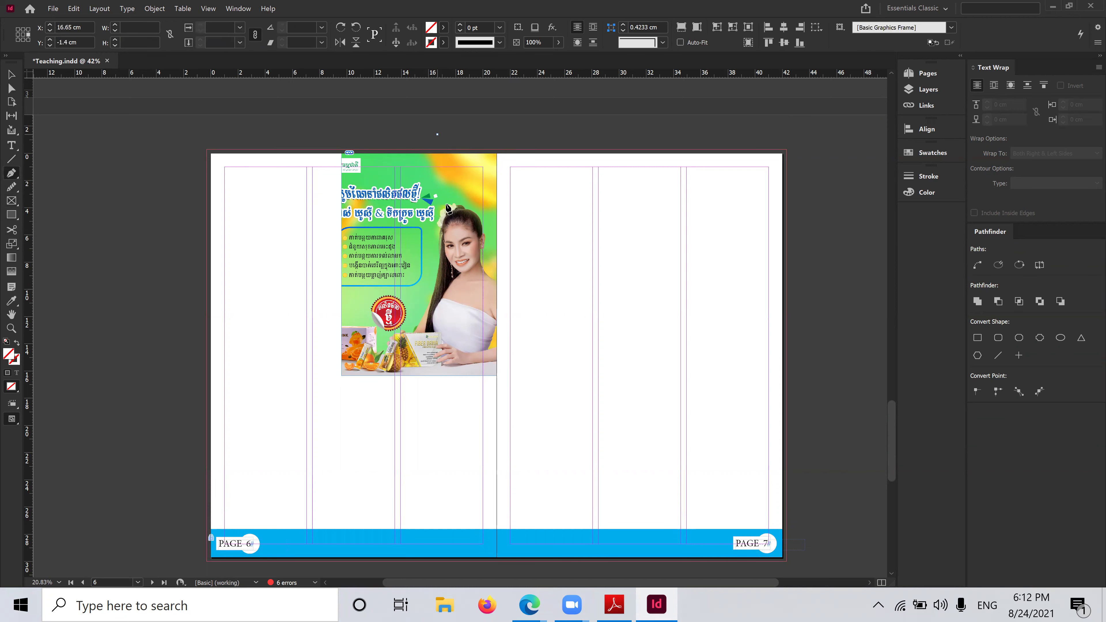
{"action": "left_click", "coordinate": [434, 229]}
{"action": "left_click", "coordinate": [427, 264]}
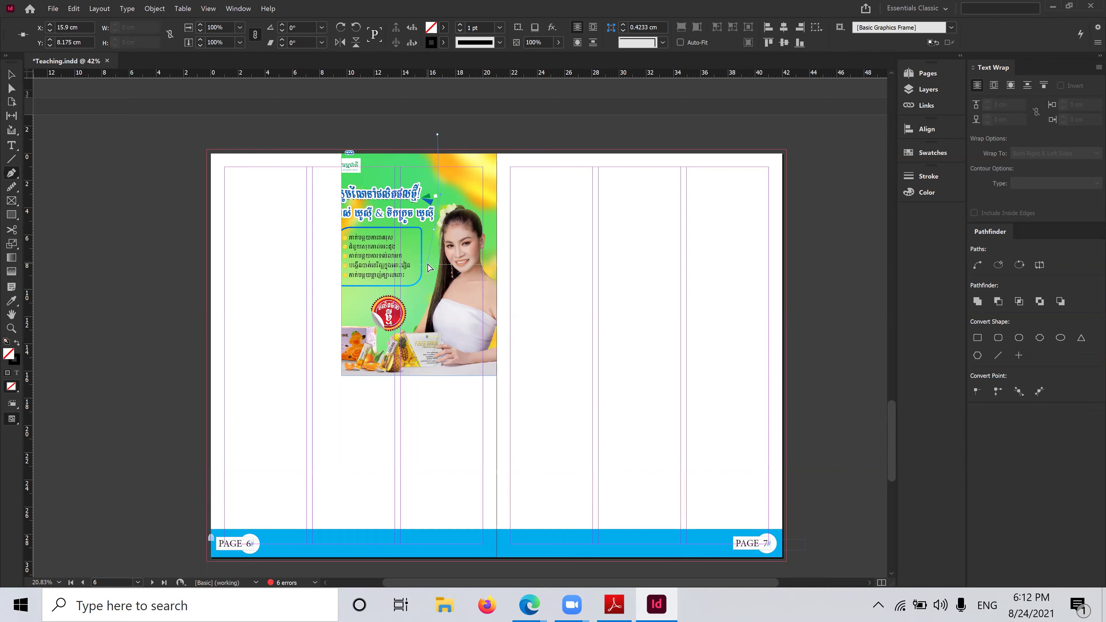
{"action": "key", "text": "ctrl+z"}
{"action": "left_click_drag", "start_coordinate": [338, 384], "coordinate": [336, 409]}
{"action": "left_click", "coordinate": [260, 416]}
{"action": "left_click_drag", "start_coordinate": [260, 433], "coordinate": [304, 133]}
{"action": "left_click", "coordinate": [438, 134]}
{"action": "left_click", "coordinate": [12, 74]}
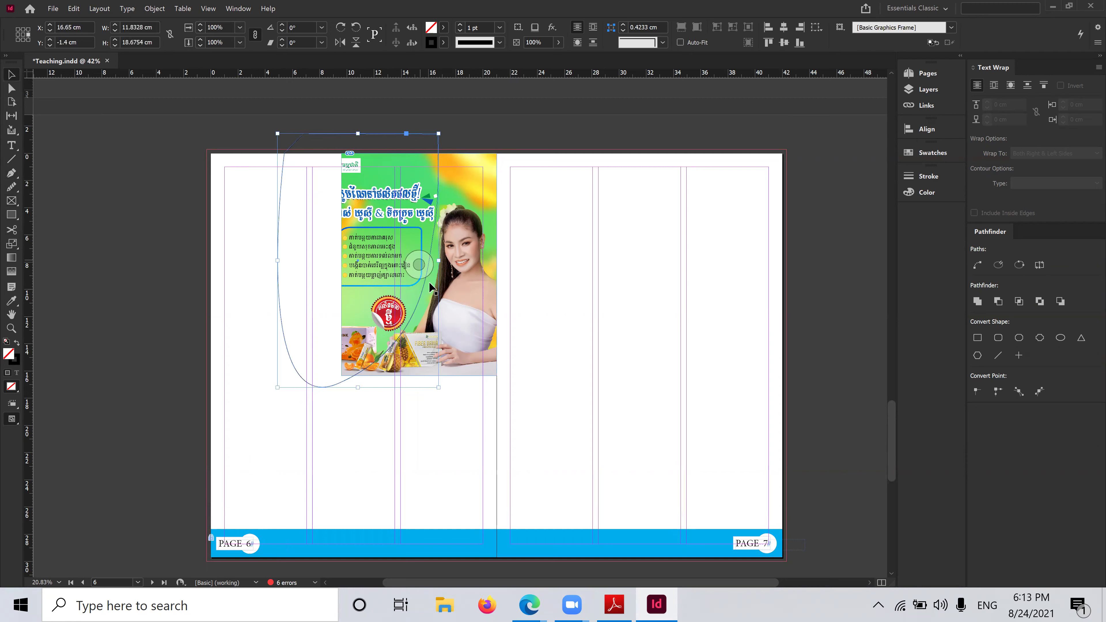
Try to subtract the curved path from the image frame on page 6
{"action": "left_click", "coordinate": [487, 166], "text": "shift"}
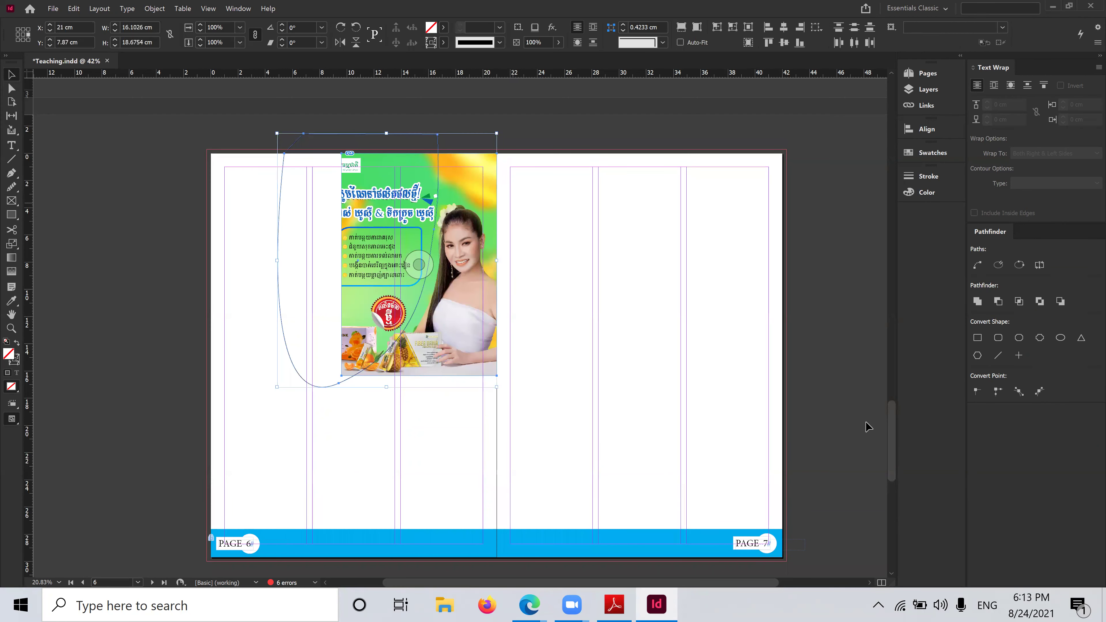
{"action": "left_click", "coordinate": [998, 301]}
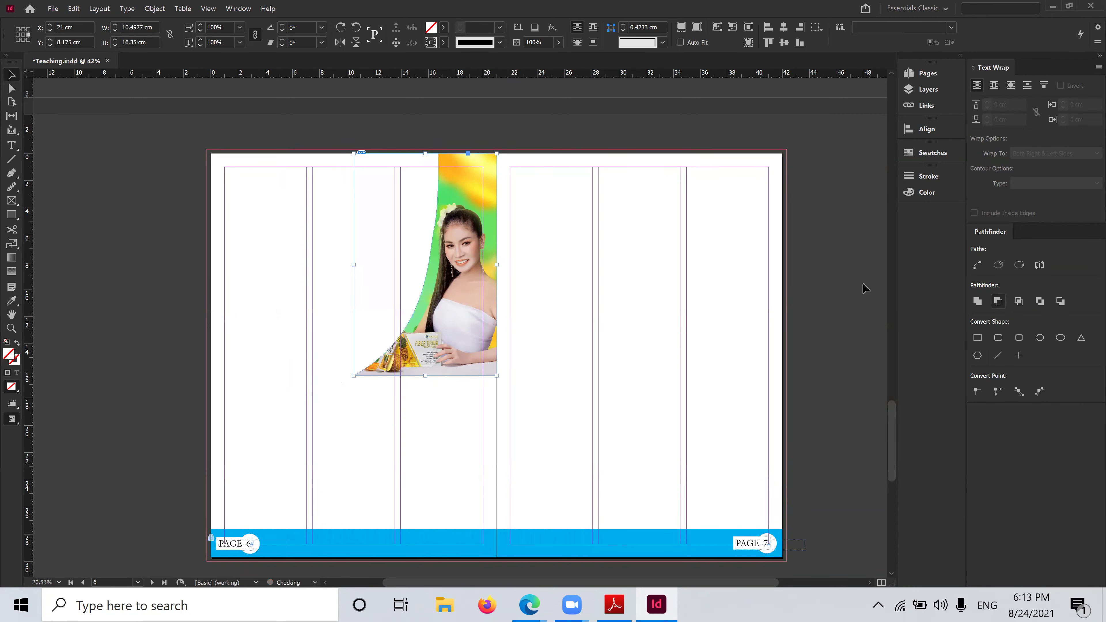
{"action": "left_click", "coordinate": [116, 220]}
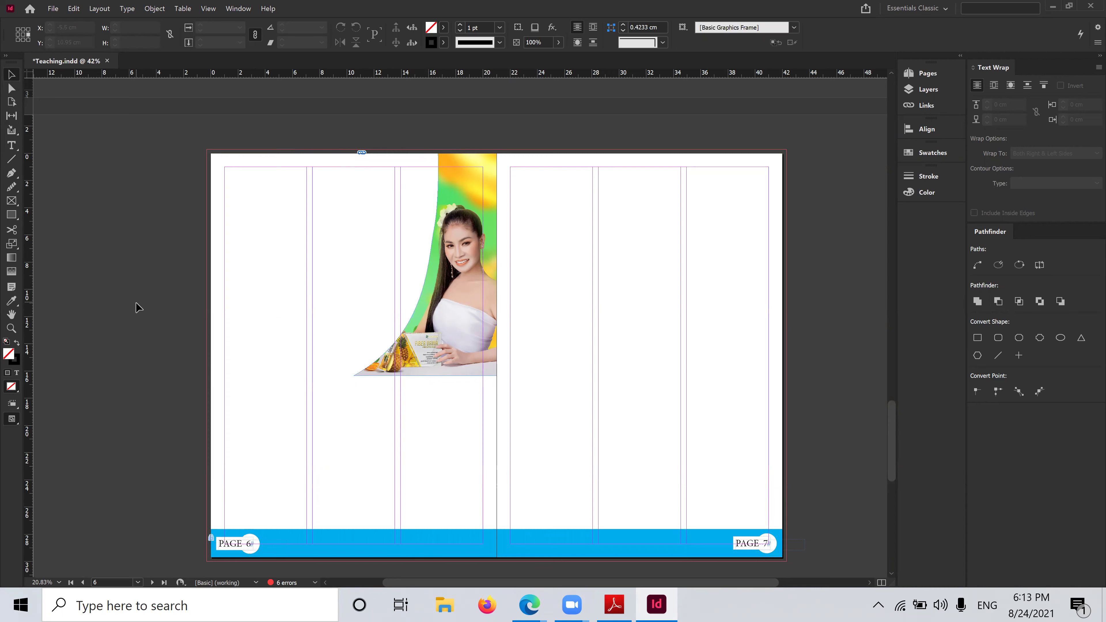
{"action": "left_click", "coordinate": [410, 364]}
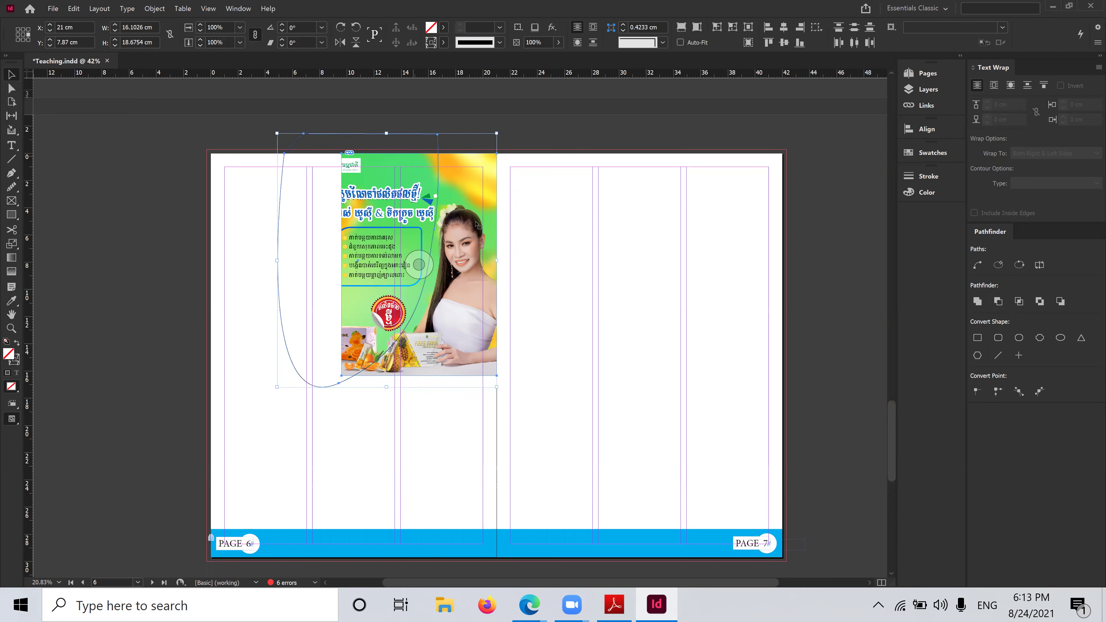
Delete the curved path lying over the image on page 6
{"action": "left_click", "coordinate": [11, 88]}
{"action": "left_click", "coordinate": [278, 298]}
{"action": "key", "text": "Delete"}
{"action": "key", "text": "Delete"}
{"action": "key", "text": "Delete"}
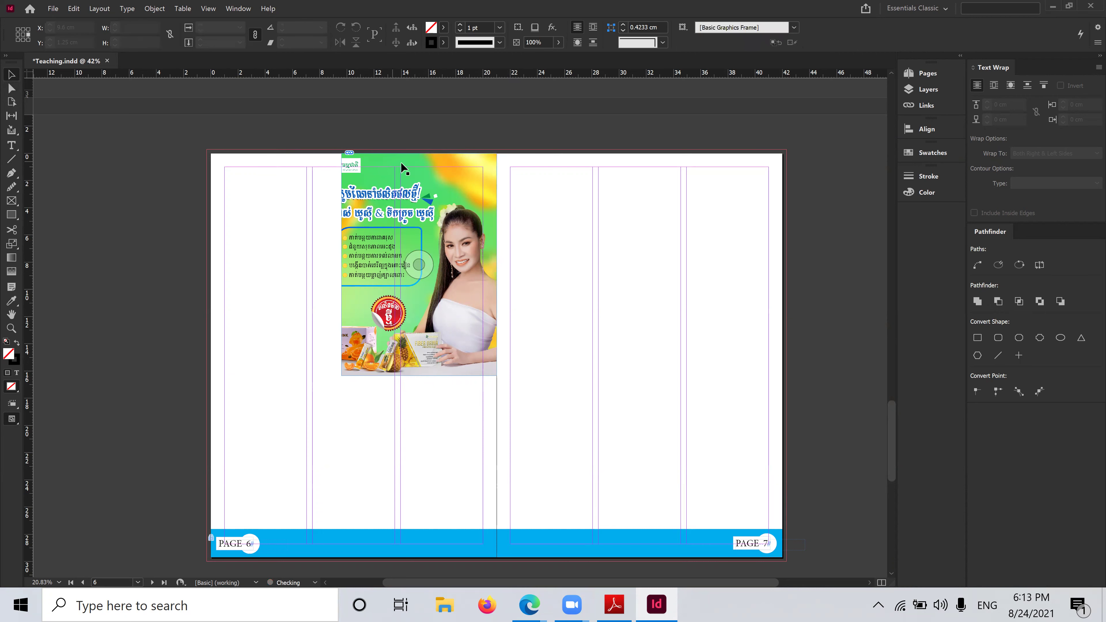
Draw a closed S-curved path about 15.2 × 20.8 cm with the Pen tool, sweeping past the woman's hair and around the image's left side
{"action": "left_click", "coordinate": [12, 174]}
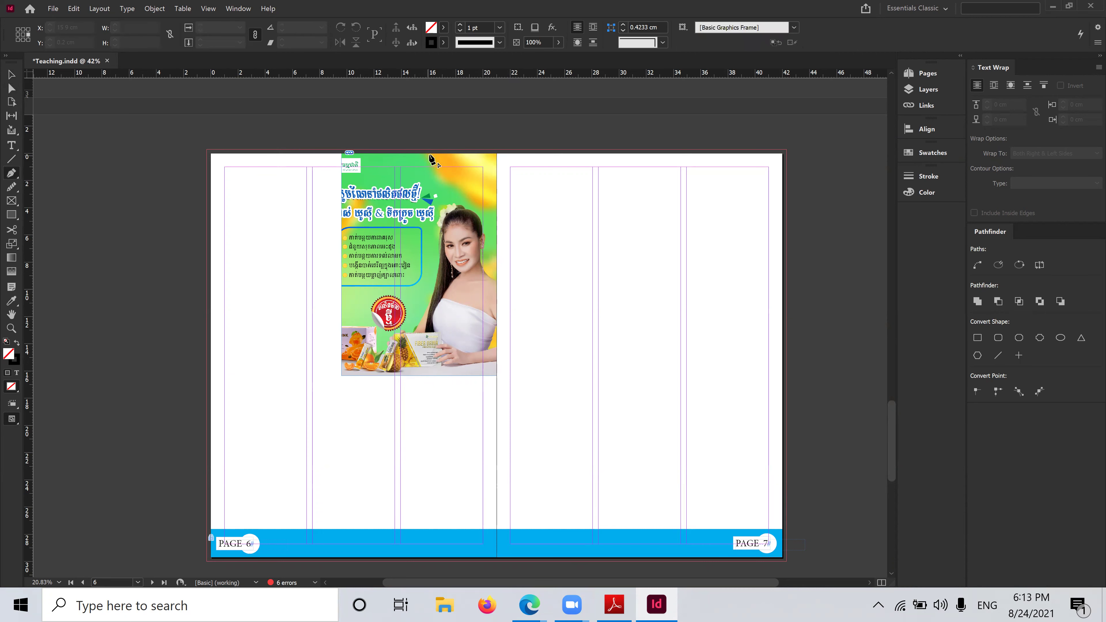
{"action": "left_click", "coordinate": [484, 141]}
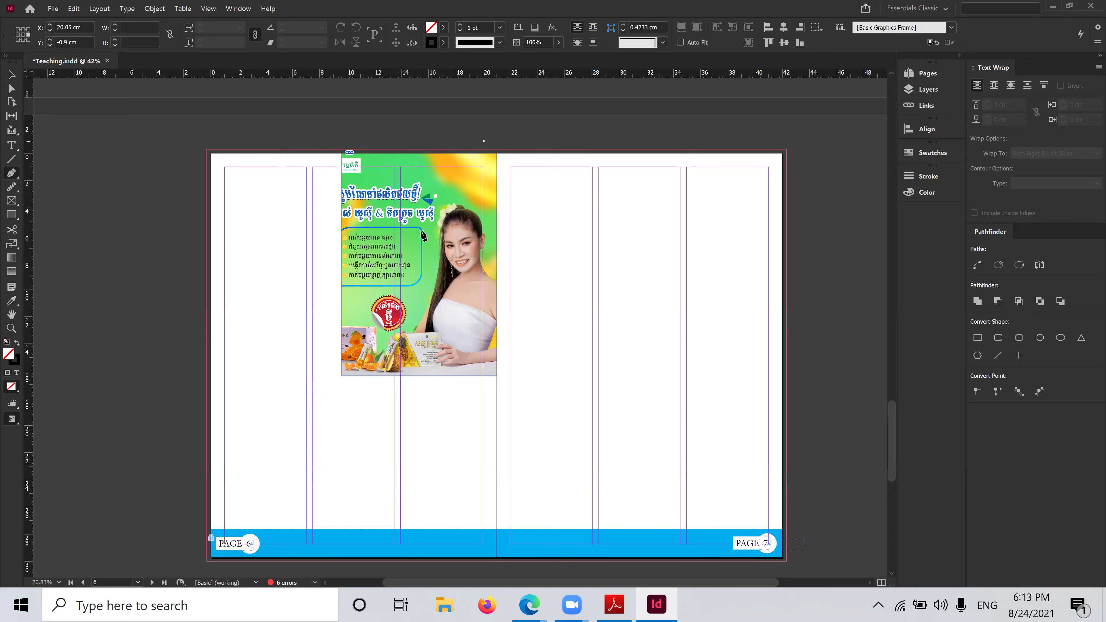
{"action": "left_click_drag", "start_coordinate": [432, 233], "coordinate": [431, 254]}
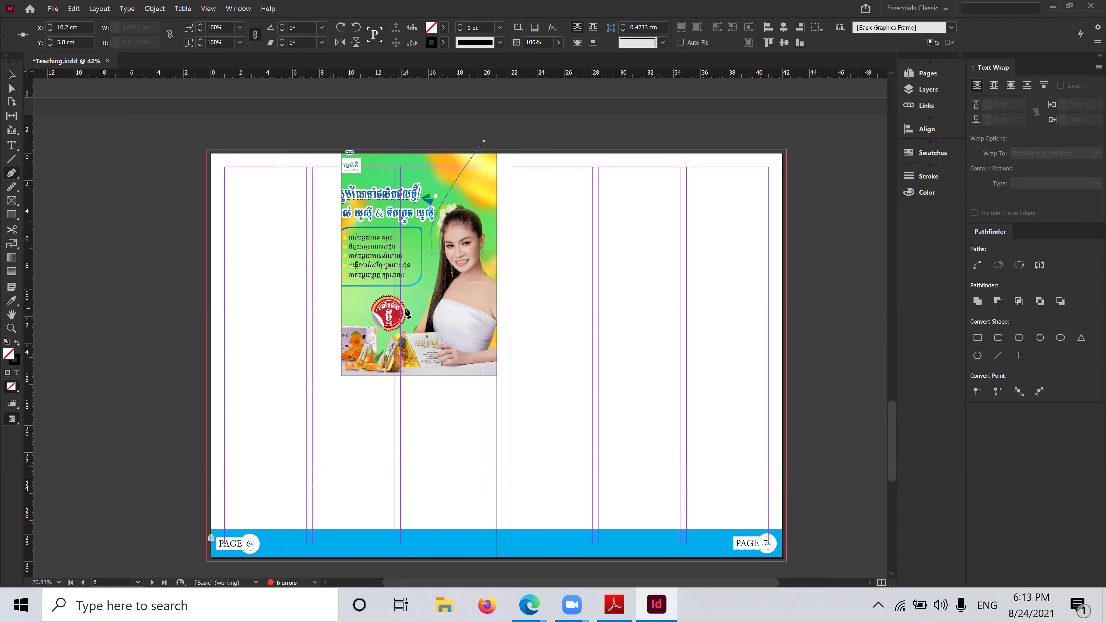
{"action": "left_click_drag", "start_coordinate": [405, 310], "coordinate": [390, 323]}
{"action": "left_click_drag", "start_coordinate": [342, 376], "coordinate": [344, 414]}
{"action": "left_click", "coordinate": [278, 407]}
{"action": "left_click", "coordinate": [288, 194]}
{"action": "left_click", "coordinate": [320, 124]}
{"action": "left_click", "coordinate": [484, 141]}
{"action": "left_click", "coordinate": [11, 74]}
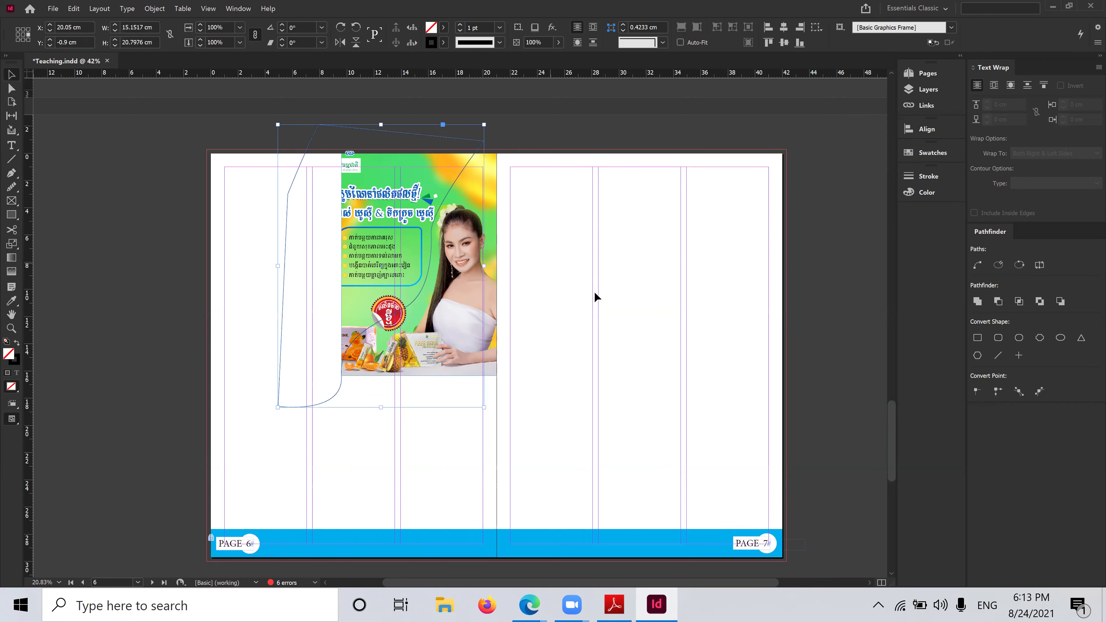
Subtract the S-curved path from the image frame on page 6 and deselect the result
{"action": "scroll", "coordinate": [533, 325], "scroll_direction": "up", "scroll_amount": 2}
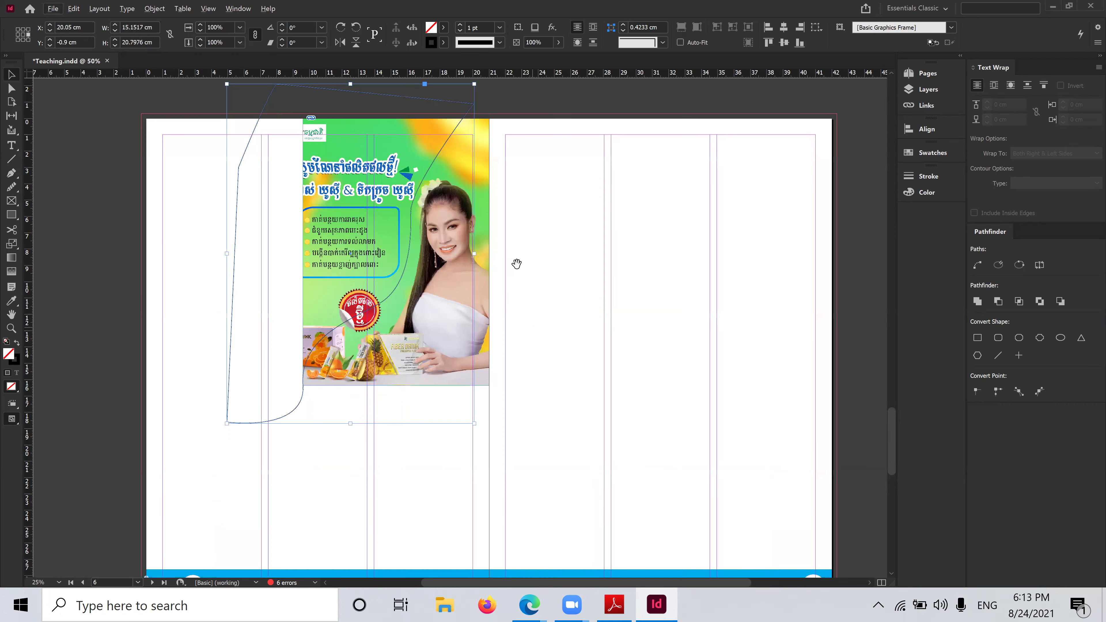
{"action": "left_click", "coordinate": [448, 415], "text": "shift"}
{"action": "left_click", "coordinate": [998, 301]}
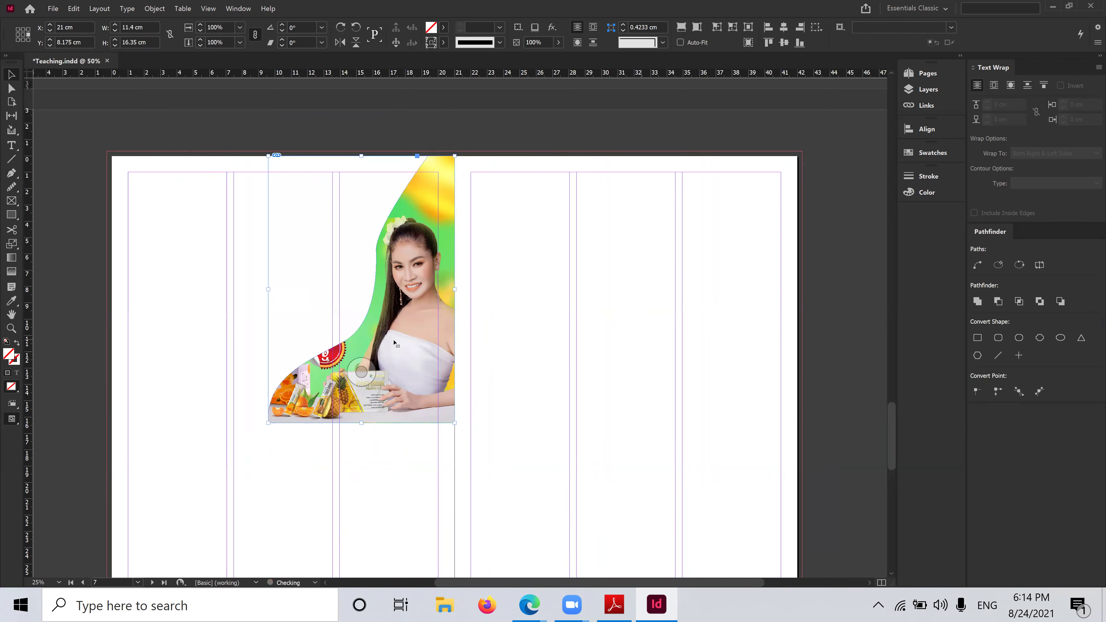
{"action": "left_click", "coordinate": [556, 200]}
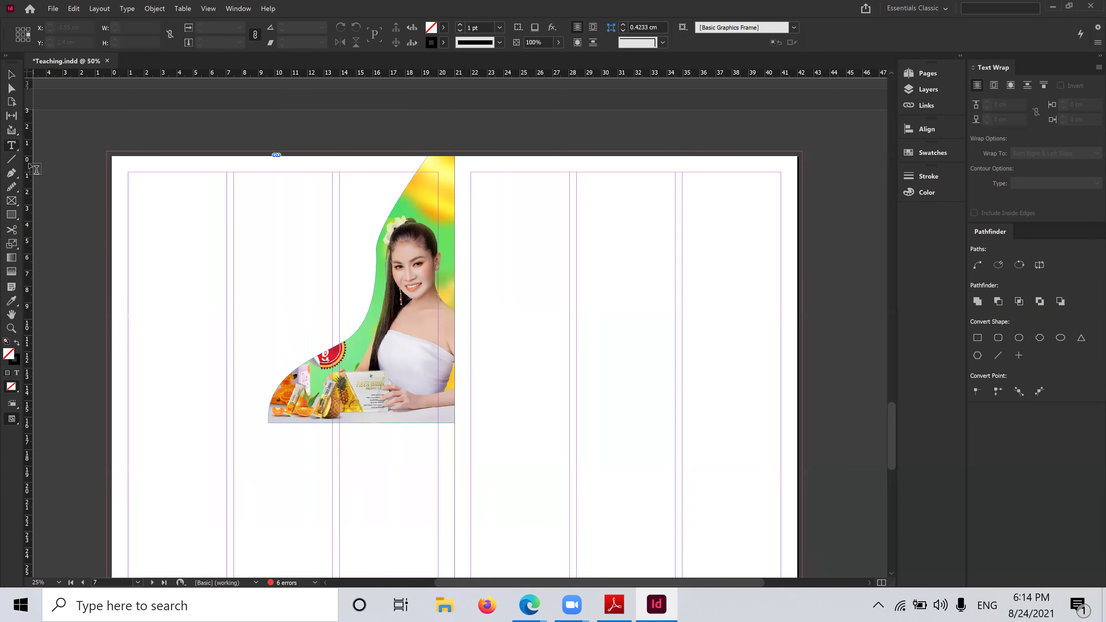
Create a text frame about 9.5 × 10 cm left of the cut image, with the font NiDA Angkor at 30 pt
{"action": "left_click", "coordinate": [11, 146]}
{"action": "left_click_drag", "start_coordinate": [152, 193], "coordinate": [307, 357]}
{"action": "type", "text": "sdgf"}
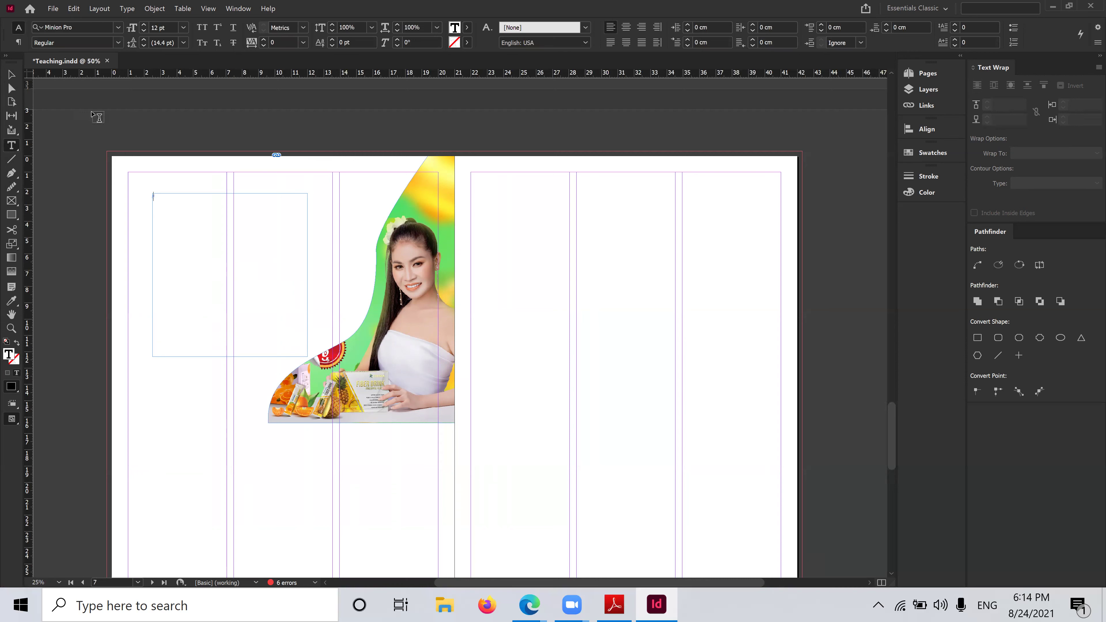
{"action": "left_click", "coordinate": [183, 28]}
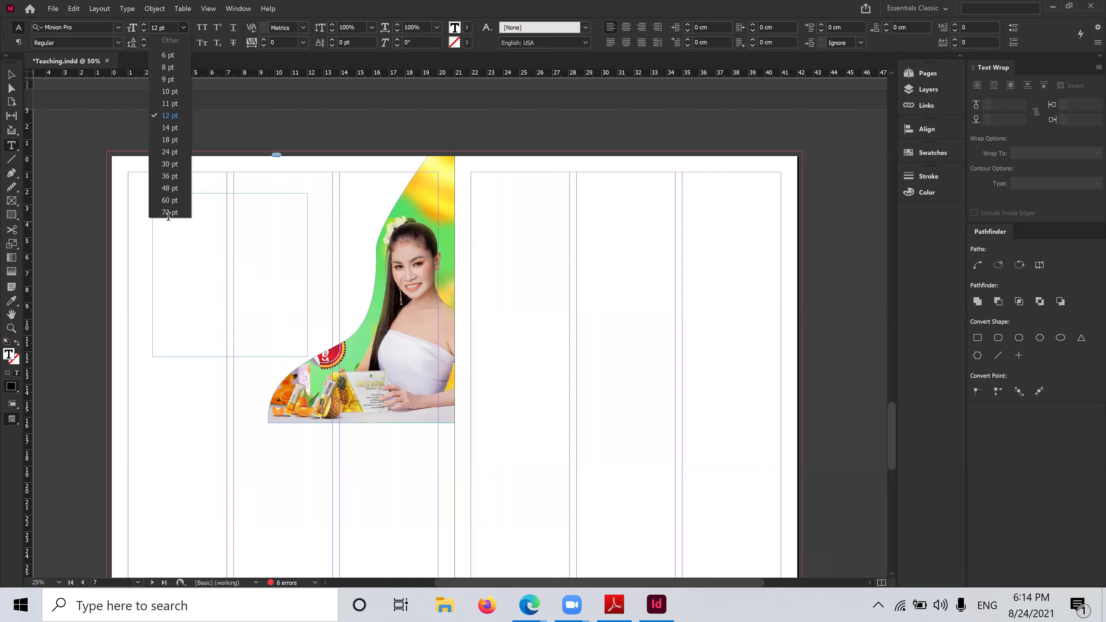
{"action": "left_click", "coordinate": [169, 164]}
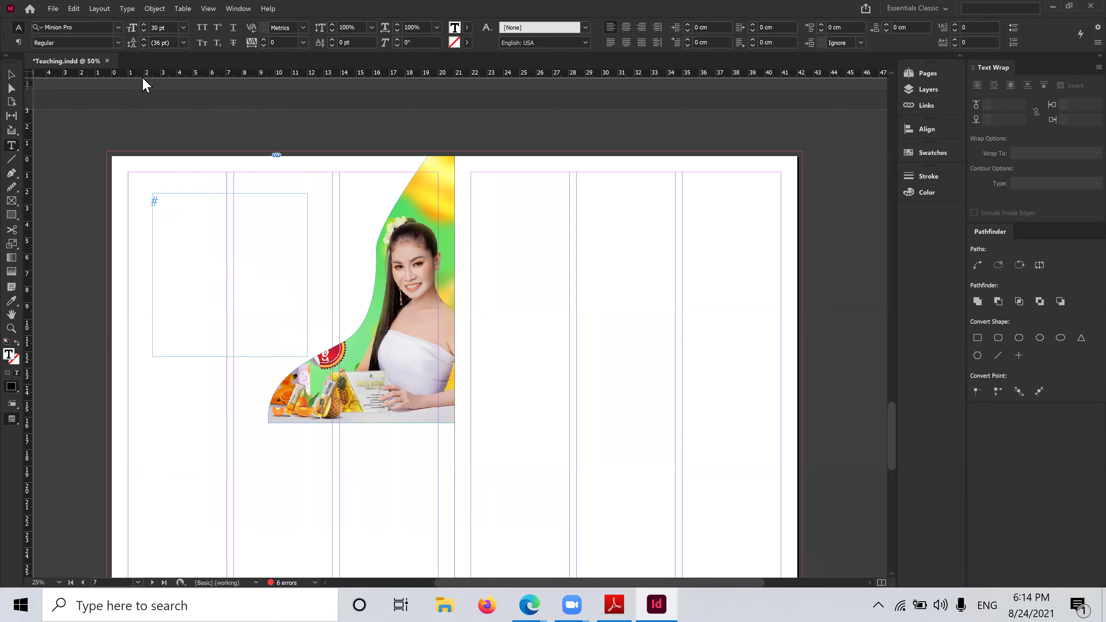
{"action": "left_click", "coordinate": [119, 27]}
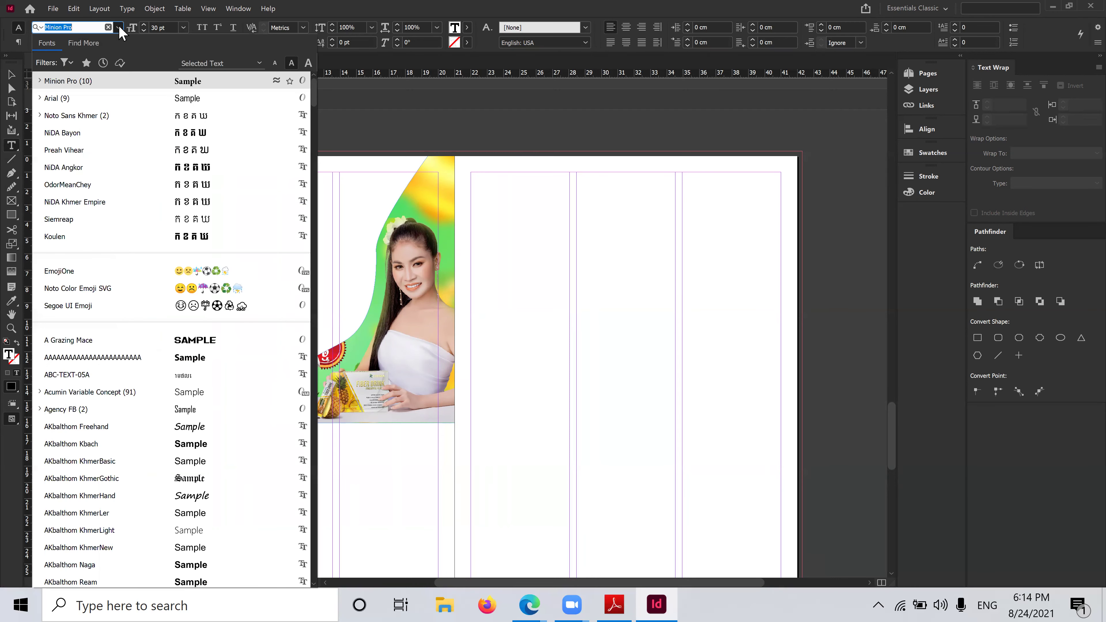
{"action": "left_click", "coordinate": [206, 172]}
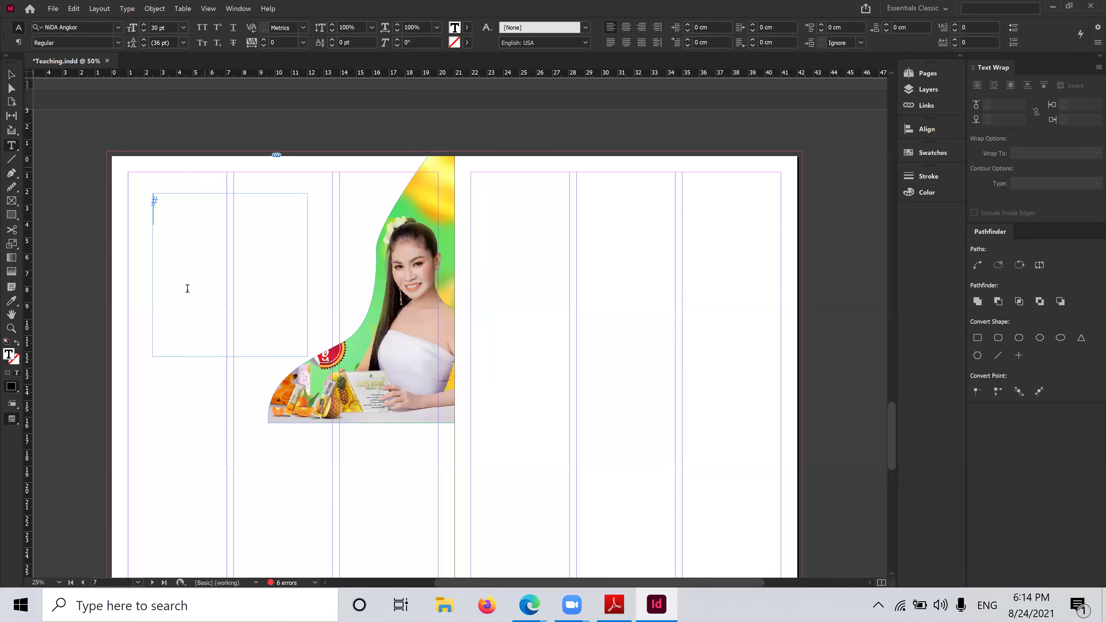
Enter the Khmer headline "សុខភាព", "និង", "សម្រស់" on three separate lines in the text frame
{"action": "key", "text": "alt+shift"}
{"action": "type", "text": "សុខភាព"}
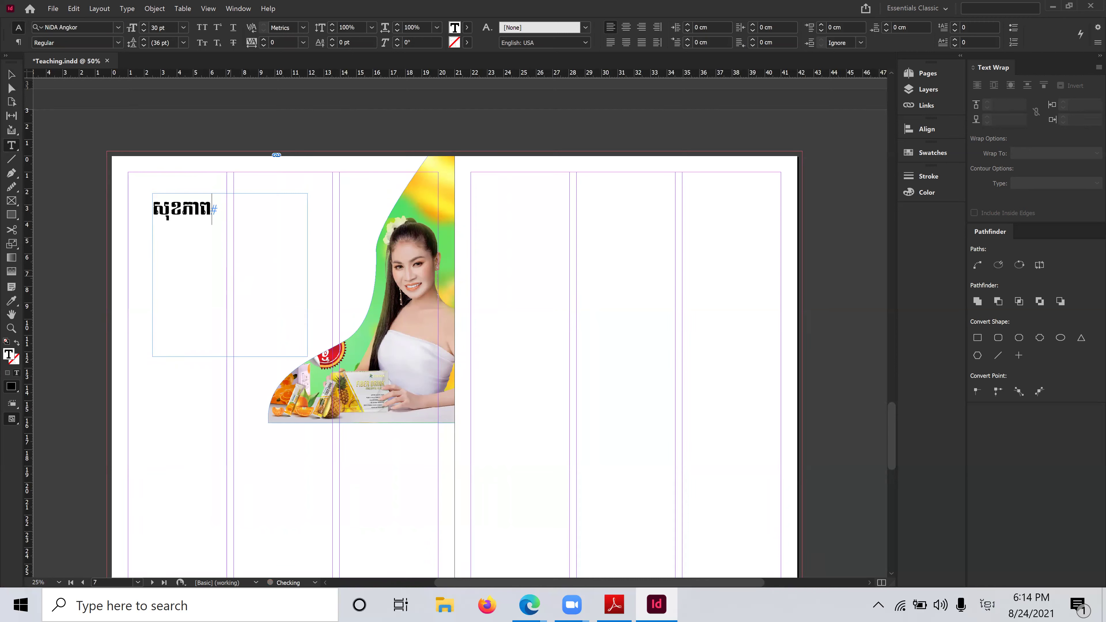
{"action": "key", "text": "Return"}
{"action": "type", "text": "និង"}
{"action": "key", "text": "Return"}
{"action": "type", "text": "សម្រស់"}
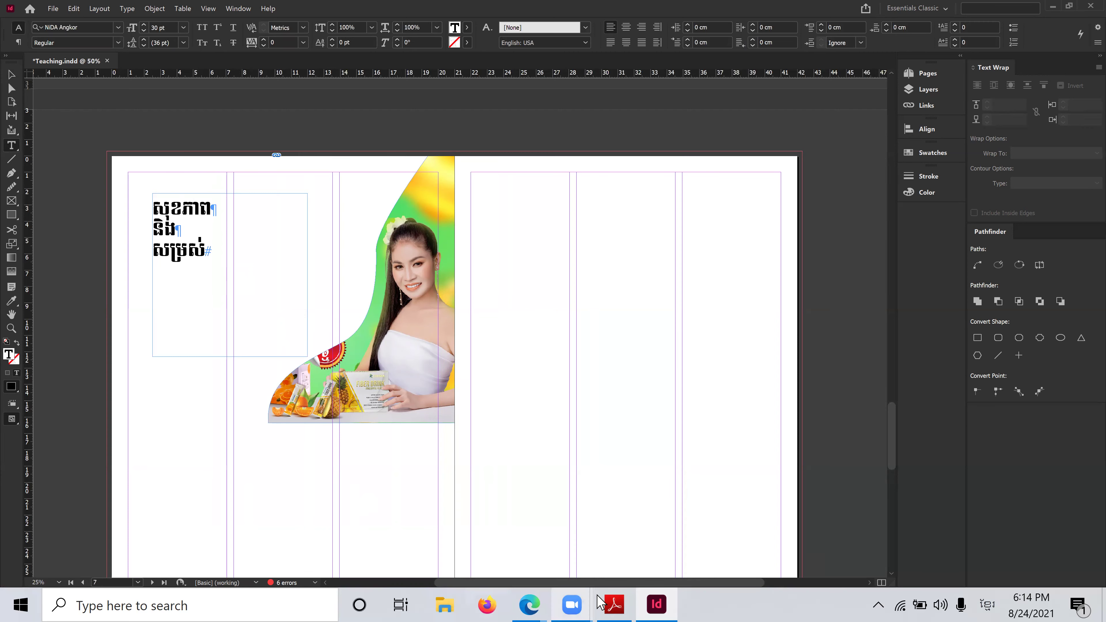
Check the headline's look in the reference PDF Untitled-1.pdf and return to InDesign
{"action": "left_click", "coordinate": [657, 604]}
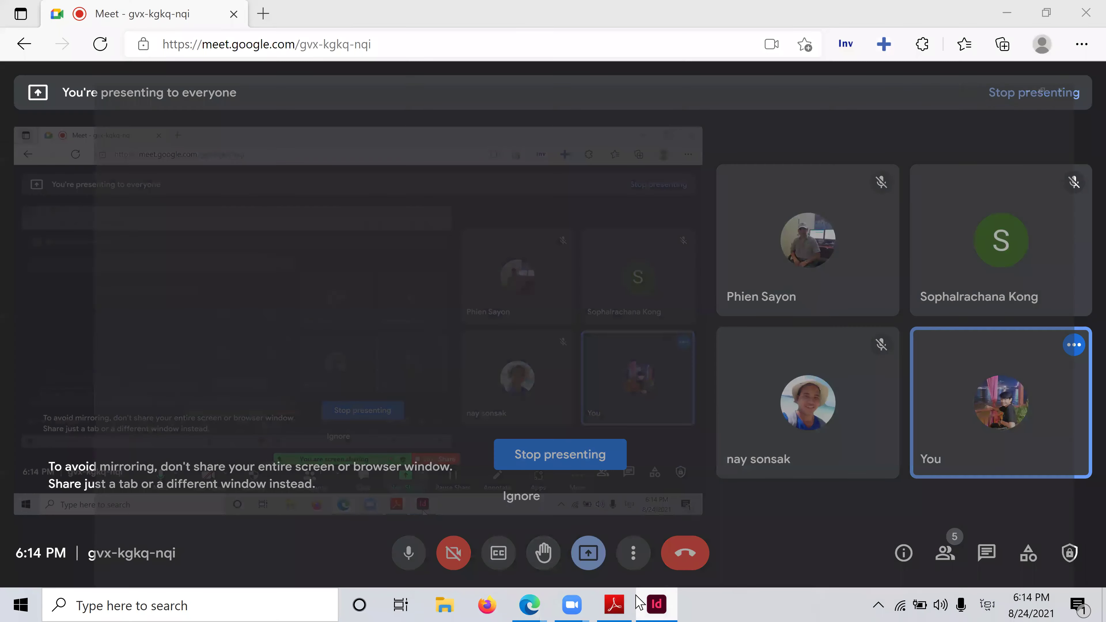
{"action": "left_click", "coordinate": [615, 603]}
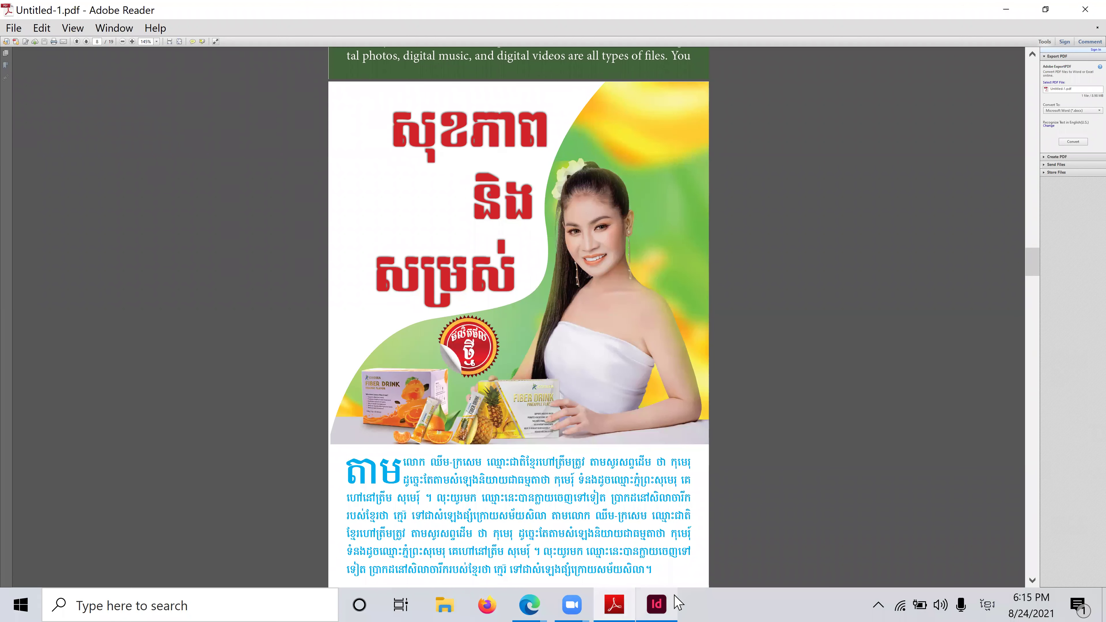
{"action": "left_click", "coordinate": [651, 604]}
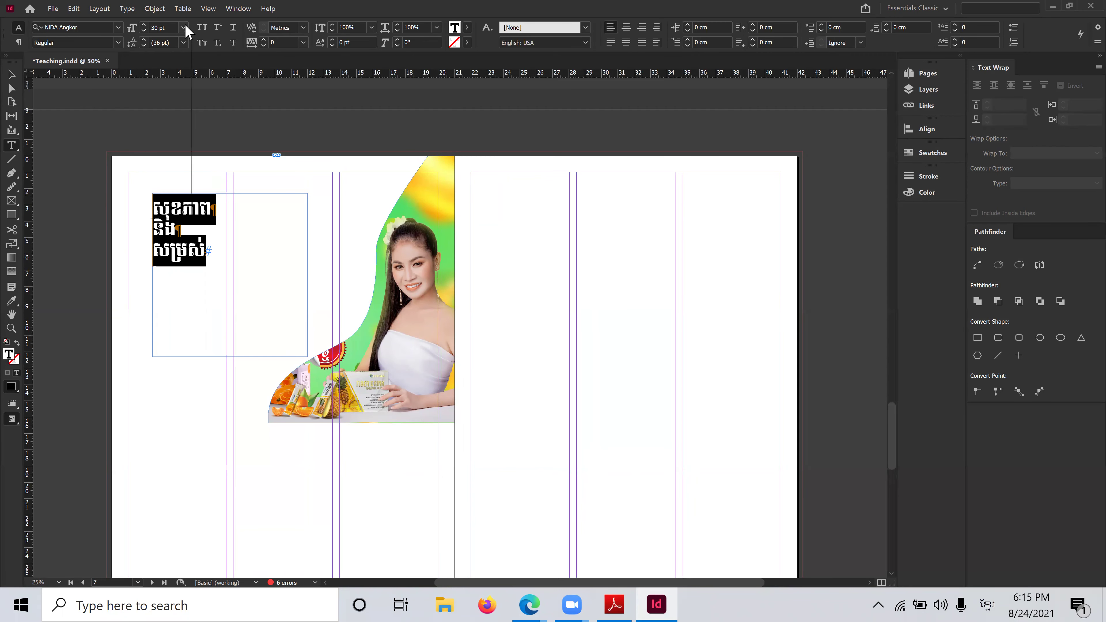
Set the three-line headline to 72 pt and centre-align it
{"action": "left_click", "coordinate": [172, 188]}
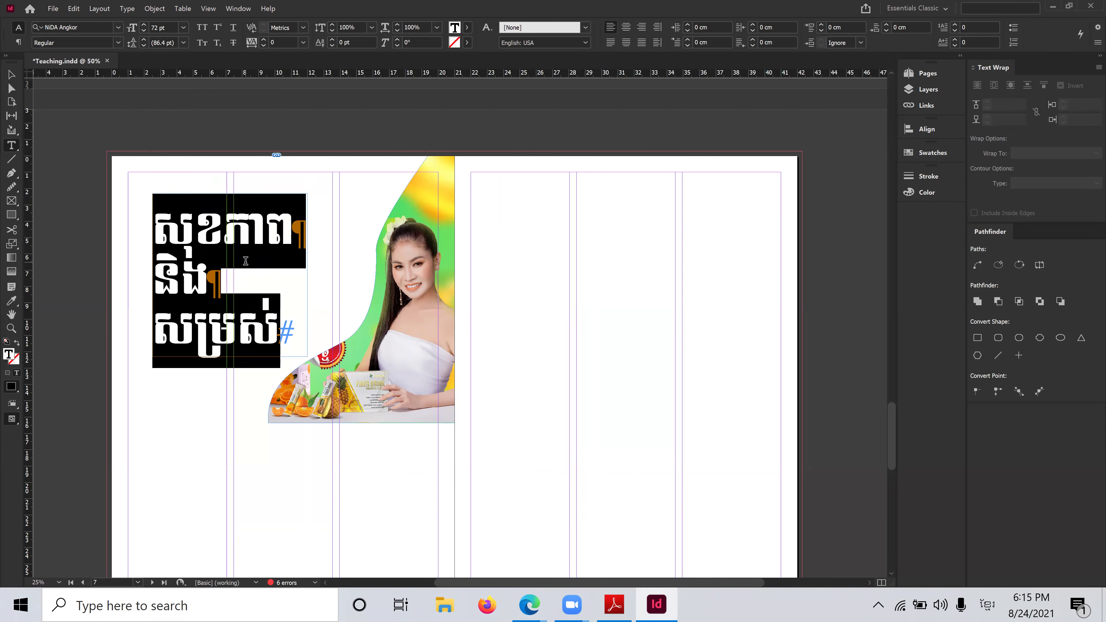
{"action": "left_click", "coordinate": [643, 27]}
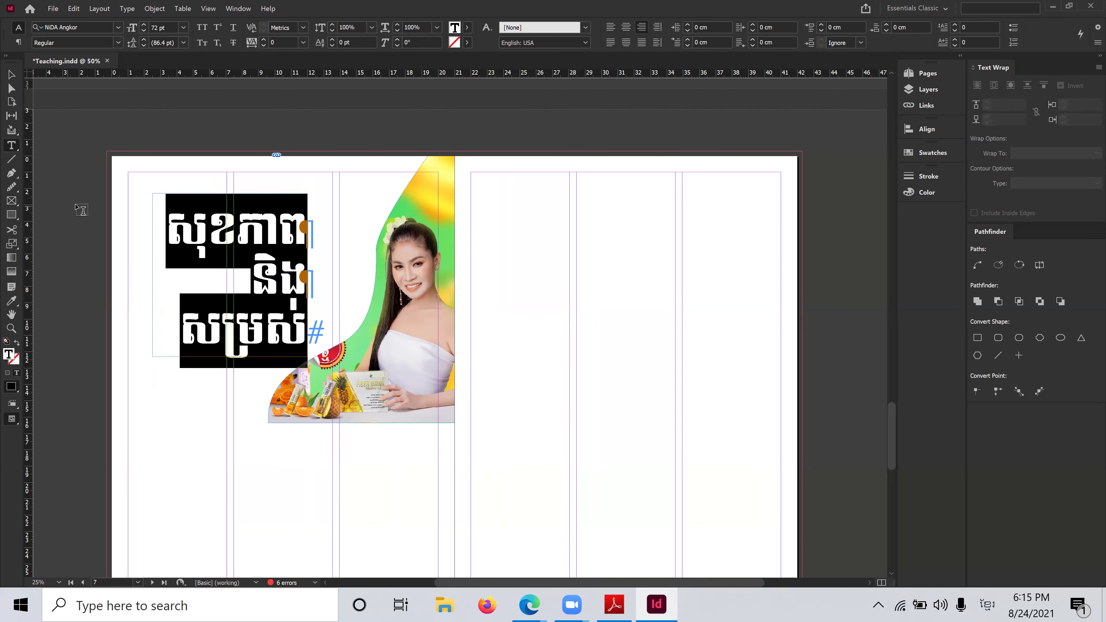
{"action": "left_click", "coordinate": [626, 28]}
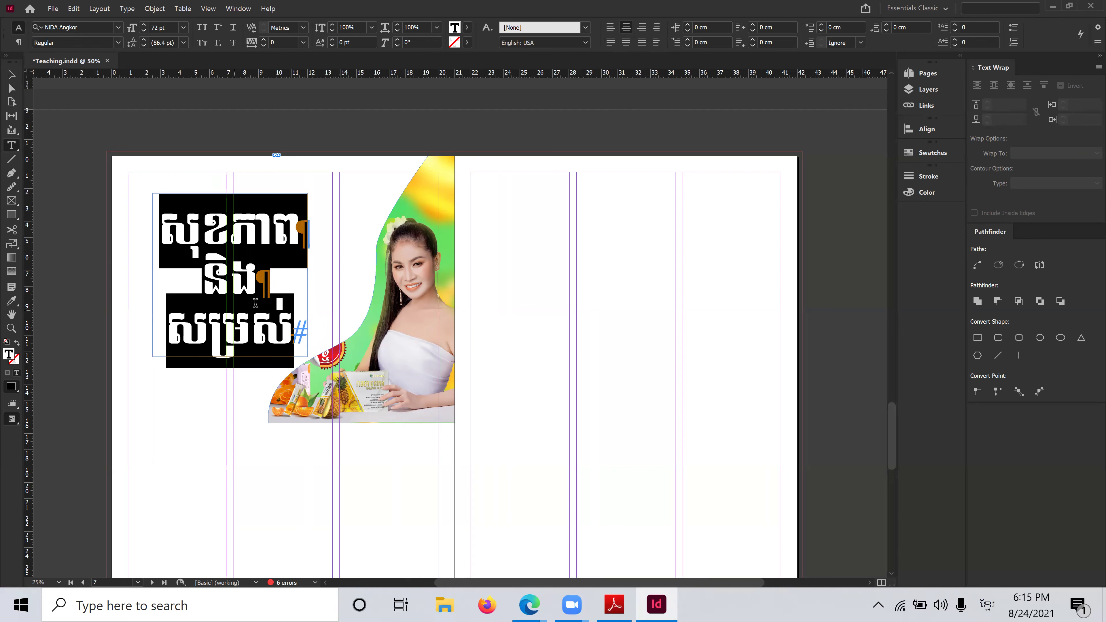
{"action": "left_click", "coordinate": [11, 74]}
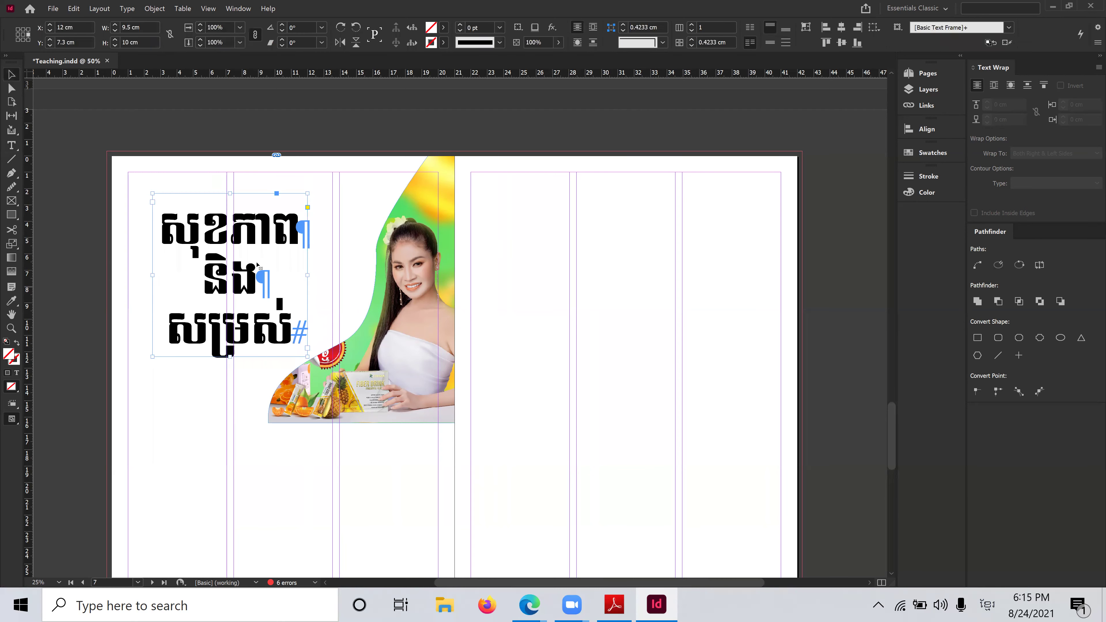
Colour all three lines of the Khmer headline red with the swatch C=15 M=100 Y=100 K=0
{"action": "left_click", "coordinate": [12, 145]}
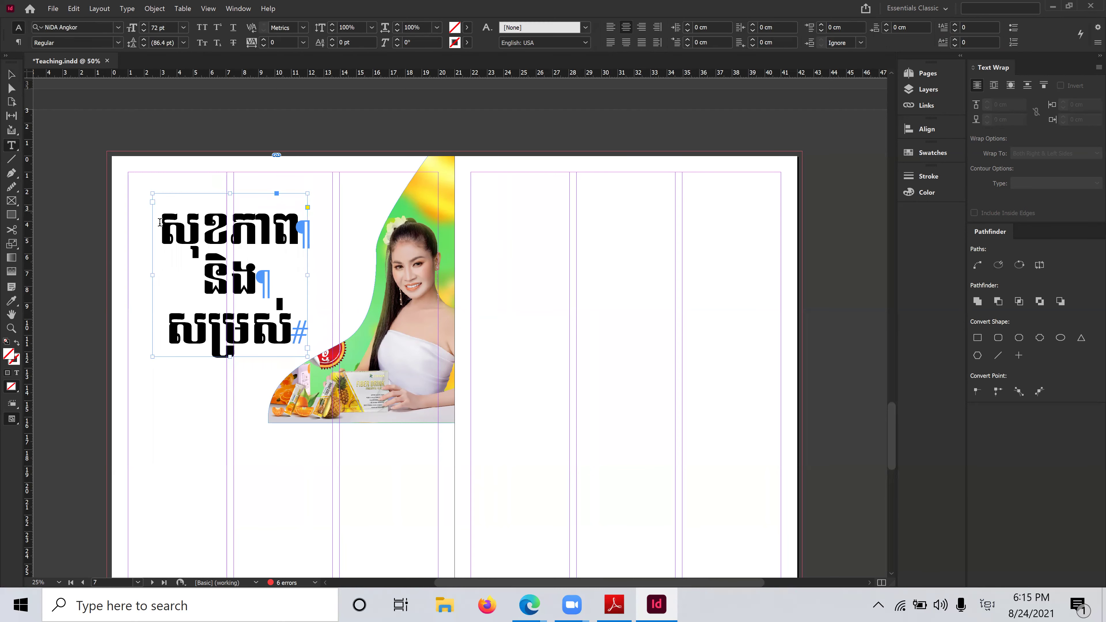
{"action": "left_click_drag", "start_coordinate": [157, 221], "coordinate": [300, 333]}
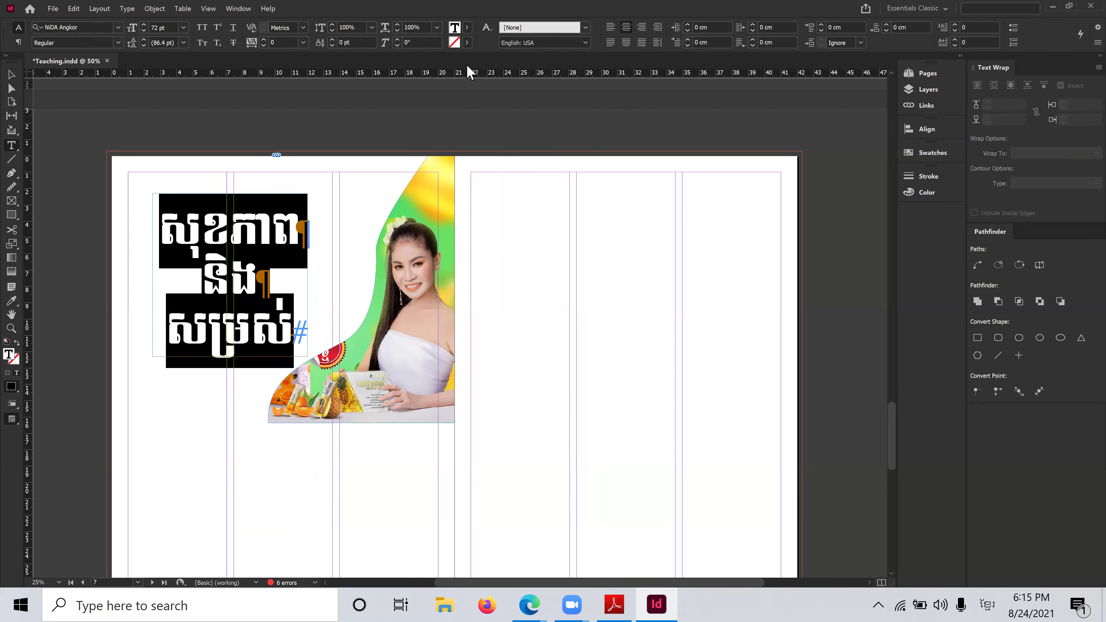
{"action": "left_click", "coordinate": [468, 27]}
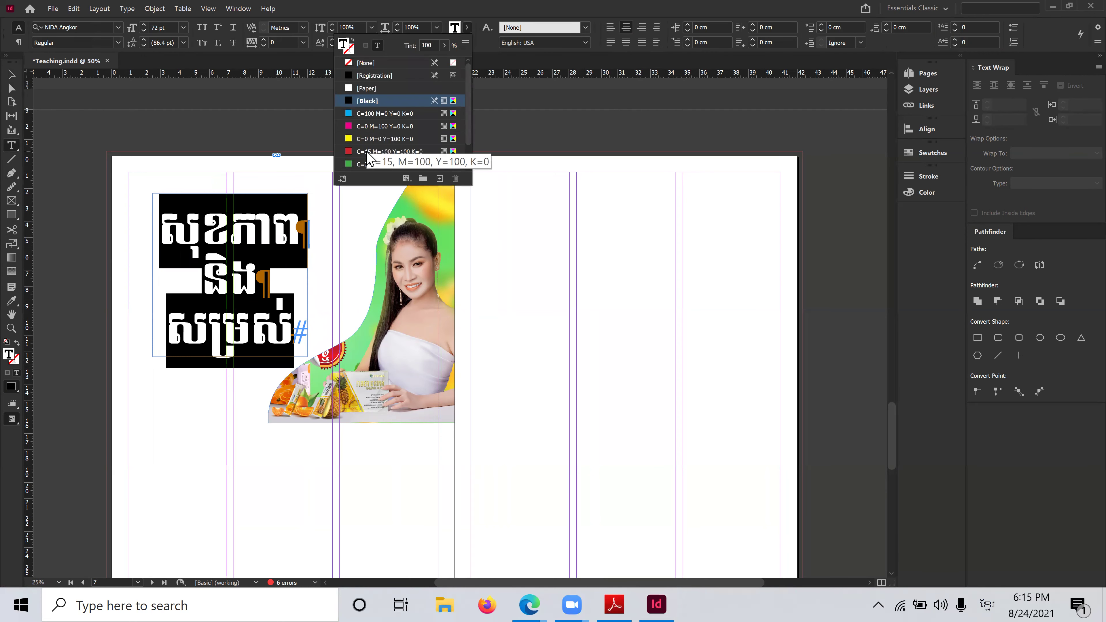
{"action": "left_click", "coordinate": [390, 152]}
{"action": "left_click", "coordinate": [290, 270]}
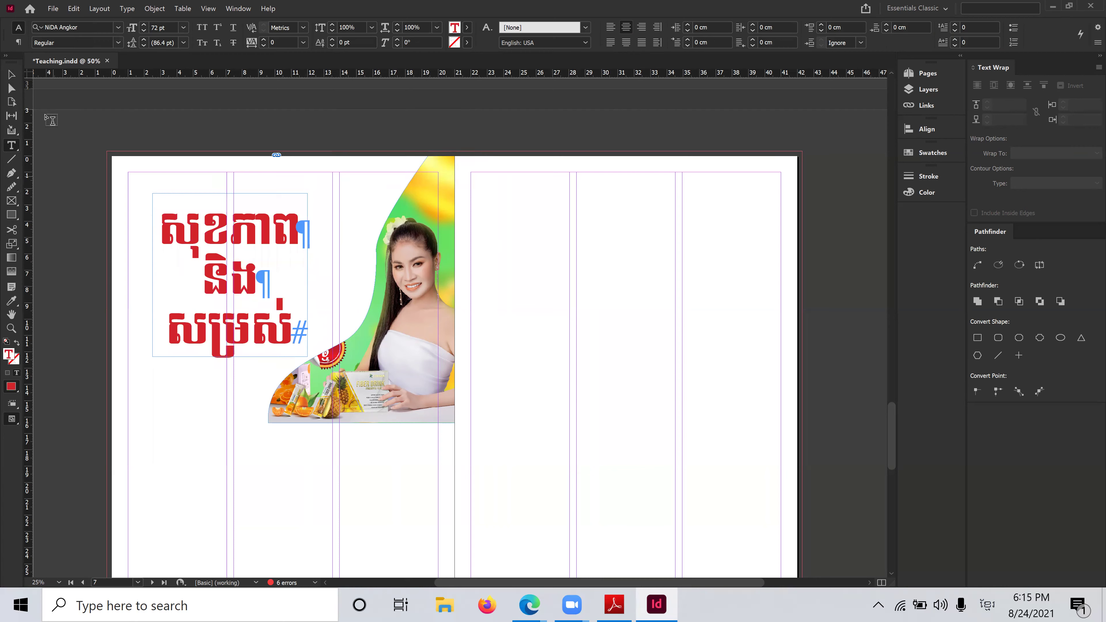
Move the headline frame slightly up and to the right, to about X 12.22 cm and Y 6.6 cm
{"action": "left_click", "coordinate": [11, 75]}
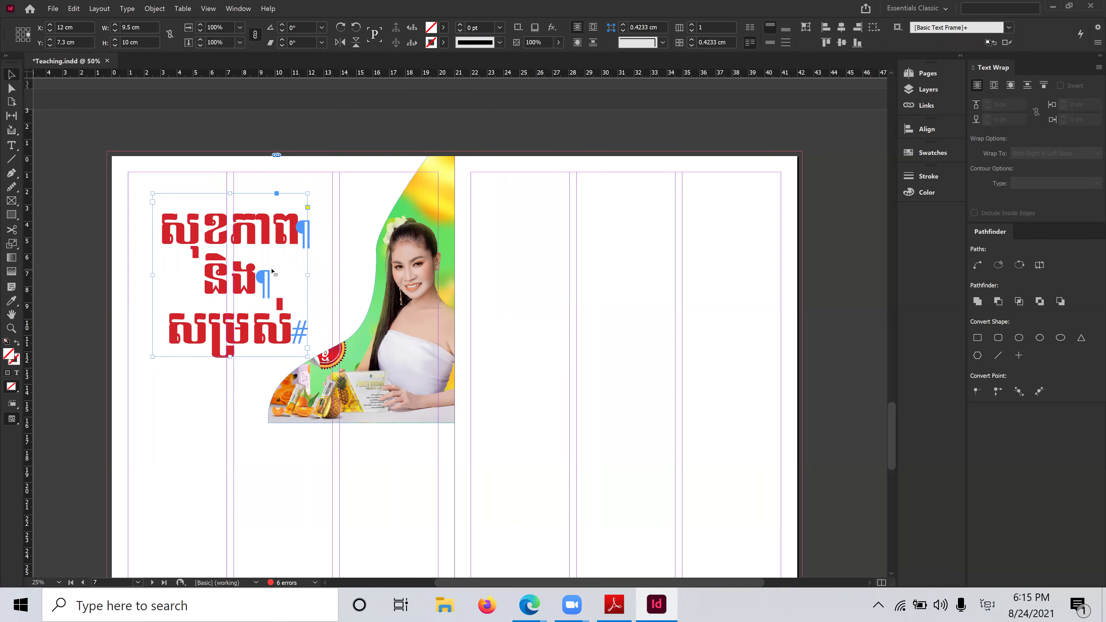
{"action": "left_click_drag", "start_coordinate": [252, 230], "coordinate": [257, 221]}
{"action": "left_click", "coordinate": [130, 265]}
{"action": "key", "text": "t"}
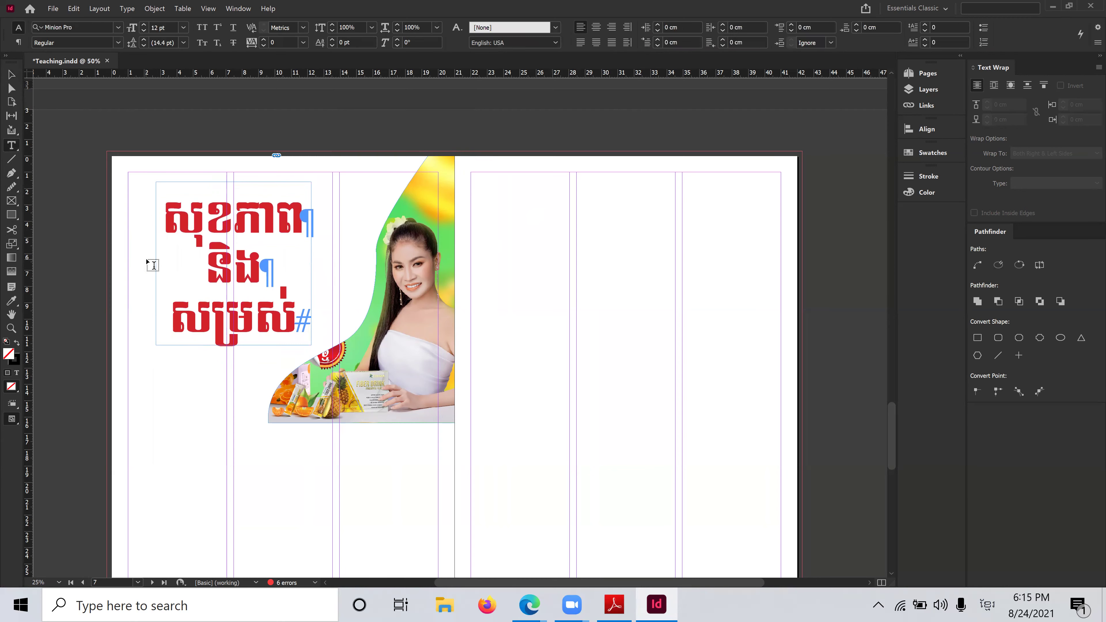
{"action": "left_click", "coordinate": [11, 75]}
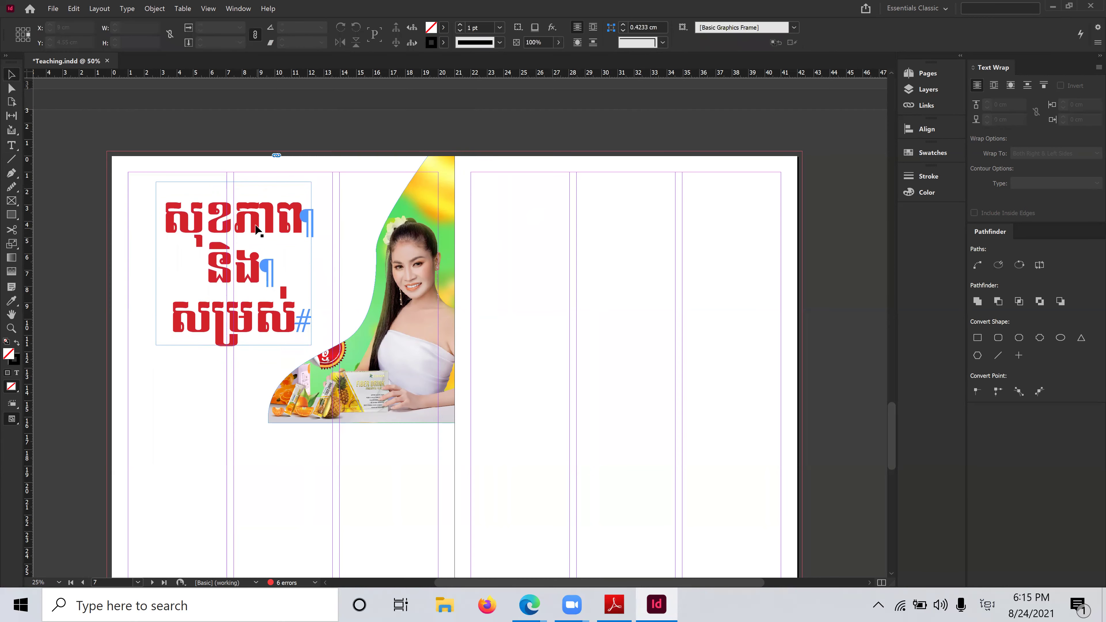
Add a drop shadow to the headline frame with X and Y offsets of 0.2 cm
{"action": "left_click", "coordinate": [307, 227]}
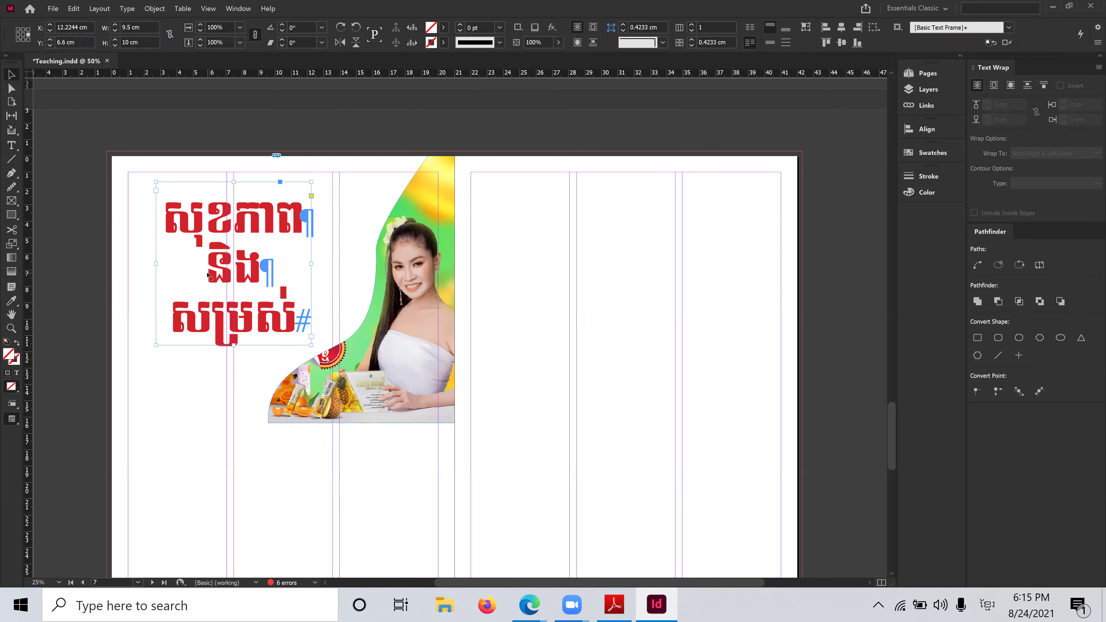
{"action": "left_click", "coordinate": [11, 271]}
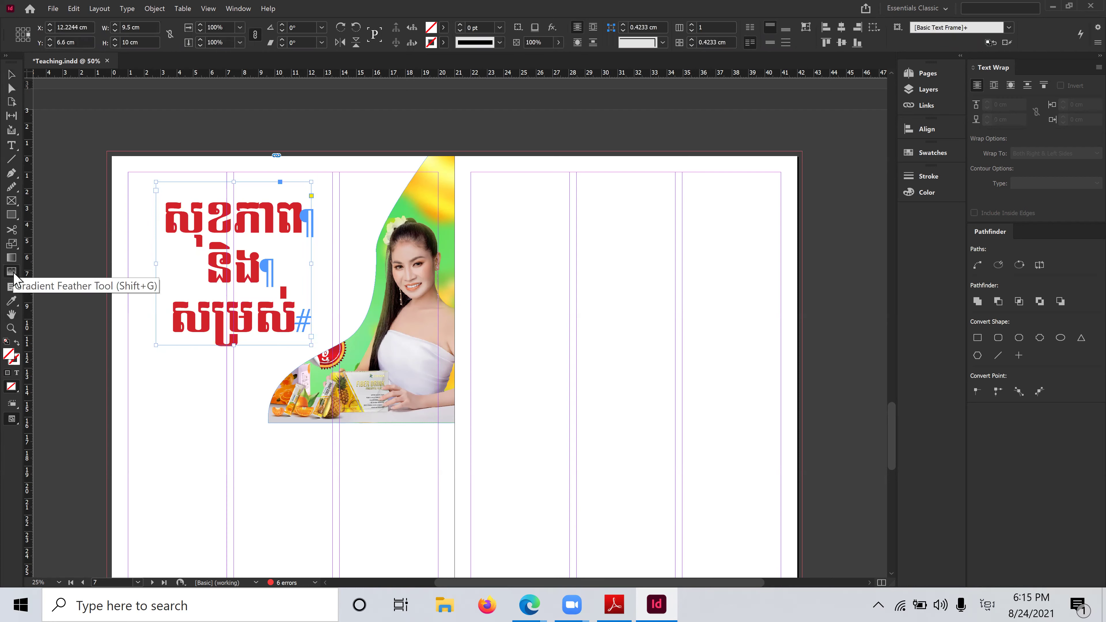
{"action": "left_click", "coordinate": [717, 282]}
{"action": "left_click", "coordinate": [716, 283]}
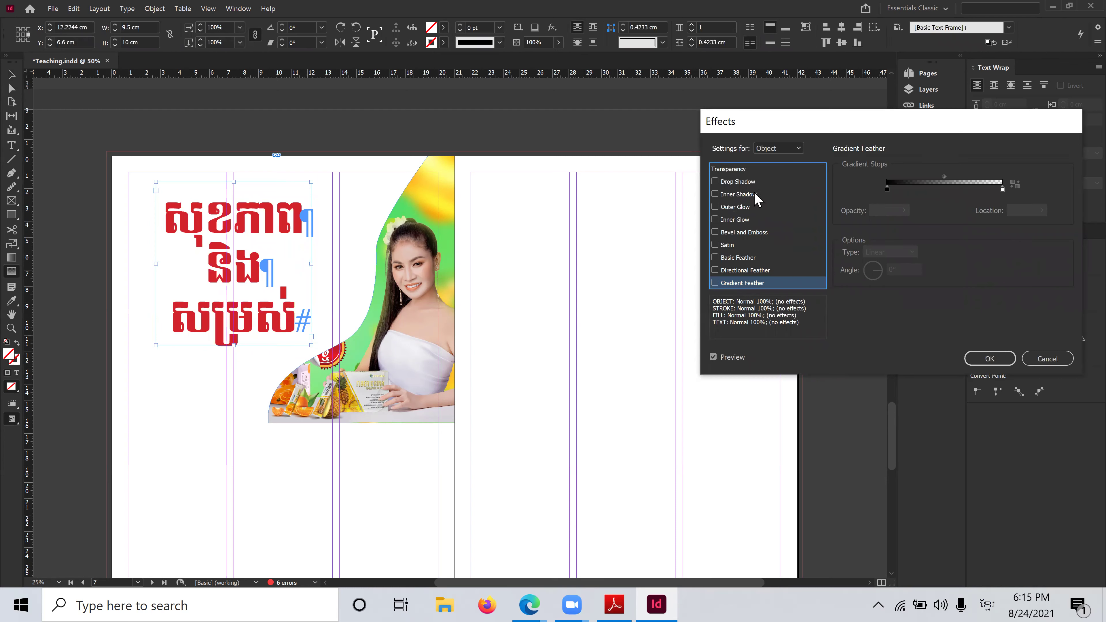
{"action": "left_click", "coordinate": [748, 184]}
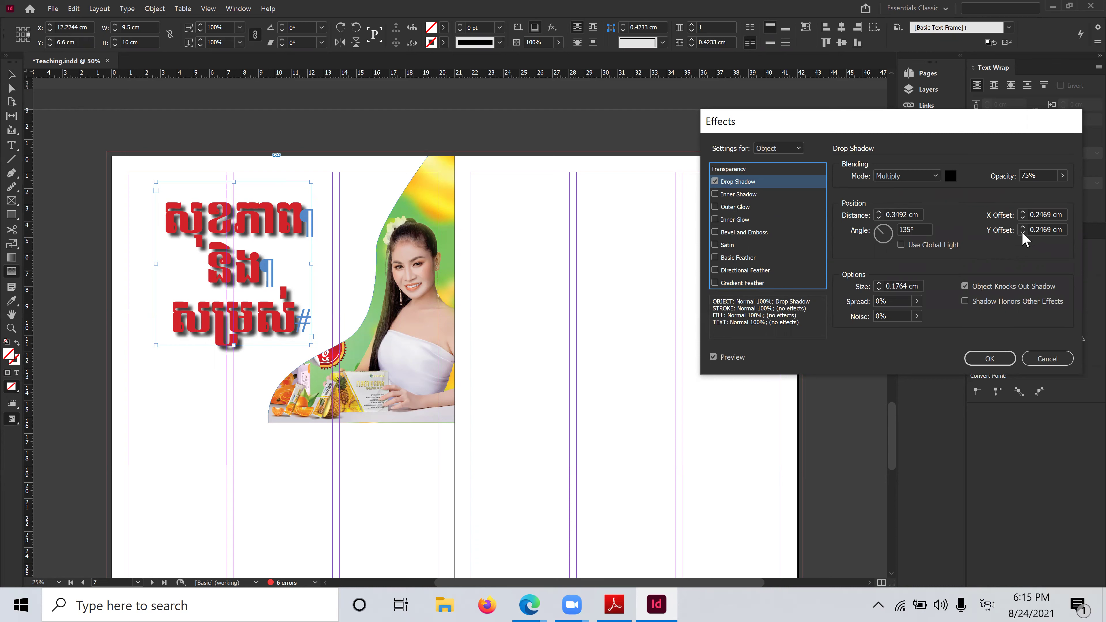
{"action": "left_click_drag", "start_coordinate": [1039, 229], "coordinate": [1051, 233]}
{"action": "key", "text": "BackSpace"}
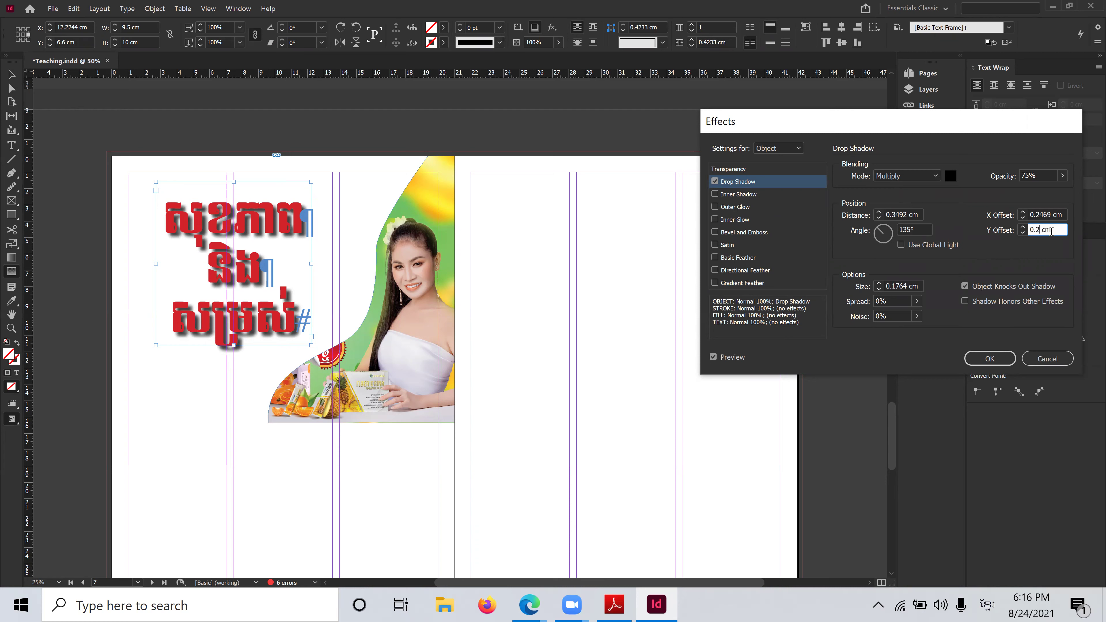
{"action": "left_click_drag", "start_coordinate": [1041, 215], "coordinate": [1055, 214]}
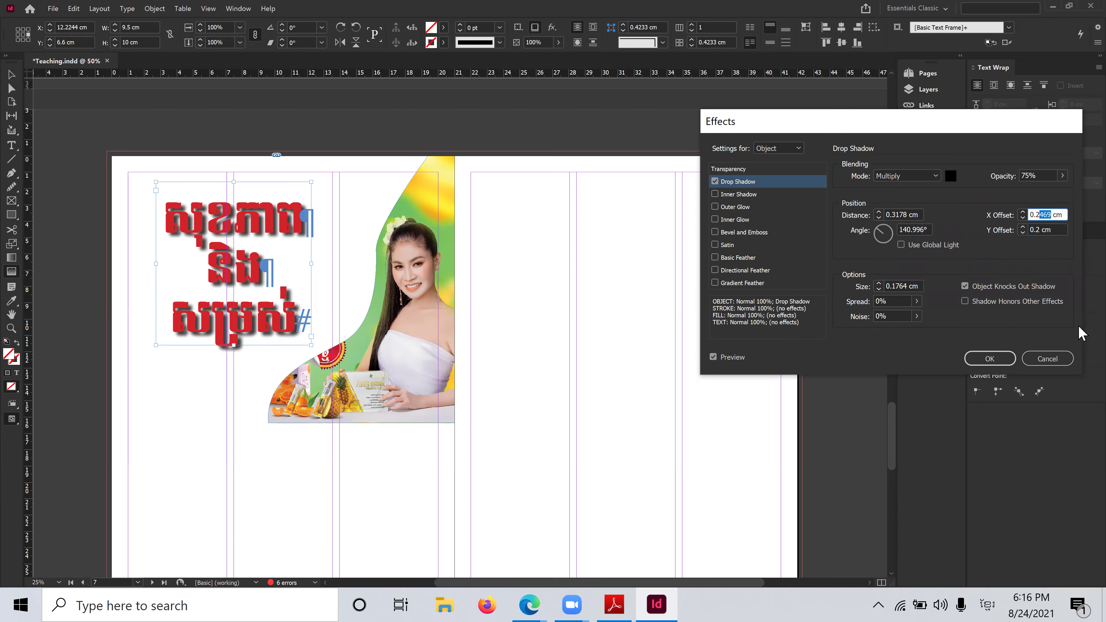
{"action": "key", "text": "Return"}
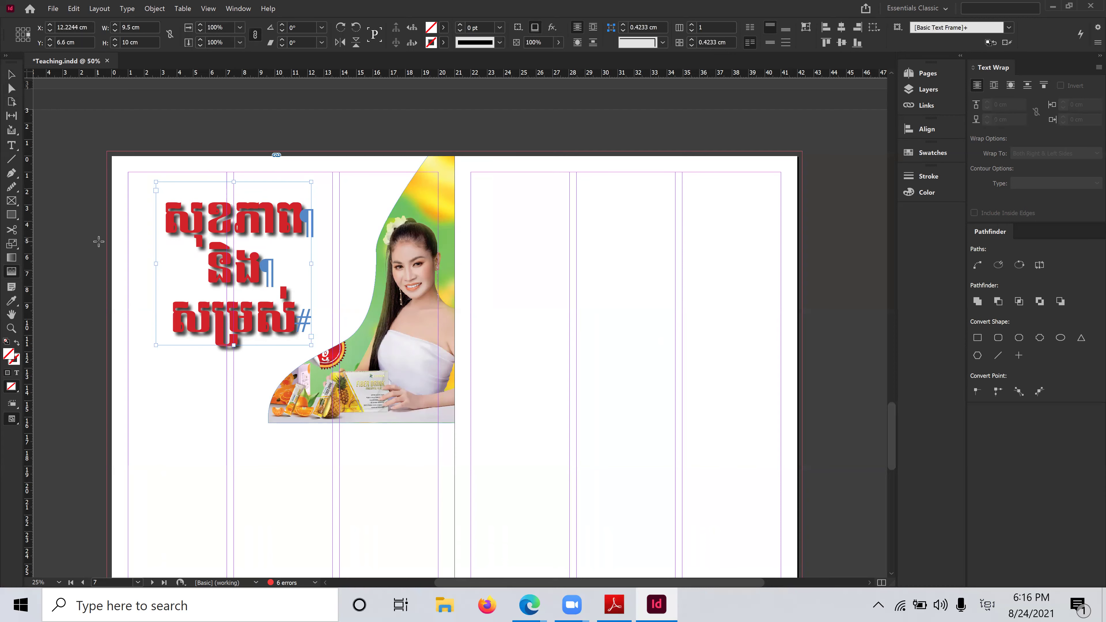
Lower the opacity of the headline's drop shadow to 28%
{"action": "left_click", "coordinate": [155, 10]}
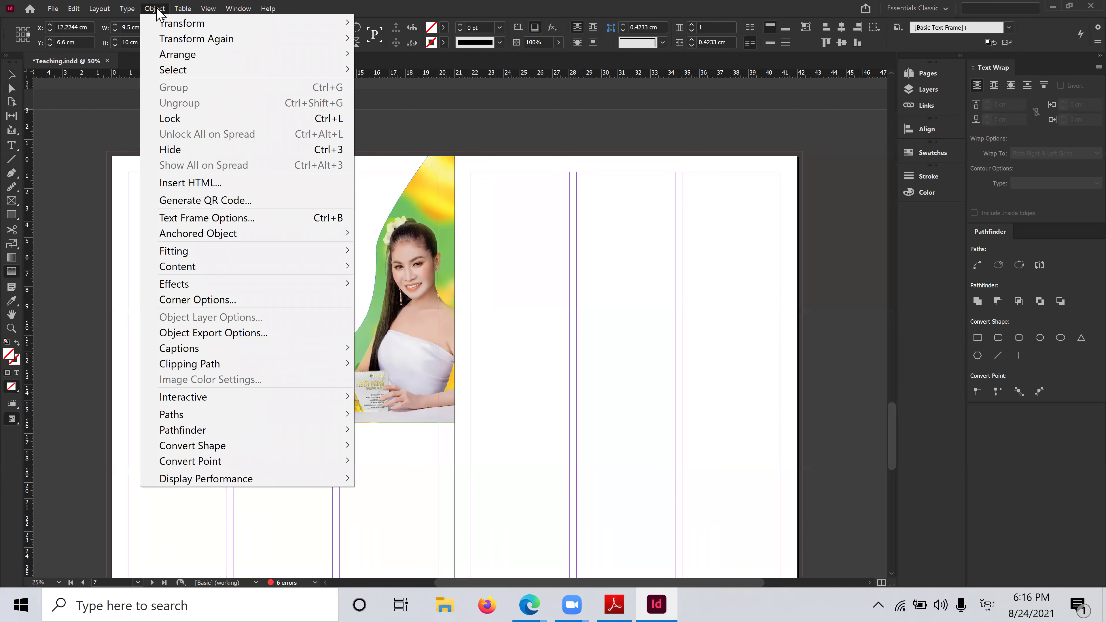
{"action": "mouse_move", "coordinate": [215, 288]}
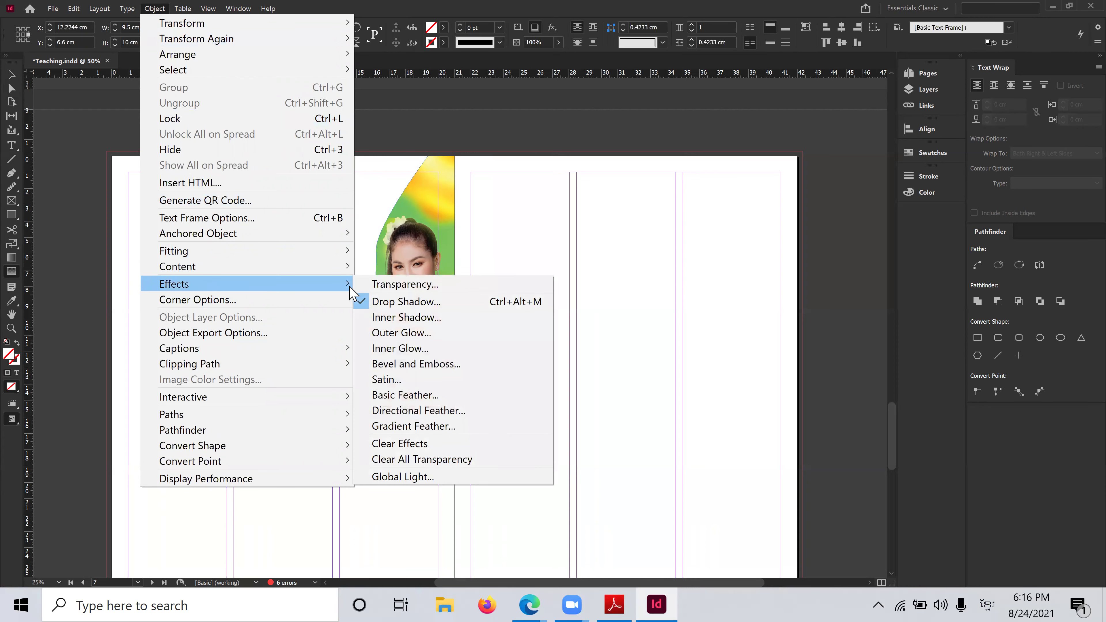
{"action": "left_click", "coordinate": [452, 302]}
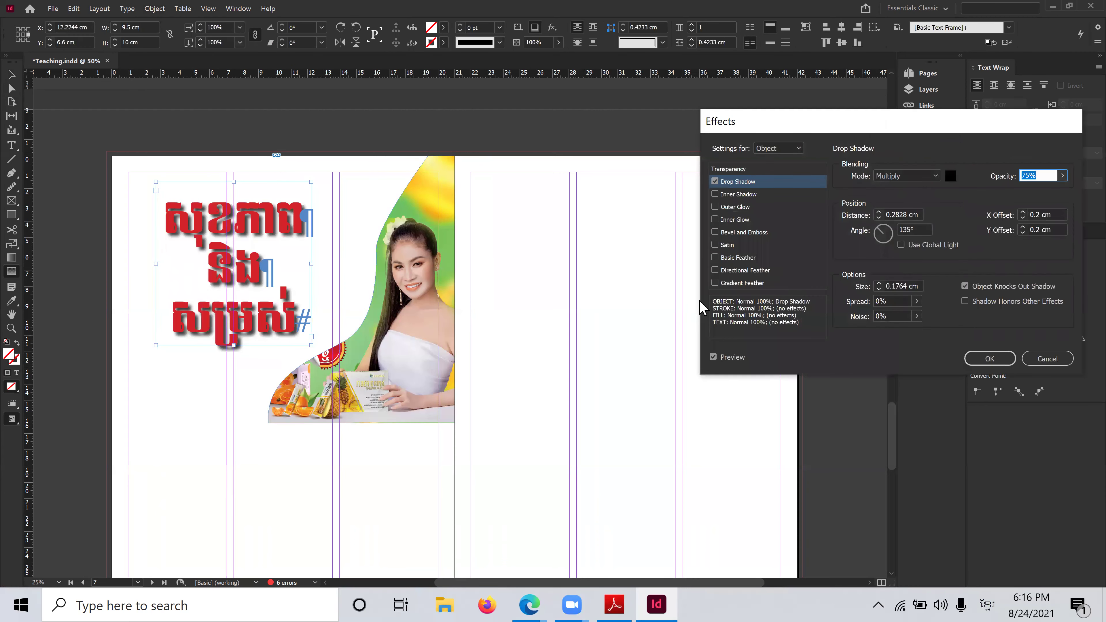
{"action": "left_click", "coordinate": [774, 181]}
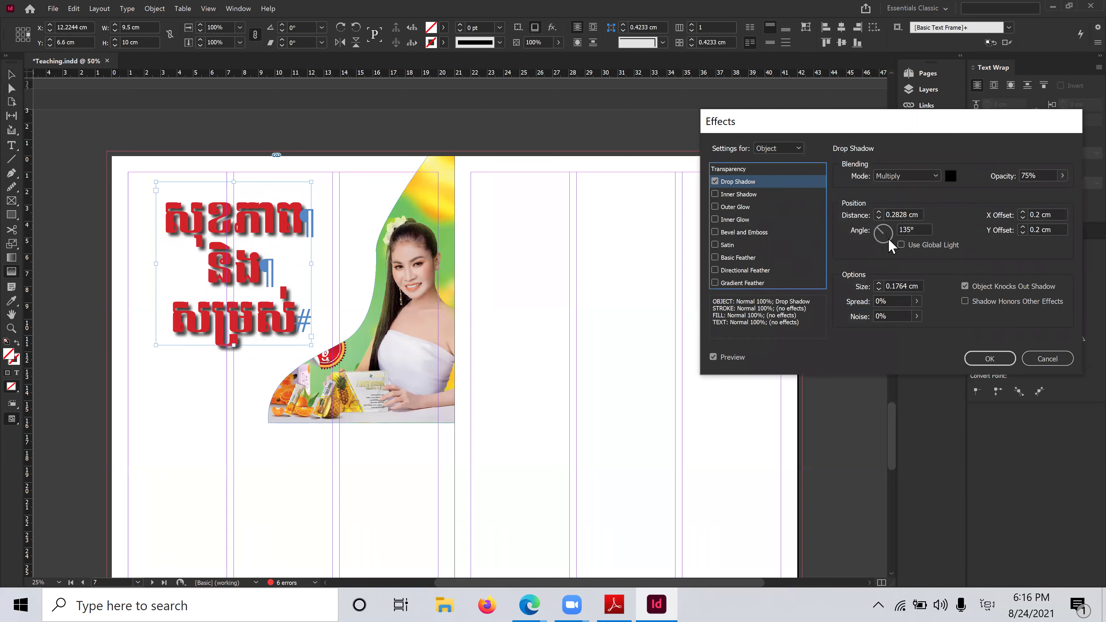
{"action": "left_click", "coordinate": [1063, 175]}
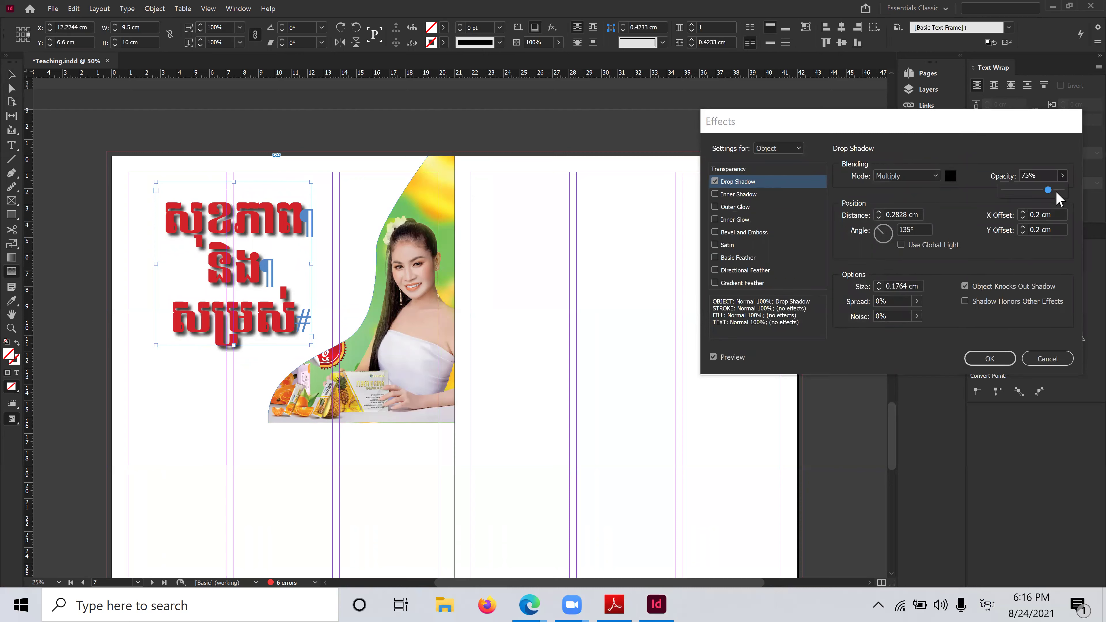
{"action": "left_click_drag", "start_coordinate": [1048, 190], "coordinate": [1020, 191]}
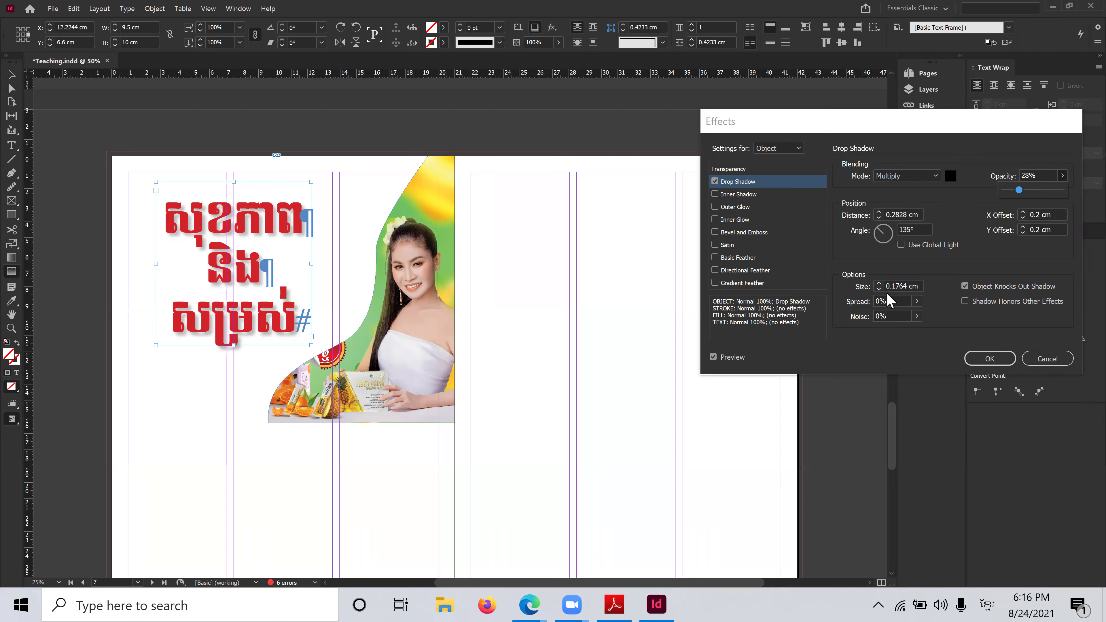
{"action": "left_click", "coordinate": [990, 359]}
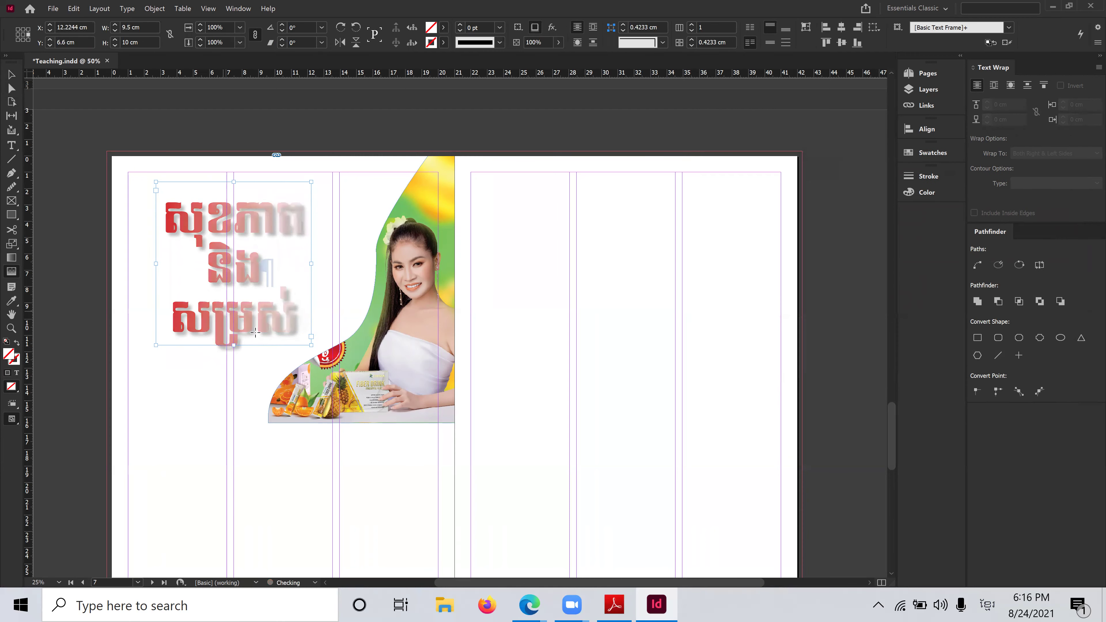
Deselect the headline, compare it with the reference PDF Untitled-1.pdf and return to InDesign
{"action": "left_click", "coordinate": [11, 74]}
{"action": "left_click", "coordinate": [539, 289]}
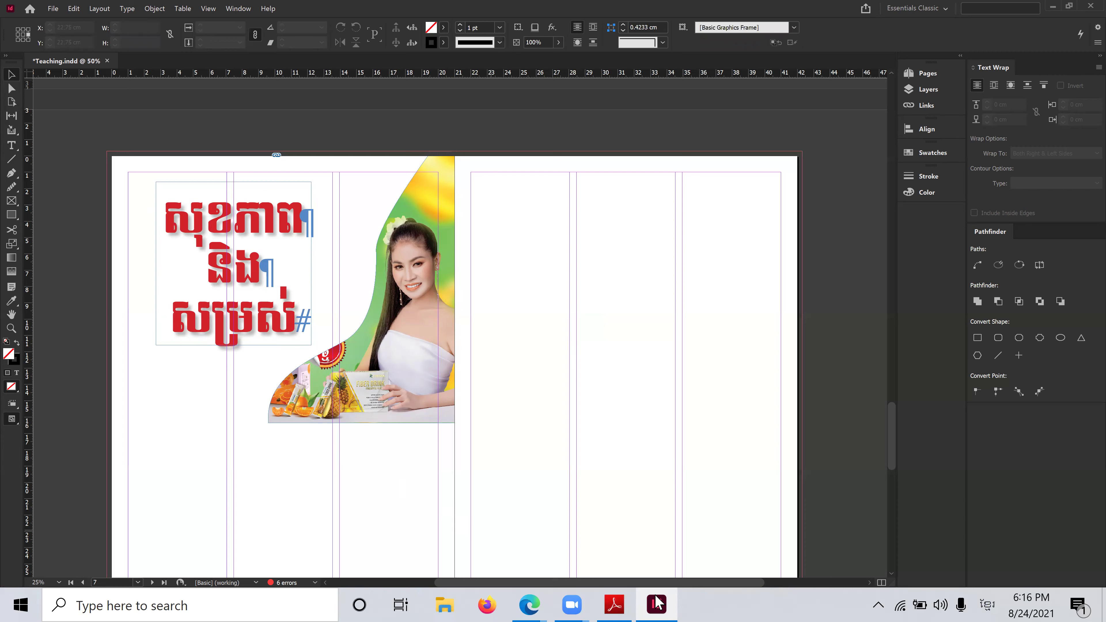
{"action": "left_click", "coordinate": [657, 604]}
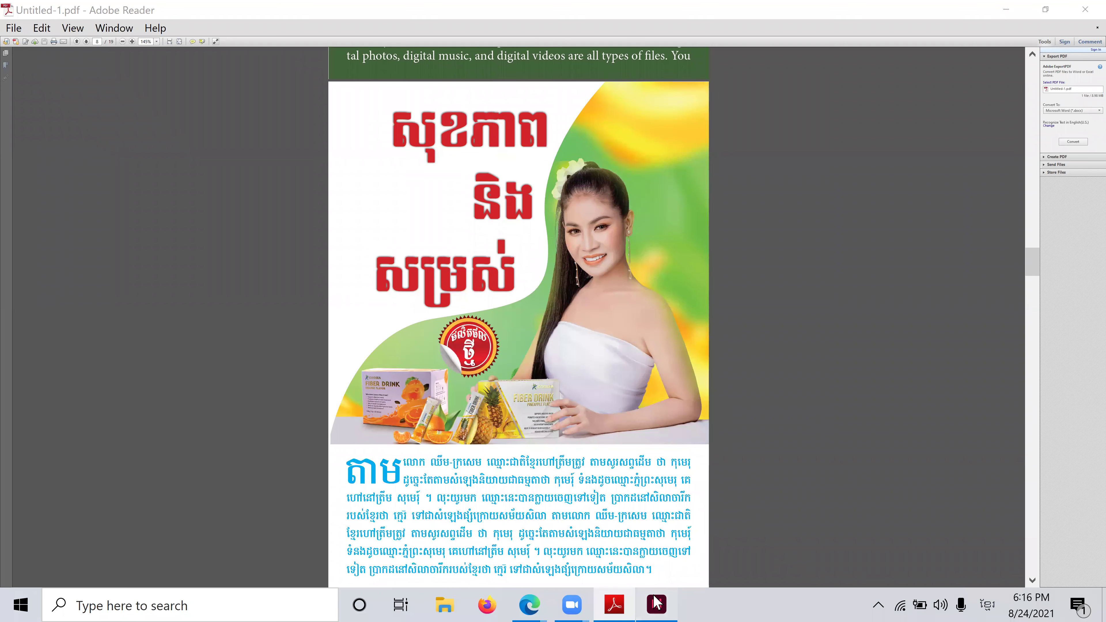
{"action": "left_click", "coordinate": [657, 604]}
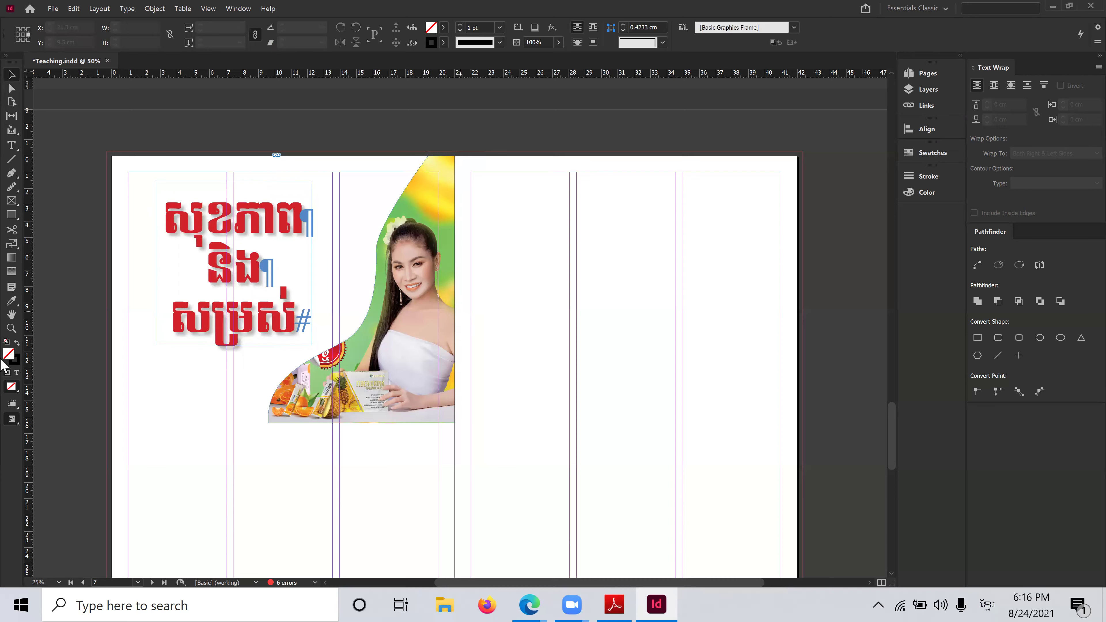
{"action": "scroll", "coordinate": [379, 379], "scroll_direction": "down", "scroll_amount": 3}
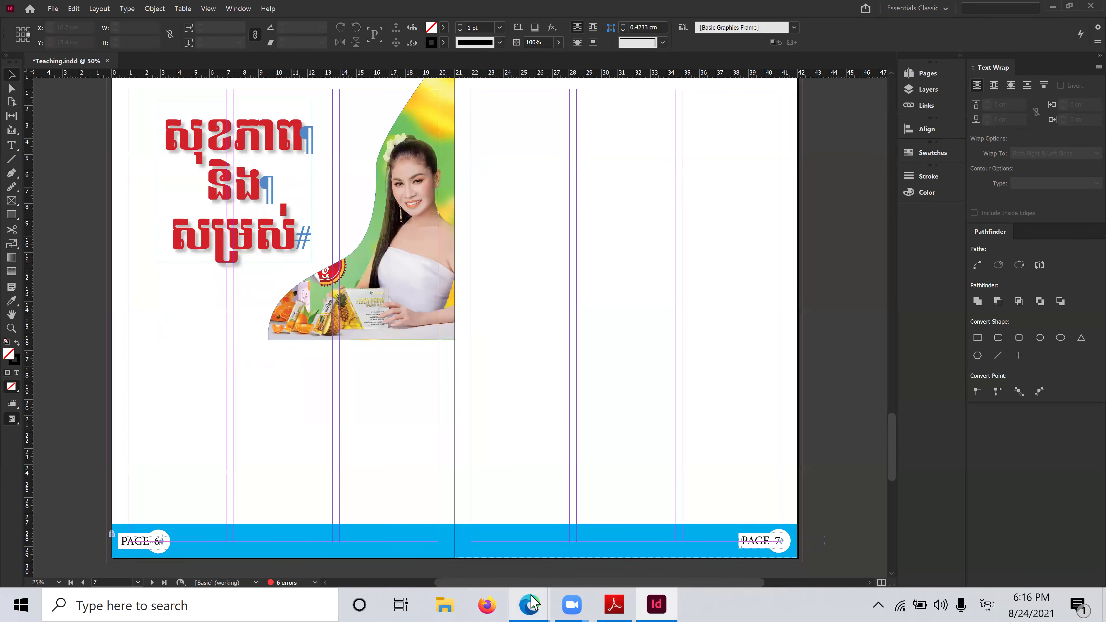
{"action": "mouse_move", "coordinate": [523, 599]}
{"action": "left_click", "coordinate": [437, 540]}
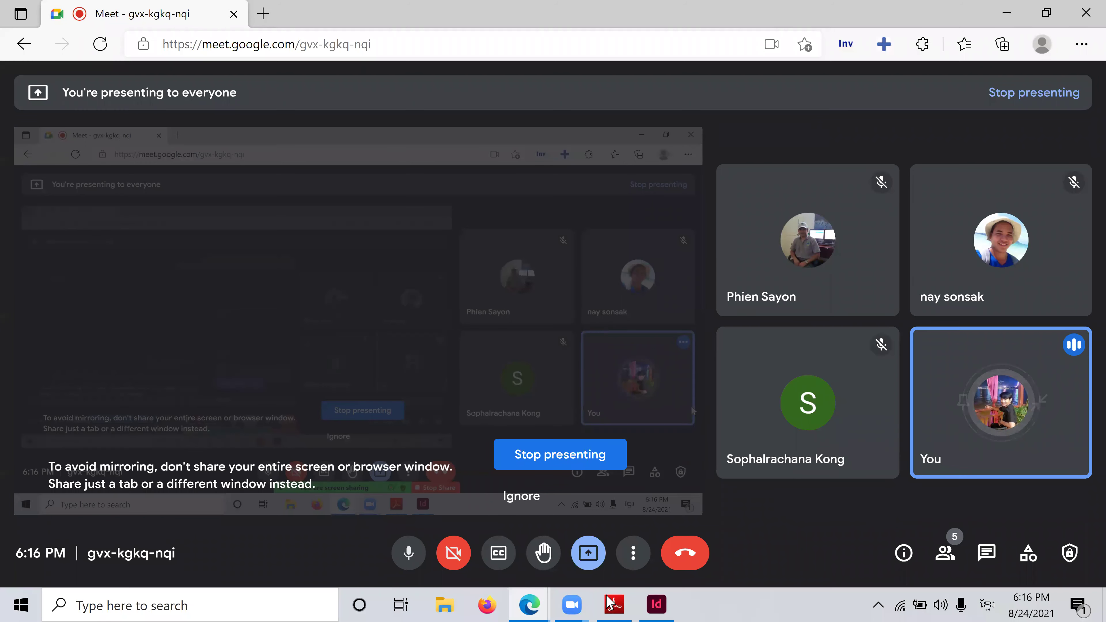
{"action": "left_click", "coordinate": [659, 603]}
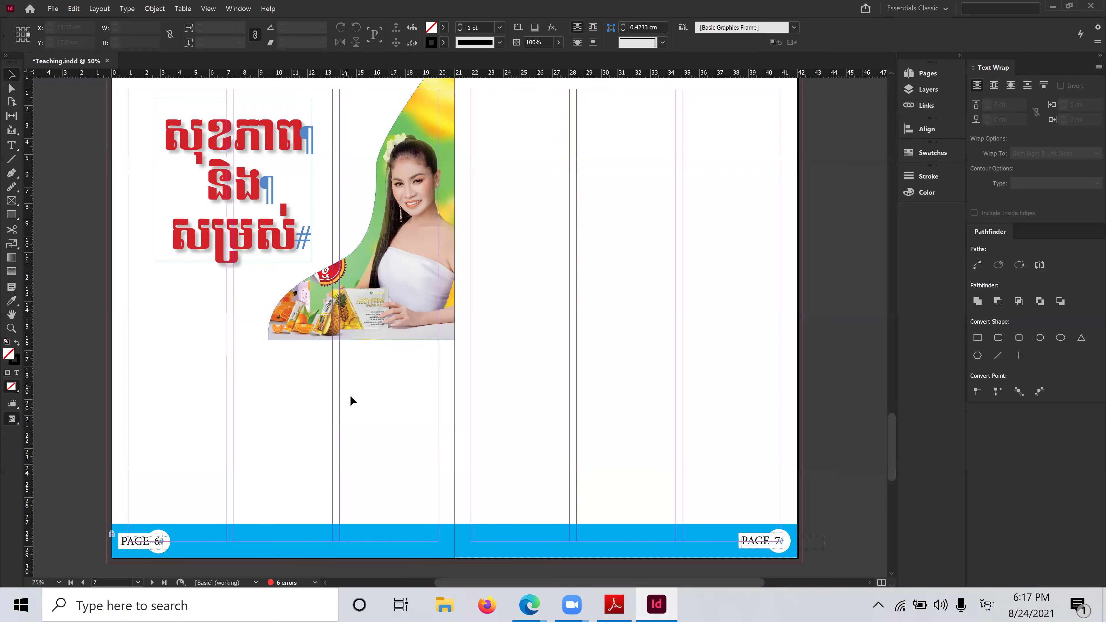
Create a body text frame below the image on page 6, spanning margin to margin and reaching down to the blue footer band
{"action": "scroll", "coordinate": [353, 402], "scroll_direction": "down", "scroll_amount": 1}
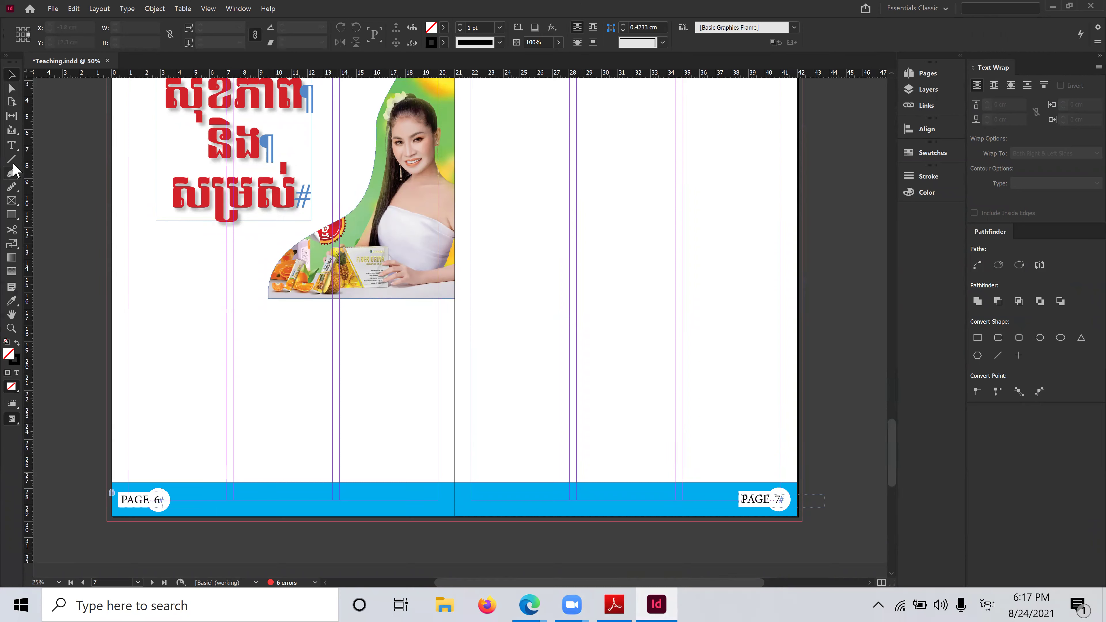
{"action": "left_click", "coordinate": [12, 145]}
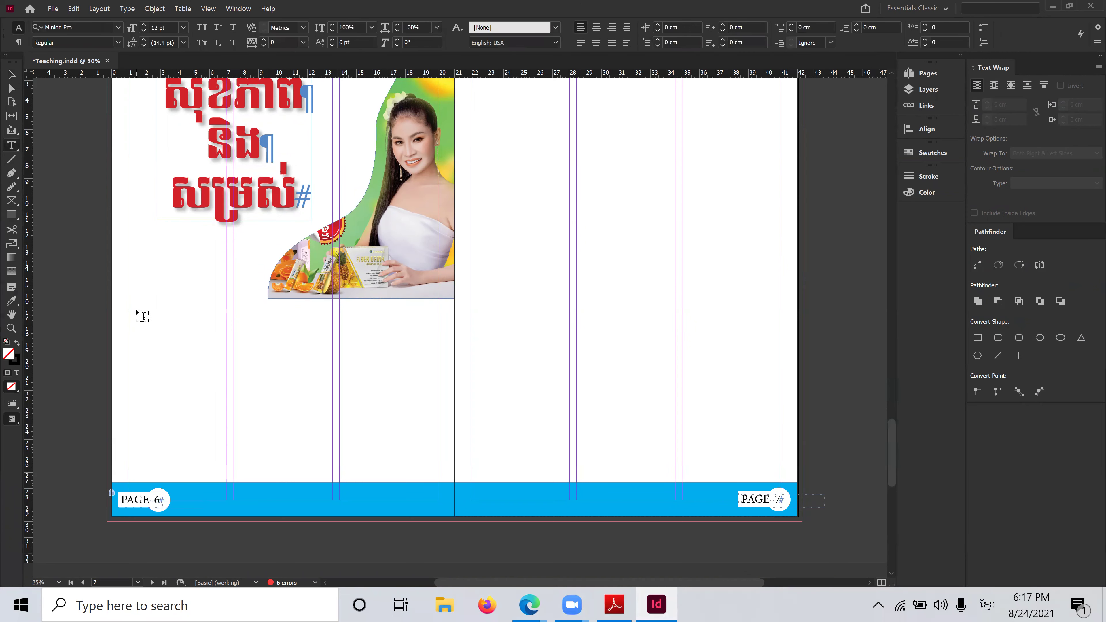
{"action": "mouse_move", "coordinate": [130, 308]}
{"action": "left_mouse_down"}
{"action": "mouse_move", "coordinate": [283, 395]}
{"action": "mouse_move", "coordinate": [423, 436]}
{"action": "mouse_move", "coordinate": [441, 483]}
{"action": "left_mouse_up"}
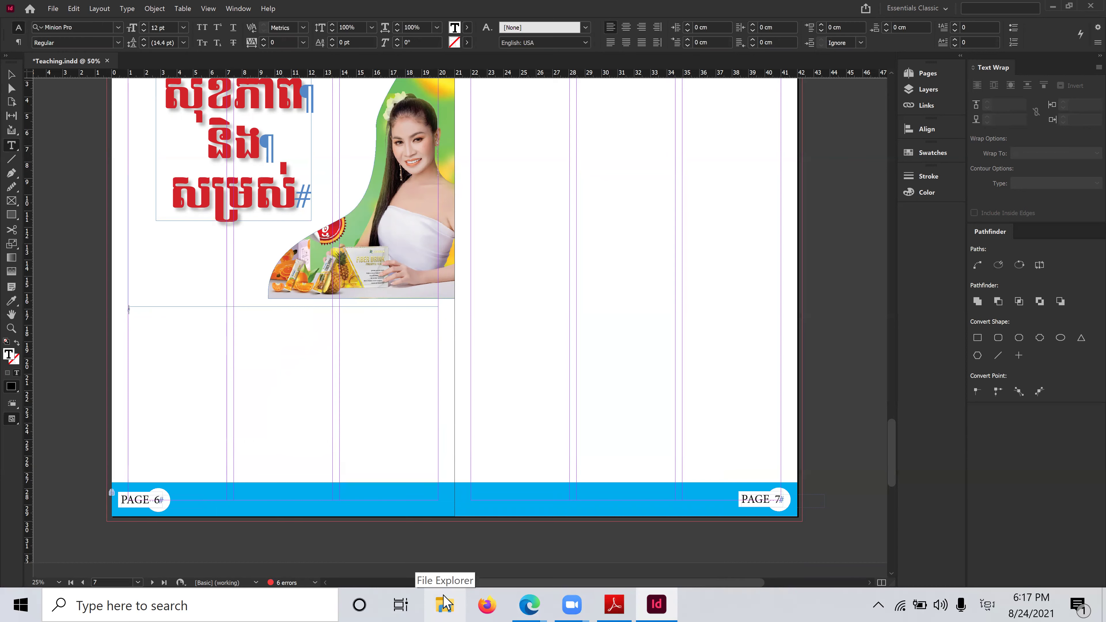
Switch to the Edge browser and search the web for "សុខភាប" in a new tab
{"action": "mouse_move", "coordinate": [527, 596]}
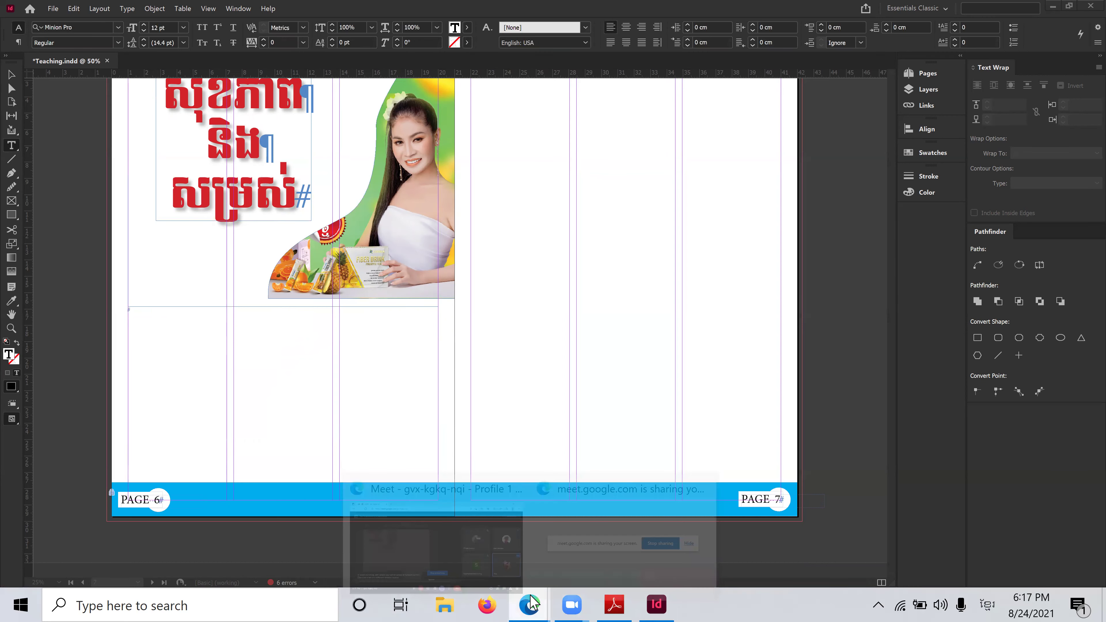
{"action": "left_click", "coordinate": [447, 531]}
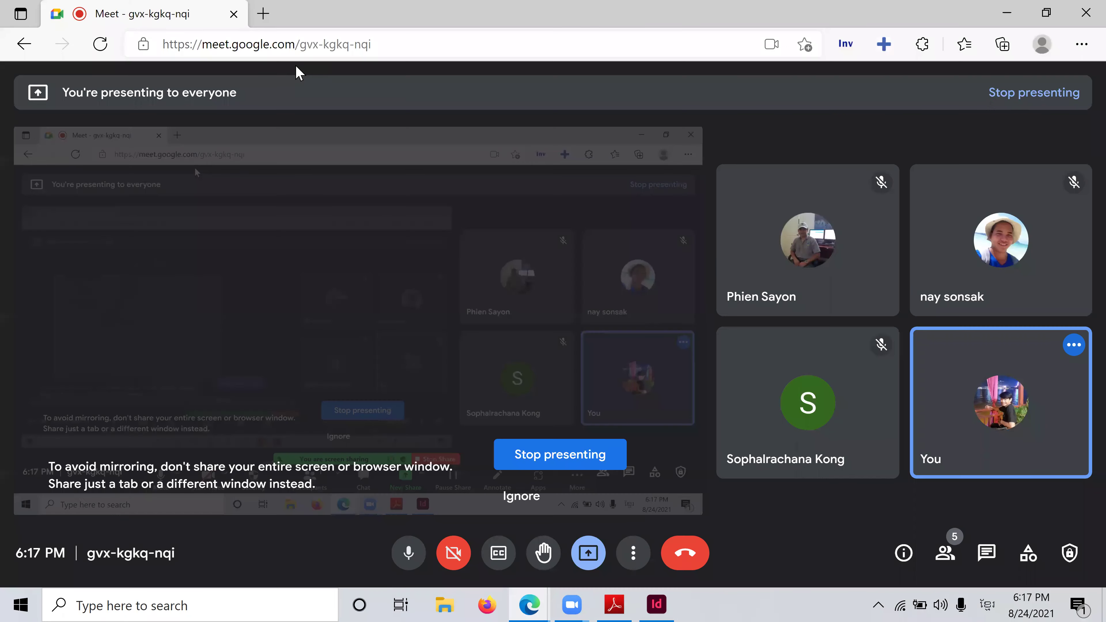
{"action": "left_click", "coordinate": [263, 16]}
{"action": "type", "text": "សុ"}
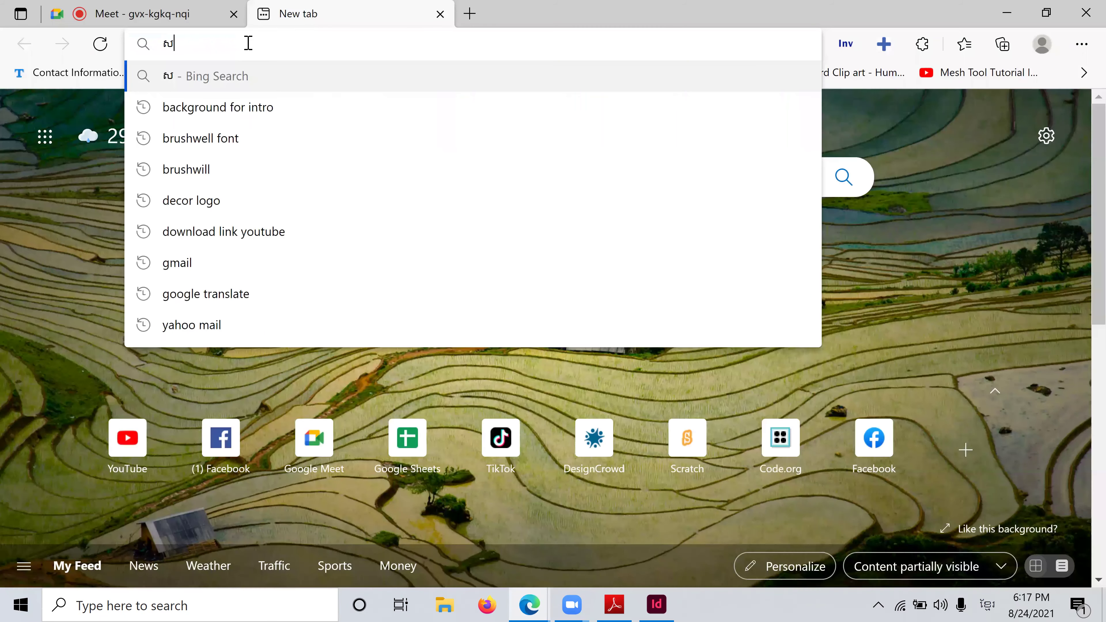
{"action": "type", "text": "ខភាប"}
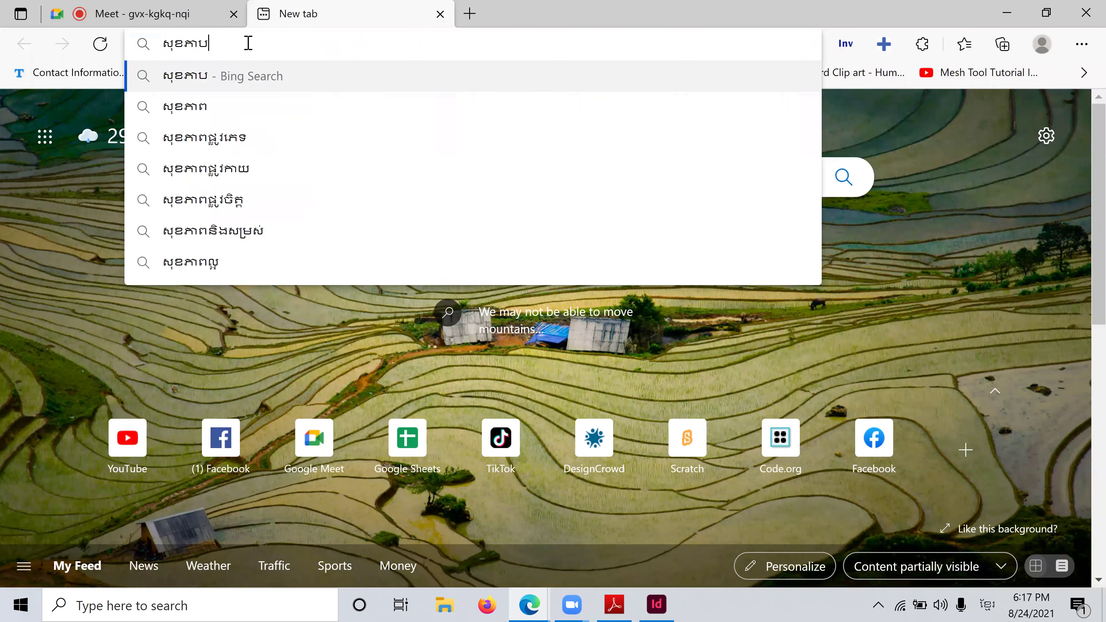
{"action": "key", "text": "Return"}
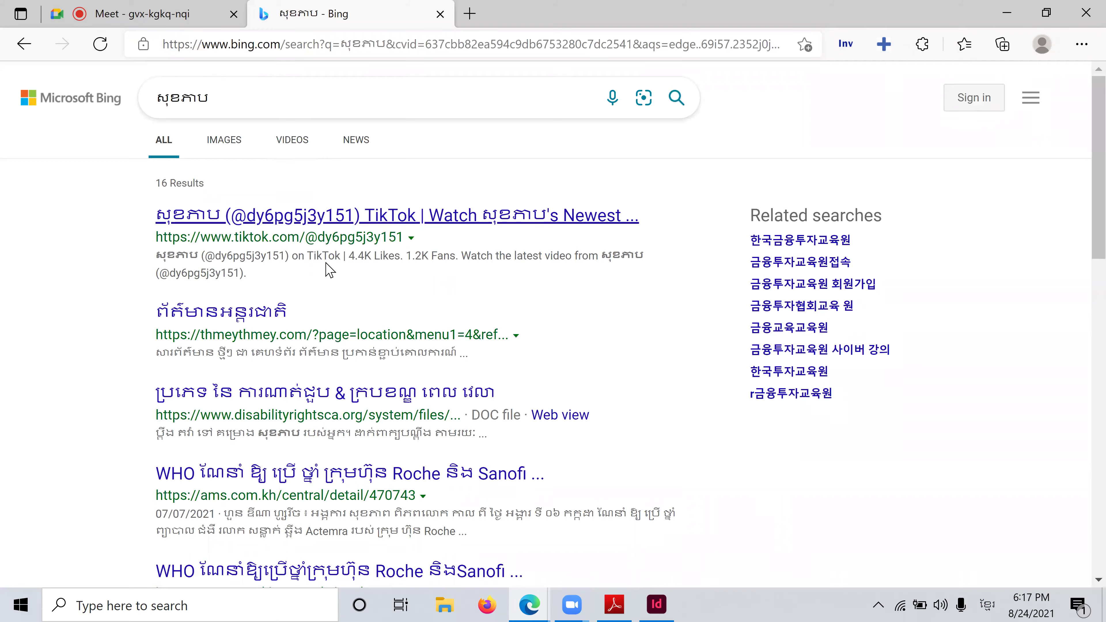
Open the thmeythmey.com search result ព័ត៌មានអន្តរជាតិ
{"action": "scroll", "coordinate": [340, 314], "scroll_direction": "down", "scroll_amount": 3}
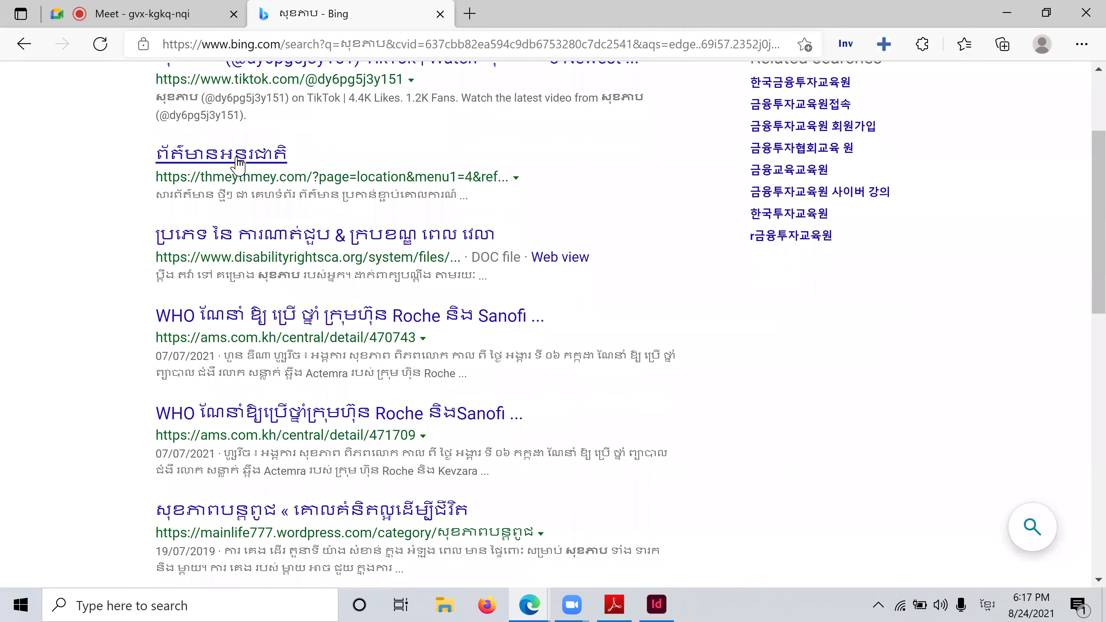
{"action": "left_click", "coordinate": [238, 163]}
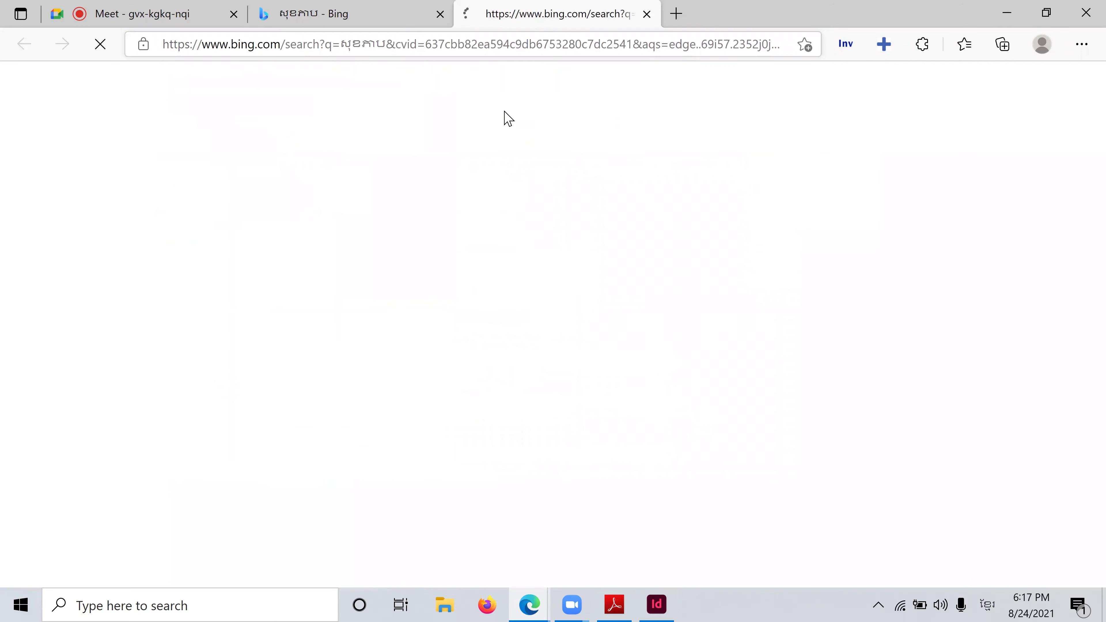
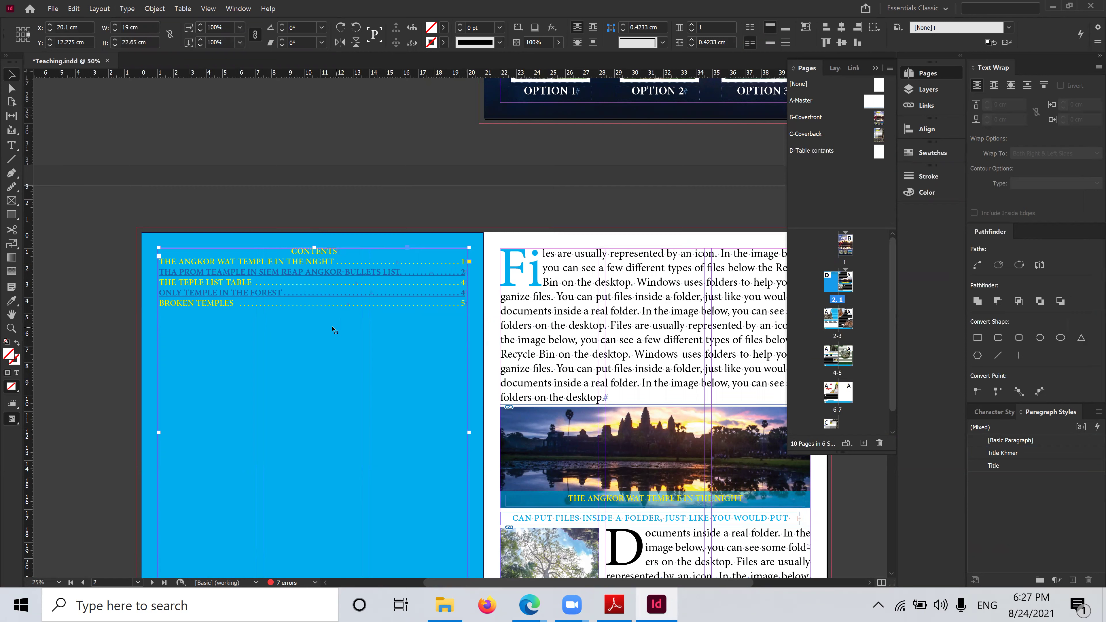
Apply the Title paragraph style to the contents text frame and inspect that style's options without changing them
{"action": "left_click", "coordinate": [289, 267]}
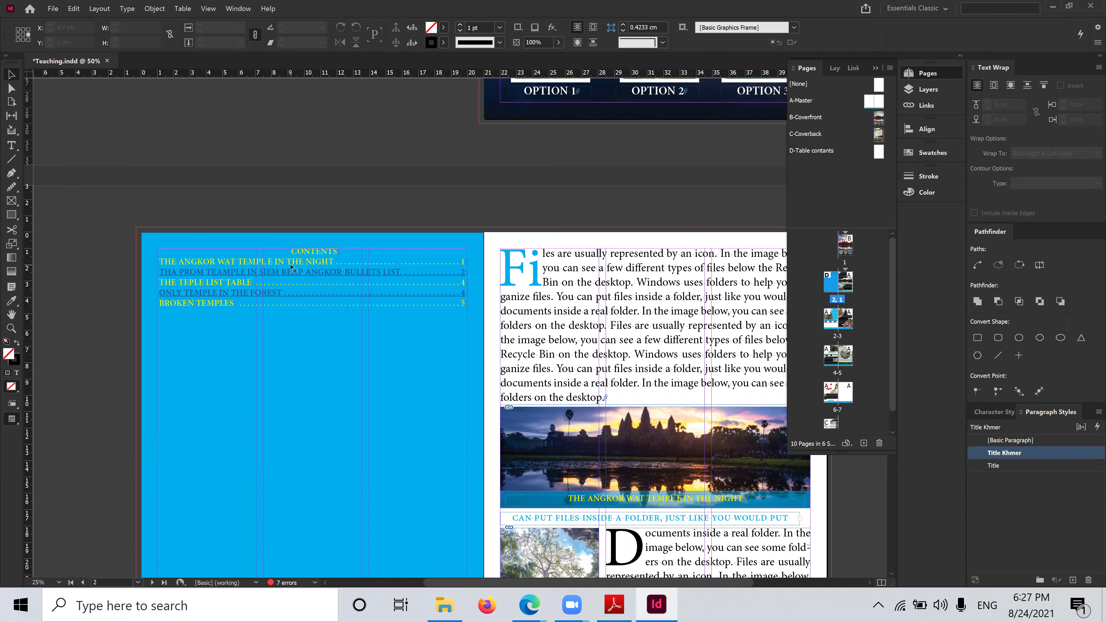
{"action": "left_click", "coordinate": [291, 268]}
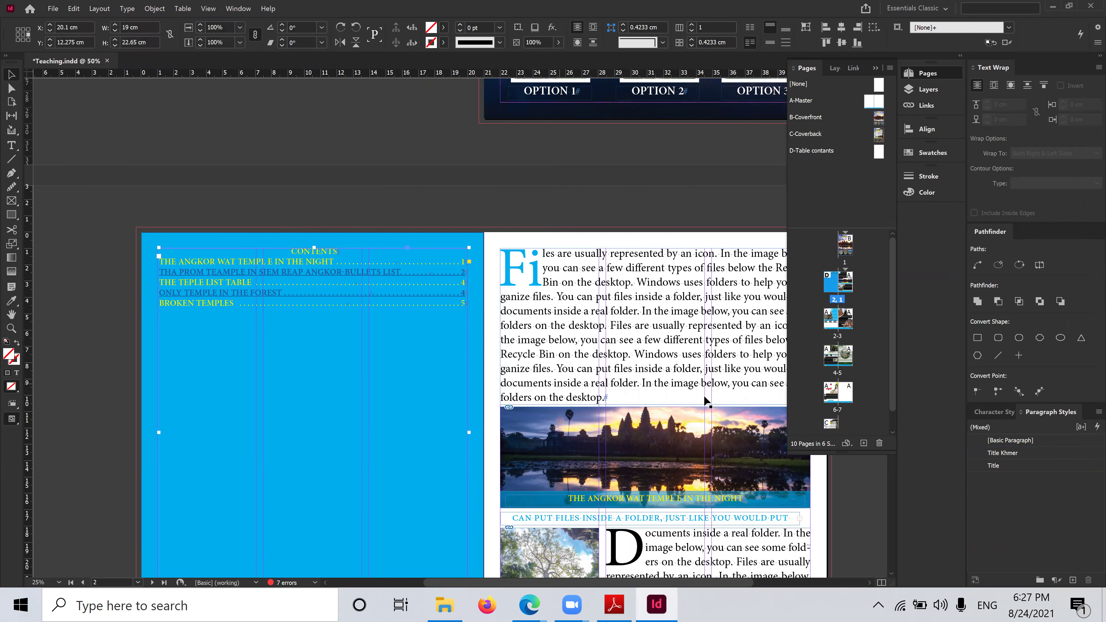
{"action": "left_click", "coordinate": [1085, 465]}
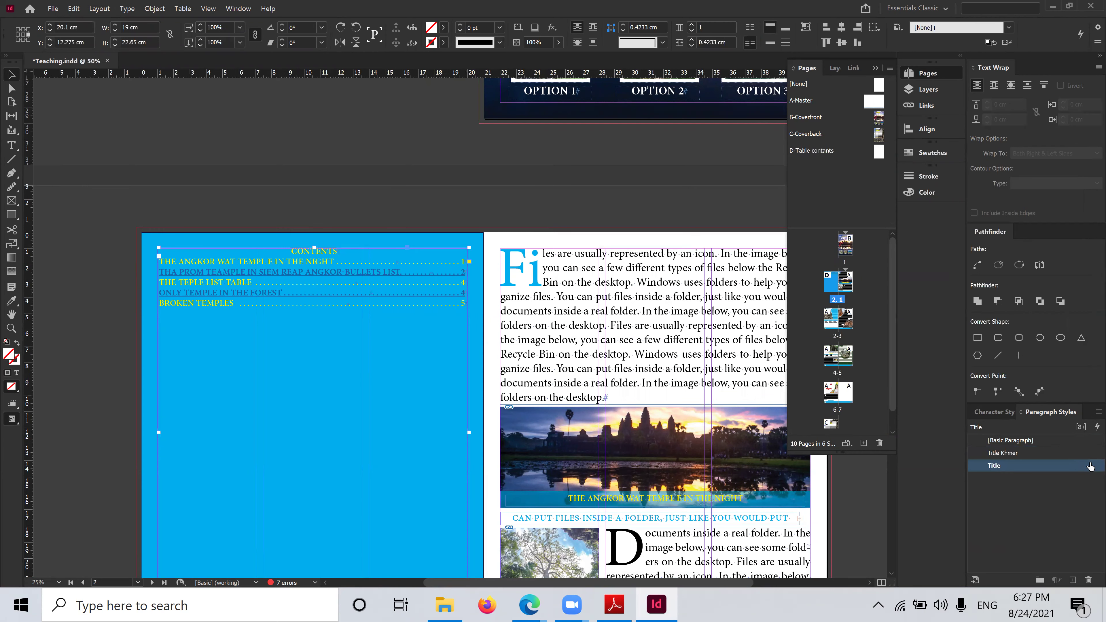
{"action": "double_click", "coordinate": [1090, 466]}
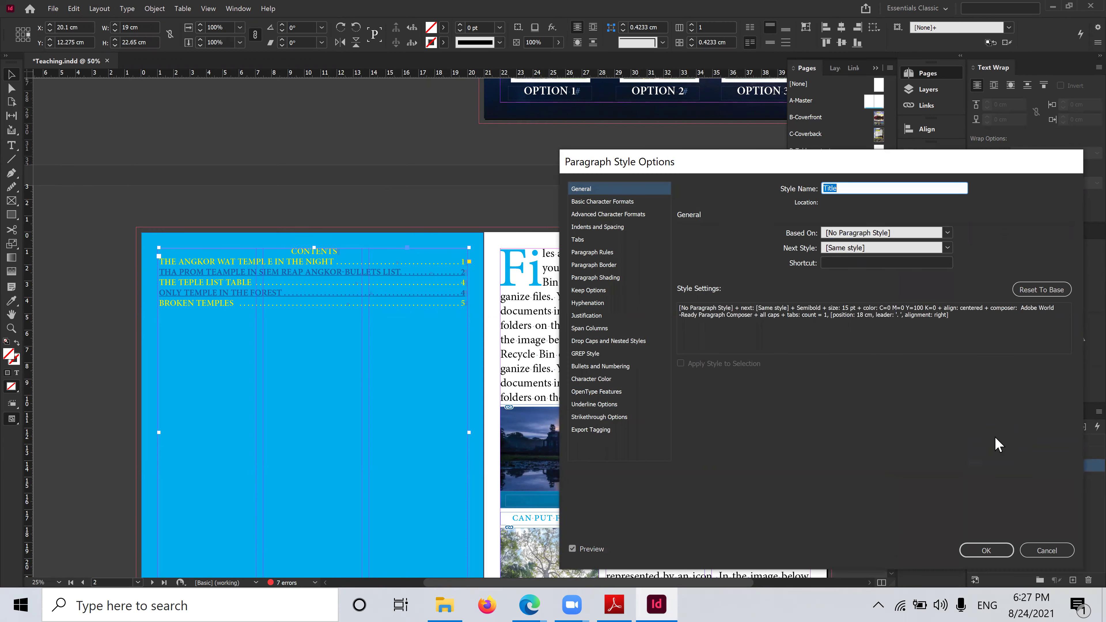
{"action": "key", "text": "Escape"}
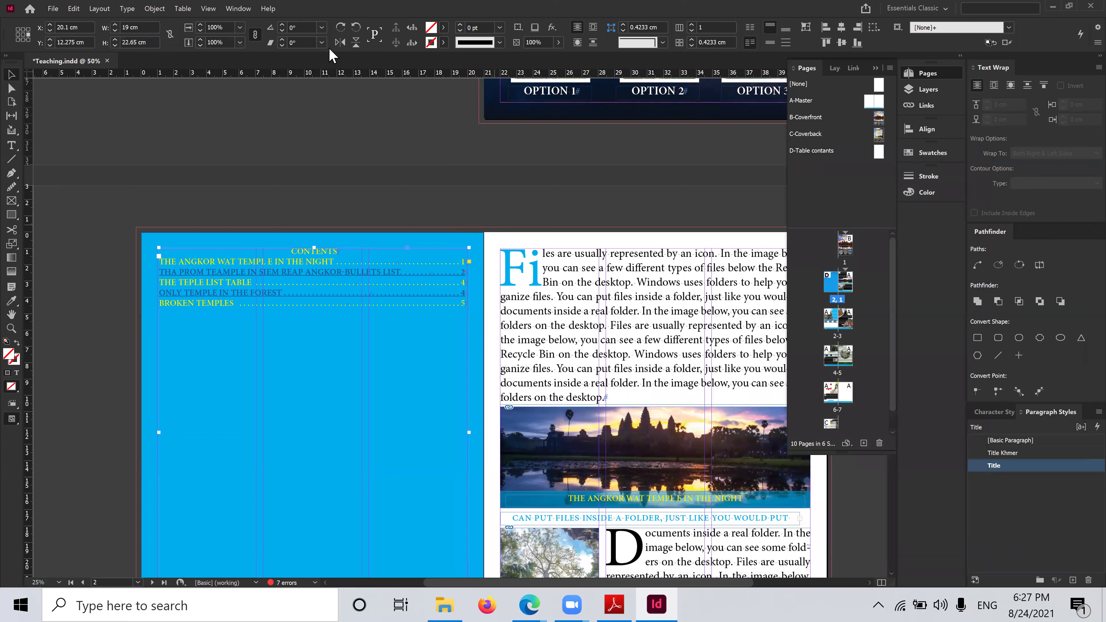
Update the table of contents in the selected frame, including items in overset text
{"action": "left_click", "coordinate": [183, 9]}
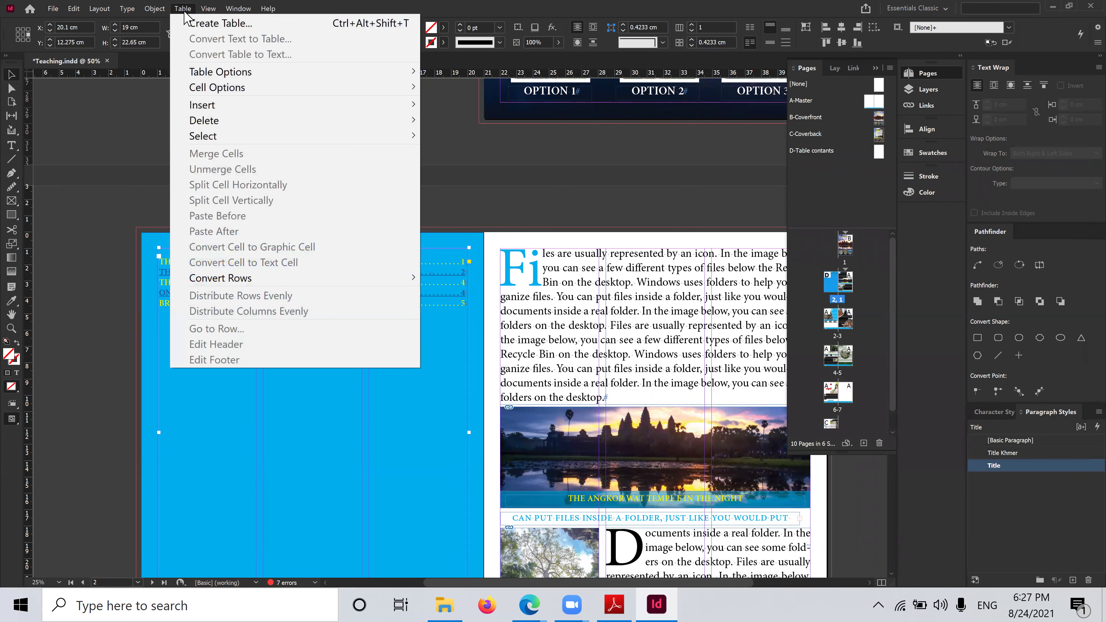
{"action": "left_click", "coordinate": [153, 8]}
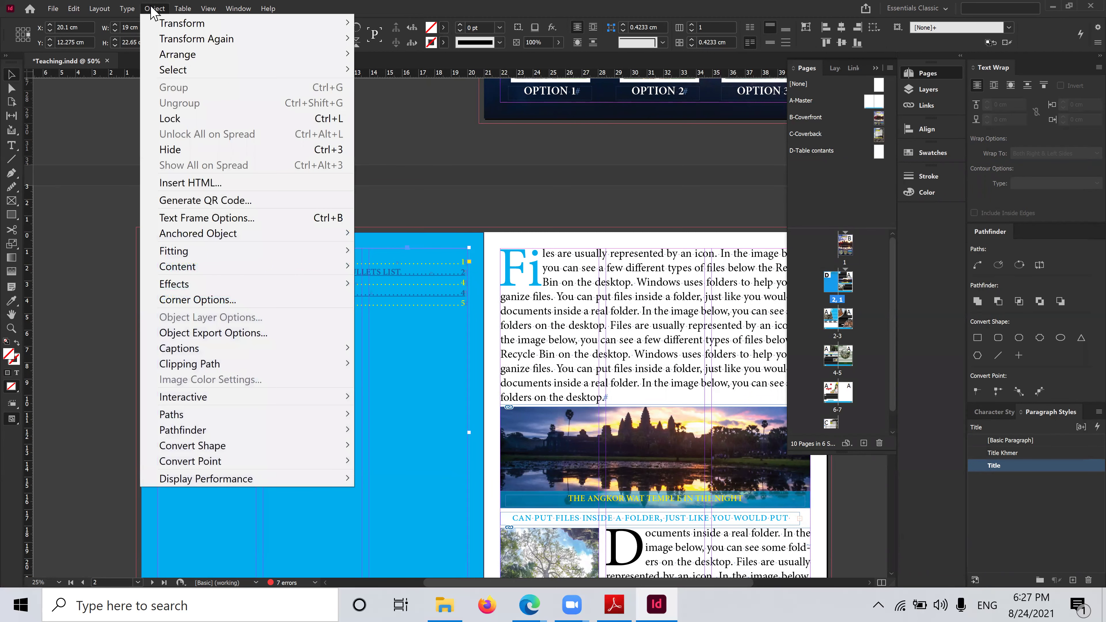
{"action": "left_click", "coordinate": [154, 9]}
{"action": "left_click", "coordinate": [100, 8]}
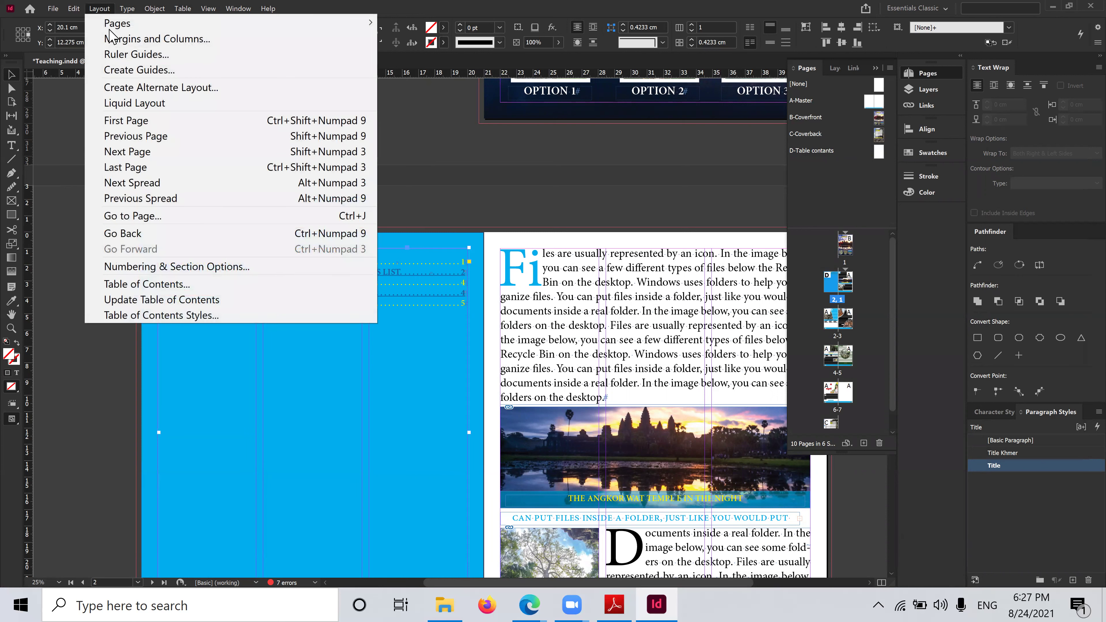
{"action": "left_click", "coordinate": [176, 301]}
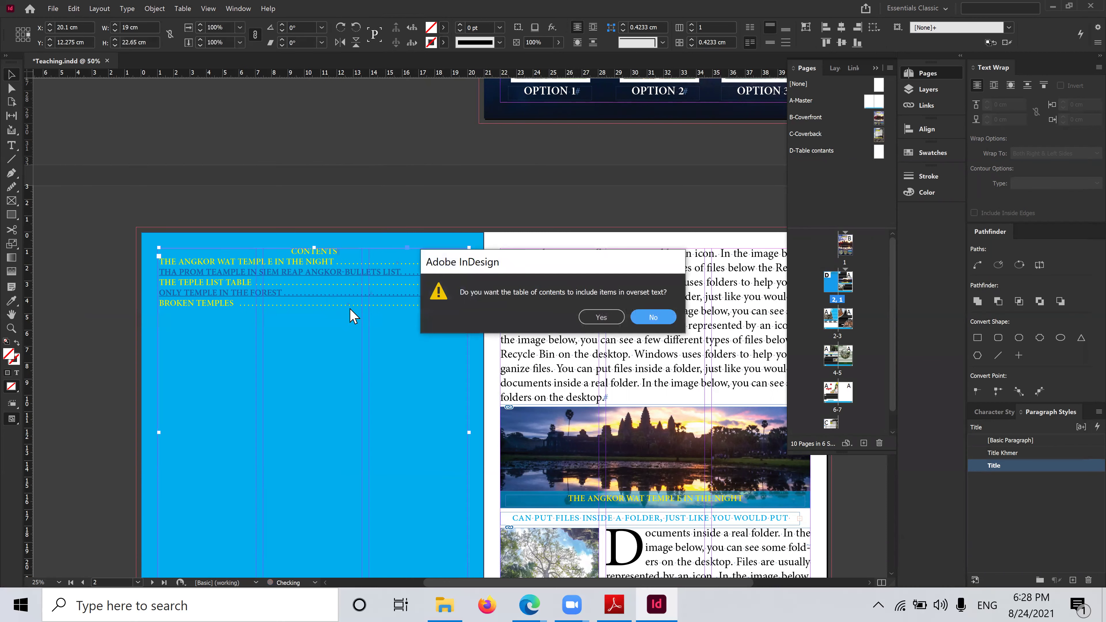
{"action": "left_click", "coordinate": [602, 317]}
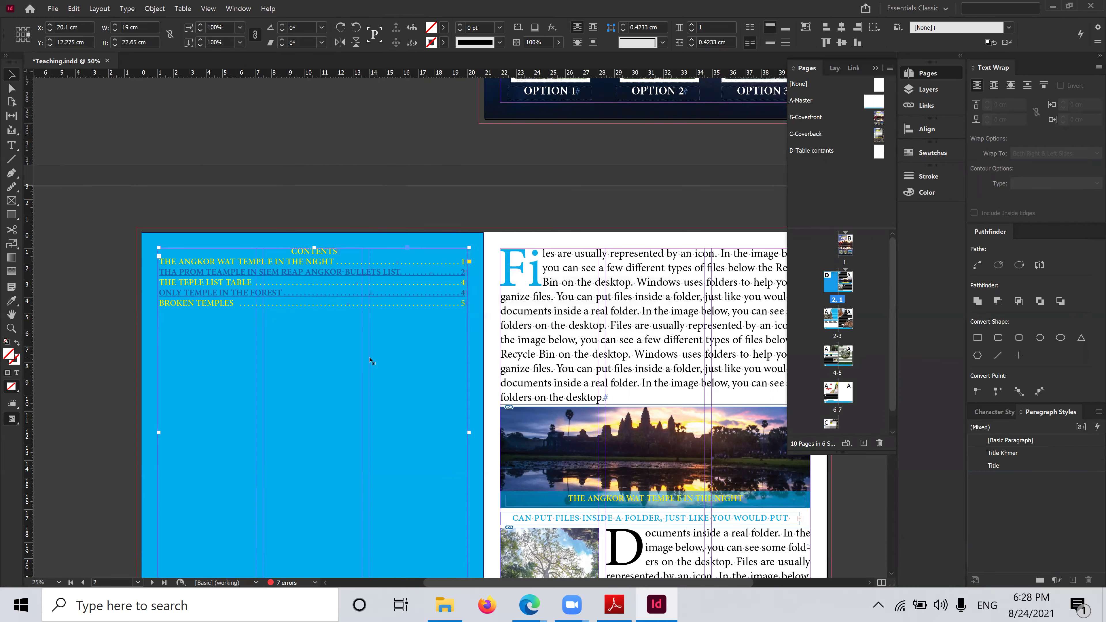
Look through the document's character styles and return to the list of paragraph styles
{"action": "left_click", "coordinate": [238, 9]}
{"action": "mouse_move", "coordinate": [274, 399]}
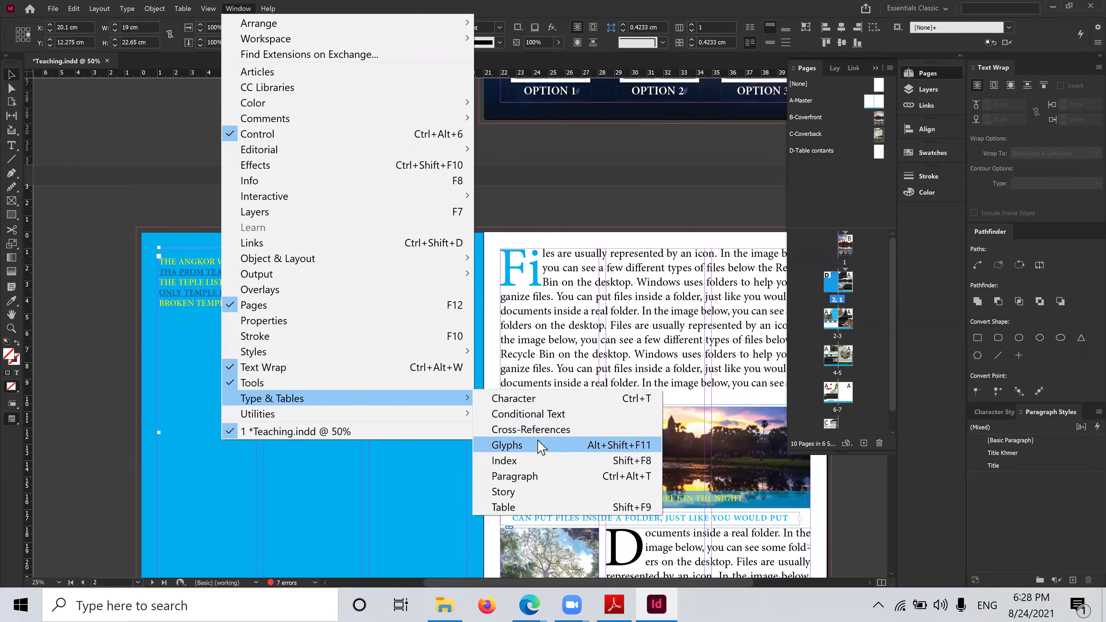
{"action": "mouse_move", "coordinate": [453, 352]}
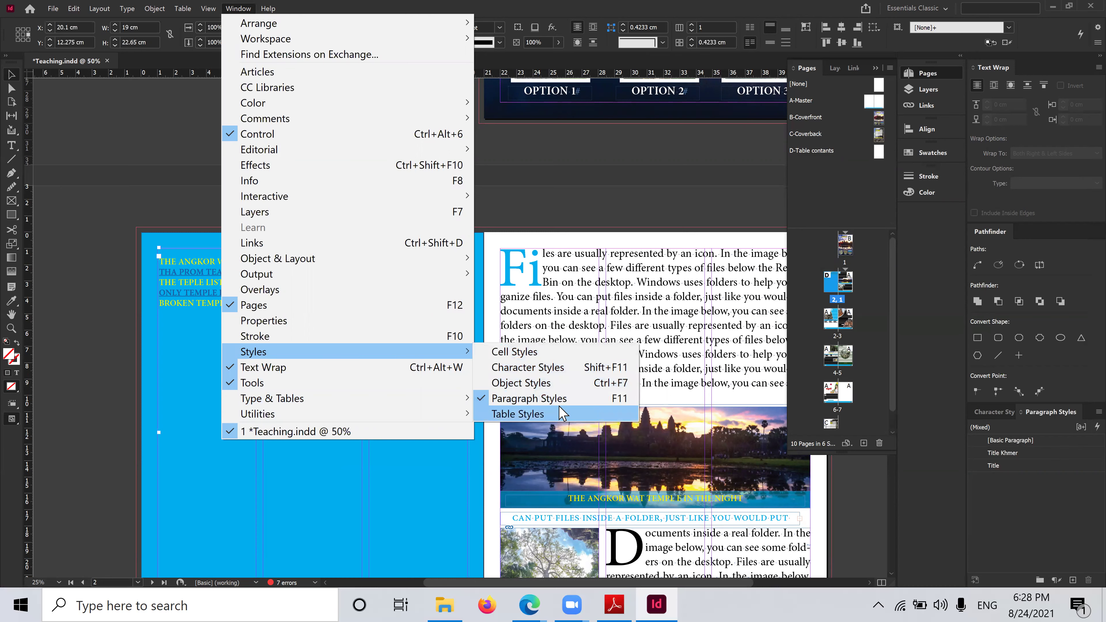
{"action": "left_click", "coordinate": [545, 369]}
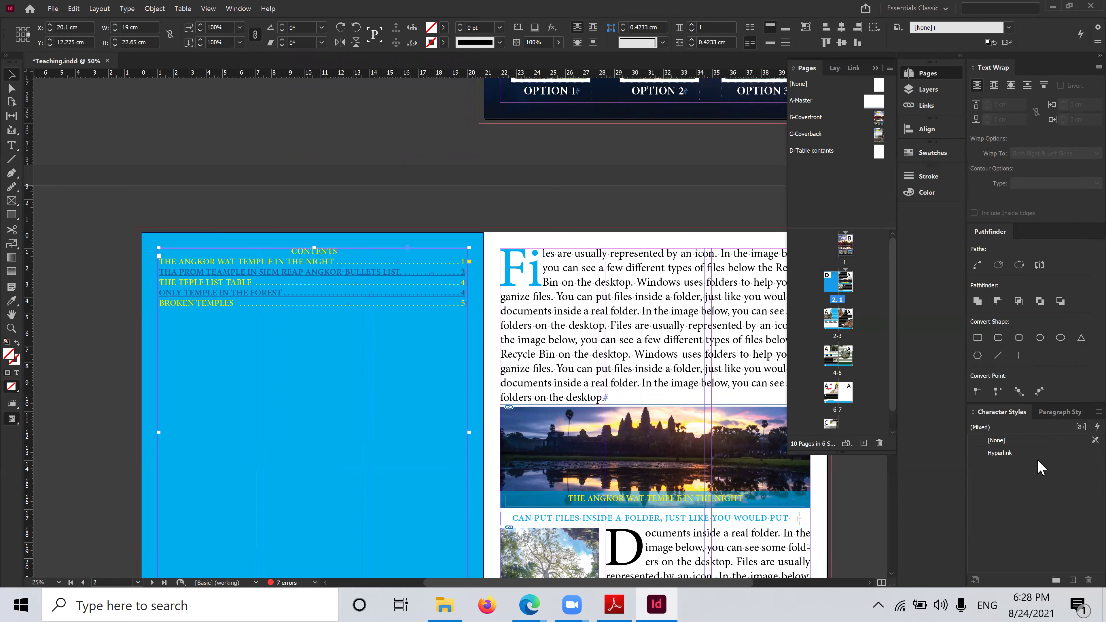
{"action": "left_click", "coordinate": [1068, 412]}
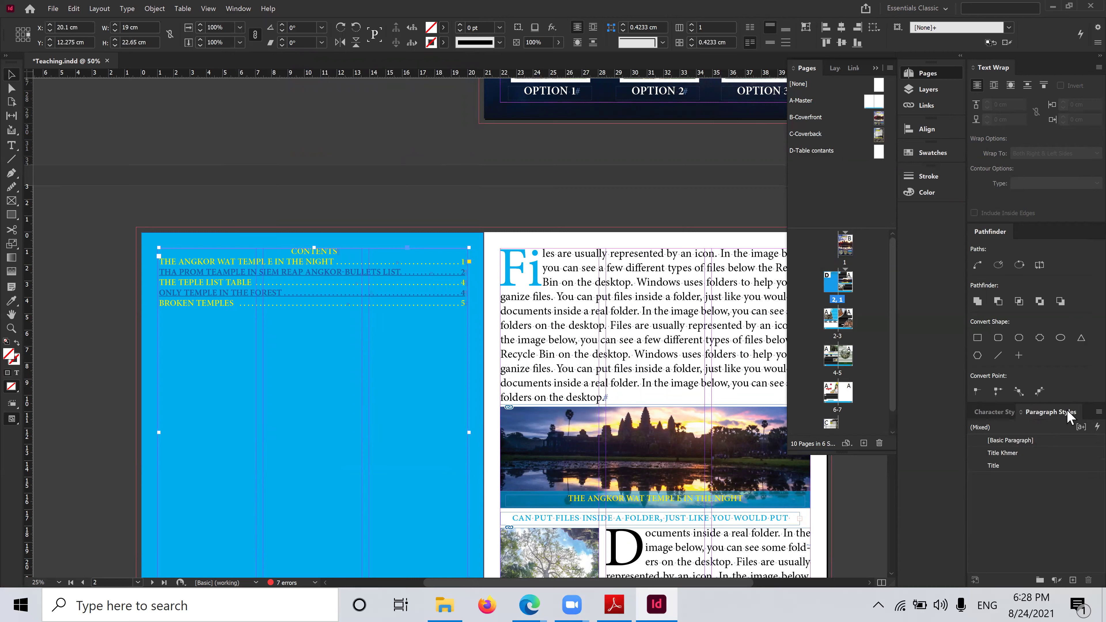
Try the [Basic Paragraph] style on the contents text frame and check its style options
{"action": "left_click", "coordinate": [1078, 441]}
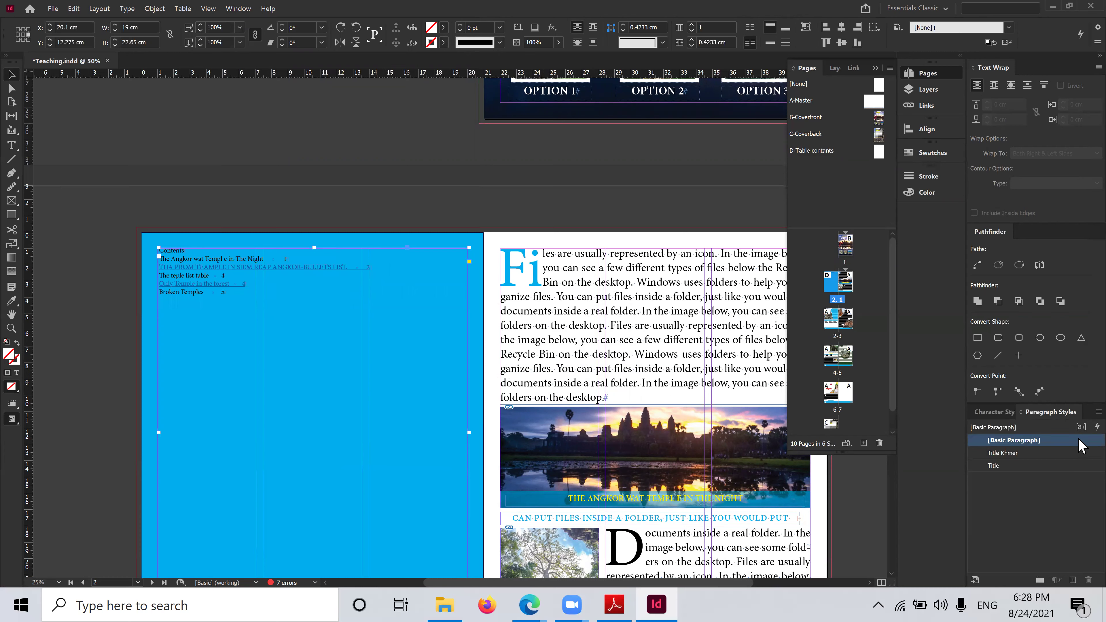
{"action": "left_click", "coordinate": [1091, 418]}
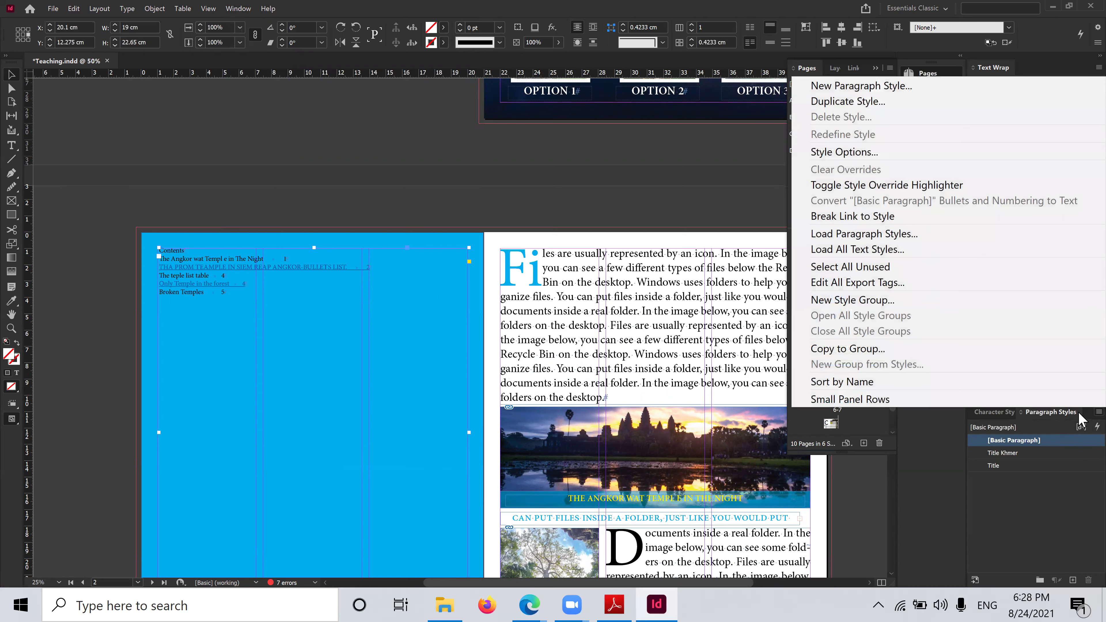
{"action": "left_click", "coordinate": [1079, 419]}
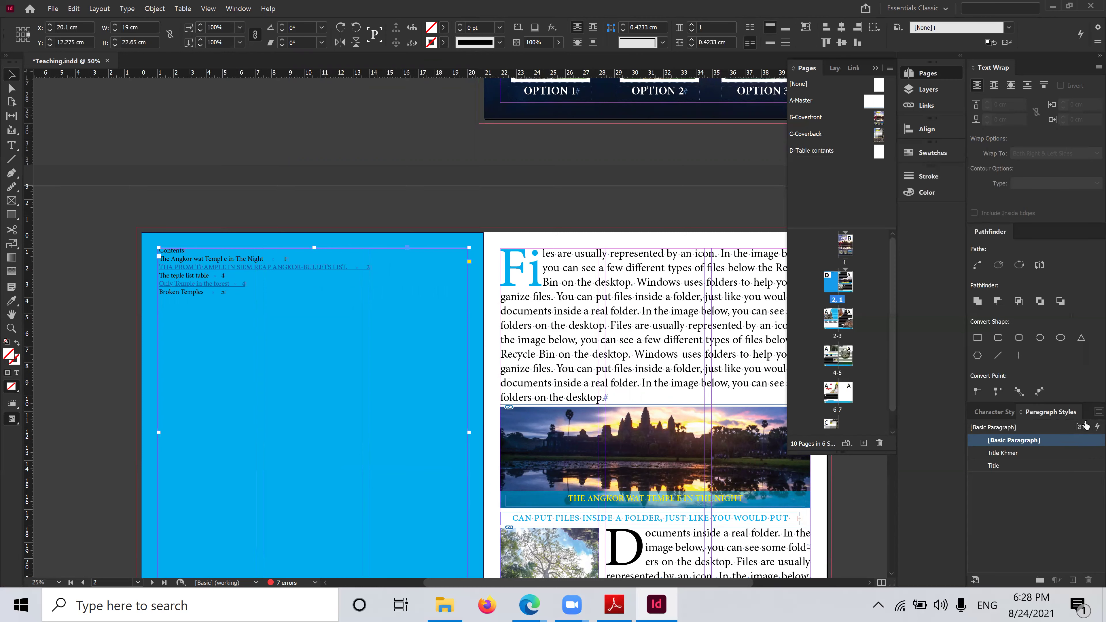
{"action": "double_click", "coordinate": [1078, 441]}
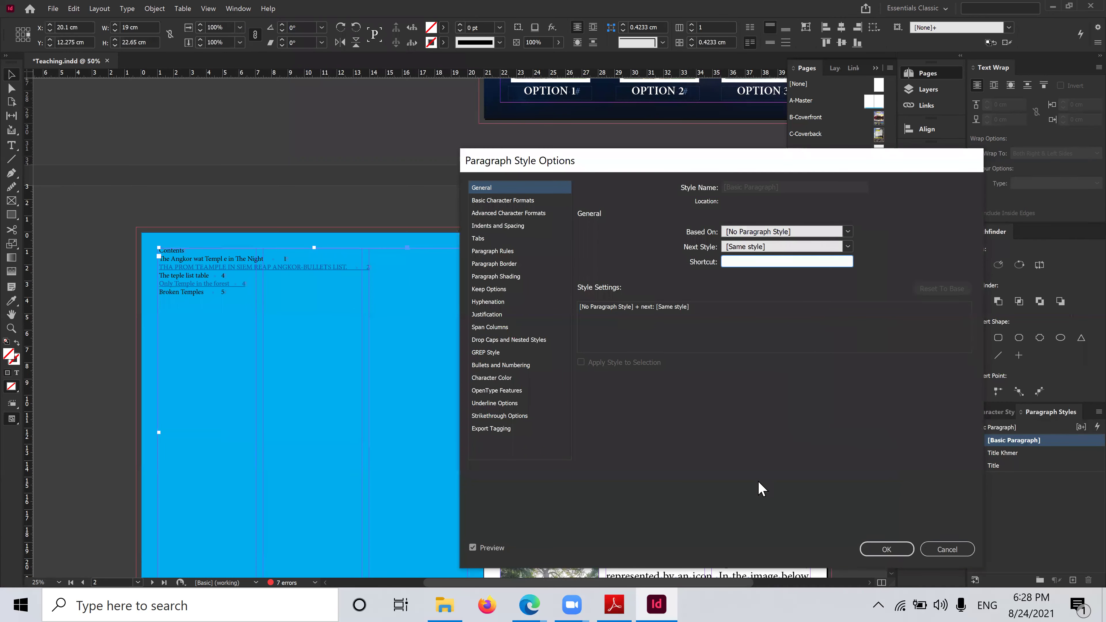
{"action": "left_click", "coordinate": [942, 549]}
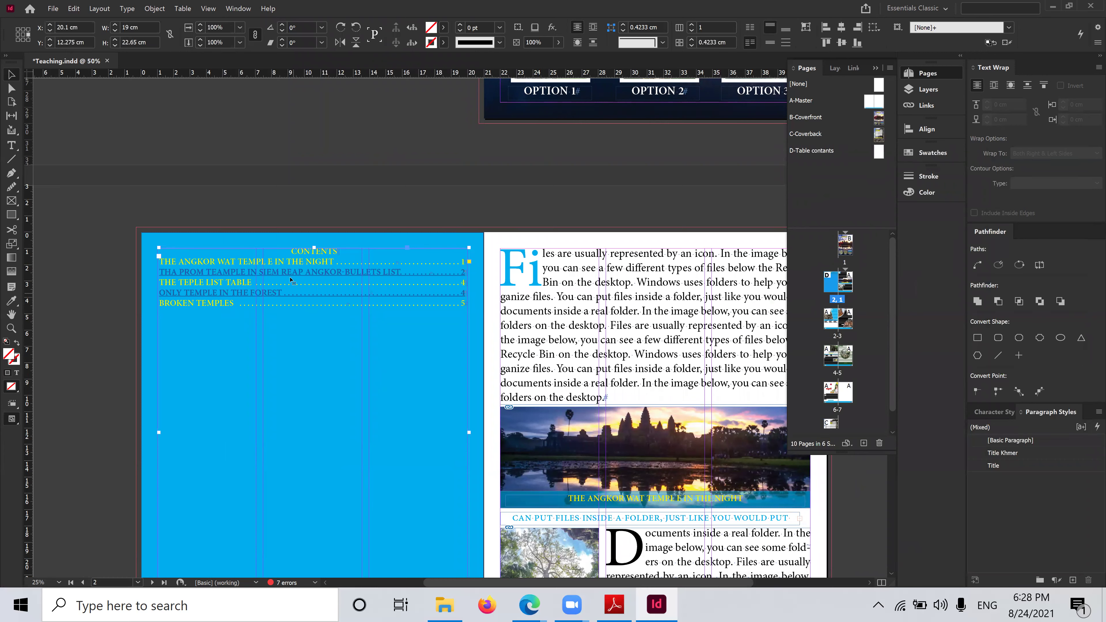
Try the Title Khmer paragraph style on the contents frame and set the frame back to the Title style
{"action": "left_click", "coordinate": [1091, 465]}
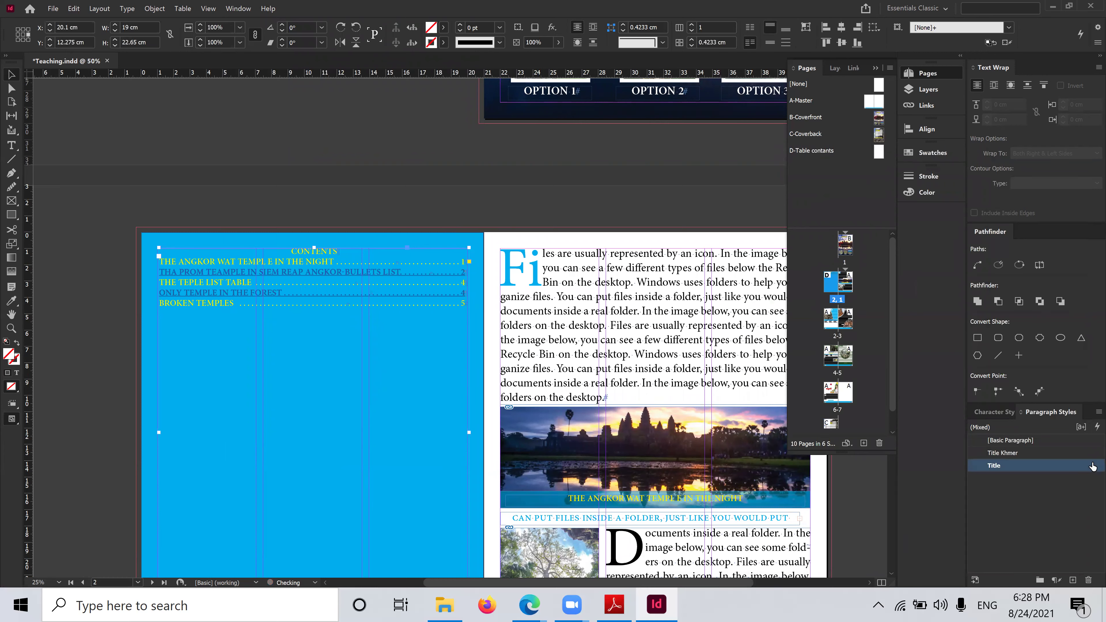
{"action": "left_click", "coordinate": [1092, 454]}
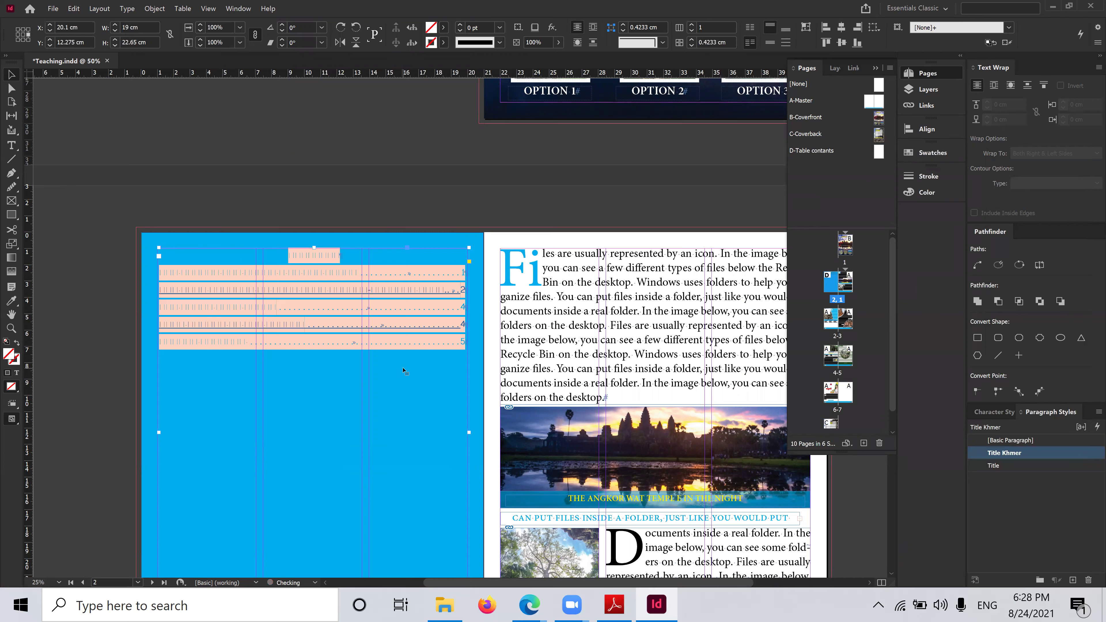
{"action": "left_click", "coordinate": [1063, 465]}
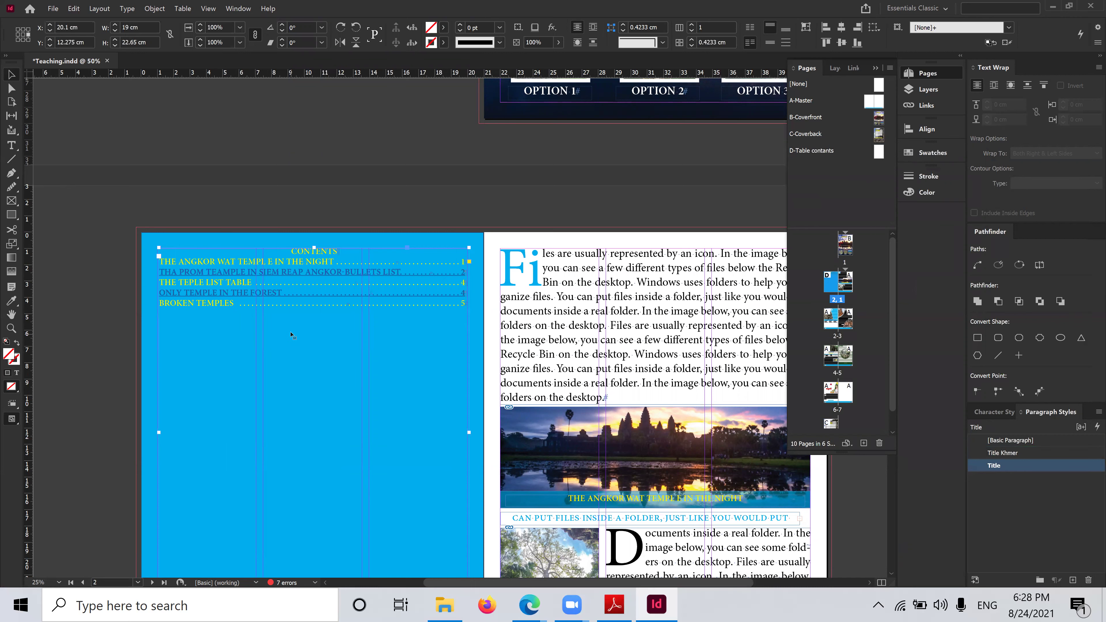
{"action": "left_click", "coordinate": [1073, 452]}
{"action": "left_click", "coordinate": [1039, 466]}
{"action": "left_click", "coordinate": [983, 483]}
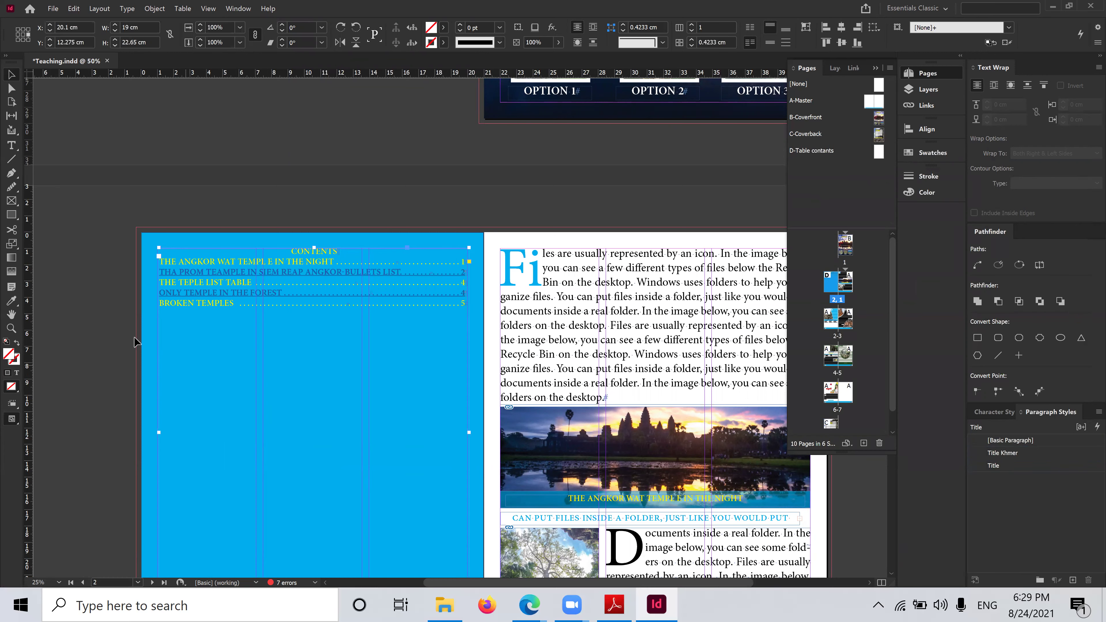
Deselect the contents frame and review the settings of the document's table of contents styles
{"action": "left_click", "coordinate": [93, 292]}
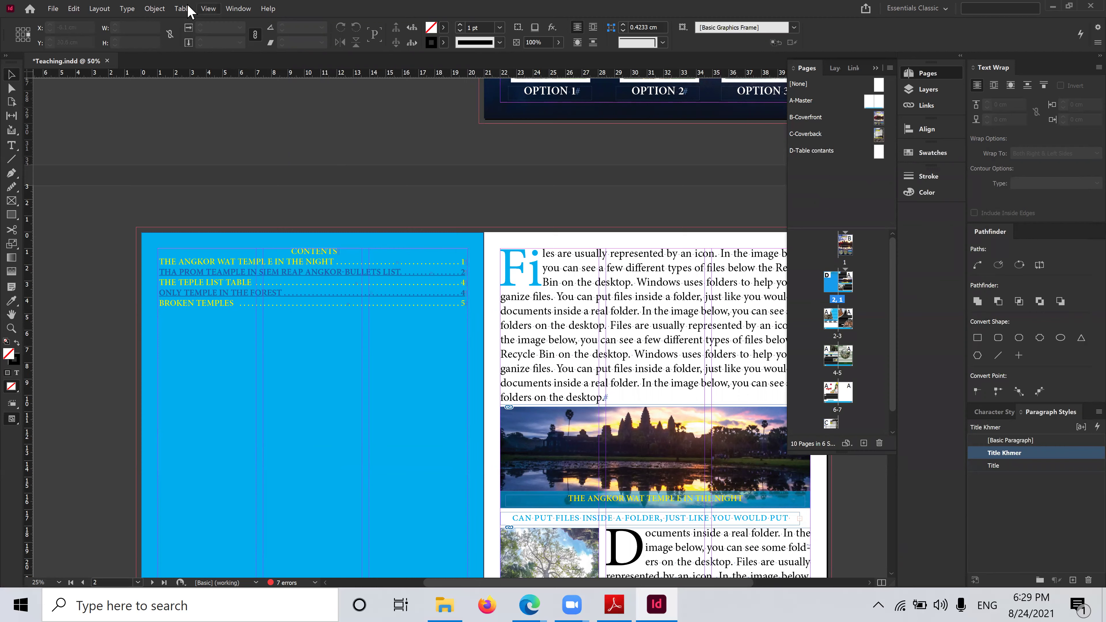
{"action": "left_click", "coordinate": [155, 9]}
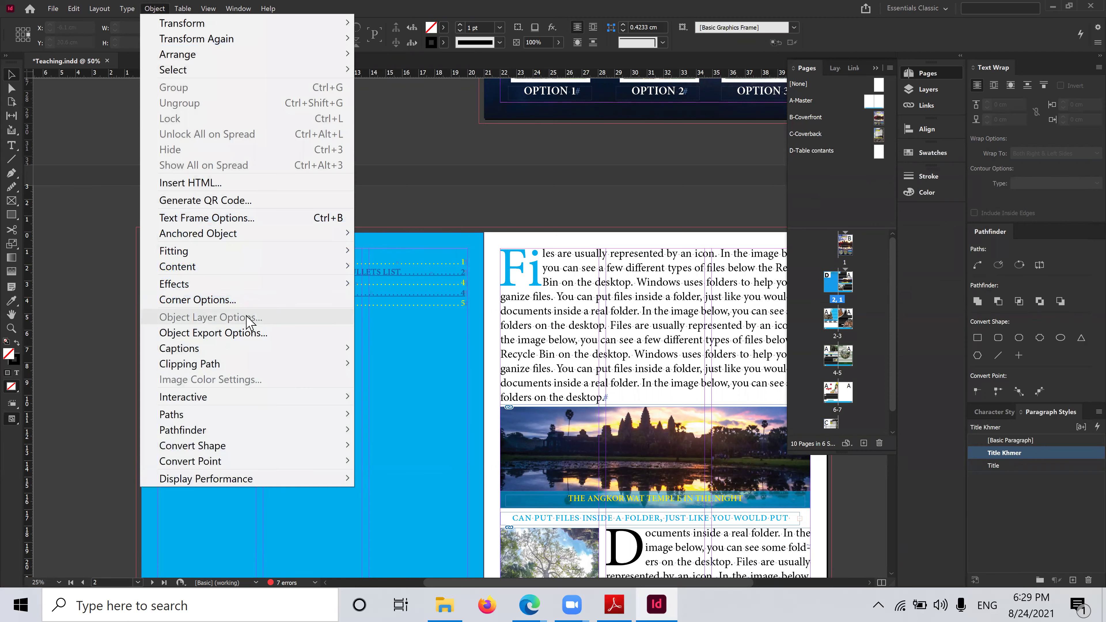
{"action": "mouse_move", "coordinate": [208, 277]}
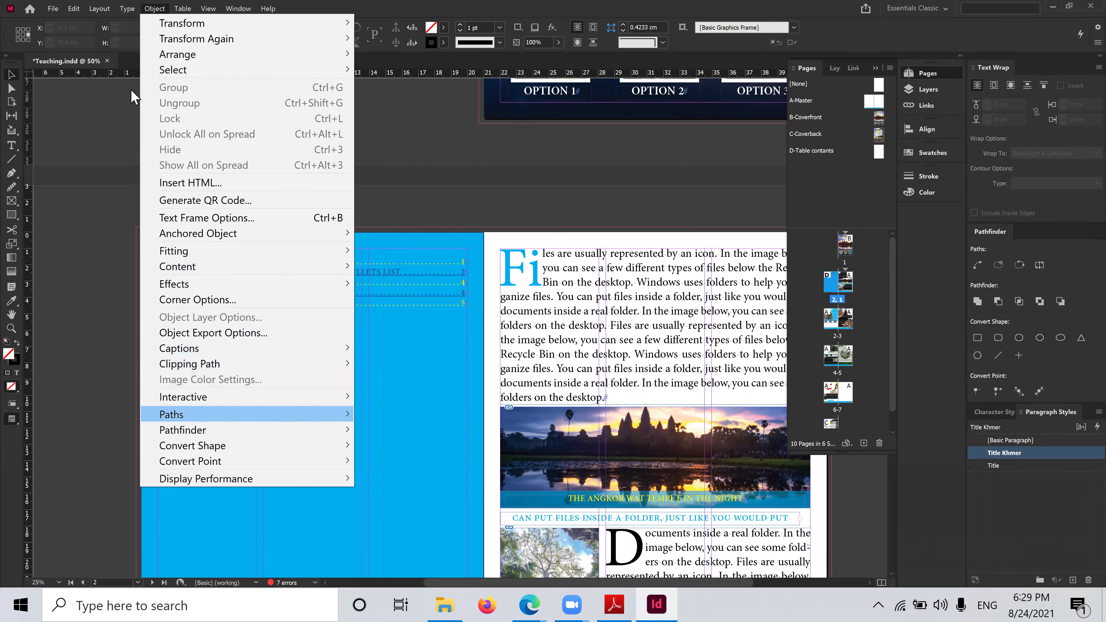
{"action": "left_click", "coordinate": [98, 9]}
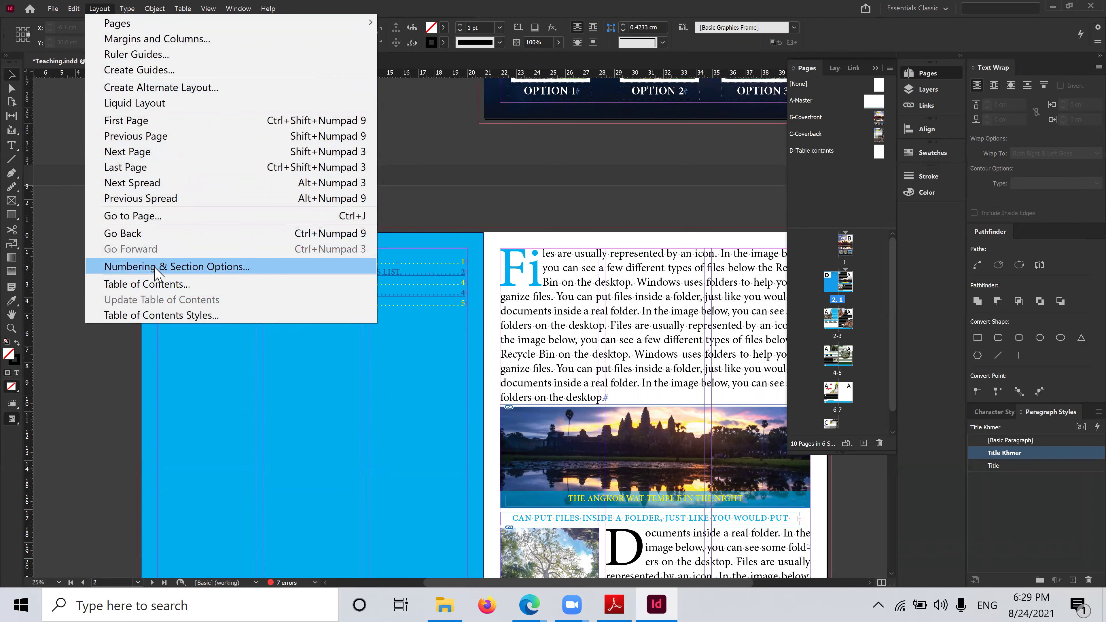
{"action": "left_click", "coordinate": [171, 316]}
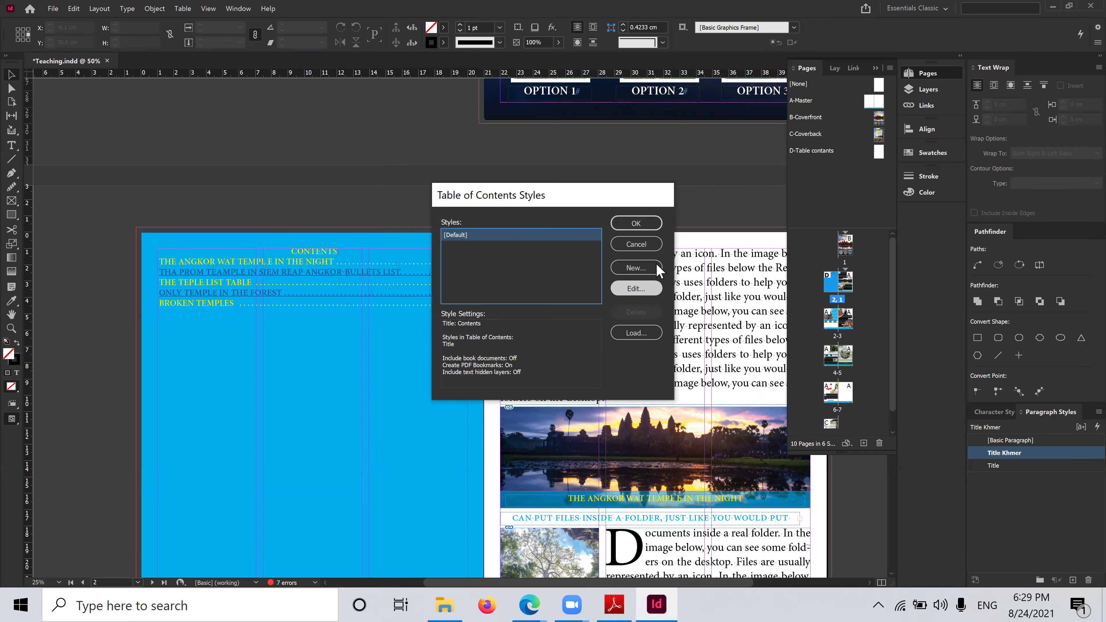
{"action": "left_click", "coordinate": [649, 247]}
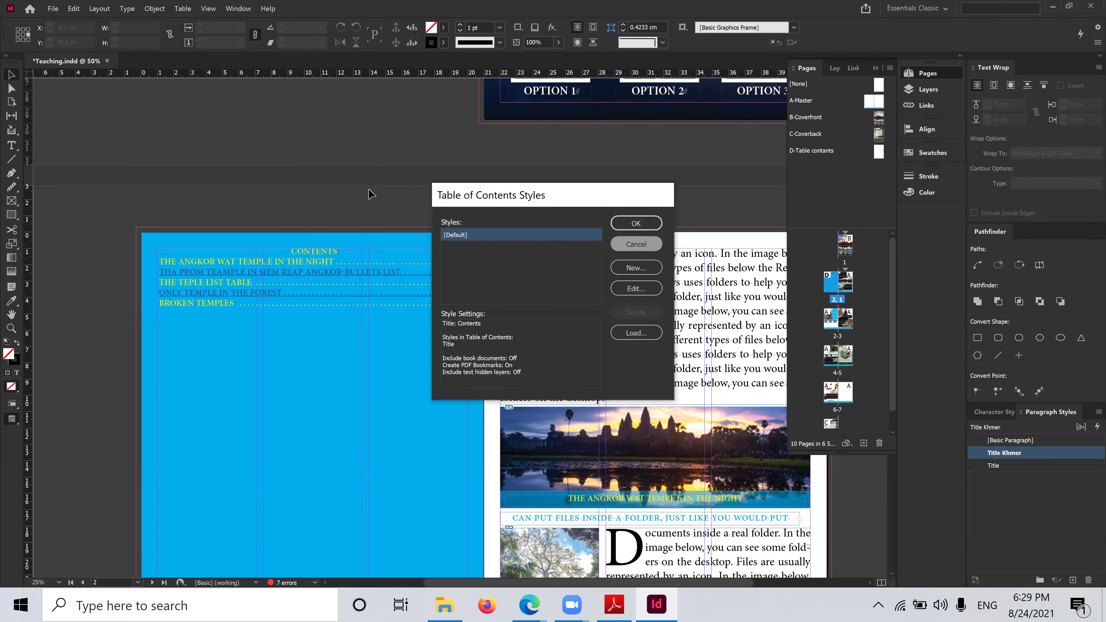
Add the Title Khmer paragraph style to the styles included in the document's table of contents
{"action": "left_click", "coordinate": [104, 10]}
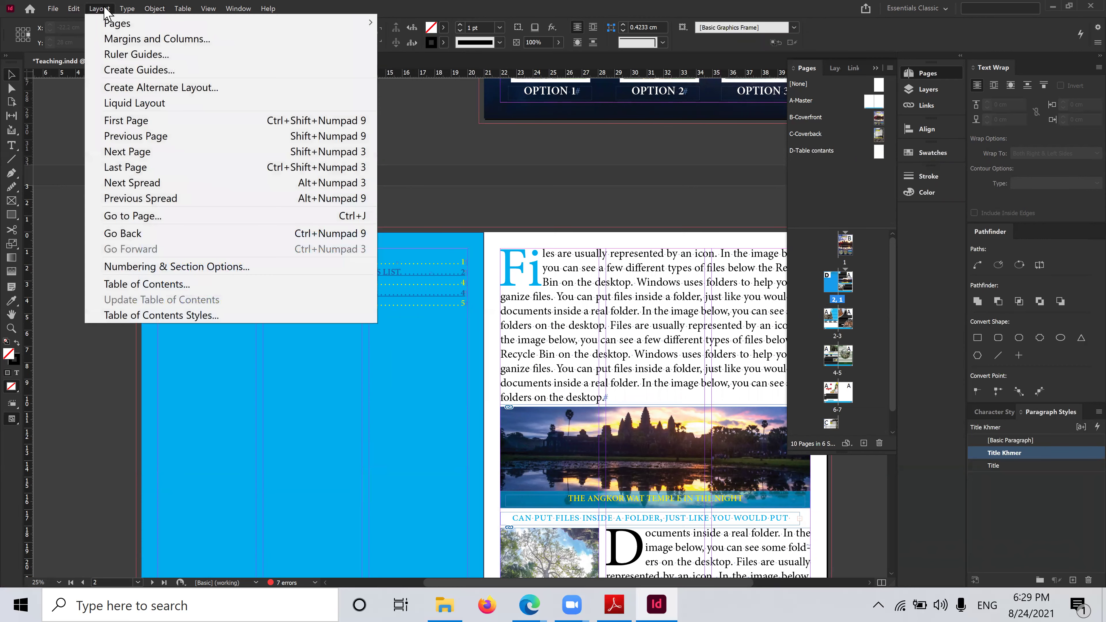
{"action": "left_click", "coordinate": [167, 285]}
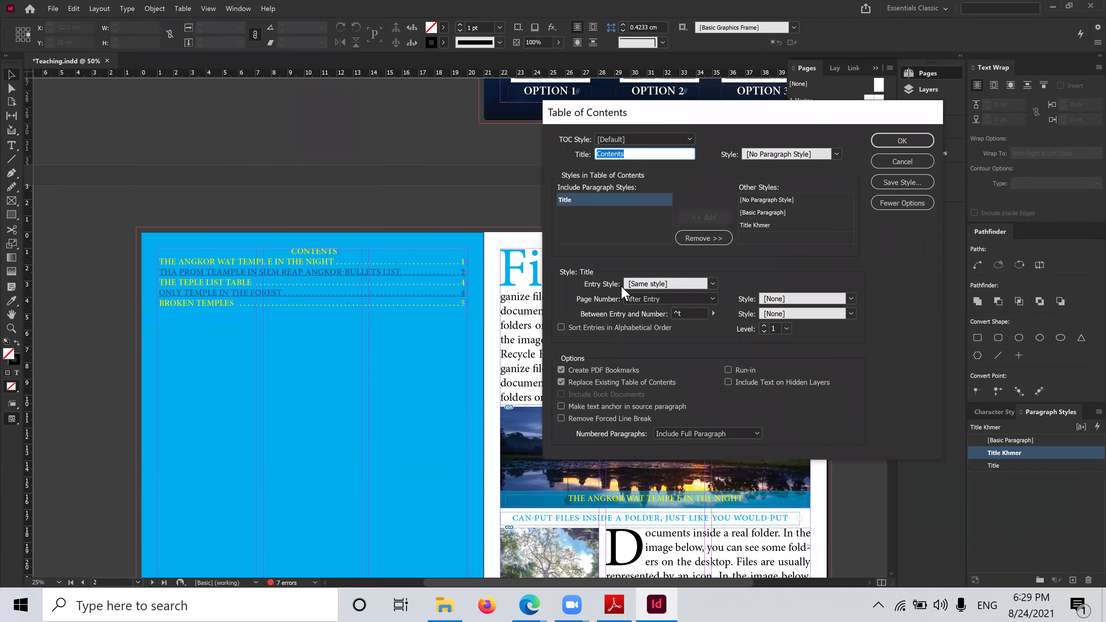
{"action": "left_click", "coordinate": [594, 211]}
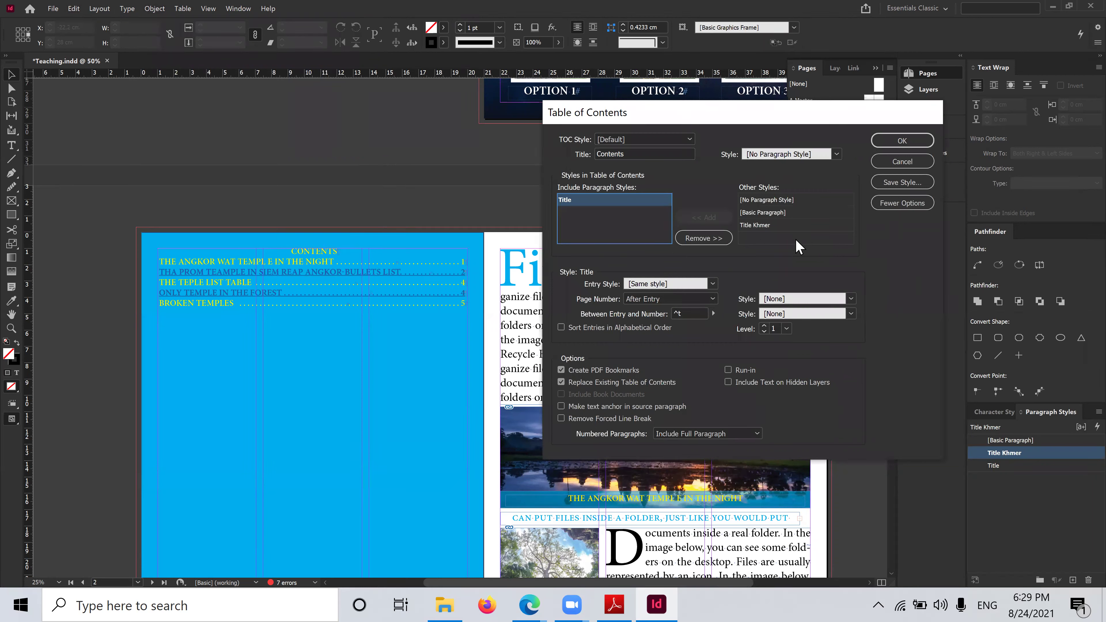
{"action": "left_click", "coordinate": [780, 226]}
{"action": "left_click", "coordinate": [706, 217]}
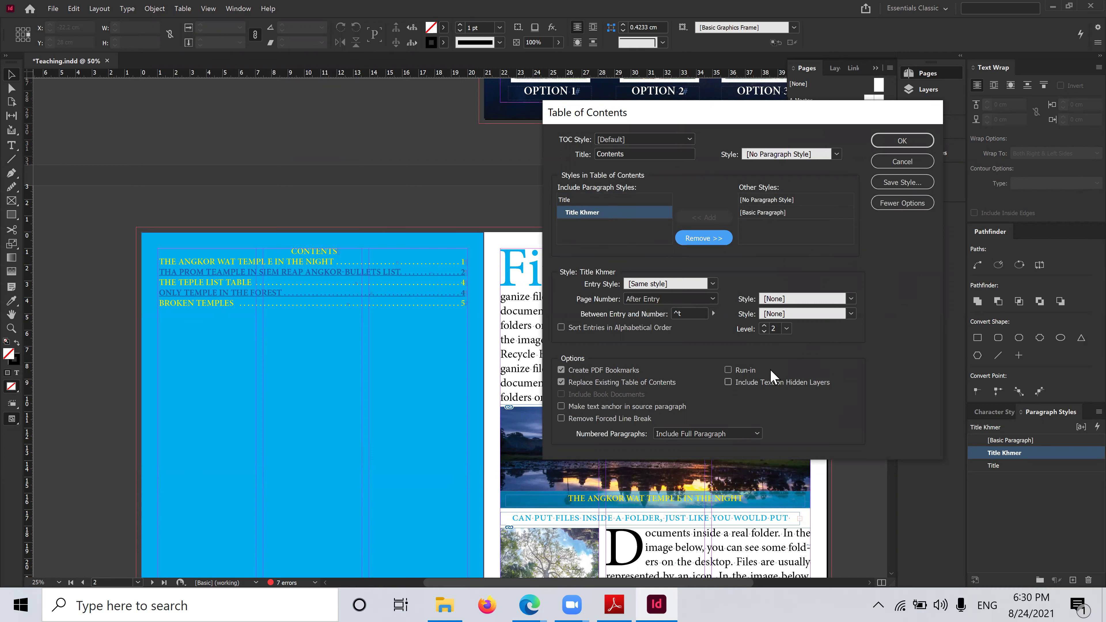
Put Title Khmer at the same level as Title and regenerate the table of contents, including items in overset text
{"action": "left_click", "coordinate": [764, 326]}
{"action": "left_click", "coordinate": [764, 333]}
{"action": "left_click", "coordinate": [764, 333]}
{"action": "left_click", "coordinate": [922, 140]}
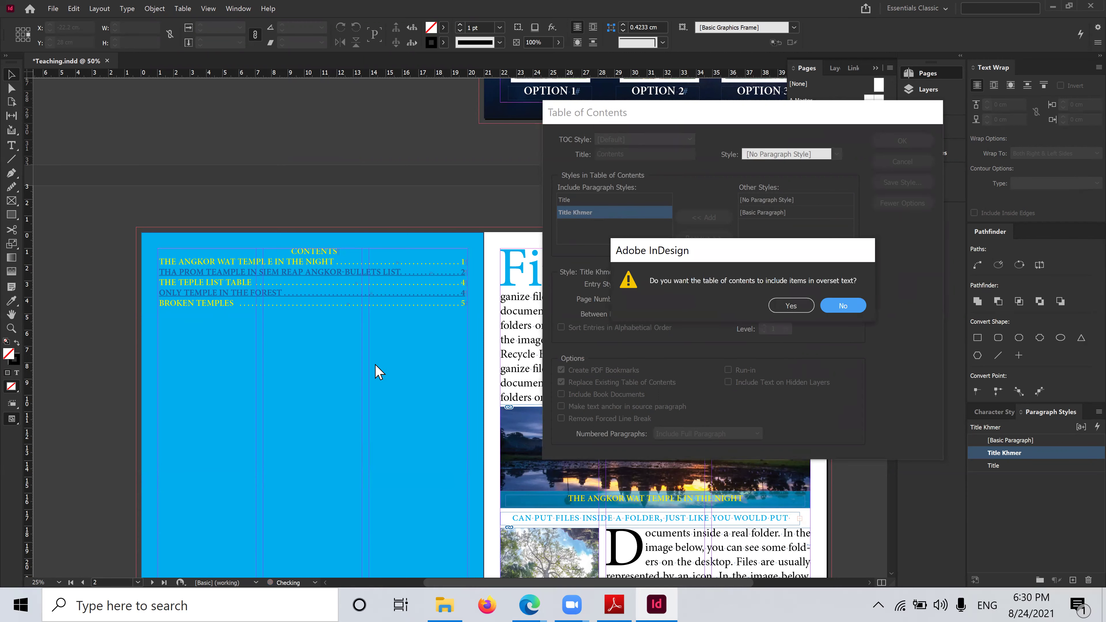
{"action": "left_click", "coordinate": [787, 306]}
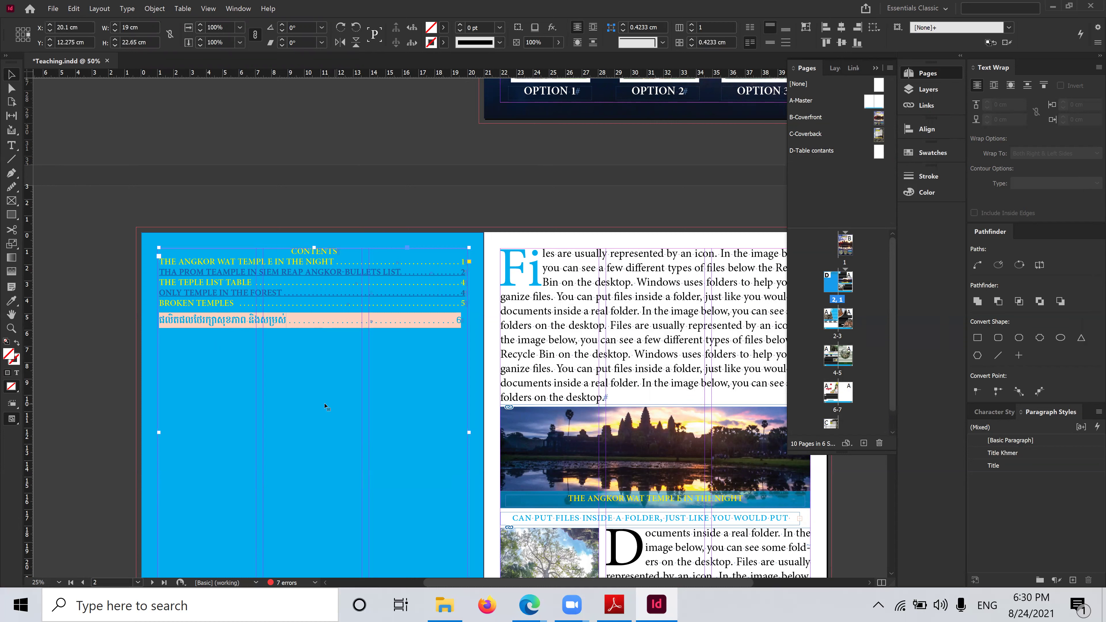
Try the Title Khmer paragraph style on the updated contents frame, then undo it
{"action": "left_click", "coordinate": [326, 323]}
{"action": "left_click", "coordinate": [246, 321]}
{"action": "left_click", "coordinate": [1090, 454]}
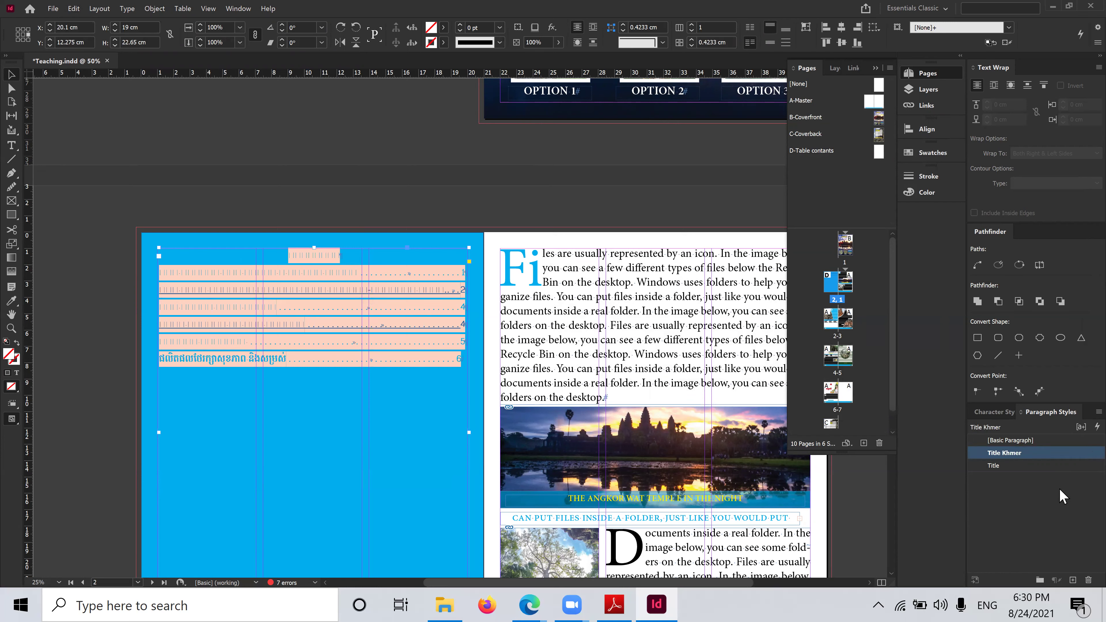
{"action": "key", "text": "ctrl+z"}
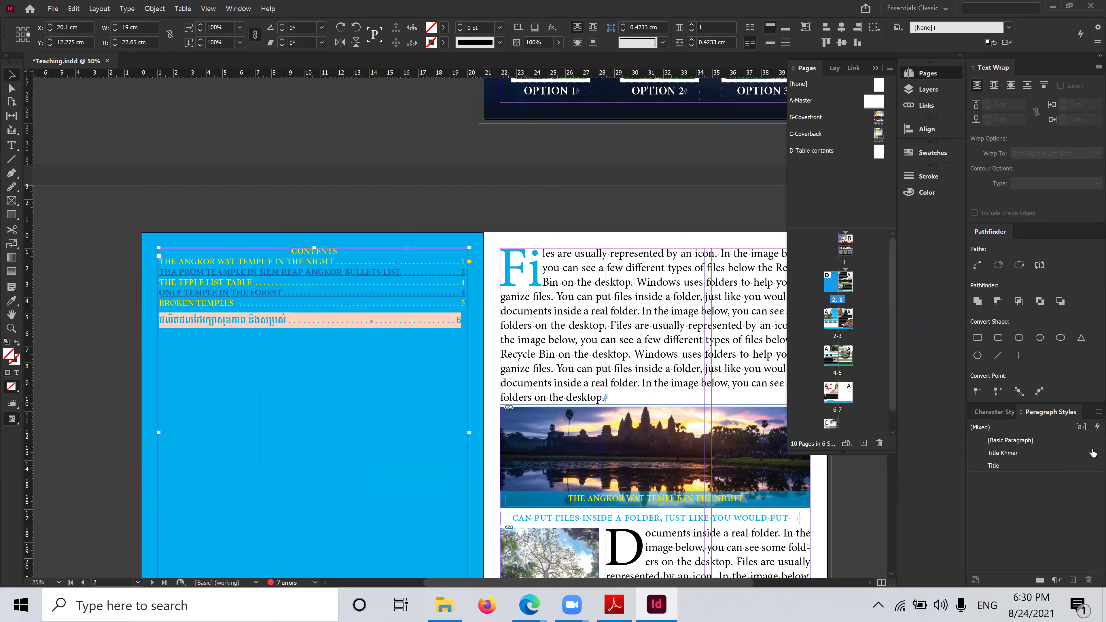
Go to page 6 and select the Khmer headline text beneath the body paragraph
{"action": "scroll", "coordinate": [298, 394], "scroll_direction": "down", "scroll_amount": 15}
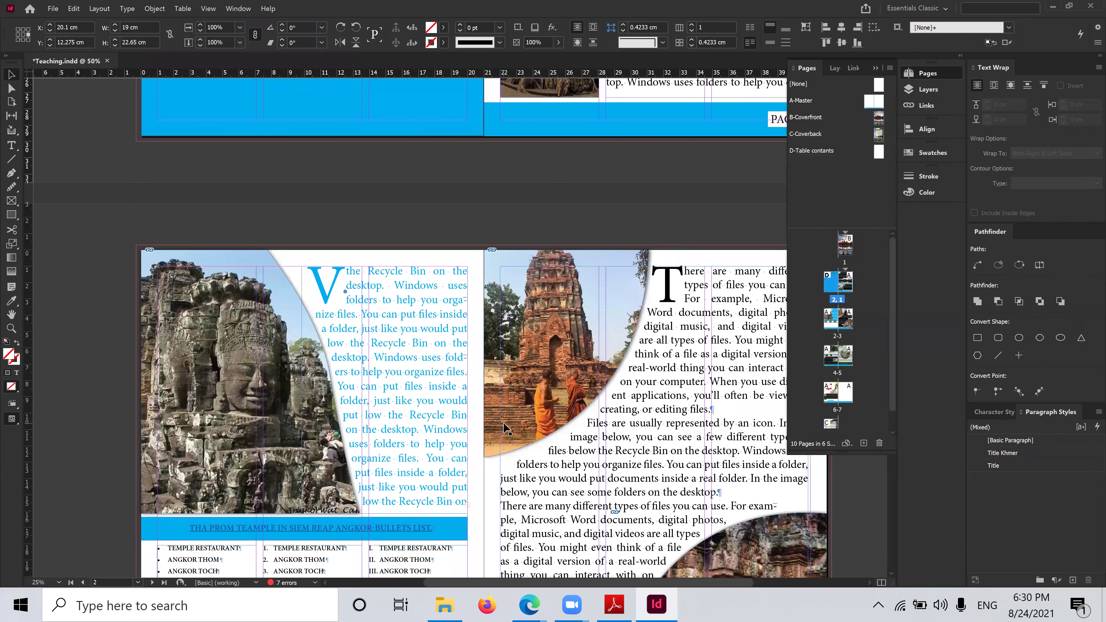
{"action": "left_click", "coordinate": [503, 422]}
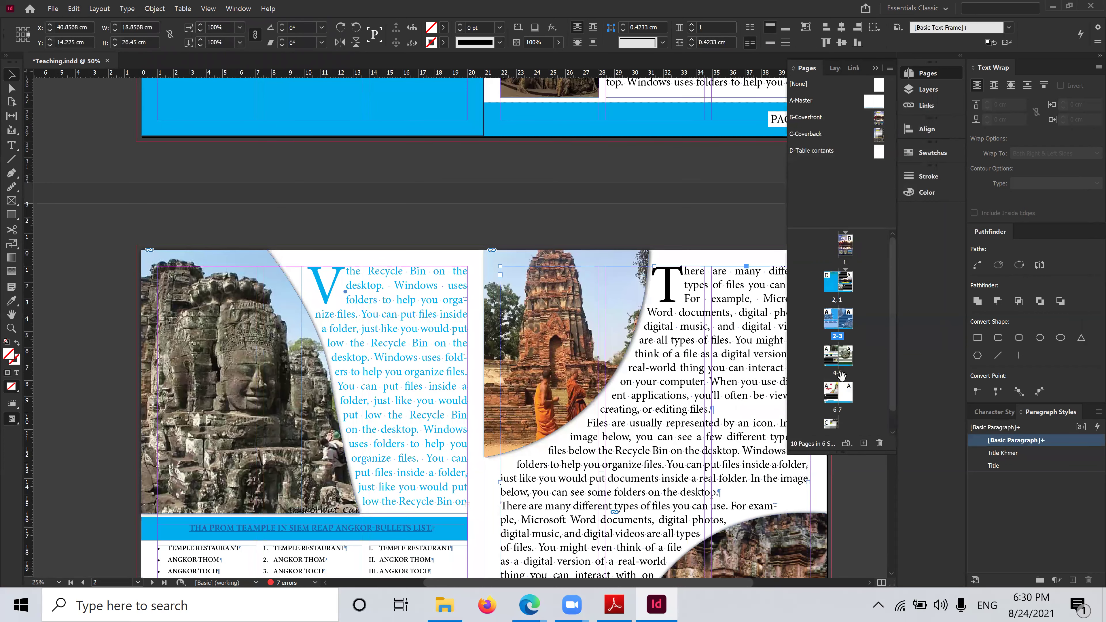
{"action": "double_click", "coordinate": [832, 403]}
{"action": "scroll", "coordinate": [307, 386], "scroll_direction": "down", "scroll_amount": 5}
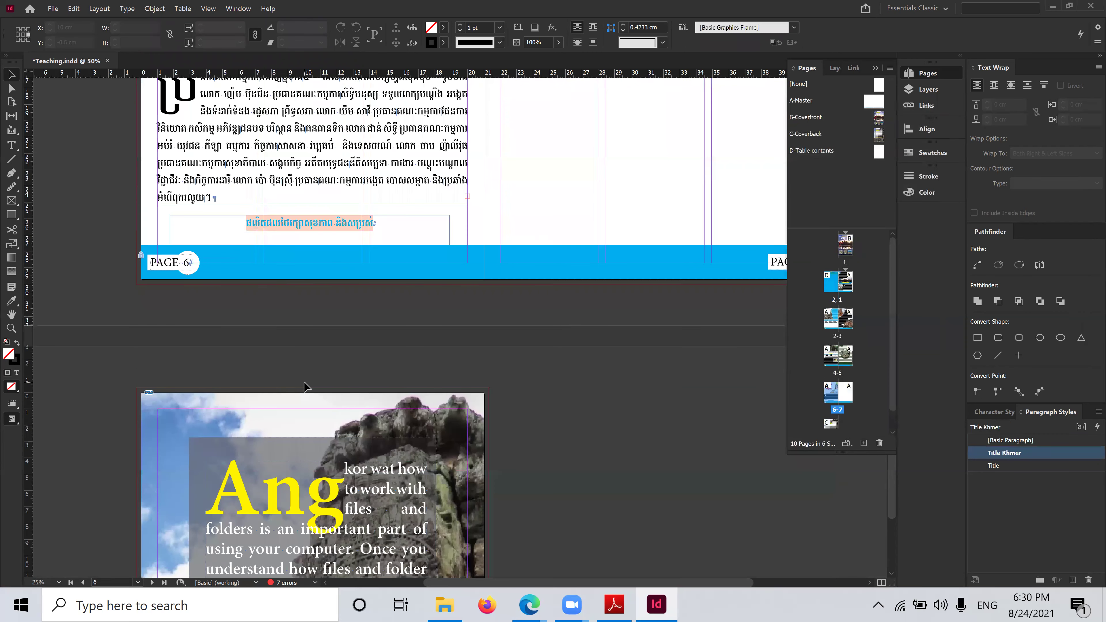
{"action": "scroll", "coordinate": [306, 386], "scroll_direction": "up", "scroll_amount": 2}
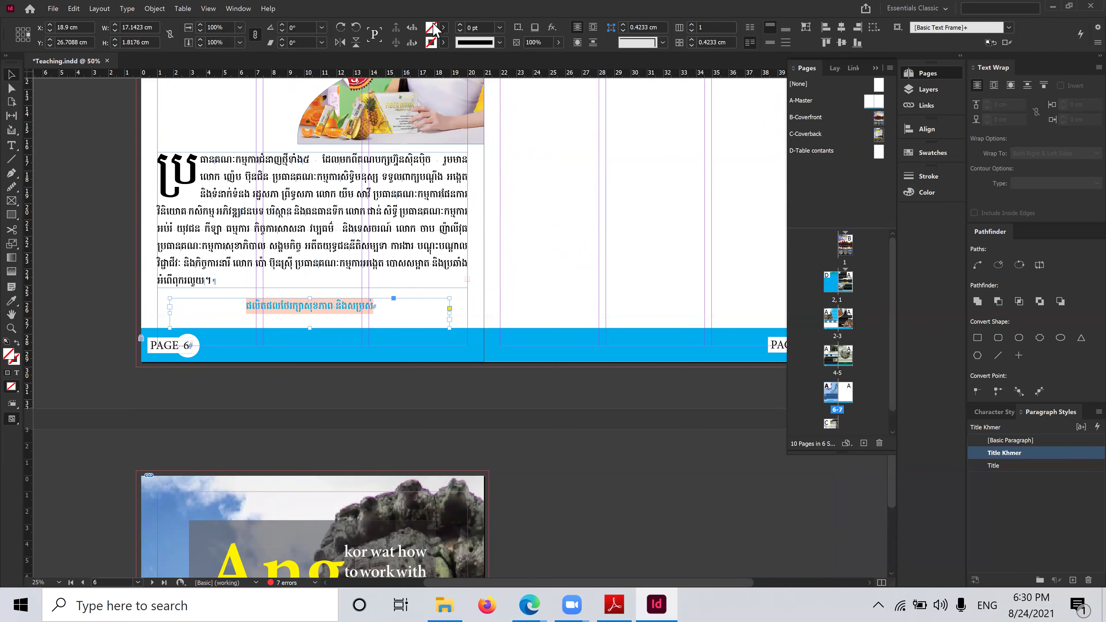
{"action": "left_click", "coordinate": [12, 145]}
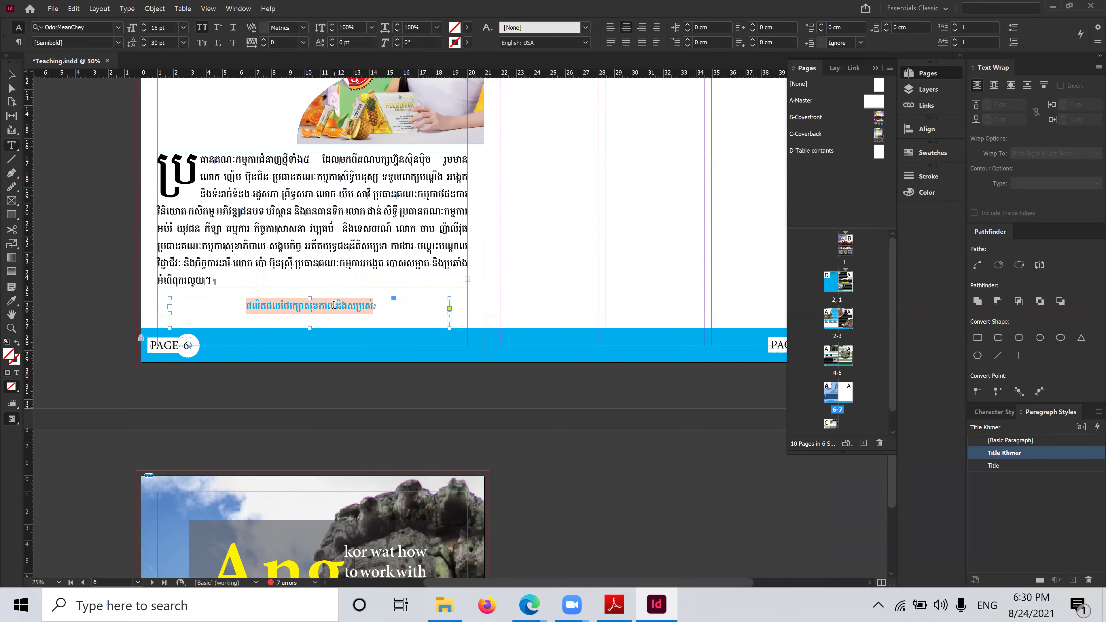
{"action": "left_click_drag", "start_coordinate": [245, 308], "coordinate": [407, 306]}
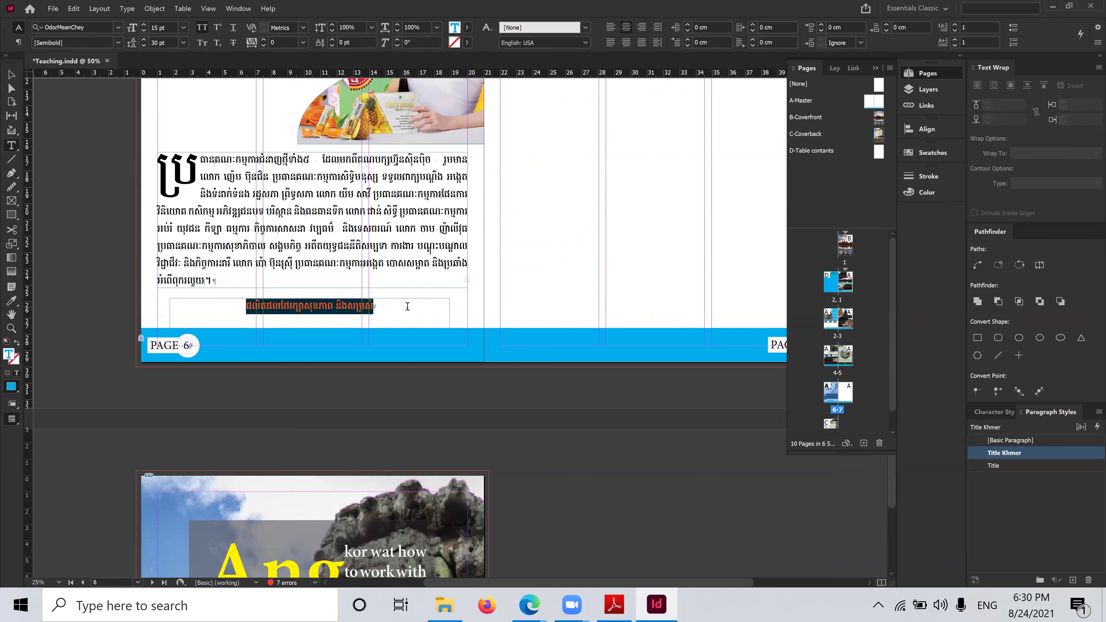
Try a [None] fill on the Khmer headline text and set the fill back to C=100 M=0 Y=0 K=0
{"action": "left_click", "coordinate": [467, 28]}
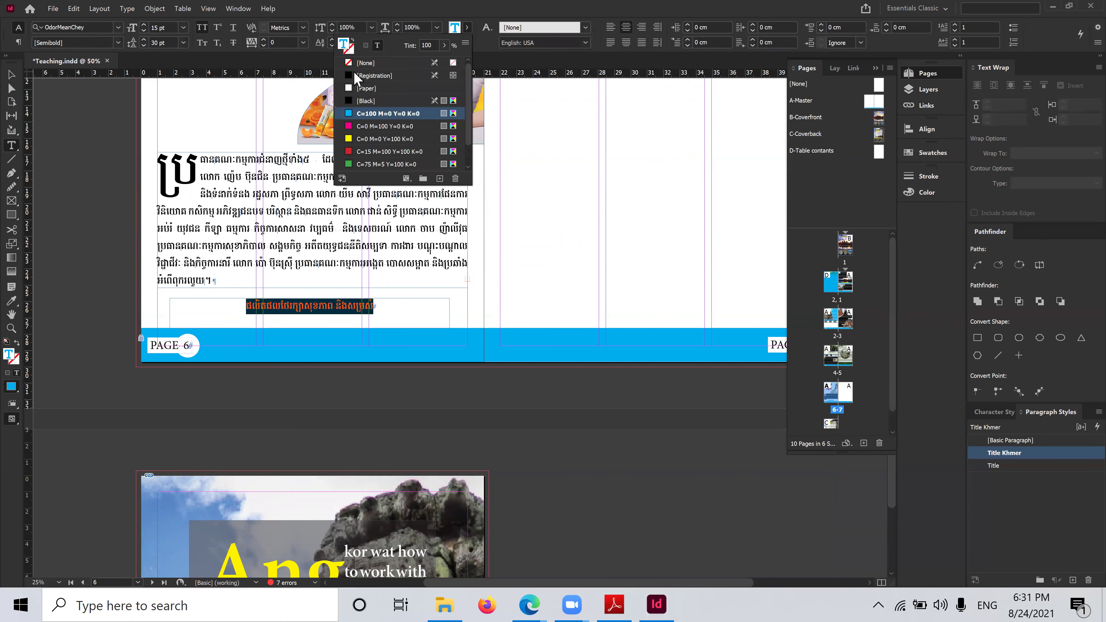
{"action": "left_click", "coordinate": [361, 65]}
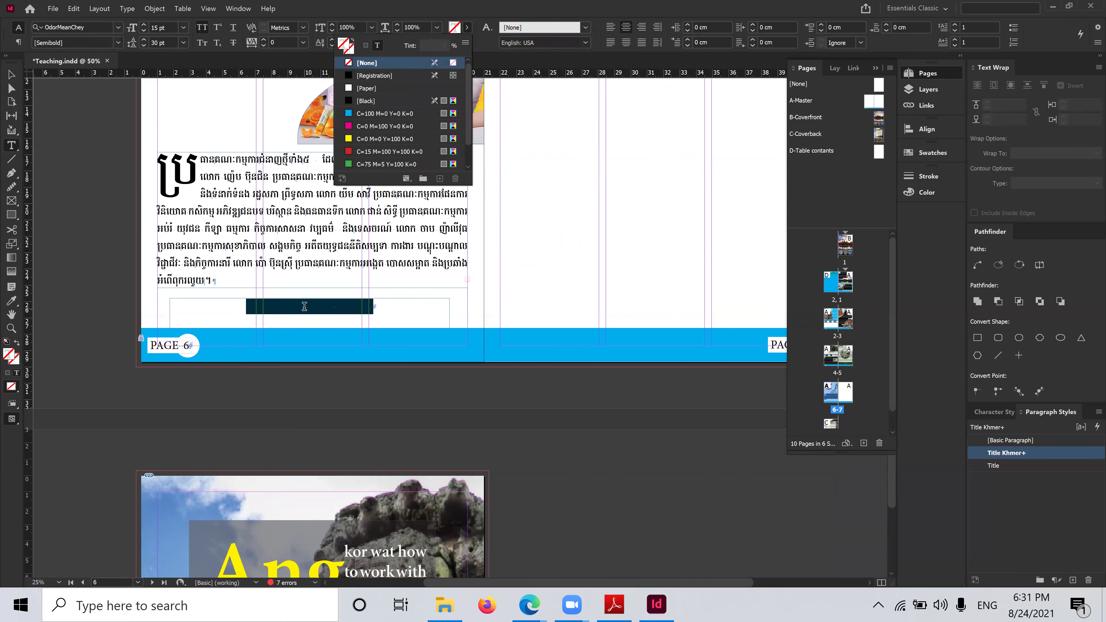
{"action": "left_click_drag", "start_coordinate": [380, 303], "coordinate": [192, 302]}
{"action": "left_click", "coordinate": [468, 27]}
{"action": "left_click", "coordinate": [365, 113]}
{"action": "key", "text": "Escape"}
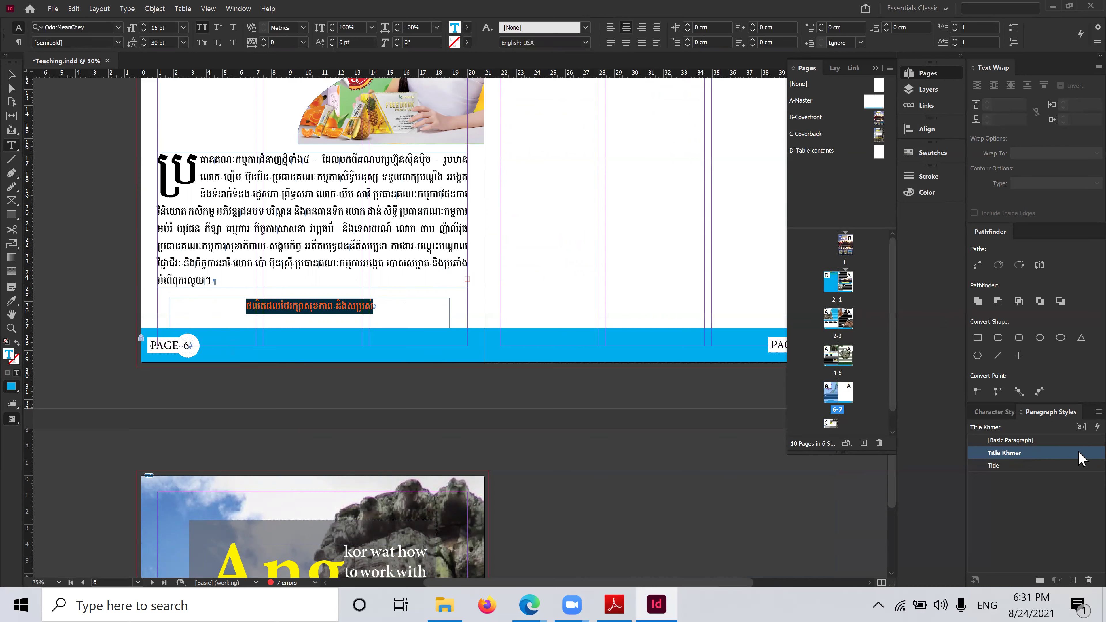
Review the Title Khmer style's options, from basic character formats and indents to hyphenation and character color, leaving them as they are
{"action": "double_click", "coordinate": [1091, 454]}
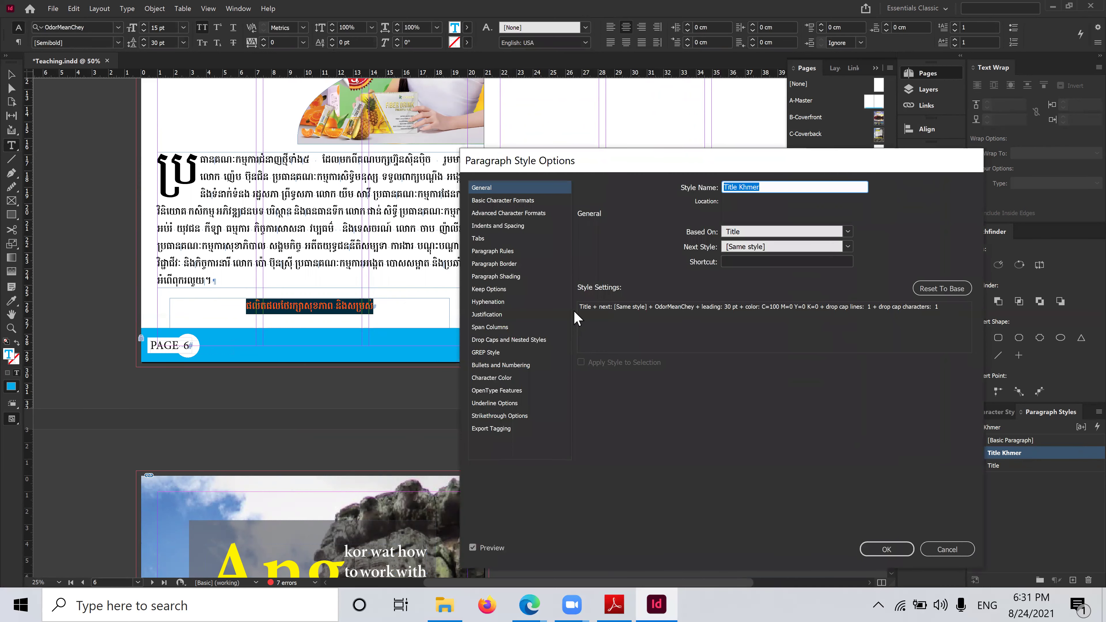
{"action": "left_click", "coordinate": [511, 203]}
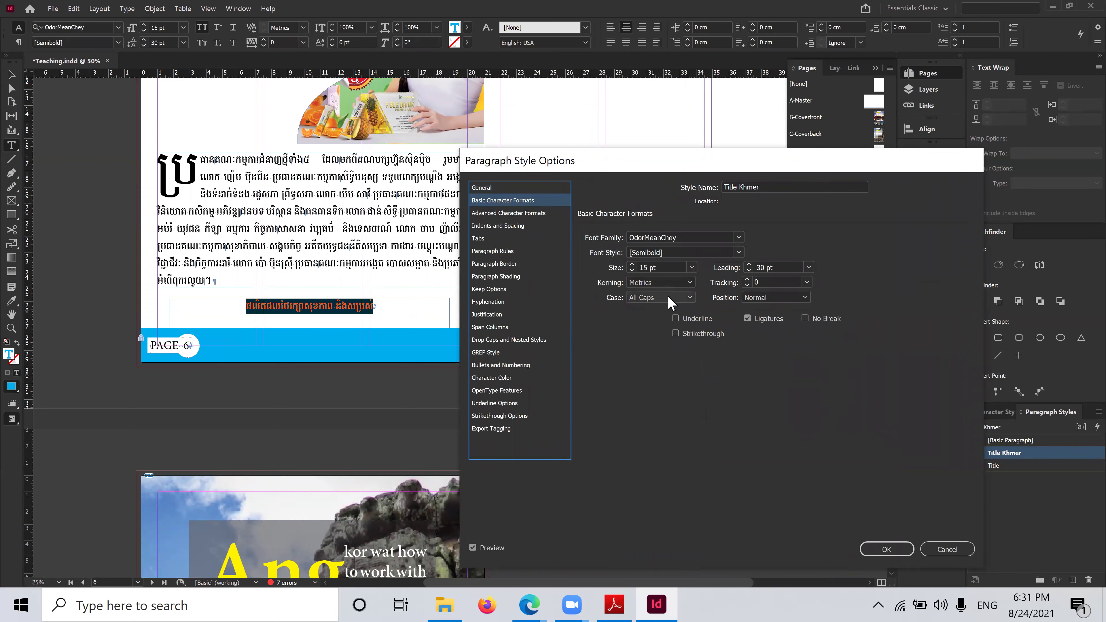
{"action": "left_click", "coordinate": [508, 213]}
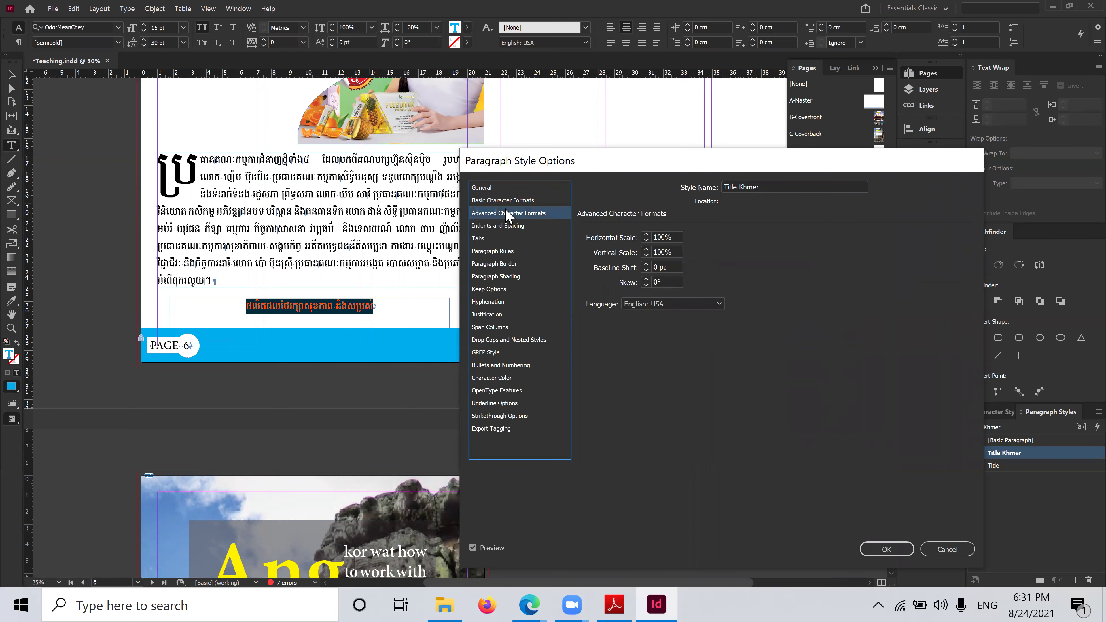
{"action": "left_click", "coordinate": [499, 226]}
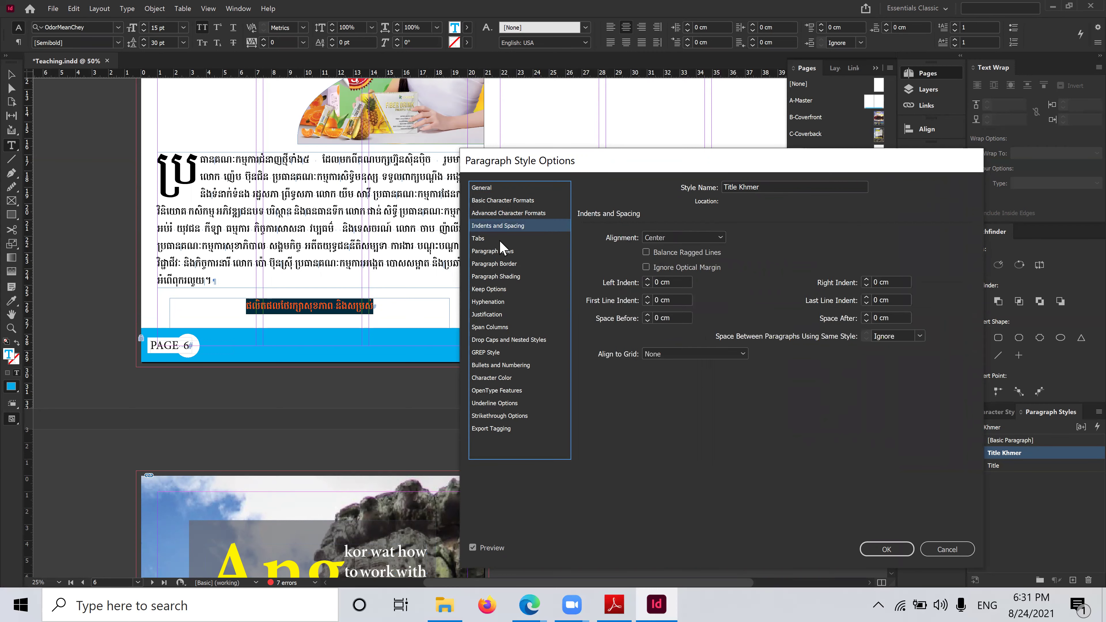
{"action": "left_click", "coordinate": [492, 264]}
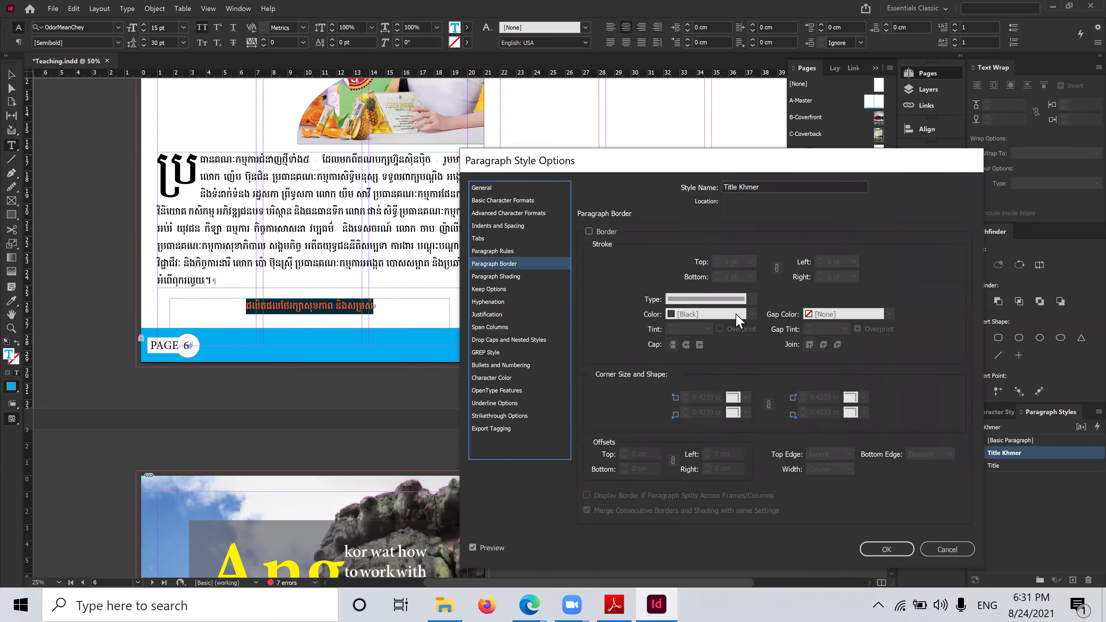
{"action": "left_click", "coordinate": [508, 278]}
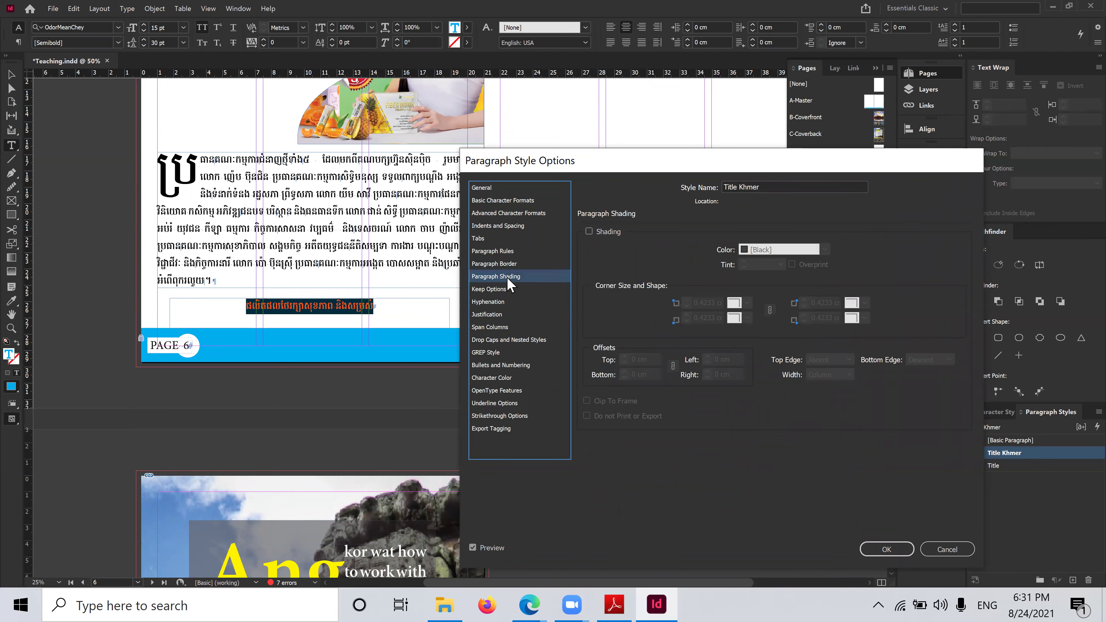
{"action": "left_click", "coordinate": [496, 303]}
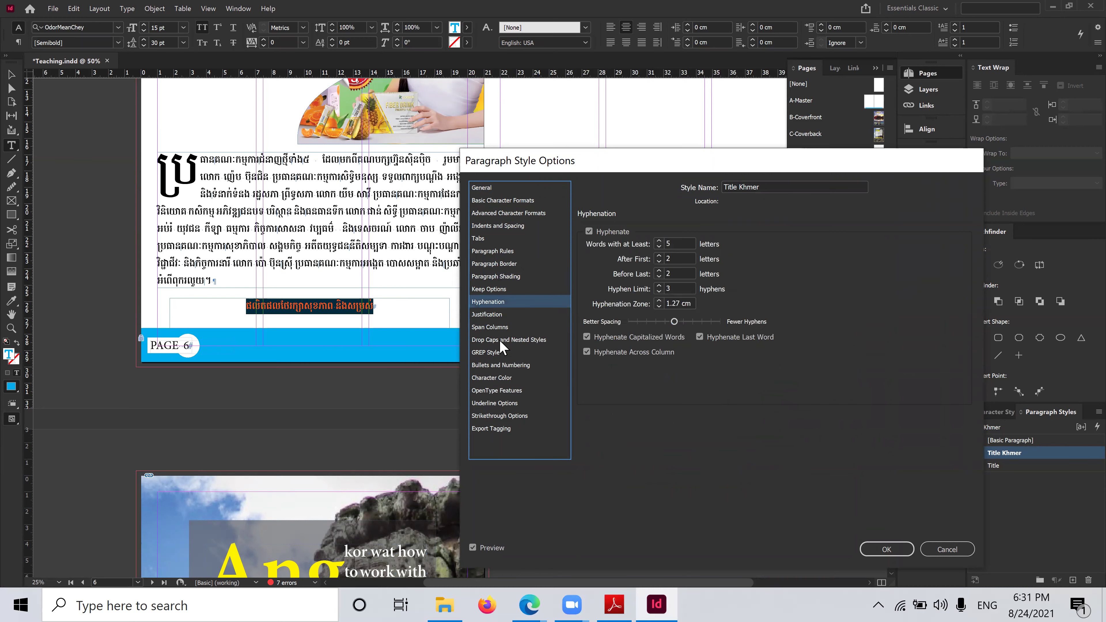
{"action": "left_click", "coordinate": [506, 379]}
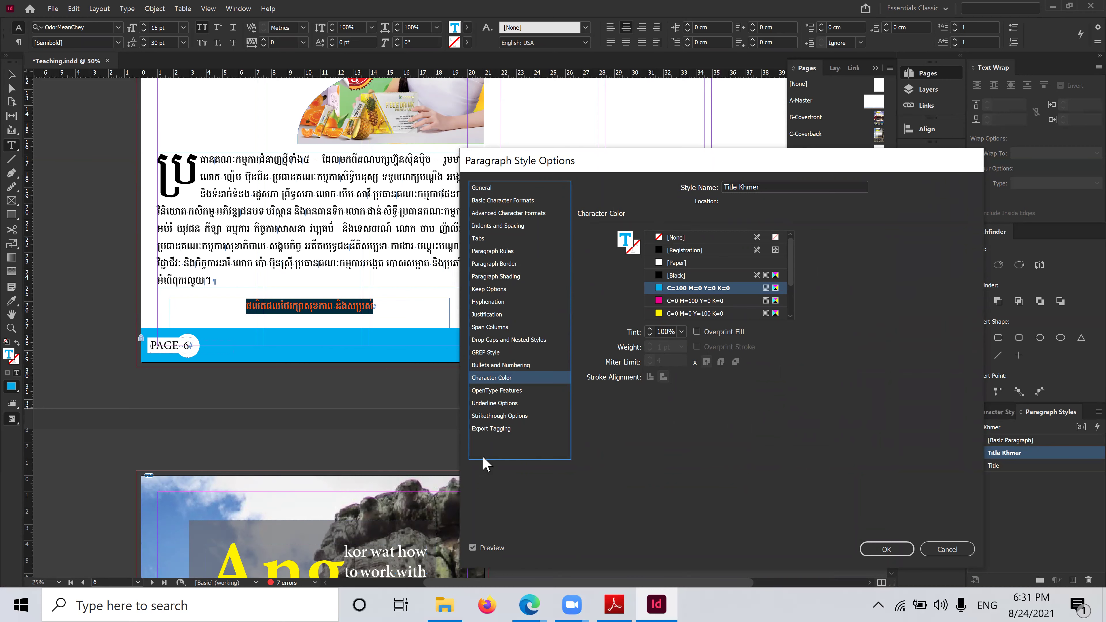
{"action": "left_click", "coordinate": [952, 551]}
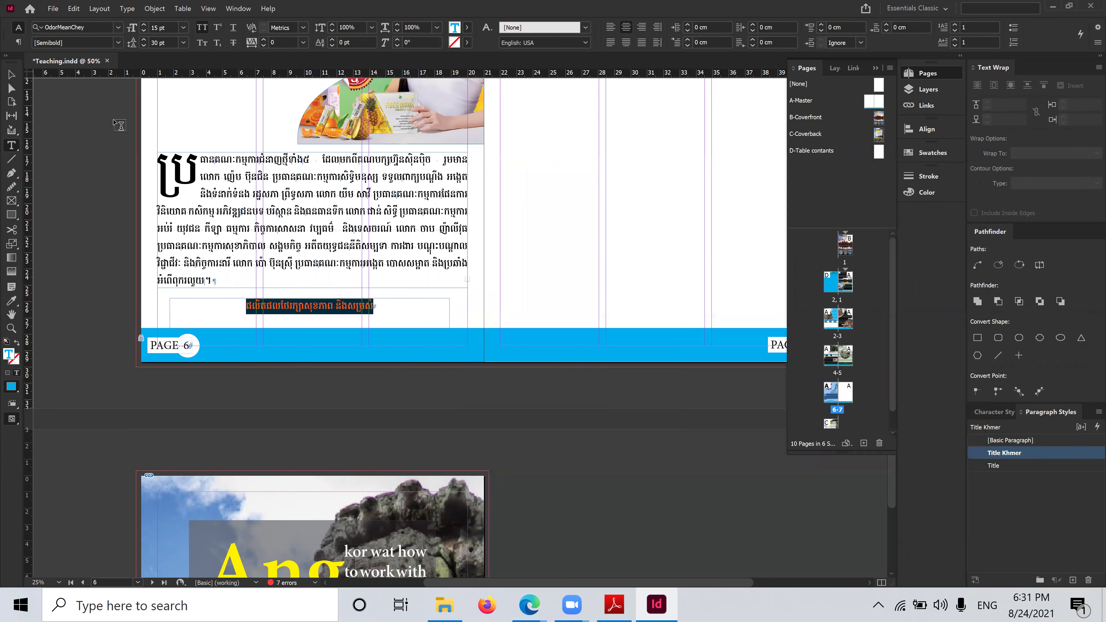
Look through the cell styles, table settings and table styles with their available commands, and close them again
{"action": "left_click", "coordinate": [154, 8]}
{"action": "left_click", "coordinate": [238, 8]}
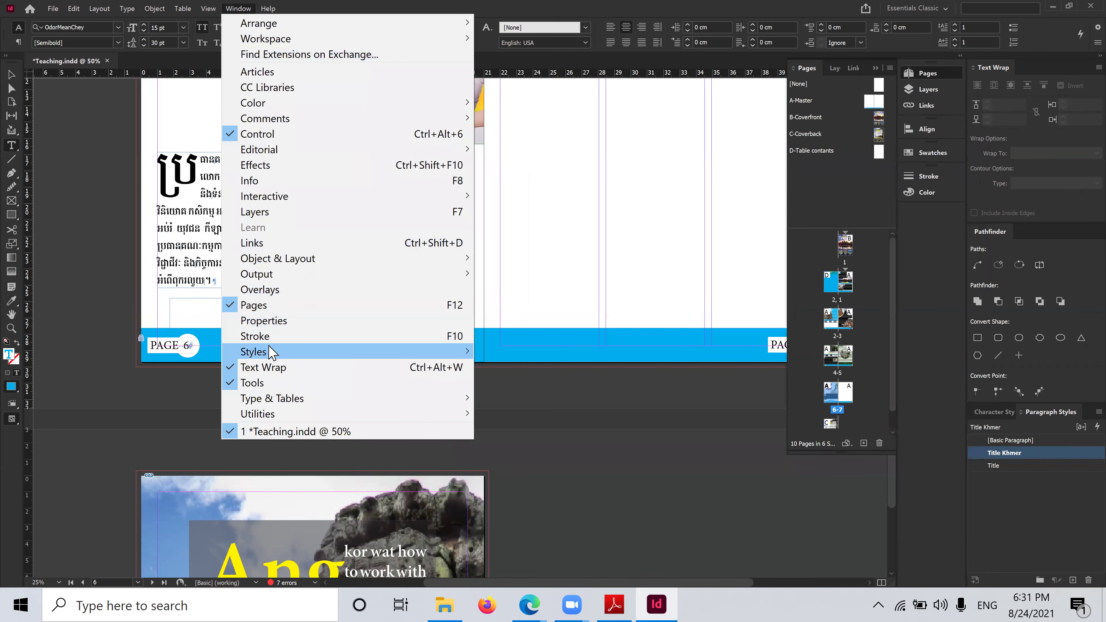
{"action": "mouse_move", "coordinate": [273, 352]}
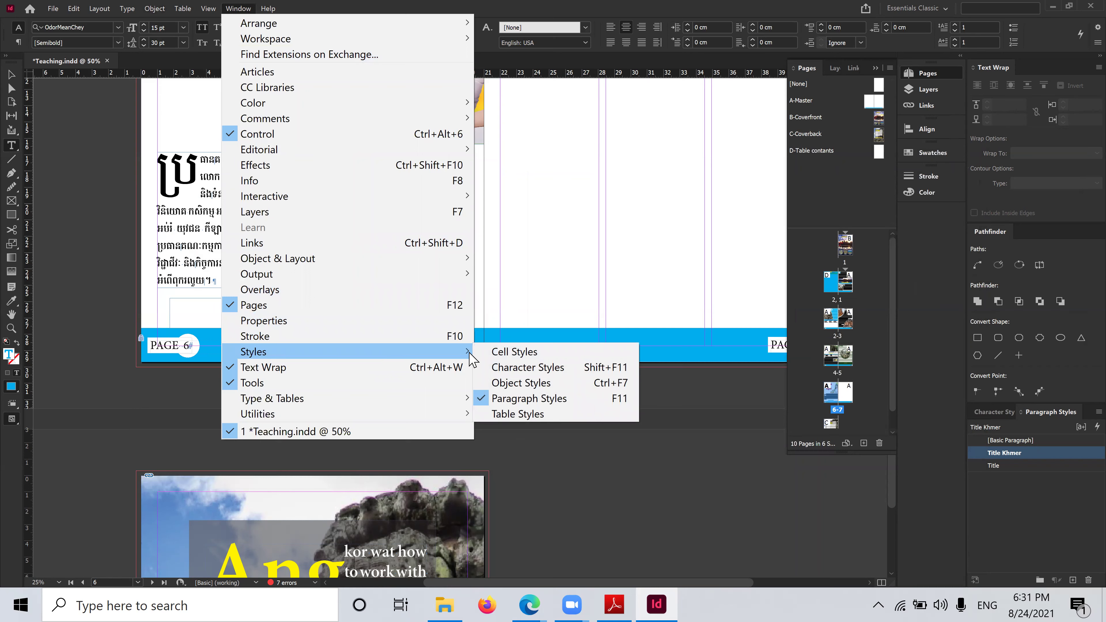
{"action": "left_click", "coordinate": [526, 353]}
{"action": "left_click", "coordinate": [447, 219]}
{"action": "left_click", "coordinate": [405, 219]}
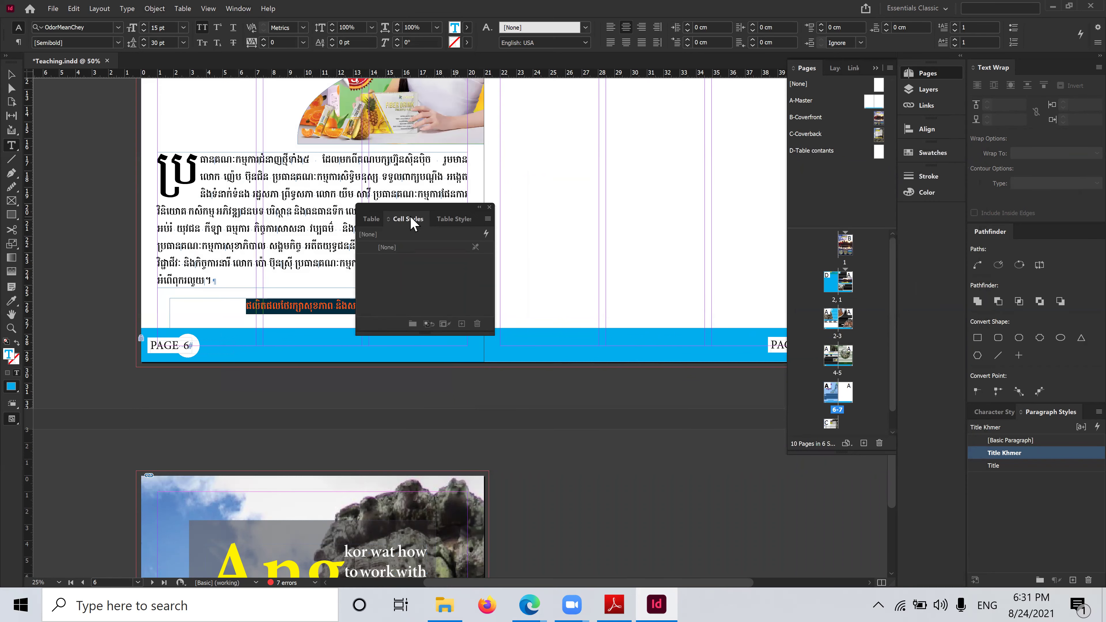
{"action": "left_click", "coordinate": [371, 222]}
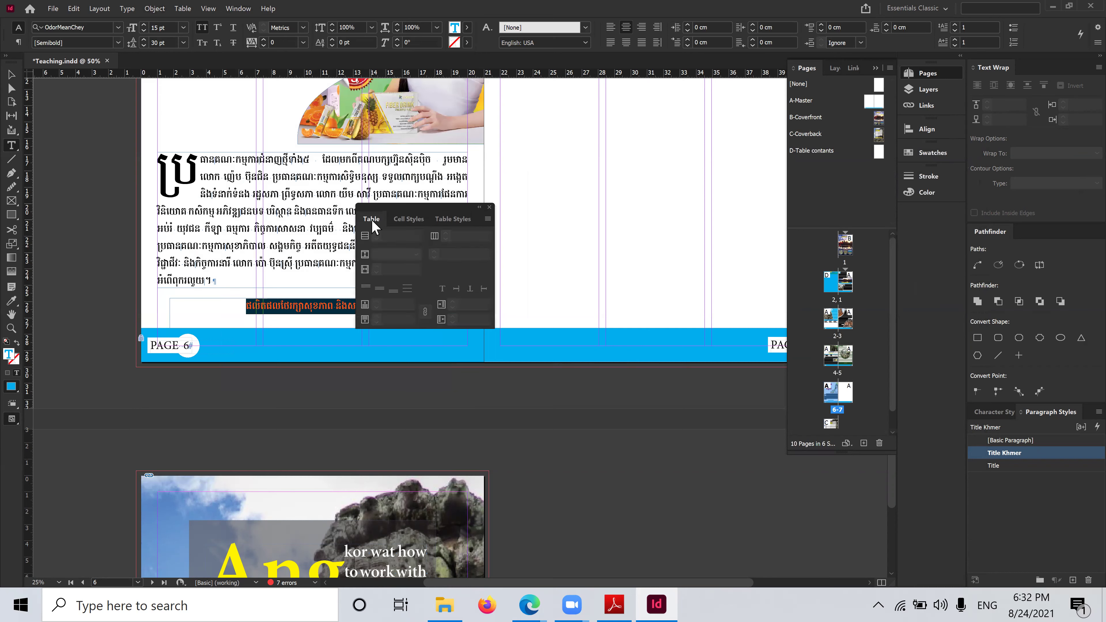
{"action": "left_click", "coordinate": [458, 221]}
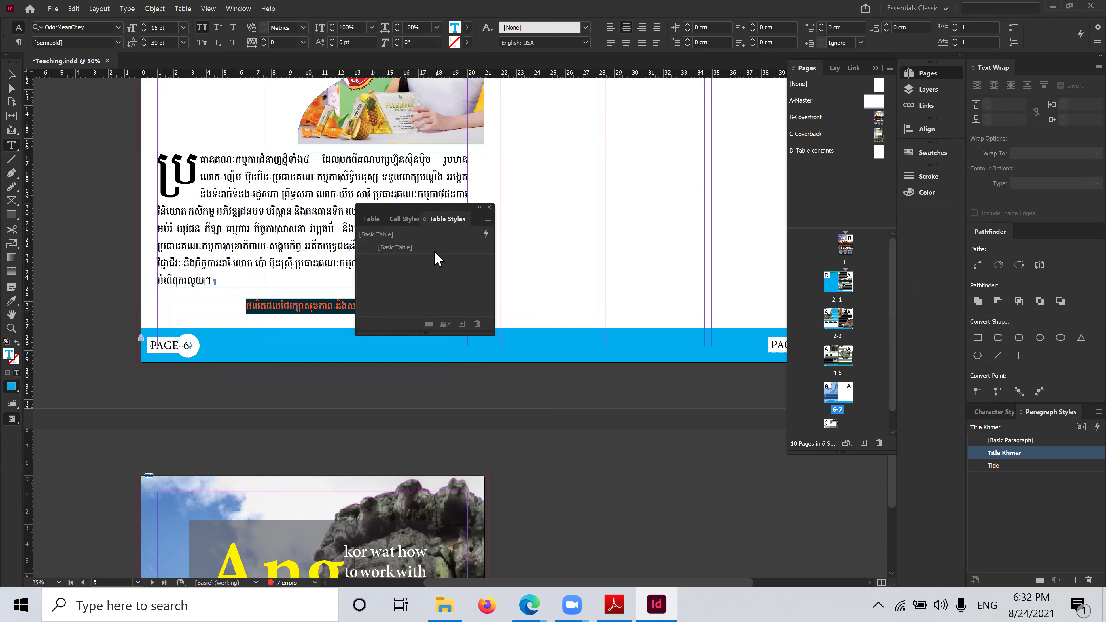
{"action": "left_click", "coordinate": [488, 219]}
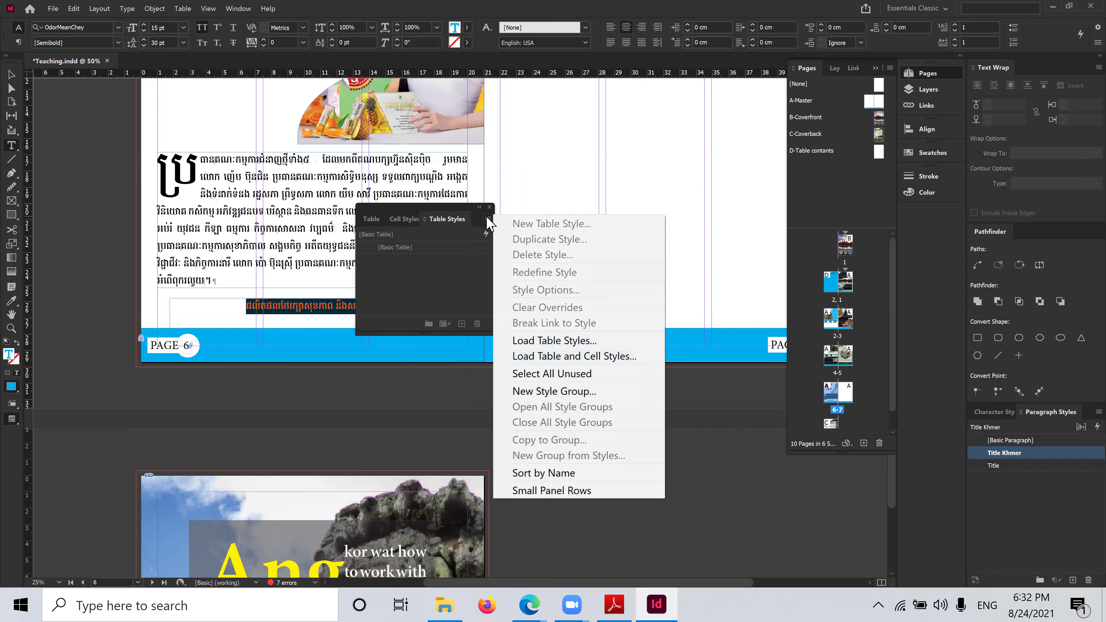
{"action": "left_click", "coordinate": [487, 221]}
{"action": "left_click", "coordinate": [338, 307]}
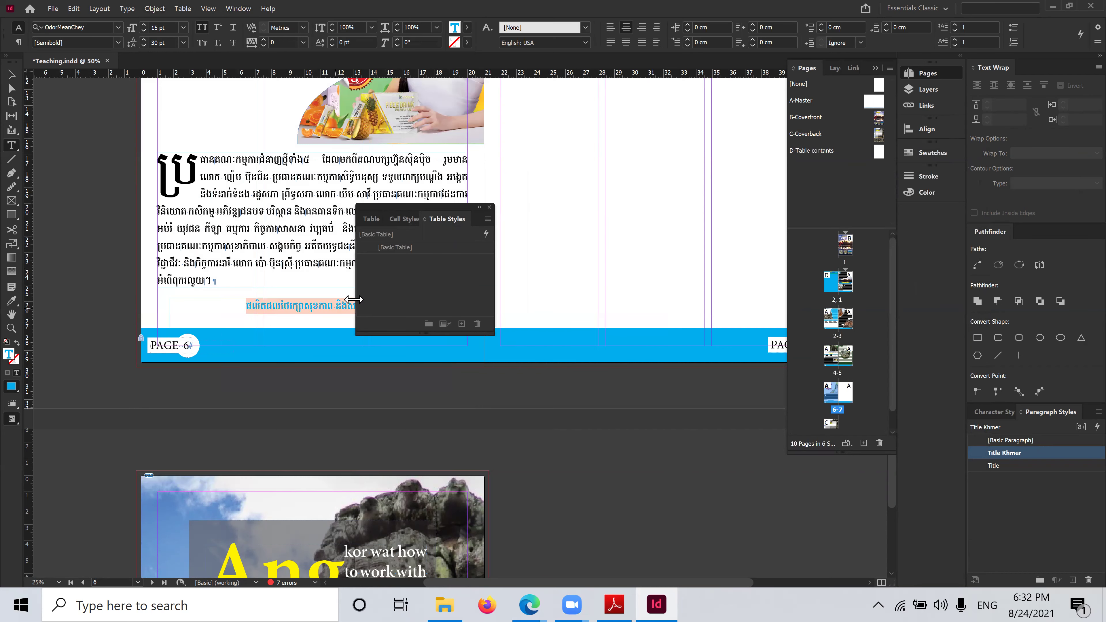
{"action": "left_click", "coordinate": [490, 208]}
Copy the whole Khmer headline on page 6 and delete it from its text frame
{"action": "key", "text": "End"}
{"action": "key", "text": "ctrl+shift+Left"}
{"action": "left_click_drag", "start_coordinate": [306, 302], "coordinate": [236, 305]}
{"action": "key", "text": "ctrl+c"}
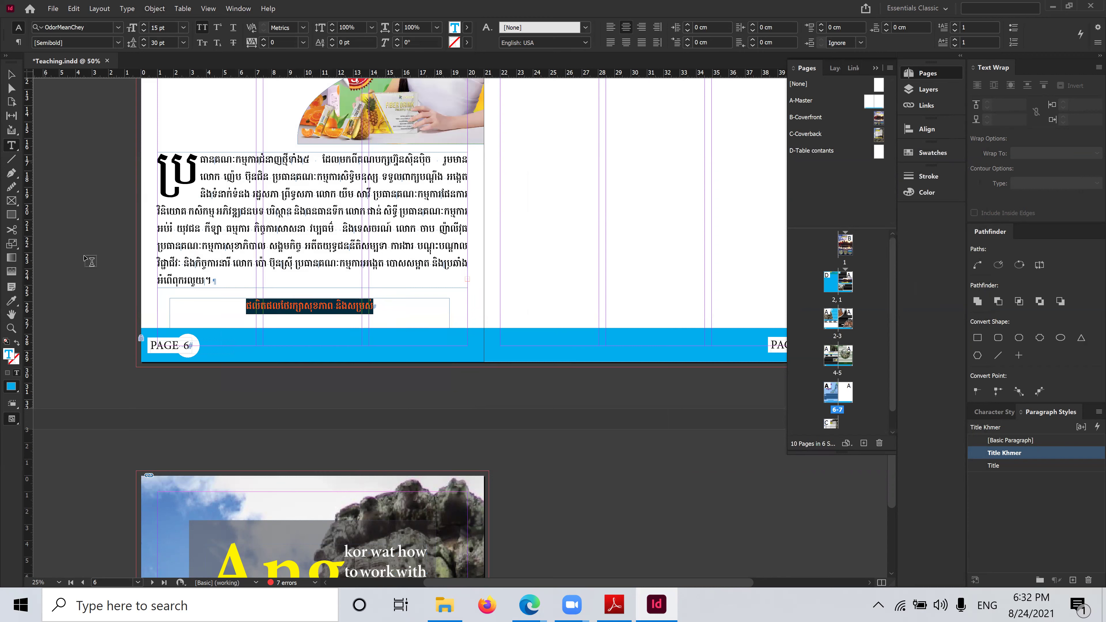
{"action": "key", "text": "Delete"}
Try the text "Angkor" in the emptied headline frame, remove it again and select the frame
{"action": "type", "text": "Angkor"}
{"action": "key", "text": "BackSpace"}
{"action": "key", "text": "BackSpace"}
{"action": "key", "text": "BackSpace"}
{"action": "key", "text": "BackSpace"}
{"action": "key", "text": "BackSpace"}
{"action": "key", "text": "BackSpace"}
{"action": "left_click", "coordinate": [10, 77]}
{"action": "left_click", "coordinate": [440, 313]}
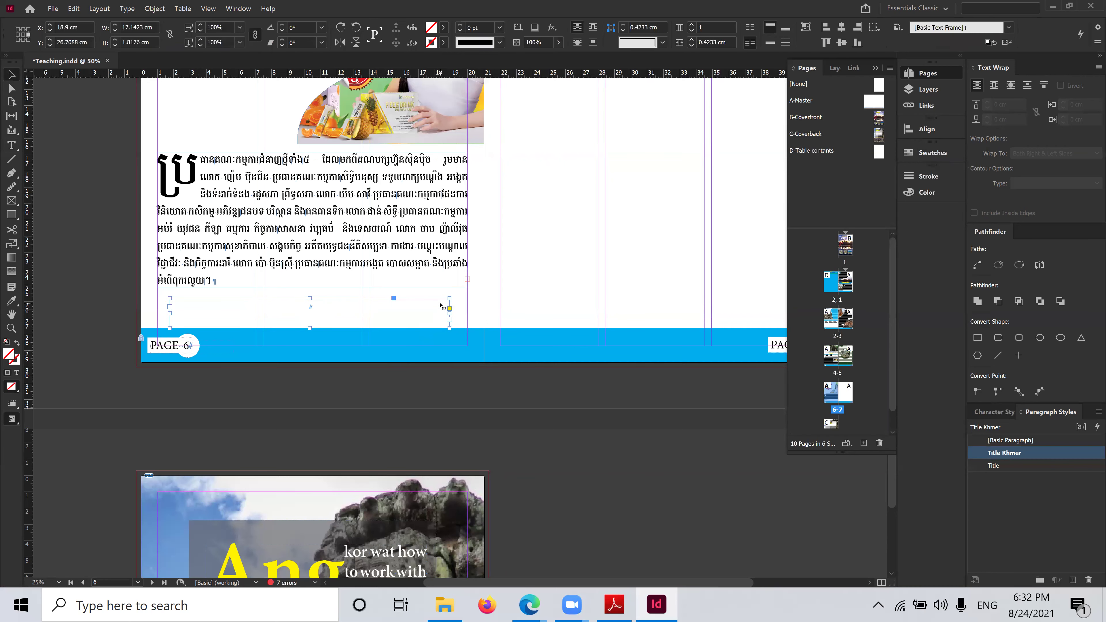
Delete the empty headline frame, draw a new text frame about 17 cm wide below the page 6 body text, and paste the Khmer headline
{"action": "key", "text": "Delete"}
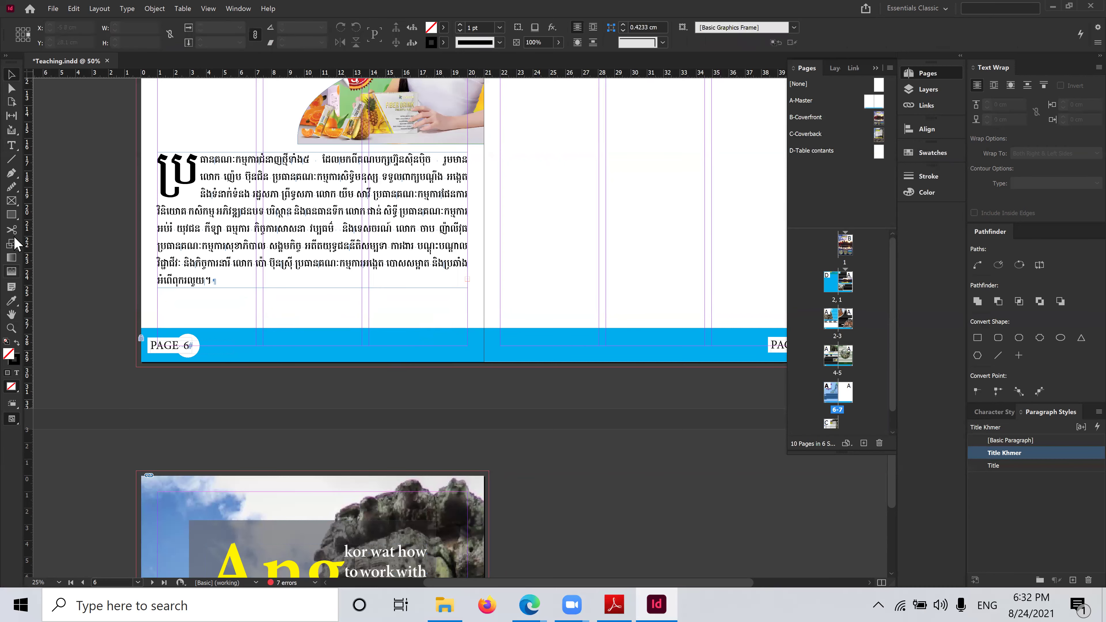
{"action": "left_click", "coordinate": [11, 147]}
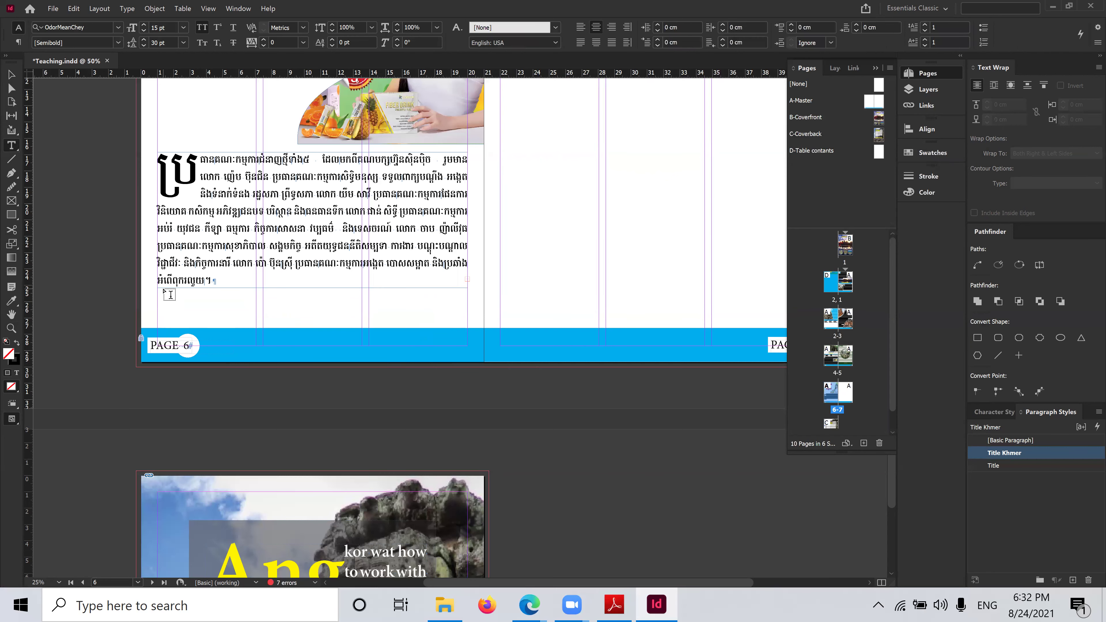
{"action": "left_click_drag", "start_coordinate": [169, 300], "coordinate": [451, 324]}
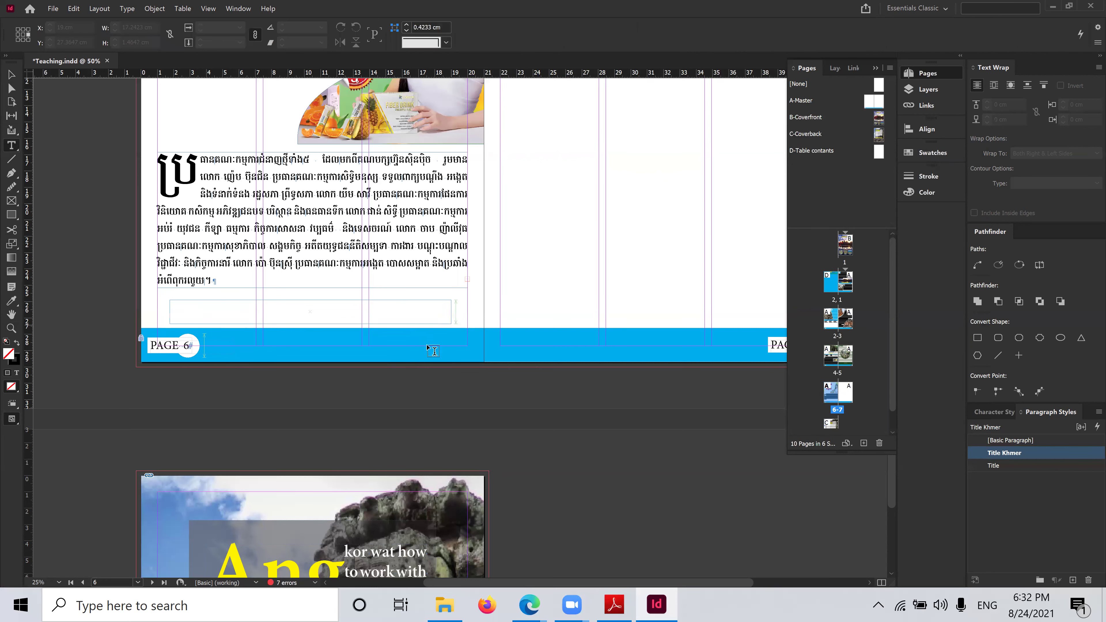
{"action": "key", "text": "ctrl+v"}
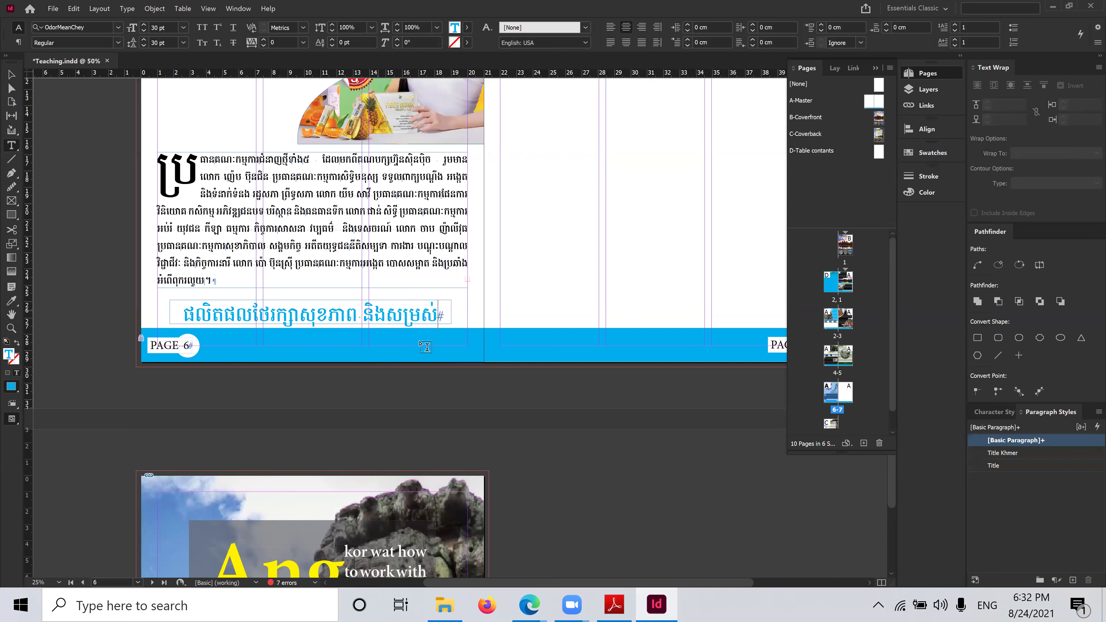
Try the Title Khmer style on the pasted headline, undo it, and look at the Basic Paragraph style's general options without changing them
{"action": "left_click_drag", "start_coordinate": [424, 313], "coordinate": [154, 319]}
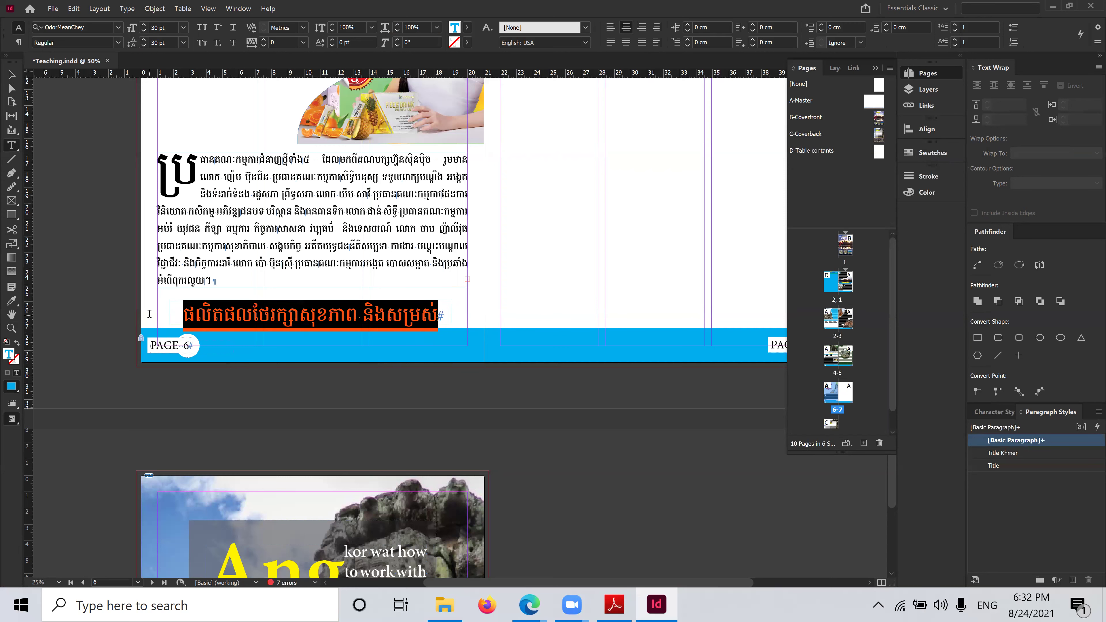
{"action": "left_click", "coordinate": [1080, 453]}
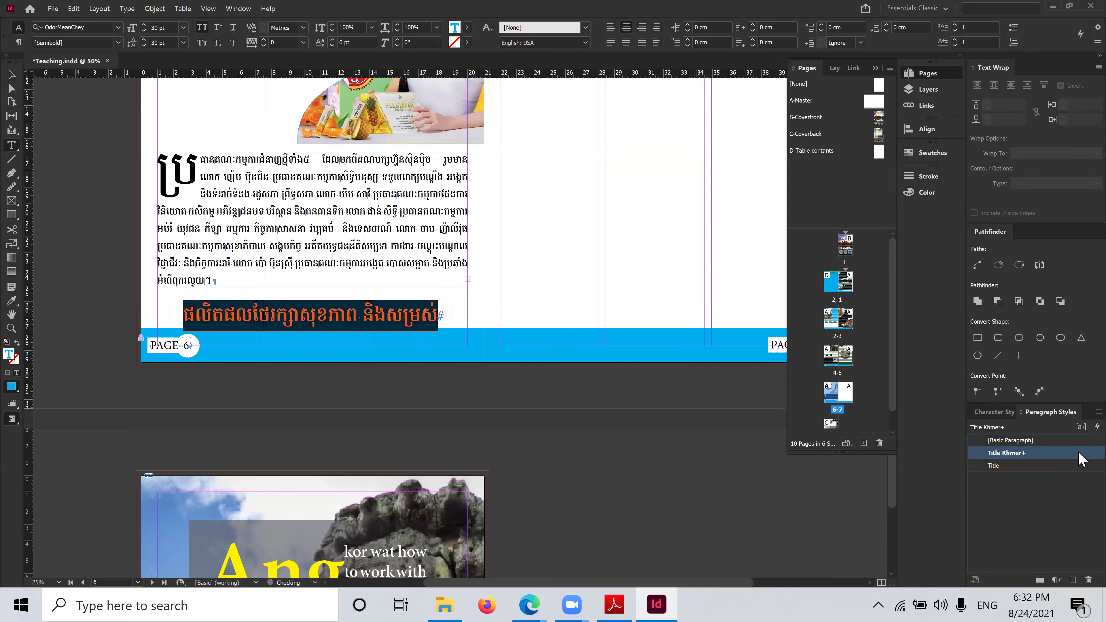
{"action": "left_click", "coordinate": [412, 323]}
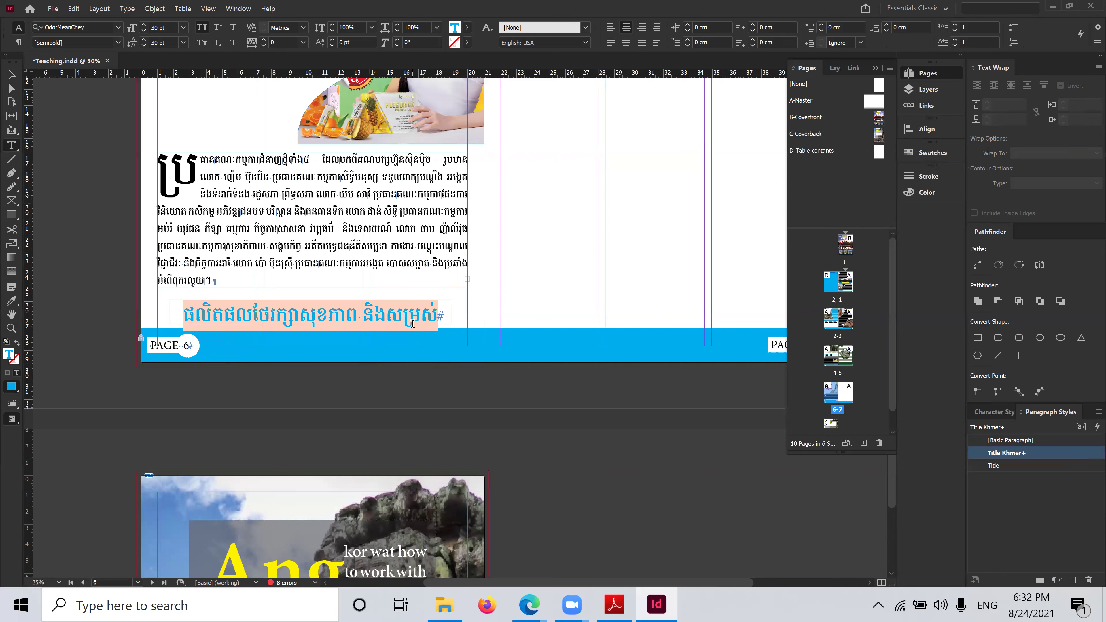
{"action": "key", "text": "ctrl+z"}
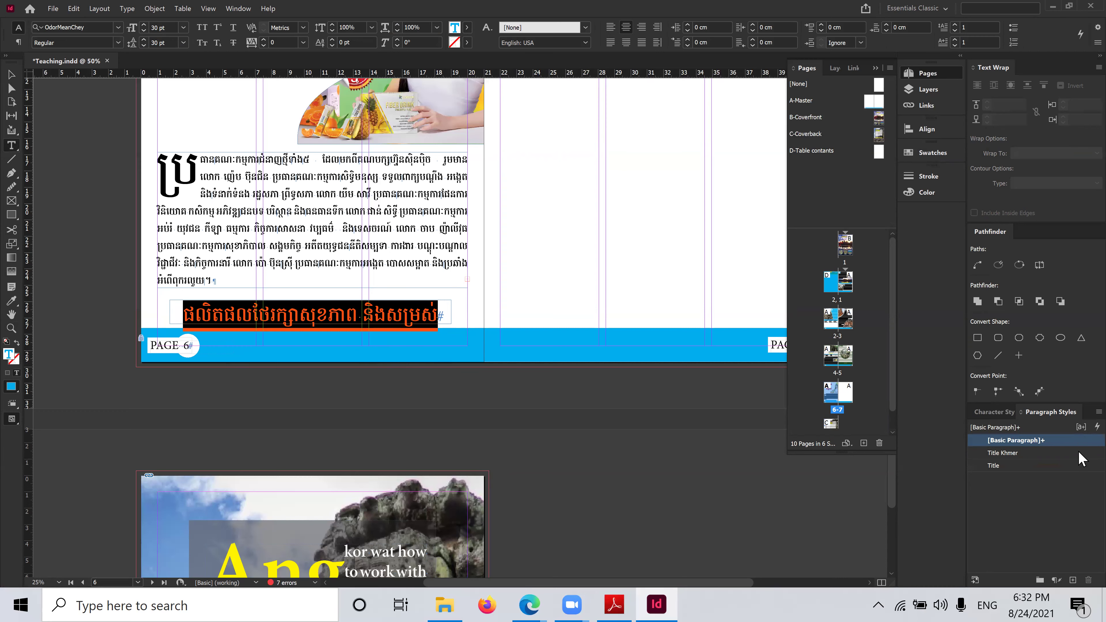
{"action": "double_click", "coordinate": [1092, 442]}
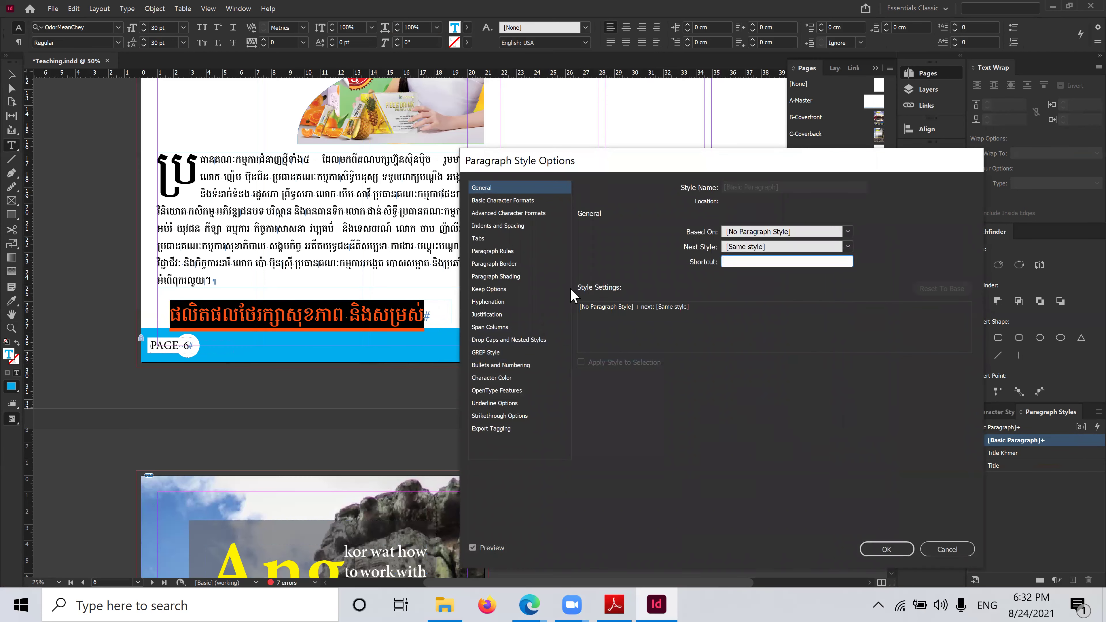
{"action": "left_click", "coordinate": [945, 549]}
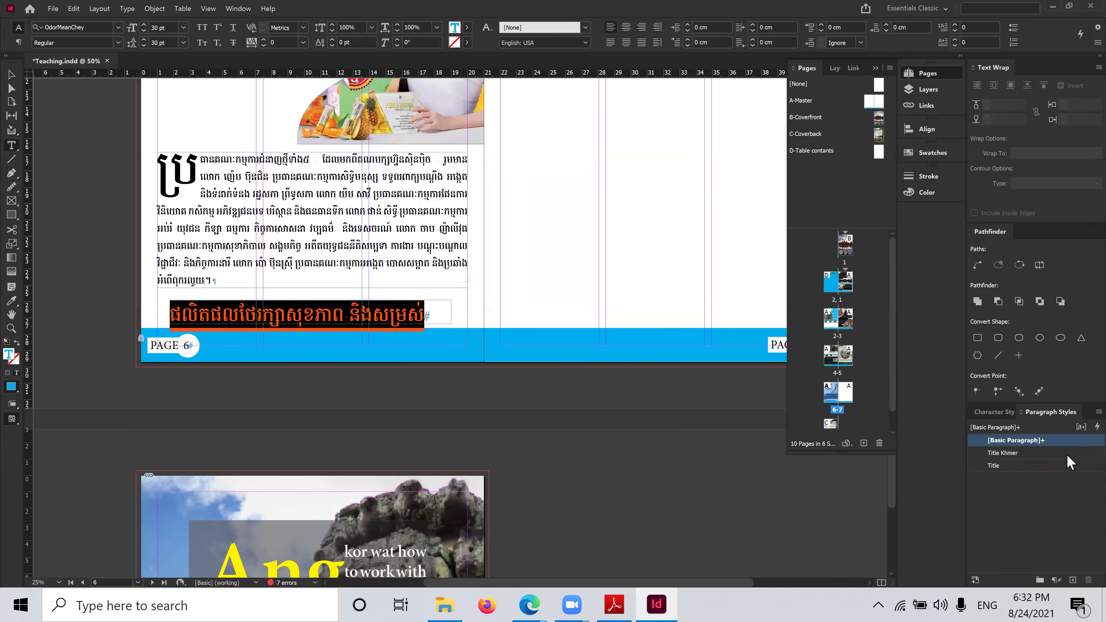
With the Khmer headline selected, reset the Title Khmer paragraph style to its base and set its font family to Kh MPS
{"action": "double_click", "coordinate": [1075, 453]}
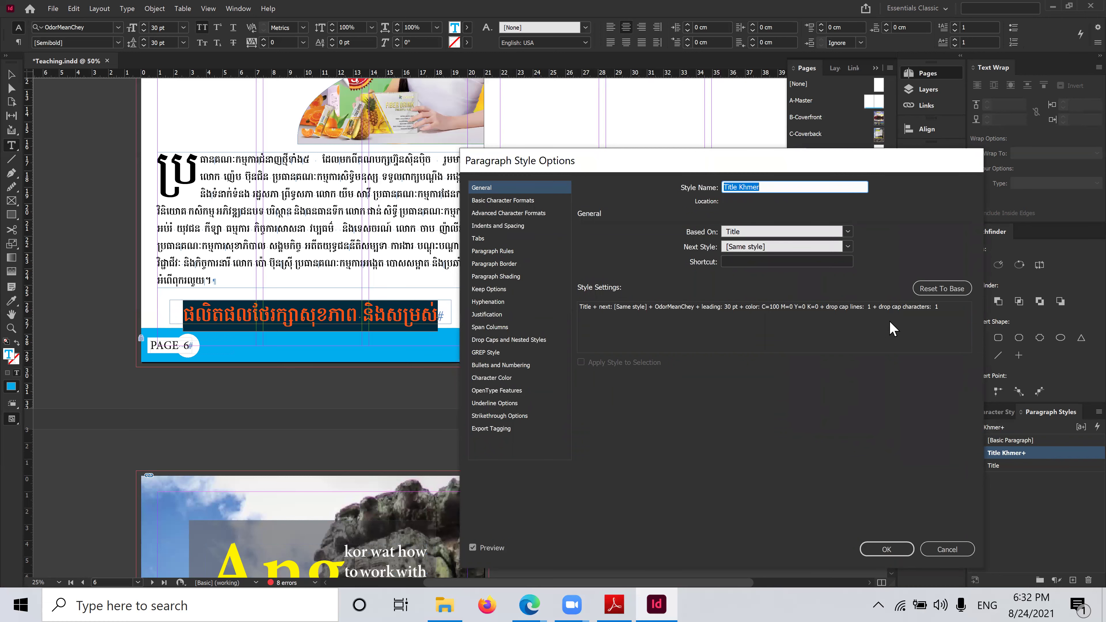
{"action": "left_click", "coordinate": [944, 292]}
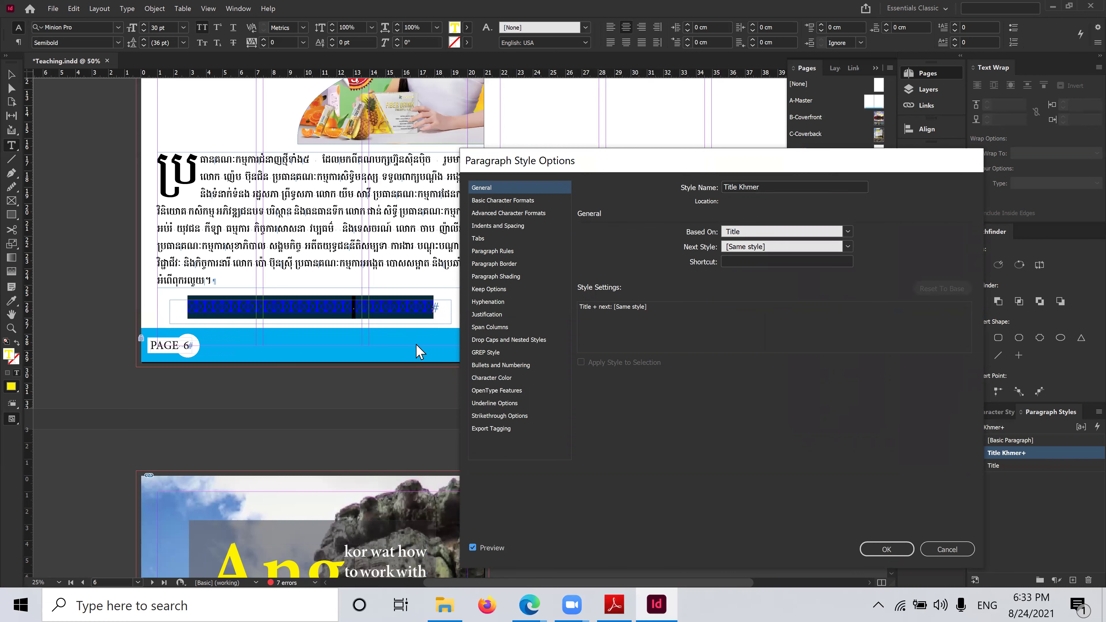
{"action": "left_click", "coordinate": [519, 200]}
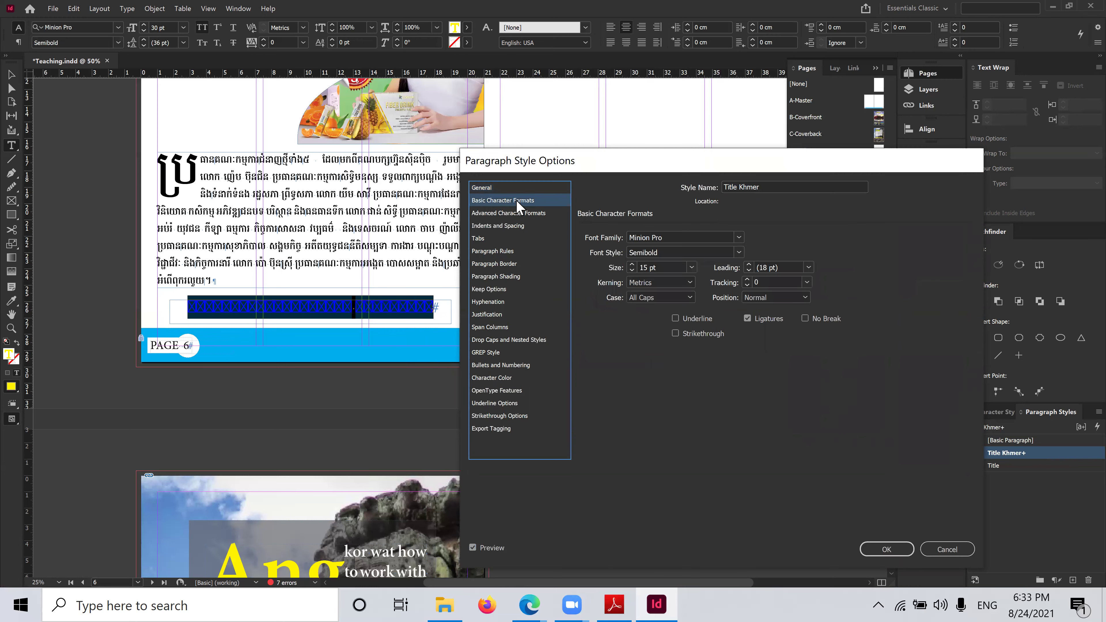
{"action": "left_click", "coordinate": [738, 238]}
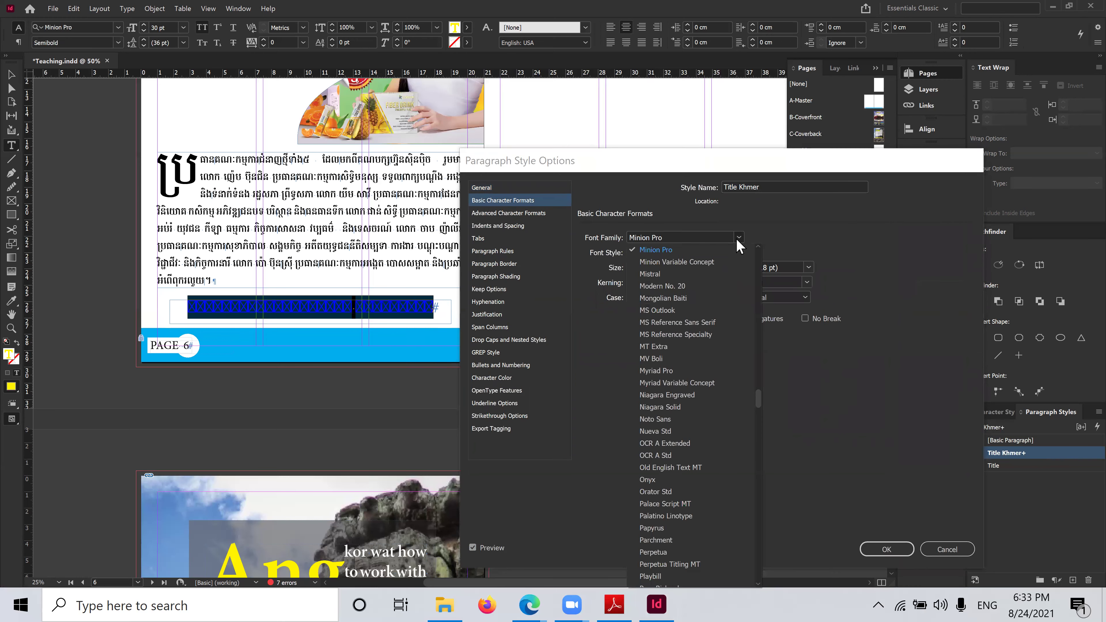
{"action": "scroll", "coordinate": [707, 426], "scroll_direction": "down", "scroll_amount": 10}
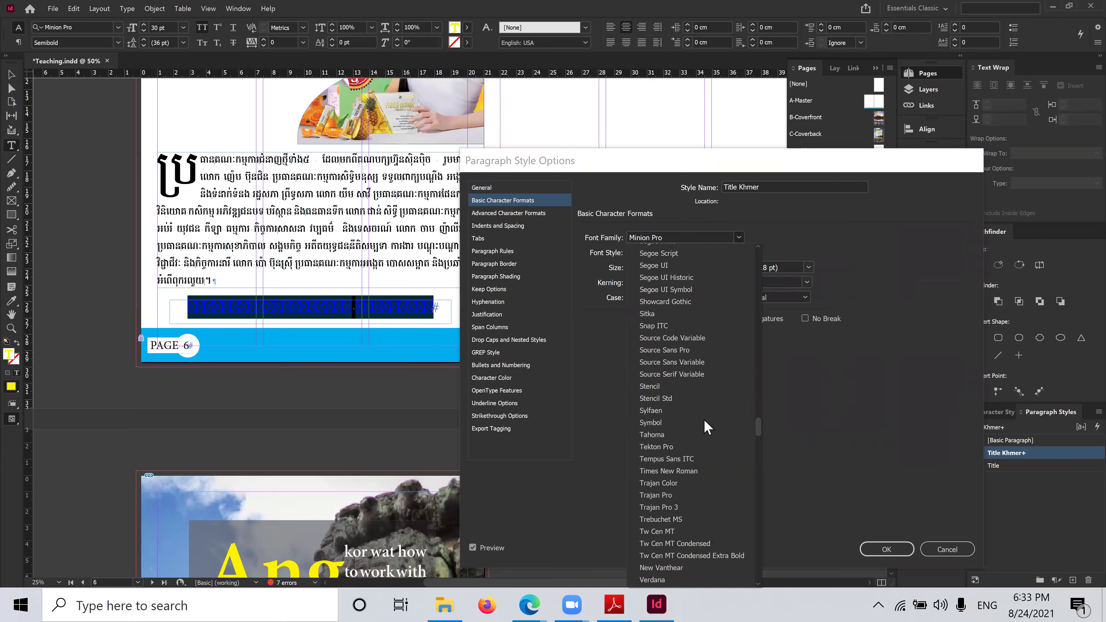
{"action": "scroll", "coordinate": [706, 426], "scroll_direction": "down", "scroll_amount": 15}
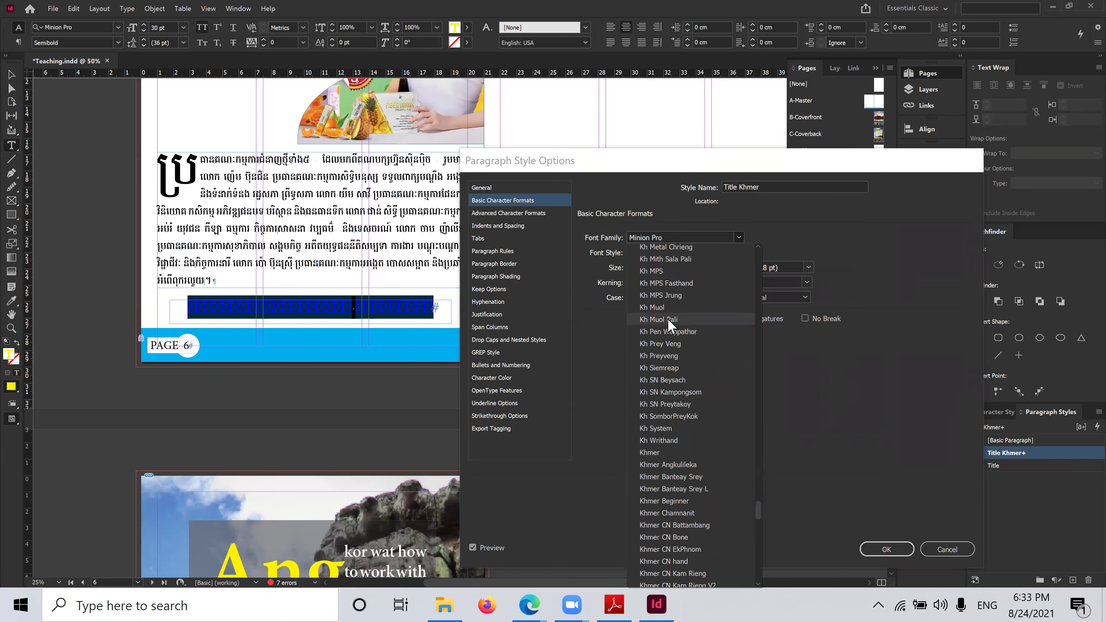
{"action": "left_click", "coordinate": [662, 274]}
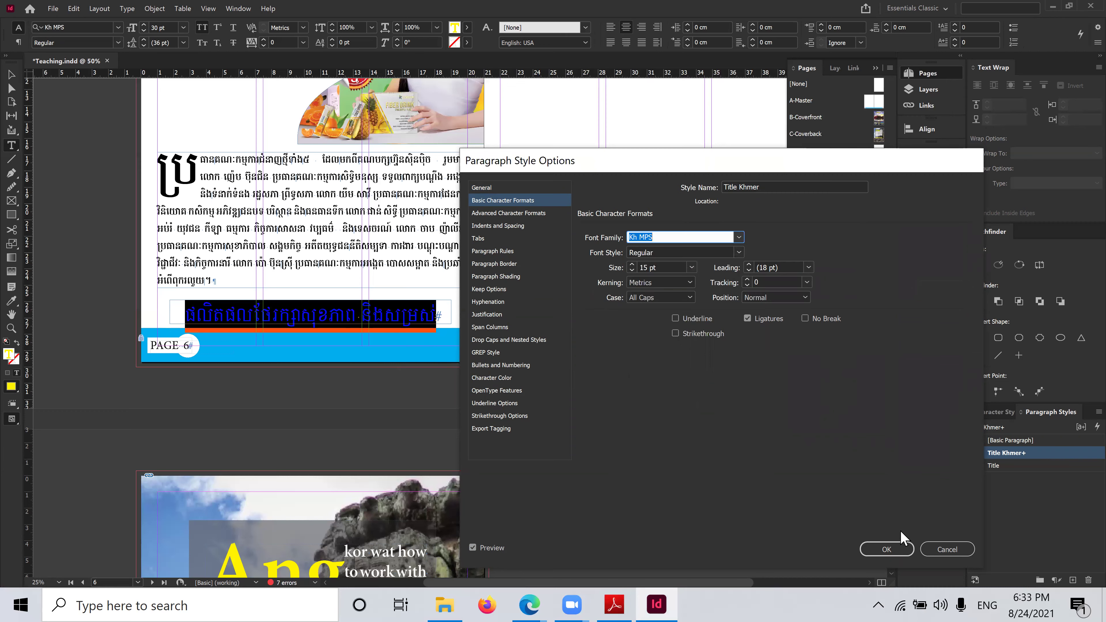
{"action": "left_click", "coordinate": [866, 551]}
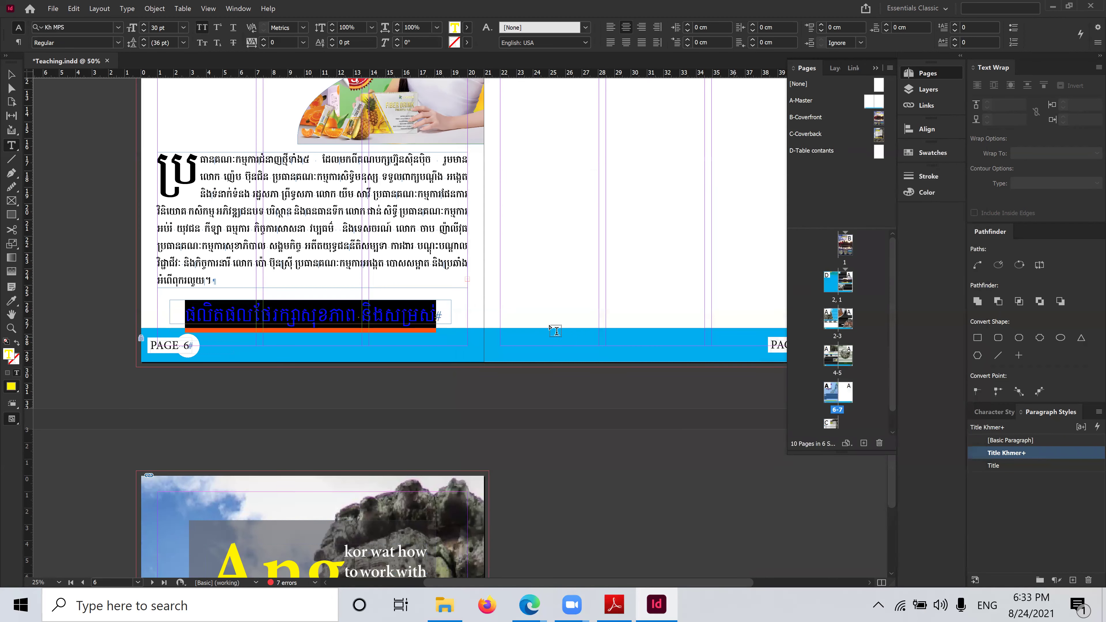
Reselect the Khmer headline and set the Title Khmer style's character color to C=100 M=0 Y=0 K=0
{"action": "left_click", "coordinate": [444, 317]}
{"action": "left_click_drag", "start_coordinate": [449, 314], "coordinate": [186, 315]}
{"action": "left_click", "coordinate": [1093, 456]}
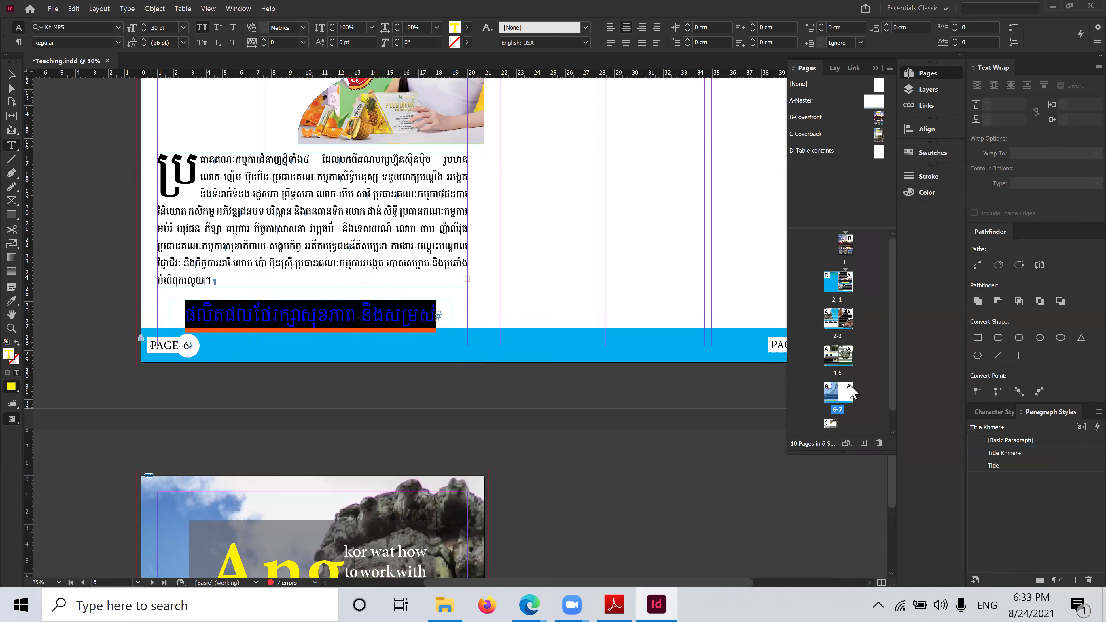
{"action": "left_click", "coordinate": [1080, 455]}
{"action": "double_click", "coordinate": [1080, 456]}
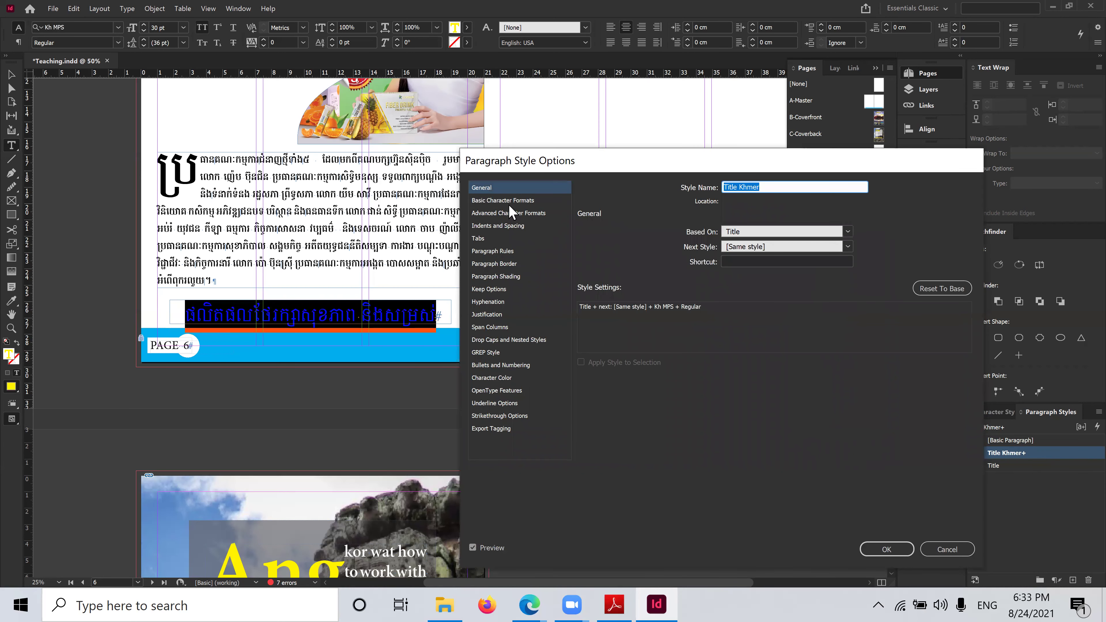
{"action": "left_click", "coordinate": [518, 201]}
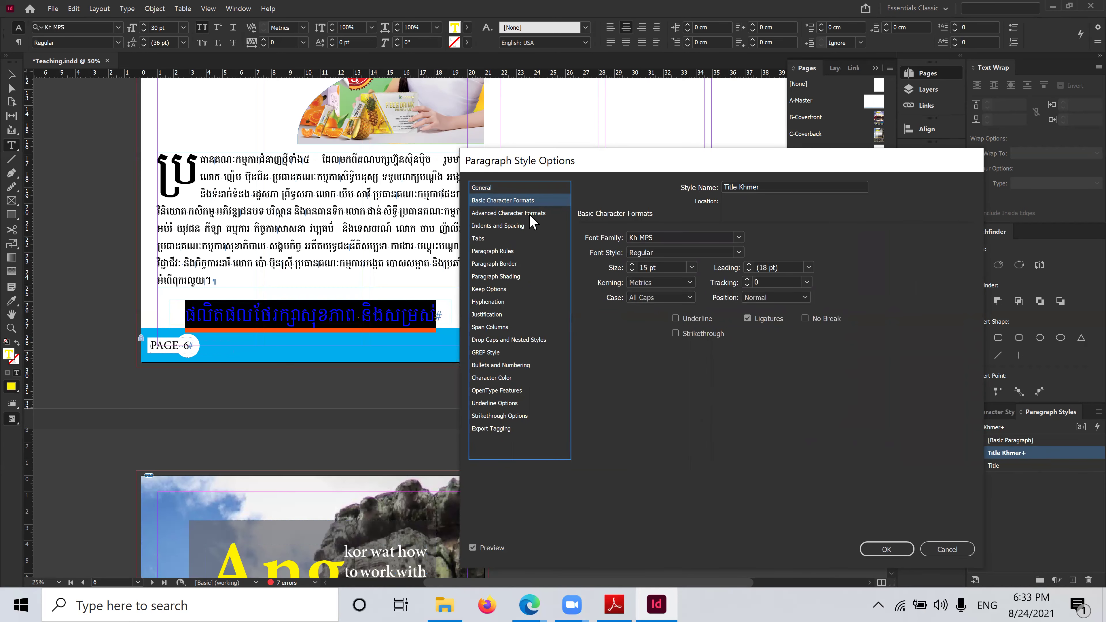
{"action": "left_click", "coordinate": [493, 378]}
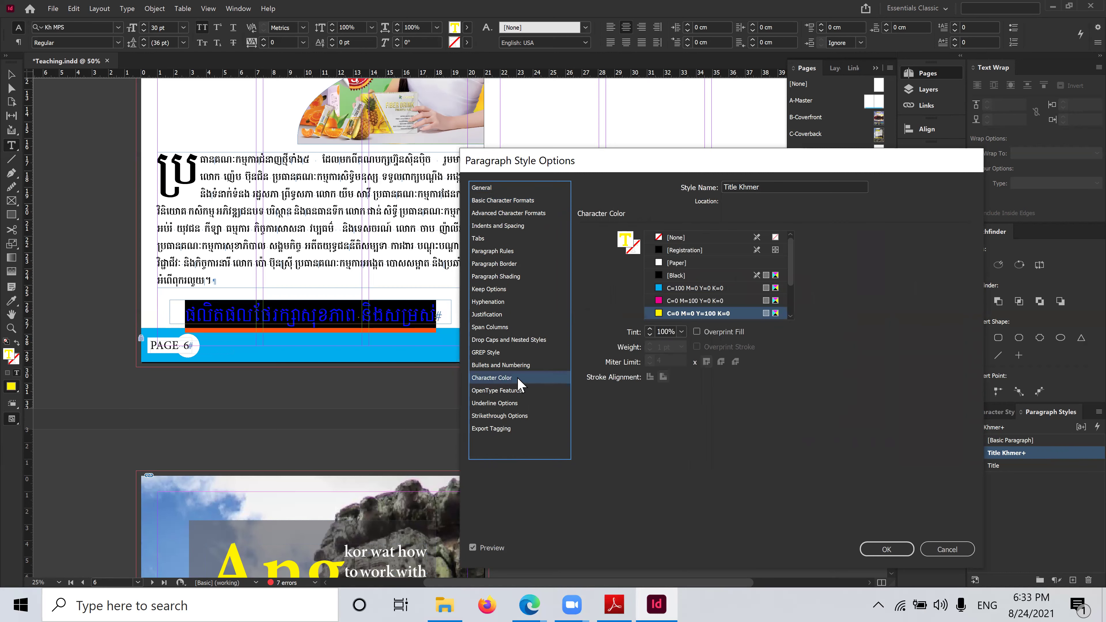
{"action": "left_click", "coordinate": [696, 288]}
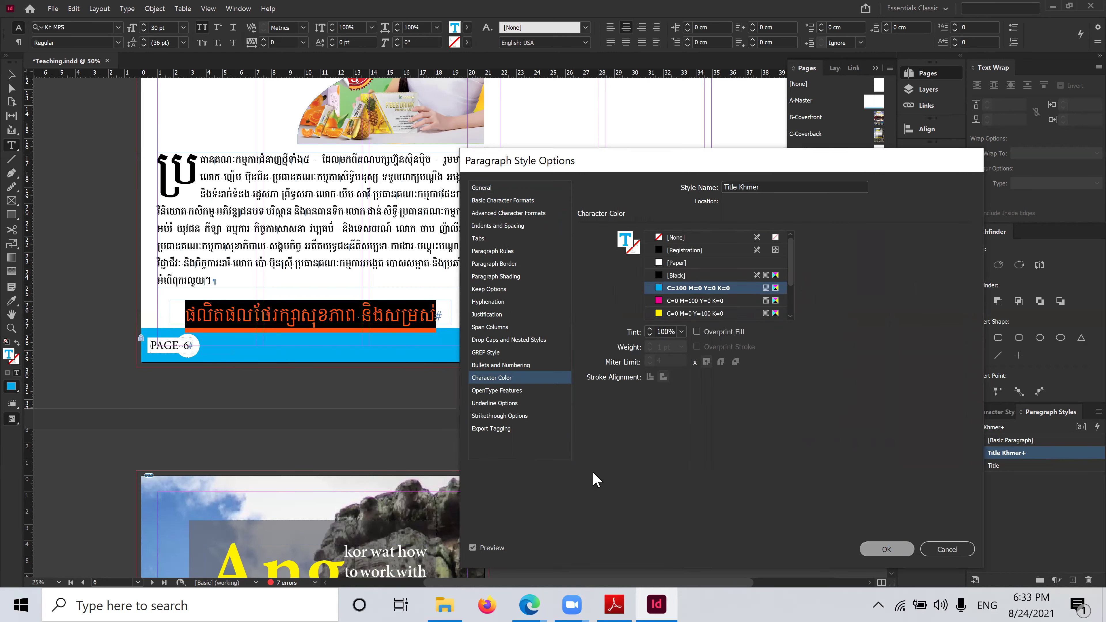
{"action": "key", "text": "Return"}
{"action": "left_click", "coordinate": [421, 315]}
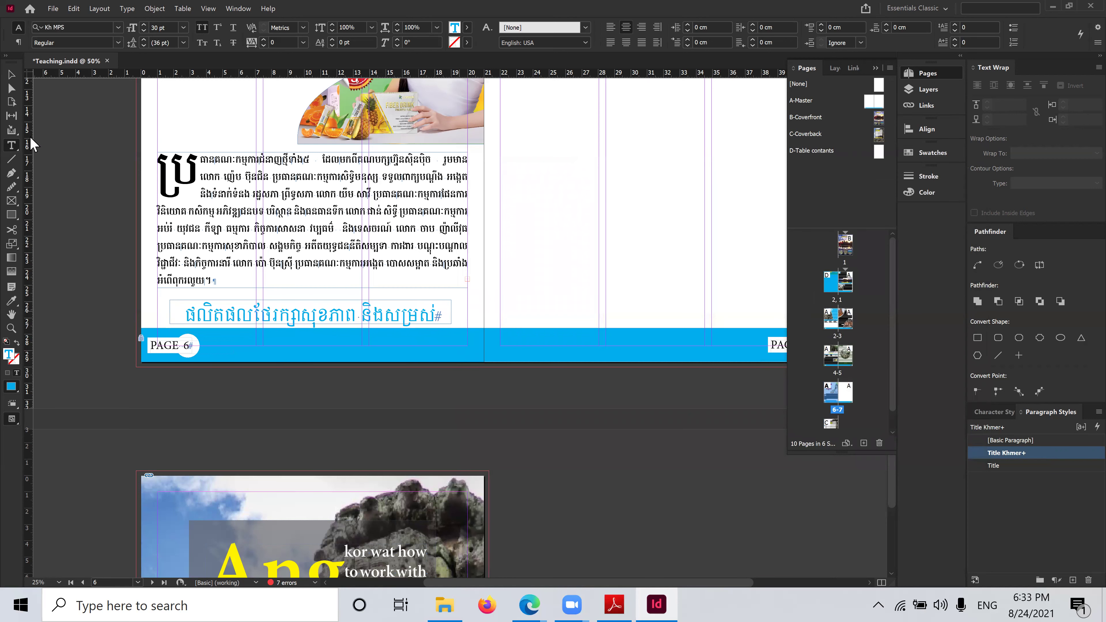
Go to page 2, select the contents text frame and update its table of contents
{"action": "left_click", "coordinate": [11, 77]}
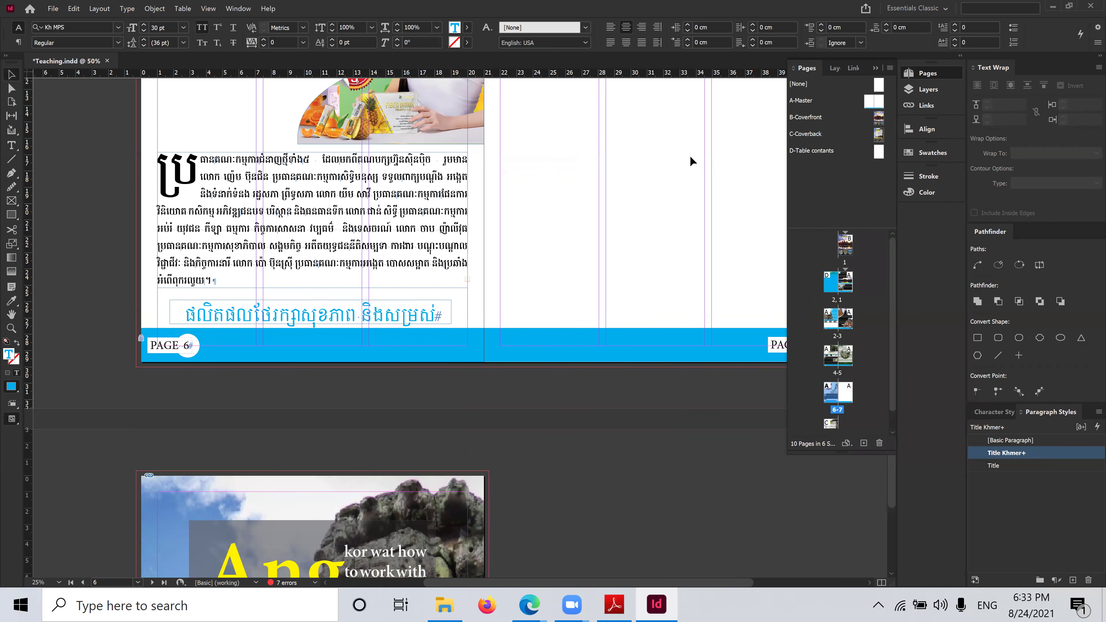
{"action": "double_click", "coordinate": [832, 286]}
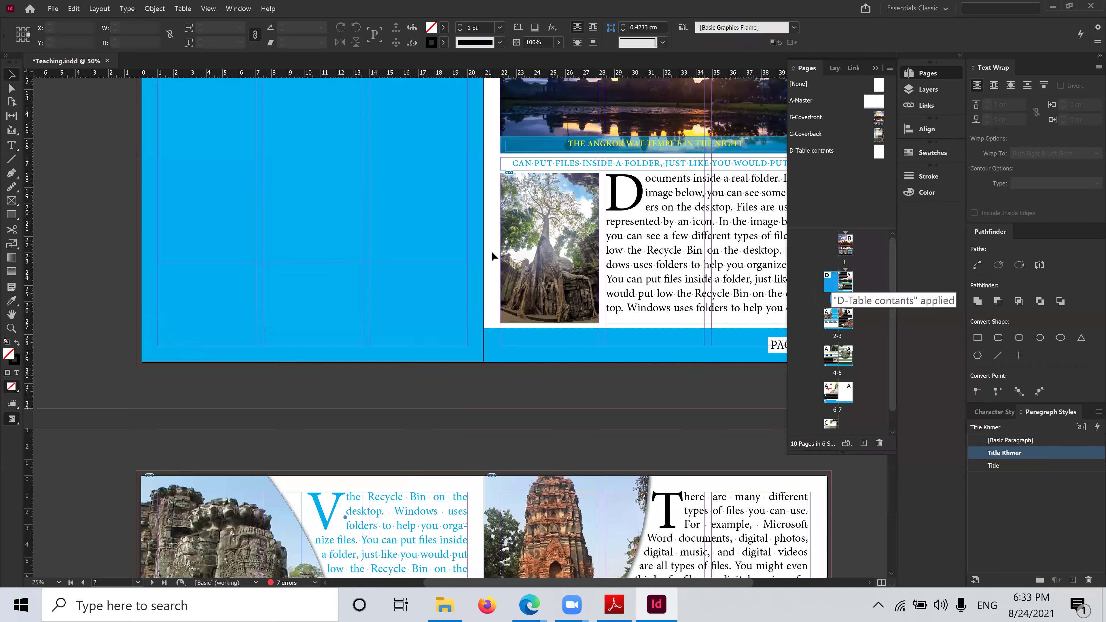
{"action": "scroll", "coordinate": [243, 209], "scroll_direction": "up", "scroll_amount": 6}
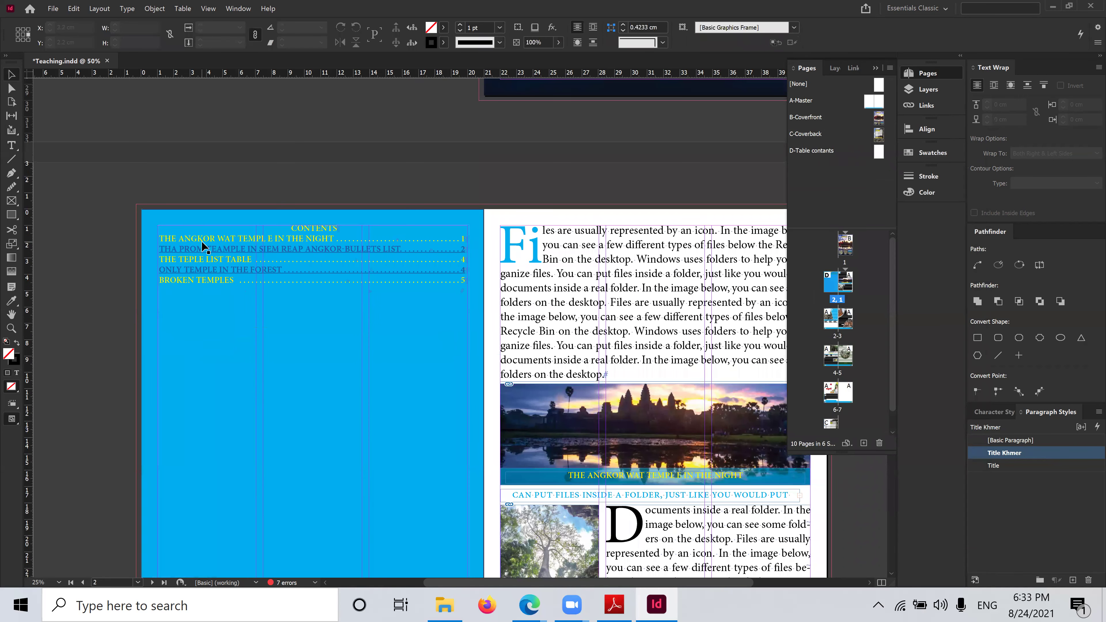
{"action": "left_click", "coordinate": [202, 242]}
{"action": "left_click", "coordinate": [99, 8]}
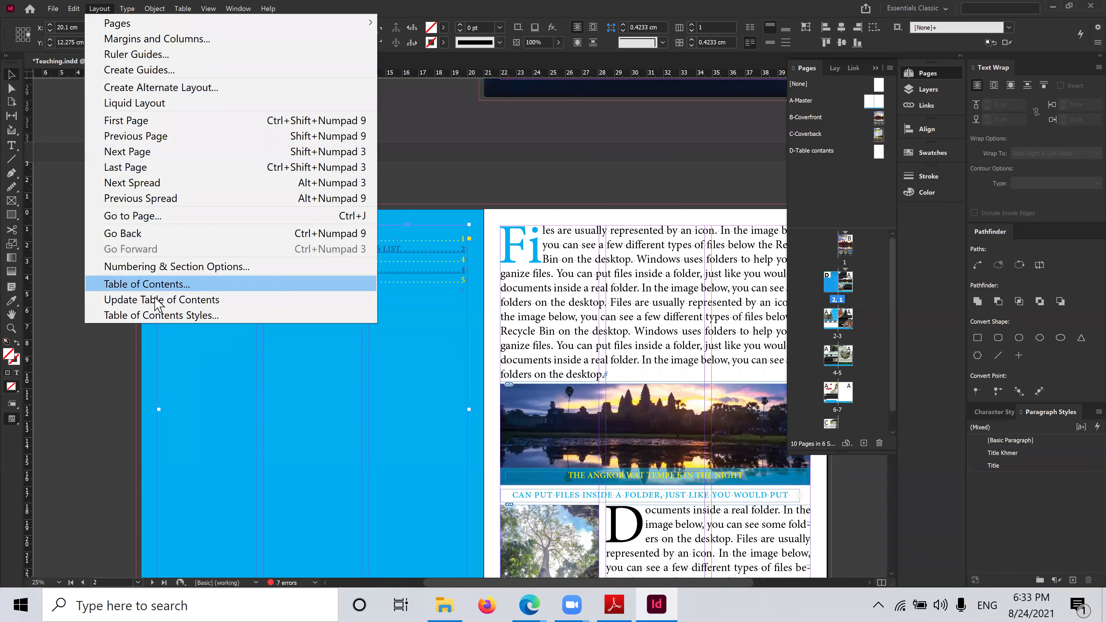
{"action": "left_click", "coordinate": [144, 300]}
{"action": "left_click", "coordinate": [606, 318]}
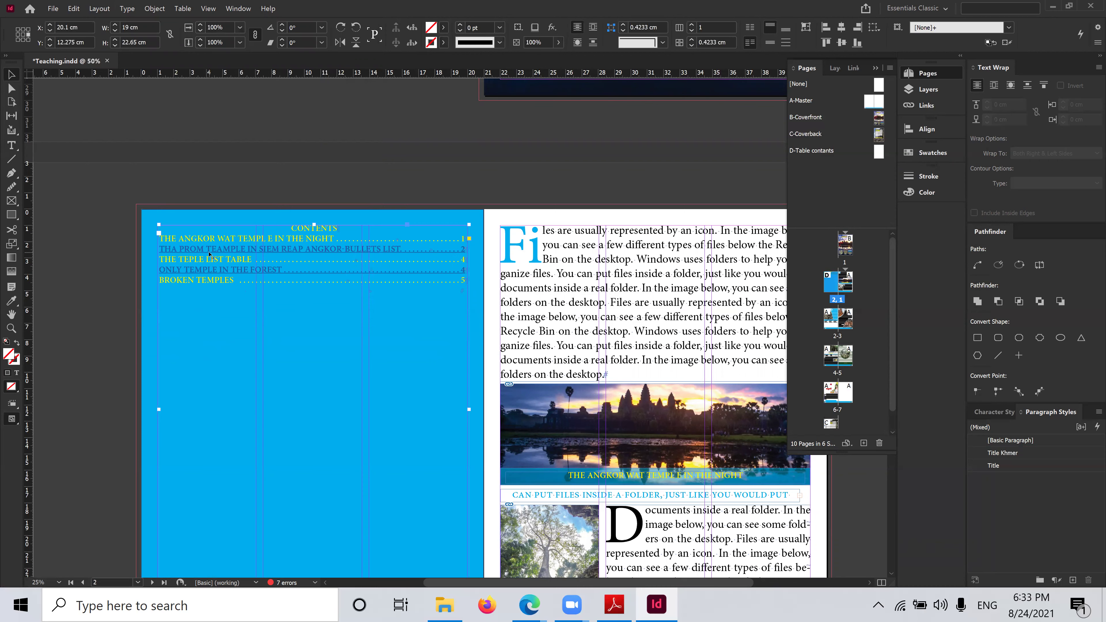
Check that Title and Title Khmer are included in the table of contents settings and regenerate it, including items in overset text
{"action": "left_click", "coordinate": [101, 8]}
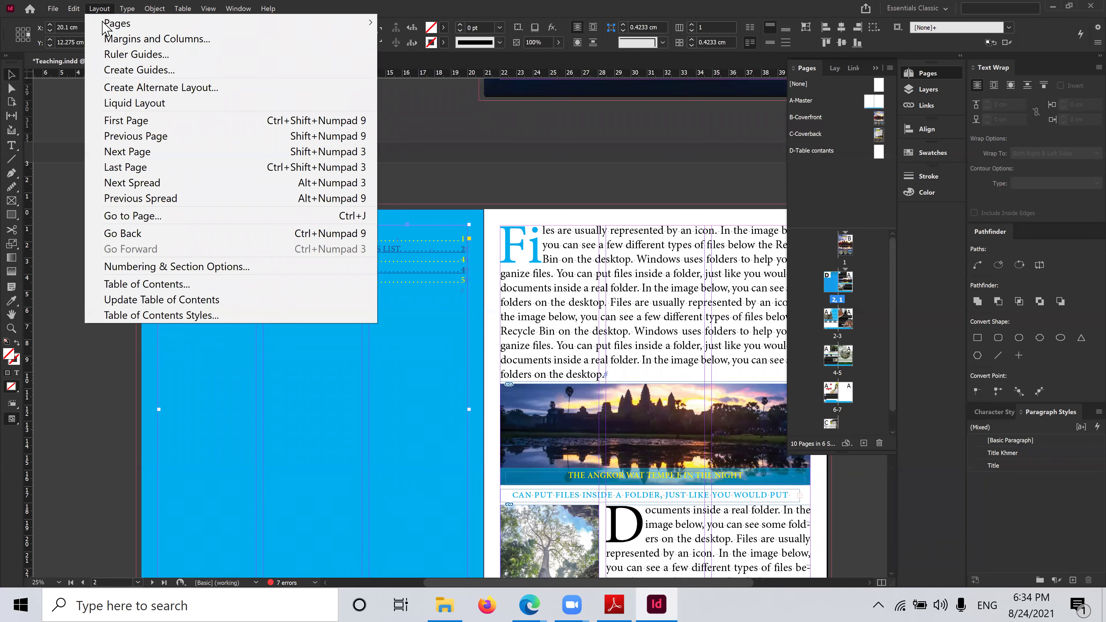
{"action": "left_click", "coordinate": [187, 286]}
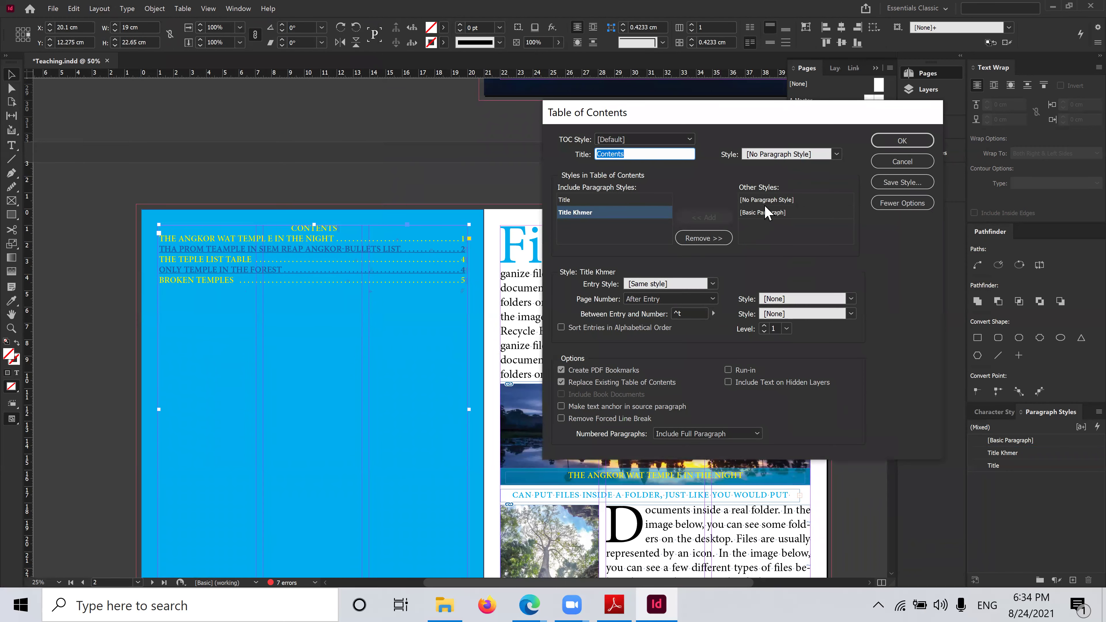
{"action": "left_click", "coordinate": [603, 241]}
{"action": "left_click", "coordinate": [588, 200]}
{"action": "left_click", "coordinate": [583, 212]}
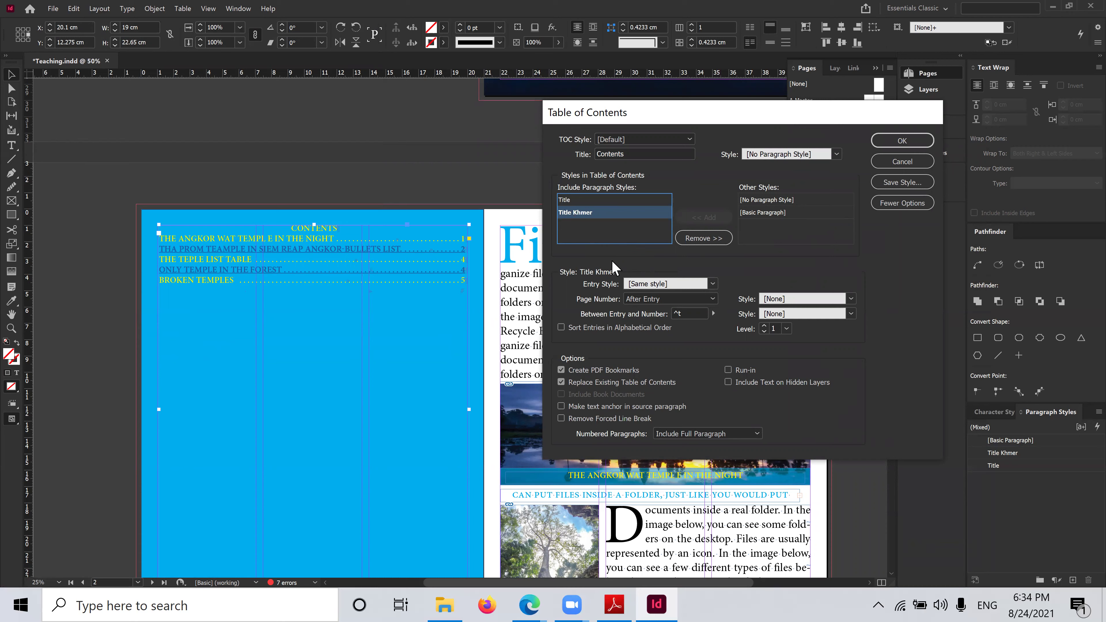
{"action": "left_click", "coordinate": [917, 140]}
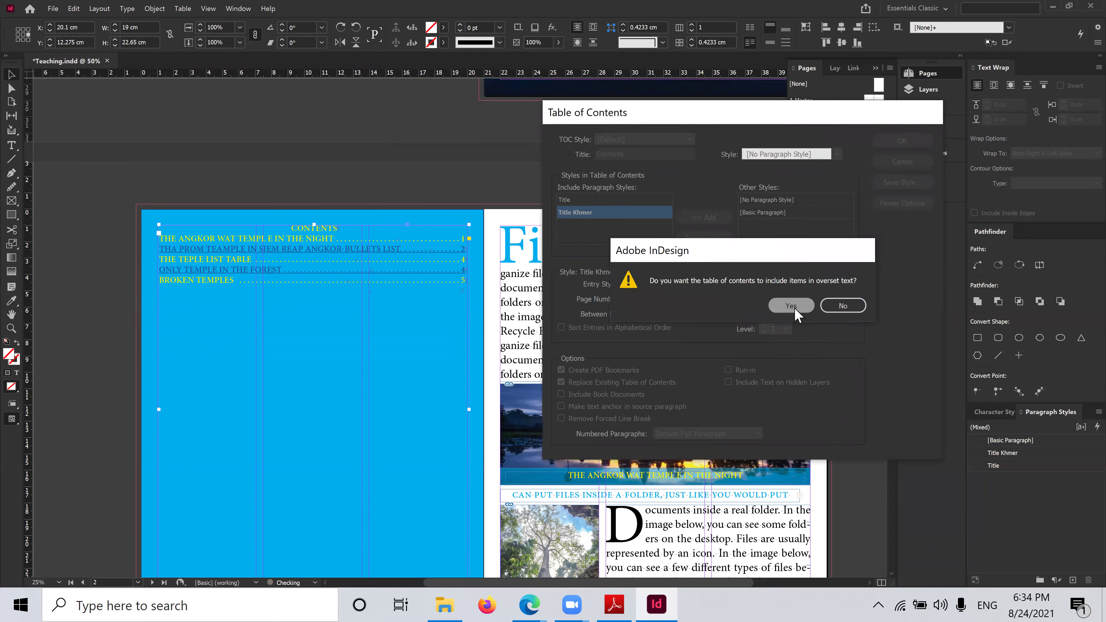
{"action": "left_click", "coordinate": [792, 306]}
Update the page 2 table of contents once more
{"action": "left_click", "coordinate": [100, 9]}
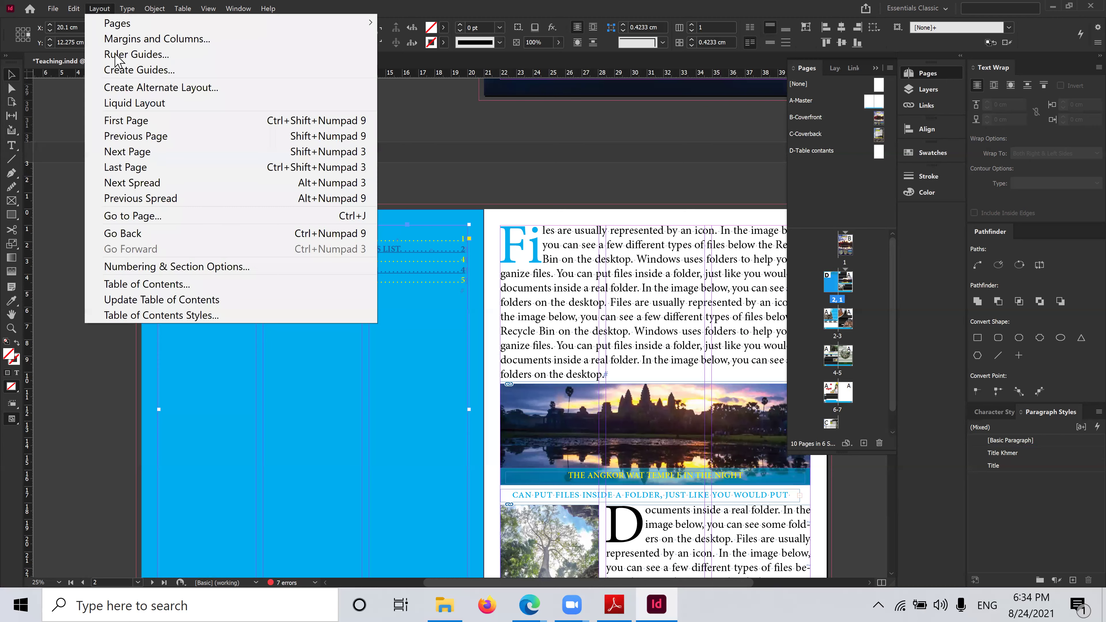
{"action": "left_click", "coordinate": [158, 301]}
{"action": "left_click", "coordinate": [602, 317]}
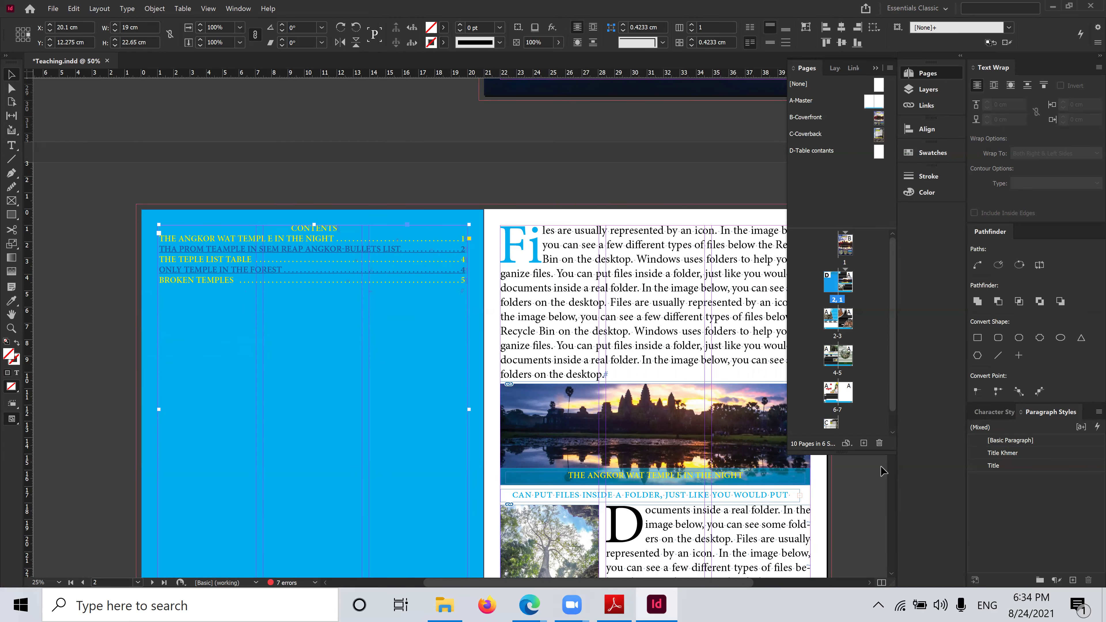
On page 6, select the Khmer headline above the footer and check which style Title Khmer is based on in its paragraph style options
{"action": "scroll", "coordinate": [659, 520], "scroll_direction": "down", "scroll_amount": 10}
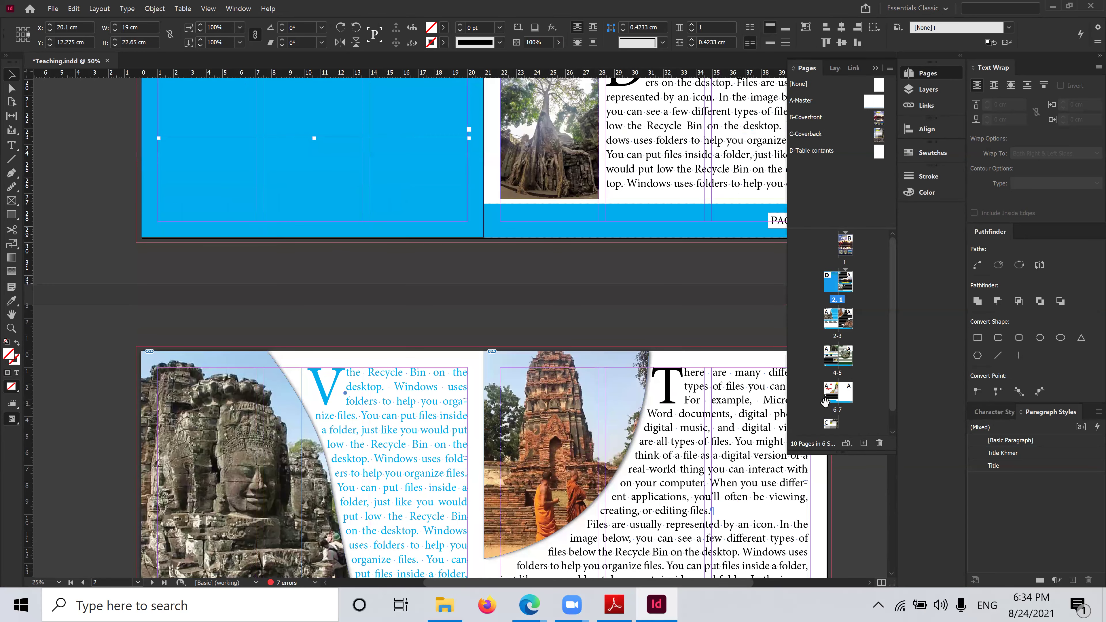
{"action": "double_click", "coordinate": [833, 394]}
{"action": "scroll", "coordinate": [392, 407], "scroll_direction": "down", "scroll_amount": 8}
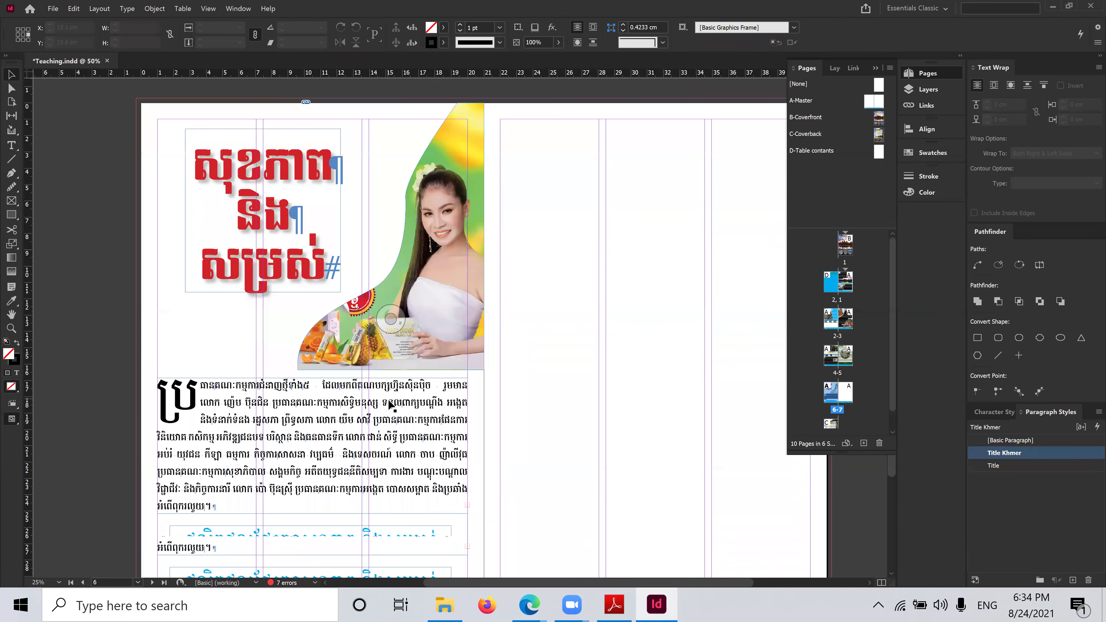
{"action": "left_click", "coordinate": [231, 340]}
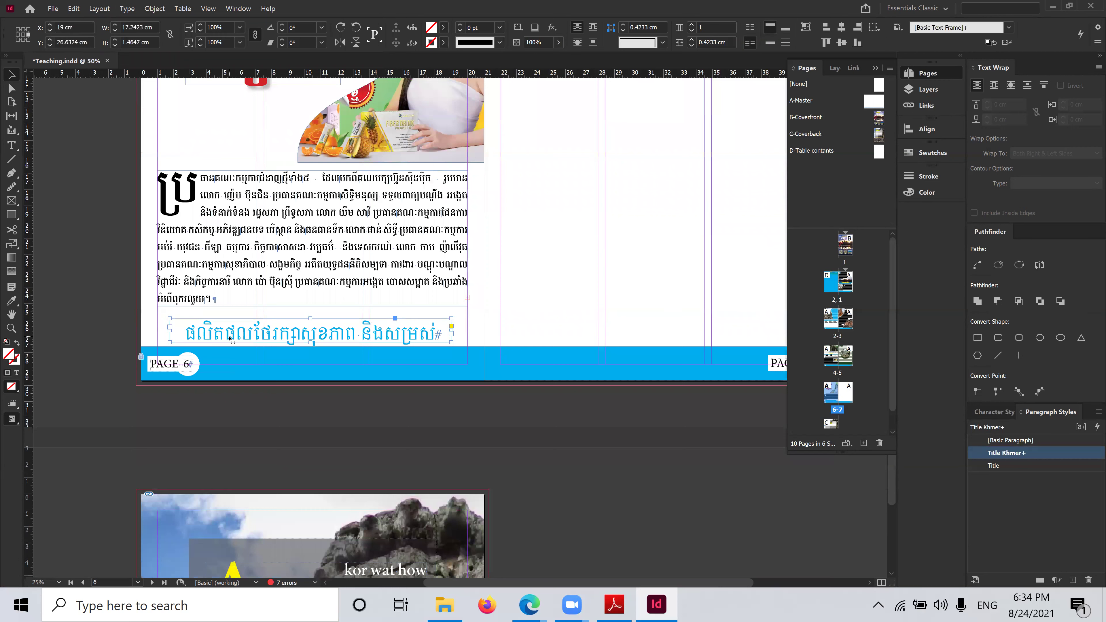
{"action": "left_click", "coordinate": [11, 145]}
{"action": "left_click_drag", "start_coordinate": [186, 333], "coordinate": [484, 340]}
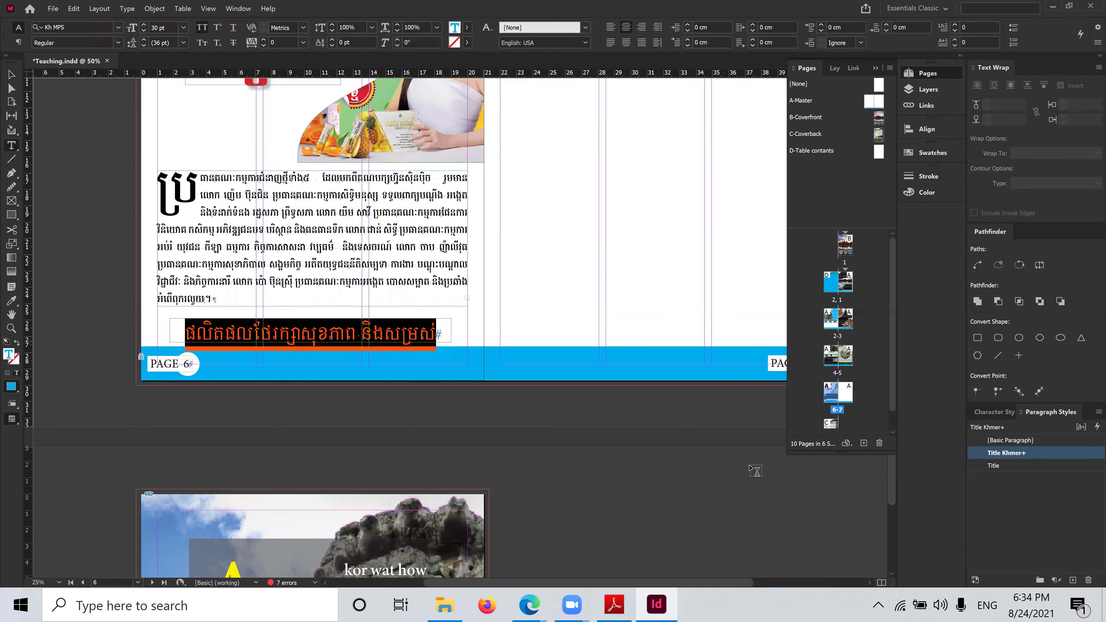
{"action": "left_click", "coordinate": [1079, 453]}
{"action": "double_click", "coordinate": [1080, 453]}
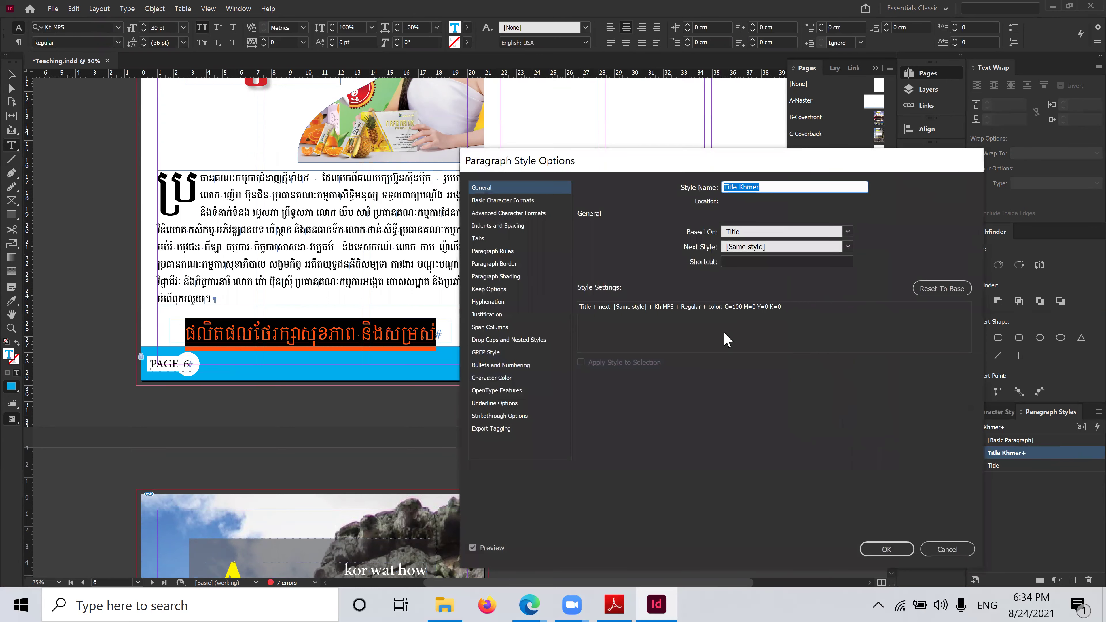
{"action": "left_click", "coordinate": [847, 235]}
{"action": "left_click", "coordinate": [847, 235]}
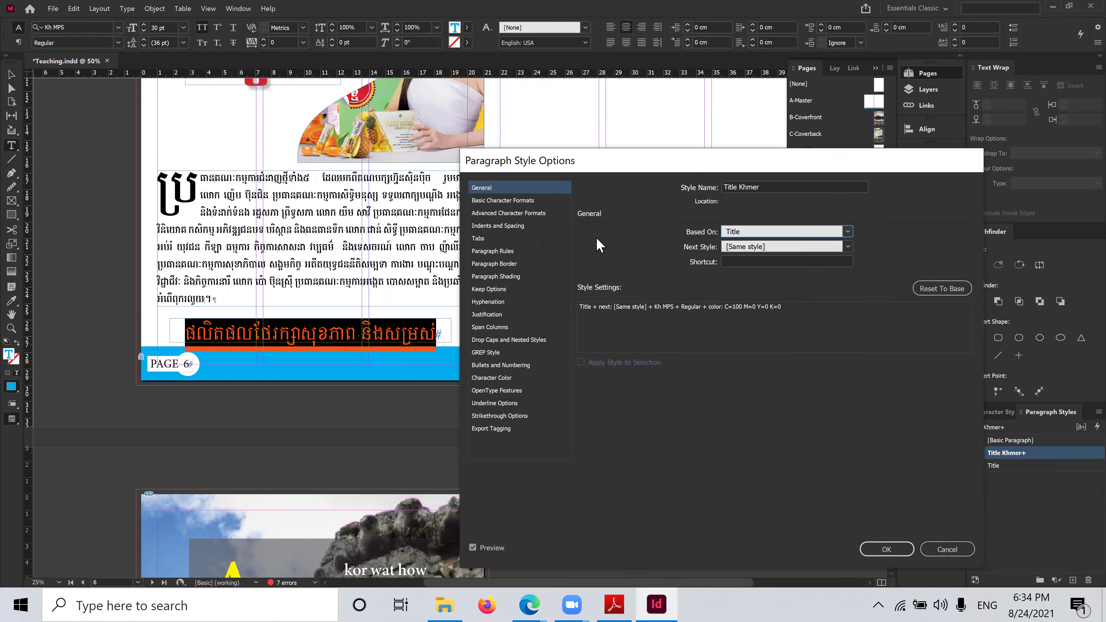
{"action": "left_click", "coordinate": [887, 549]}
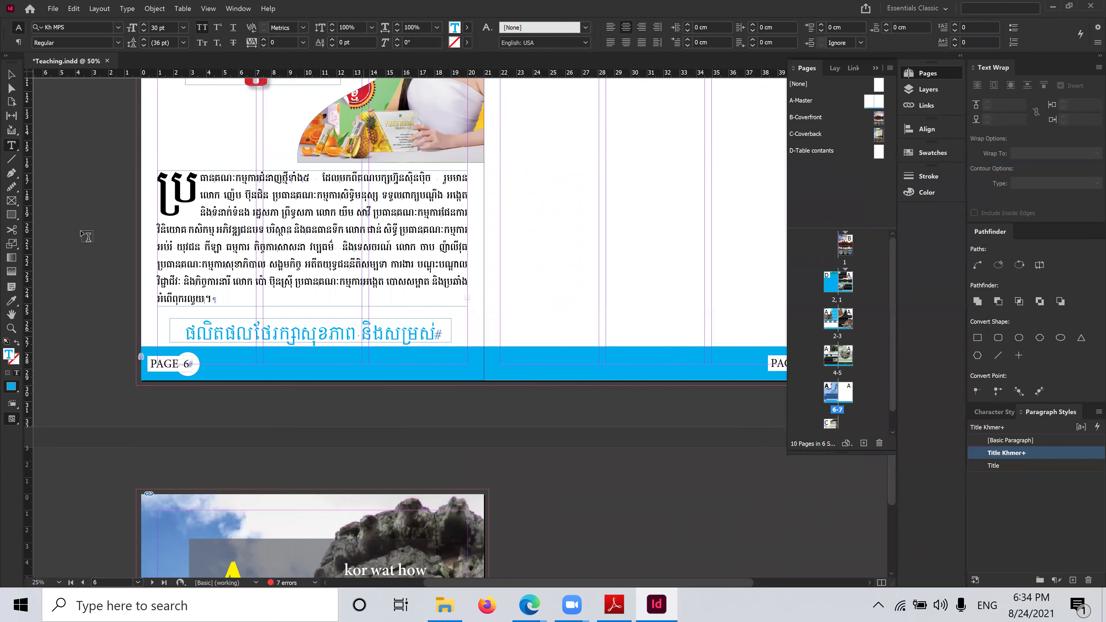
{"action": "left_click", "coordinate": [12, 75]}
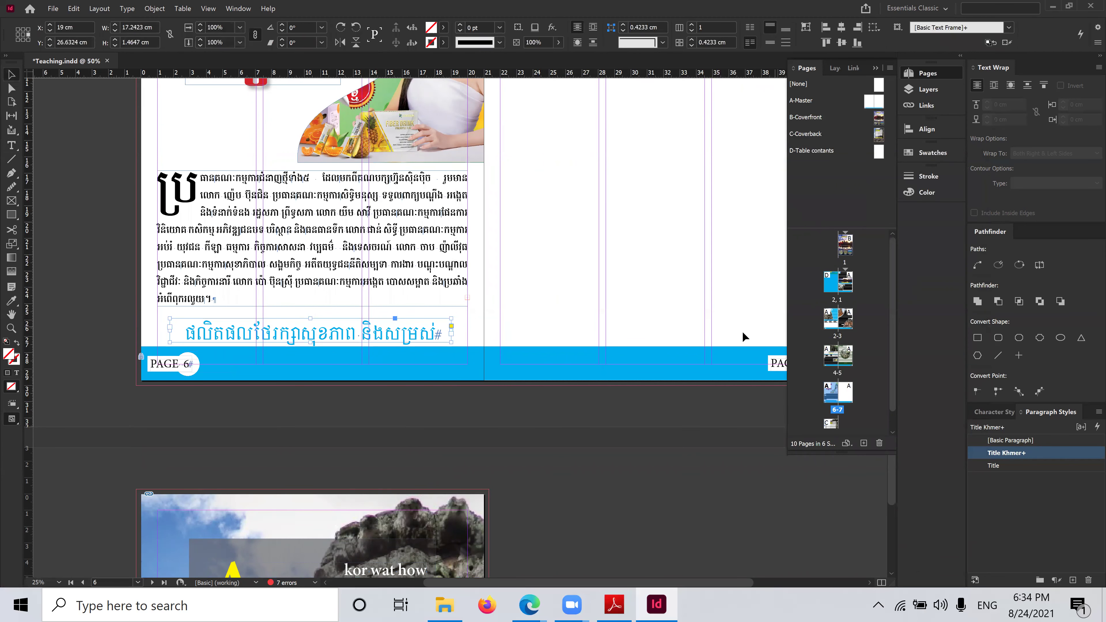
Select the contents text frame on page 2, update its table of contents including items in overset text, and deselect it
{"action": "scroll", "coordinate": [123, 105], "scroll_direction": "up", "scroll_amount": 20}
{"action": "left_click", "coordinate": [213, 315]}
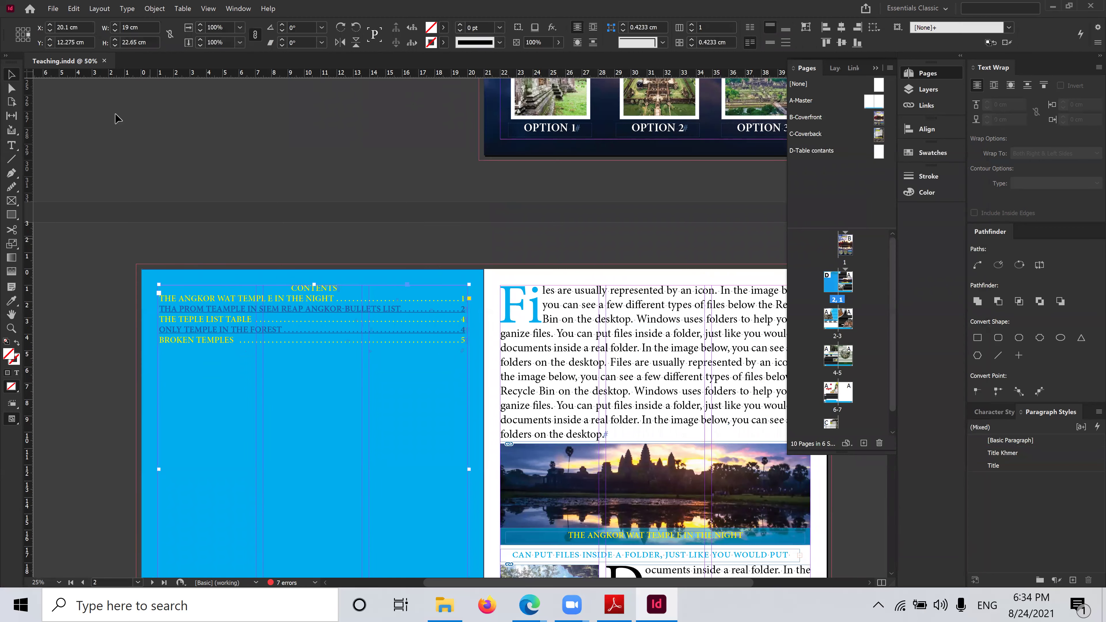
{"action": "left_click", "coordinate": [99, 8]}
{"action": "left_click", "coordinate": [122, 299]}
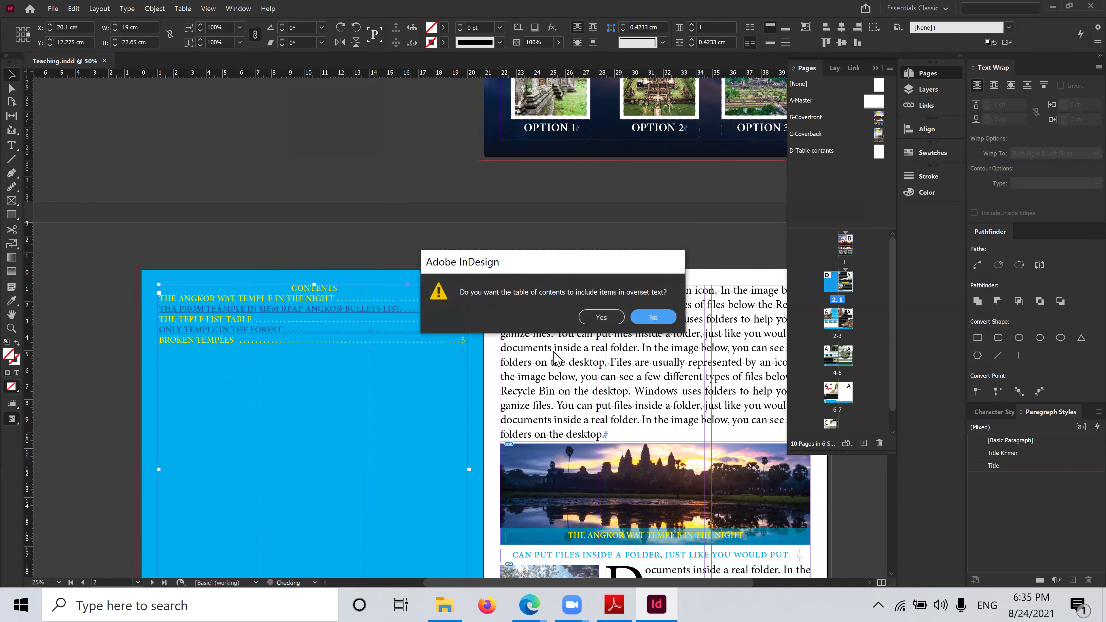
{"action": "left_click", "coordinate": [601, 317]}
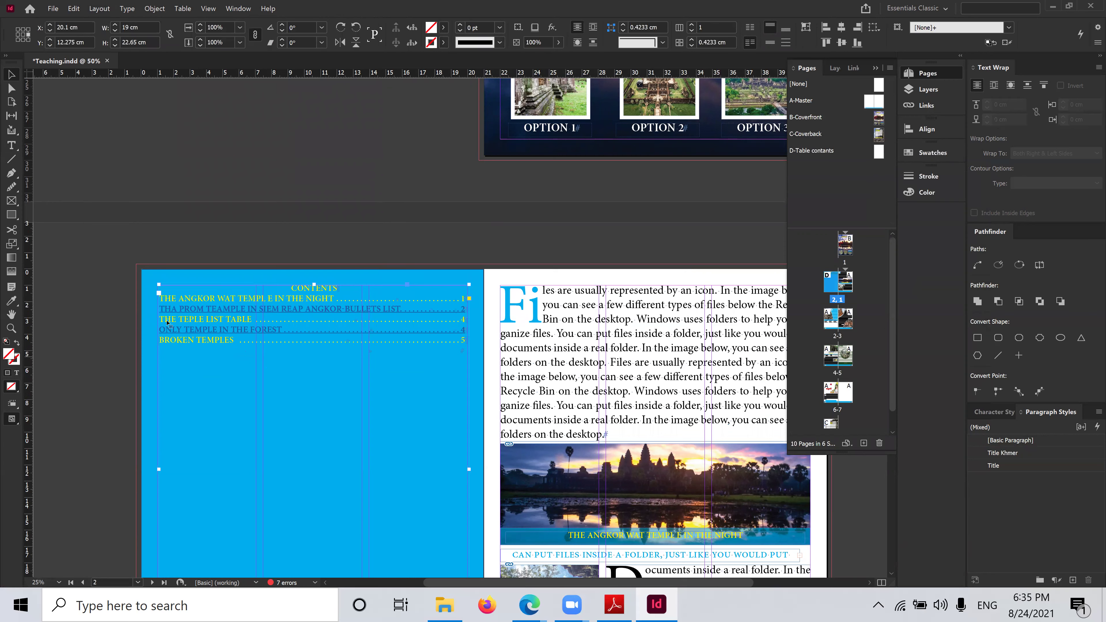
{"action": "left_click", "coordinate": [121, 319]}
Examine the table of contents entries alongside the facing page 1 and the cover page above
{"action": "scroll", "coordinate": [117, 342], "scroll_direction": "down", "scroll_amount": 3}
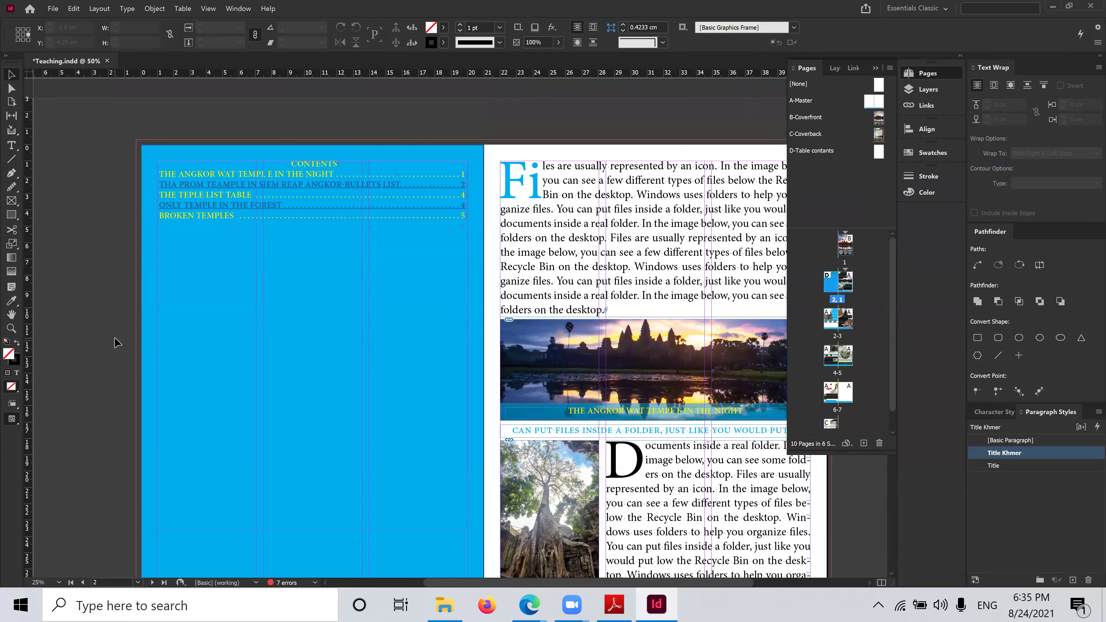
{"action": "scroll", "coordinate": [116, 300], "scroll_direction": "up", "scroll_amount": 2}
{"action": "scroll", "coordinate": [107, 297], "scroll_direction": "down", "scroll_amount": 1}
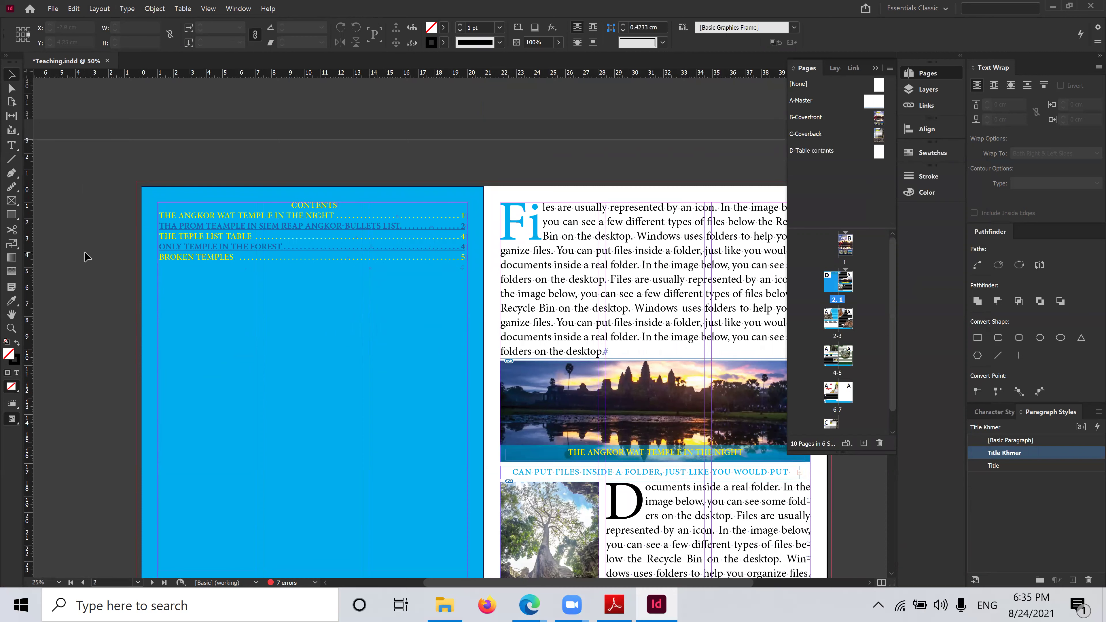
{"action": "left_click", "coordinate": [876, 67]}
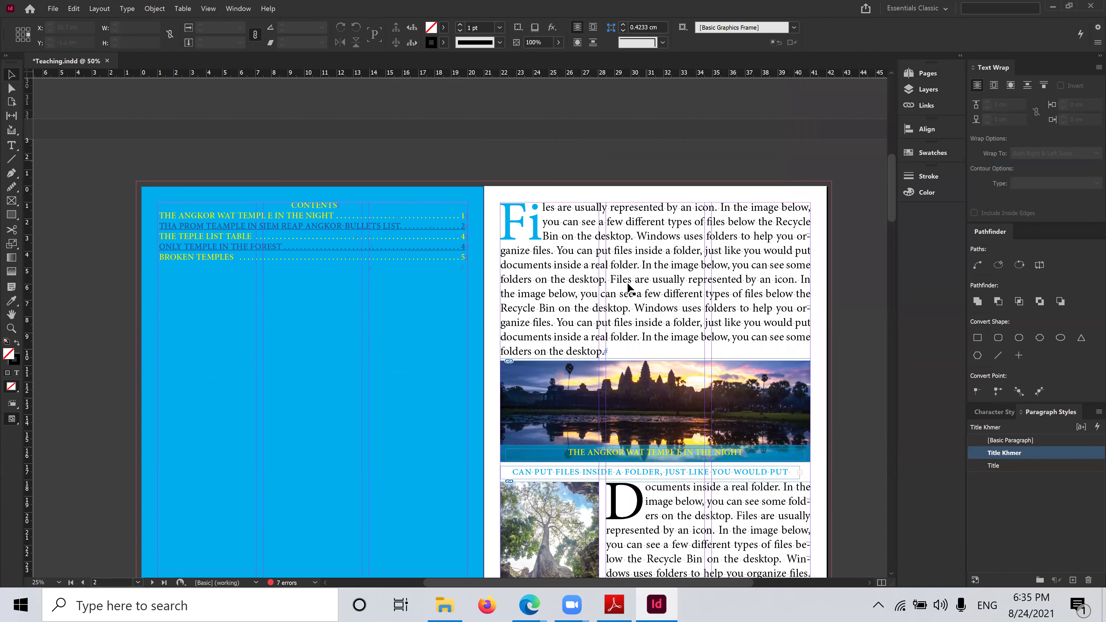
{"action": "scroll", "coordinate": [629, 288], "scroll_direction": "down", "scroll_amount": 9}
{"action": "scroll", "coordinate": [630, 288], "scroll_direction": "up", "scroll_amount": 5}
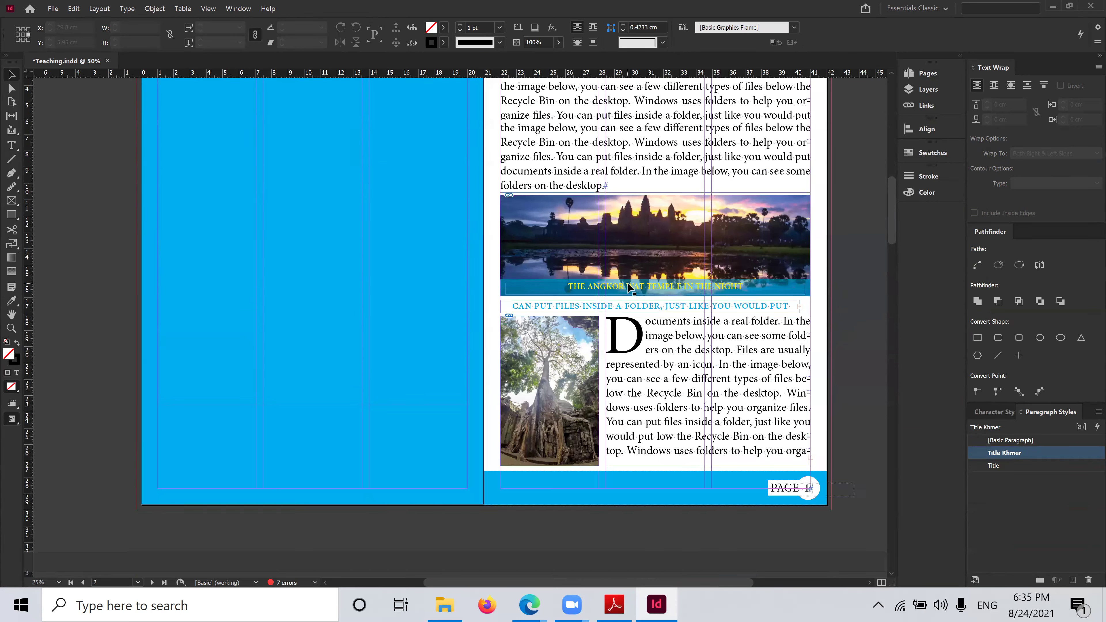
{"action": "scroll", "coordinate": [629, 288], "scroll_direction": "up", "scroll_amount": 3}
{"action": "scroll", "coordinate": [579, 286], "scroll_direction": "up", "scroll_amount": 3}
{"action": "scroll", "coordinate": [569, 286], "scroll_direction": "down", "scroll_amount": 4}
{"action": "scroll", "coordinate": [568, 286], "scroll_direction": "down", "scroll_amount": 5}
{"action": "scroll", "coordinate": [569, 286], "scroll_direction": "up", "scroll_amount": 4}
{"action": "scroll", "coordinate": [291, 263], "scroll_direction": "up", "scroll_amount": 3}
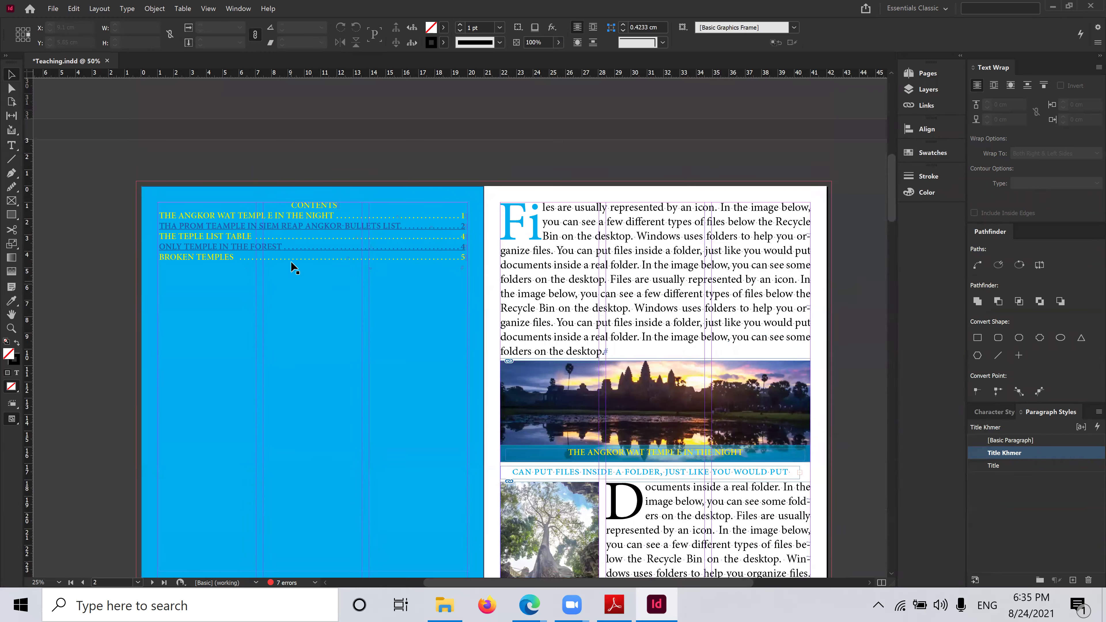
{"action": "left_click", "coordinate": [274, 311]}
{"action": "left_click", "coordinate": [88, 177]}
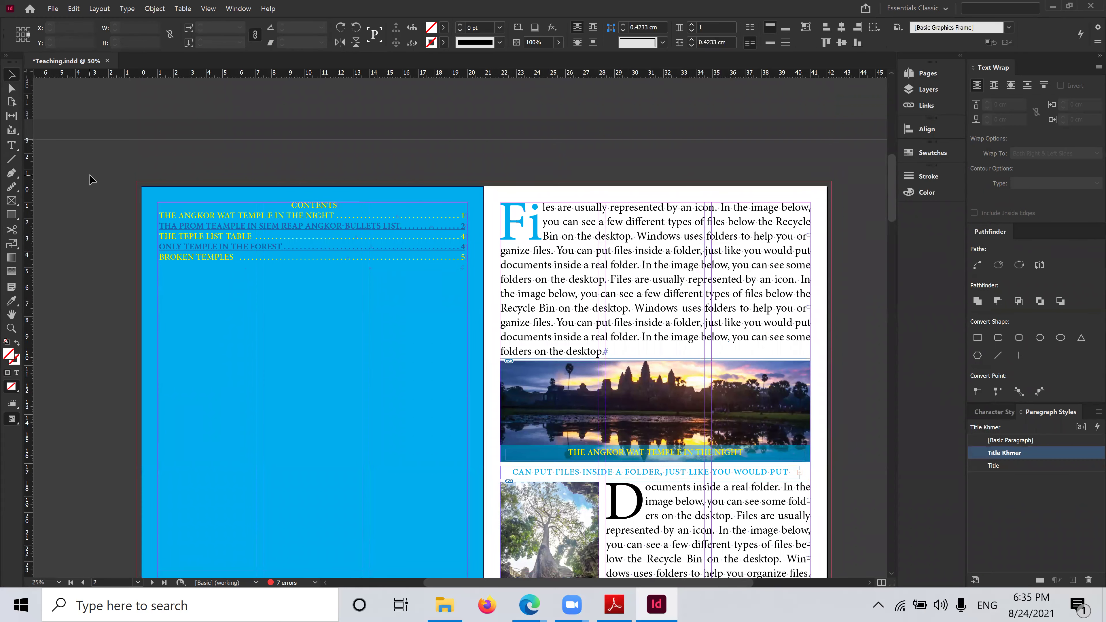
{"action": "left_click", "coordinate": [366, 334]}
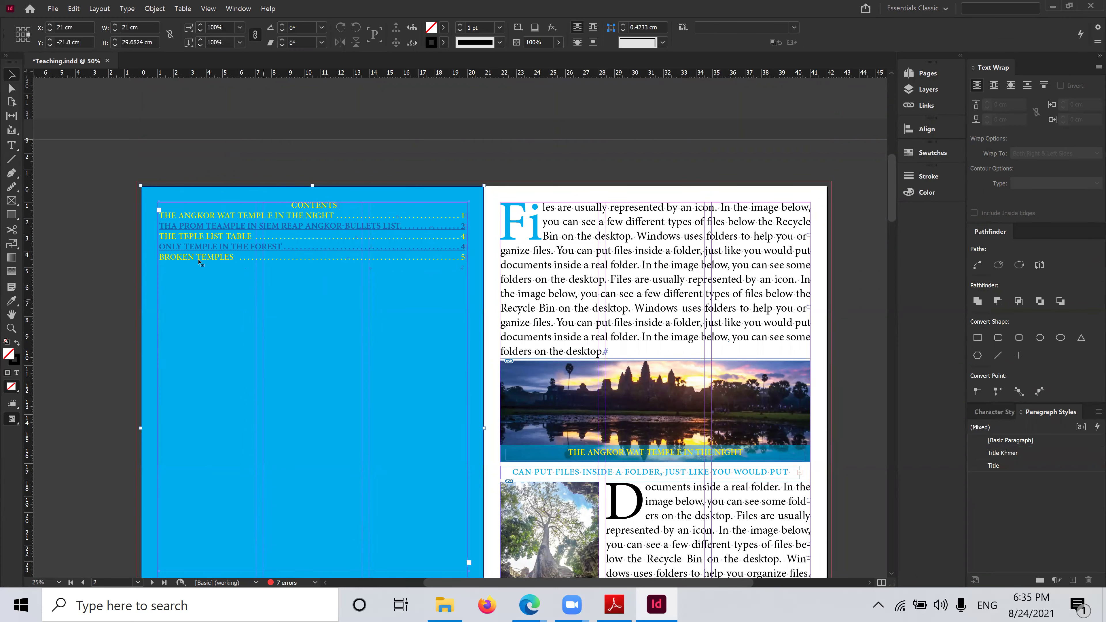
{"action": "left_click", "coordinate": [112, 201]}
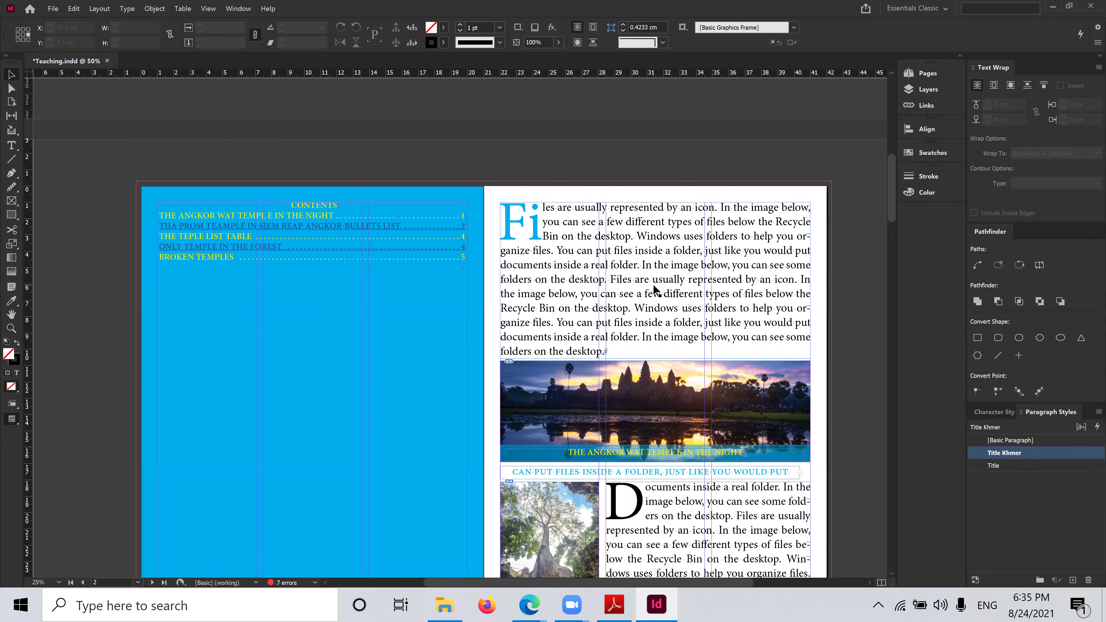
{"action": "scroll", "coordinate": [656, 290], "scroll_direction": "up", "scroll_amount": 10}
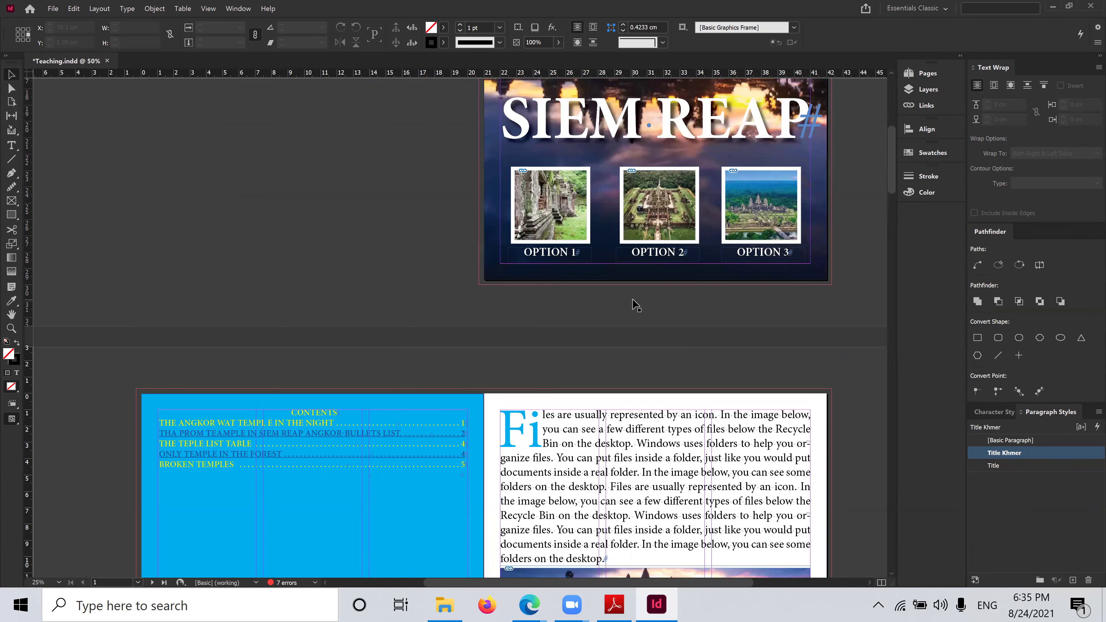
{"action": "scroll", "coordinate": [633, 303], "scroll_direction": "down", "scroll_amount": 6}
{"action": "scroll", "coordinate": [633, 299], "scroll_direction": "down", "scroll_amount": 3}
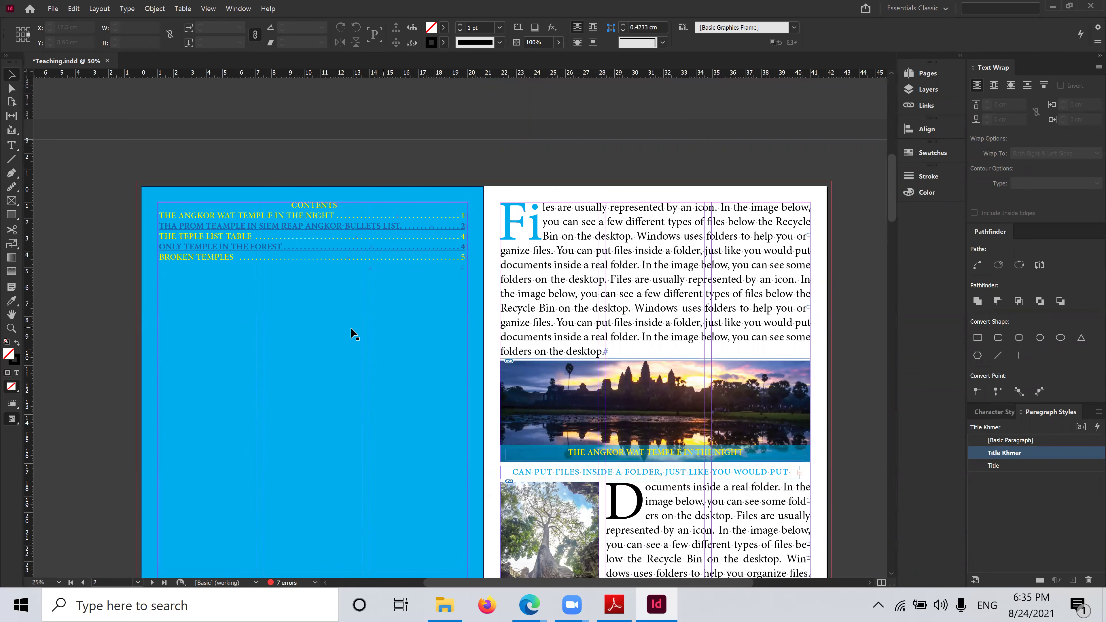
{"action": "scroll", "coordinate": [711, 337], "scroll_direction": "down", "scroll_amount": 2}
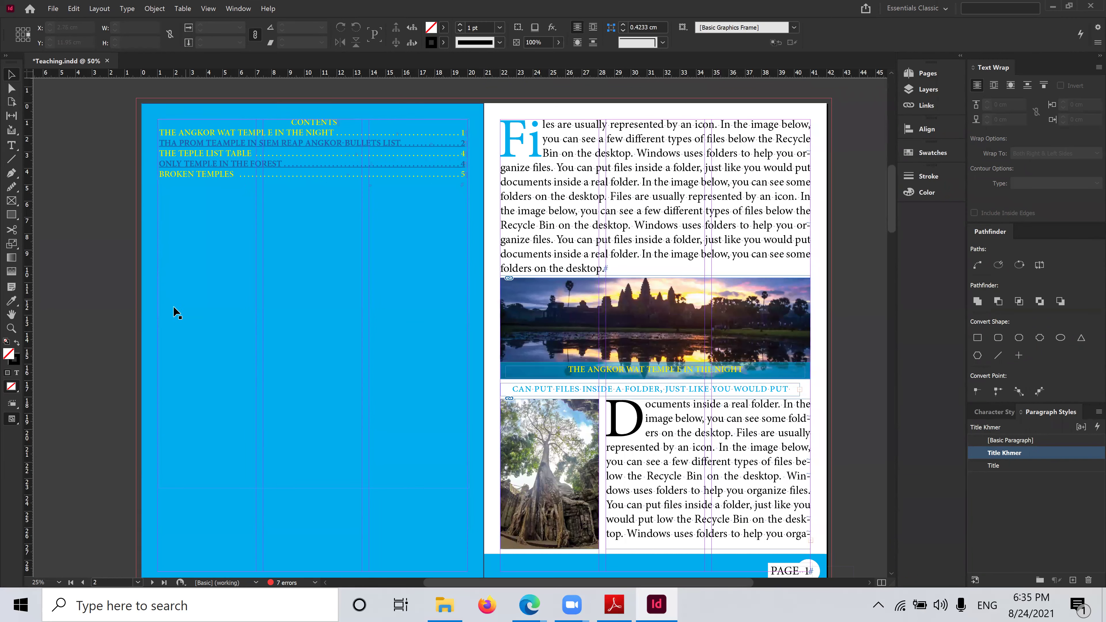
{"action": "scroll", "coordinate": [305, 314], "scroll_direction": "up", "scroll_amount": 2}
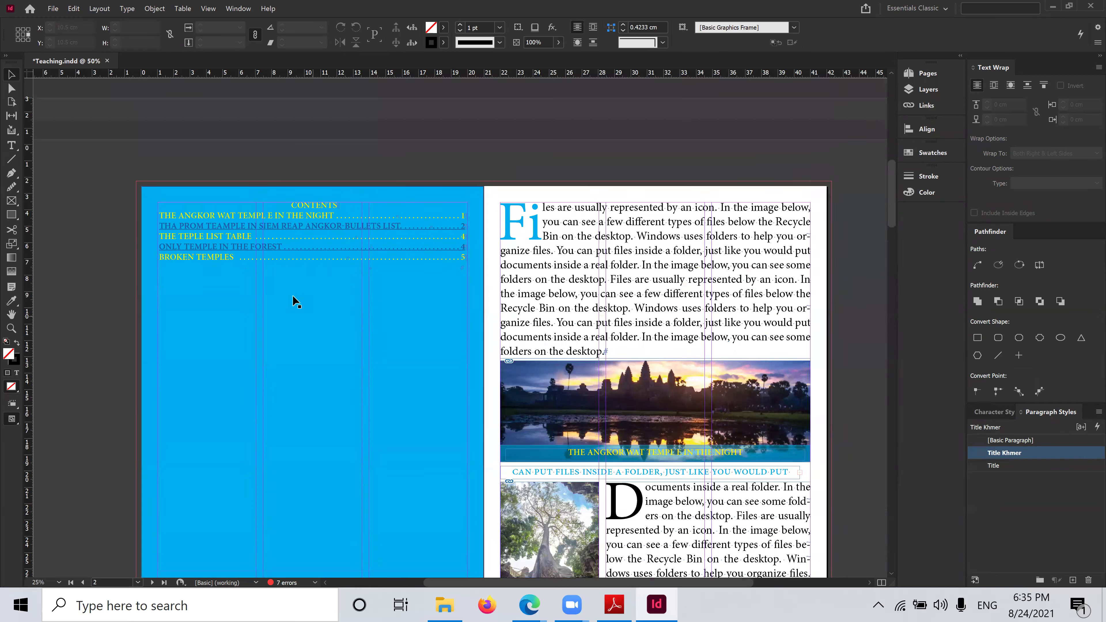
{"action": "left_click", "coordinate": [286, 248]}
{"action": "left_click", "coordinate": [847, 305]}
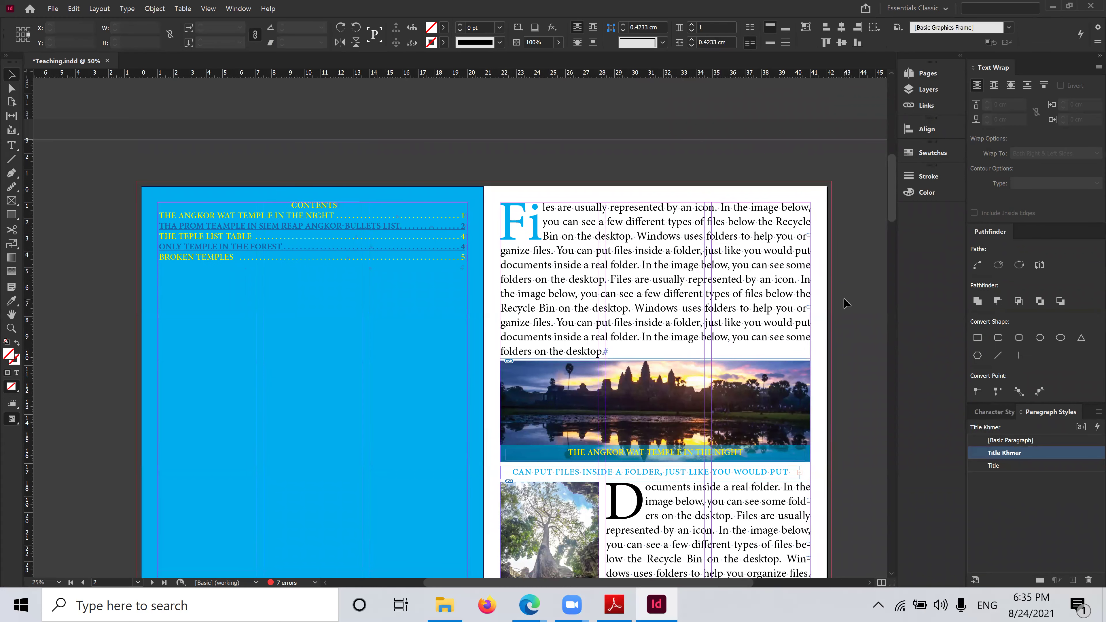
Switch the workspace from Essentials Classic to Advanced
{"action": "left_click", "coordinate": [926, 73]}
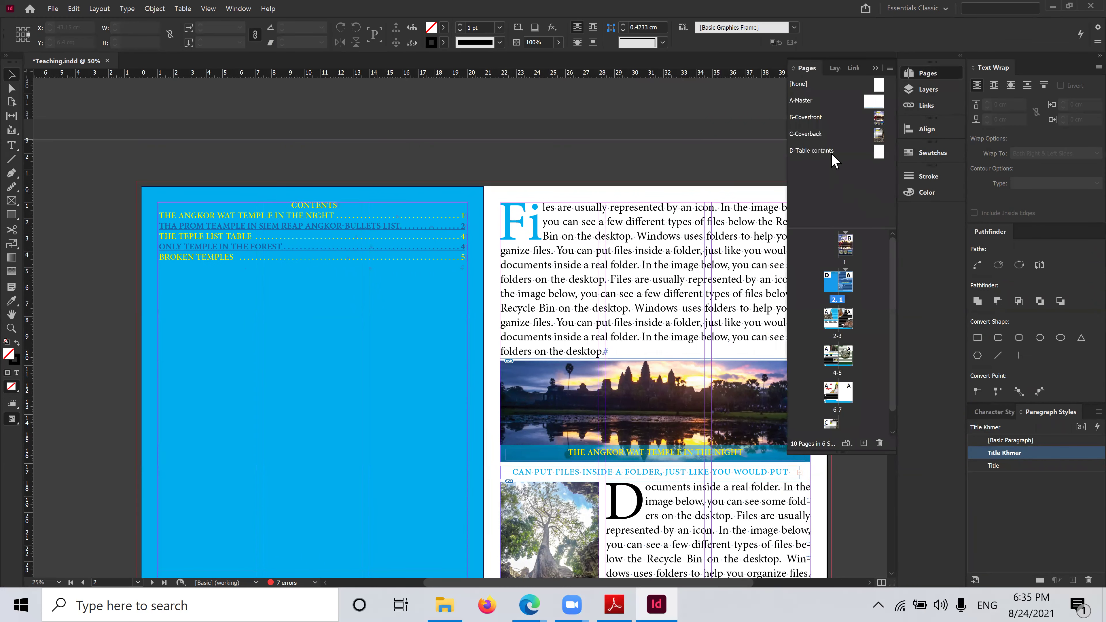
{"action": "left_click", "coordinate": [869, 101]}
{"action": "left_click", "coordinate": [251, 9]}
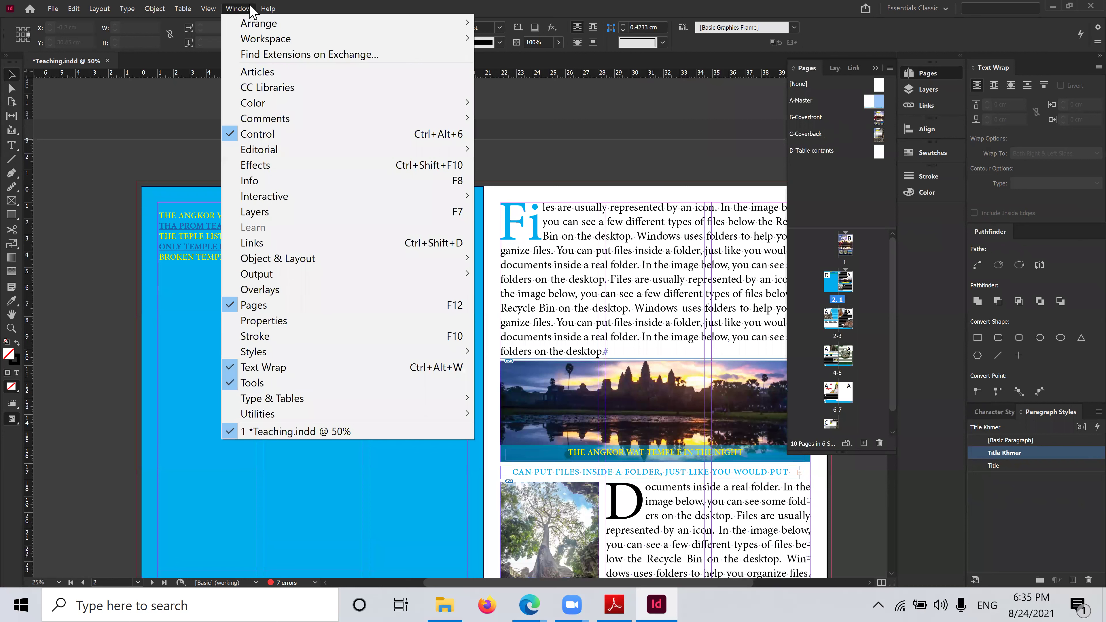
{"action": "mouse_move", "coordinate": [268, 9]}
{"action": "left_click", "coordinate": [944, 13]}
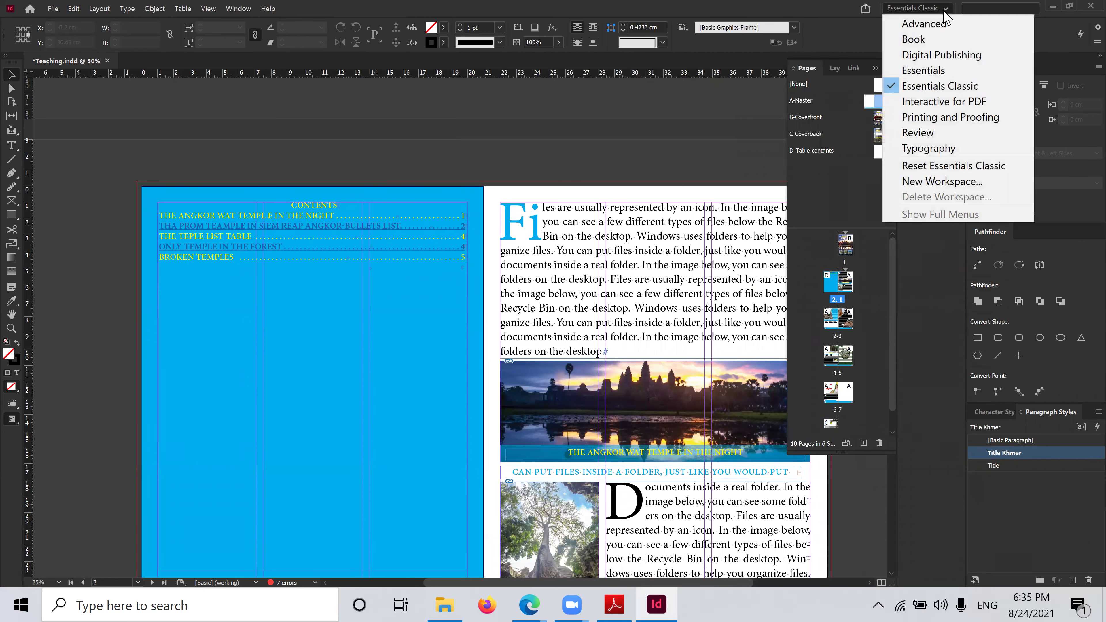
{"action": "left_click", "coordinate": [953, 165]}
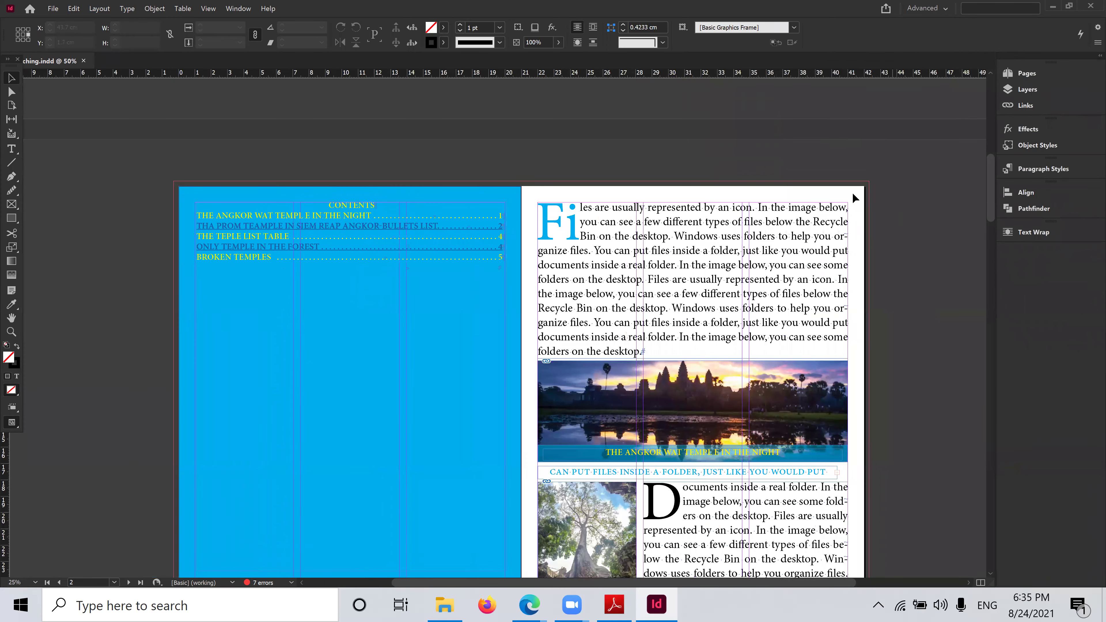
Show the document's pages and look through the master pages, selecting A-Master and then D-Table contants
{"action": "left_click", "coordinate": [1027, 74]}
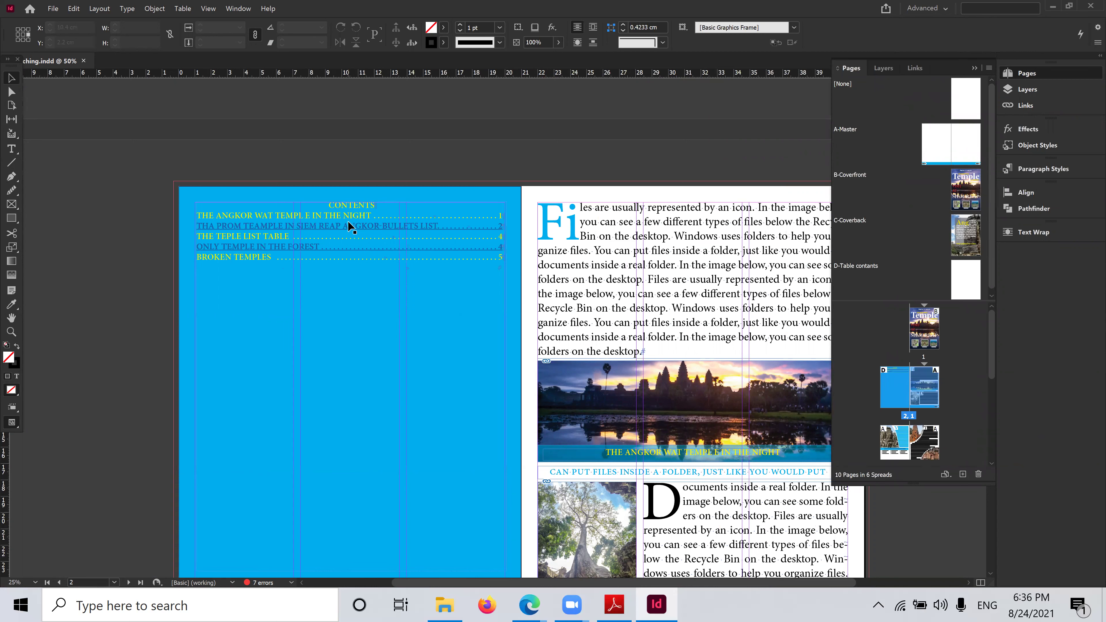
{"action": "left_click", "coordinate": [938, 144]}
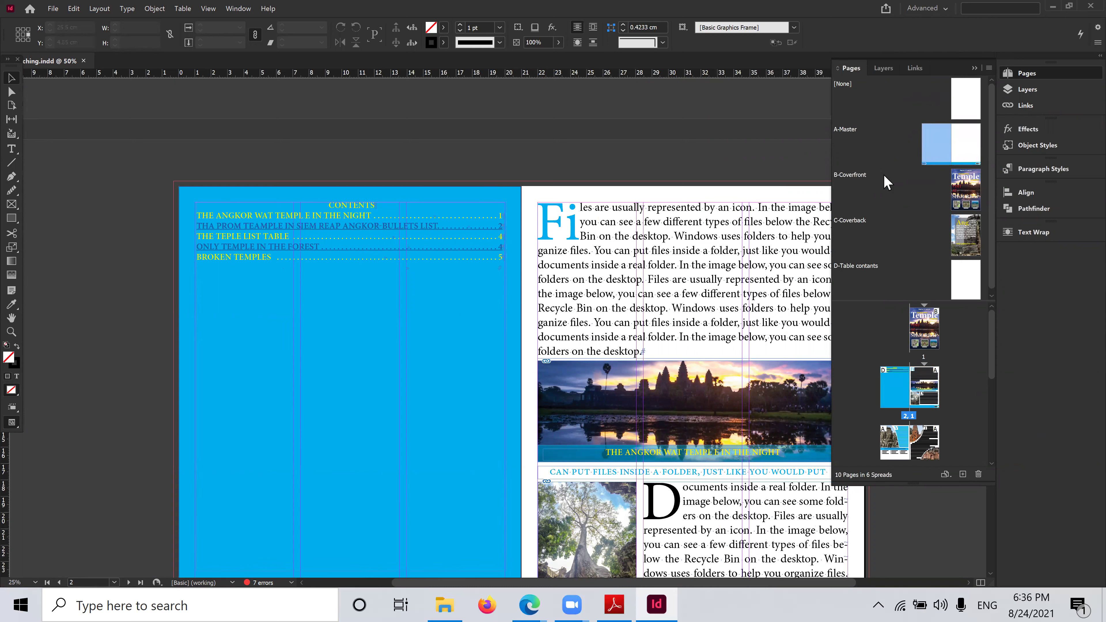
{"action": "left_click", "coordinate": [973, 155]}
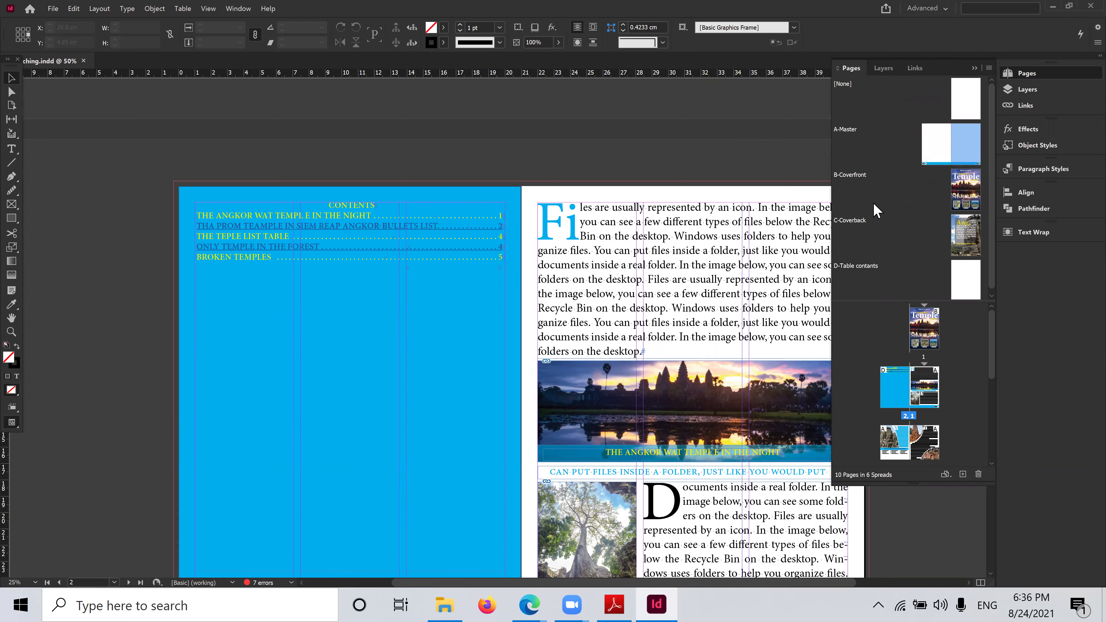
{"action": "left_click", "coordinate": [864, 284]}
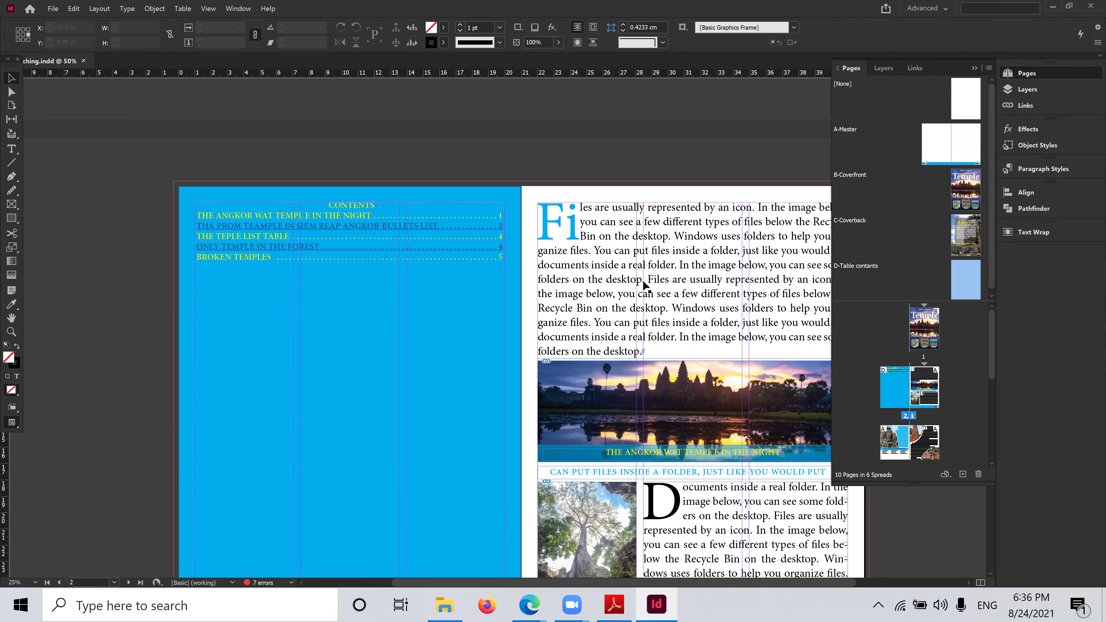
Inspect the contents text frame and the opening body text frame on page 1 by selecting each in turn
{"action": "scroll", "coordinate": [407, 307], "scroll_direction": "down", "scroll_amount": 3}
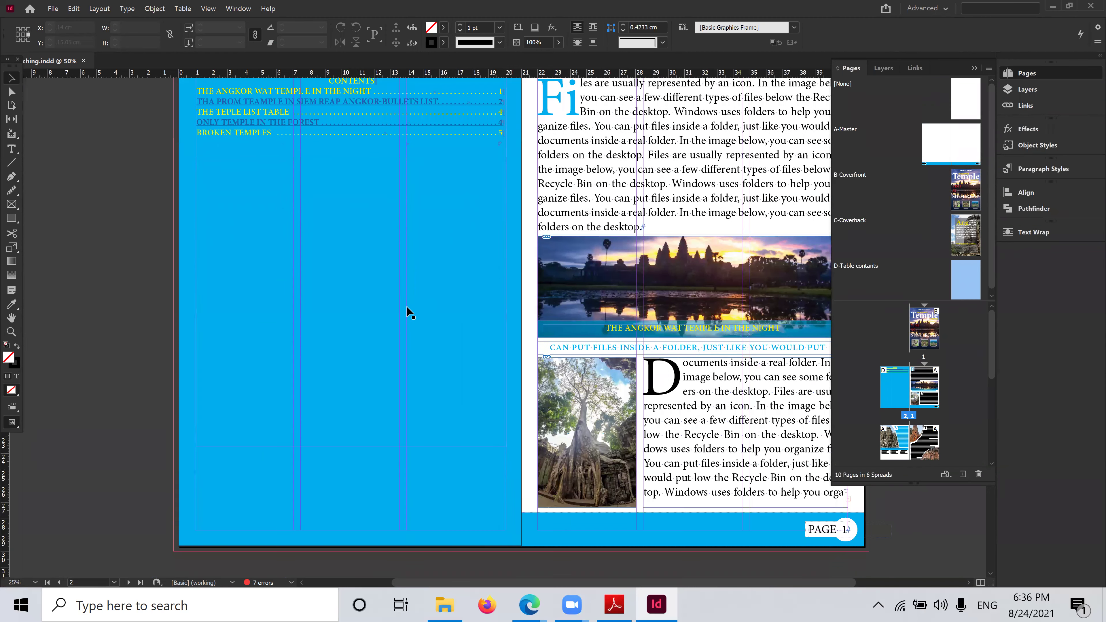
{"action": "scroll", "coordinate": [408, 307], "scroll_direction": "up", "scroll_amount": 3}
{"action": "left_click", "coordinate": [291, 228]}
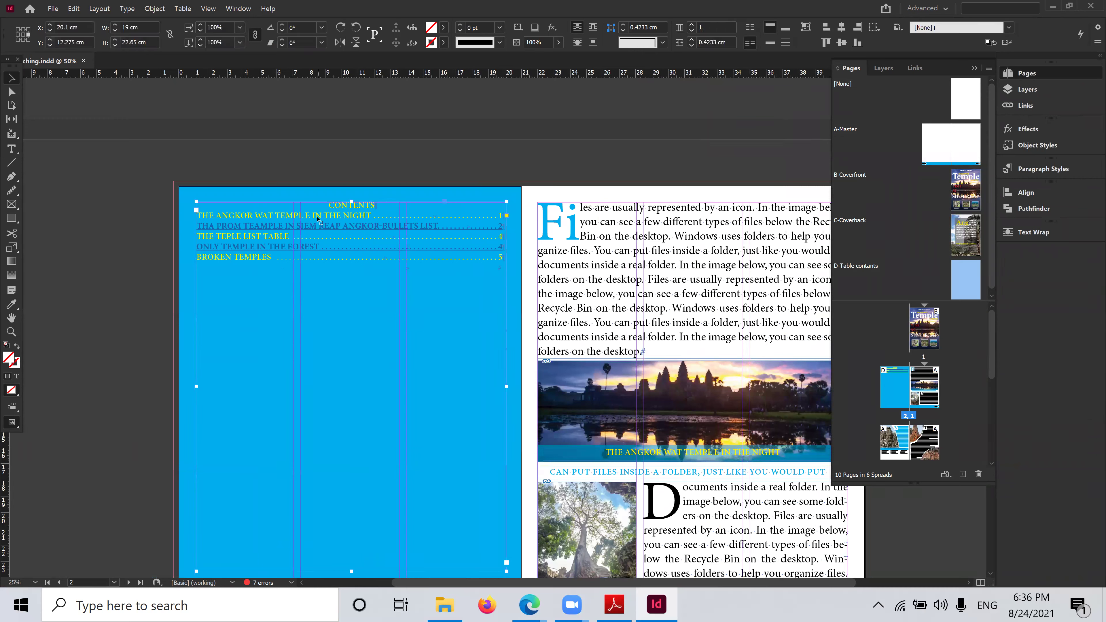
{"action": "left_click", "coordinate": [677, 244]}
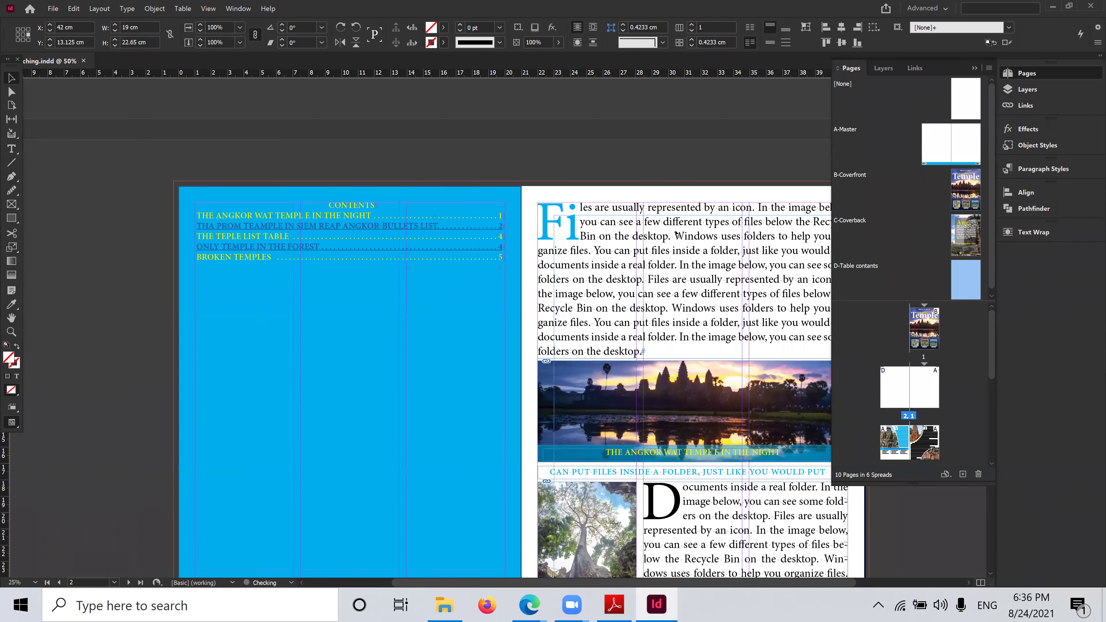
Delete page 2 with its blue background from the document, accepting that the page contains objects
{"action": "left_click", "coordinate": [327, 274]}
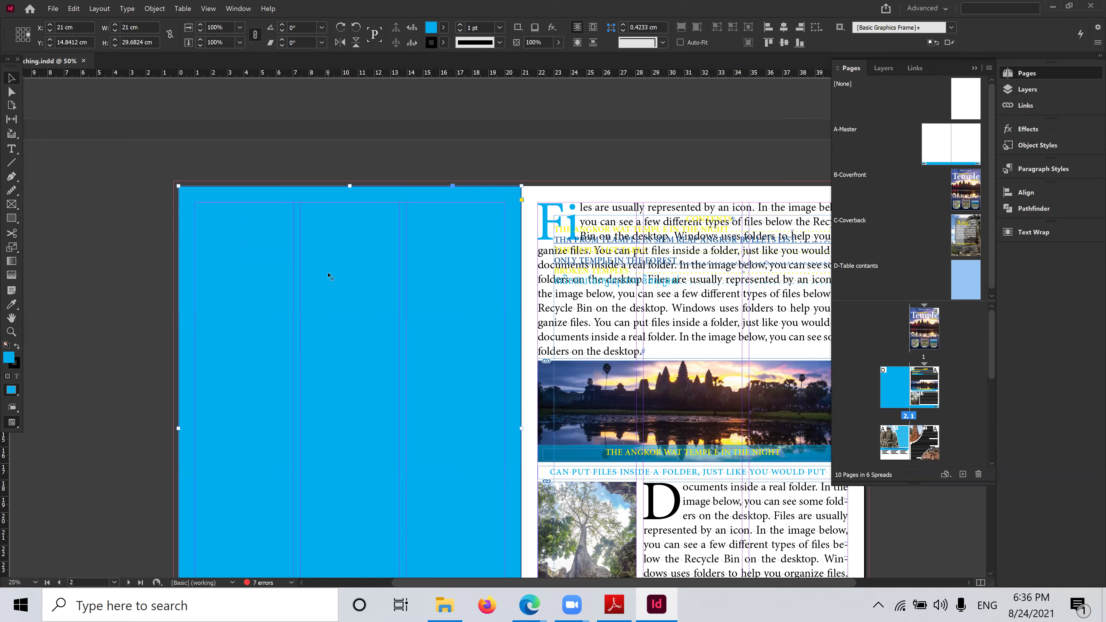
{"action": "scroll", "coordinate": [327, 274], "scroll_direction": "down", "scroll_amount": 4}
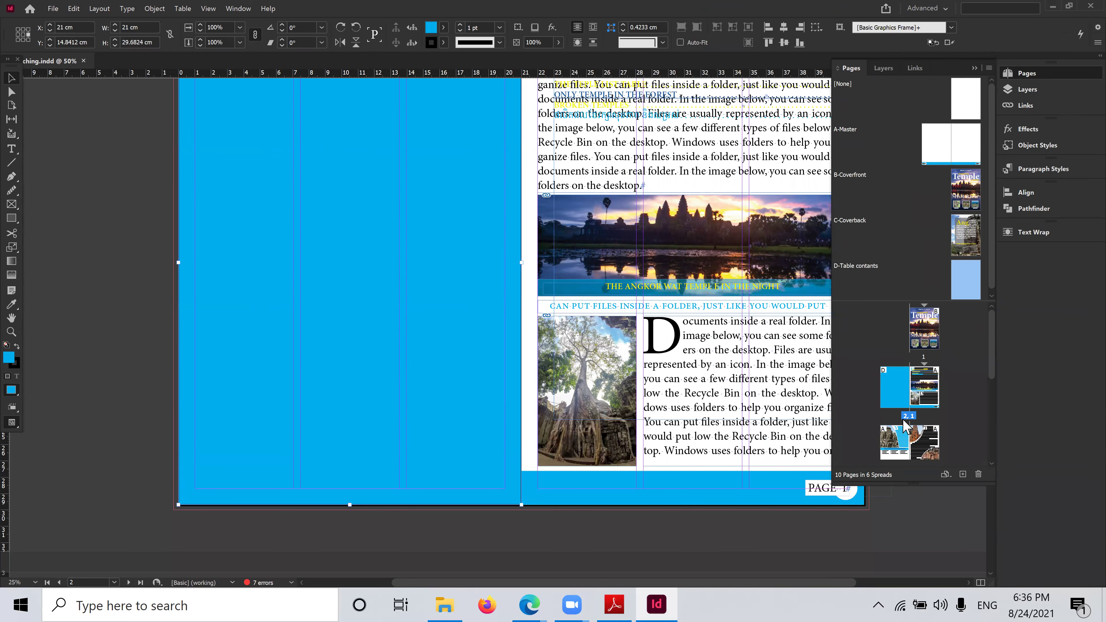
{"action": "right_click", "coordinate": [886, 387]}
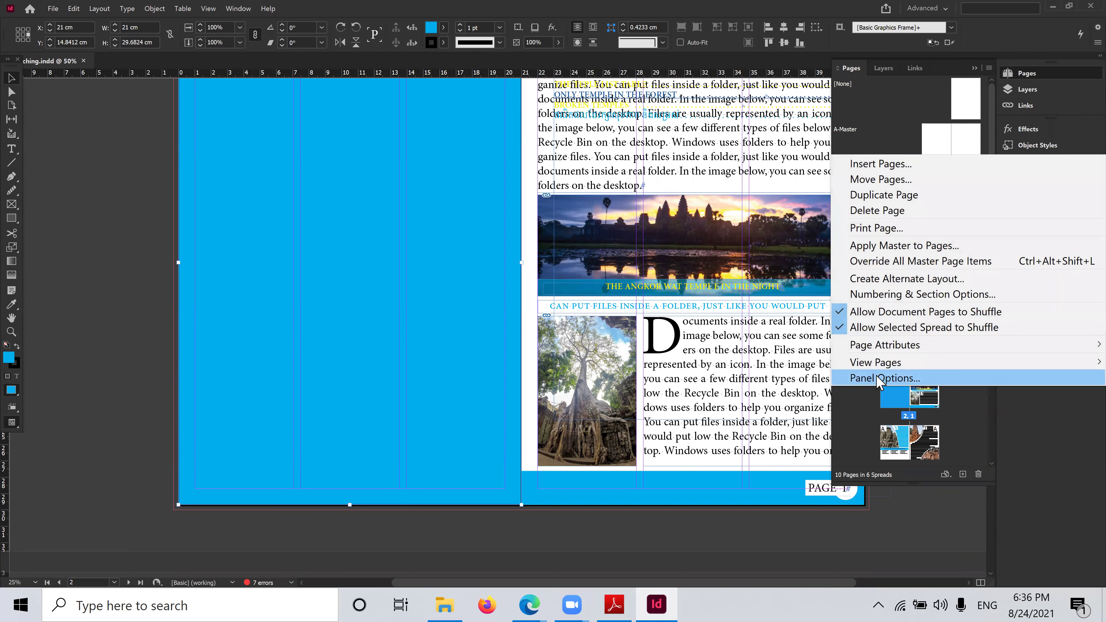
{"action": "left_click", "coordinate": [886, 213]}
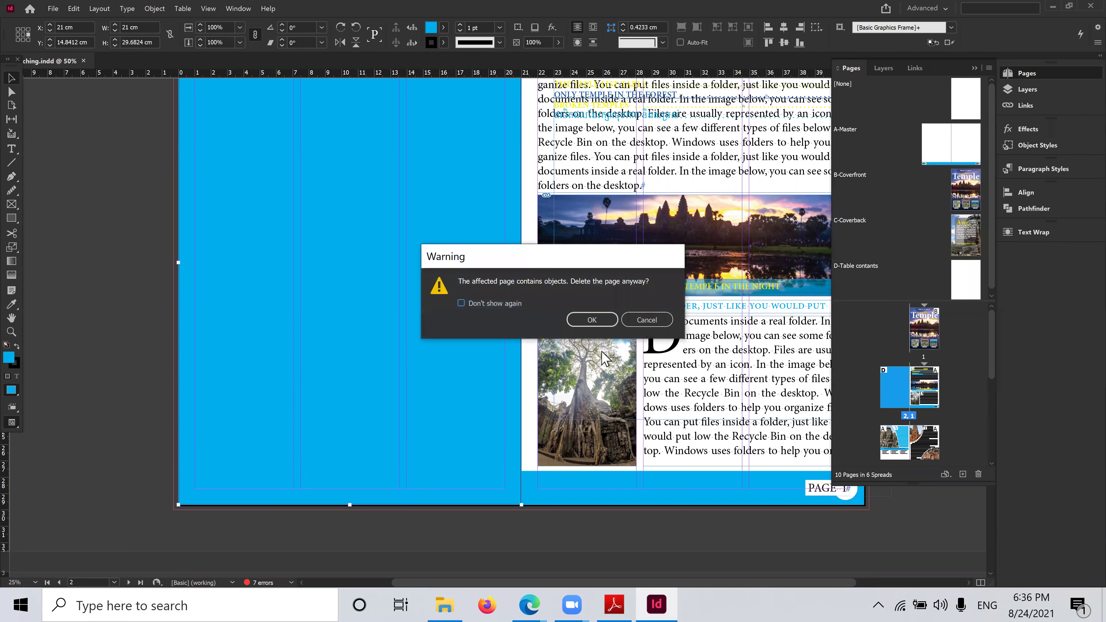
{"action": "left_click", "coordinate": [601, 323]}
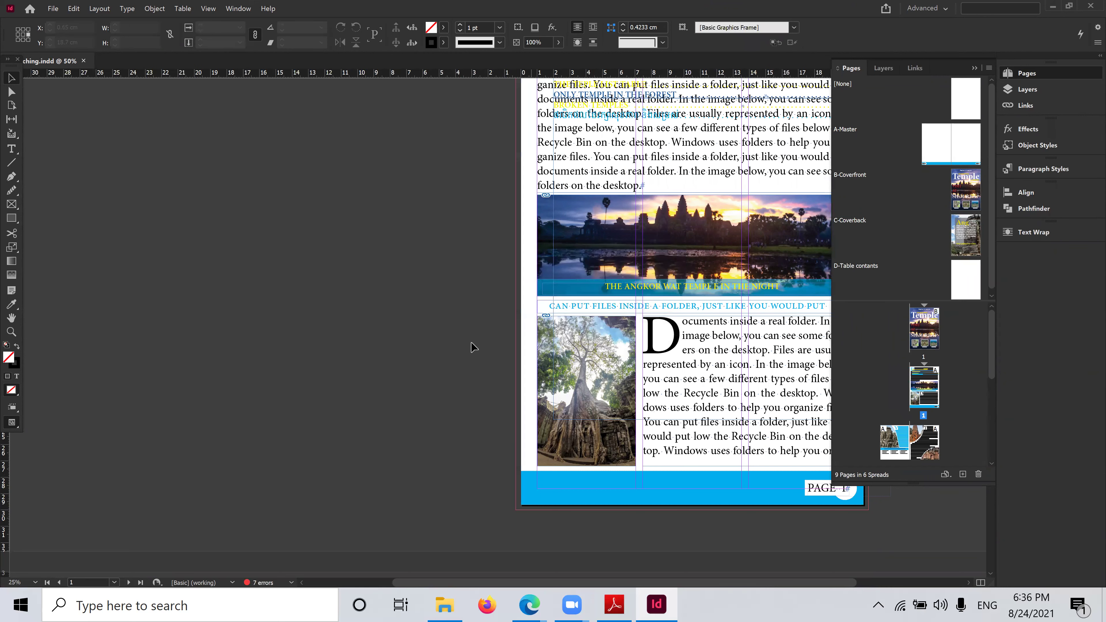
Look over the cover and page 1 with its overlapping contents text, and check the D-Table contants master
{"action": "scroll", "coordinate": [654, 327], "scroll_direction": "up", "scroll_amount": 8}
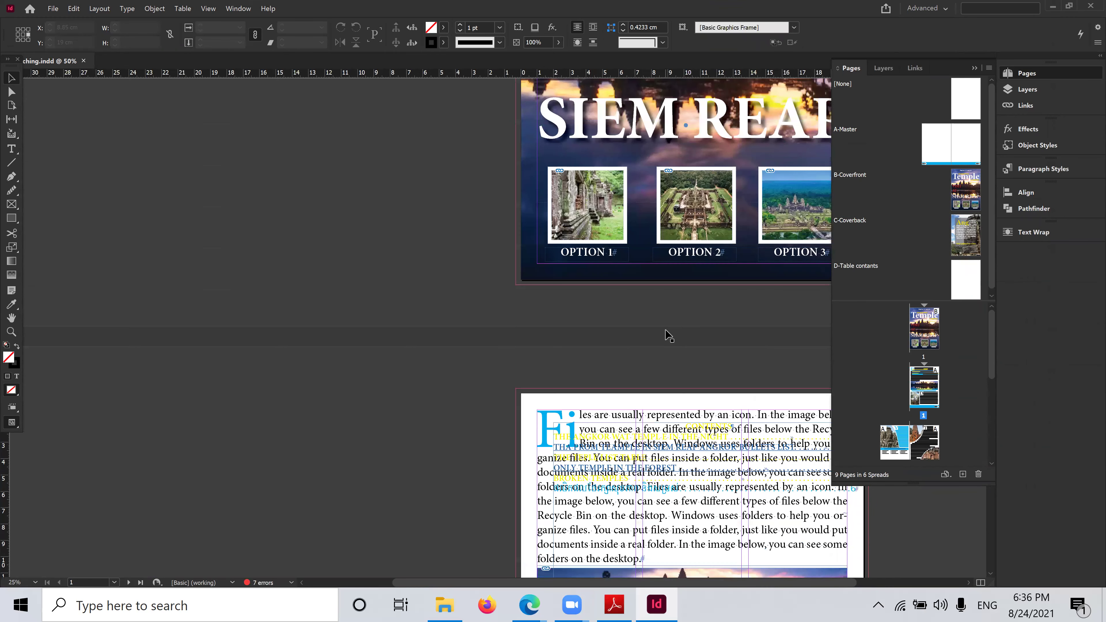
{"action": "left_click_drag", "start_coordinate": [608, 296], "coordinate": [242, 316]}
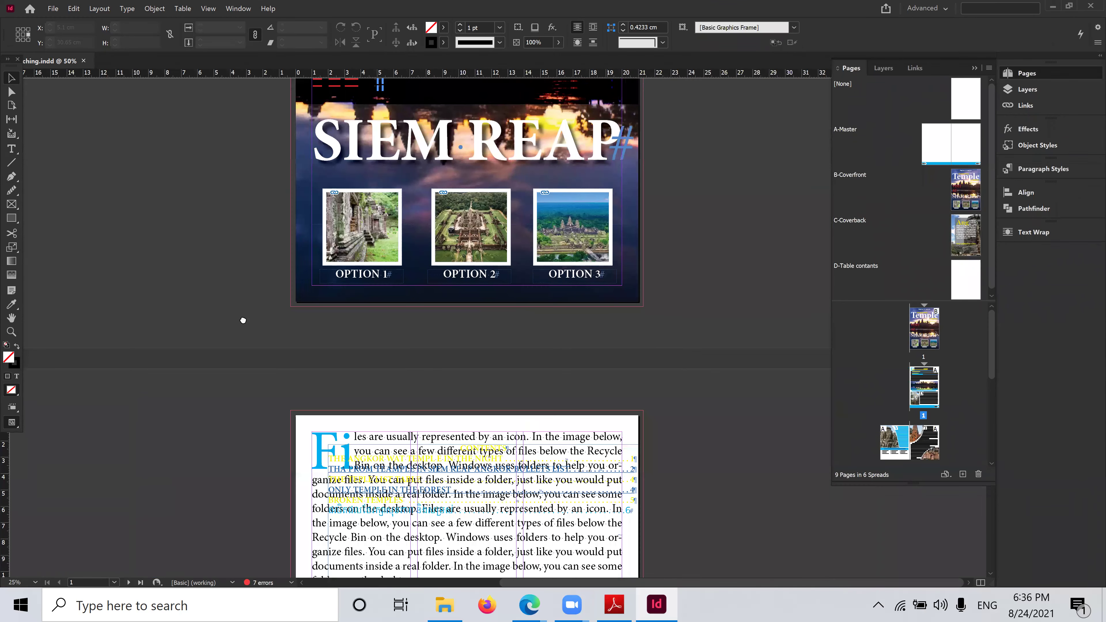
{"action": "scroll", "coordinate": [435, 305], "scroll_direction": "up", "scroll_amount": 2}
{"action": "scroll", "coordinate": [457, 289], "scroll_direction": "down", "scroll_amount": 2}
{"action": "scroll", "coordinate": [458, 288], "scroll_direction": "down", "scroll_amount": 5}
{"action": "left_click", "coordinate": [959, 279]}
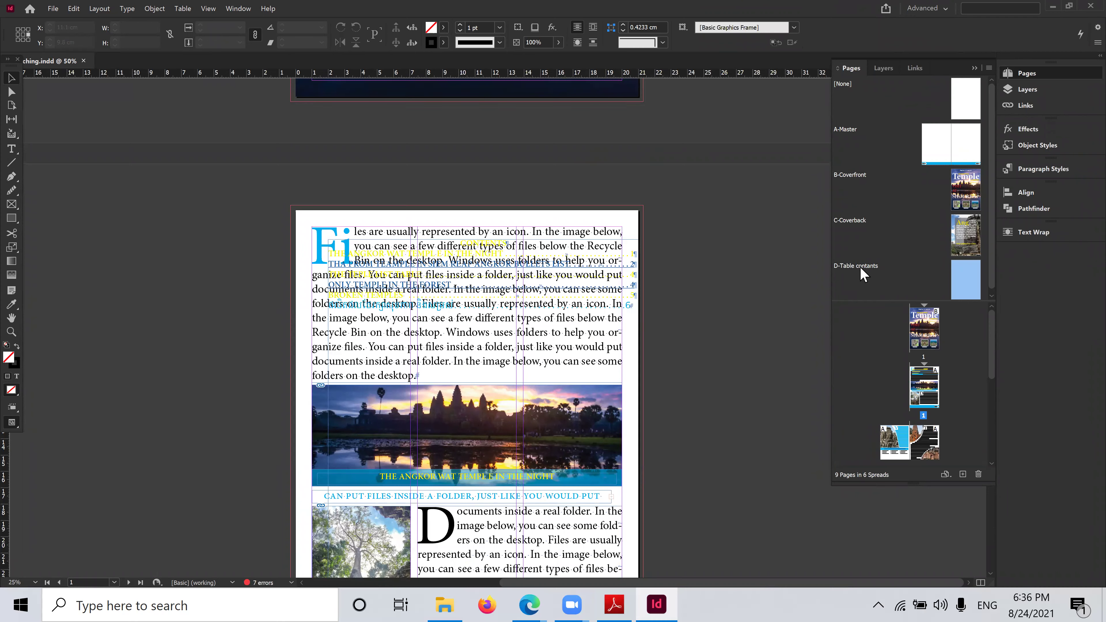
{"action": "right_click", "coordinate": [900, 280]}
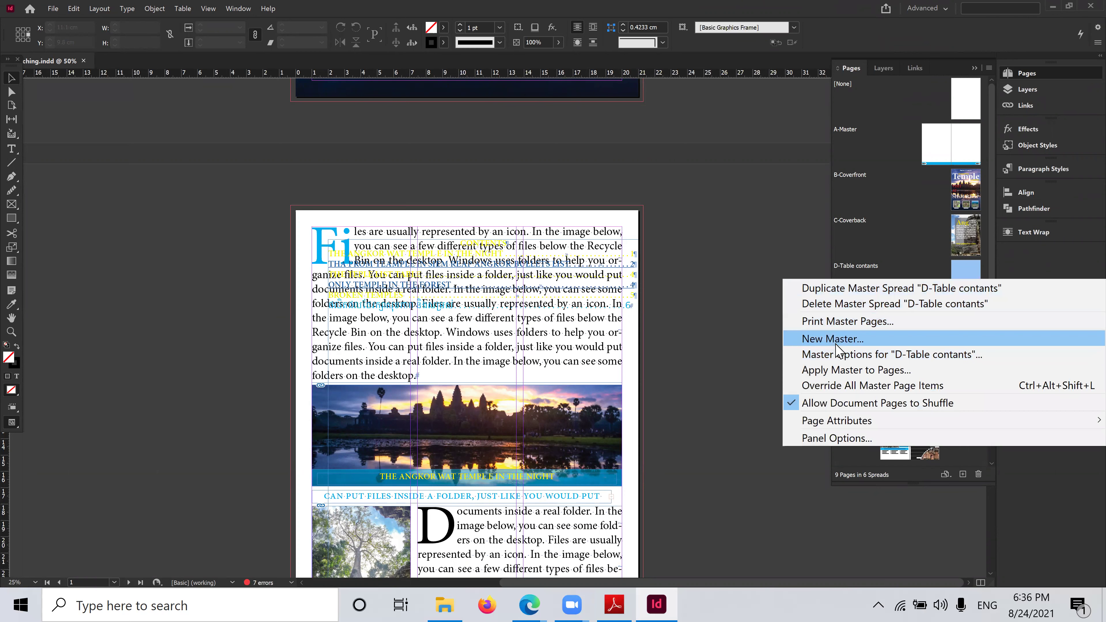
{"action": "left_click", "coordinate": [873, 290]}
{"action": "left_click", "coordinate": [848, 268]}
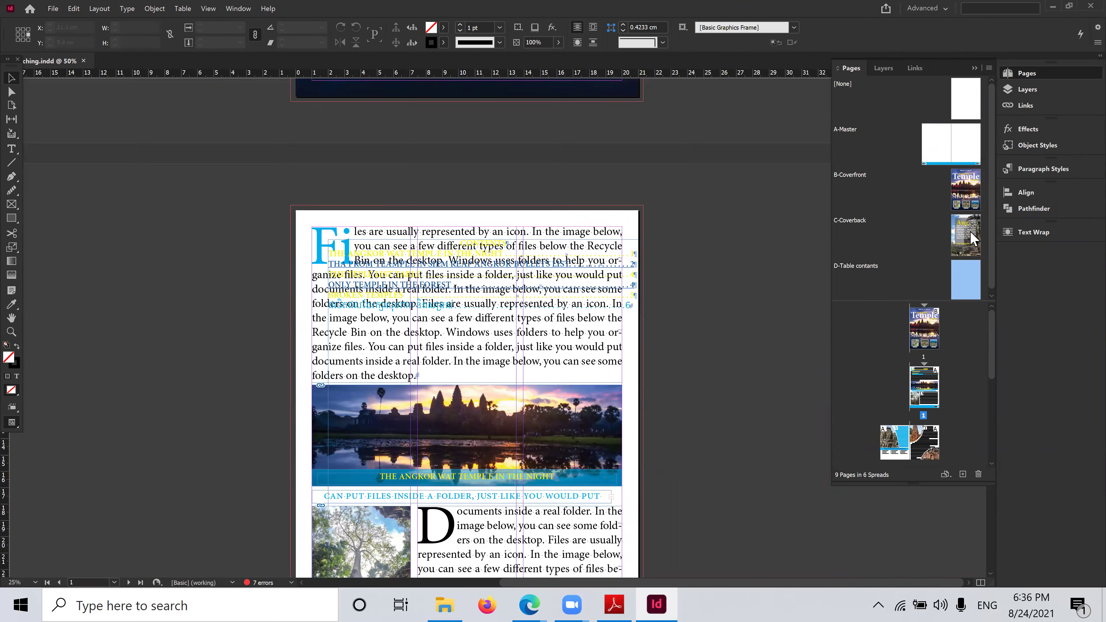
{"action": "left_click", "coordinate": [966, 279]}
{"action": "left_click", "coordinate": [966, 279]}
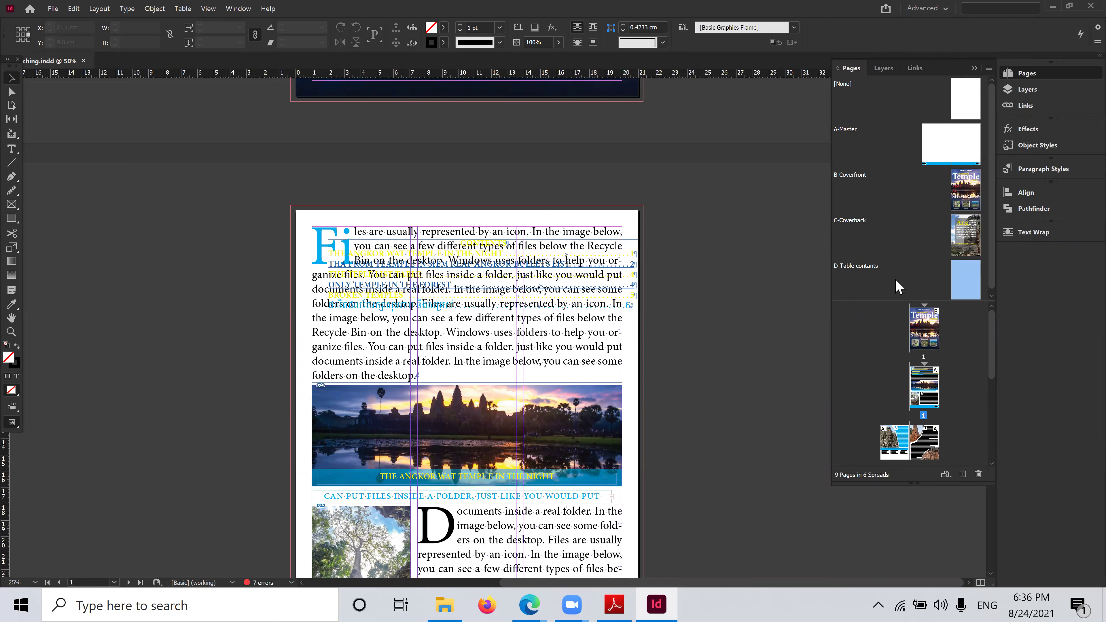
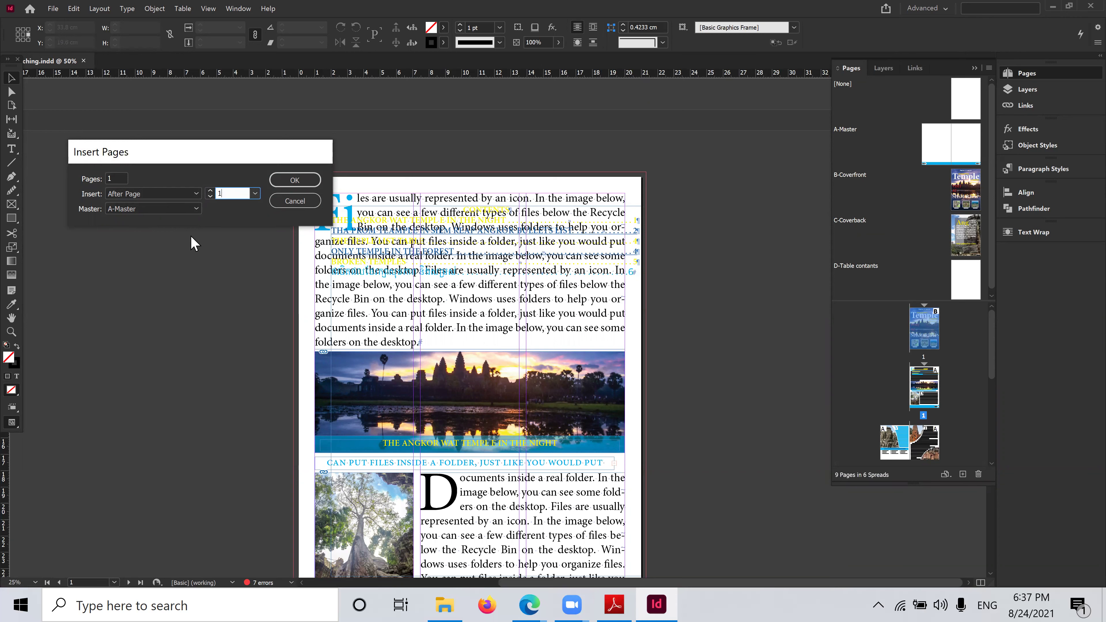
Insert one page after page 1 based on the D-Table contants master
{"action": "left_click", "coordinate": [192, 210]}
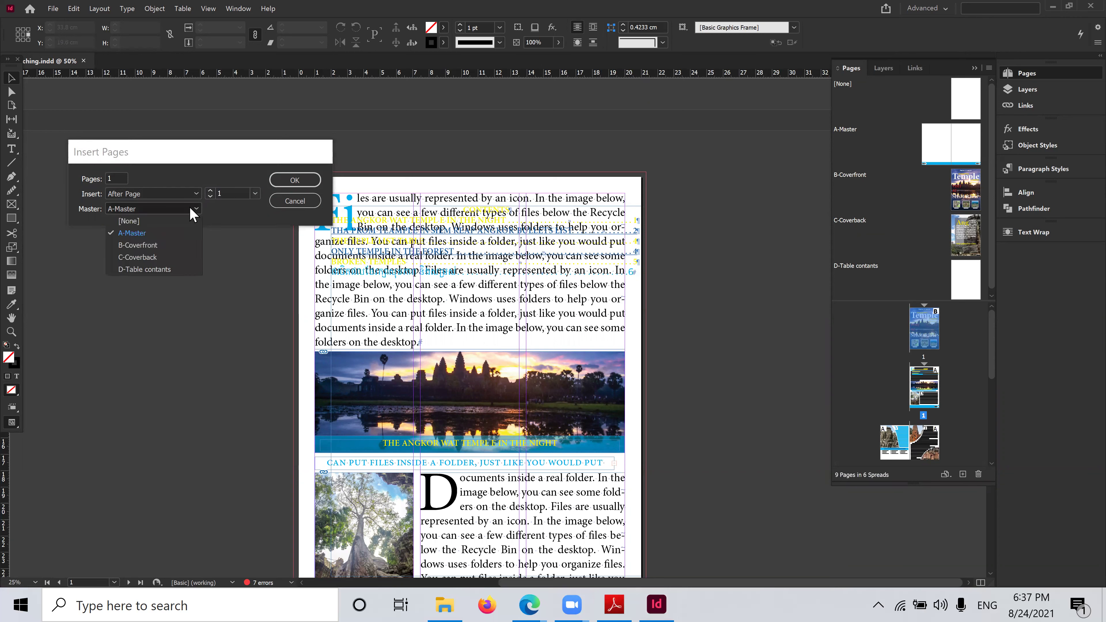
{"action": "left_click", "coordinate": [147, 270]}
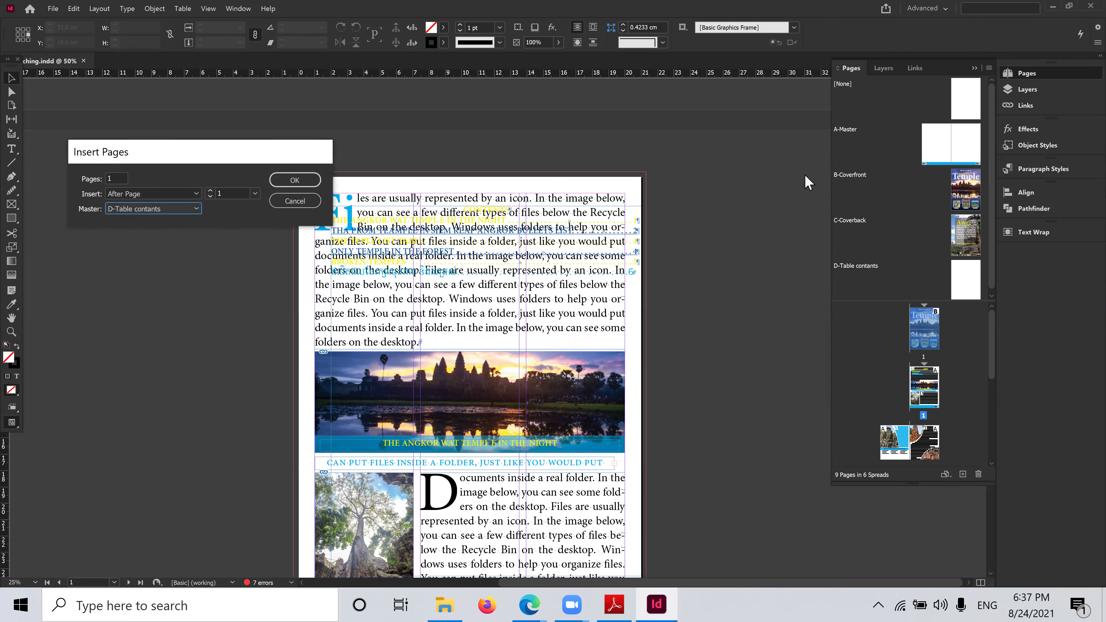
{"action": "left_click", "coordinate": [299, 185]}
{"action": "scroll", "coordinate": [518, 345], "scroll_direction": "up", "scroll_amount": 4}
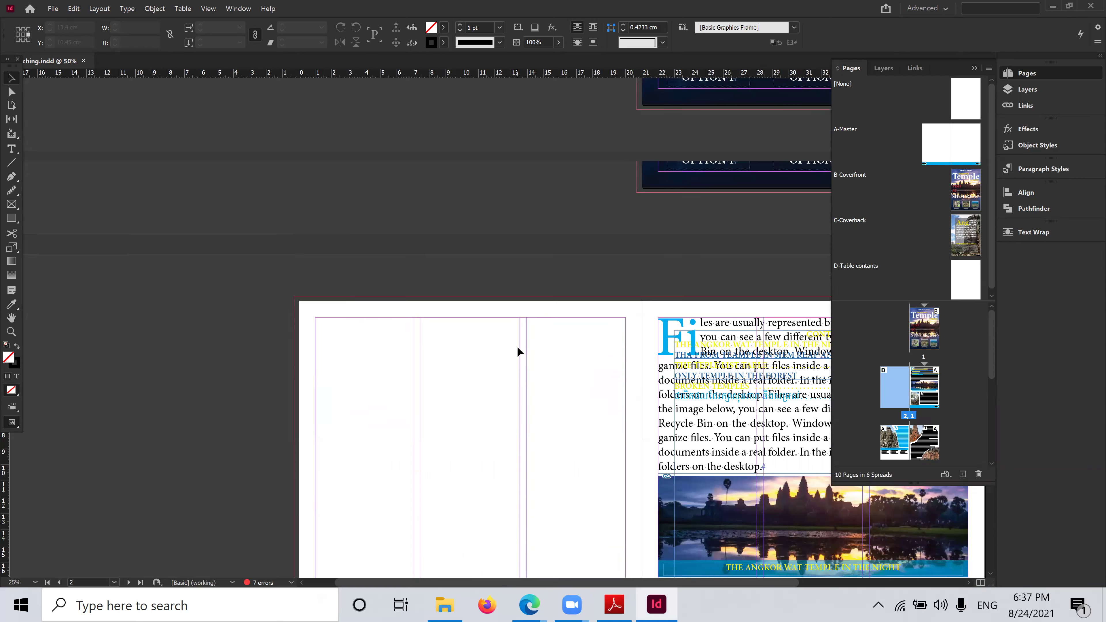
{"action": "left_click_drag", "start_coordinate": [270, 283], "coordinate": [193, 283]}
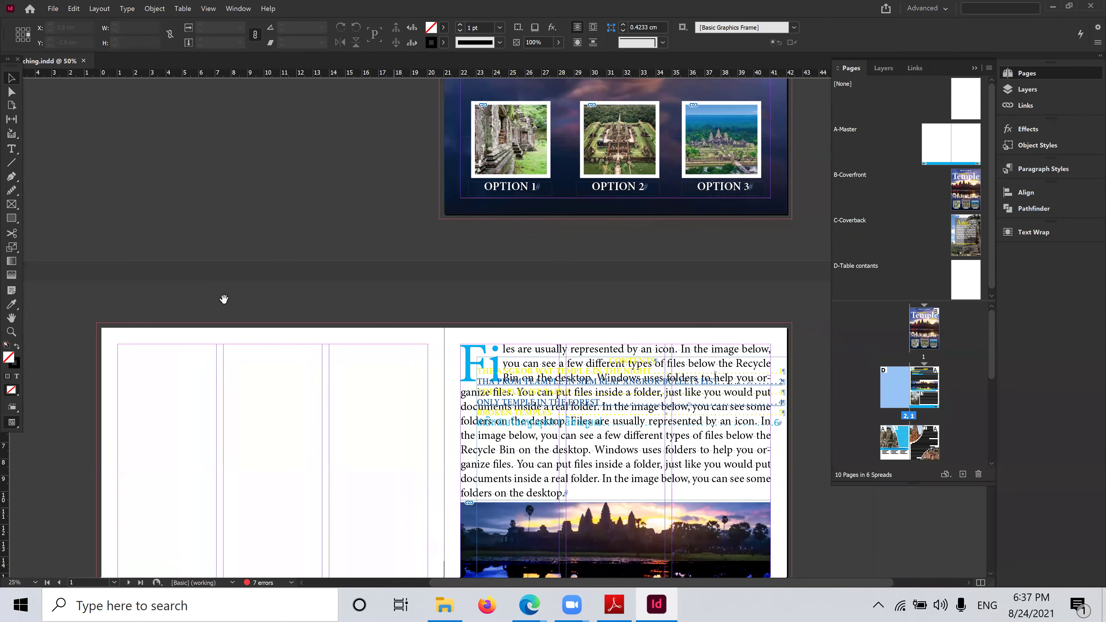
Review the blank inserted page beside page 1 and the spread of pages 2 and 3 below
{"action": "scroll", "coordinate": [414, 287], "scroll_direction": "down", "scroll_amount": 3}
{"action": "scroll", "coordinate": [523, 218], "scroll_direction": "up", "scroll_amount": 3}
{"action": "scroll", "coordinate": [424, 383], "scroll_direction": "down", "scroll_amount": 5}
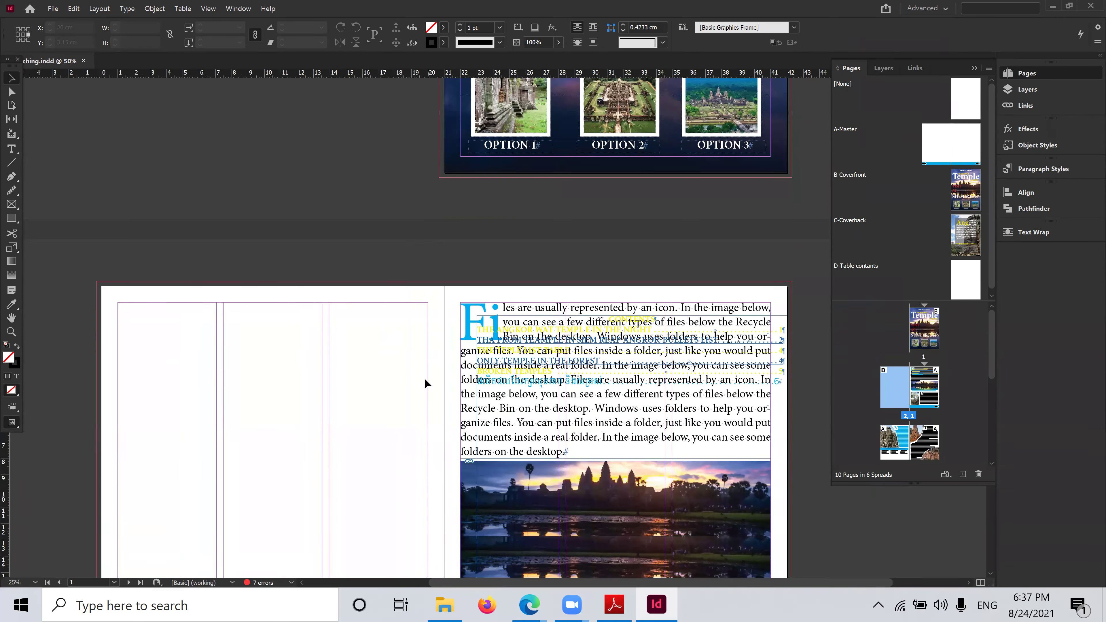
{"action": "scroll", "coordinate": [312, 370], "scroll_direction": "up", "scroll_amount": 2}
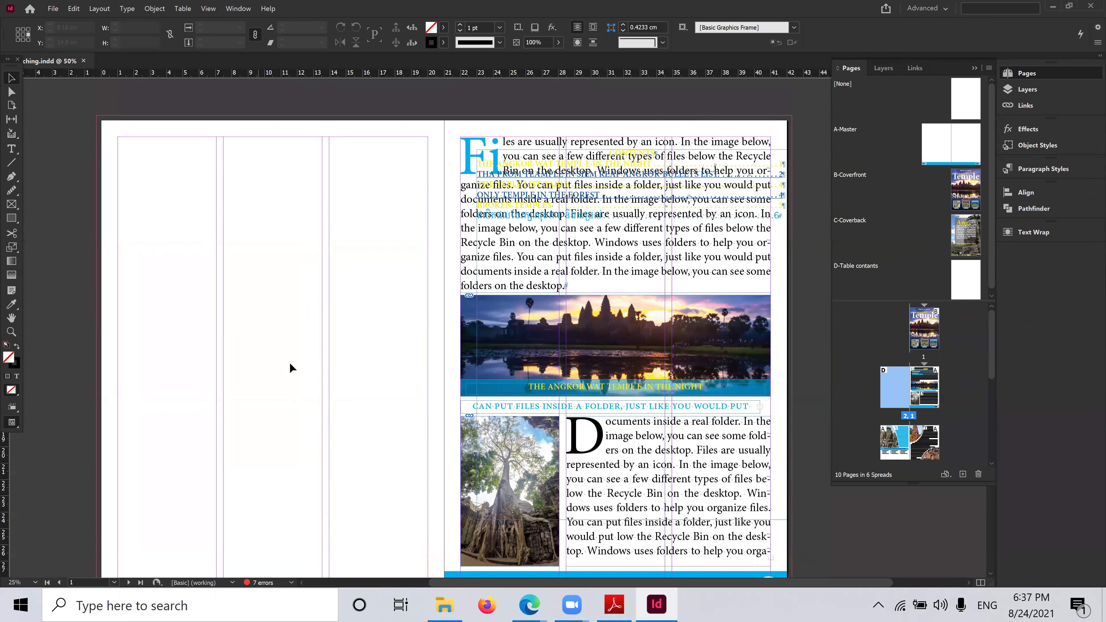
{"action": "scroll", "coordinate": [262, 370], "scroll_direction": "down", "scroll_amount": 3}
{"action": "scroll", "coordinate": [223, 378], "scroll_direction": "up", "scroll_amount": 1}
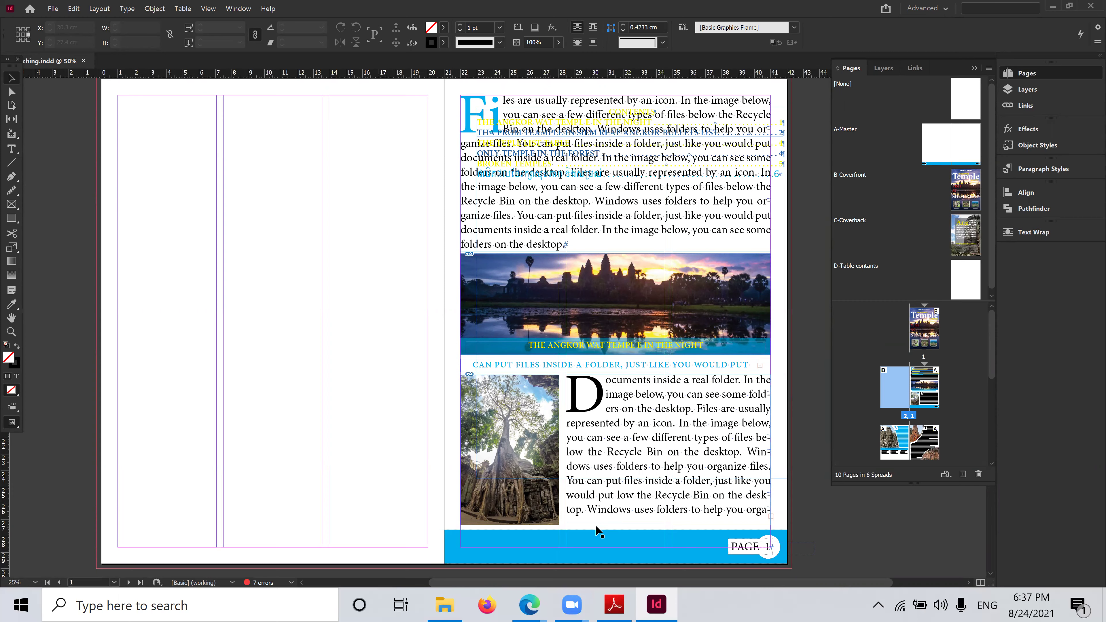
{"action": "scroll", "coordinate": [629, 505], "scroll_direction": "down", "scroll_amount": 3}
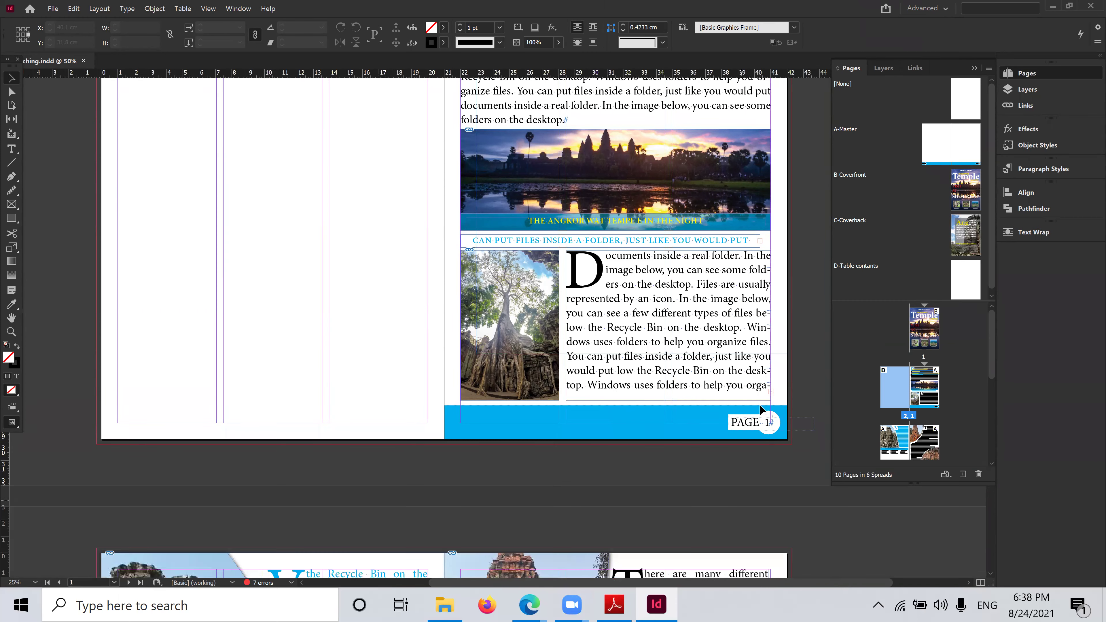
{"action": "scroll", "coordinate": [697, 442], "scroll_direction": "down", "scroll_amount": 5}
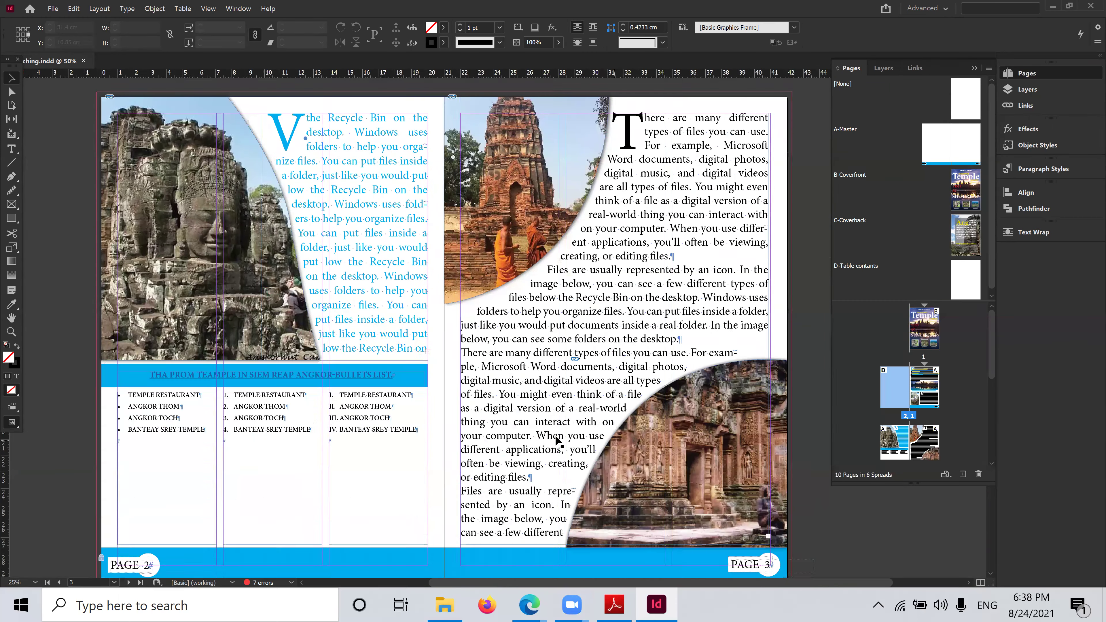
{"action": "scroll", "coordinate": [557, 442], "scroll_direction": "down", "scroll_amount": 3}
{"action": "scroll", "coordinate": [556, 440], "scroll_direction": "up", "scroll_amount": 1}
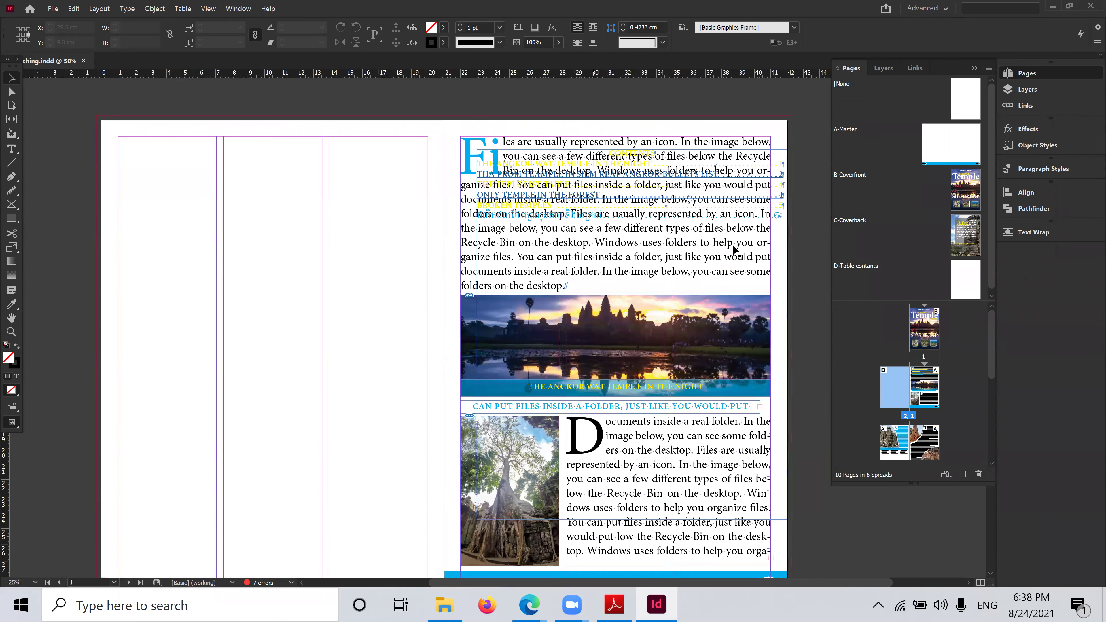
Move the contents text frame from page 1 onto the blank facing page, aligned with its upper margins, and deselect it
{"action": "left_click_drag", "start_coordinate": [638, 163], "coordinate": [251, 159]}
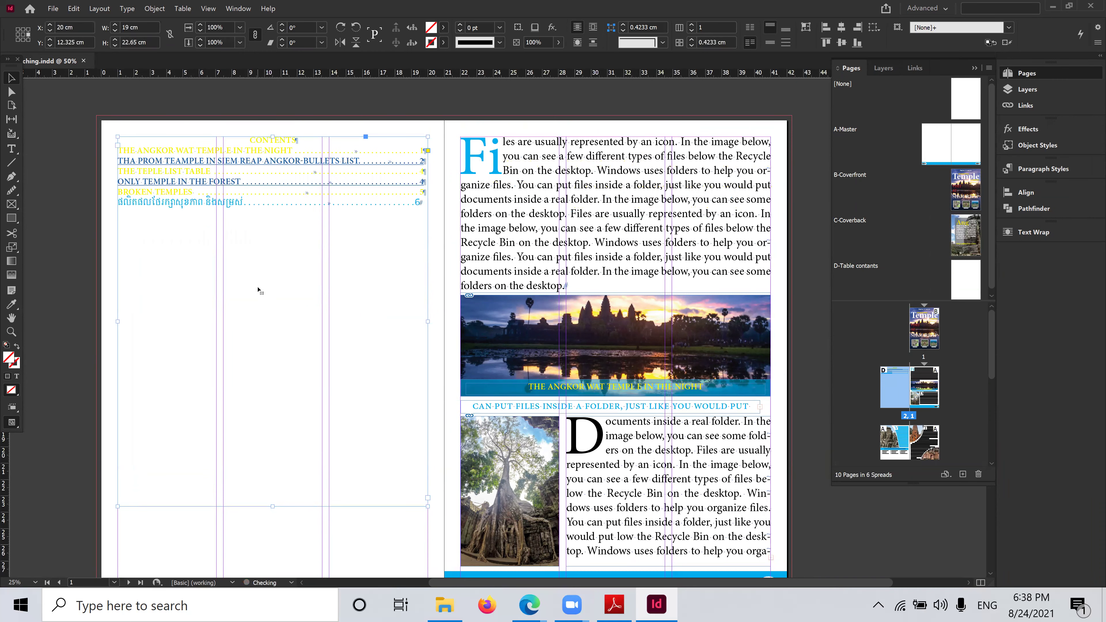
{"action": "left_click", "coordinate": [79, 235]}
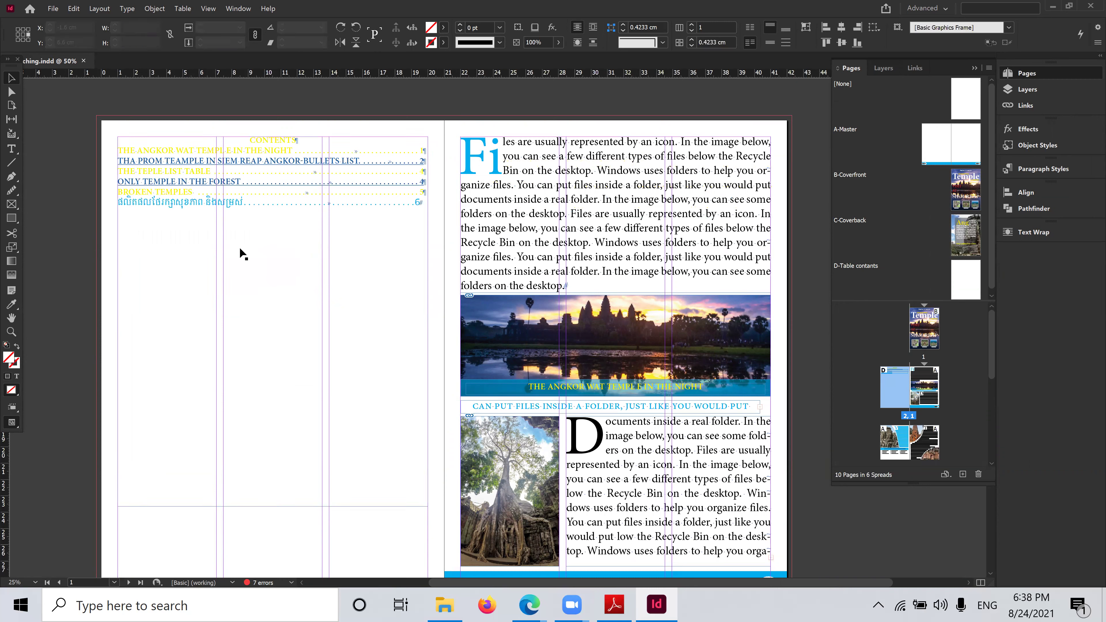
{"action": "left_click", "coordinate": [227, 205]}
{"action": "left_click", "coordinate": [67, 248]}
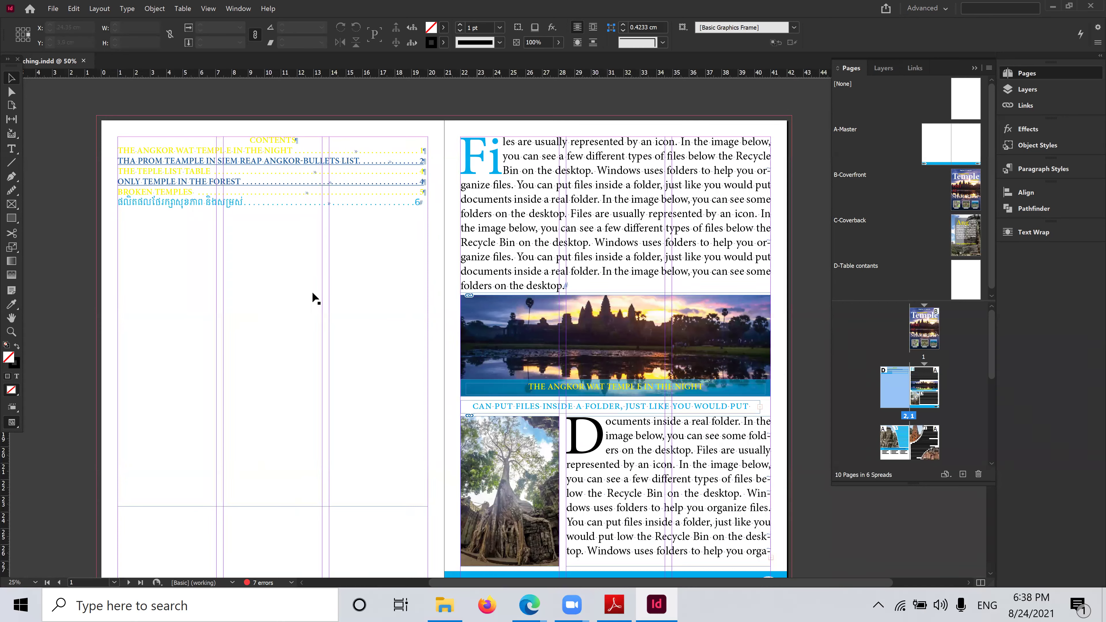
{"action": "left_click", "coordinate": [208, 204]}
{"action": "left_click", "coordinate": [77, 236]}
Examine the contents entries on the new page up close, including the Khmer title and its page number
{"action": "scroll", "coordinate": [308, 344], "scroll_direction": "up", "scroll_amount": 3}
{"action": "scroll", "coordinate": [311, 321], "scroll_direction": "up", "scroll_amount": 3}
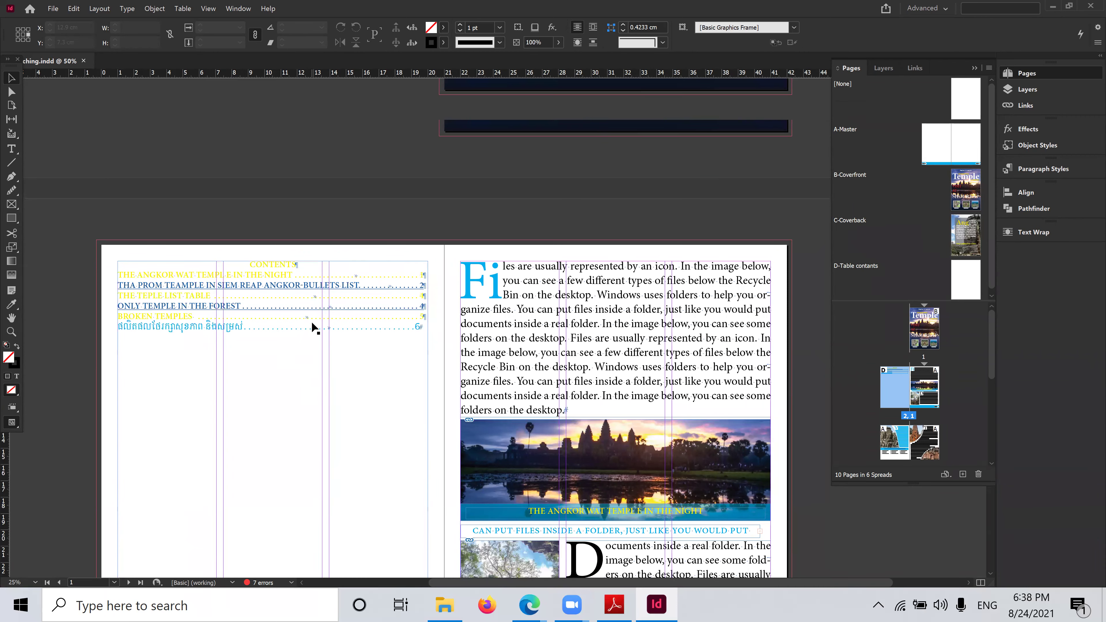
{"action": "scroll", "coordinate": [488, 389], "scroll_direction": "down", "scroll_amount": 3}
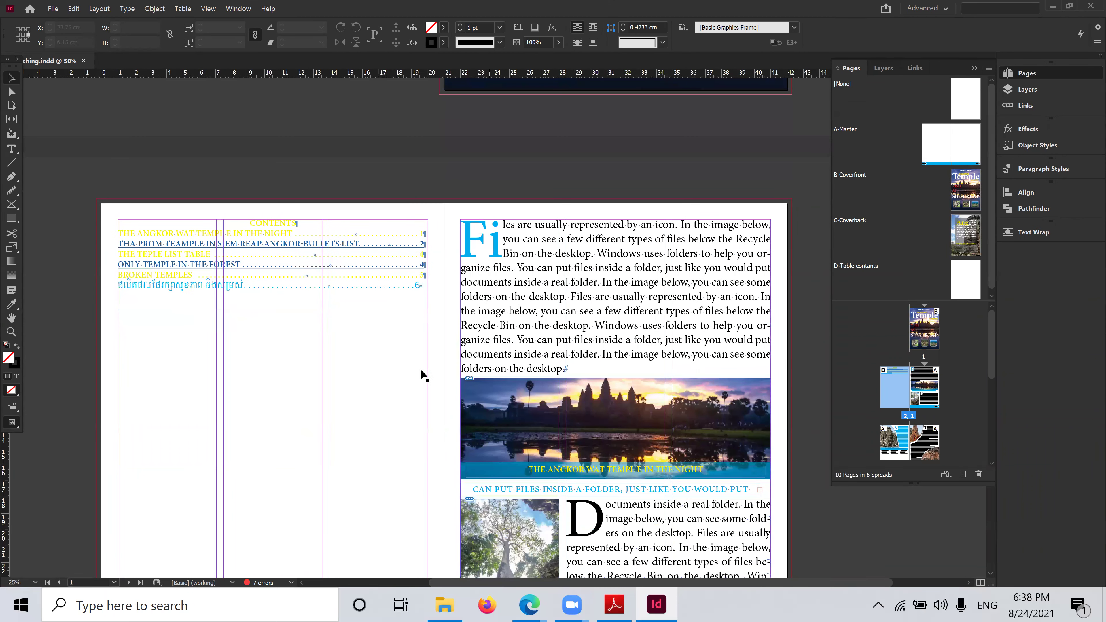
{"action": "left_click", "coordinate": [243, 249]}
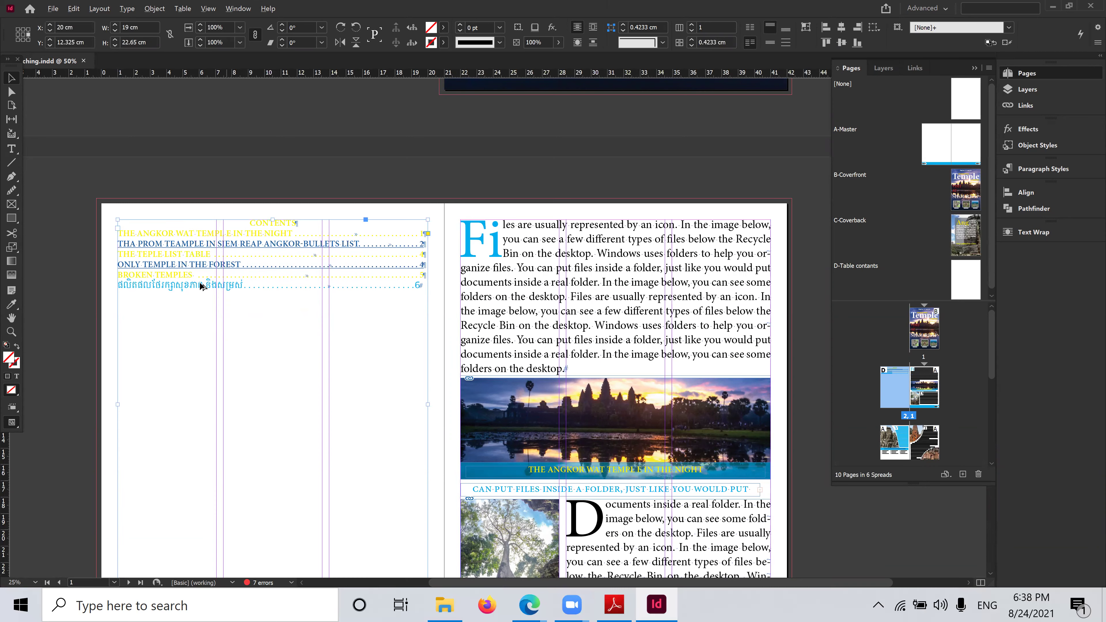
{"action": "scroll", "coordinate": [135, 263], "scroll_direction": "up", "scroll_amount": 1, "text": "alt"}
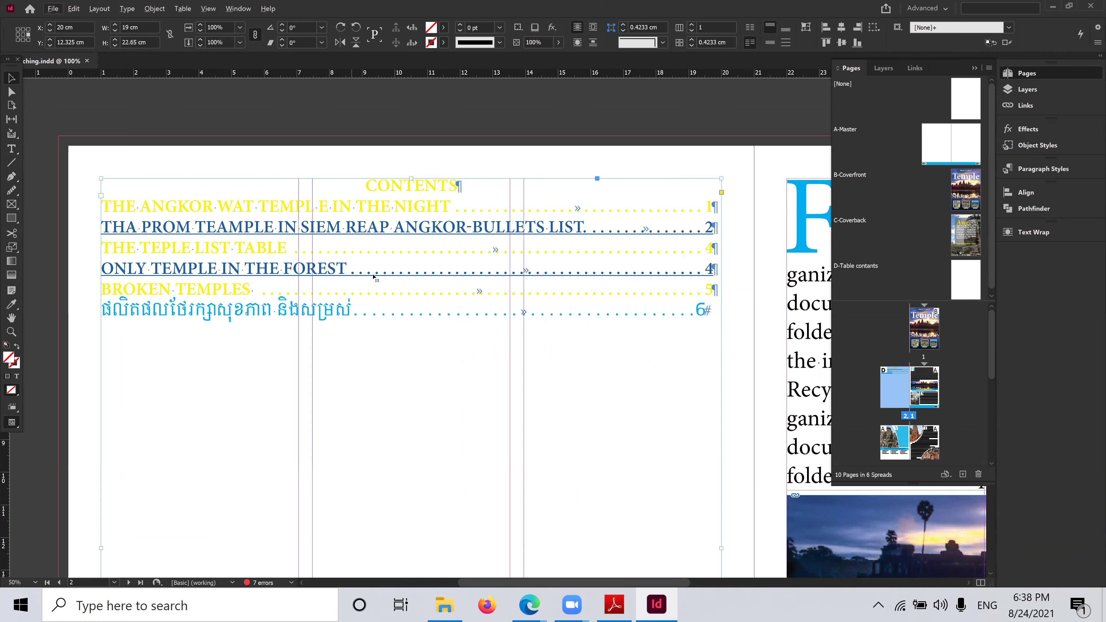
{"action": "key", "text": "ctrl+minus"}
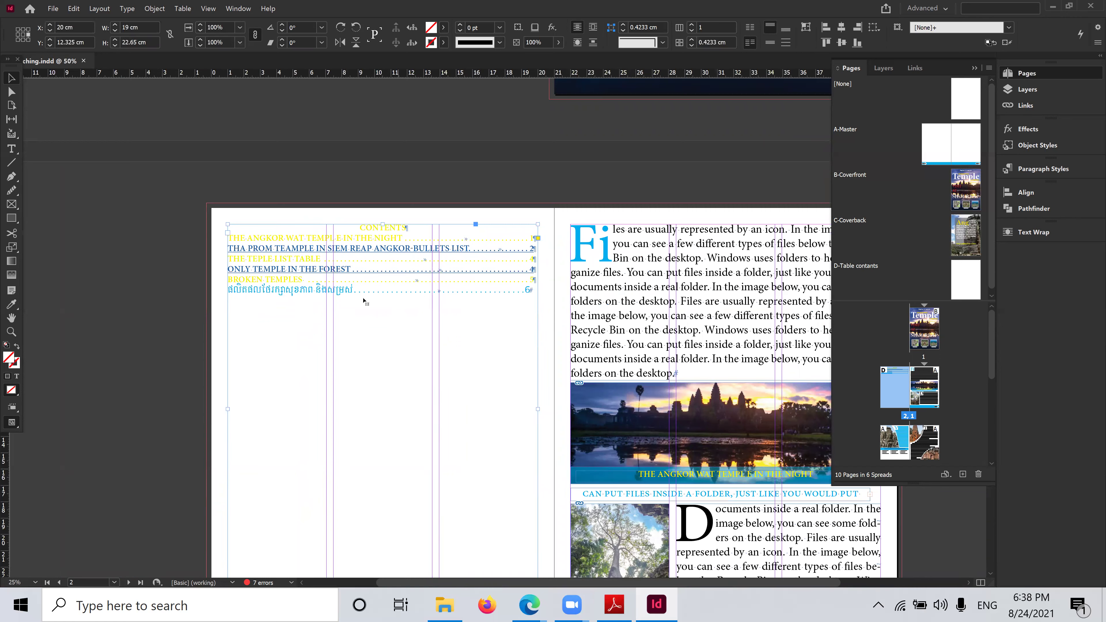
{"action": "left_click", "coordinate": [190, 340]}
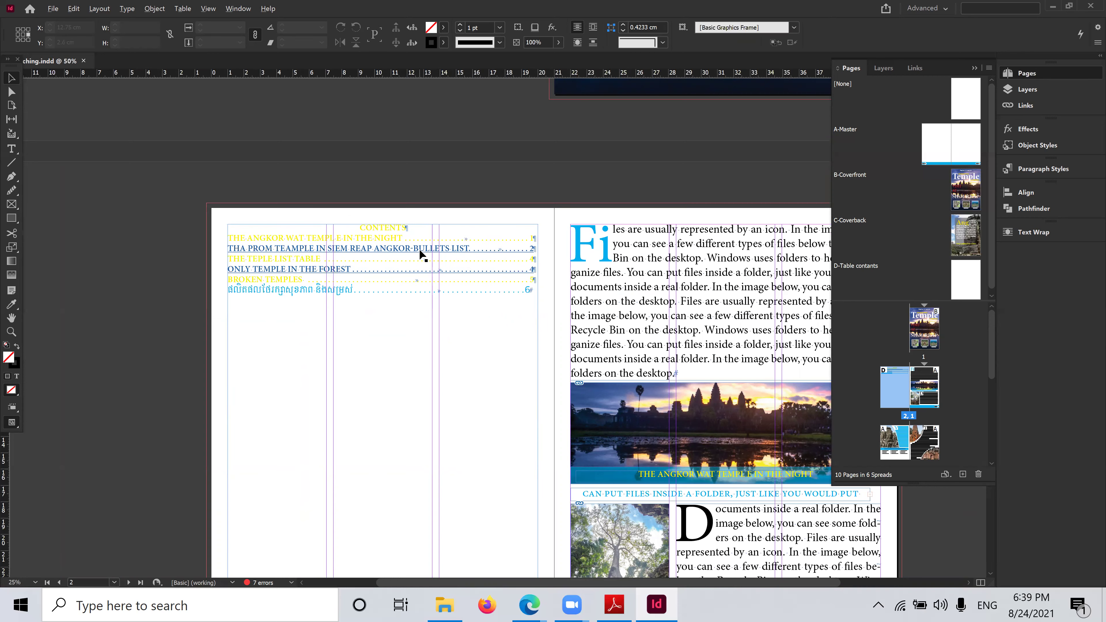
{"action": "scroll", "coordinate": [419, 249], "scroll_direction": "up", "scroll_amount": 2}
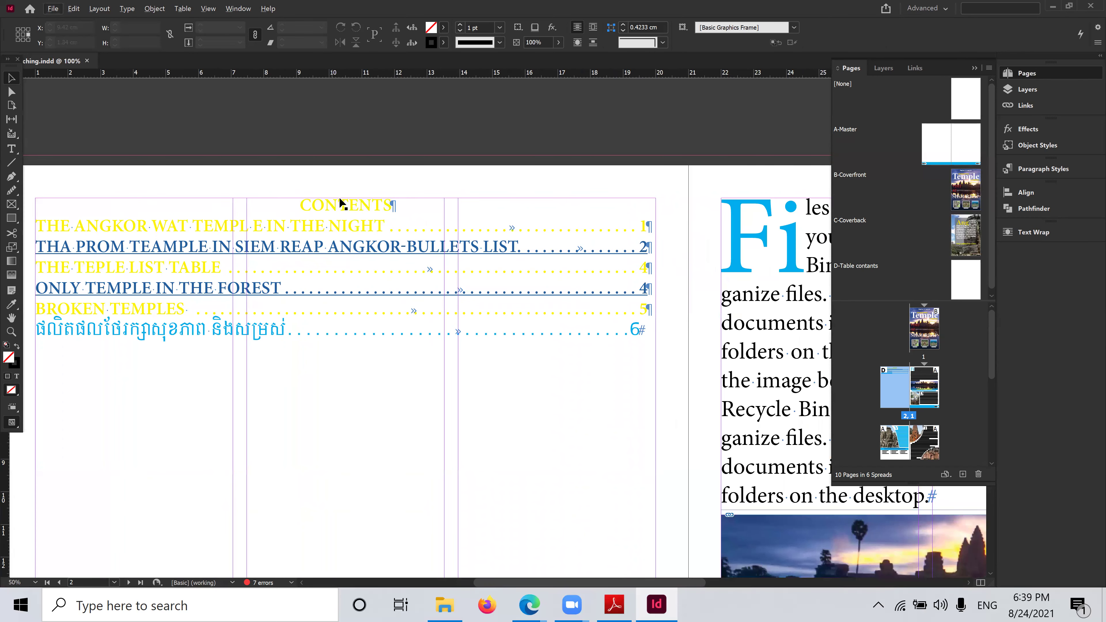
{"action": "scroll", "coordinate": [385, 259], "scroll_direction": "down", "scroll_amount": 1}
{"action": "scroll", "coordinate": [383, 255], "scroll_direction": "down", "scroll_amount": 1}
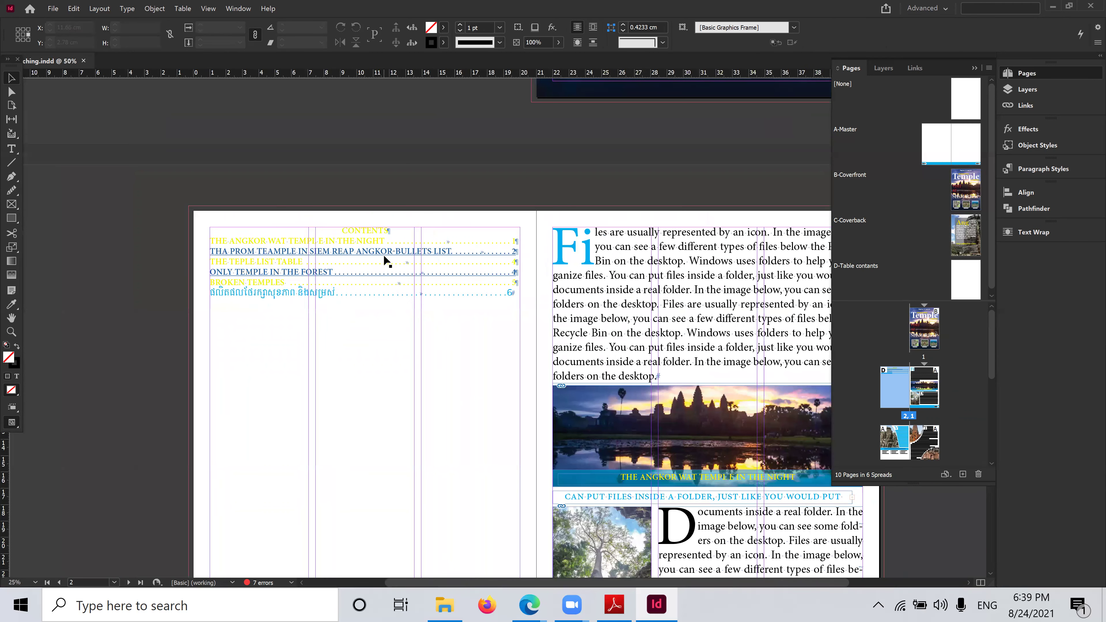
{"action": "left_click", "coordinate": [354, 251]}
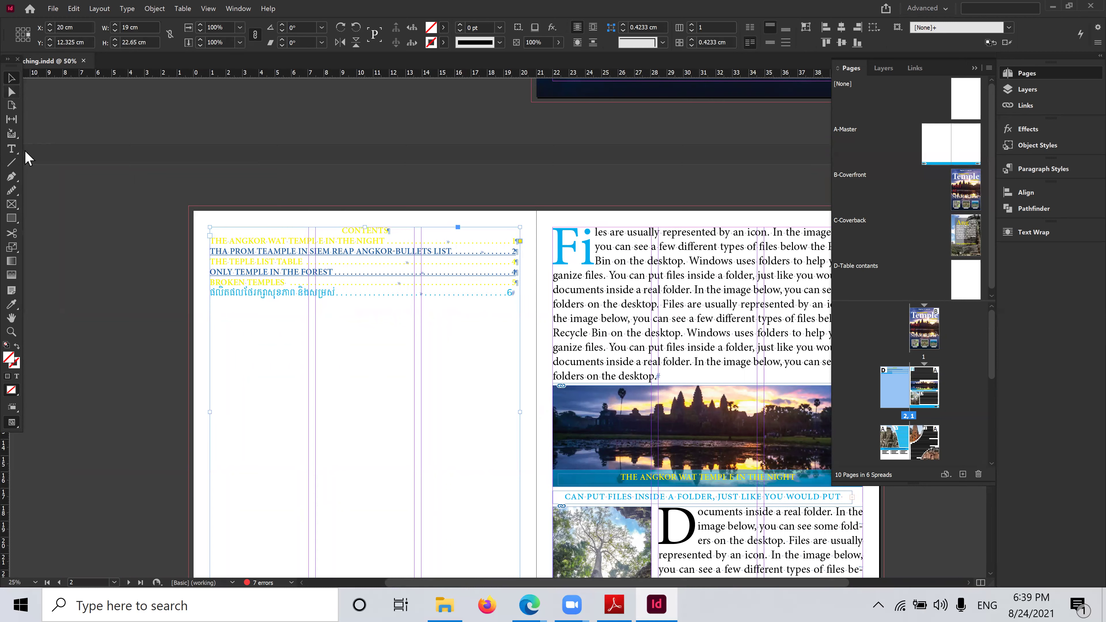
{"action": "left_click", "coordinate": [11, 149]}
{"action": "left_click", "coordinate": [265, 251]}
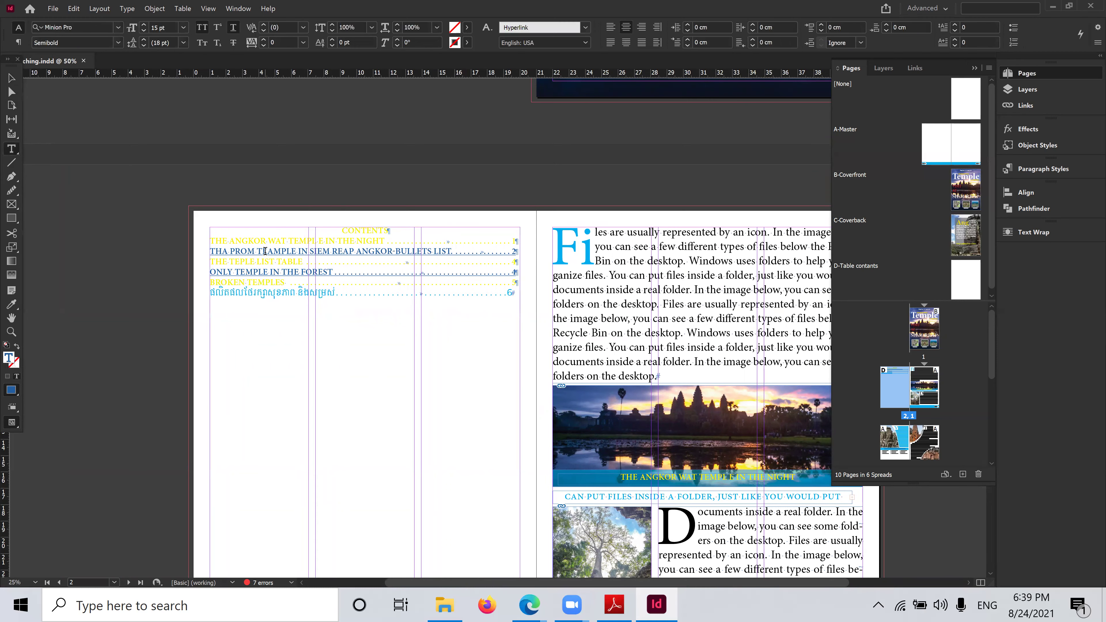
{"action": "key", "text": "ctrl+a"}
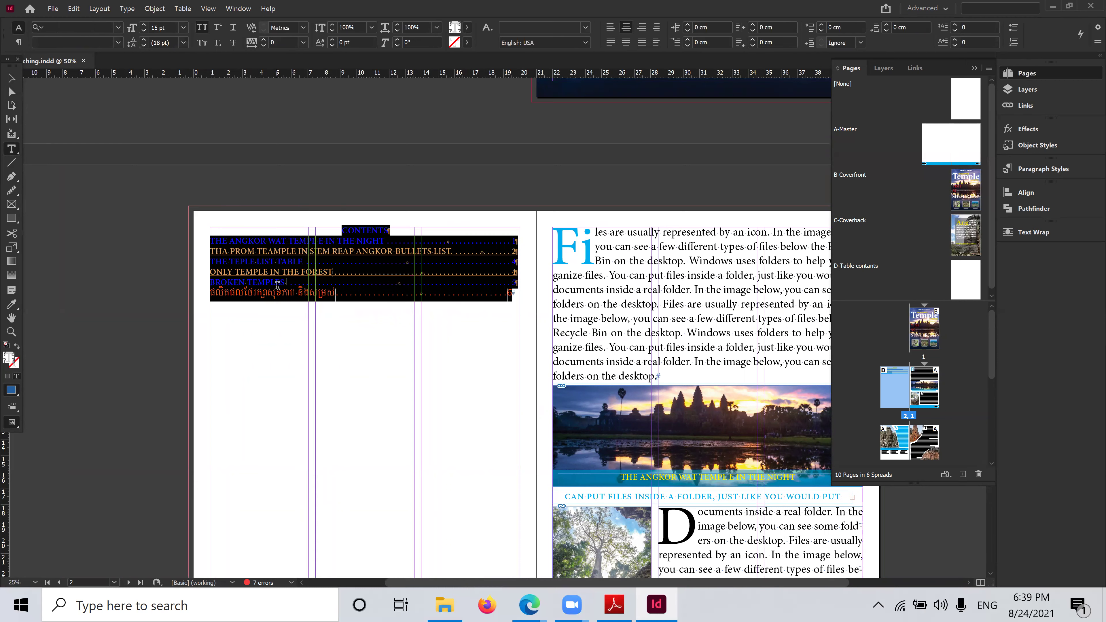
{"action": "left_click", "coordinate": [287, 267]}
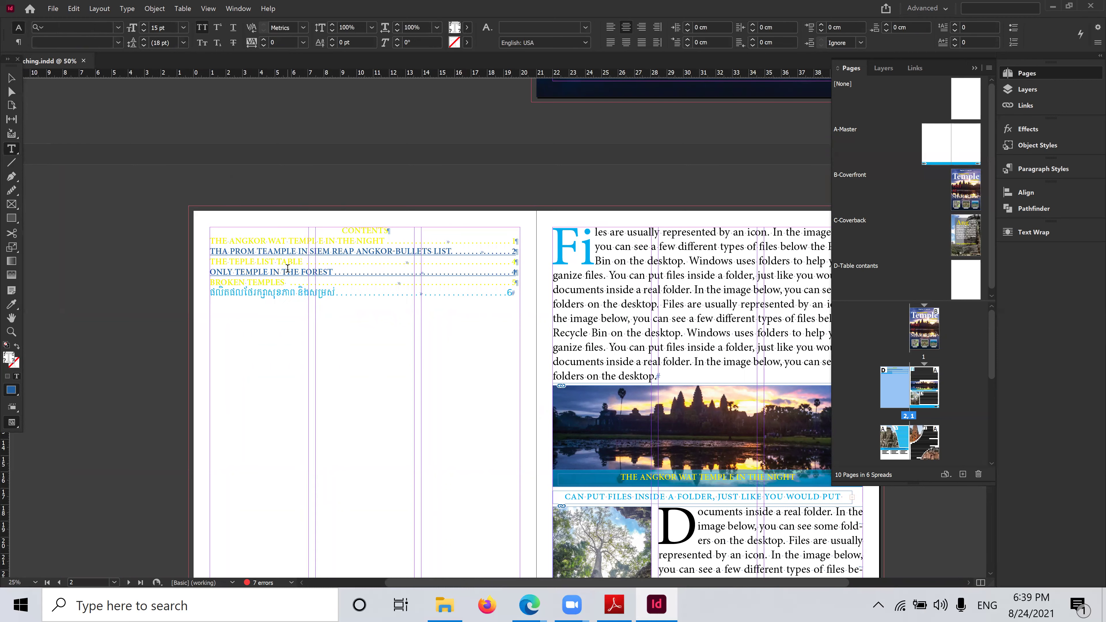
{"action": "left_click", "coordinate": [12, 78]}
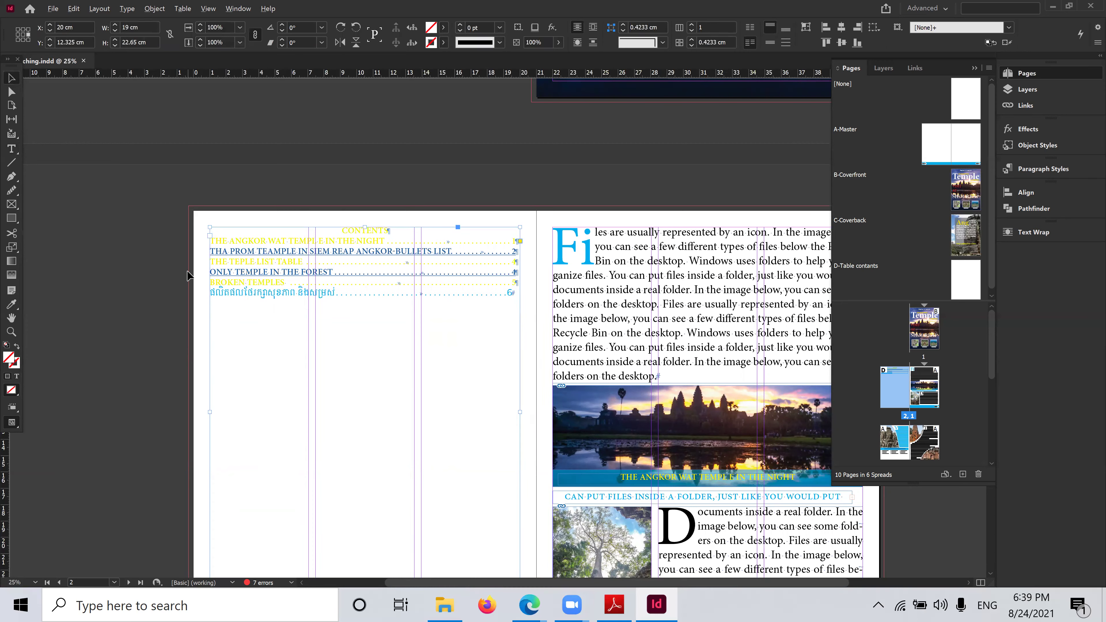
Review the magazine's spreads from the contents page through to the back cover, including the blank page 7
{"action": "key", "text": "ctrl+minus"}
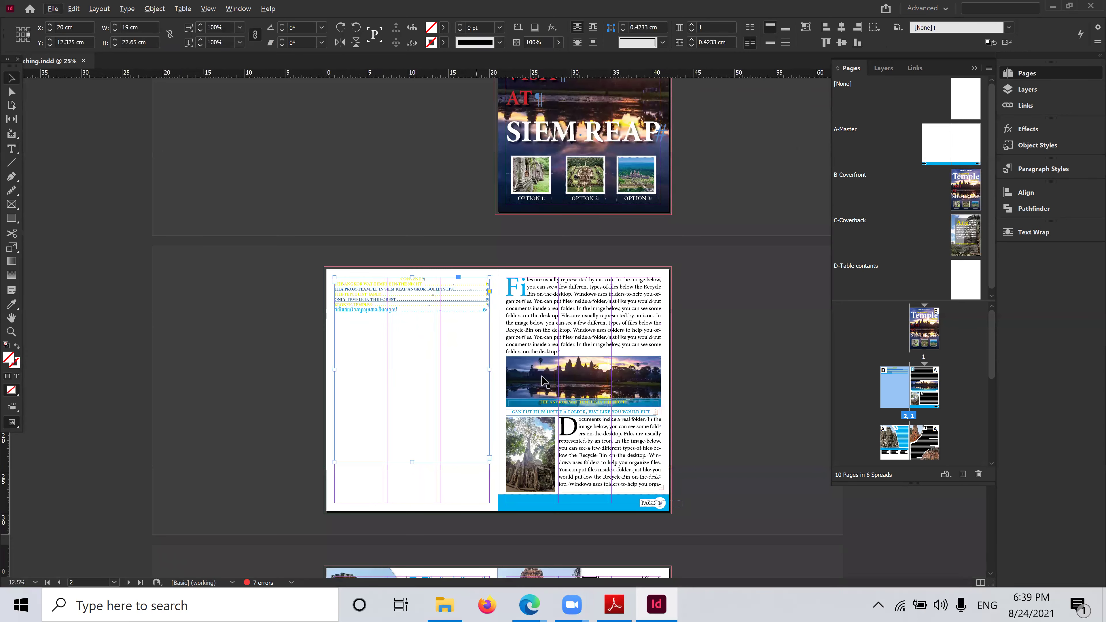
{"action": "scroll", "coordinate": [542, 383], "scroll_direction": "down", "scroll_amount": 3}
{"action": "scroll", "coordinate": [542, 382], "scroll_direction": "down", "scroll_amount": 5}
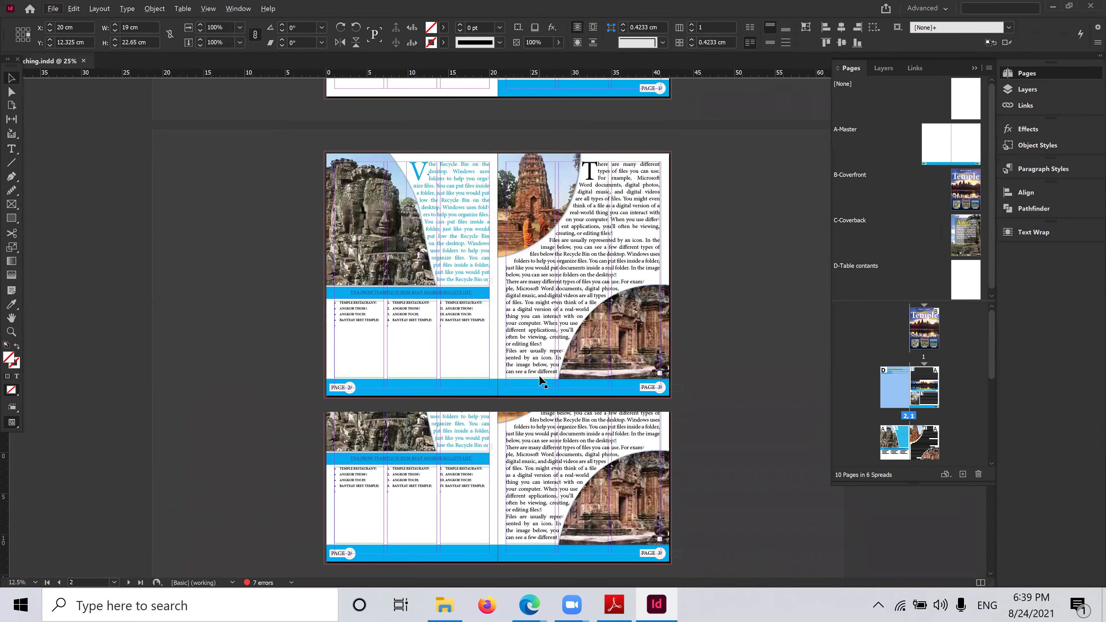
{"action": "scroll", "coordinate": [541, 381], "scroll_direction": "down", "scroll_amount": 5}
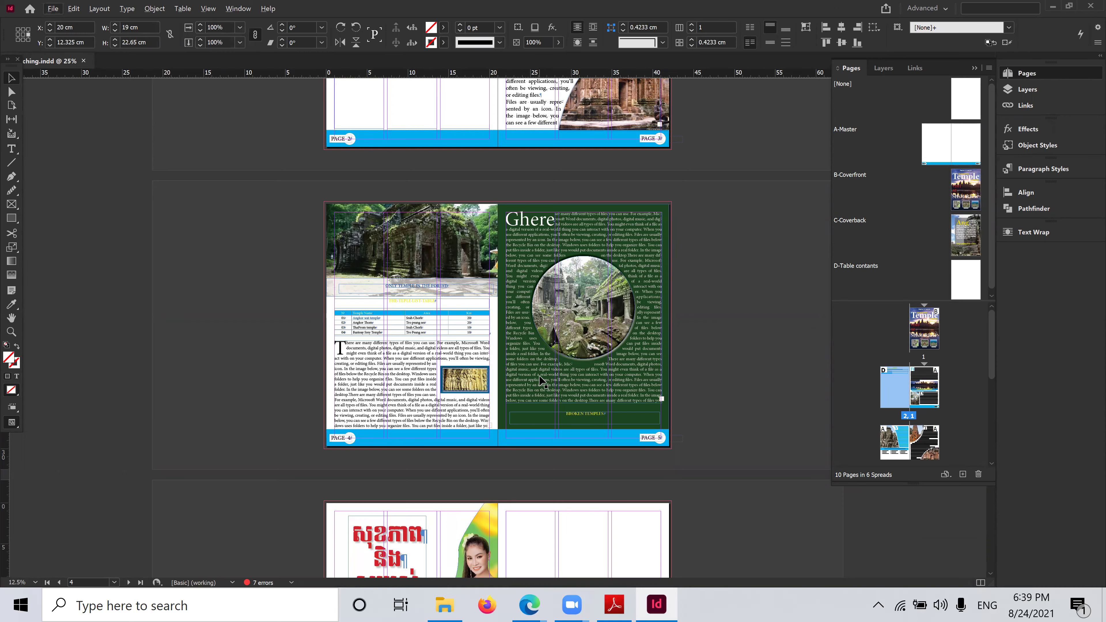
{"action": "scroll", "coordinate": [516, 468], "scroll_direction": "down", "scroll_amount": 4}
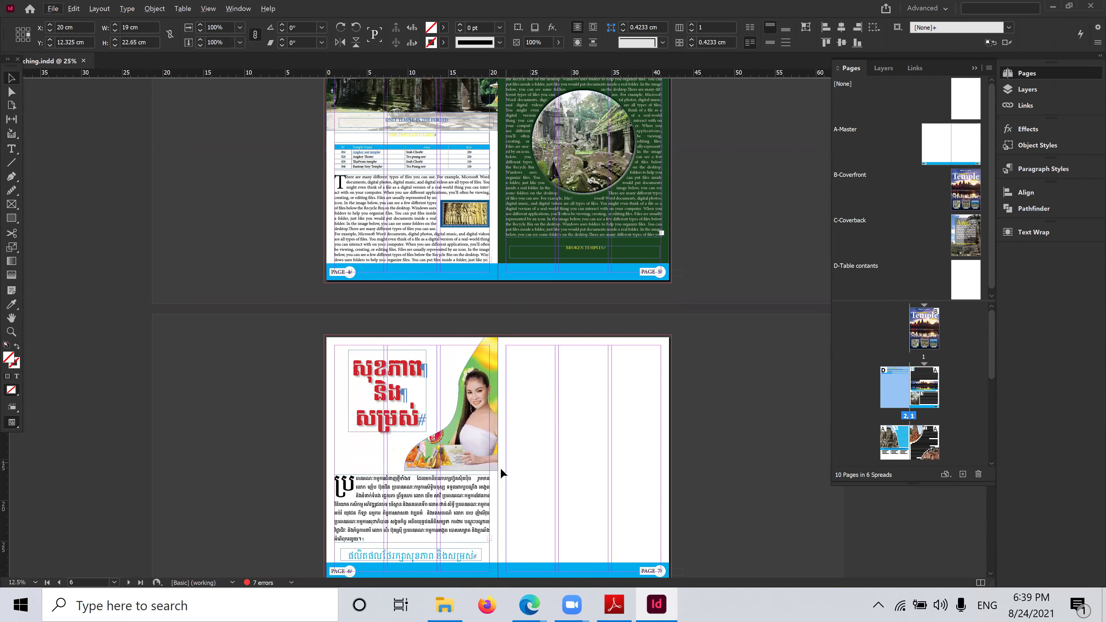
{"action": "scroll", "coordinate": [526, 450], "scroll_direction": "down", "scroll_amount": 5}
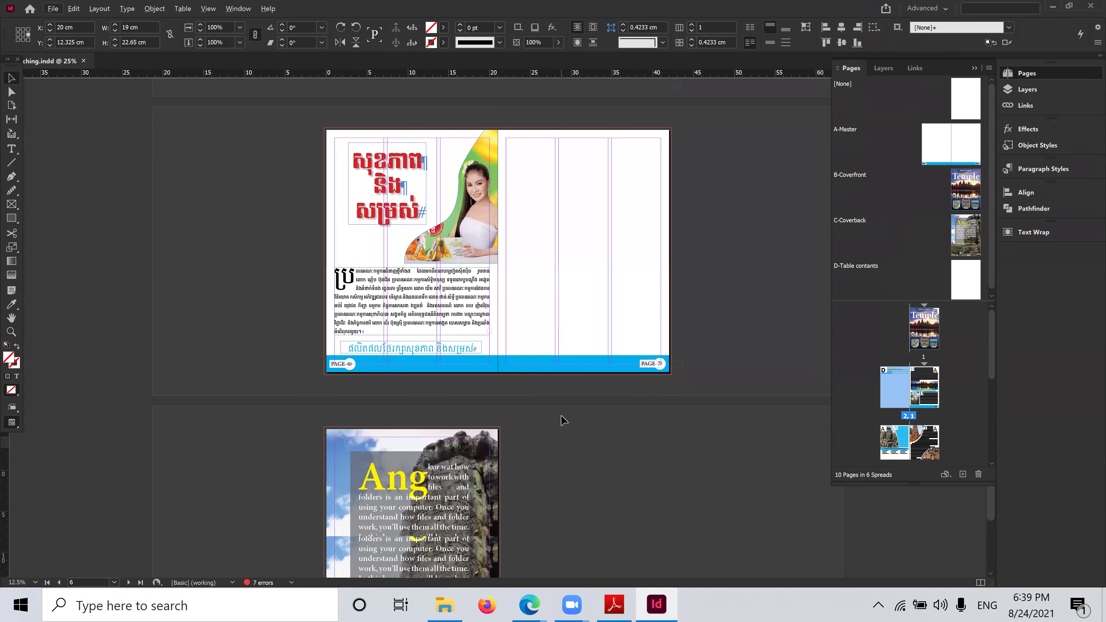
{"action": "scroll", "coordinate": [575, 429], "scroll_direction": "down", "scroll_amount": 1}
{"action": "scroll", "coordinate": [612, 429], "scroll_direction": "up", "scroll_amount": 2}
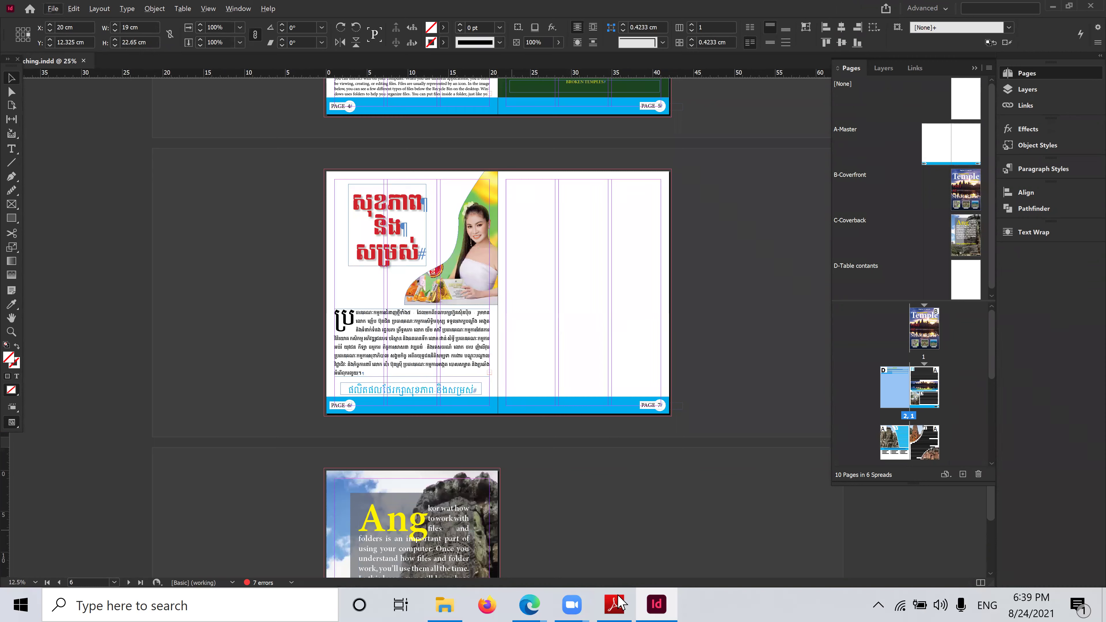
Switch to Adobe Reader, examine the Coosea product page layout in the reference PDF, and return to InDesign
{"action": "left_click", "coordinate": [620, 603]}
{"action": "scroll", "coordinate": [584, 393], "scroll_direction": "down", "scroll_amount": 1}
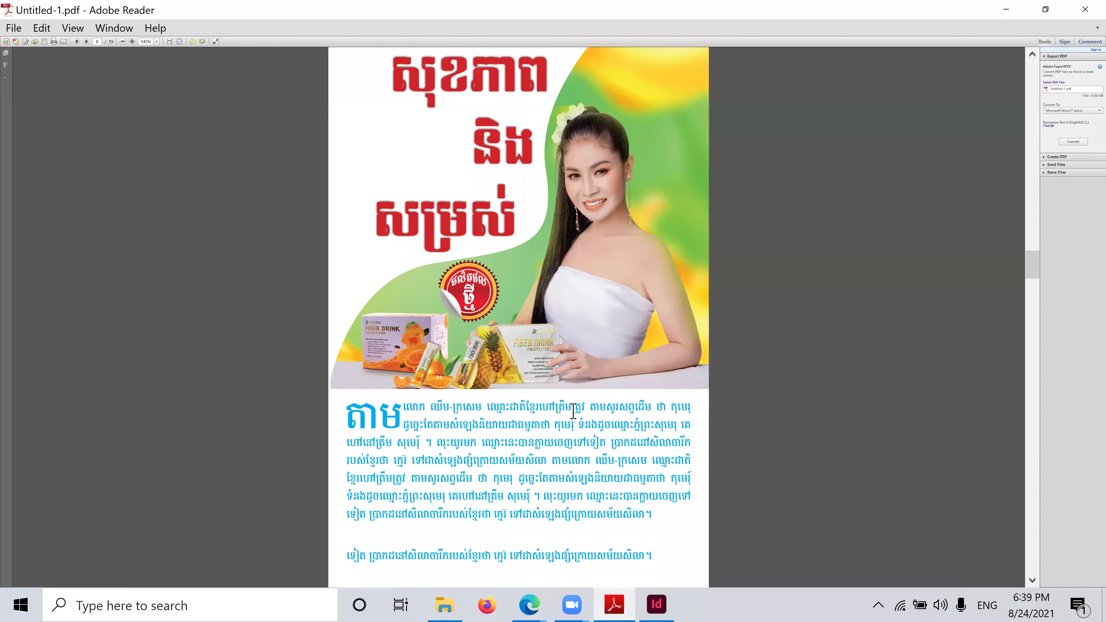
{"action": "scroll", "coordinate": [584, 392], "scroll_direction": "down", "scroll_amount": 10}
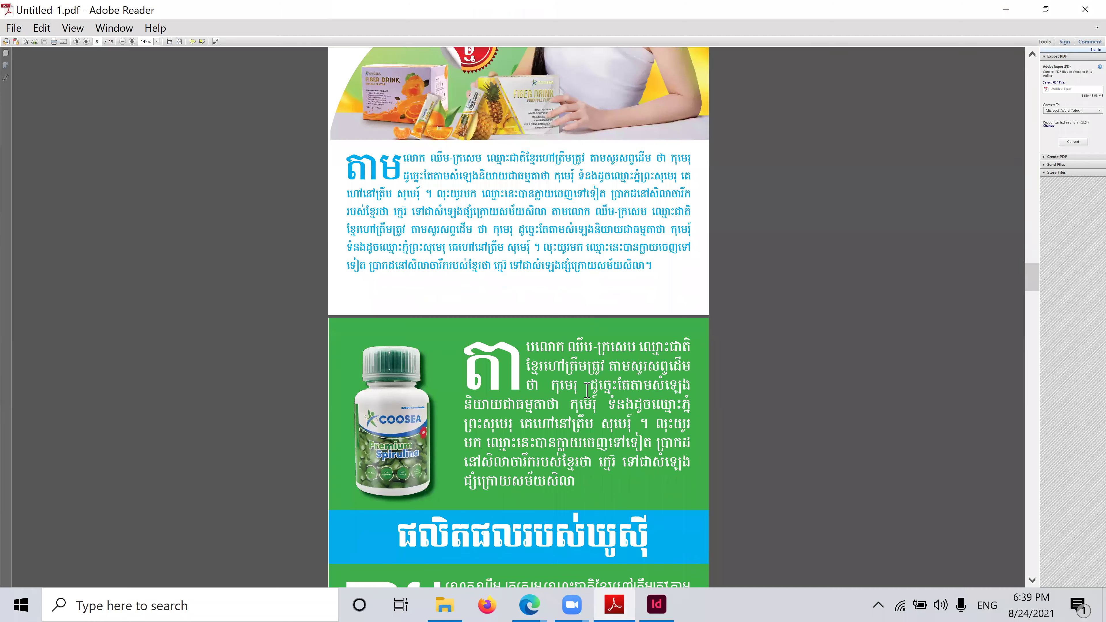
{"action": "scroll", "coordinate": [587, 391], "scroll_direction": "down", "scroll_amount": 5}
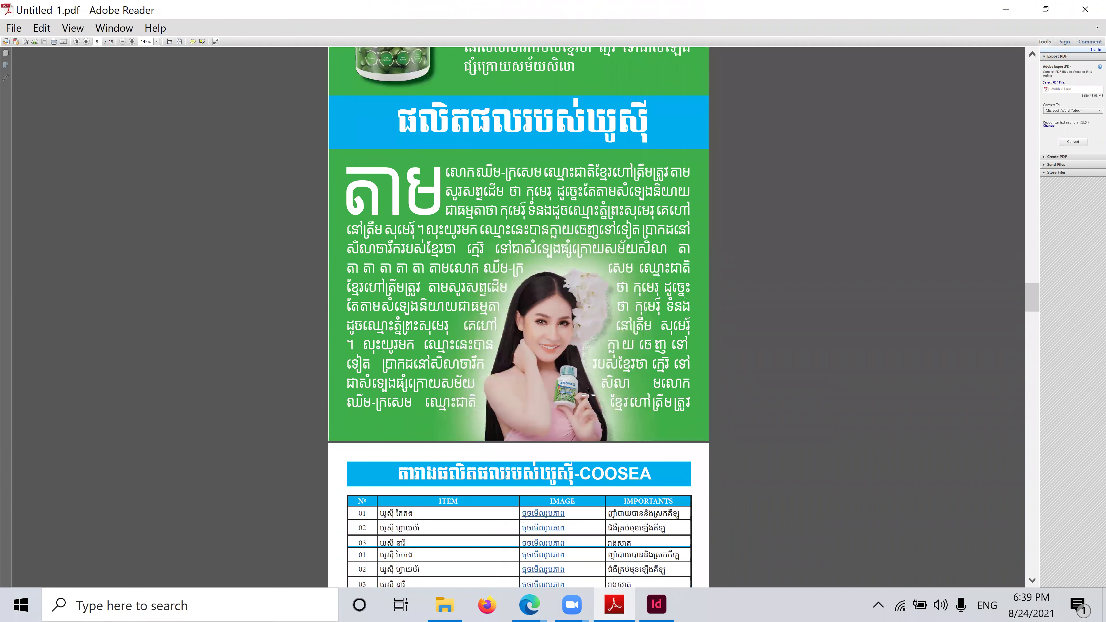
{"action": "scroll", "coordinate": [589, 393], "scroll_direction": "up", "scroll_amount": 3}
{"action": "scroll", "coordinate": [589, 393], "scroll_direction": "up", "scroll_amount": 1}
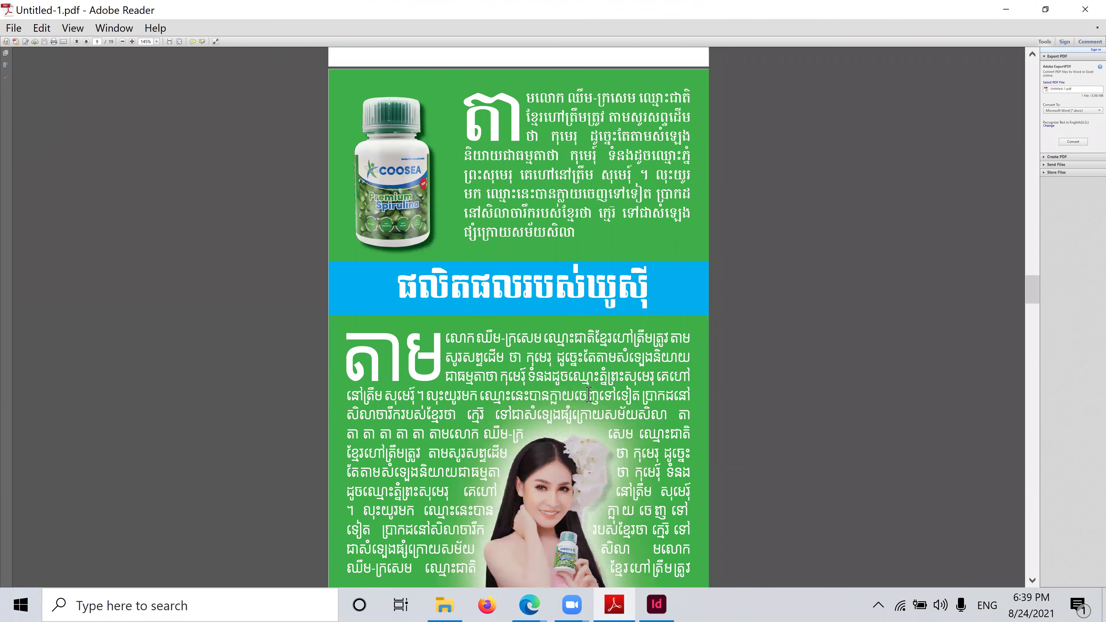
{"action": "left_click", "coordinate": [657, 605]}
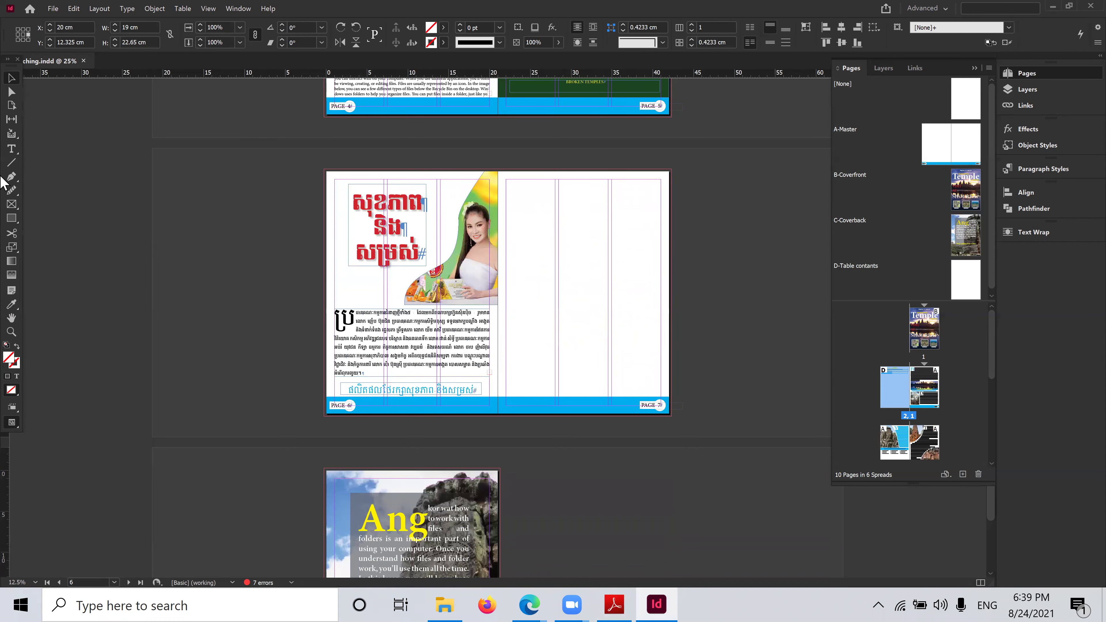
{"action": "left_click", "coordinate": [12, 149]}
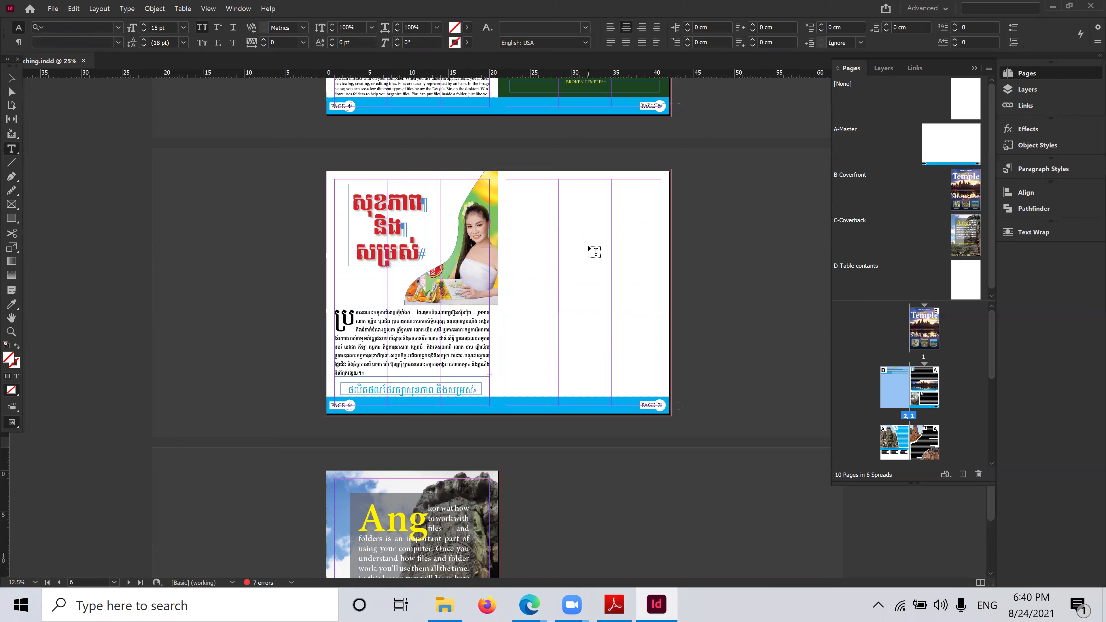
{"action": "left_click_drag", "start_coordinate": [514, 186], "coordinate": [556, 285]}
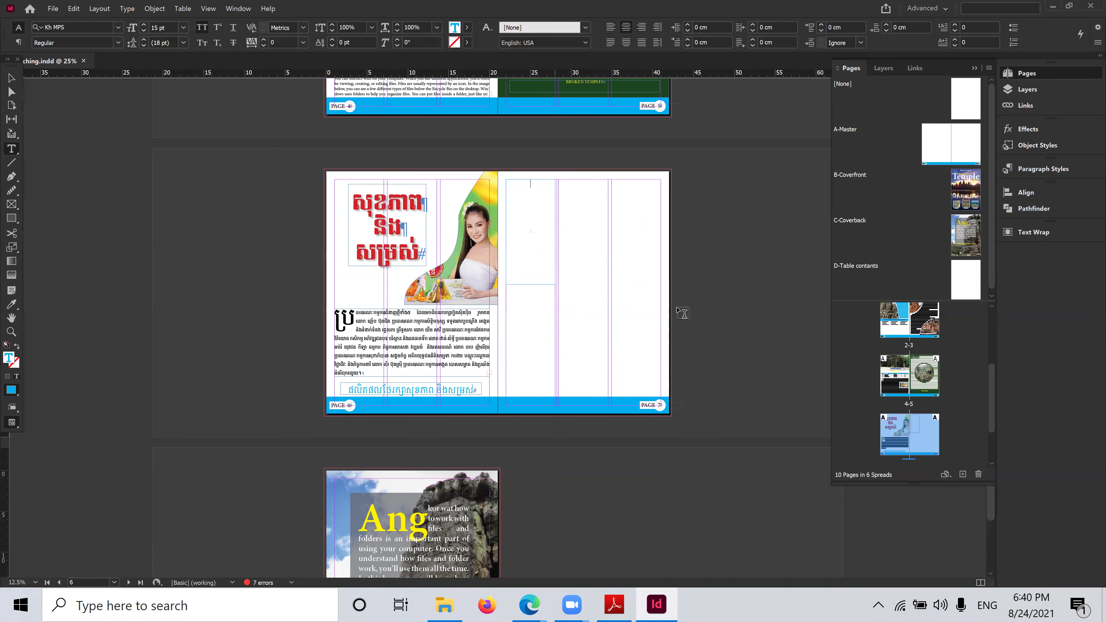
{"action": "scroll", "coordinate": [723, 237], "scroll_direction": "up", "scroll_amount": 3}
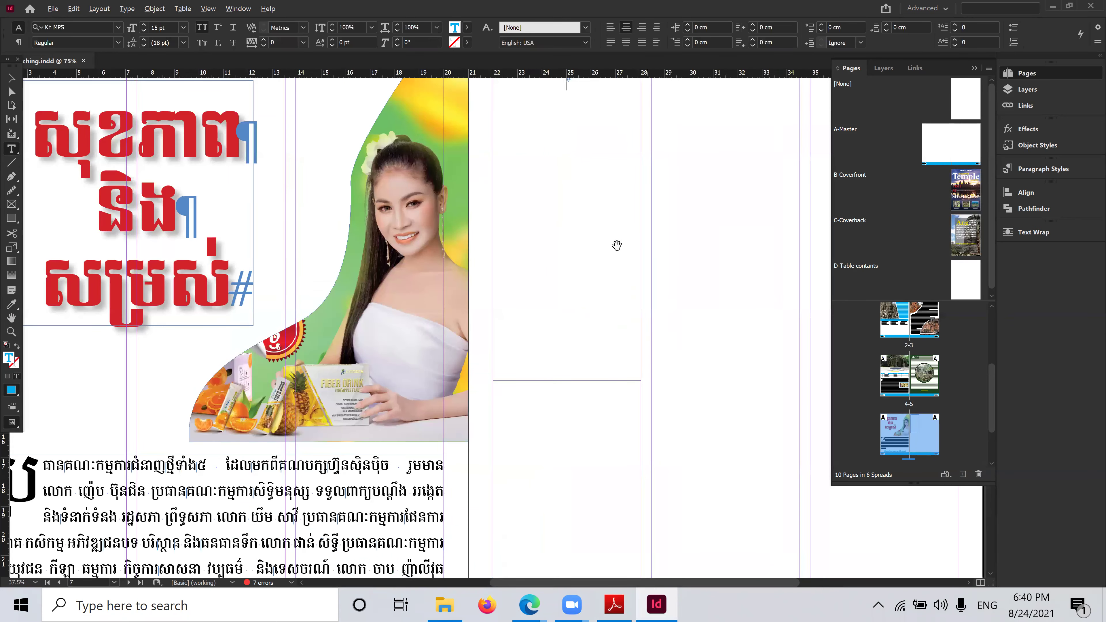
{"action": "scroll", "coordinate": [407, 295], "scroll_direction": "down", "scroll_amount": 1}
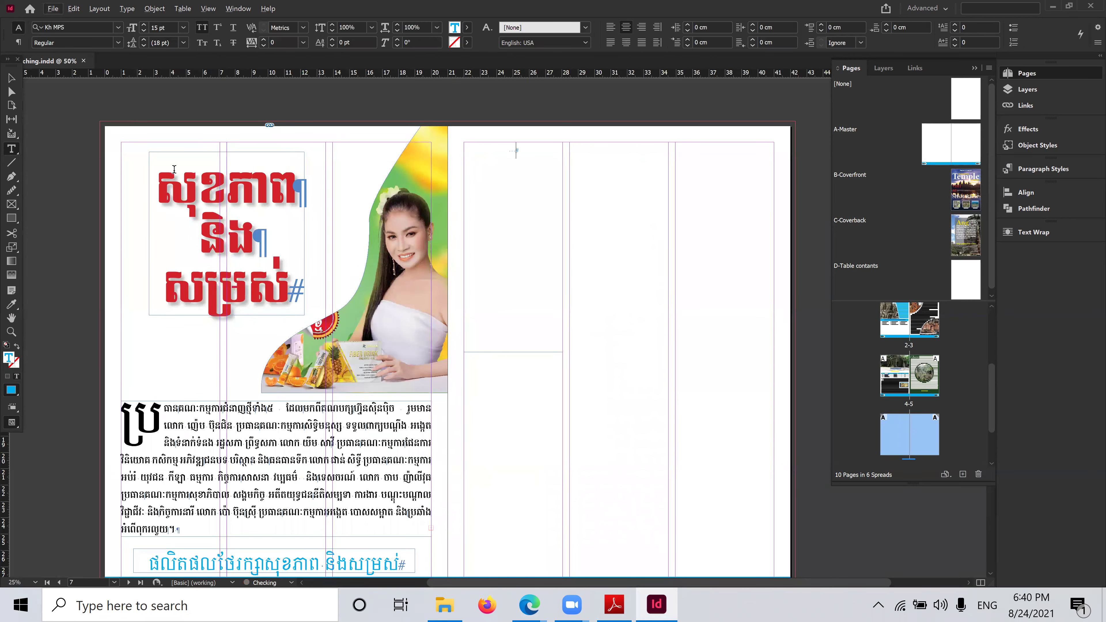
{"action": "left_click", "coordinate": [12, 77]}
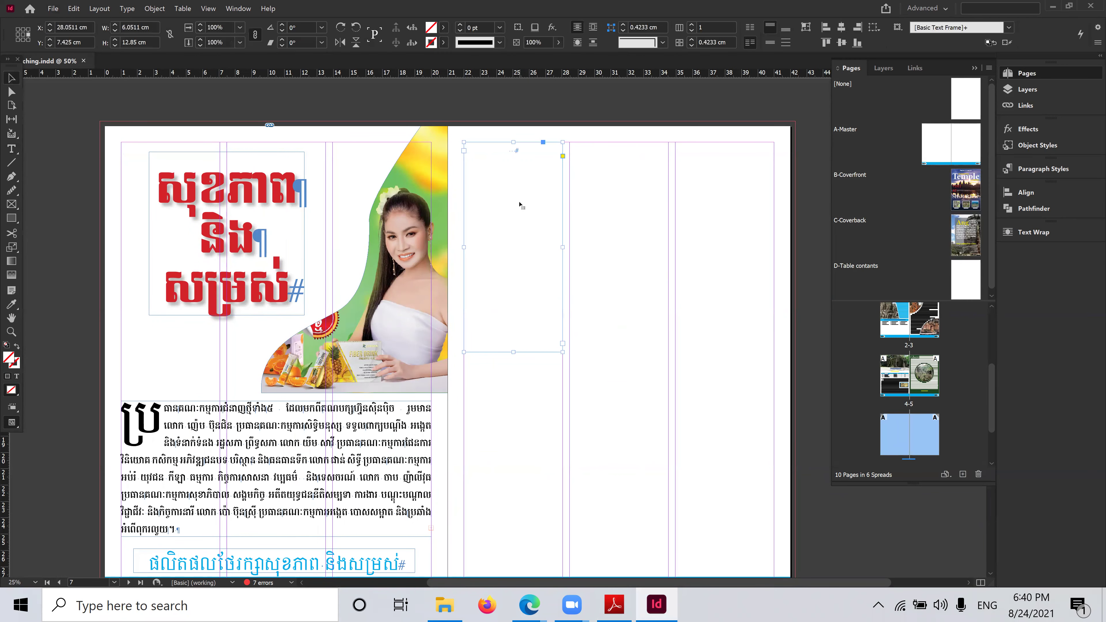
{"action": "left_click", "coordinate": [520, 200]}
Draw a rectangular picture frame about 6.26 by 13.4 cm in the first column of page 7, starting at the upper margin
{"action": "left_click_drag", "start_coordinate": [617, 297], "coordinate": [380, 281]}
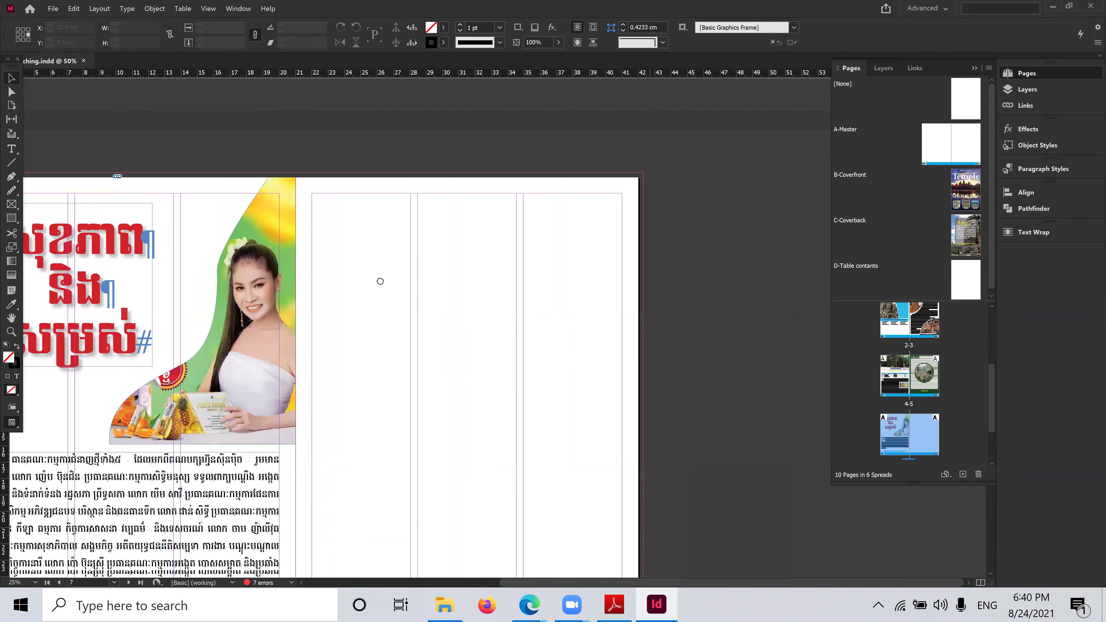
{"action": "scroll", "coordinate": [375, 261], "scroll_direction": "down", "scroll_amount": 3}
{"action": "left_click", "coordinate": [10, 205]}
{"action": "left_click_drag", "start_coordinate": [311, 120], "coordinate": [414, 338]}
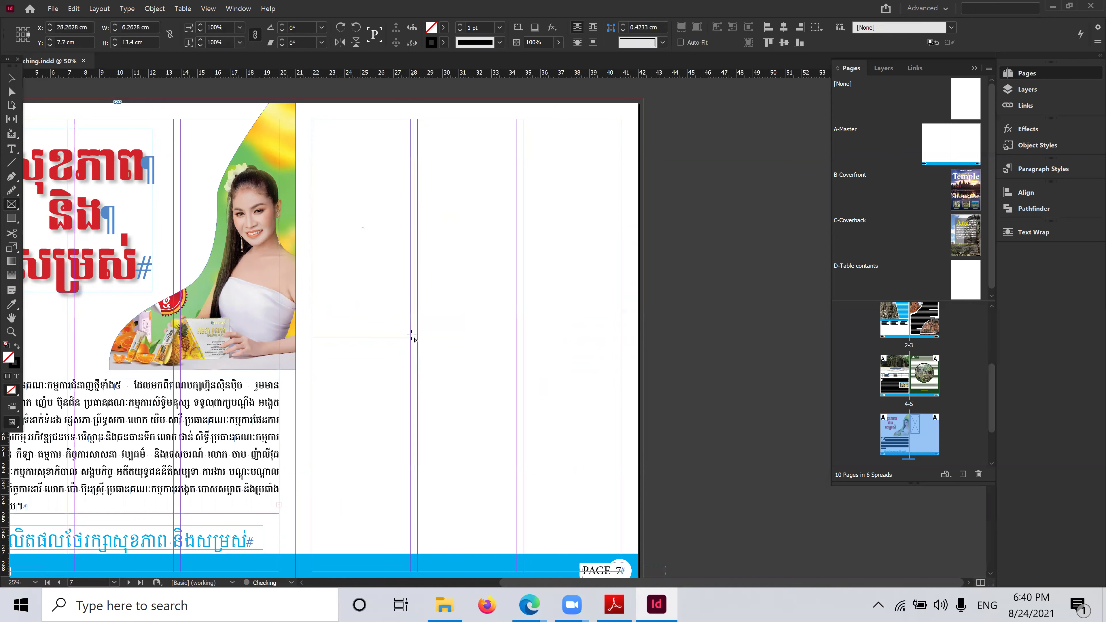
Place the COOSEA image from the 18-Angkor Wat Magazine folder into the new frame on page 7
{"action": "left_click", "coordinate": [52, 8]}
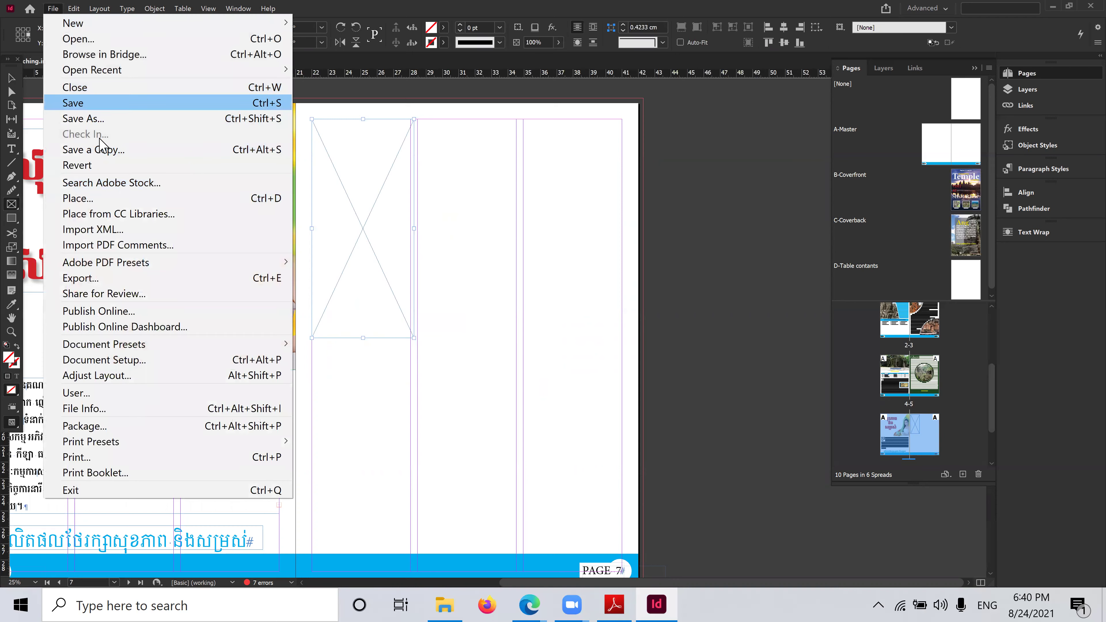
{"action": "left_click", "coordinate": [108, 200]}
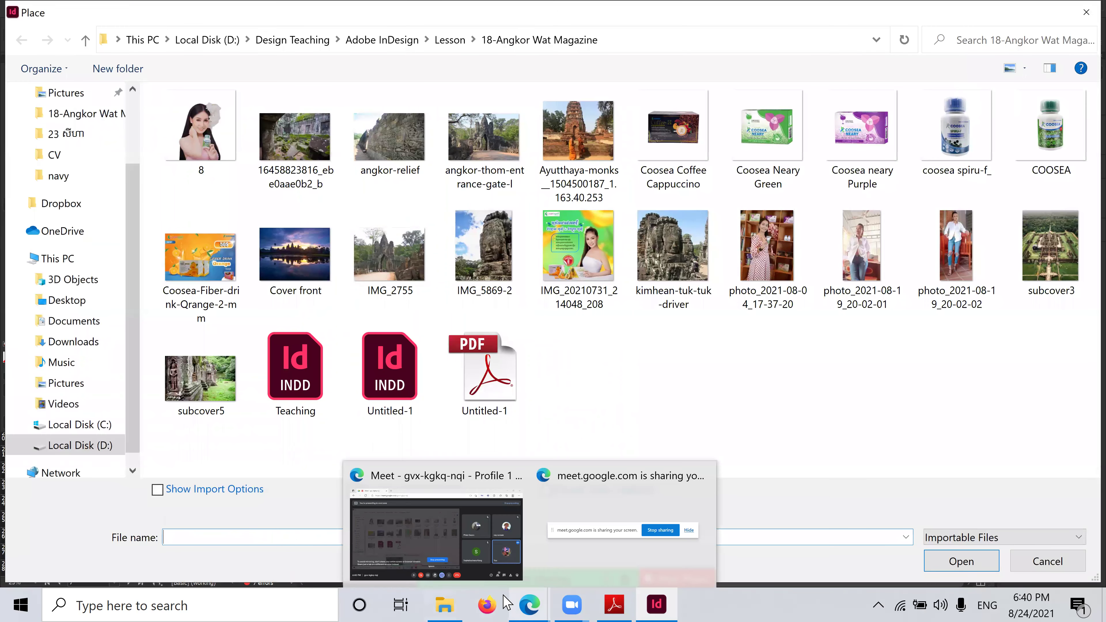
{"action": "left_click", "coordinate": [956, 131]}
{"action": "left_click", "coordinate": [1063, 164]}
{"action": "left_click", "coordinate": [962, 563]}
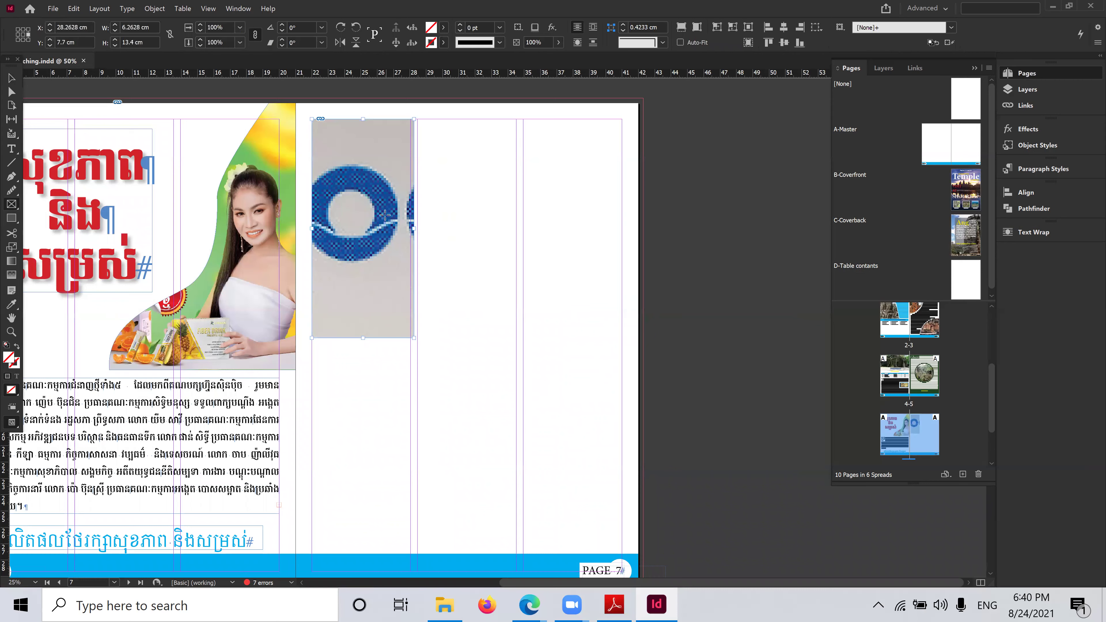
Fit the bottle image with Fill Frame Proportionally and deselect it
{"action": "right_click", "coordinate": [384, 217]}
{"action": "mouse_move", "coordinate": [470, 372]}
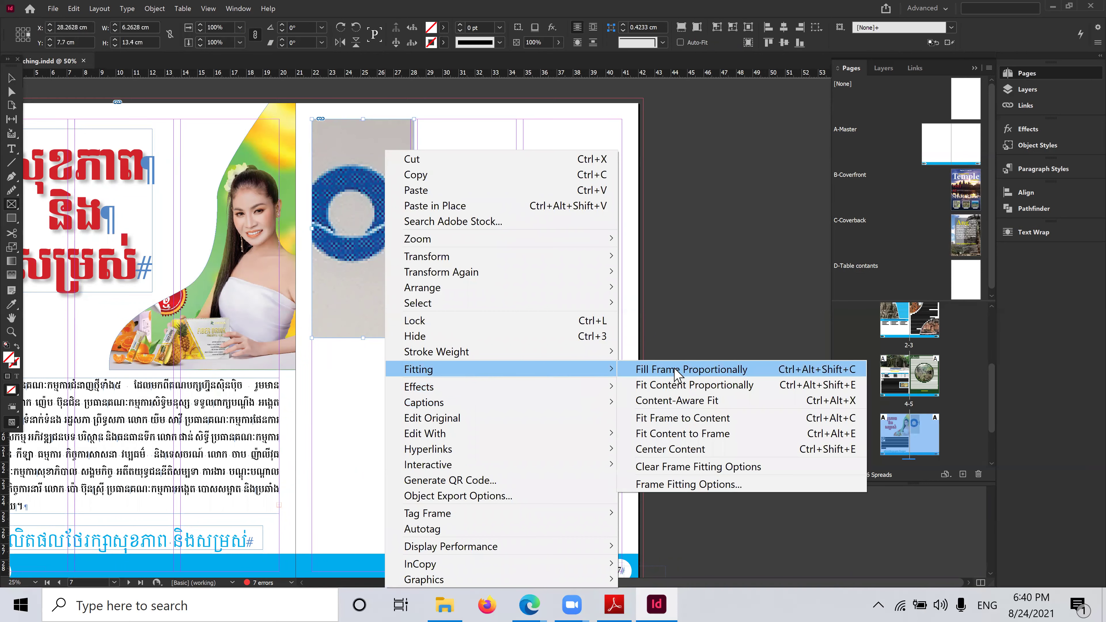
{"action": "left_click", "coordinate": [691, 369]}
{"action": "left_click", "coordinate": [12, 77]}
{"action": "left_click", "coordinate": [553, 253]}
Apply a drop shadow with the default settings to the bottle image on page 7
{"action": "left_click", "coordinate": [385, 283]}
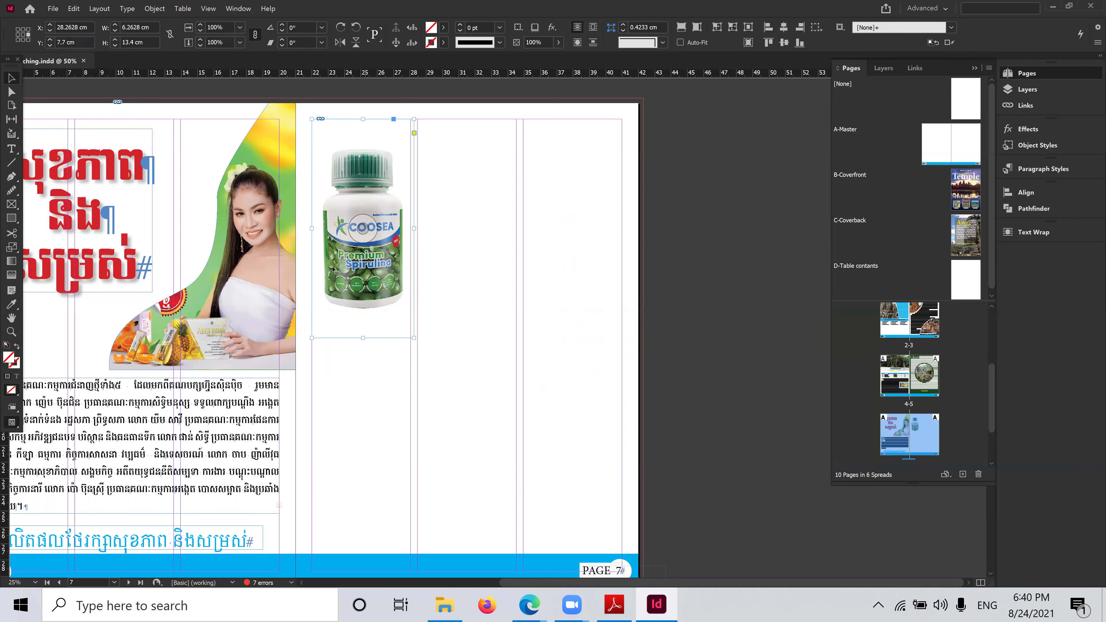
{"action": "left_click", "coordinate": [155, 8]}
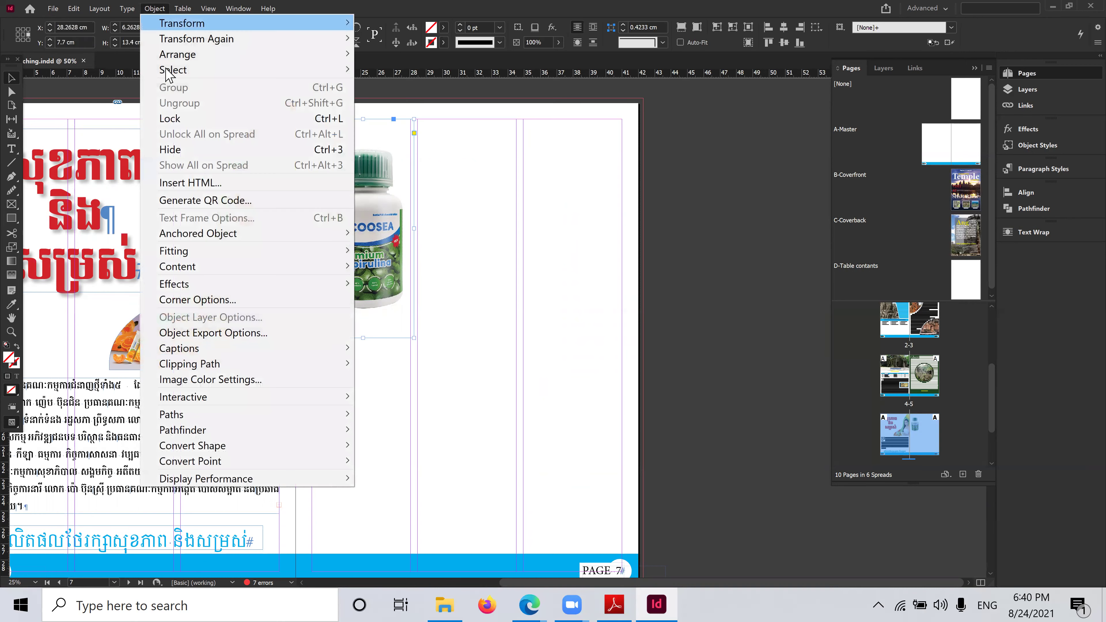
{"action": "mouse_move", "coordinate": [178, 284]}
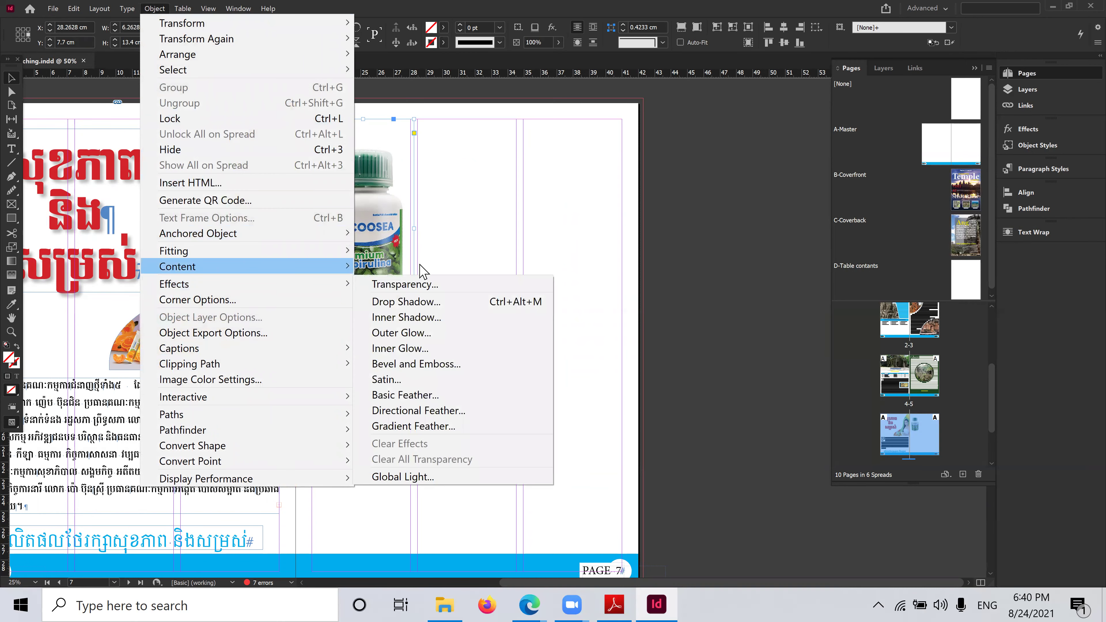
{"action": "mouse_move", "coordinate": [351, 283]}
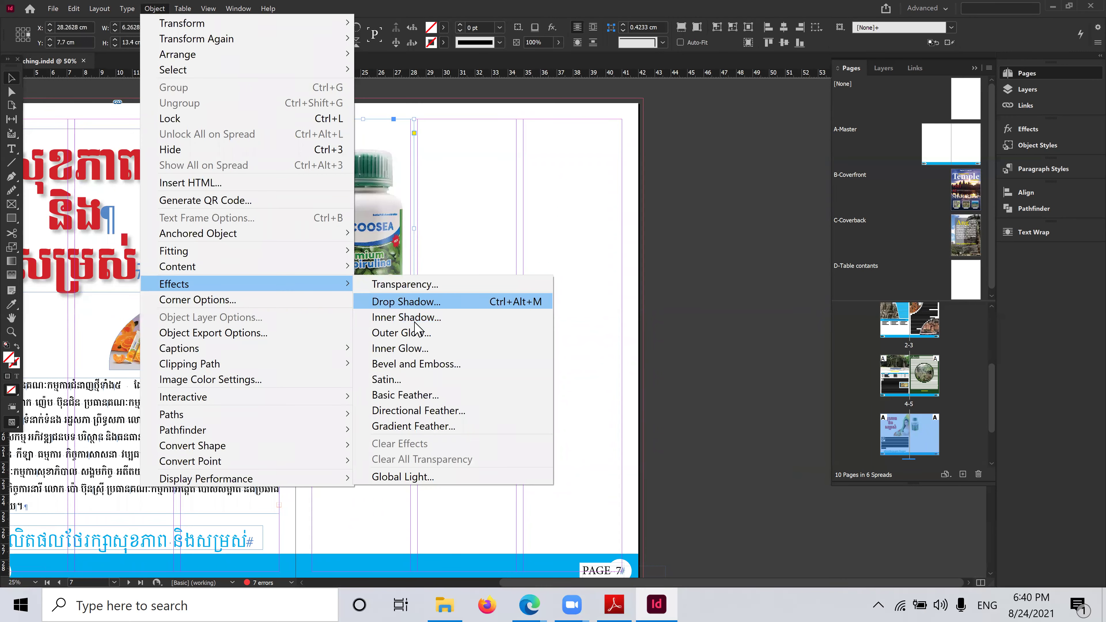
{"action": "left_click", "coordinate": [413, 303]}
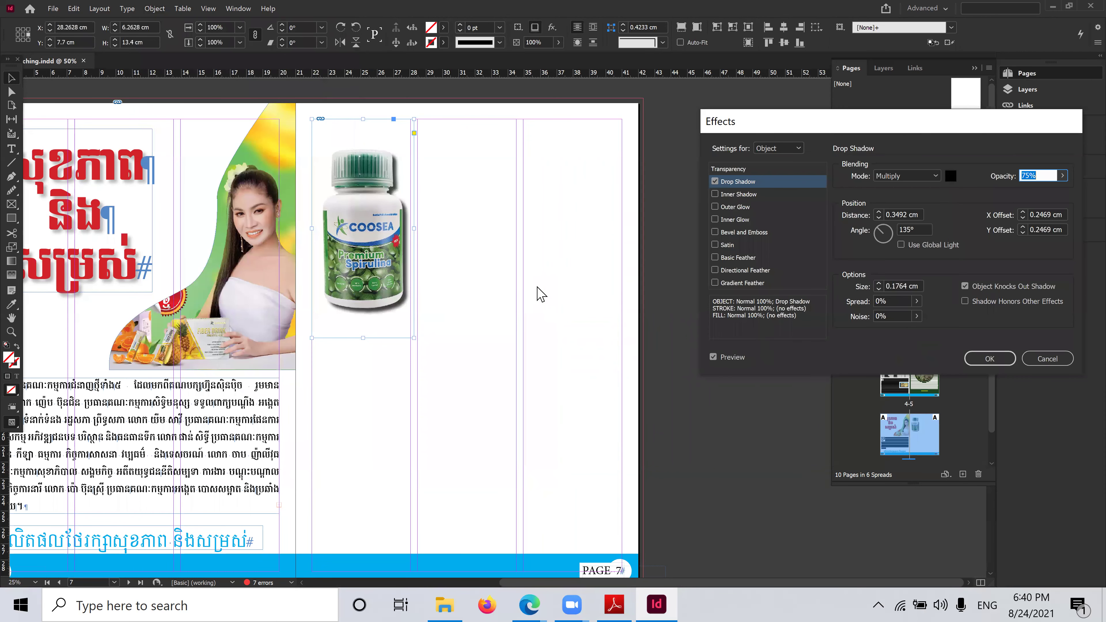
{"action": "left_click", "coordinate": [991, 358]}
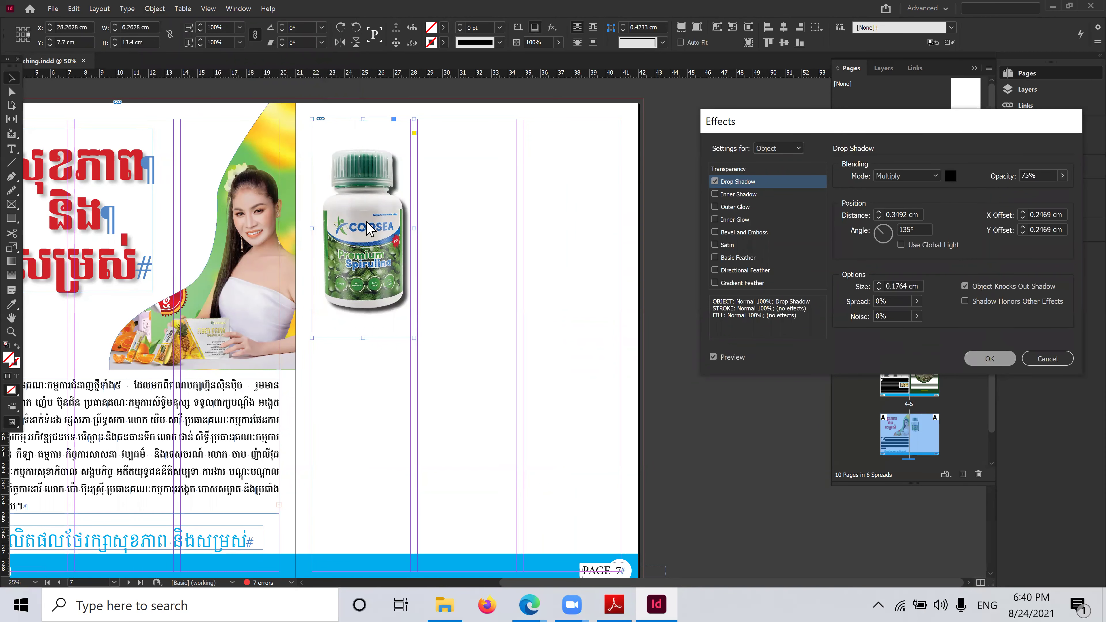
Draw a text frame beside the bottle image, spanning the two remaining columns and matching the picture frame's height
{"action": "left_click", "coordinate": [11, 149]}
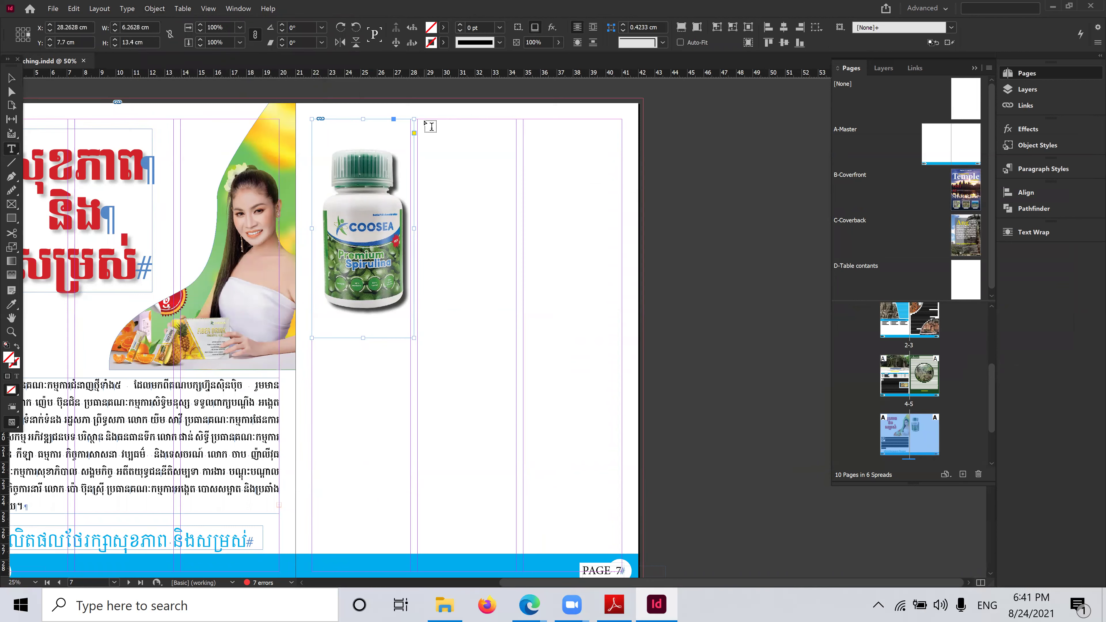
{"action": "left_click_drag", "start_coordinate": [423, 121], "coordinate": [622, 338]}
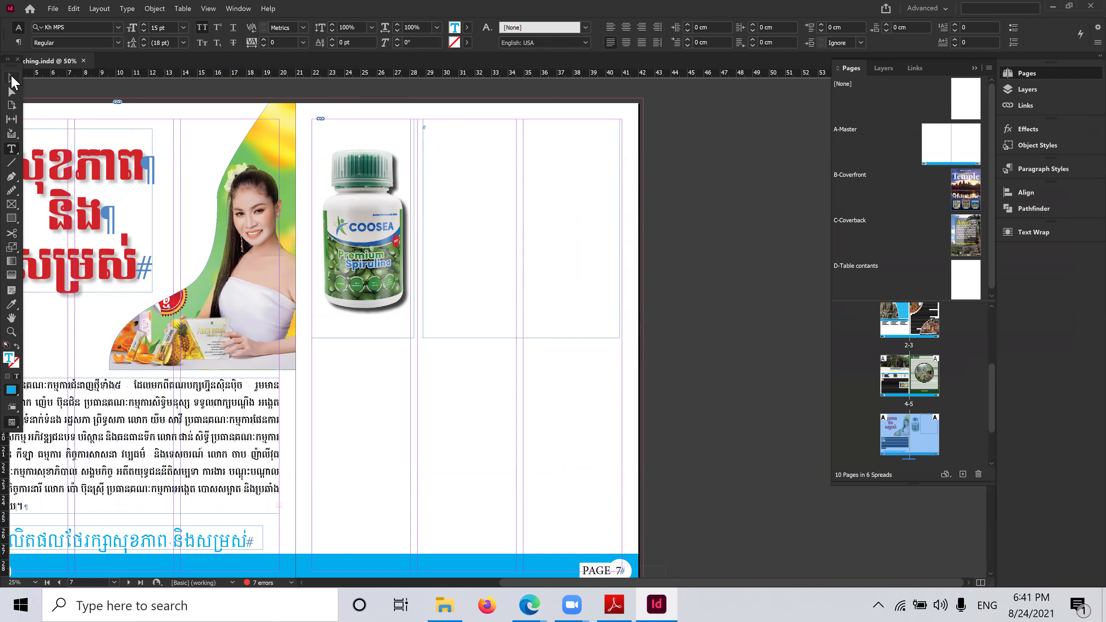
Copy most of the Khmer body paragraph on page 6 and paste it into the empty text frame beside the bottle on page 7
{"action": "left_click", "coordinate": [12, 78]}
{"action": "scroll", "coordinate": [425, 321], "scroll_direction": "left", "scroll_amount": 3}
{"action": "scroll", "coordinate": [425, 322], "scroll_direction": "down", "scroll_amount": 1}
{"action": "scroll", "coordinate": [427, 308], "scroll_direction": "right", "scroll_amount": 2}
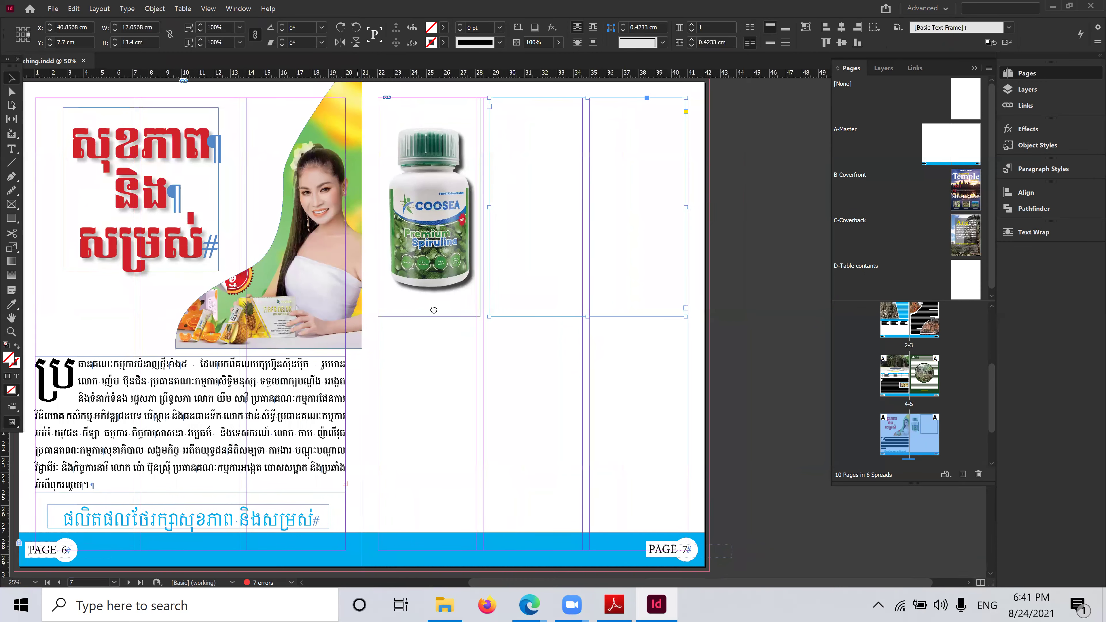
{"action": "left_click", "coordinate": [12, 149]}
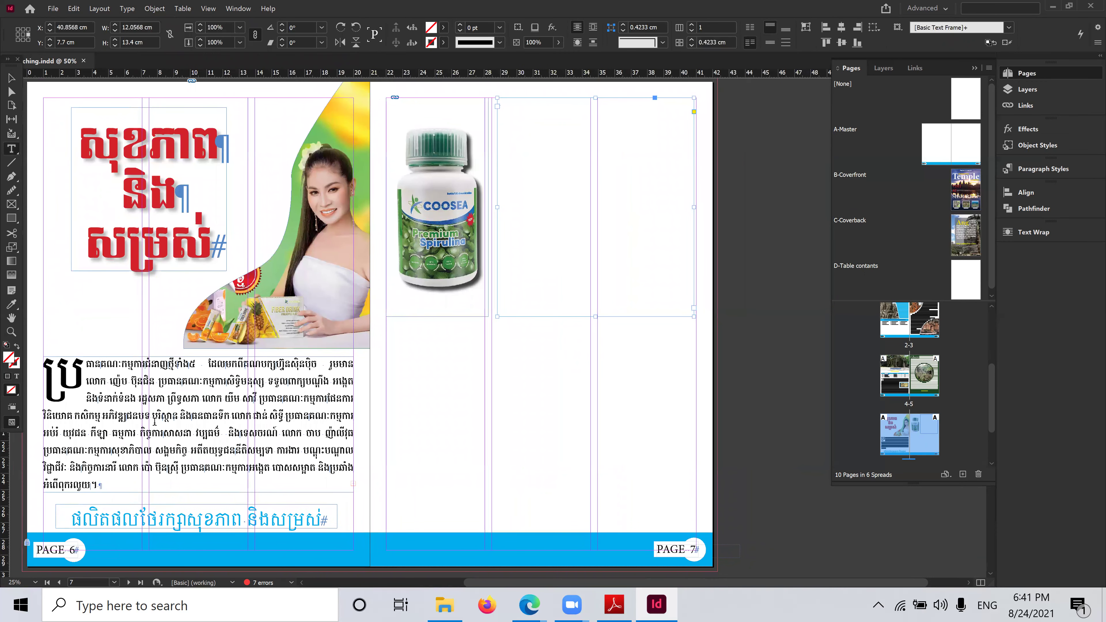
{"action": "left_click_drag", "start_coordinate": [210, 364], "coordinate": [296, 483]}
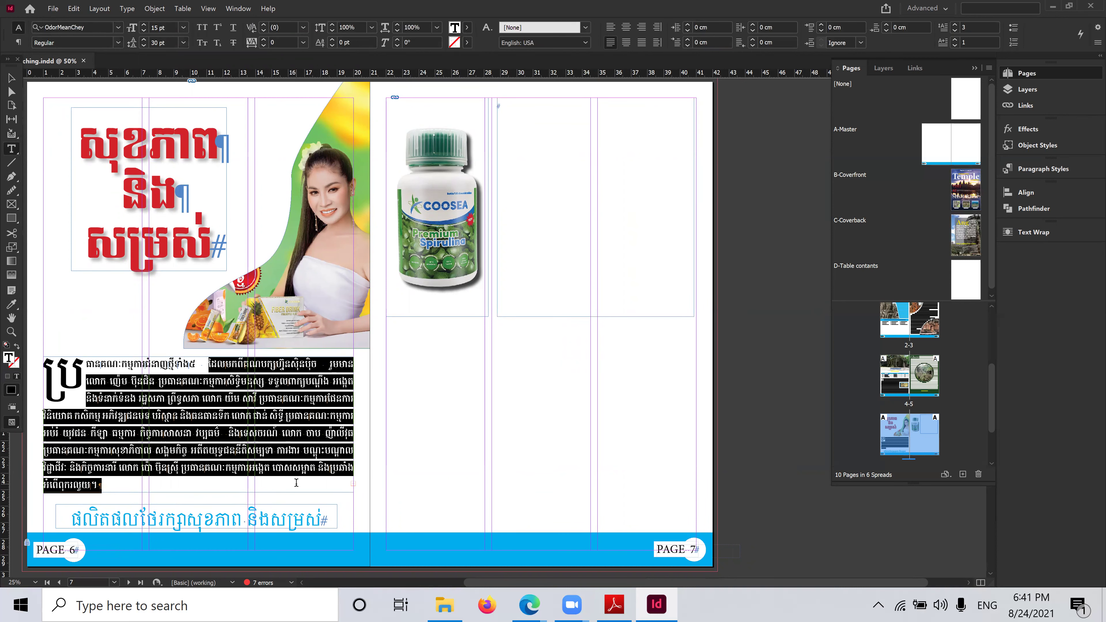
{"action": "left_click", "coordinate": [513, 112]}
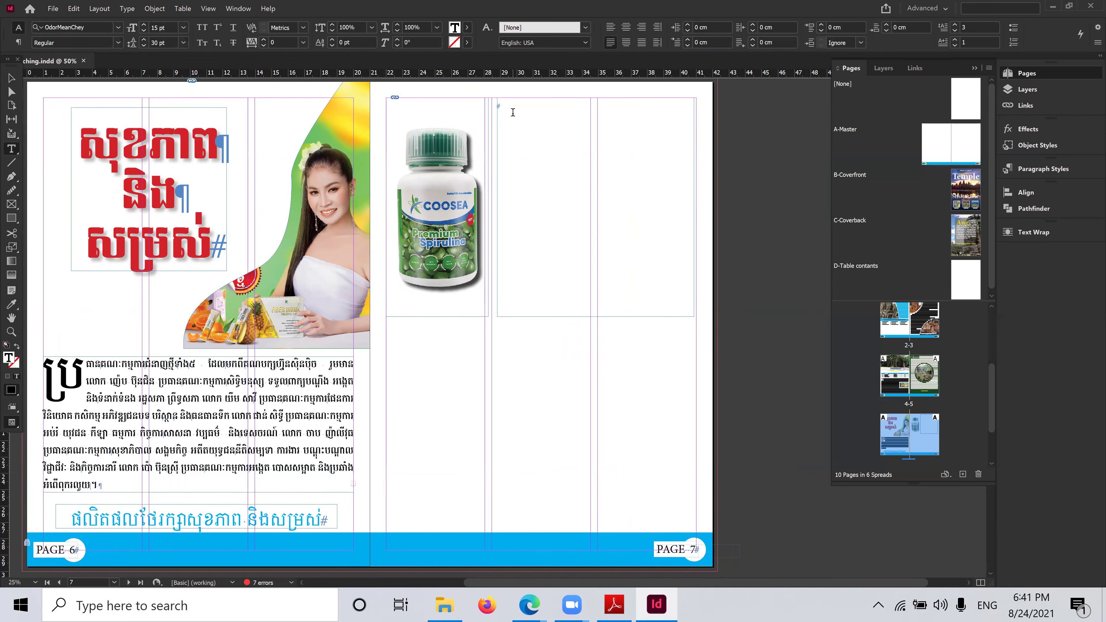
{"action": "key", "text": "ctrl+v"}
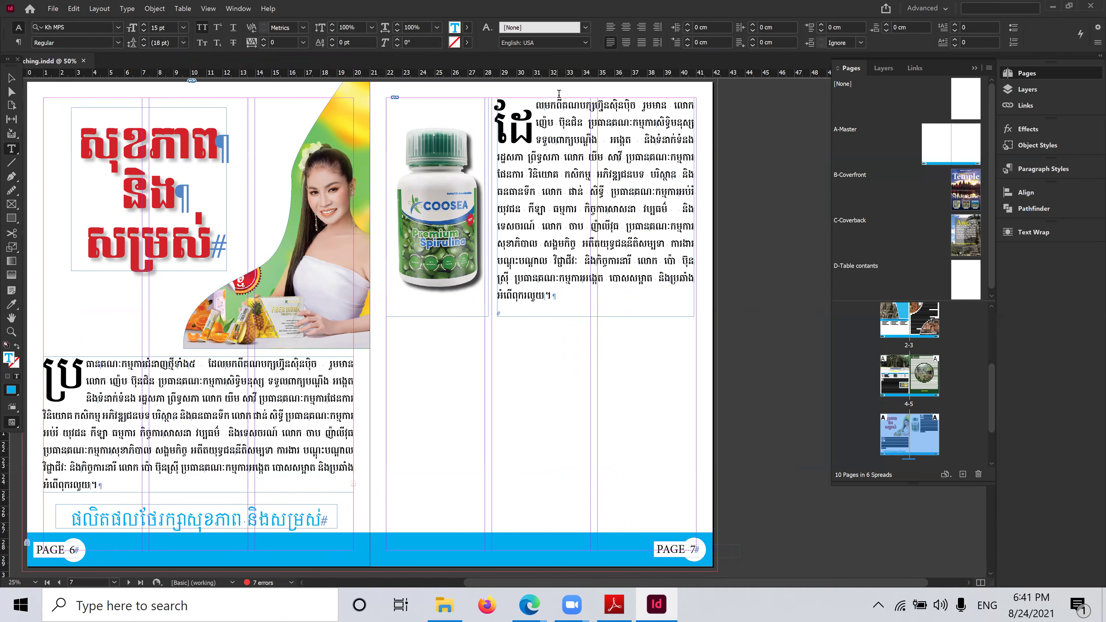
{"action": "left_click", "coordinate": [543, 131]}
{"action": "scroll", "coordinate": [545, 263], "scroll_direction": "down", "scroll_amount": 2}
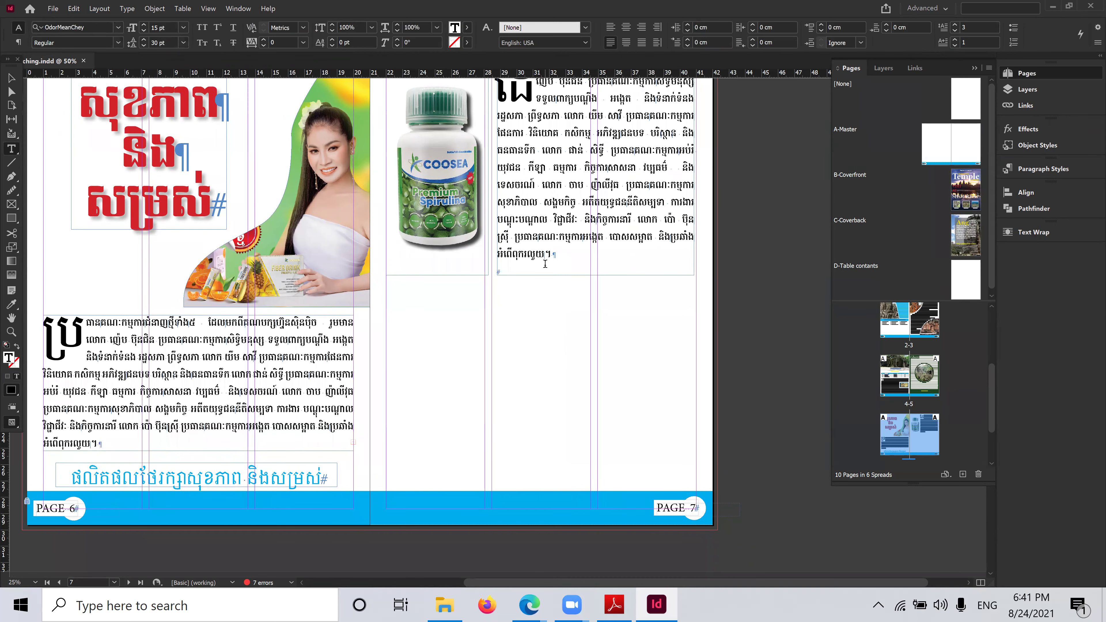
Draw a rectangle about 21 × 27.4 cm covering page 7 from its top edge down to the blue footer
{"action": "left_click", "coordinate": [662, 603]}
{"action": "left_click", "coordinate": [662, 603]}
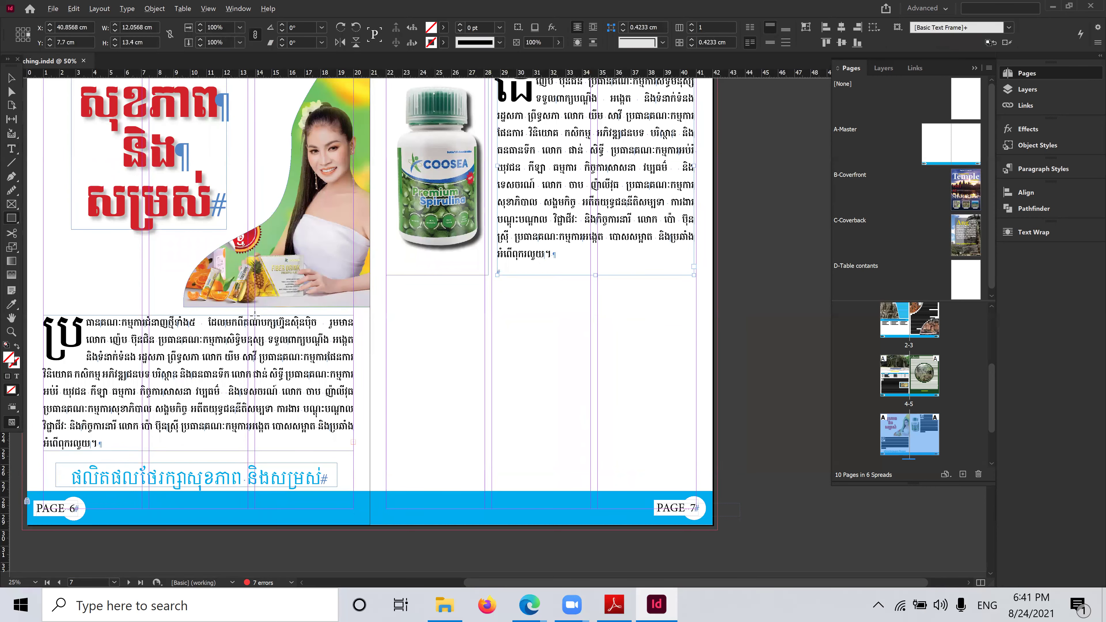
{"action": "key", "text": "ctrl+minus"}
{"action": "key", "text": "ctrl+equal"}
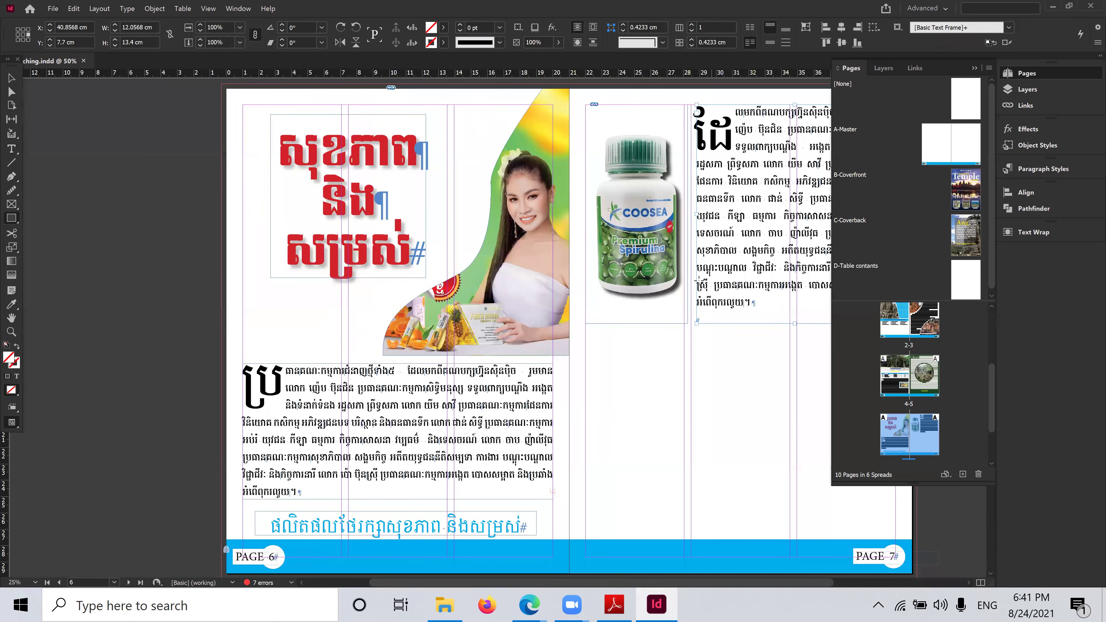
{"action": "left_click_drag", "start_coordinate": [707, 317], "coordinate": [381, 314]}
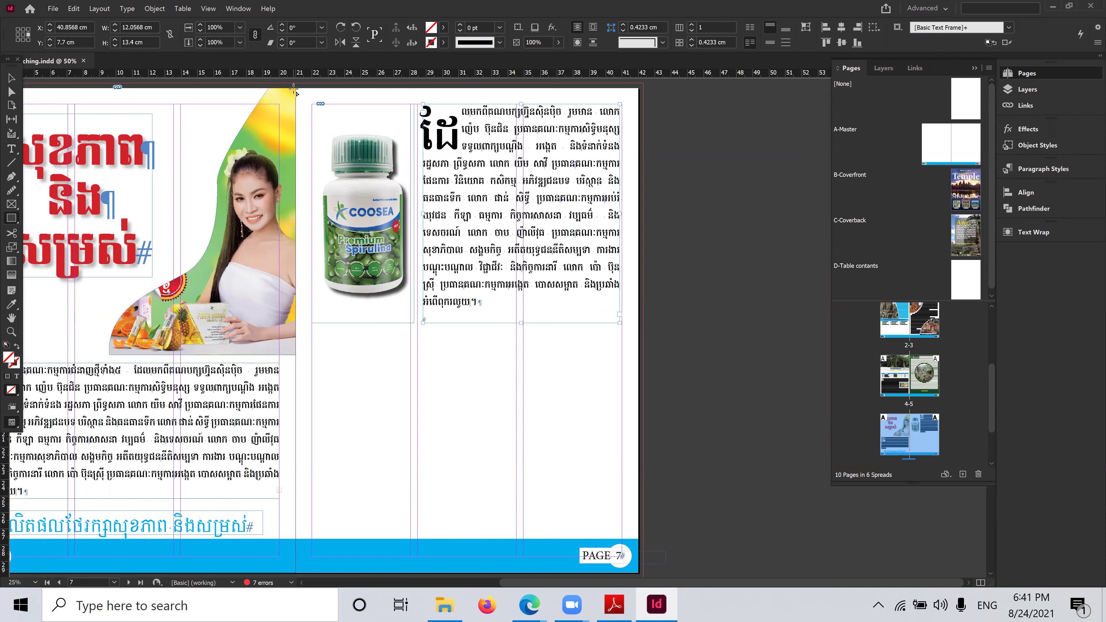
{"action": "left_click_drag", "start_coordinate": [294, 91], "coordinate": [640, 499]}
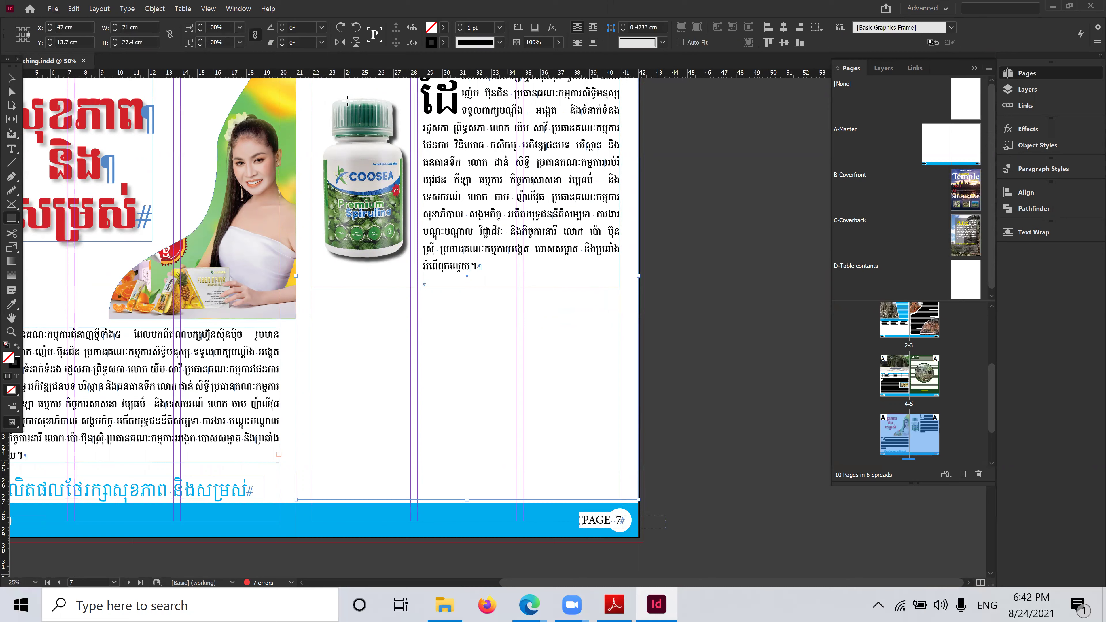
Fill the page 7 rectangle with green C=75 M=5 Y=100 K=0 and send it to the back
{"action": "left_click", "coordinate": [444, 28]}
{"action": "left_click", "coordinate": [351, 163]}
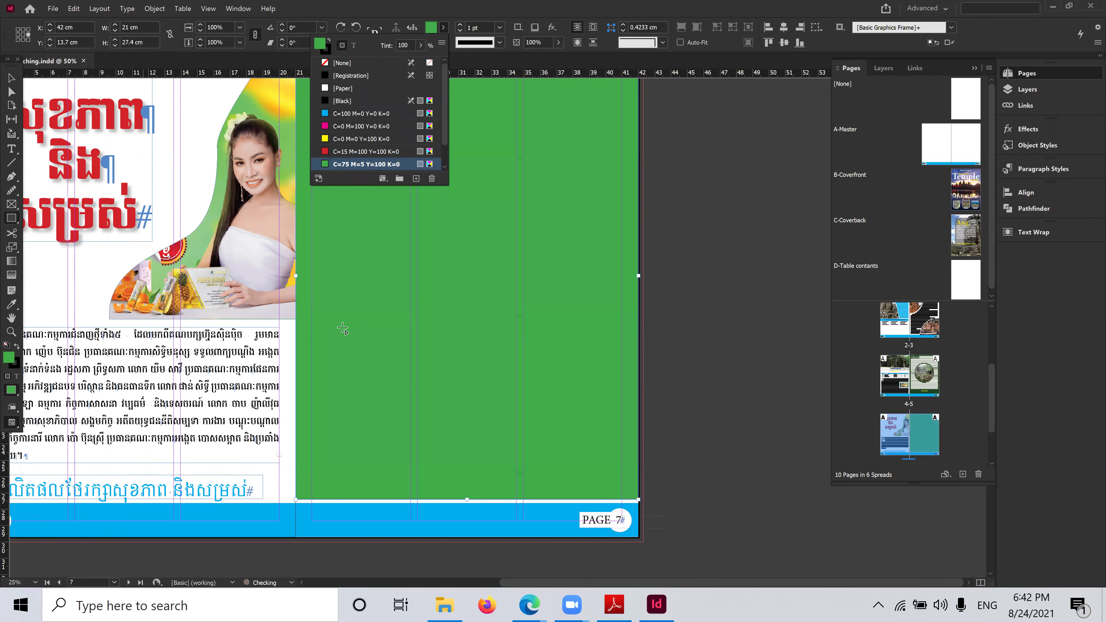
{"action": "left_click", "coordinate": [368, 10]}
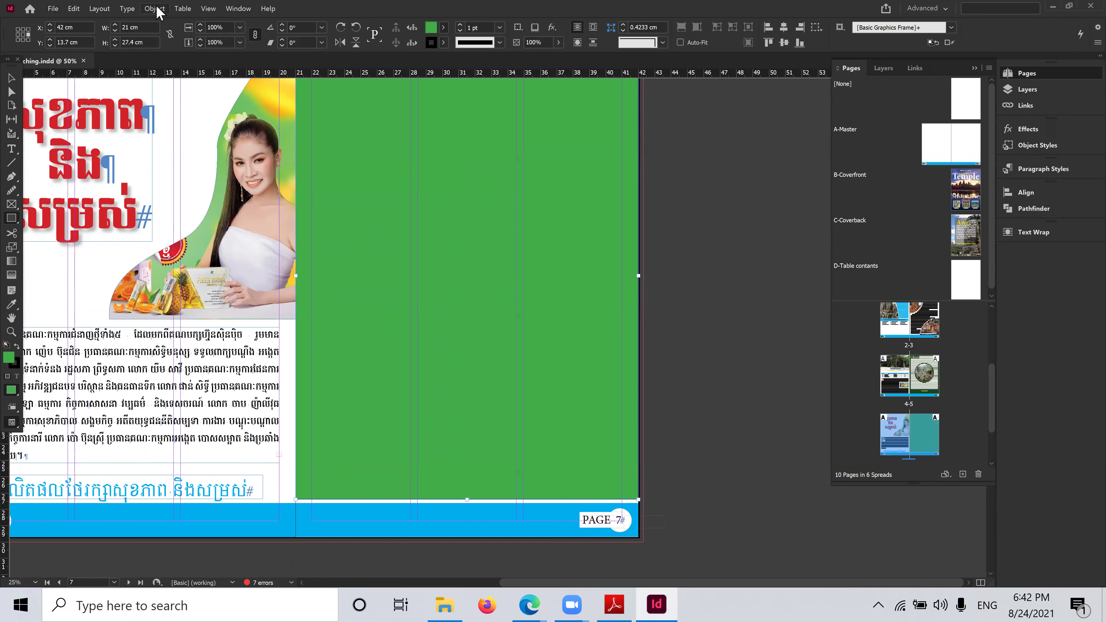
{"action": "left_click", "coordinate": [155, 9]}
{"action": "mouse_move", "coordinate": [264, 57]}
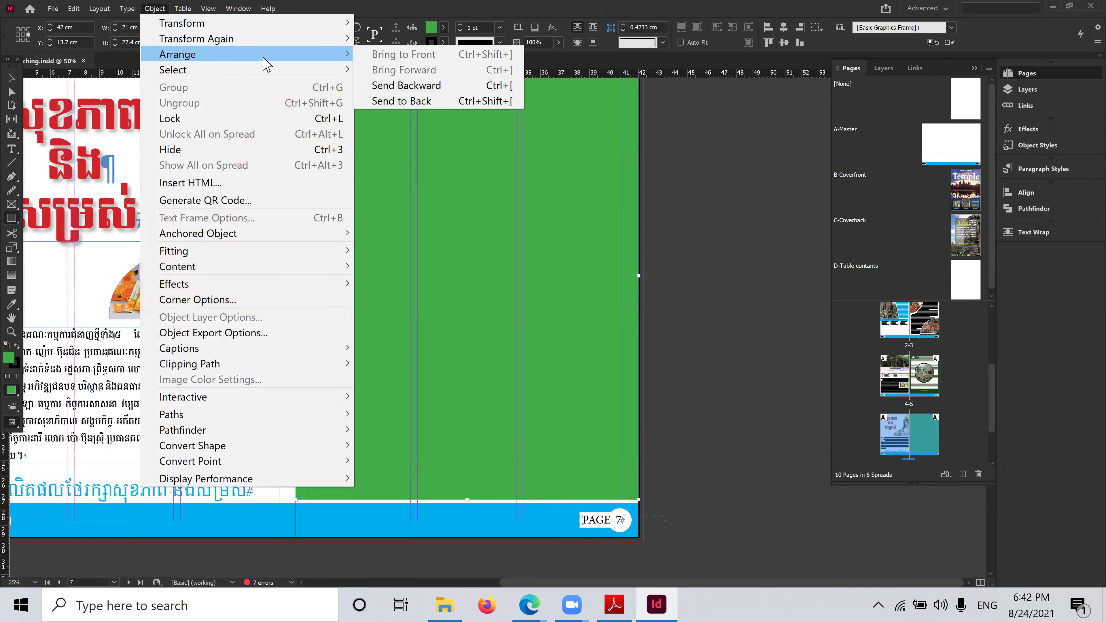
{"action": "left_click", "coordinate": [425, 104]}
{"action": "scroll", "coordinate": [401, 243], "scroll_direction": "up", "scroll_amount": 3}
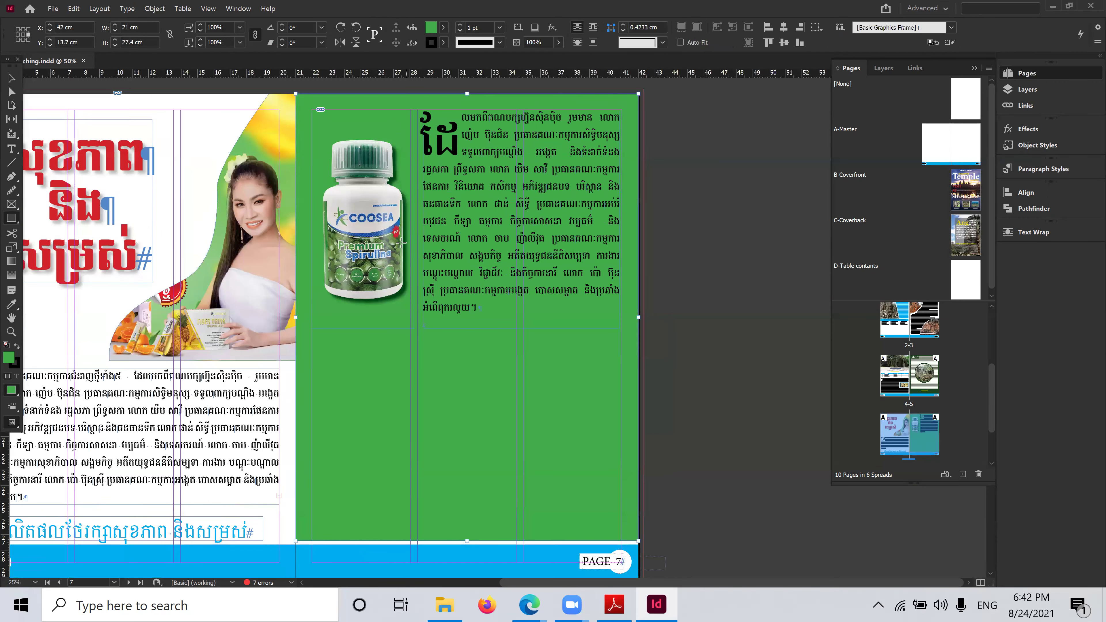
Extend the green rectangle's bottom edge to meet the blue footer, about 27.6 cm high, and set its stroke to None
{"action": "scroll", "coordinate": [319, 246], "scroll_direction": "down", "scroll_amount": 3}
{"action": "left_click", "coordinate": [9, 80]}
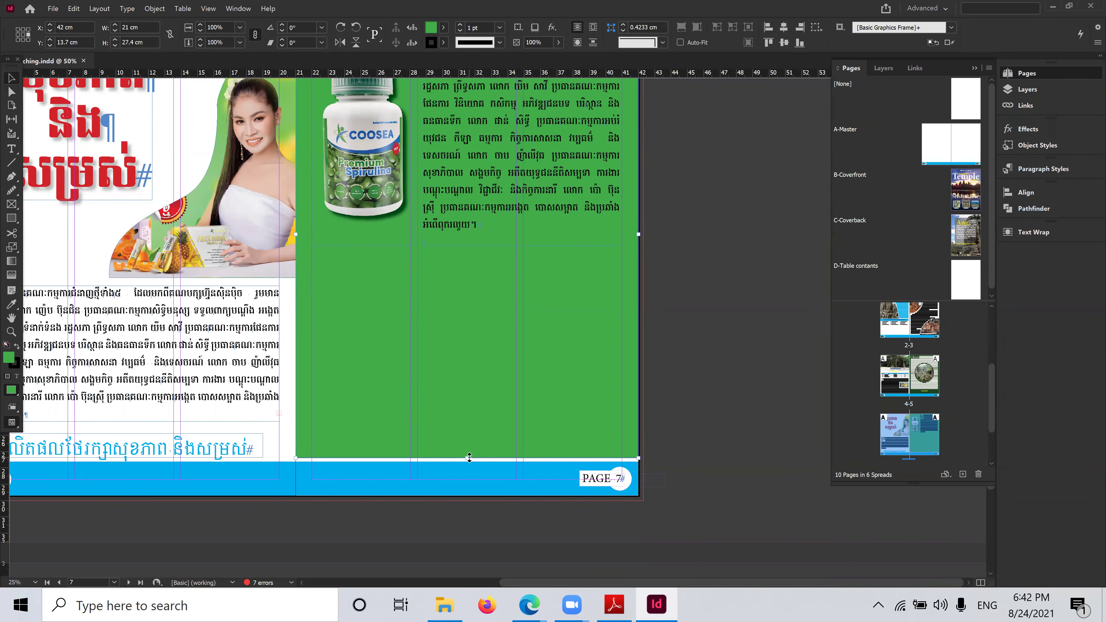
{"action": "left_click_drag", "start_coordinate": [469, 457], "coordinate": [469, 461]}
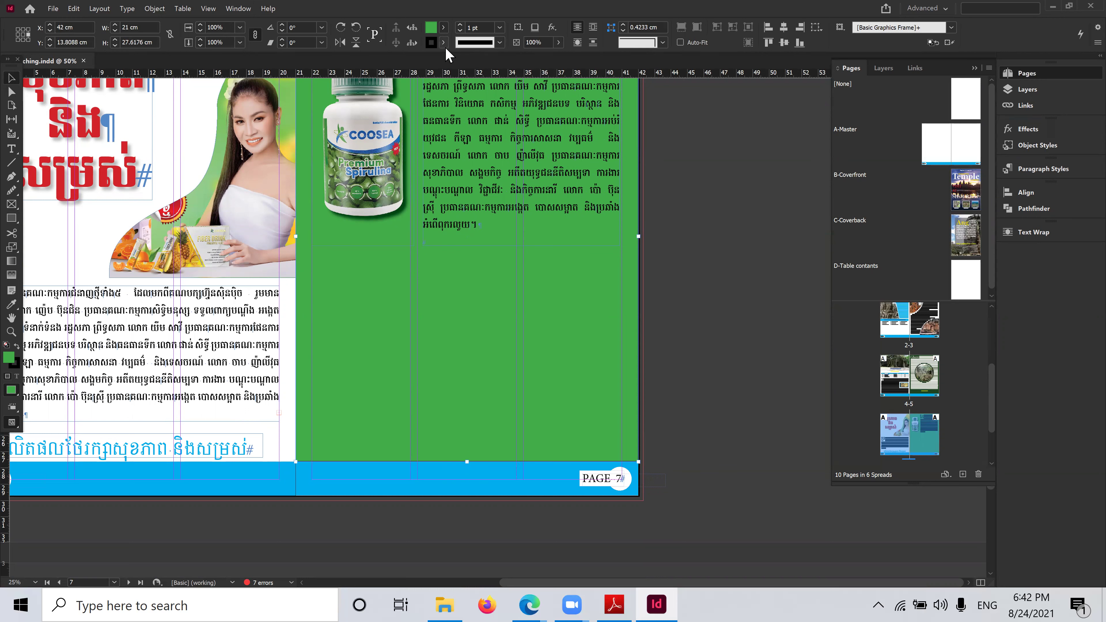
{"action": "left_click", "coordinate": [436, 46]}
{"action": "left_click", "coordinate": [342, 78]}
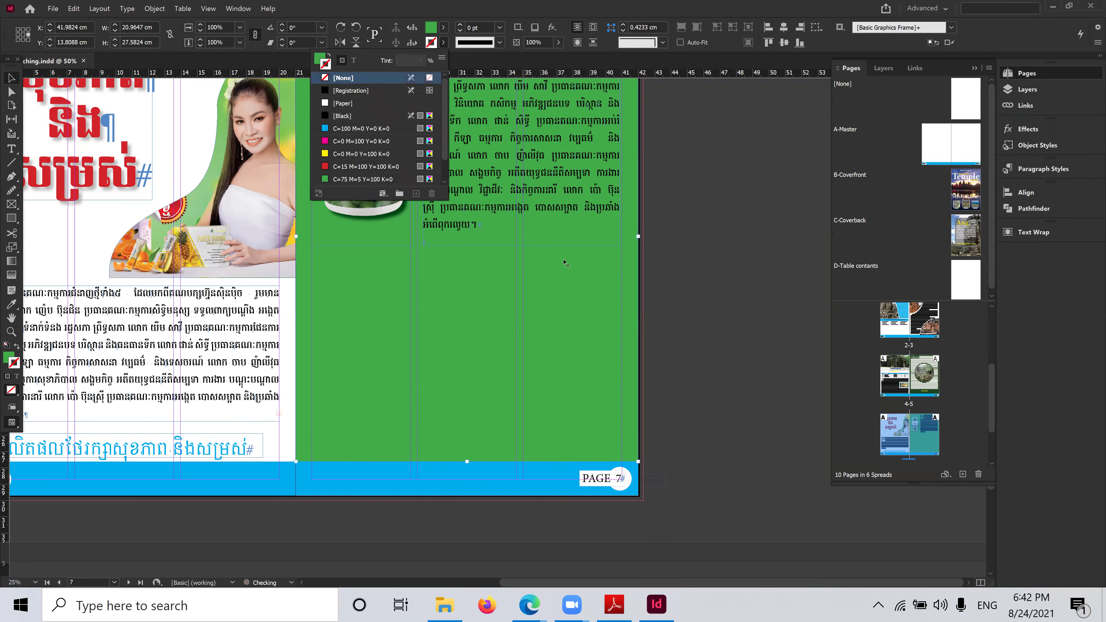
Set the fill of all the Khmer text beside the bottle on page 7 to Paper and deselect the frame
{"action": "scroll", "coordinate": [556, 255], "scroll_direction": "up", "scroll_amount": 5}
{"action": "scroll", "coordinate": [557, 256], "scroll_direction": "down", "scroll_amount": 3}
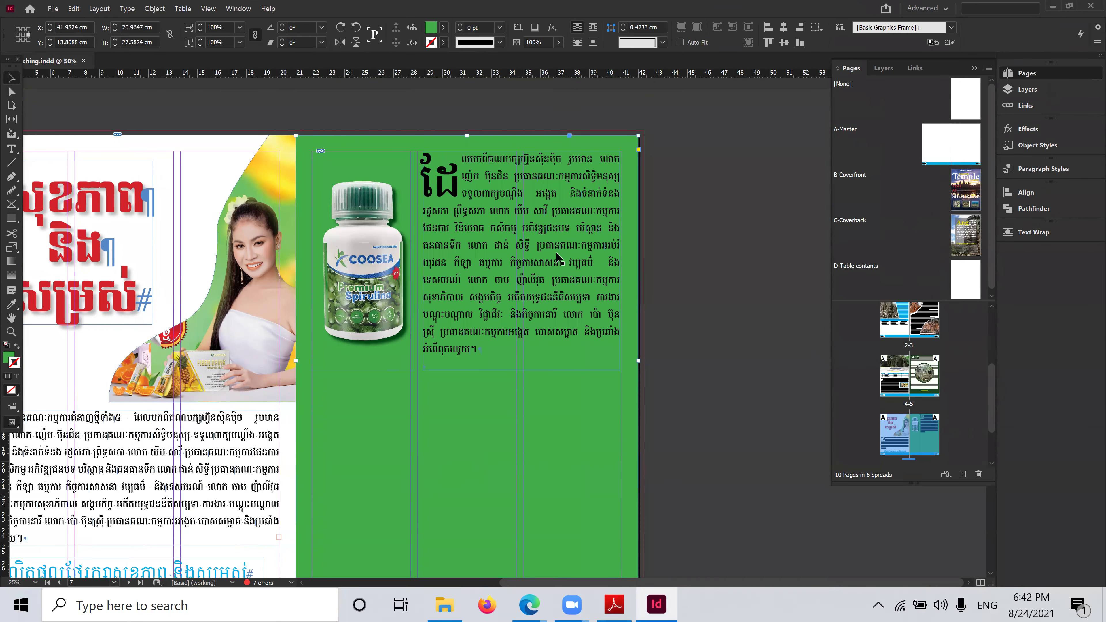
{"action": "left_click", "coordinate": [13, 149]}
{"action": "left_click_drag", "start_coordinate": [427, 174], "coordinate": [479, 351]}
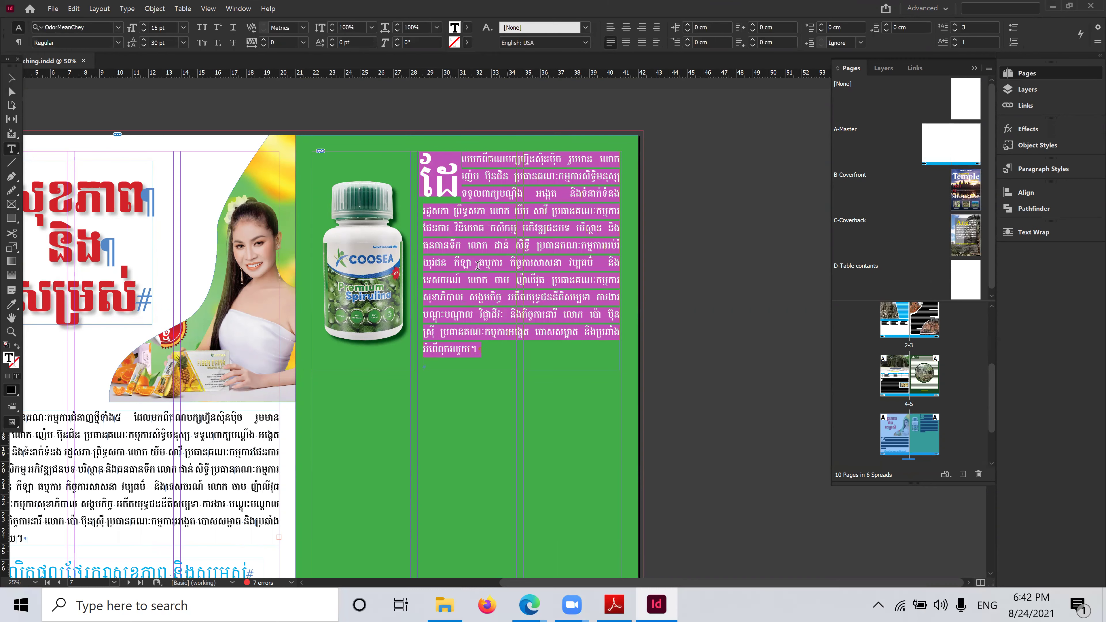
{"action": "left_click", "coordinate": [467, 27]}
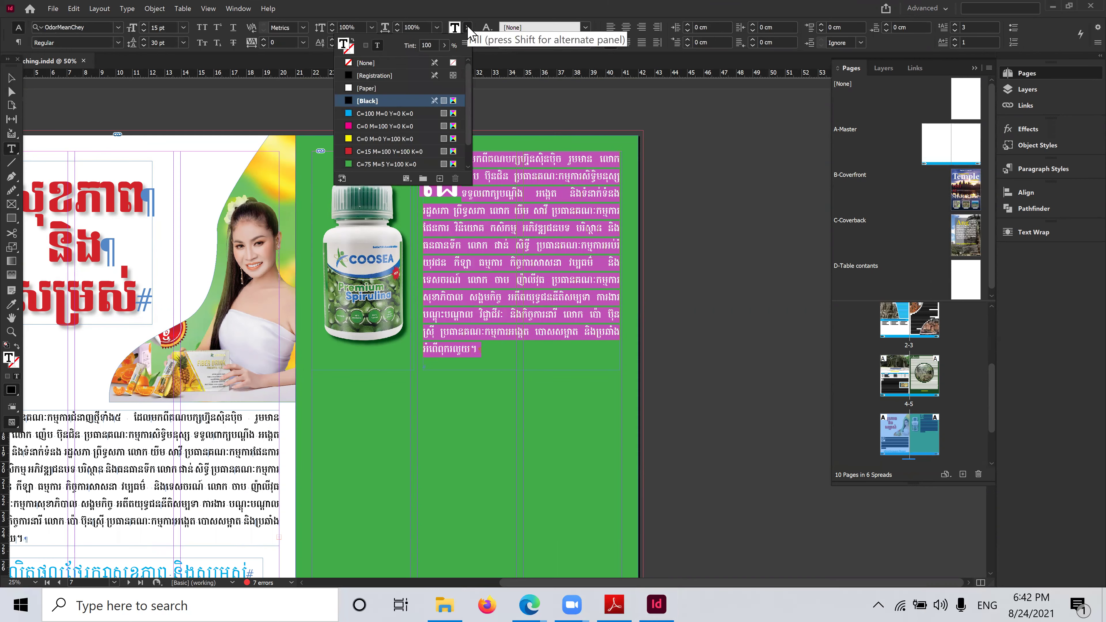
{"action": "left_click", "coordinate": [363, 89]}
{"action": "key", "text": "Escape"}
{"action": "left_click", "coordinate": [696, 281]}
Draw a full-width rectangle about 21 × 2.9 cm below the bottle and text on page 7 and open its fill swatches
{"action": "scroll", "coordinate": [695, 281], "scroll_direction": "down", "scroll_amount": 3}
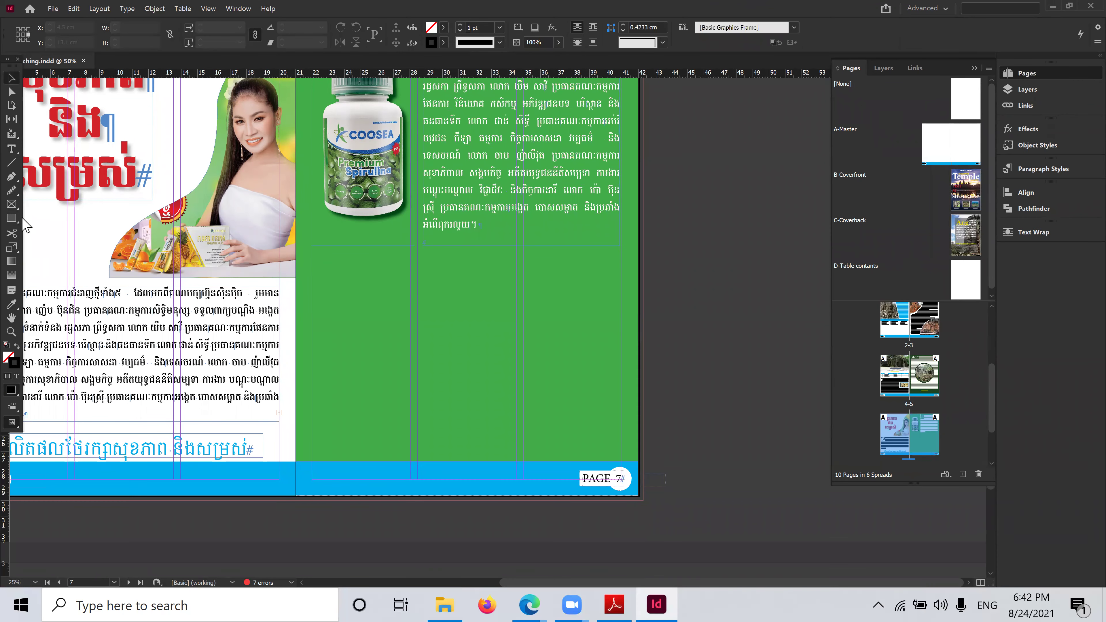
{"action": "left_click", "coordinate": [11, 218]}
{"action": "left_click_drag", "start_coordinate": [294, 254], "coordinate": [643, 305]}
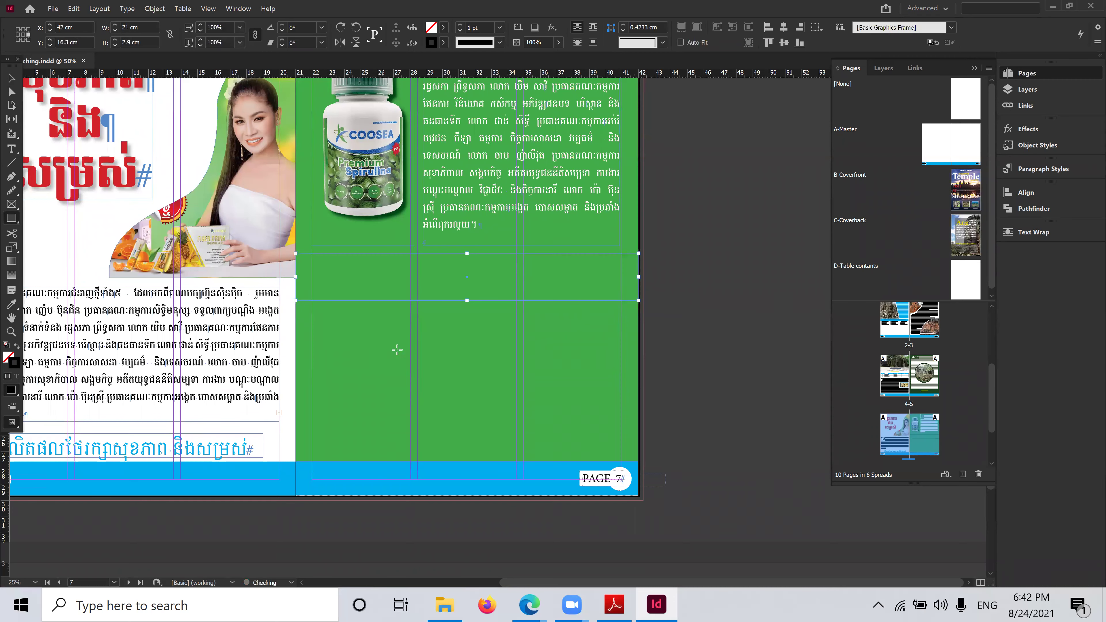
{"action": "left_click", "coordinate": [443, 28]}
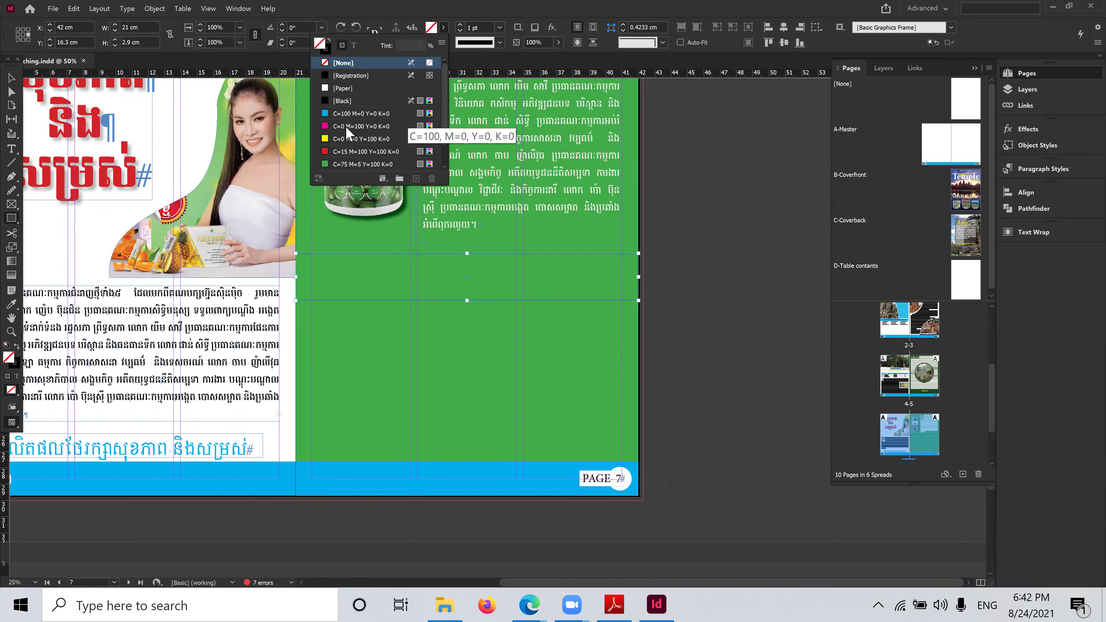
Fill the horizontal band on page 7 with C=100 M=0 Y=0 K=0 and set its stroke to None
{"action": "left_click", "coordinate": [358, 113]}
{"action": "left_click", "coordinate": [444, 43]}
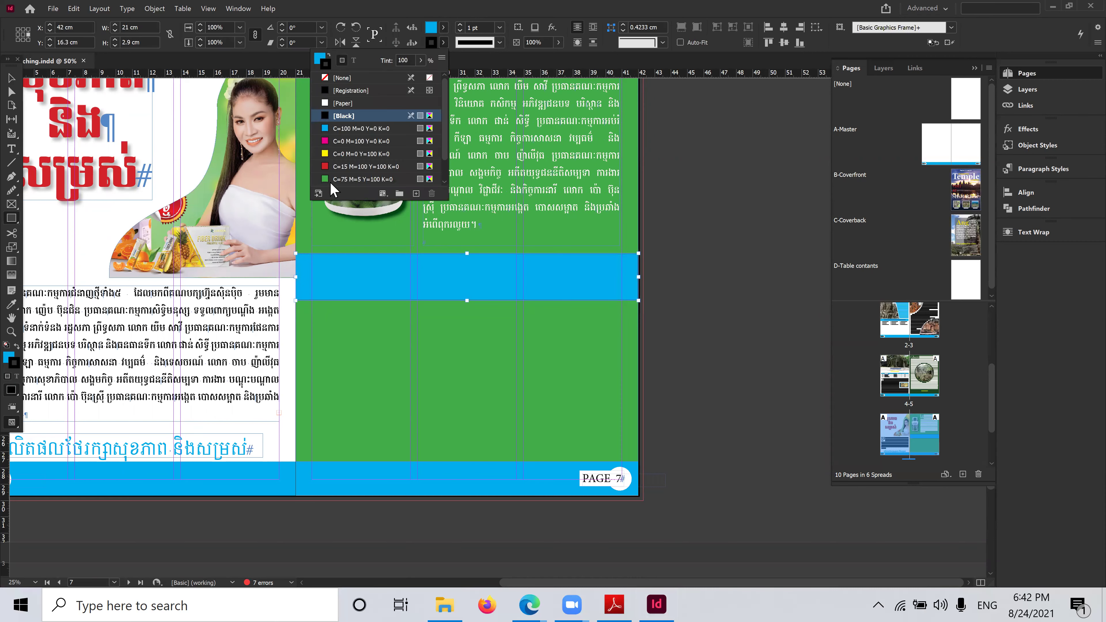
{"action": "left_click", "coordinate": [344, 77]}
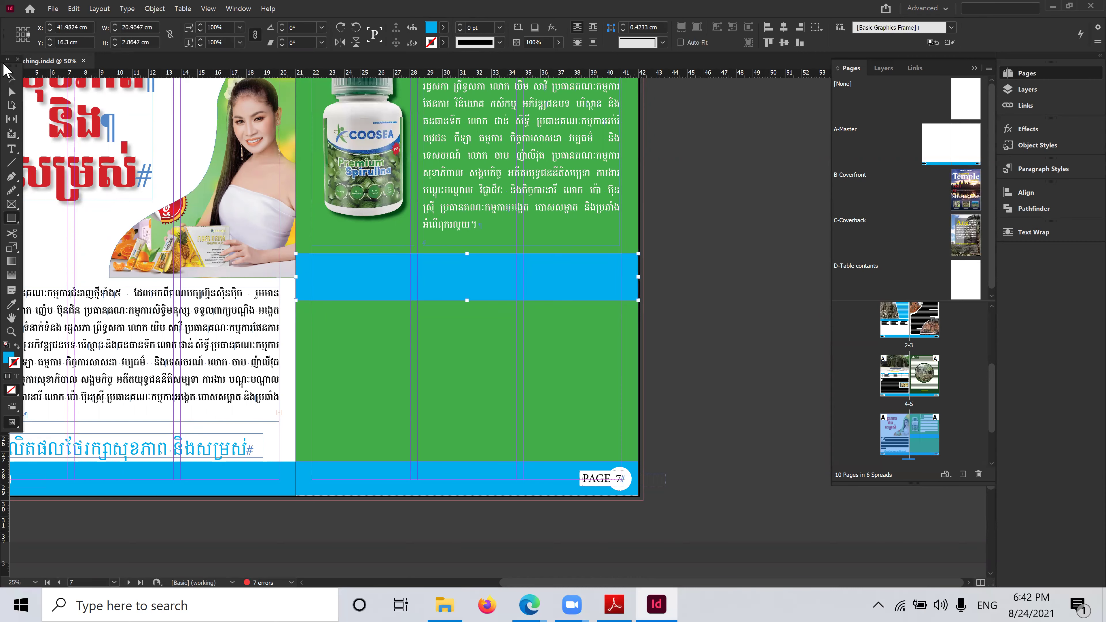
Draw a text frame about 16 cm by 3.3 cm in the green area below the blue band and enter "SCF"
{"action": "left_click", "coordinate": [12, 78]}
{"action": "left_click", "coordinate": [11, 148]}
{"action": "left_click", "coordinate": [654, 603]}
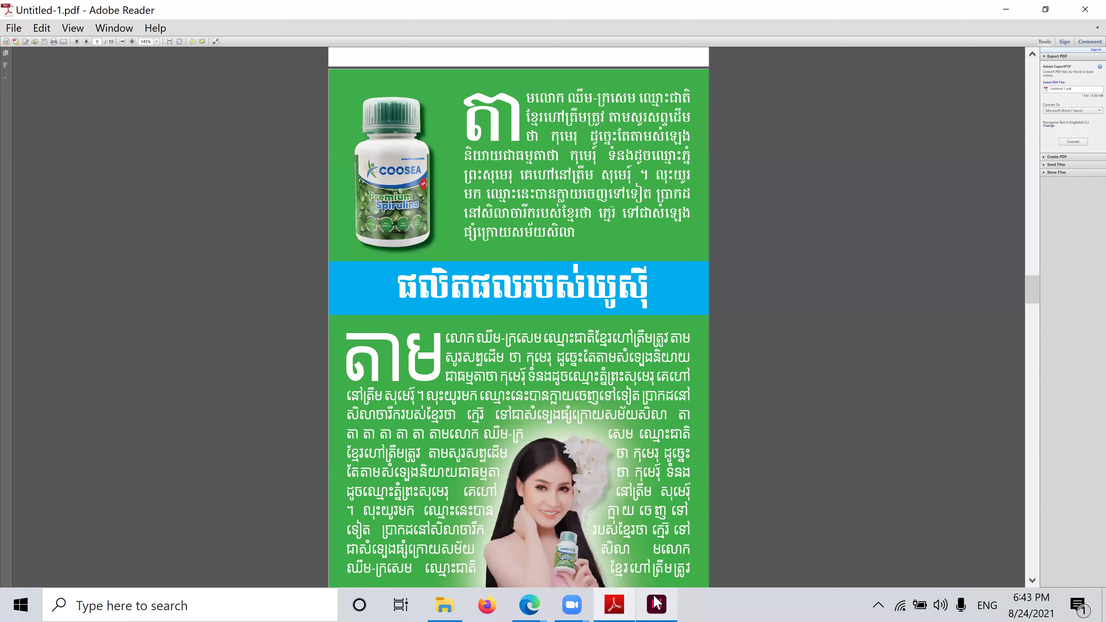
{"action": "left_click", "coordinate": [657, 603]}
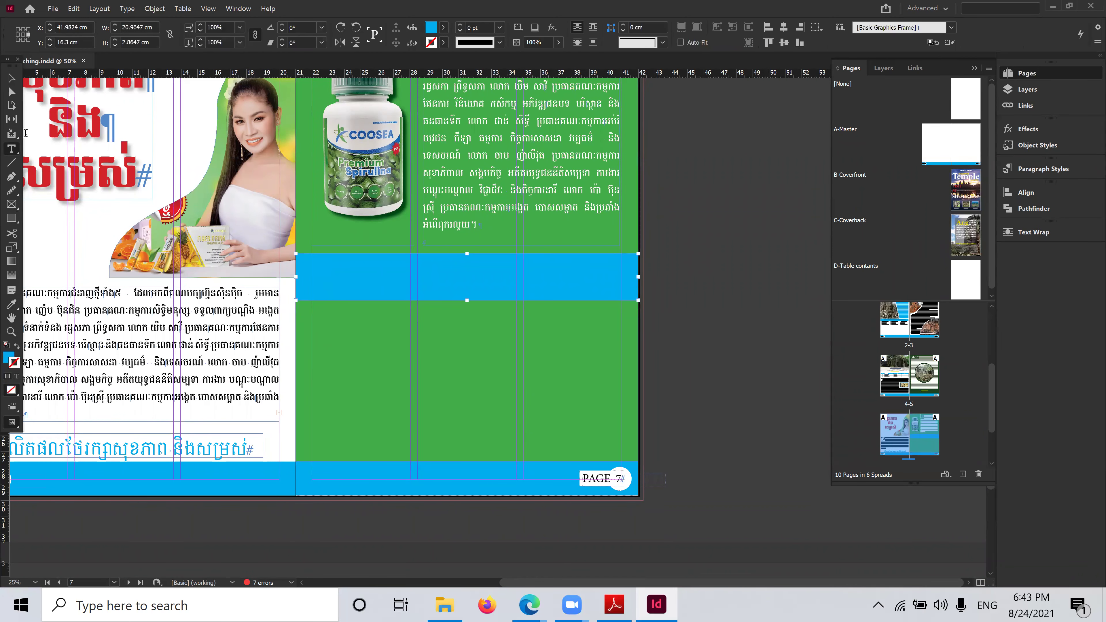
{"action": "left_click_drag", "start_coordinate": [339, 347], "coordinate": [602, 400]}
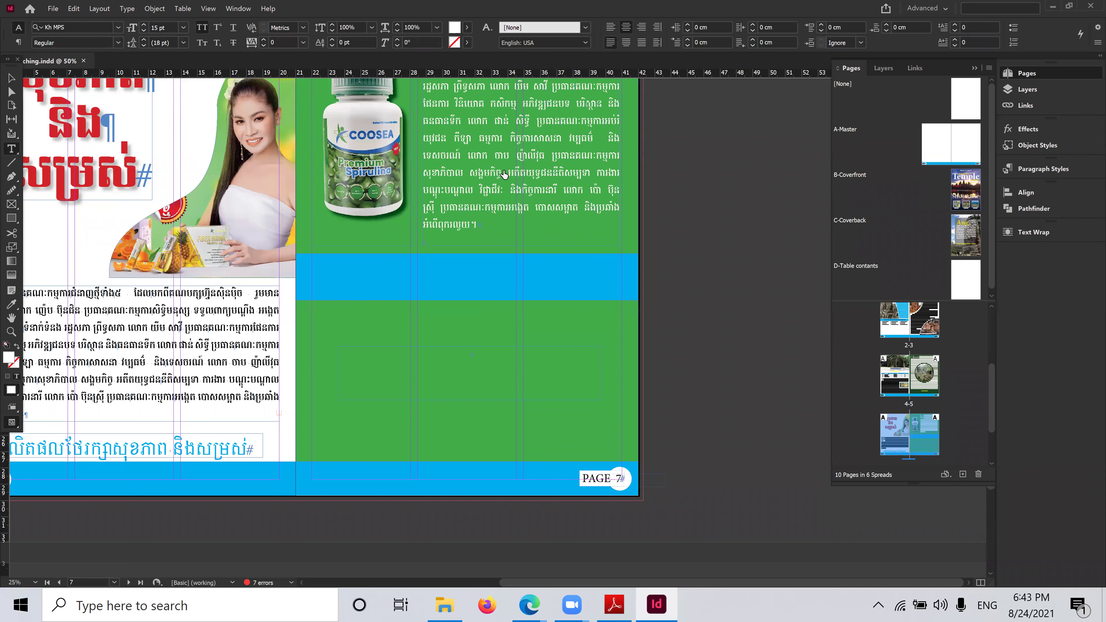
{"action": "key", "text": "ctrl+v"}
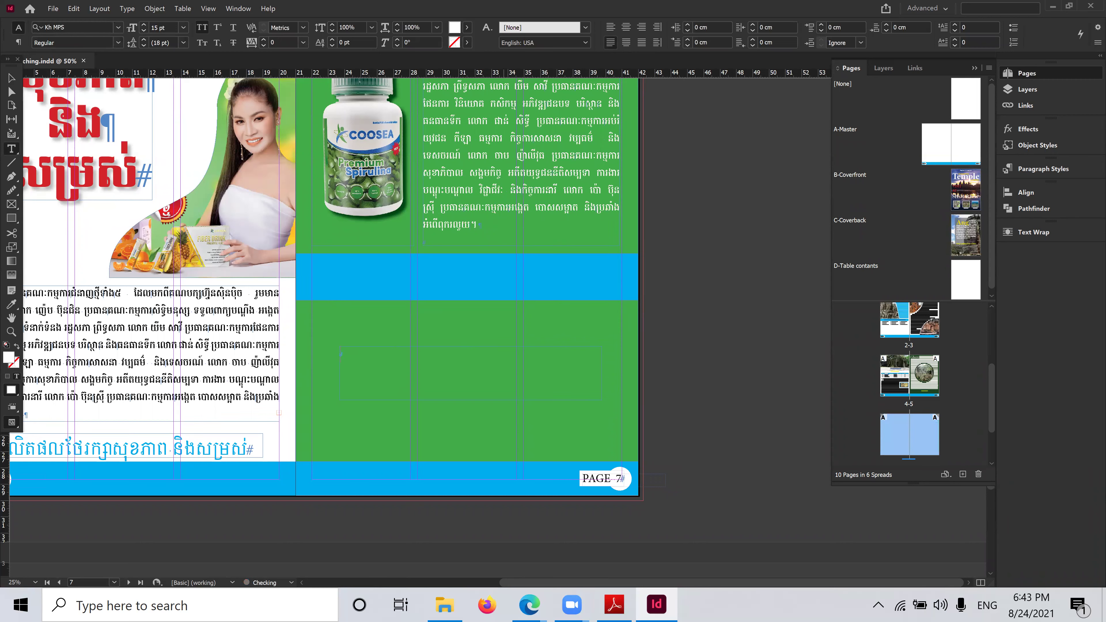
{"action": "left_click", "coordinate": [468, 28]}
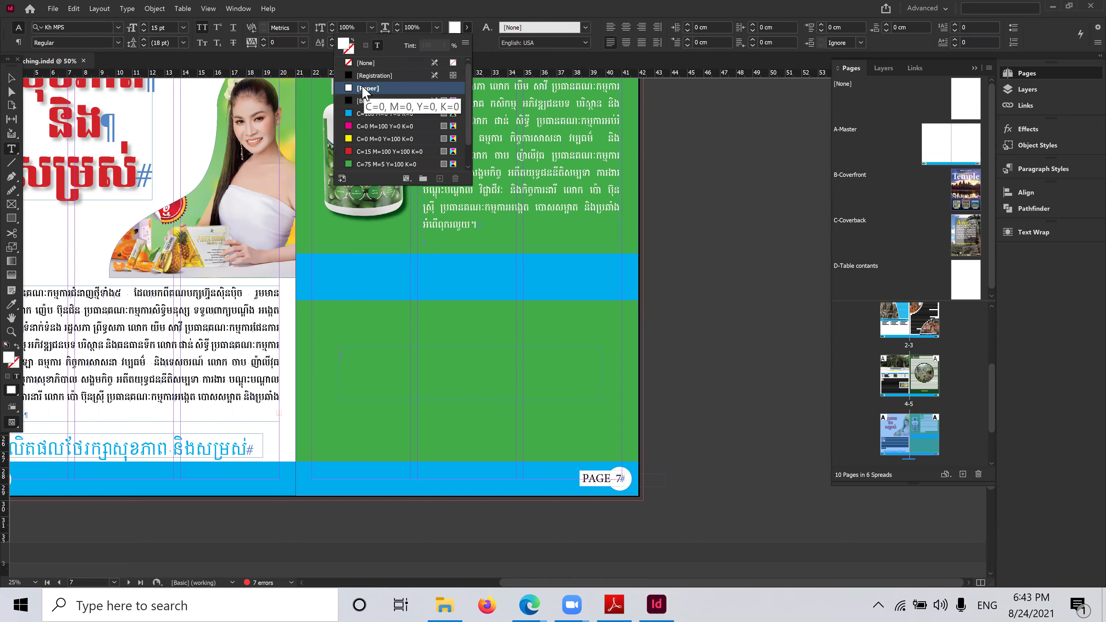
{"action": "left_click", "coordinate": [353, 360]}
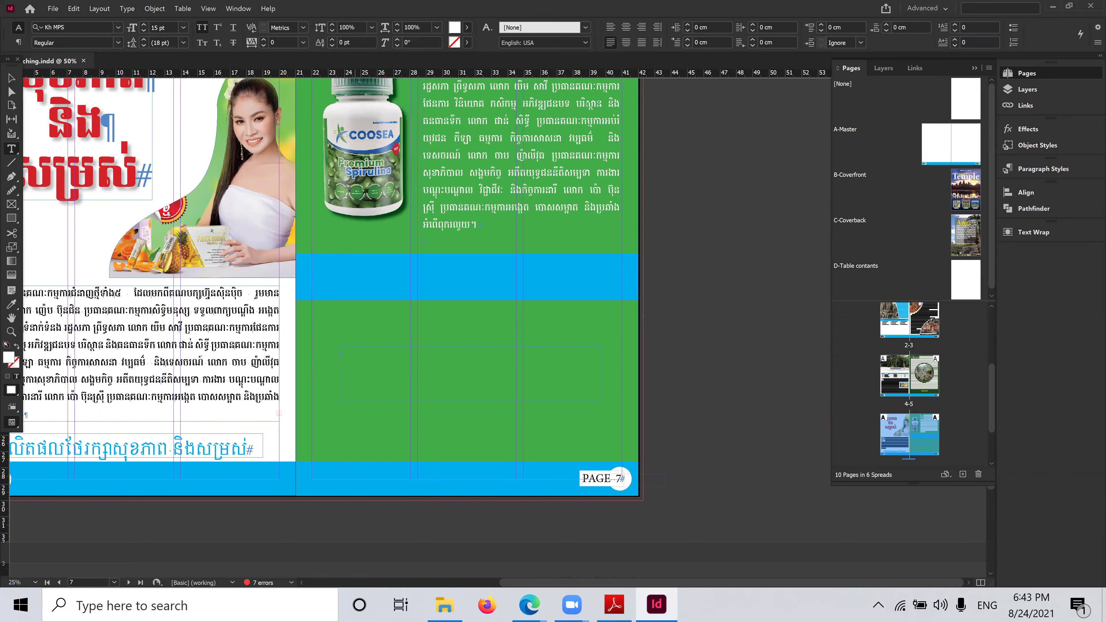
{"action": "type", "text": "SCF"}
Try a Paper stroke on the "SCF" placeholder text and set the stroke back to None
{"action": "left_click", "coordinate": [469, 29]}
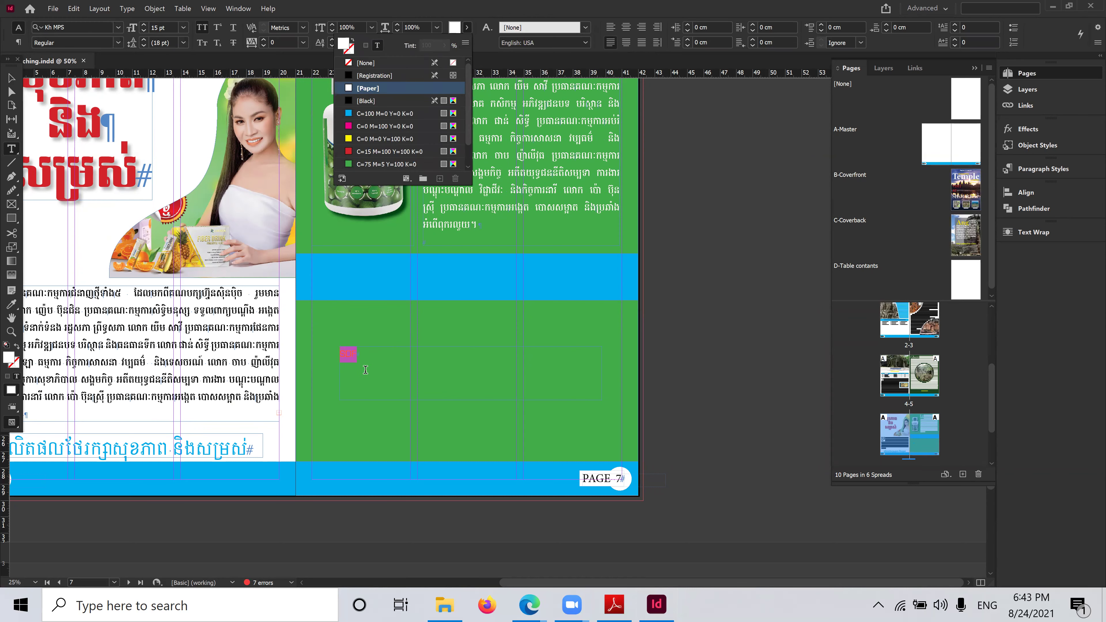
{"action": "left_click", "coordinate": [366, 357]}
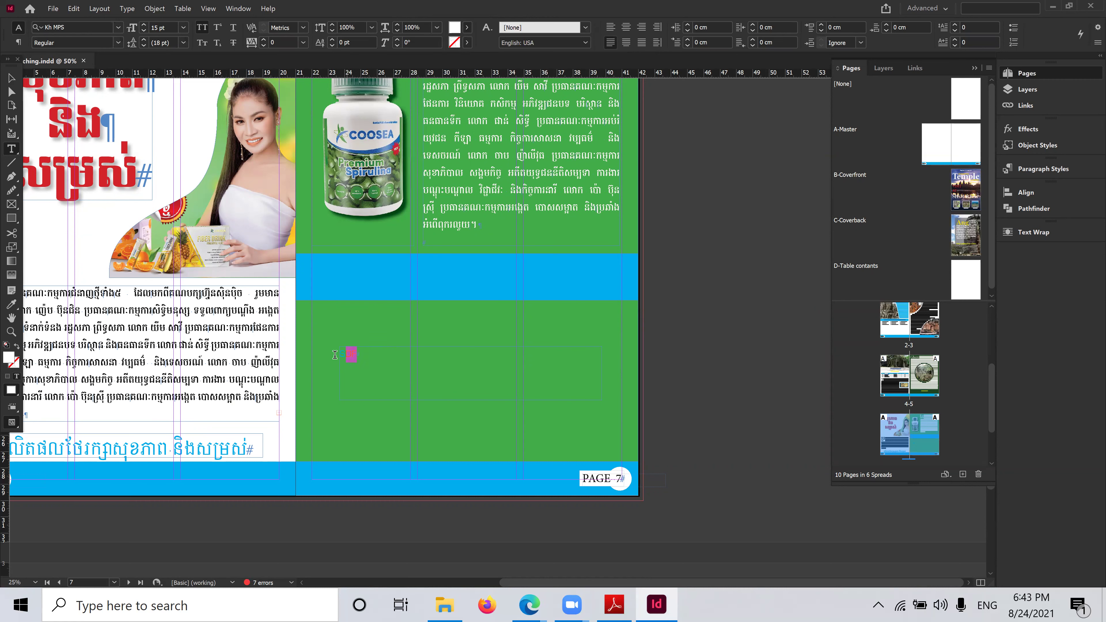
{"action": "left_click", "coordinate": [467, 43]}
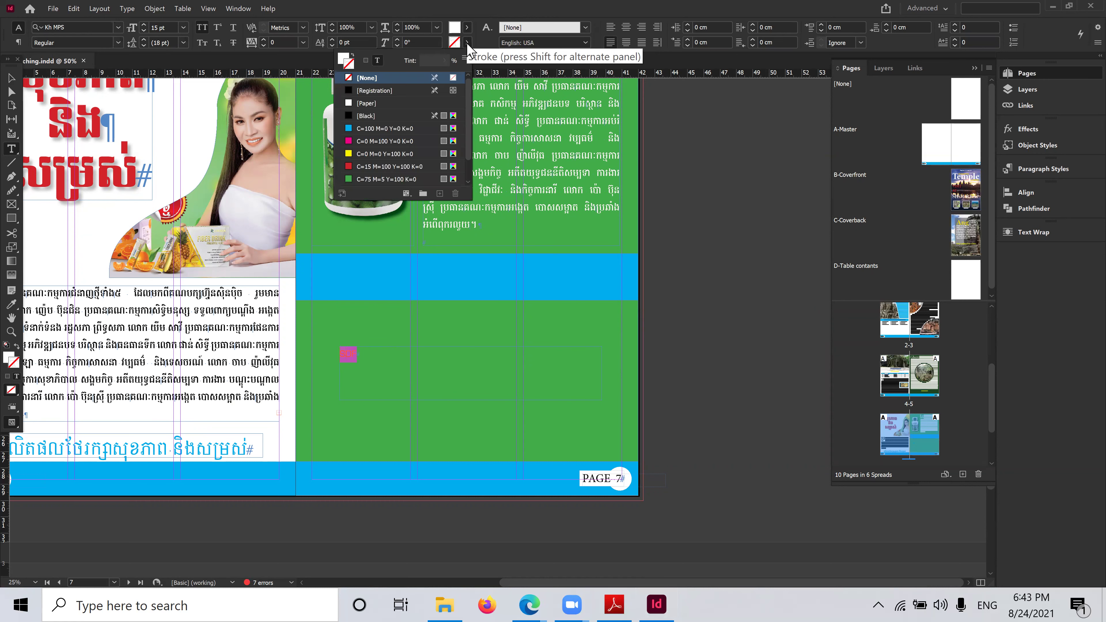
{"action": "left_click", "coordinate": [366, 103]}
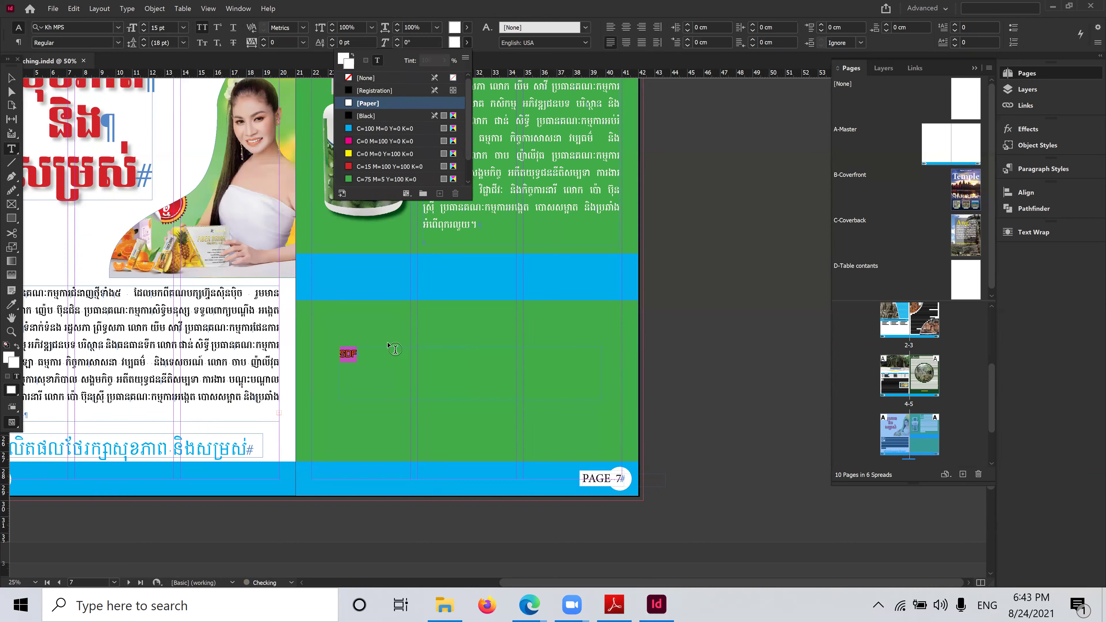
{"action": "key", "text": "Escape"}
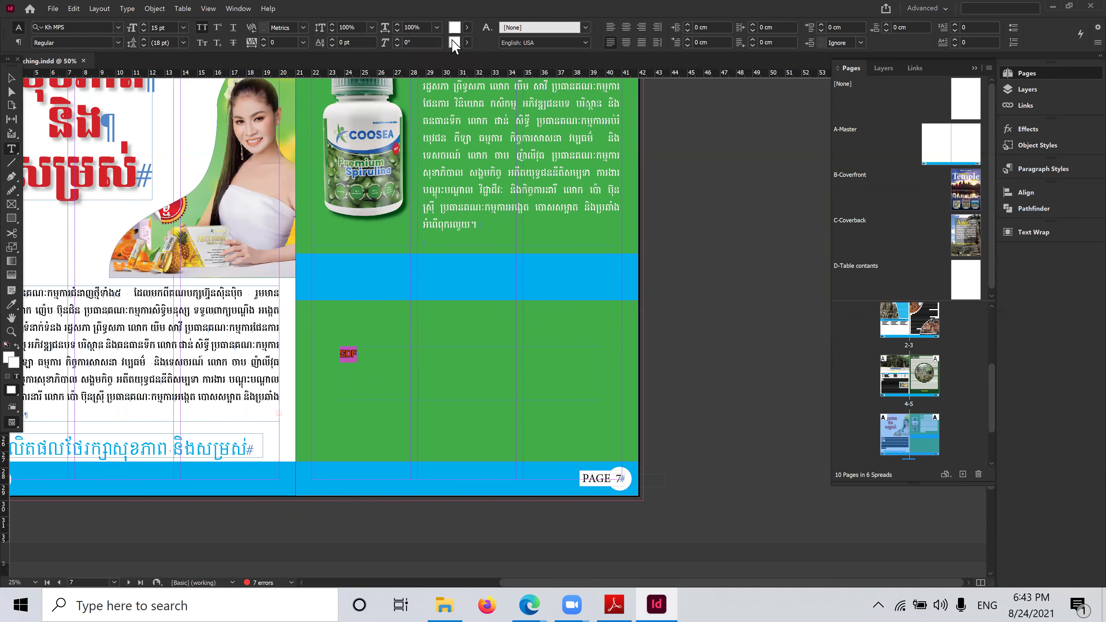
{"action": "left_click", "coordinate": [467, 42]}
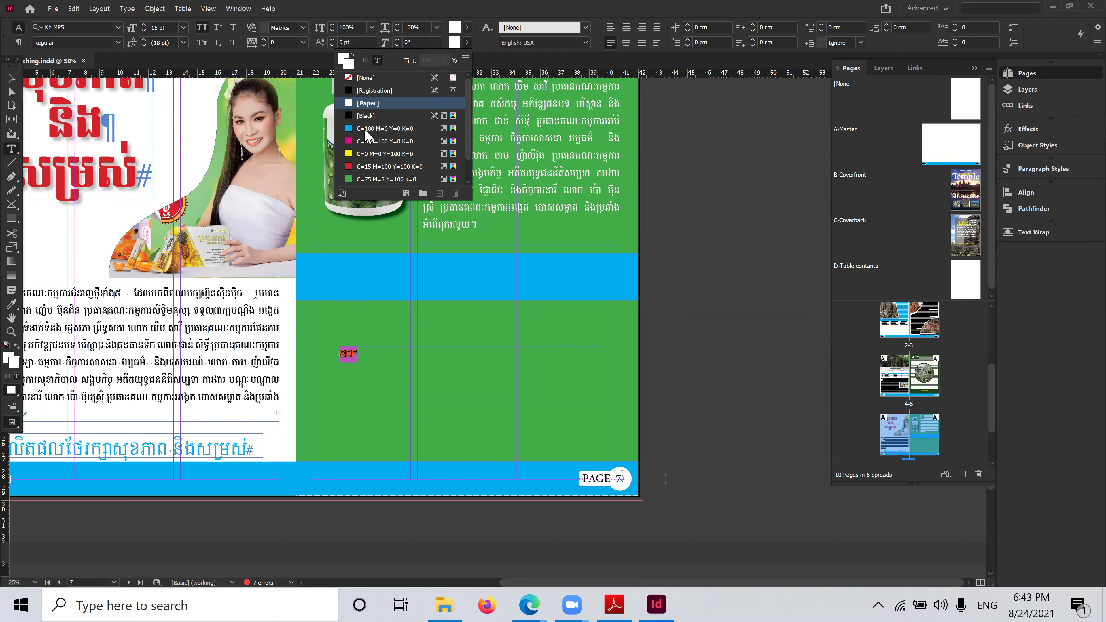
{"action": "left_click", "coordinate": [353, 79]}
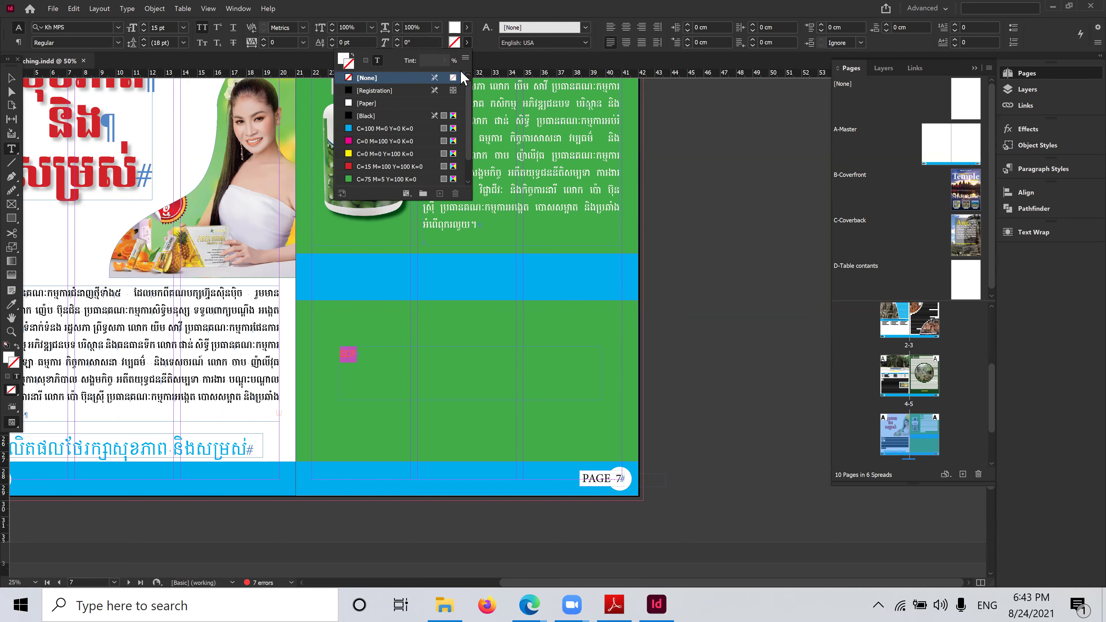
Replace the "SCF" placeholder with the last line copied from the paragraph beside the bottle, "អំពើពុករលួយ។"
{"action": "left_click", "coordinate": [468, 27]}
{"action": "left_click", "coordinate": [467, 27]}
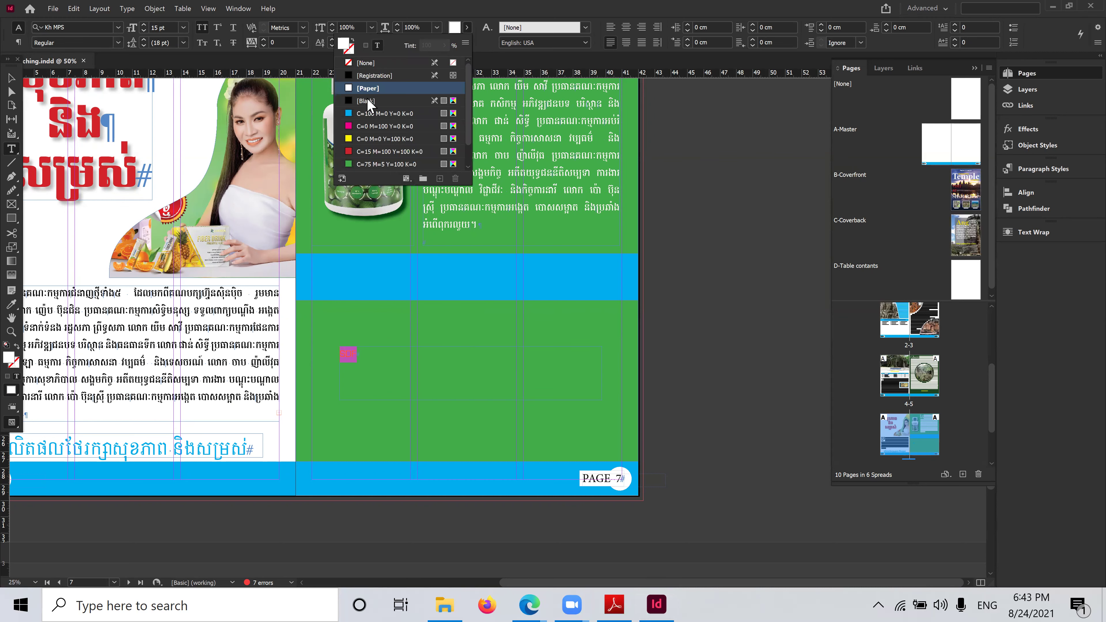
{"action": "left_click", "coordinate": [374, 355]}
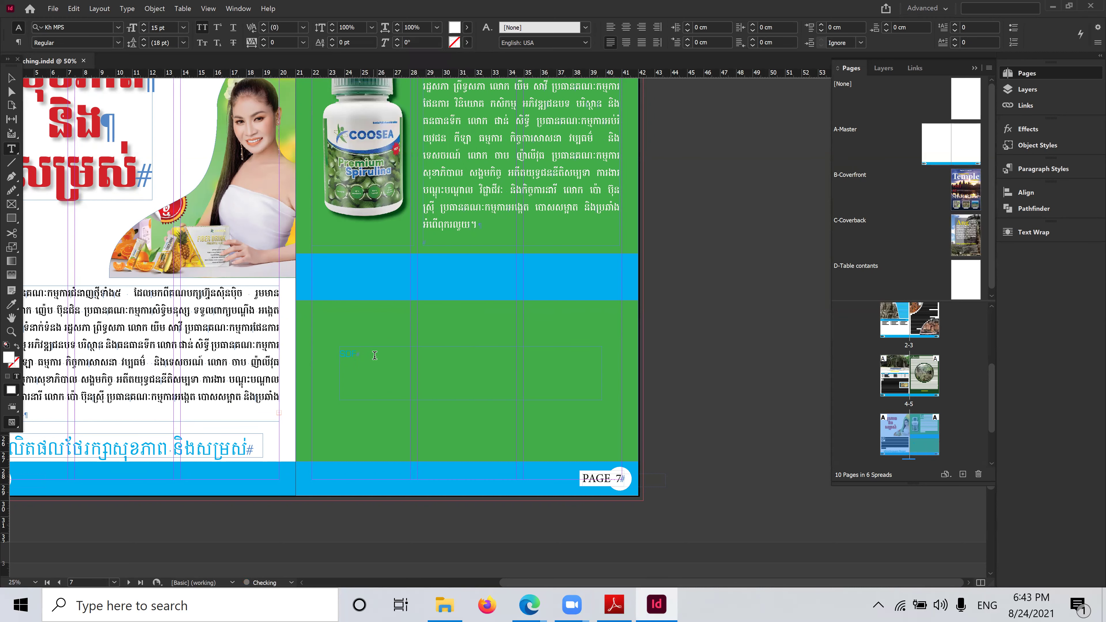
{"action": "left_click", "coordinate": [312, 357]}
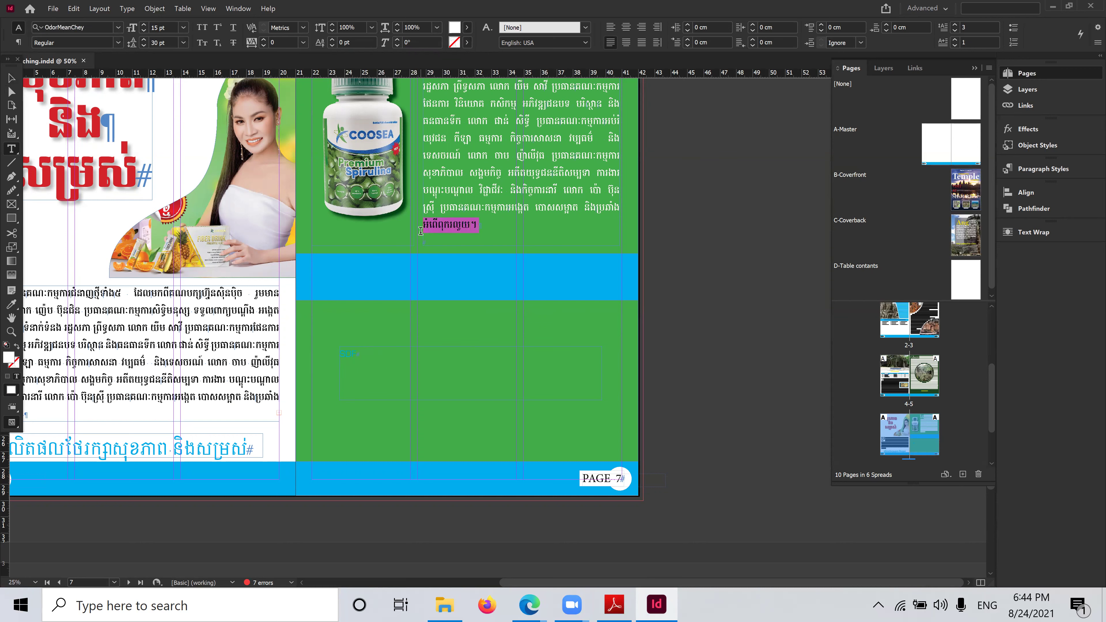
{"action": "left_click_drag", "start_coordinate": [379, 353], "coordinate": [337, 346]}
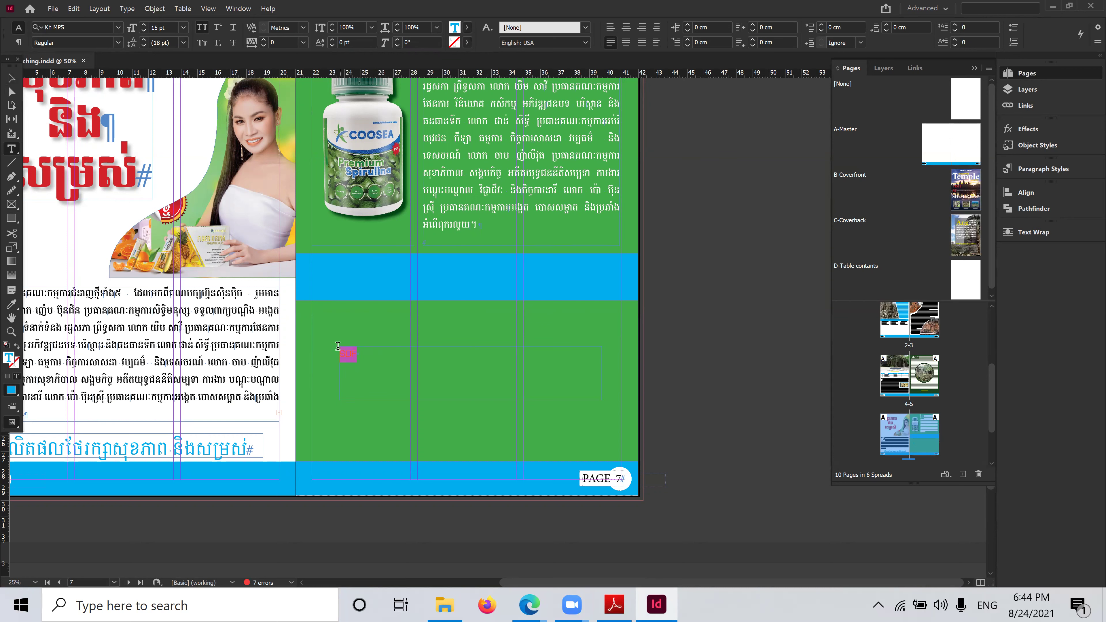
{"action": "type", "text": "អំពើពុករលួយ។"}
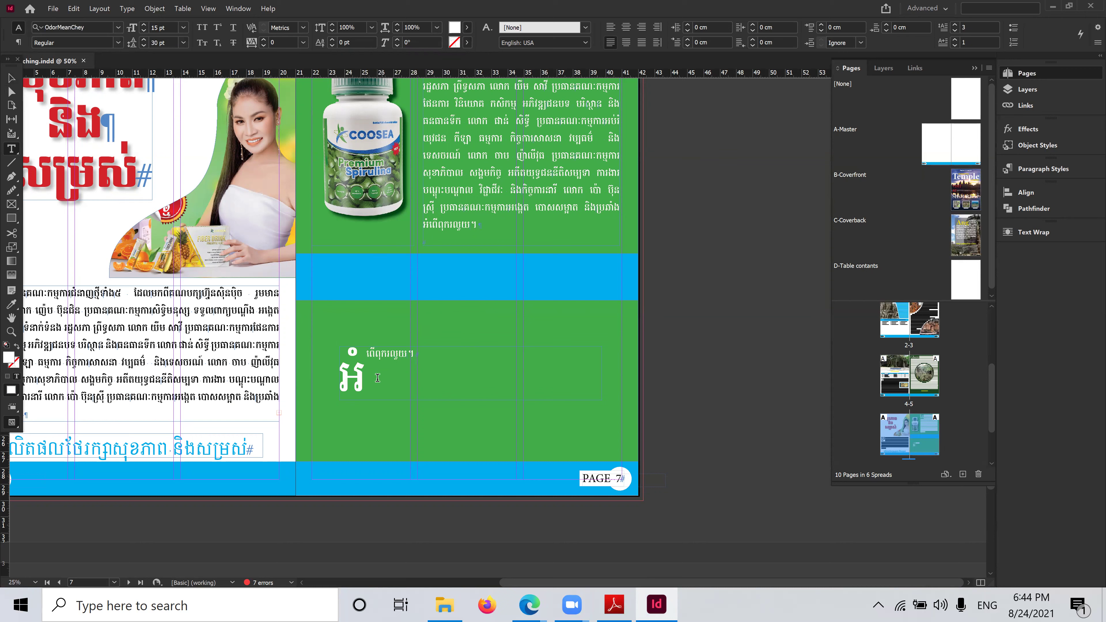
Set the drop cap of the copied line to 1 line
{"action": "triple_click", "coordinate": [358, 372]}
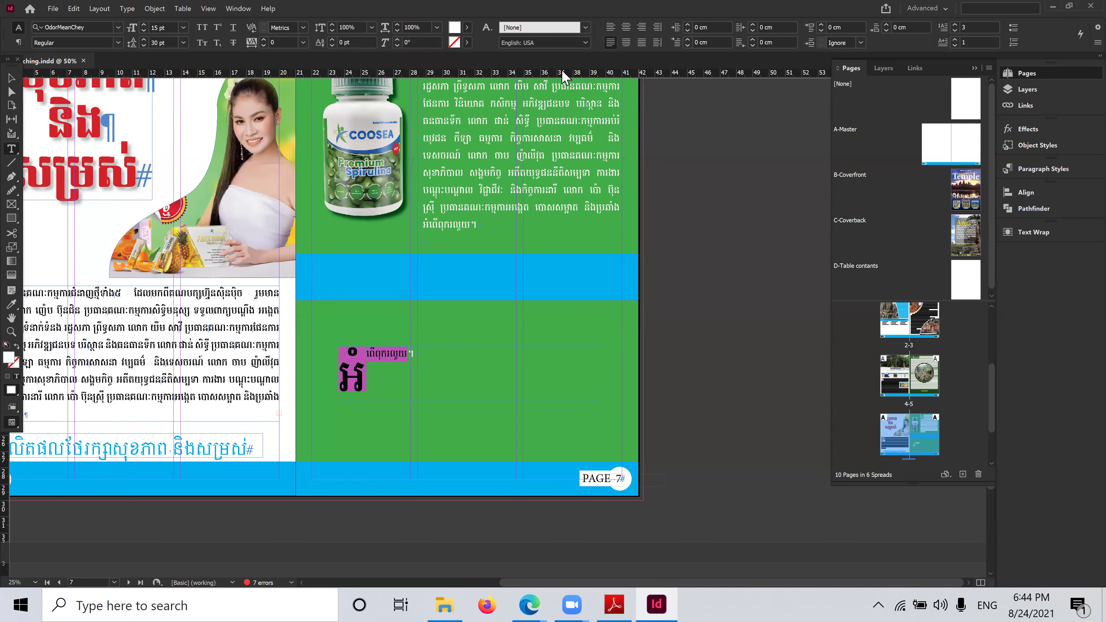
{"action": "double_click", "coordinate": [978, 27]}
{"action": "type", "text": "1"}
{"action": "key", "text": "Return"}
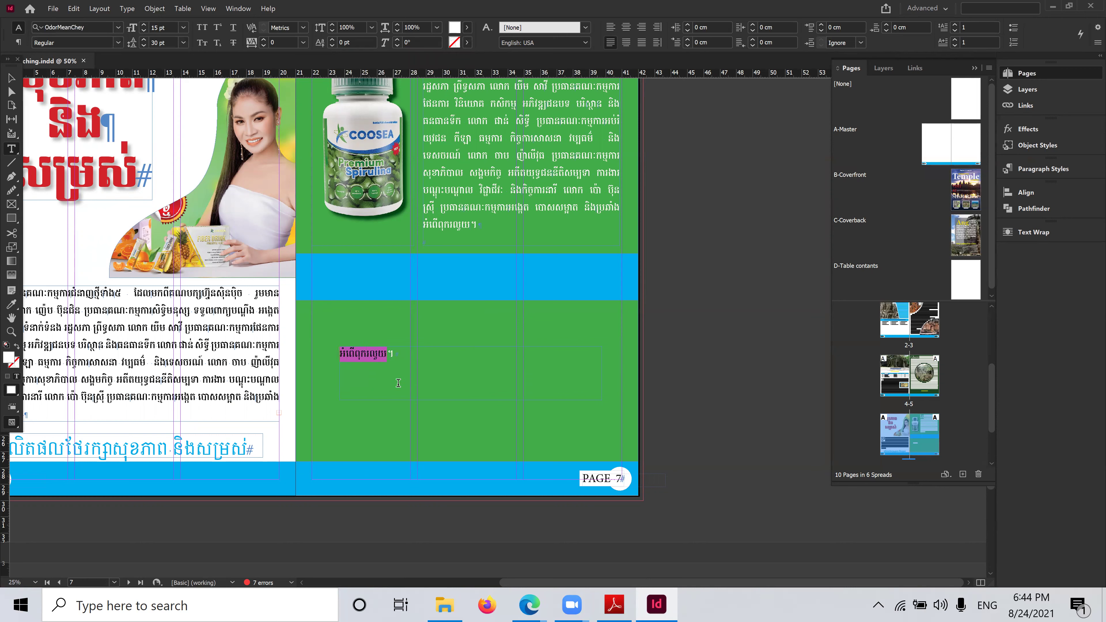
Clear the copied line and delete its text frame below the blue band
{"action": "left_click_drag", "start_coordinate": [397, 353], "coordinate": [337, 355]}
{"action": "key", "text": "BackSpace"}
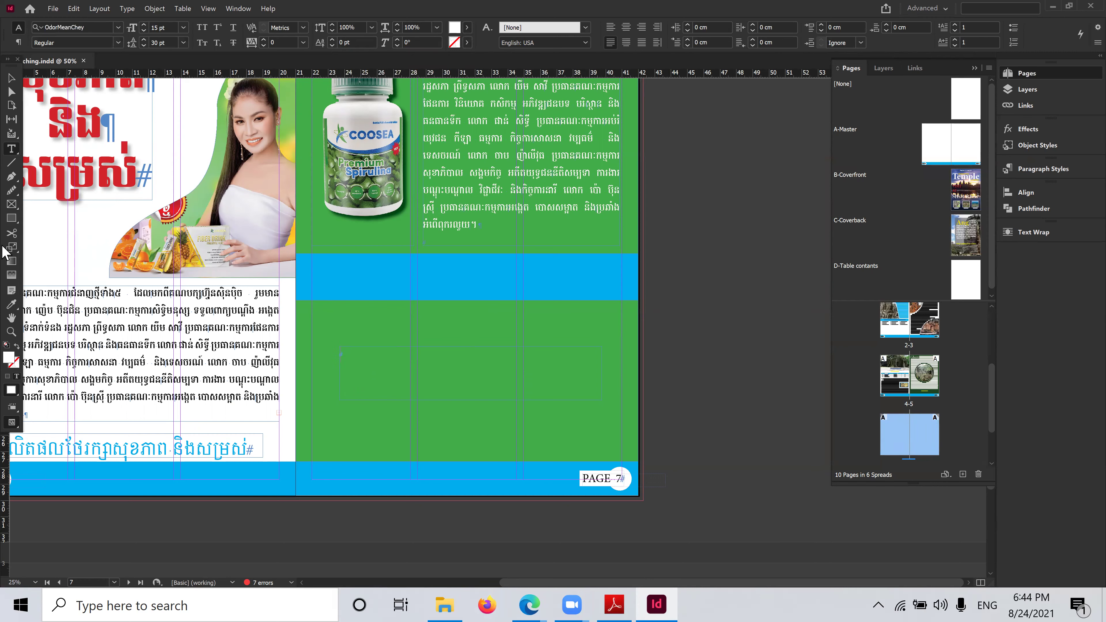
{"action": "left_click", "coordinate": [12, 78]}
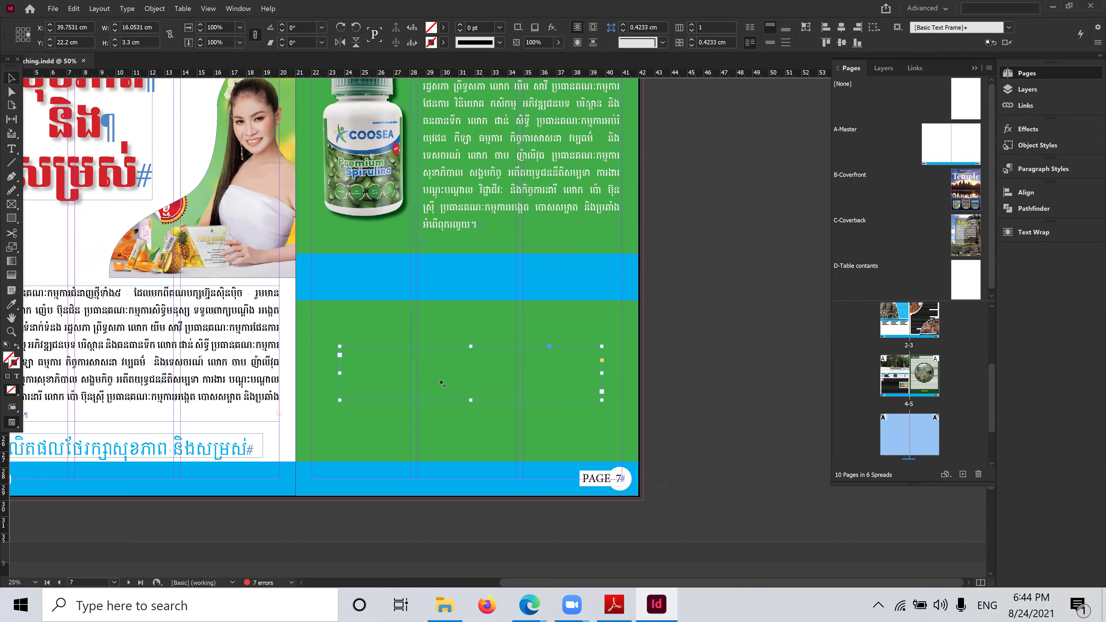
{"action": "key", "text": "Delete"}
Draw a text frame about 15.65 cm by 2.55 cm below the blue band, enter "SDF" and colour the text Paper
{"action": "left_click", "coordinate": [464, 200]}
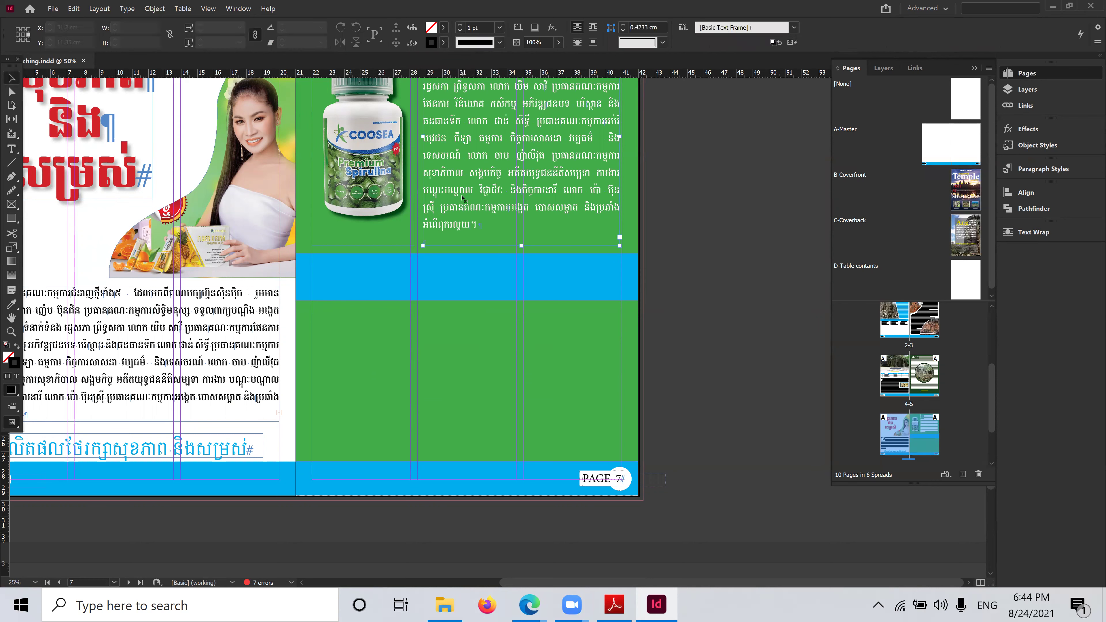
{"action": "left_click", "coordinate": [11, 149]}
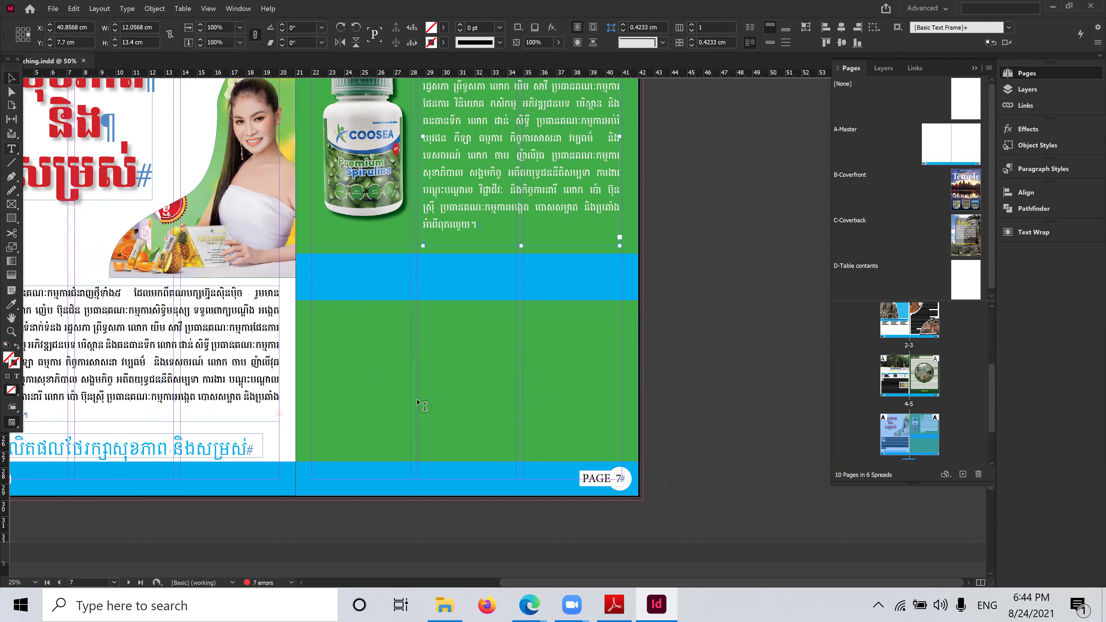
{"action": "left_click_drag", "start_coordinate": [341, 348], "coordinate": [597, 392]}
{"action": "type", "text": "SDF"}
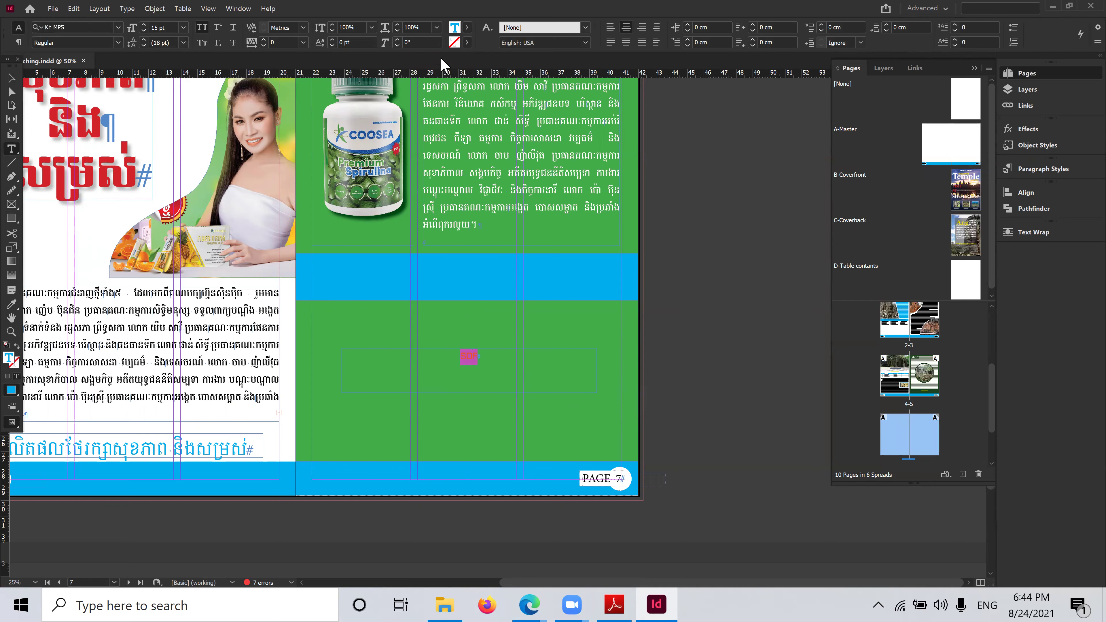
{"action": "left_click", "coordinate": [467, 27]}
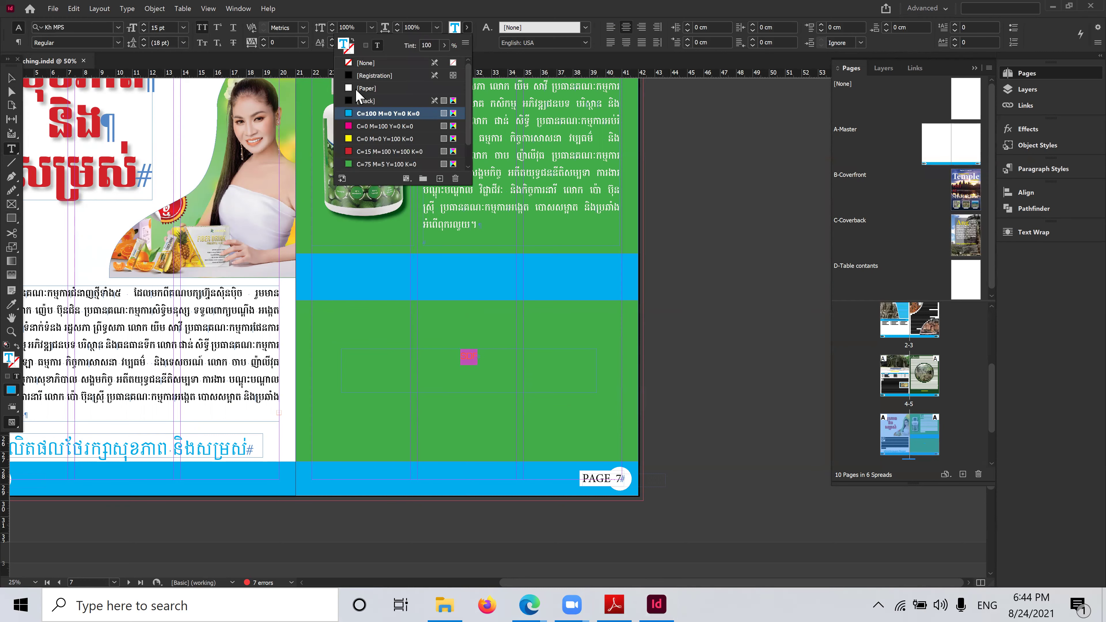
{"action": "left_click", "coordinate": [366, 88]}
Replace the "SDF" placeholder with the Khmer heading "ផលិតផលរបស់ឃូស៊ី"
{"action": "left_click", "coordinate": [486, 358]}
{"action": "left_click_drag", "start_coordinate": [486, 358], "coordinate": [464, 356]}
{"action": "key", "text": "alt+shift"}
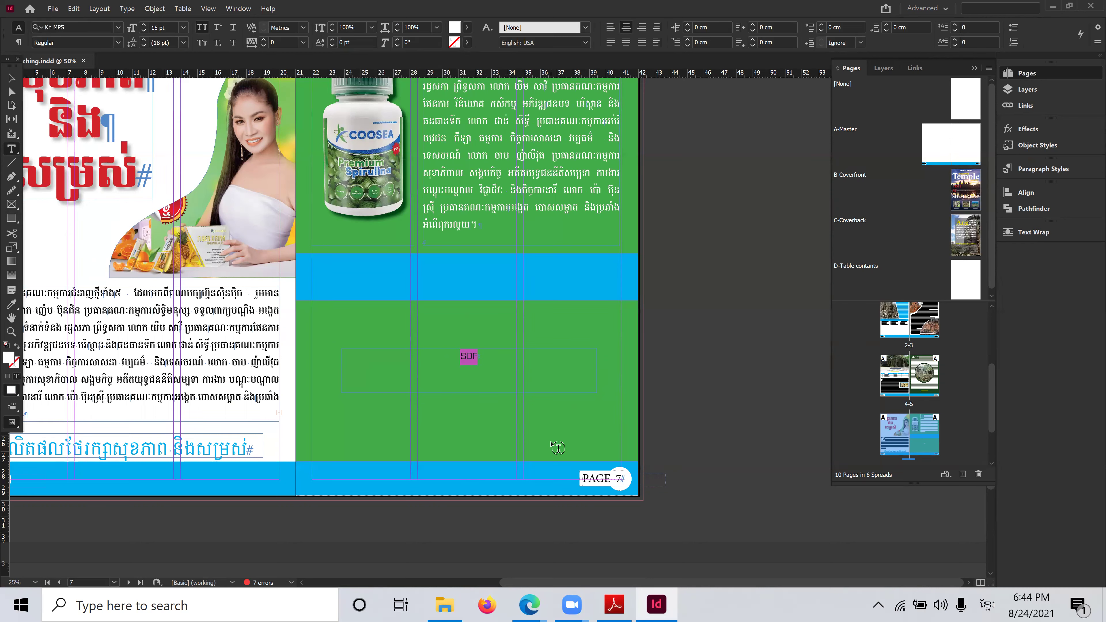
{"action": "type", "text": "ផល"}
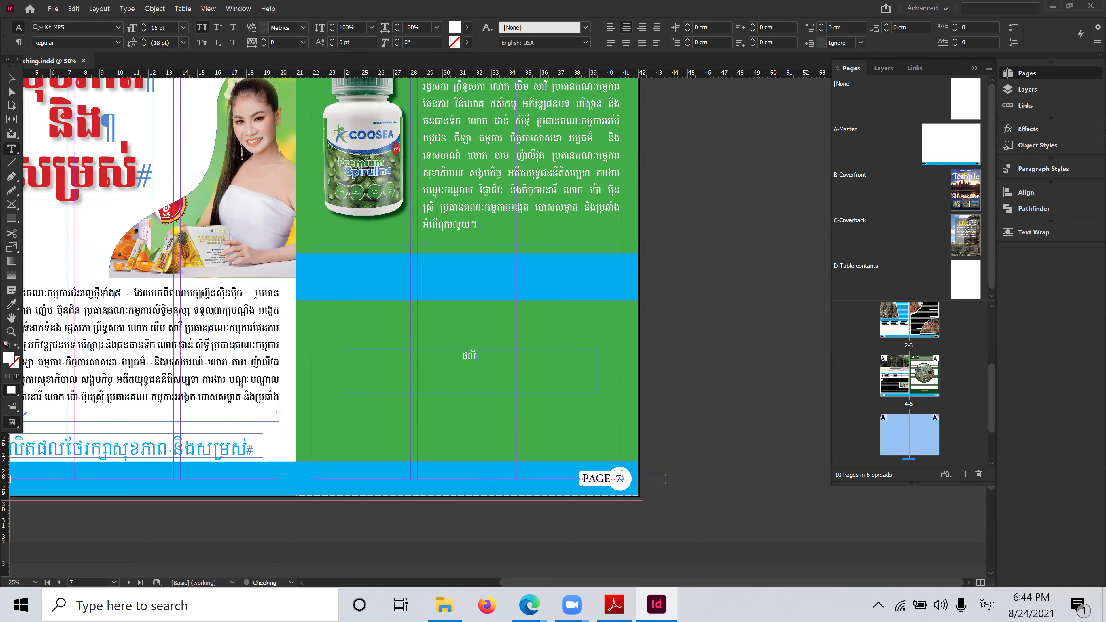
{"action": "type", "text": "ិតផលរបស់យូស៊ី"}
Set the font size of the white Khmer heading below the blue band to 40 pt
{"action": "left_click", "coordinate": [11, 78]}
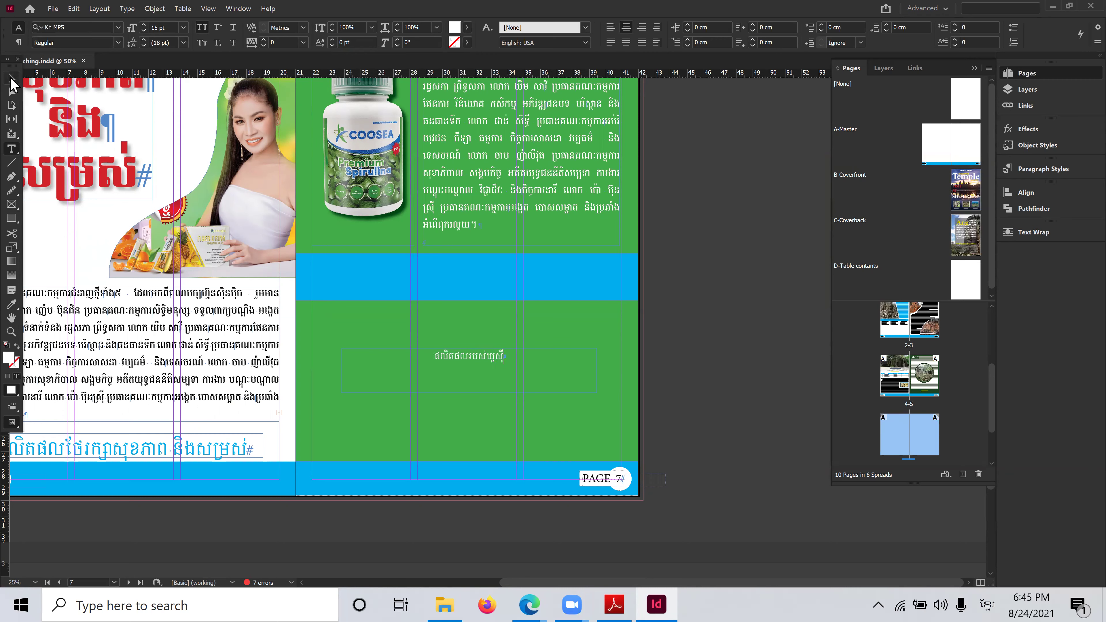
{"action": "mouse_move", "coordinate": [469, 391]}
{"action": "left_mouse_down"}
{"action": "mouse_move", "coordinate": [481, 366]}
{"action": "mouse_move", "coordinate": [481, 390]}
{"action": "left_mouse_up"}
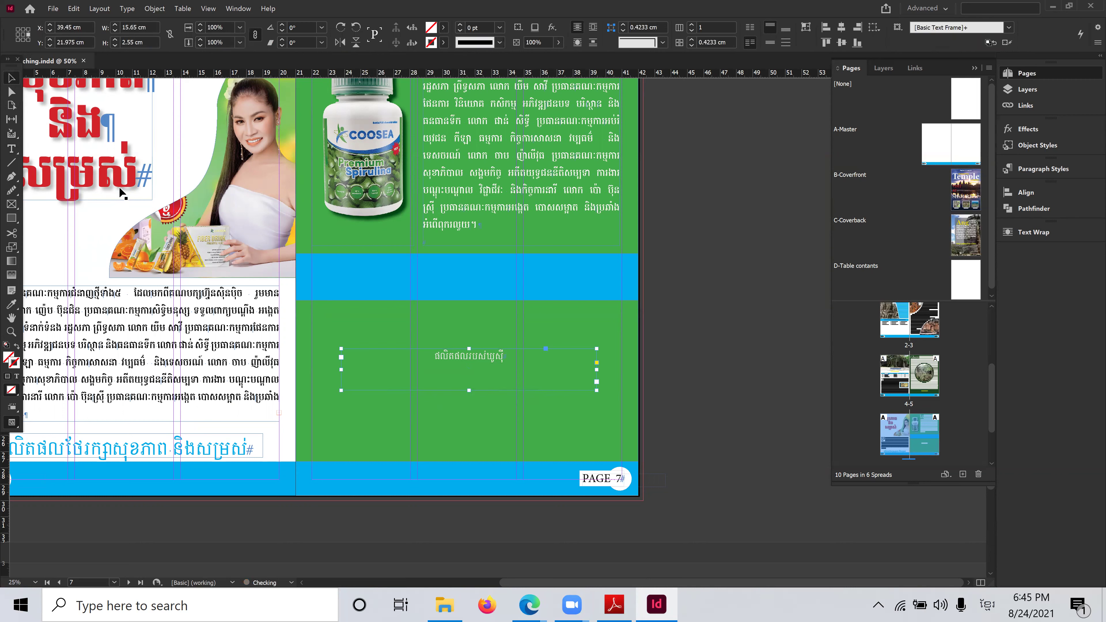
{"action": "left_click", "coordinate": [10, 153]}
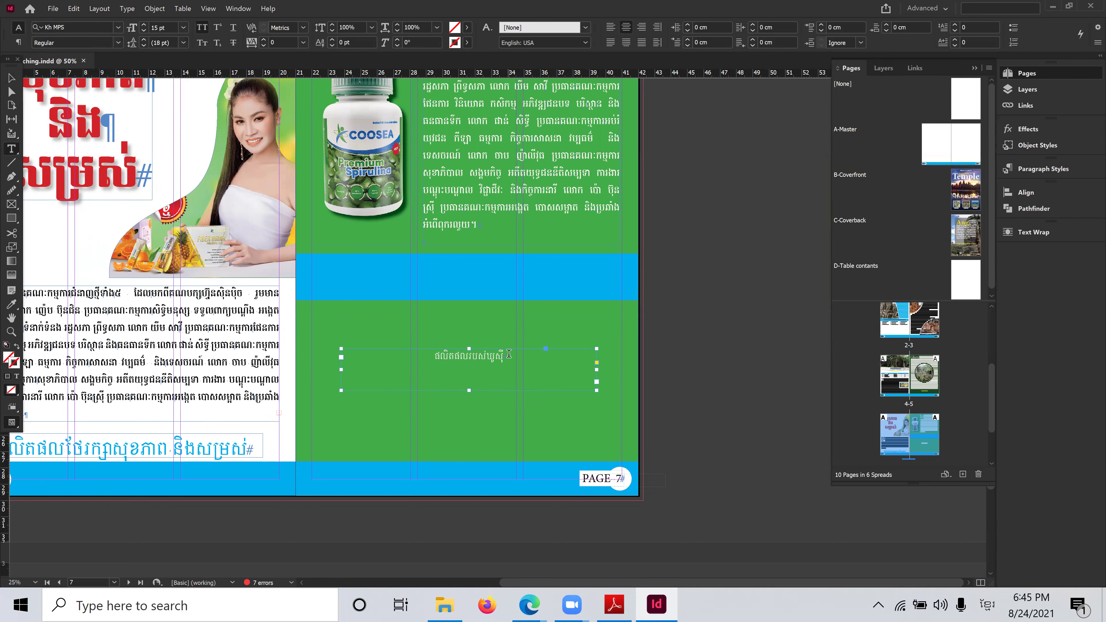
{"action": "left_click_drag", "start_coordinate": [509, 354], "coordinate": [403, 358]}
{"action": "key", "text": "ctrl+c"}
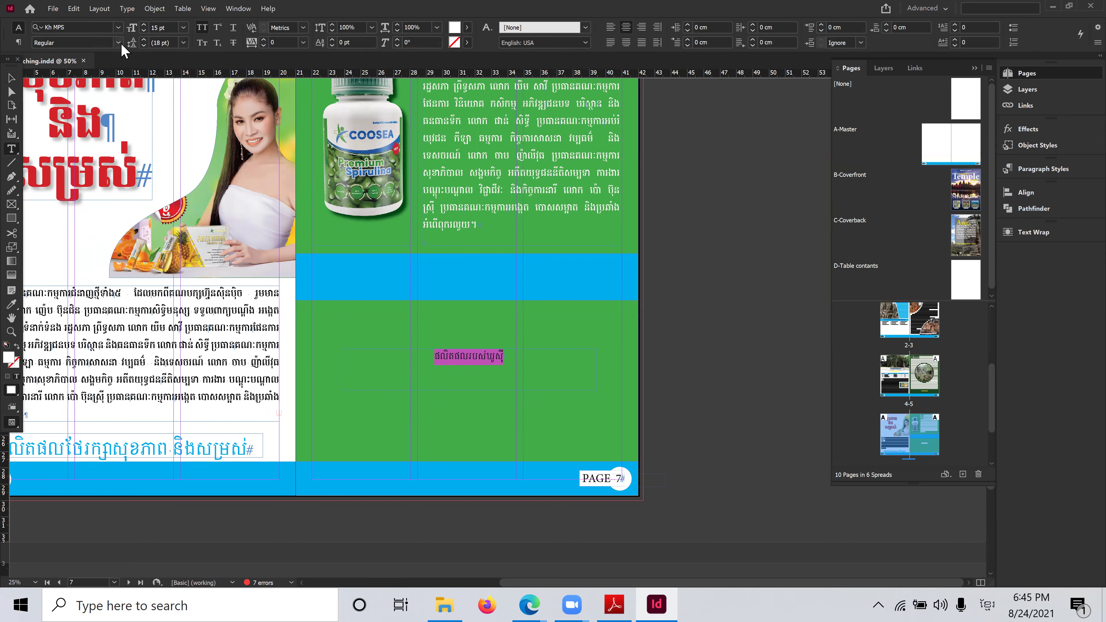
{"action": "left_click", "coordinate": [144, 25]}
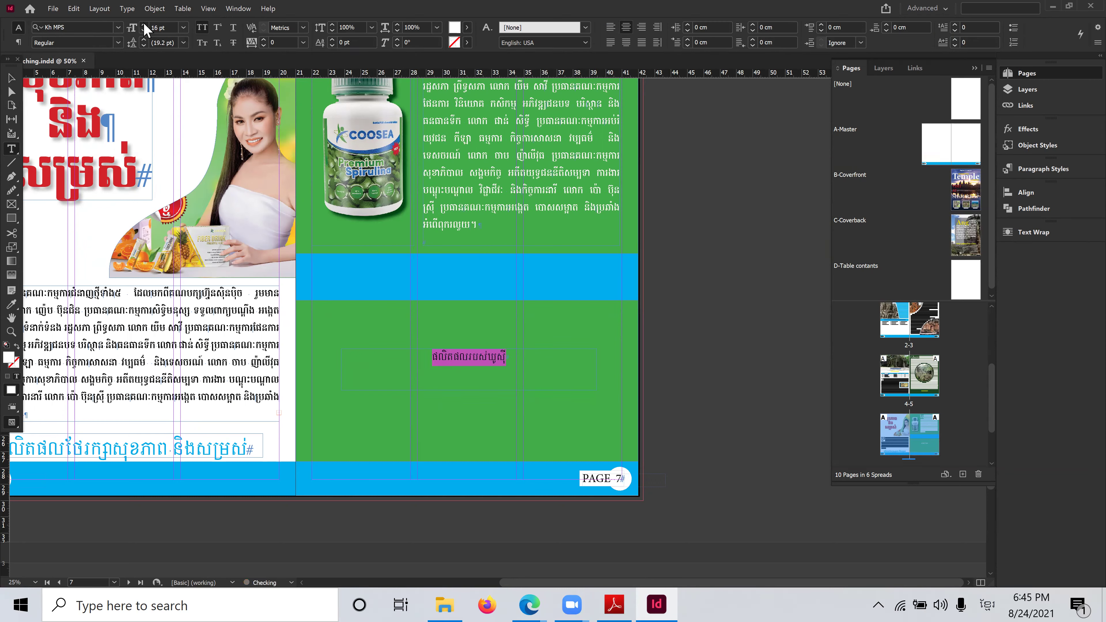
{"action": "left_click", "coordinate": [144, 24]}
{"action": "left_click", "coordinate": [144, 24]}
{"action": "left_click", "coordinate": [144, 25]}
{"action": "left_click", "coordinate": [144, 25]}
{"action": "left_click", "coordinate": [144, 25]}
{"action": "left_click", "coordinate": [144, 25]}
{"action": "left_click", "coordinate": [144, 25]}
{"action": "left_click", "coordinate": [144, 25]}
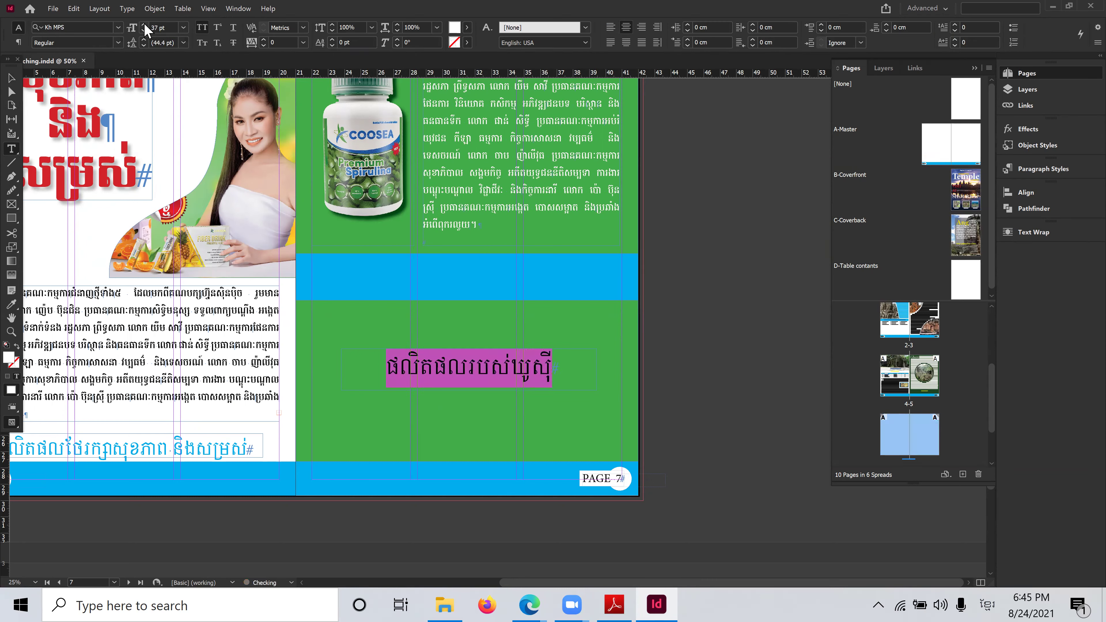
{"action": "left_click", "coordinate": [144, 25]}
{"action": "left_click", "coordinate": [144, 25]}
{"action": "left_click", "coordinate": [144, 24]}
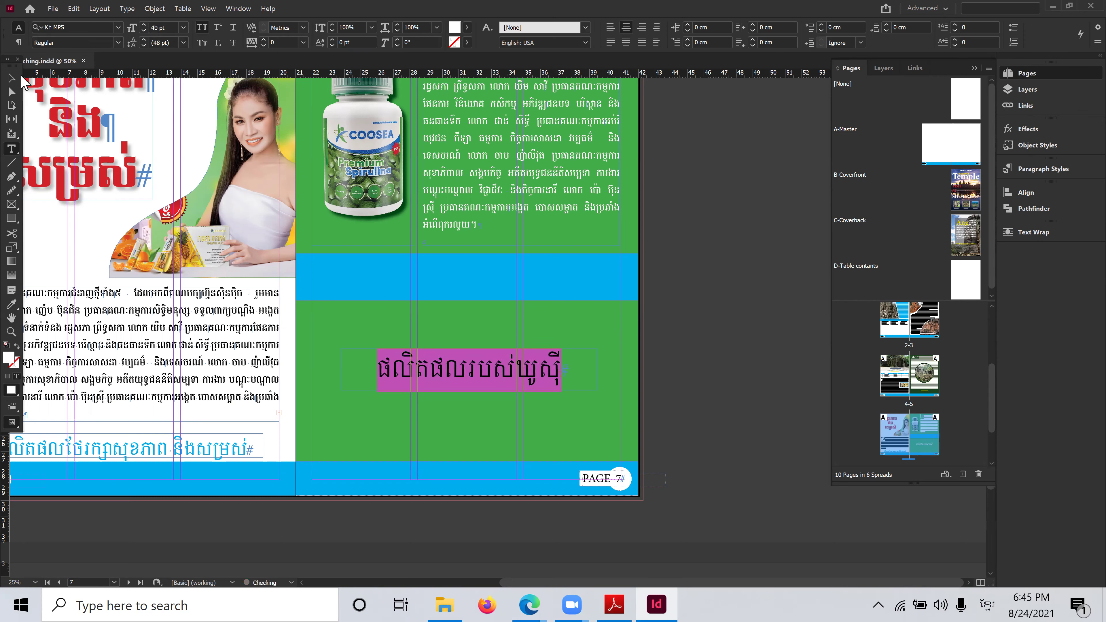
Move the Khmer heading's text frame up onto the blue band and nudge it down until it sits vertically centred
{"action": "left_click", "coordinate": [12, 78]}
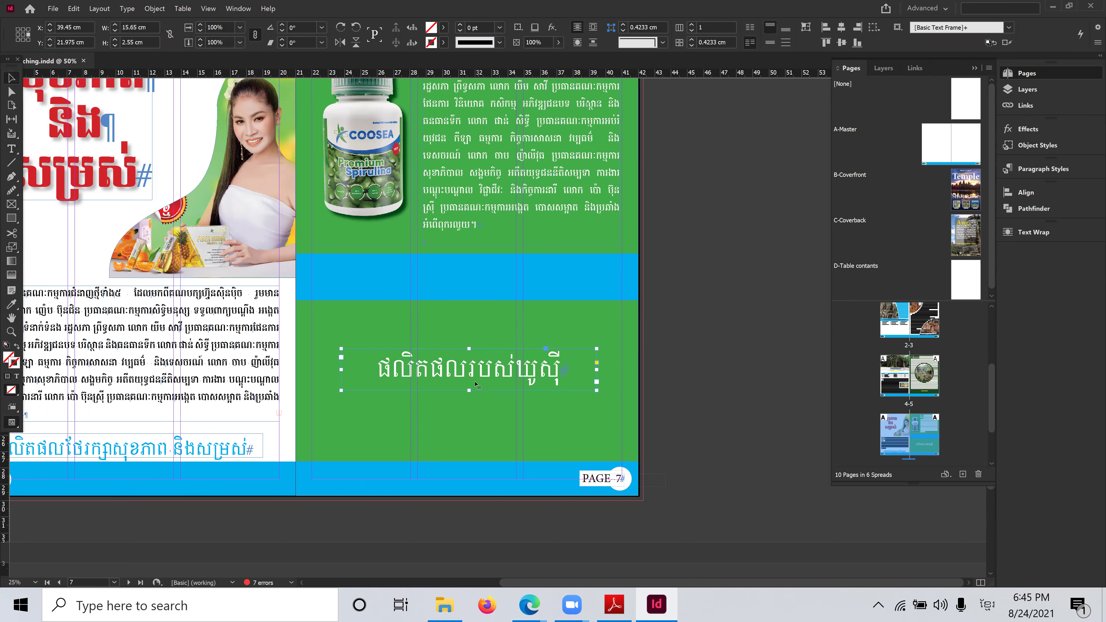
{"action": "left_click_drag", "start_coordinate": [475, 371], "coordinate": [475, 272]}
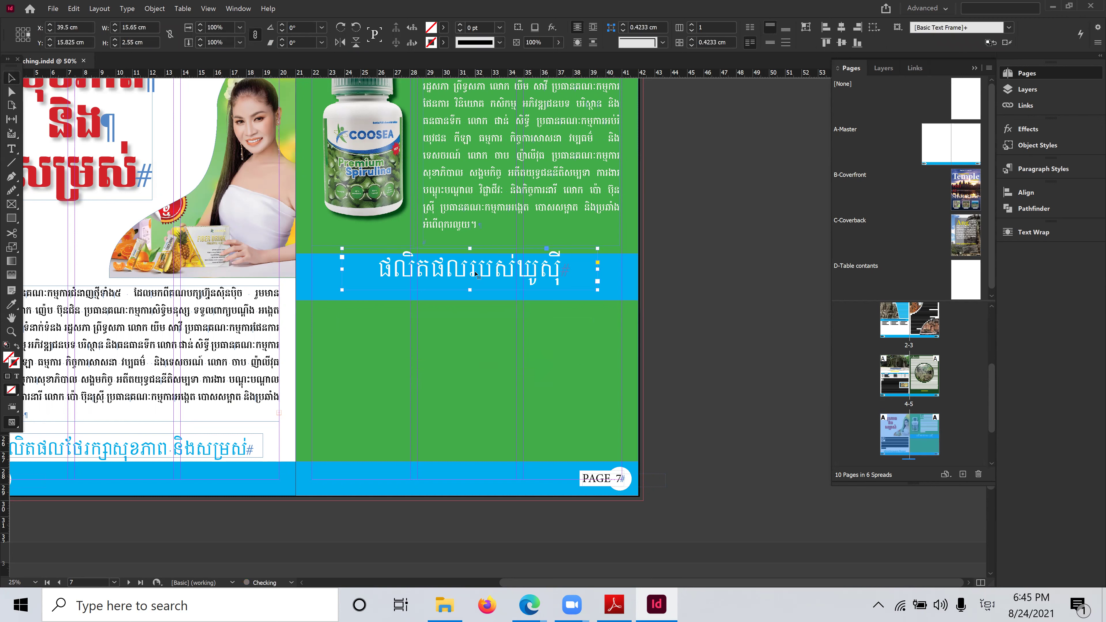
{"action": "key", "text": "Down"}
{"action": "key", "text": "Down"}
{"action": "key", "text": "Down"}
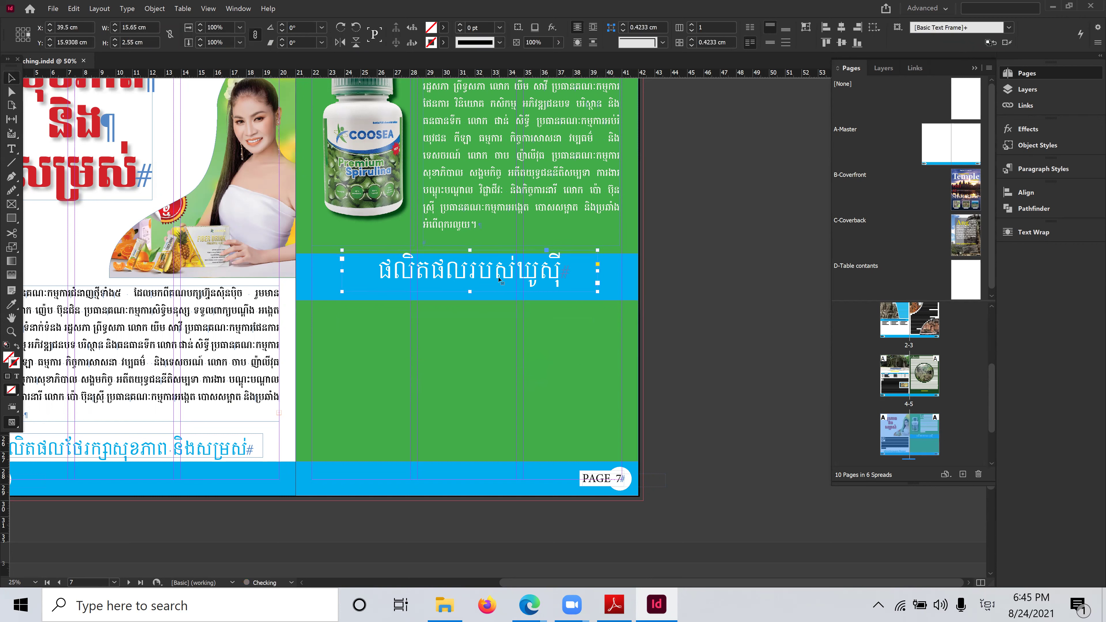
{"action": "key", "text": "Down"}
{"action": "key", "text": "Down"}
{"action": "key", "text": "Down"}
{"action": "key", "text": "Down"}
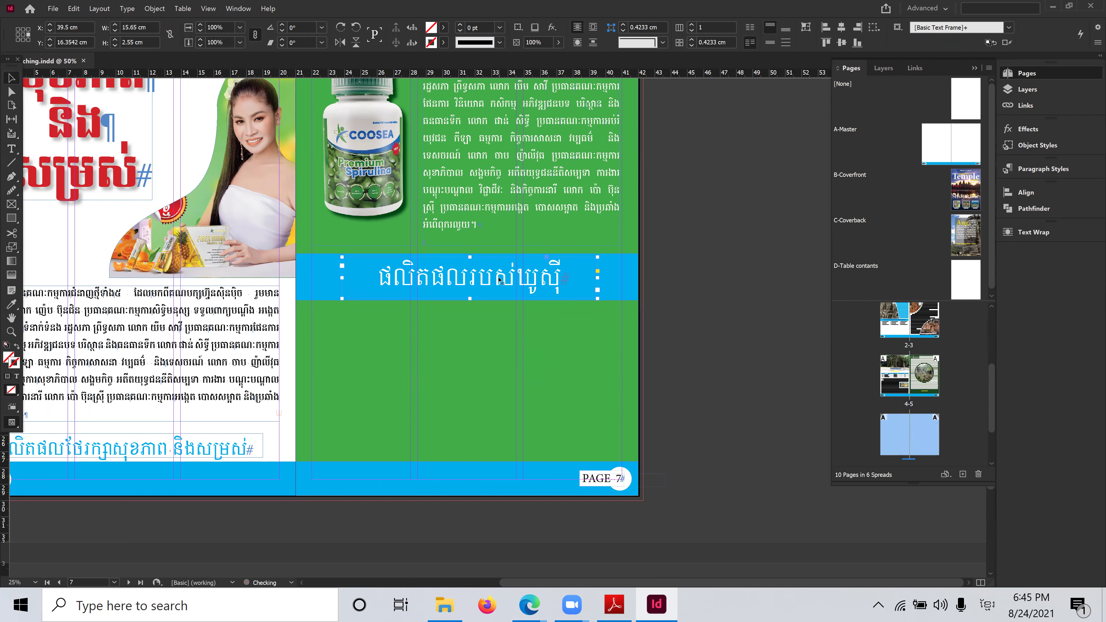
{"action": "left_click", "coordinate": [771, 281]}
{"action": "left_click", "coordinate": [483, 284]}
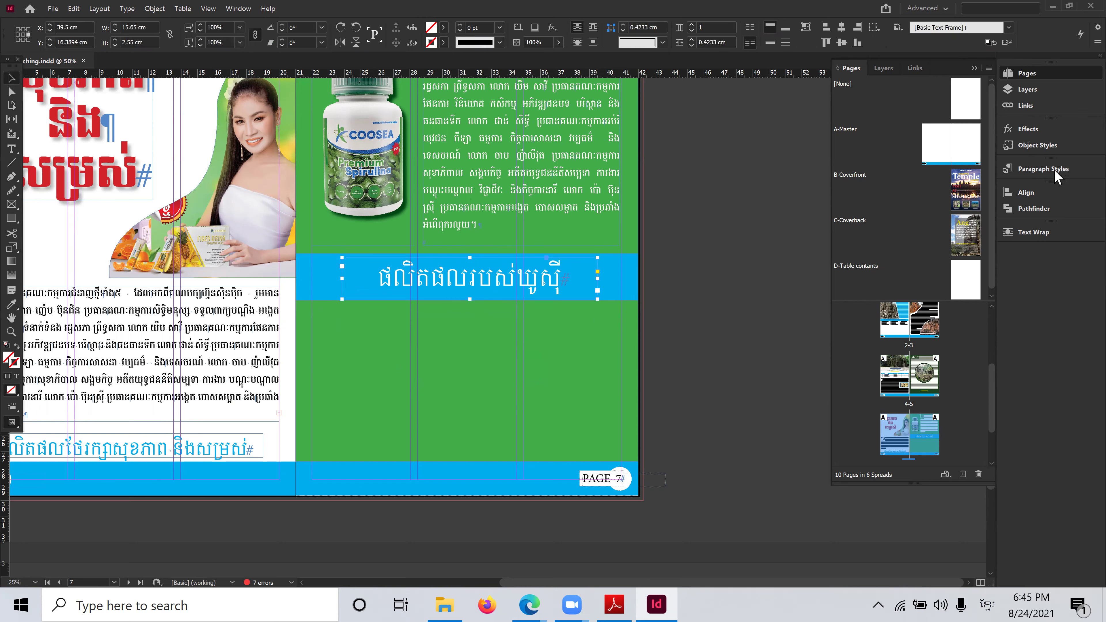
Try to clear the heading's overrides to the Title Khmer paragraph style, and undo it
{"action": "left_click", "coordinate": [1044, 169]}
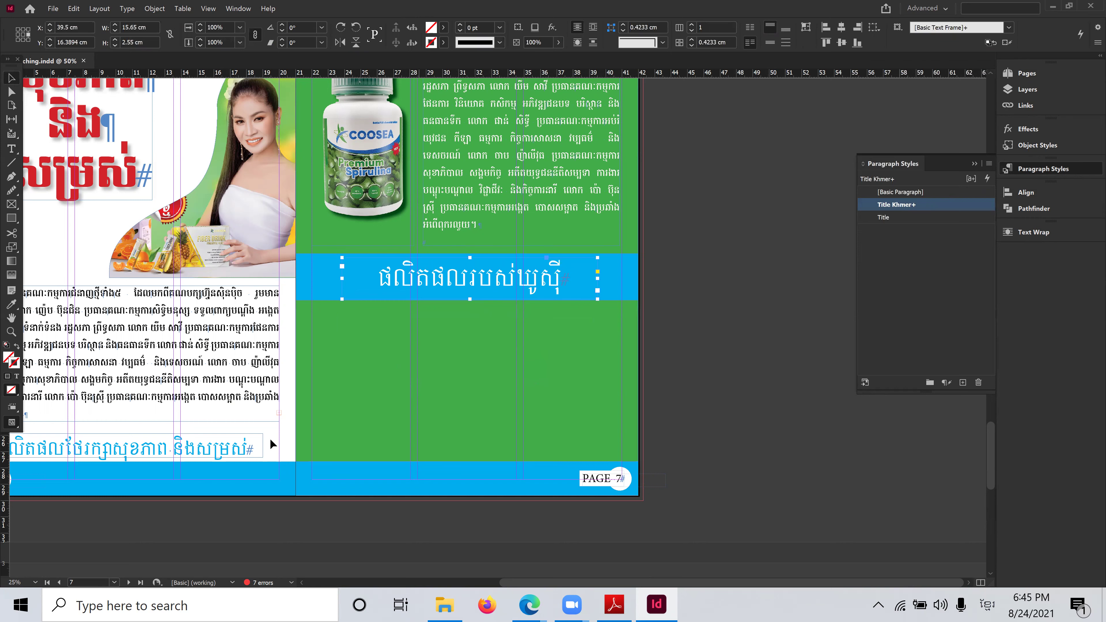
{"action": "left_click", "coordinate": [974, 205], "text": "alt"}
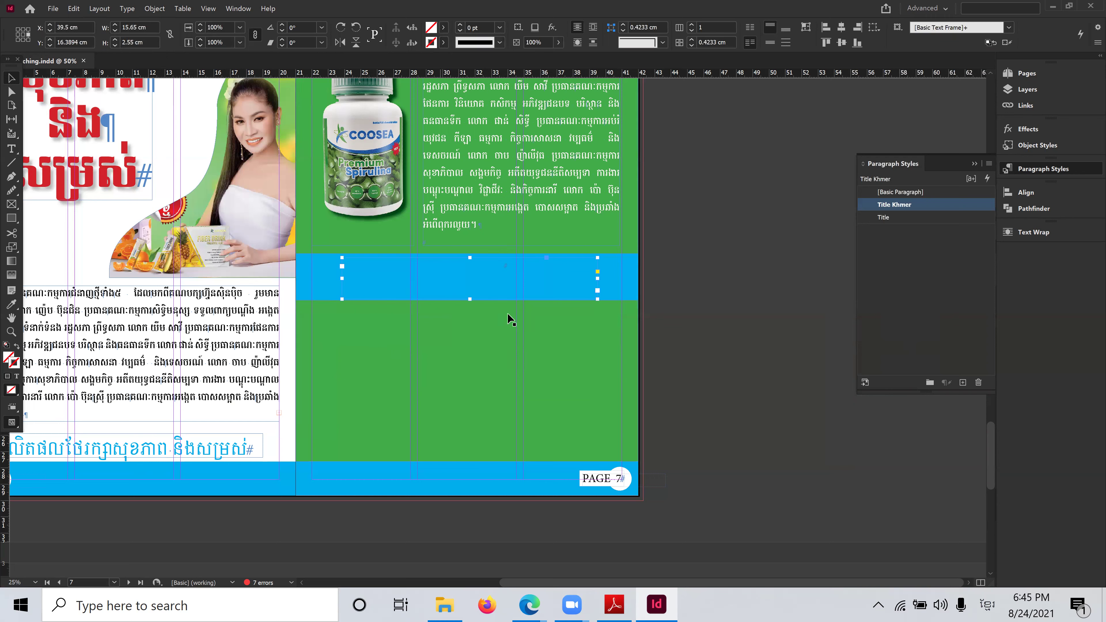
{"action": "key", "text": "ctrl+v"}
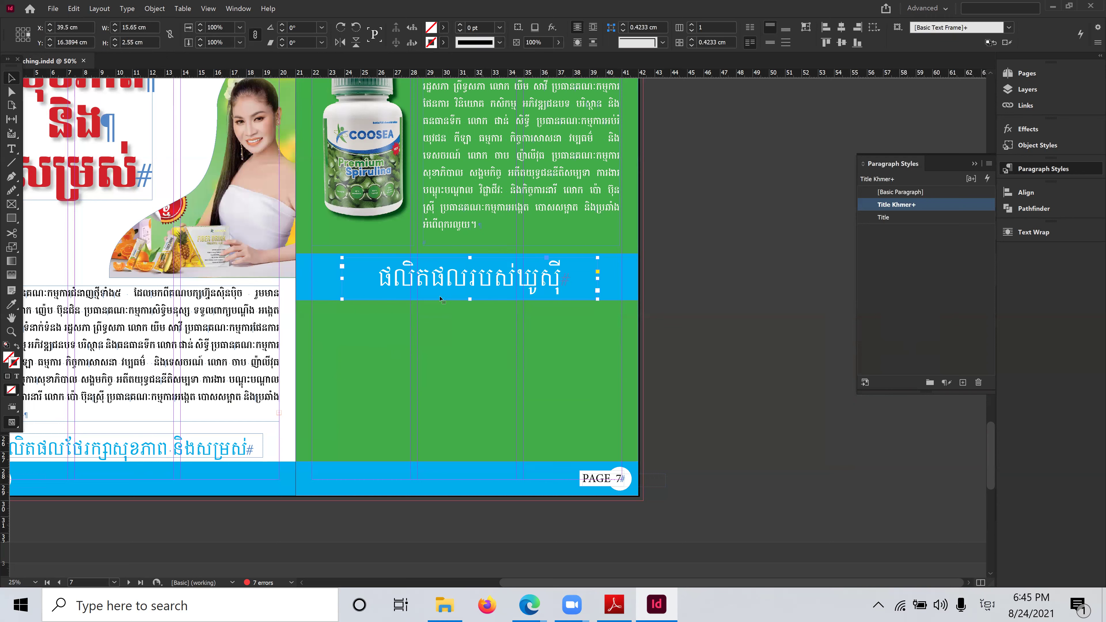
Switch to Adobe Reader, examine the section below the blue heading band in the reference PDF, and return to InDesign
{"action": "left_click", "coordinate": [589, 360]}
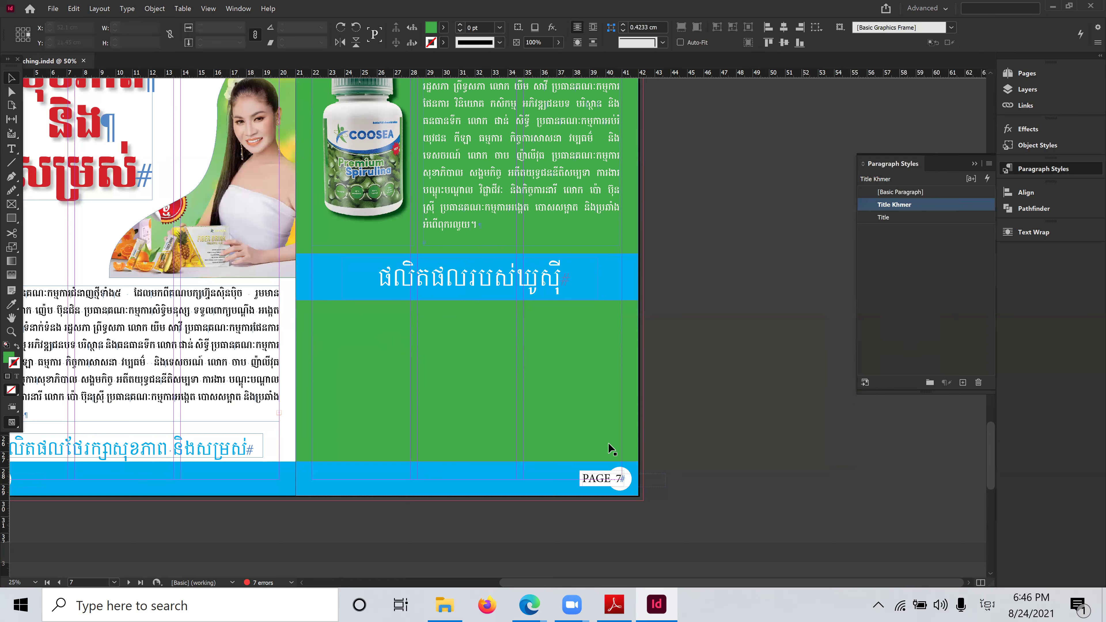
{"action": "left_click", "coordinate": [657, 603]}
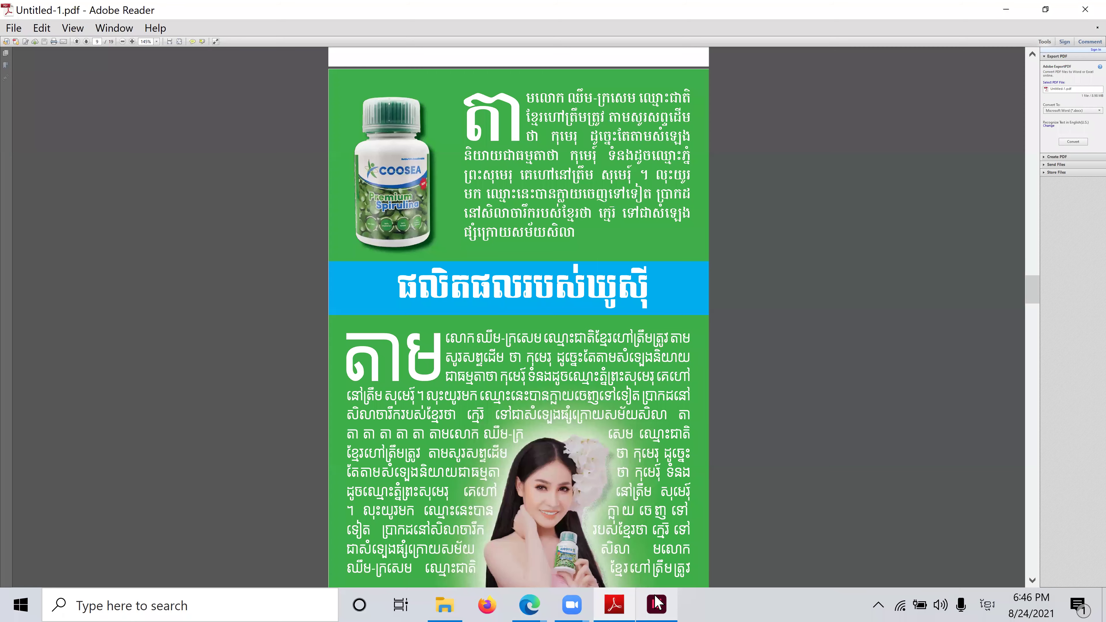
{"action": "scroll", "coordinate": [647, 375], "scroll_direction": "down", "scroll_amount": 5}
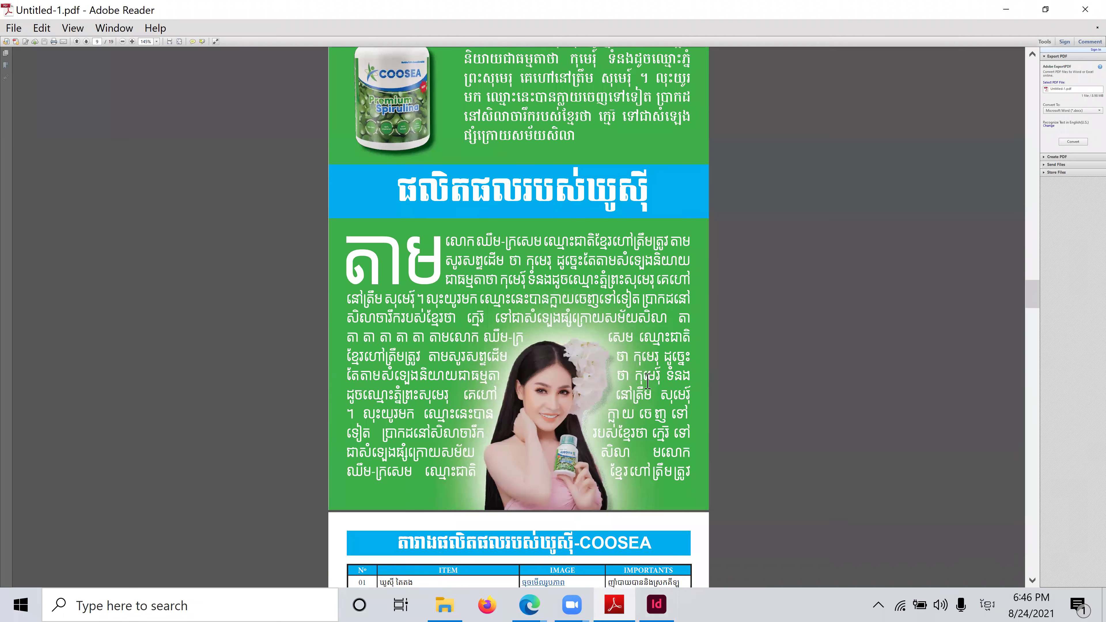
{"action": "scroll", "coordinate": [647, 382], "scroll_direction": "down", "scroll_amount": 2}
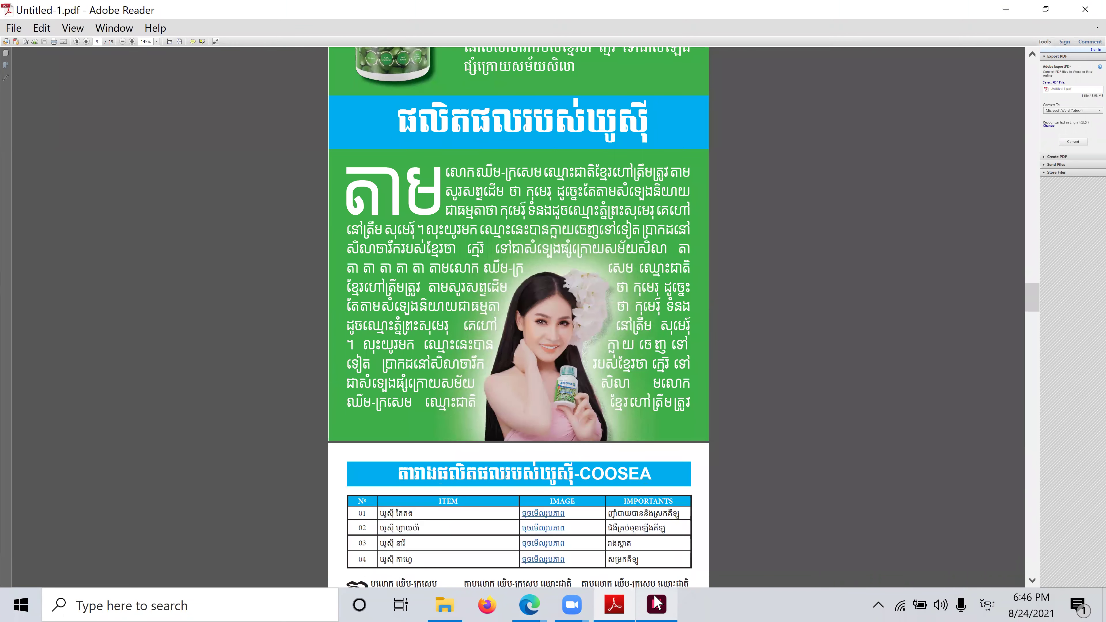
{"action": "left_click", "coordinate": [657, 604]}
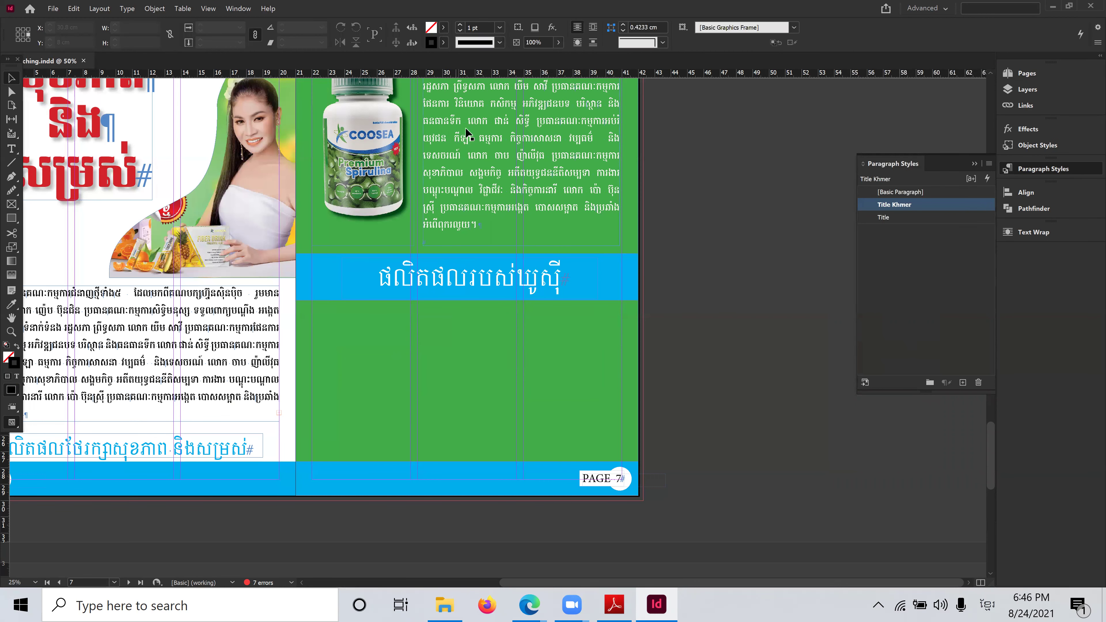
Duplicate the white body text frame beside the bottle to just below the blue band and widen it to 19 cm
{"action": "left_click", "coordinate": [473, 120]}
{"action": "mouse_move", "coordinate": [474, 125]}
{"action": "left_mouse_down"}
{"action": "mouse_move", "coordinate": [497, 336]}
{"action": "mouse_move", "coordinate": [425, 389]}
{"action": "mouse_move", "coordinate": [433, 408]}
{"action": "mouse_move", "coordinate": [312, 416]}
{"action": "left_mouse_up"}
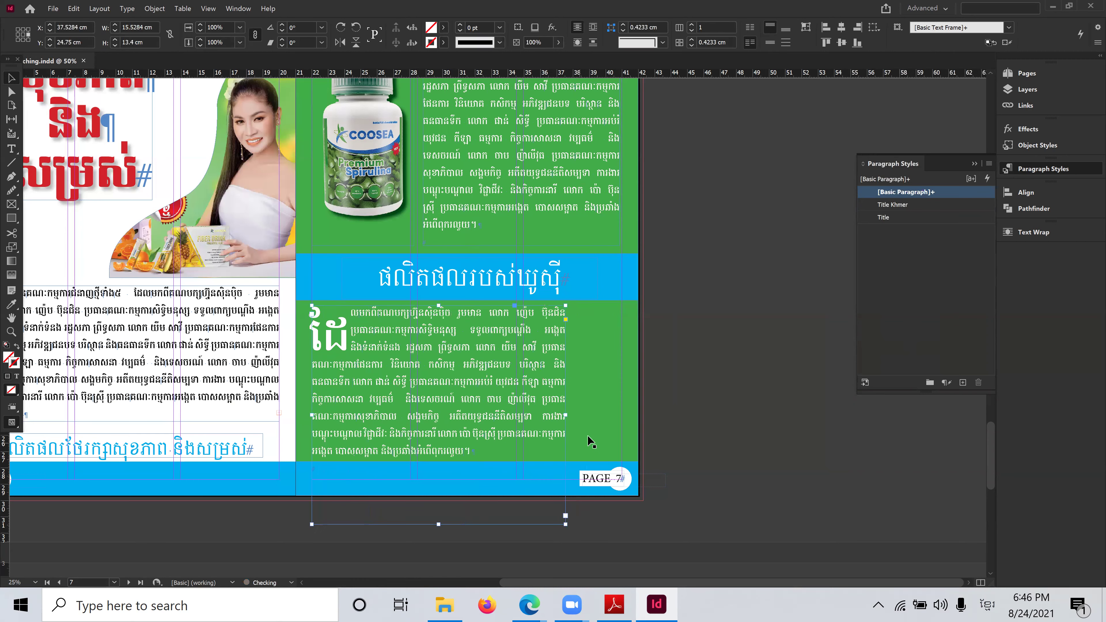
{"action": "left_click_drag", "start_coordinate": [565, 416], "coordinate": [622, 420]}
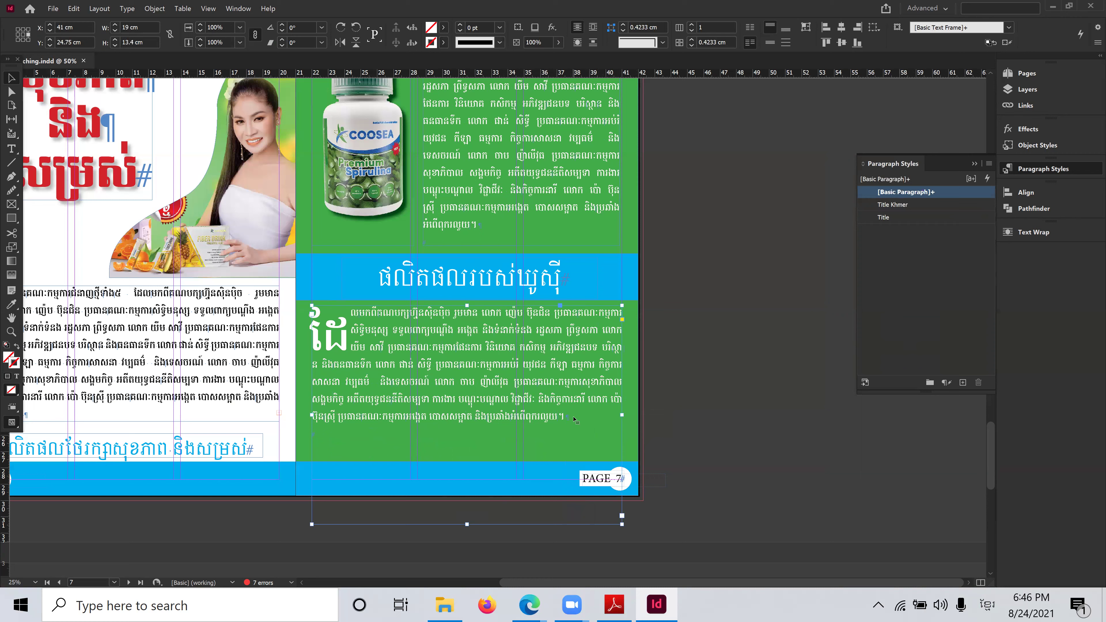
Set the drop cap of the duplicated paragraph below the blue band to 1 line
{"action": "left_click", "coordinate": [12, 148]}
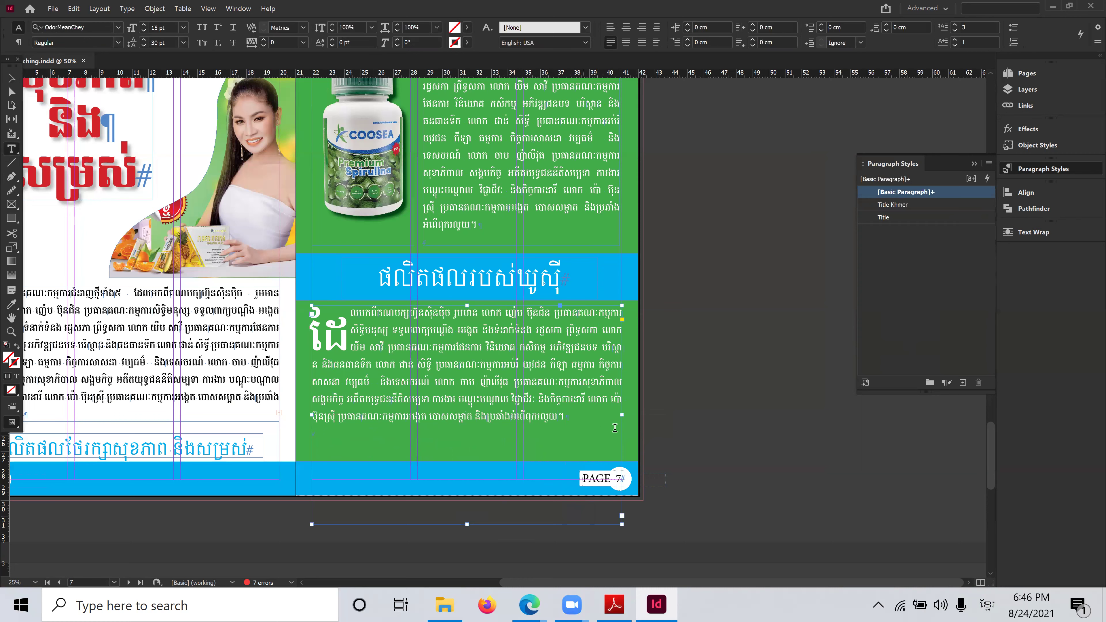
{"action": "left_click_drag", "start_coordinate": [590, 414], "coordinate": [311, 381]}
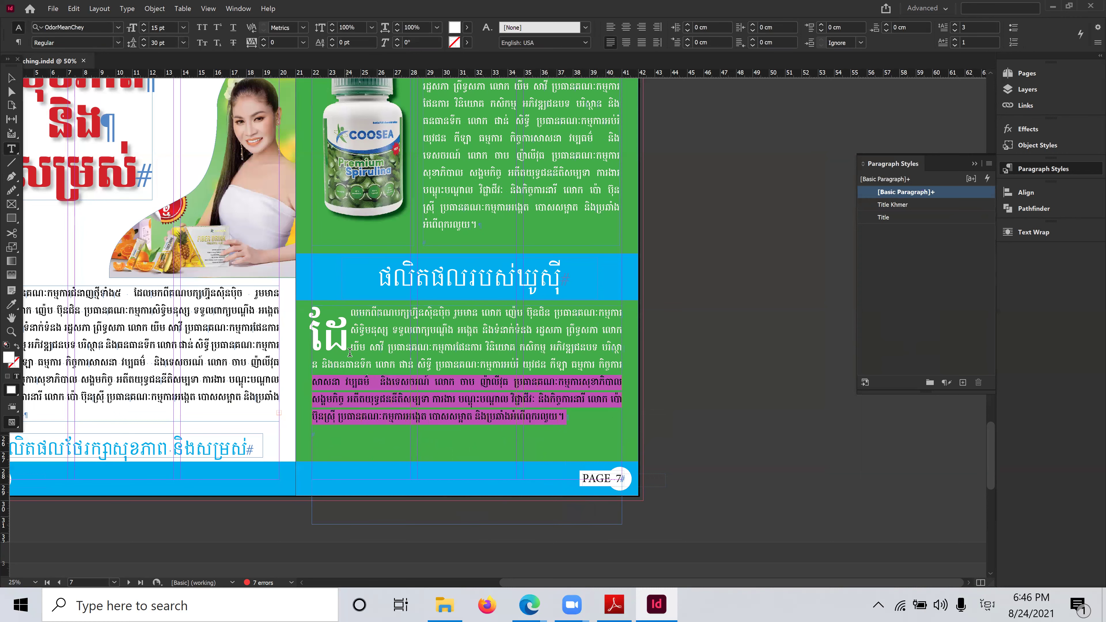
{"action": "left_click", "coordinate": [354, 337]}
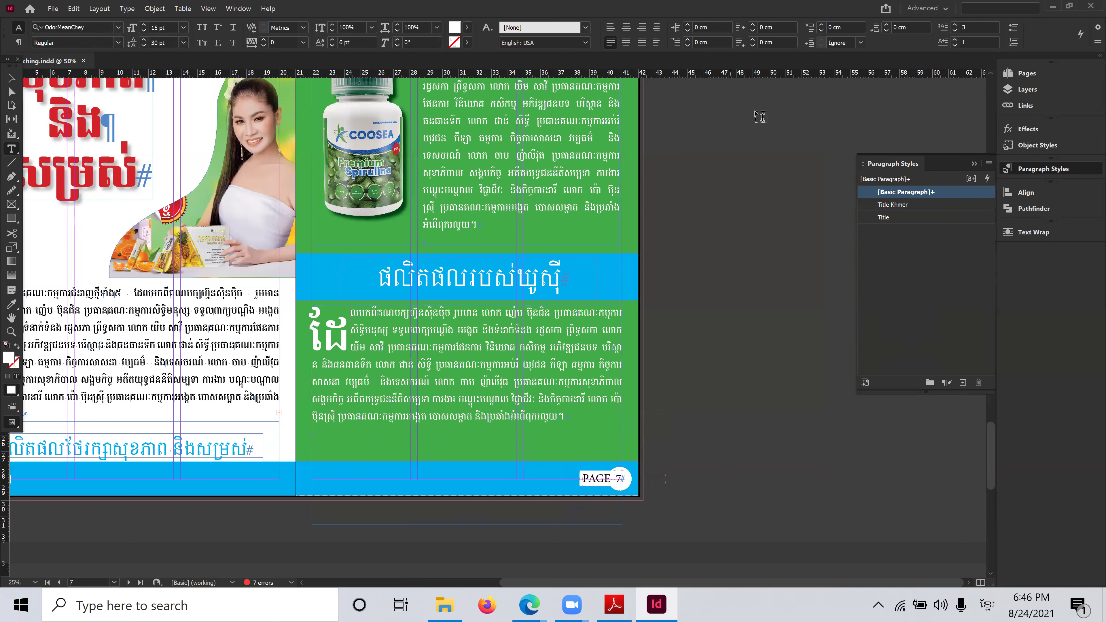
{"action": "left_click", "coordinate": [972, 27]}
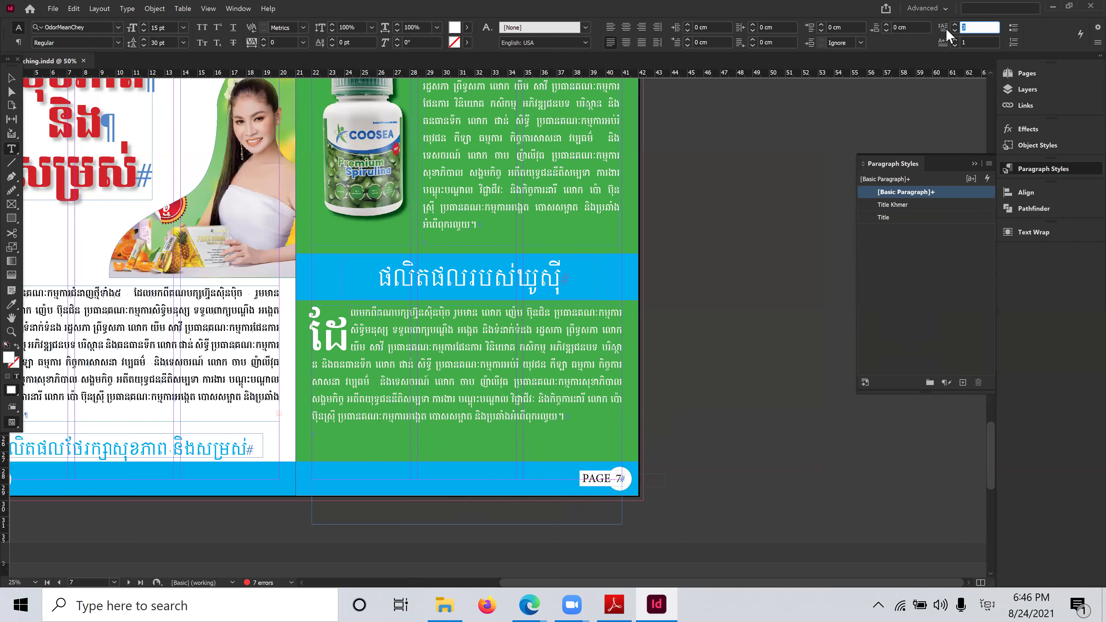
{"action": "key", "text": "Return"}
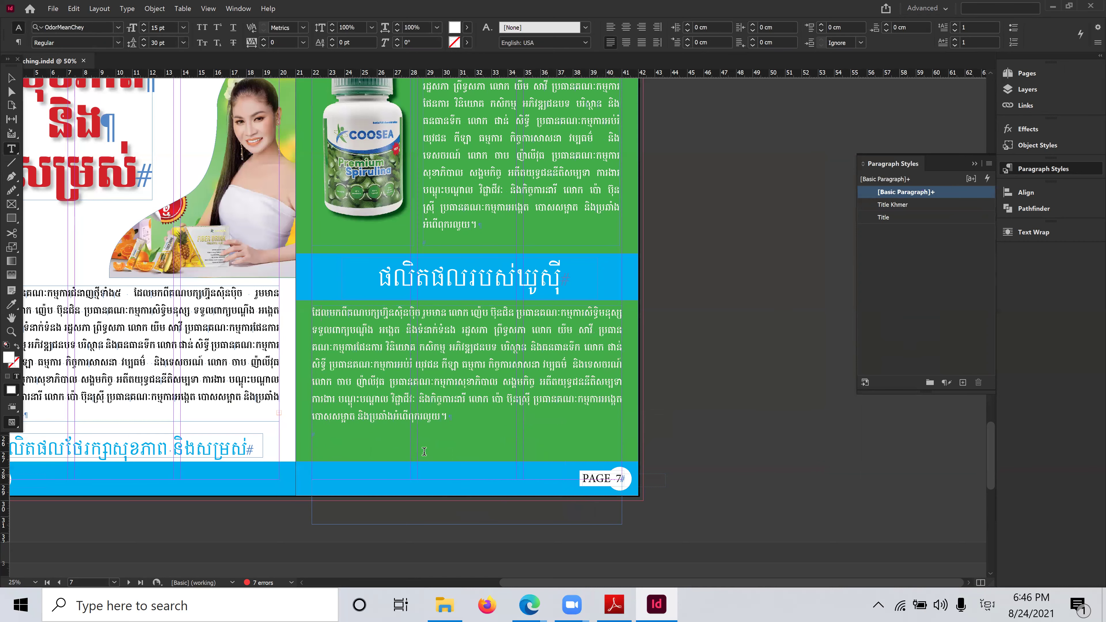
Append a copy of the paragraph's own text at its end and shorten the frame to the upper edge of the blue footer
{"action": "left_click_drag", "start_coordinate": [478, 414], "coordinate": [289, 310]}
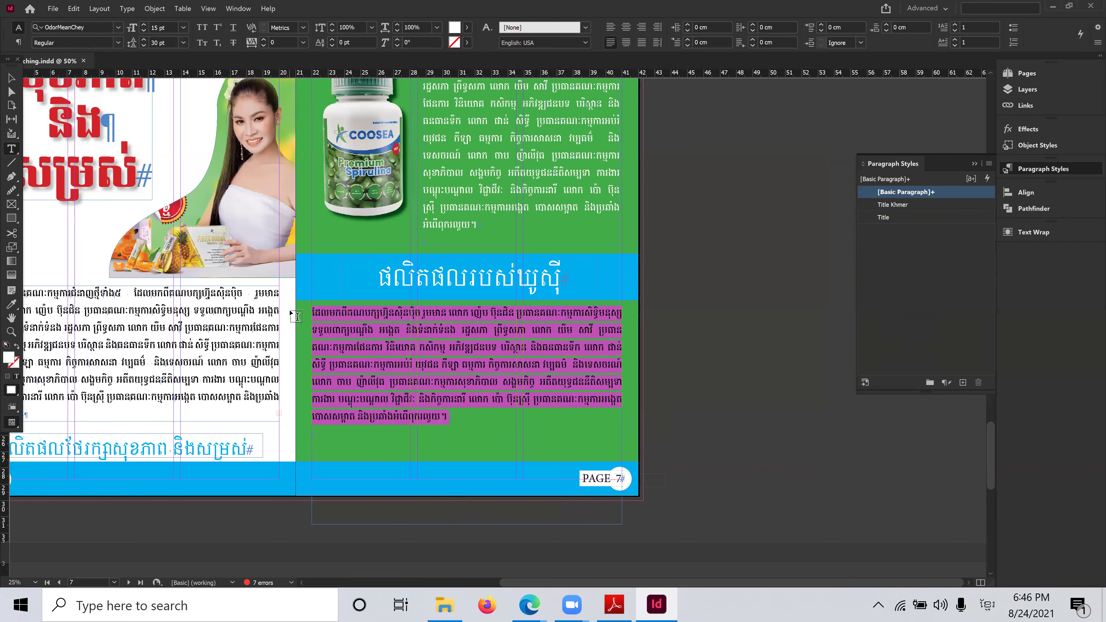
{"action": "left_click", "coordinate": [487, 418]}
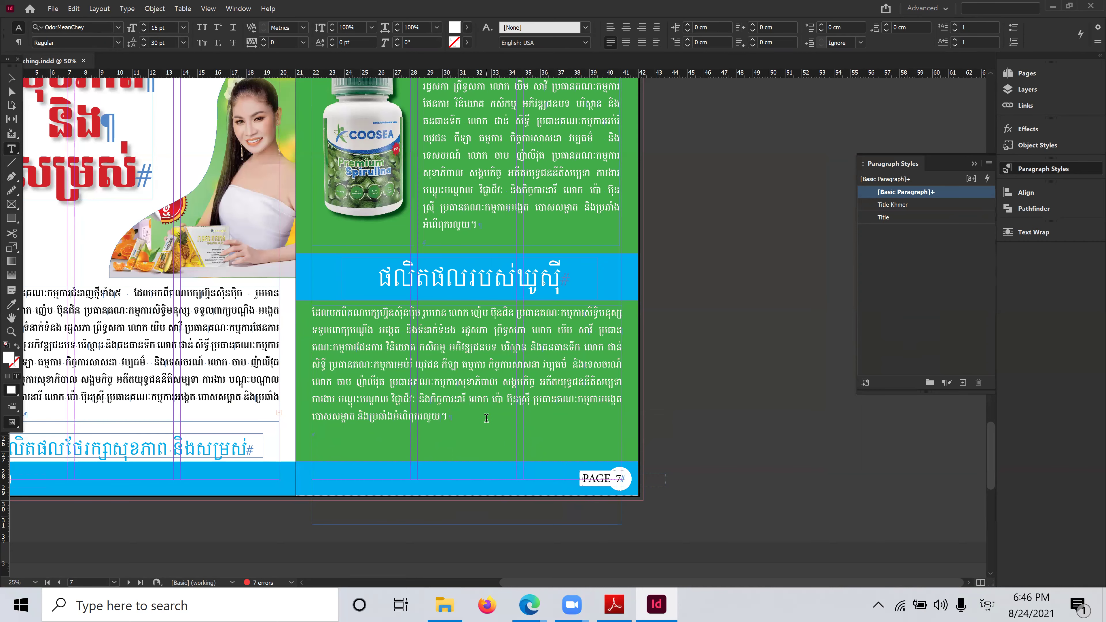
{"action": "key", "text": "ctrl+v"}
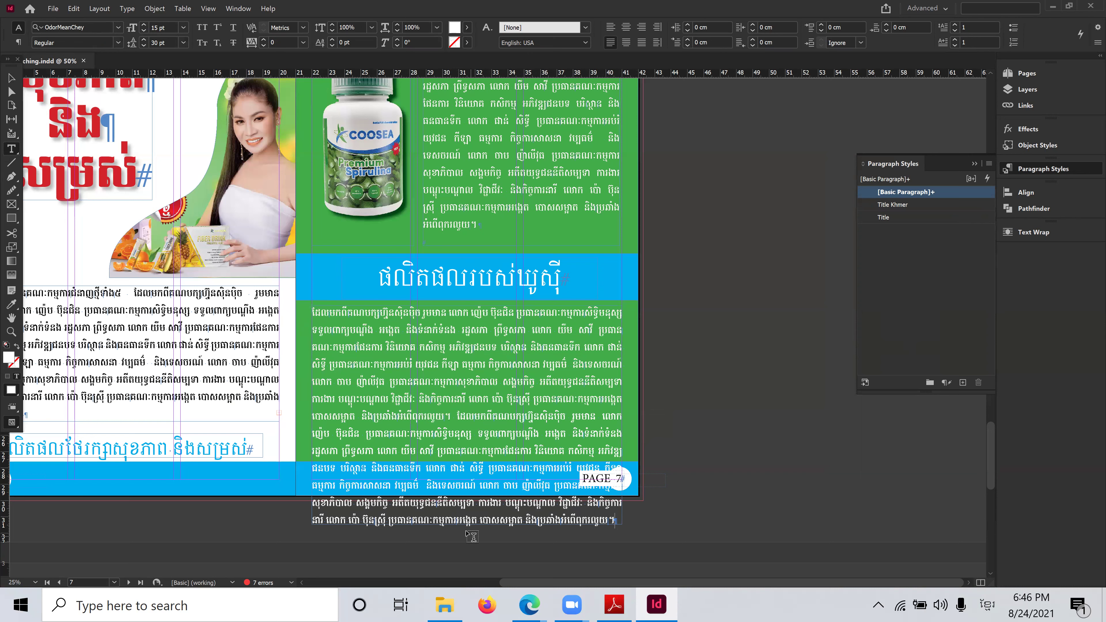
{"action": "left_click", "coordinate": [8, 82]}
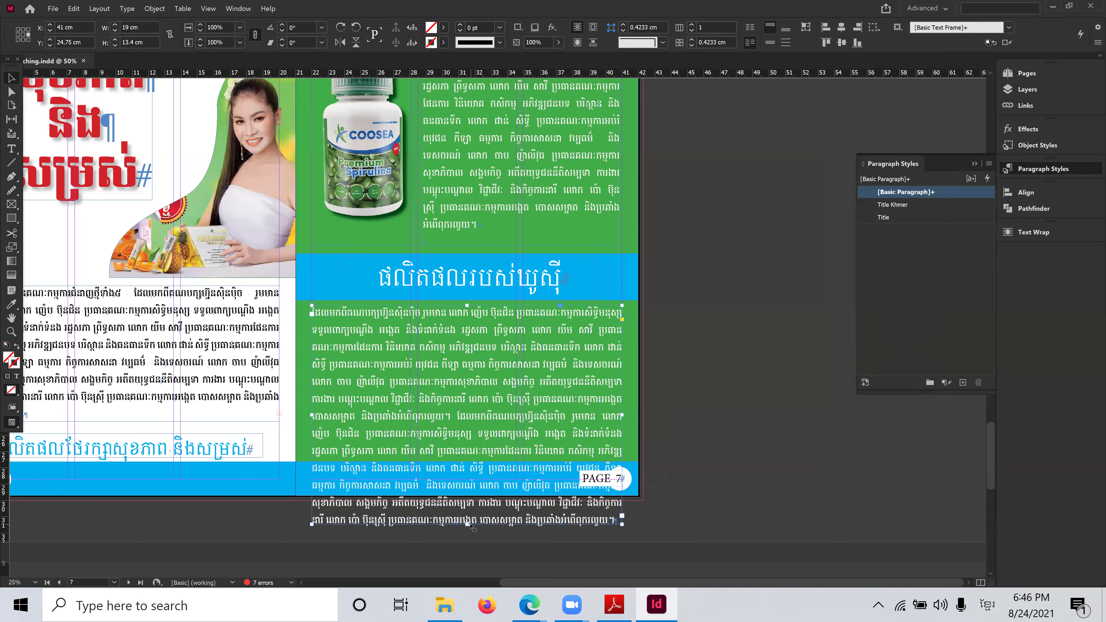
{"action": "left_click_drag", "start_coordinate": [467, 525], "coordinate": [508, 461]}
{"action": "left_click", "coordinate": [697, 377]}
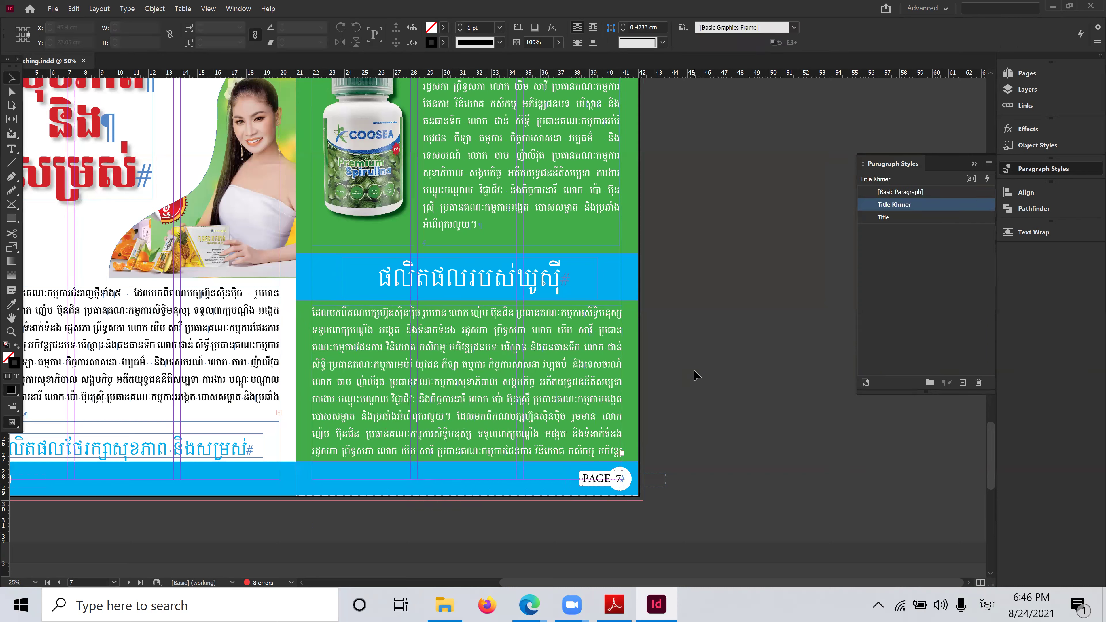
Check the photo placement in the reference PDF, then draw an empty graphic frame about 7.1 × 6.9 cm over the lower body text
{"action": "left_click", "coordinate": [53, 9]}
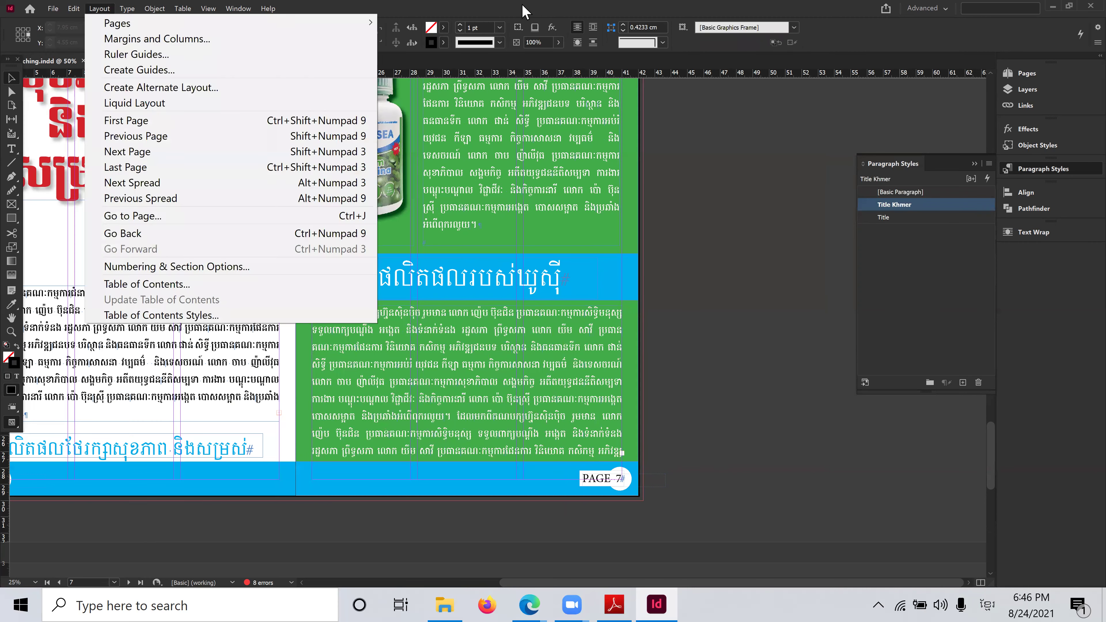
{"action": "left_click", "coordinate": [99, 8]}
{"action": "left_click", "coordinate": [12, 204]}
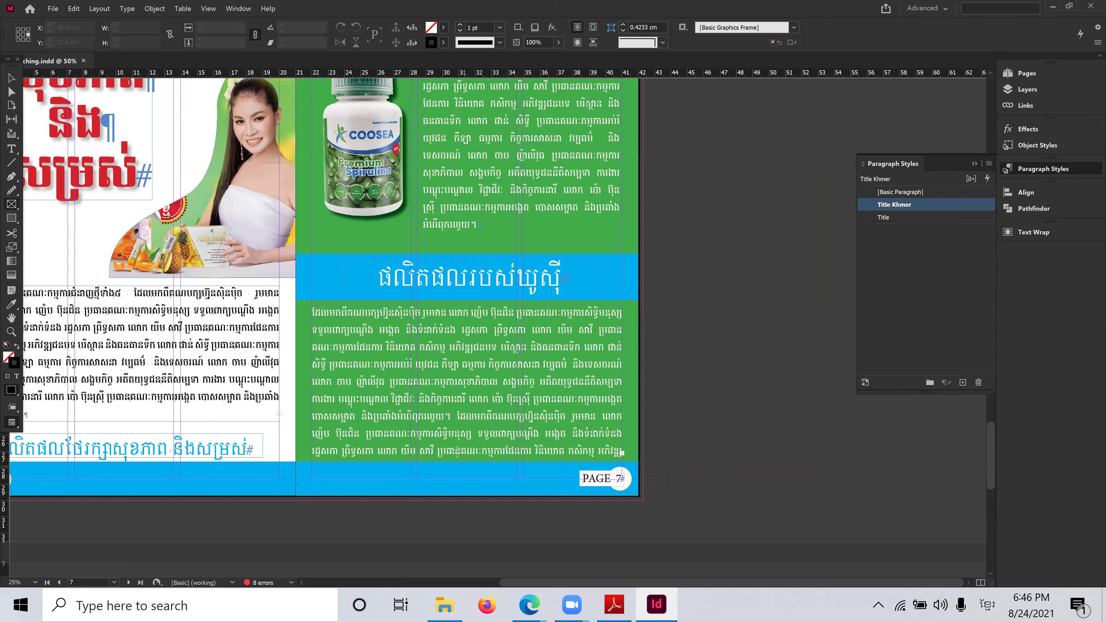
{"action": "left_click", "coordinate": [623, 604]}
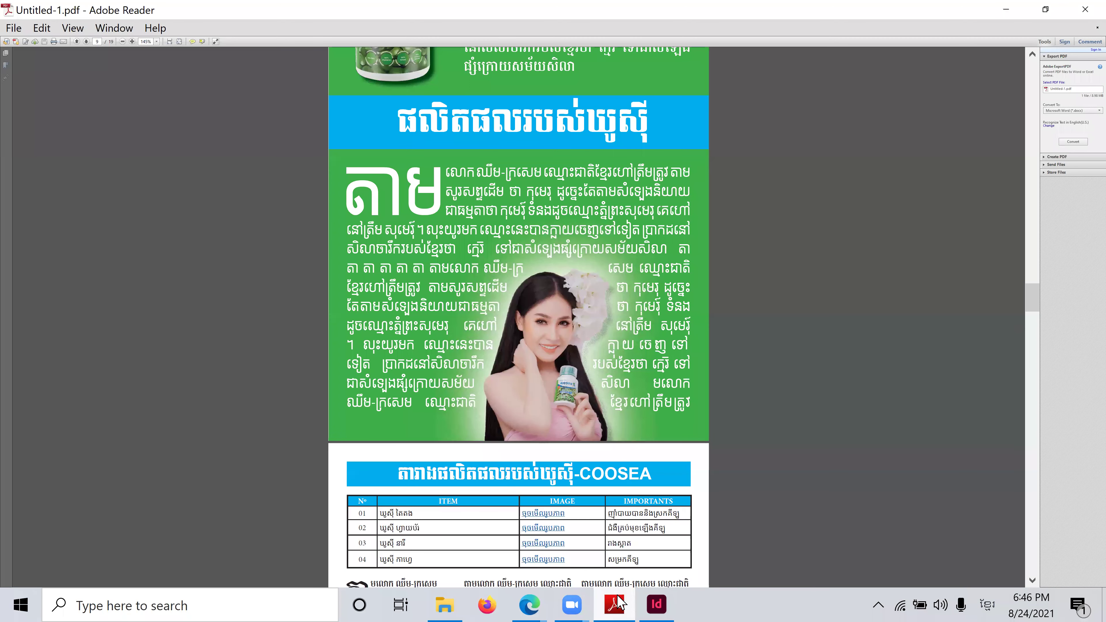
{"action": "left_click", "coordinate": [620, 603]}
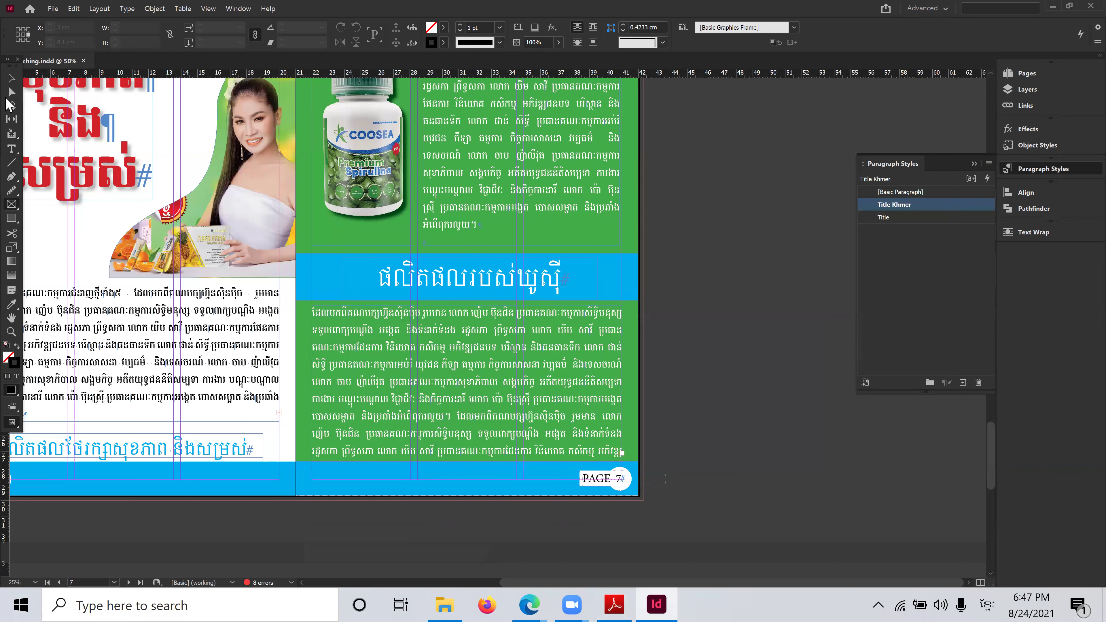
{"action": "left_click_drag", "start_coordinate": [417, 359], "coordinate": [534, 471]}
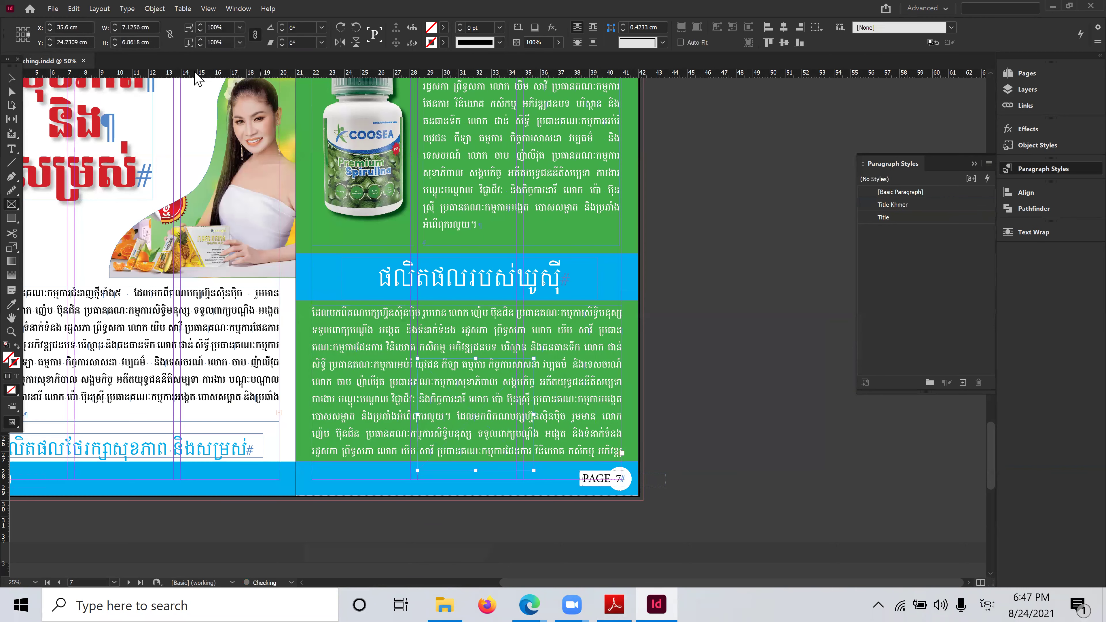
Place the photo of the woman holding the bottle in the new frame and make it fill the frame proportionally
{"action": "left_click", "coordinate": [53, 9]}
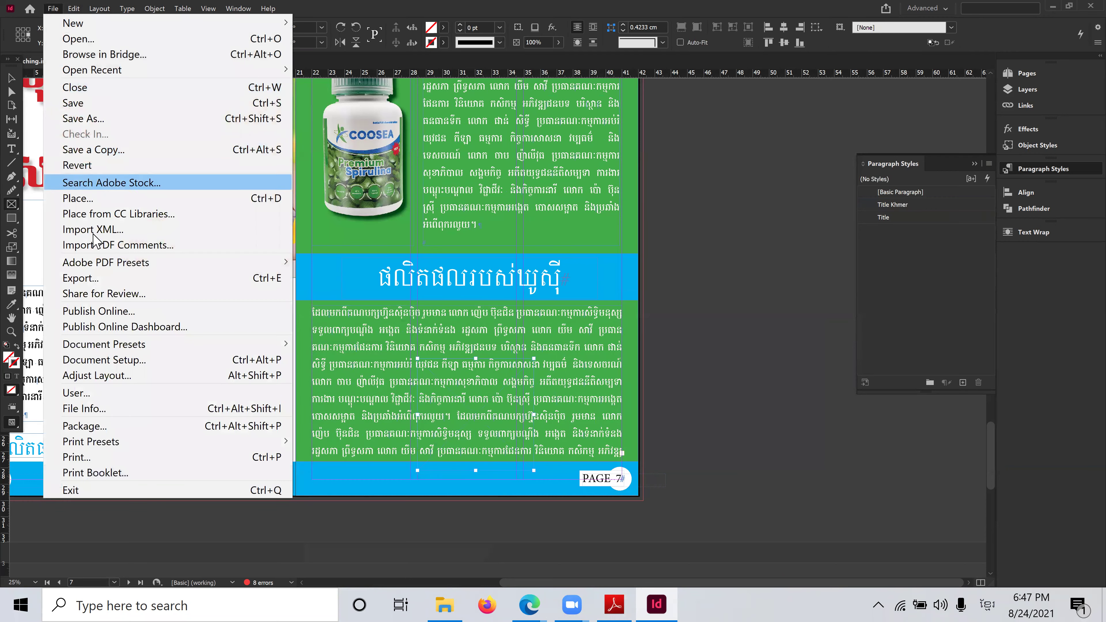
{"action": "key", "text": "Escape"}
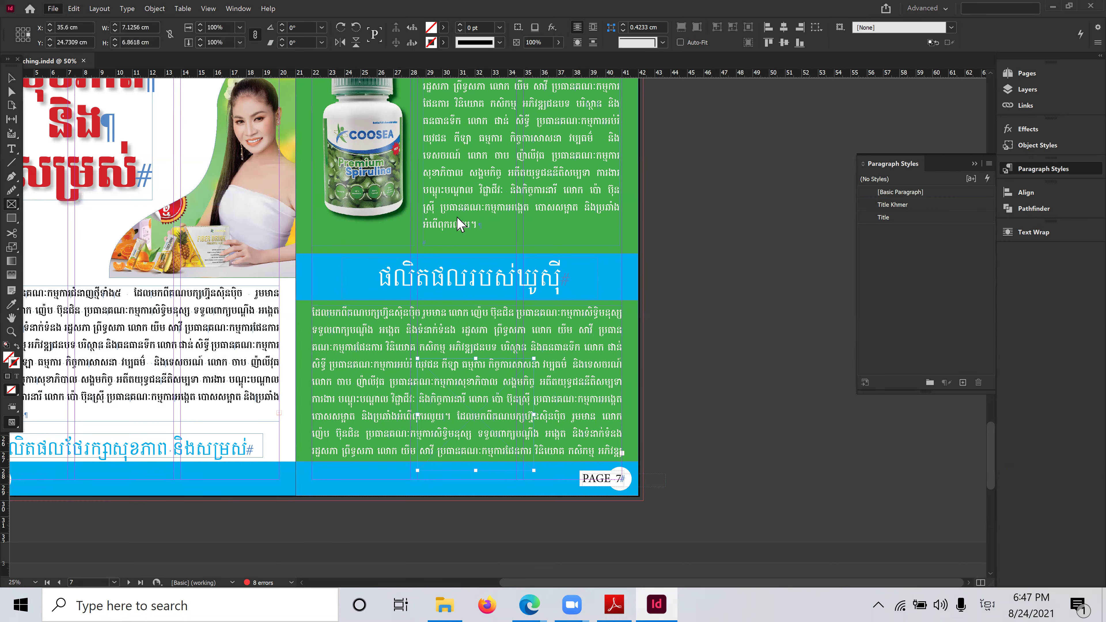
{"action": "key", "text": "ctrl+d"}
{"action": "left_click", "coordinate": [230, 141]}
{"action": "left_click", "coordinate": [963, 562]}
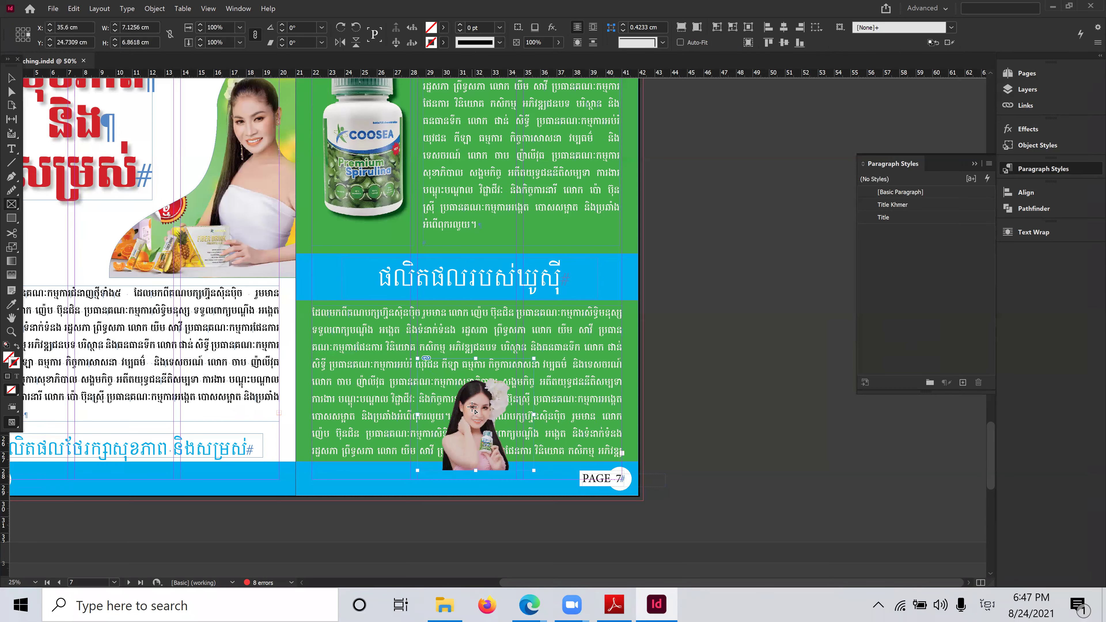
{"action": "right_click", "coordinate": [473, 408]}
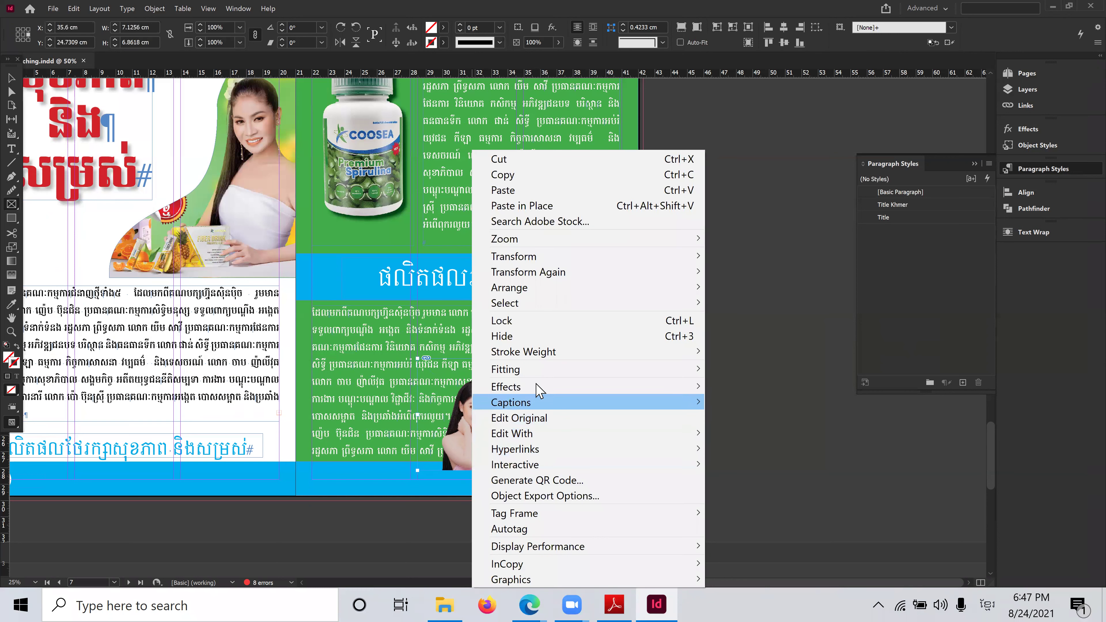
{"action": "mouse_move", "coordinate": [540, 373]}
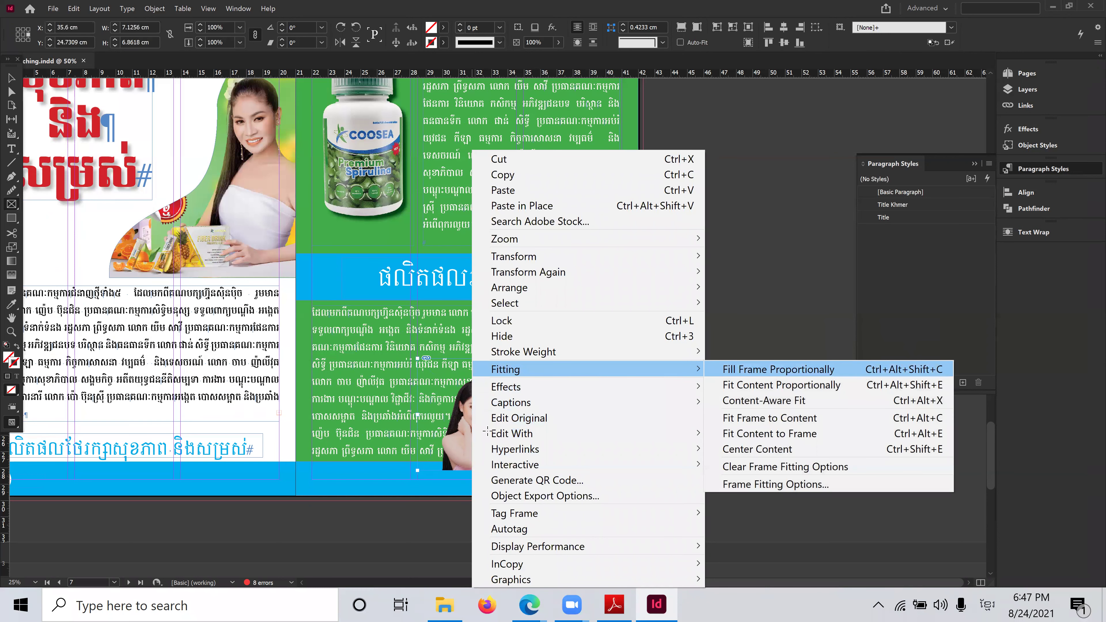
{"action": "left_click", "coordinate": [779, 370]}
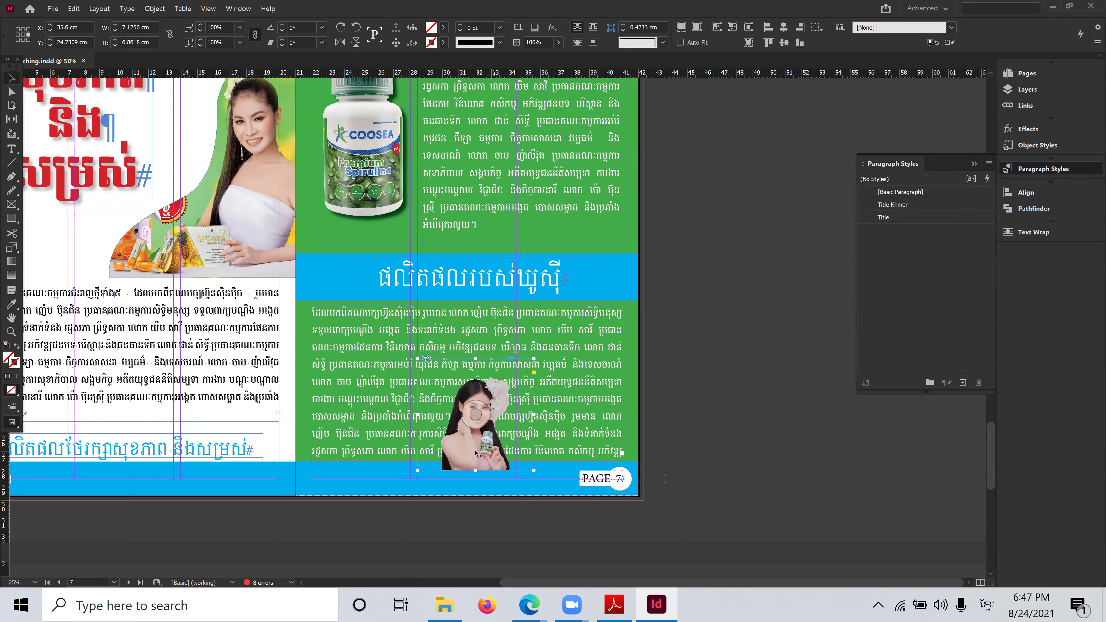
Enlarge the photo frame to about 11.4 × 11 cm and reposition it over the lower middle of the body text
{"action": "left_click_drag", "start_coordinate": [476, 454], "coordinate": [461, 460]}
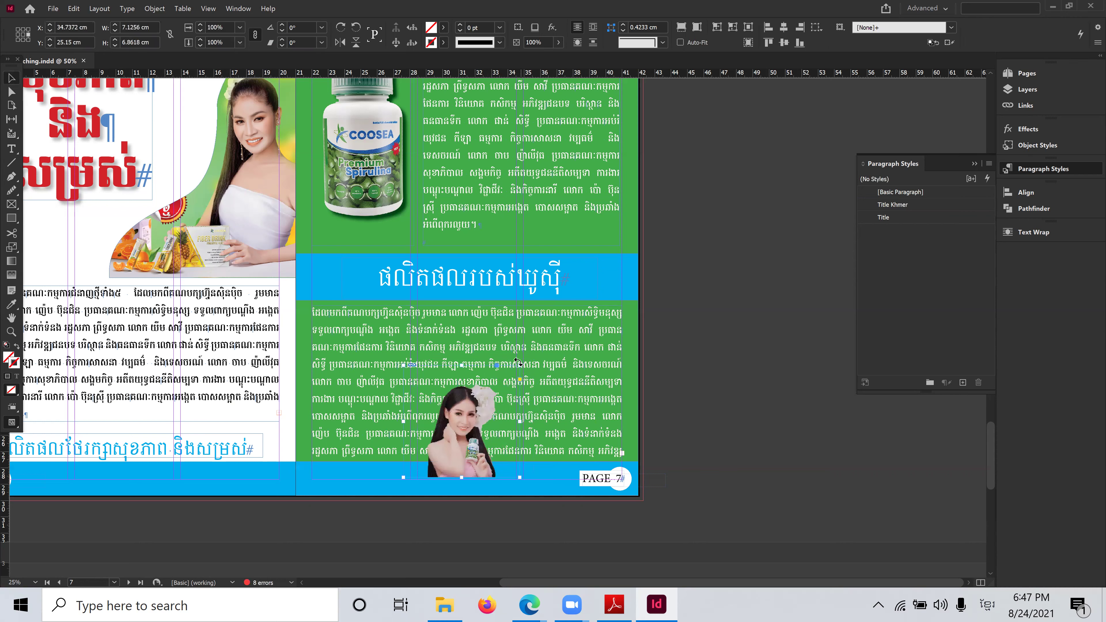
{"action": "left_click_drag", "start_coordinate": [519, 366], "coordinate": [540, 335]}
{"action": "left_click_drag", "start_coordinate": [469, 463], "coordinate": [469, 459]}
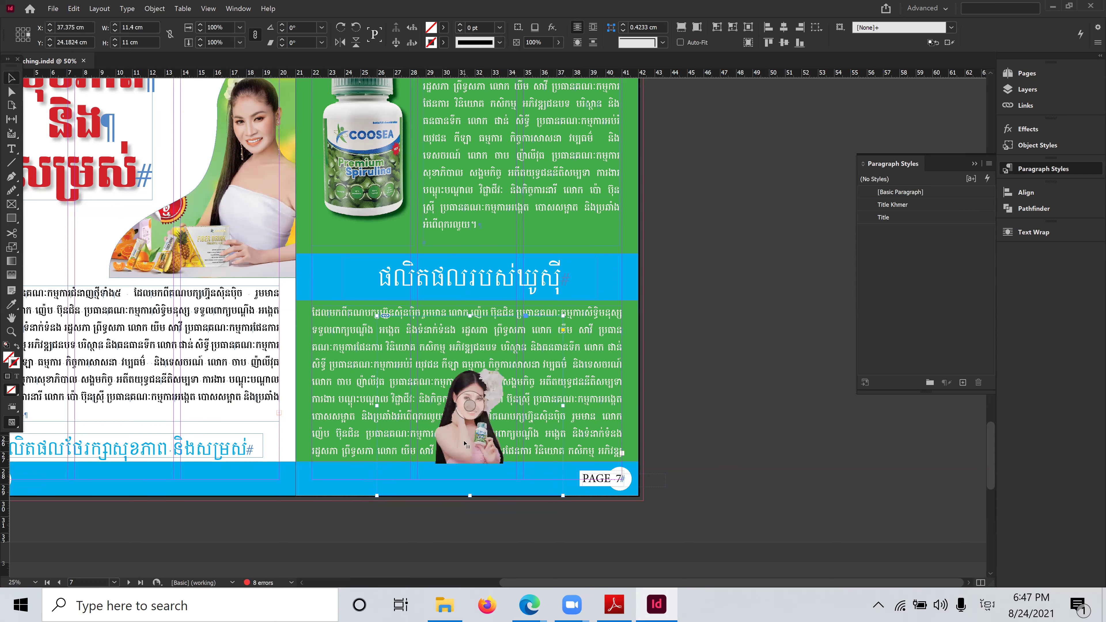
Fill the enlarged frame proportionally with the photo and crop the frame at the blue footer's upper edge, about 9.4 cm high
{"action": "right_click", "coordinate": [465, 444]}
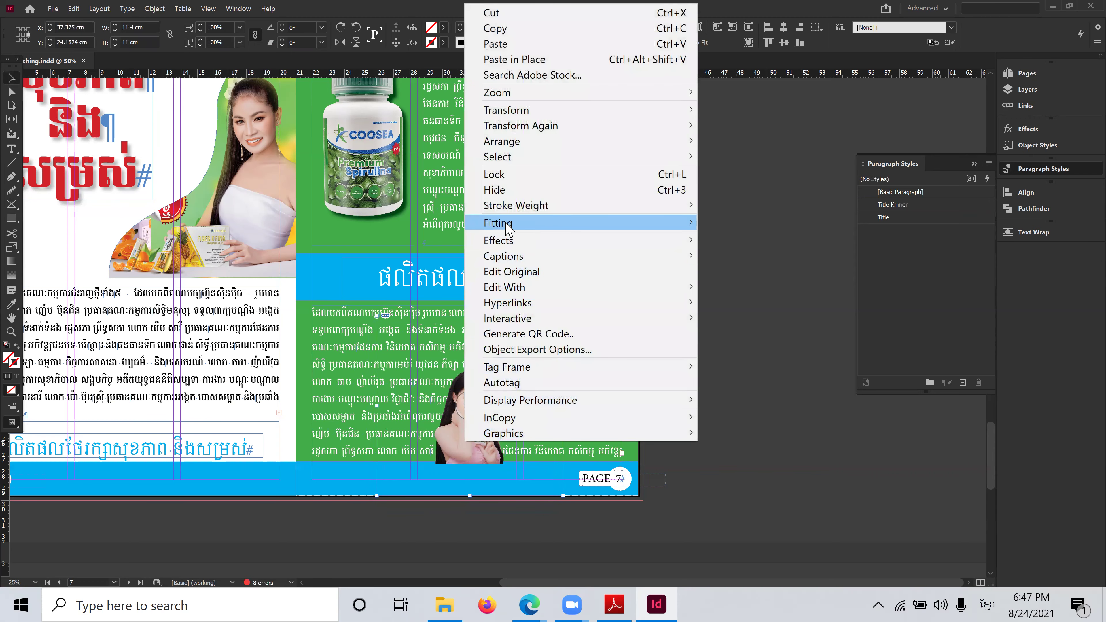
{"action": "mouse_move", "coordinate": [623, 230]}
{"action": "left_click", "coordinate": [470, 405]}
{"action": "left_click_drag", "start_coordinate": [468, 467], "coordinate": [467, 460]}
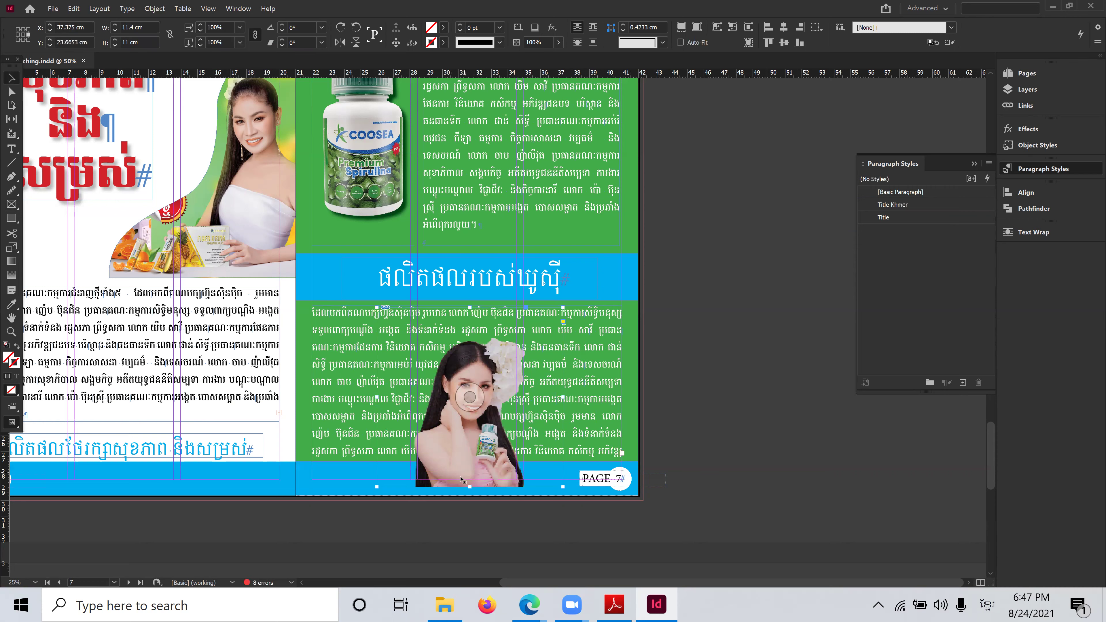
{"action": "left_click_drag", "start_coordinate": [470, 486], "coordinate": [506, 464]}
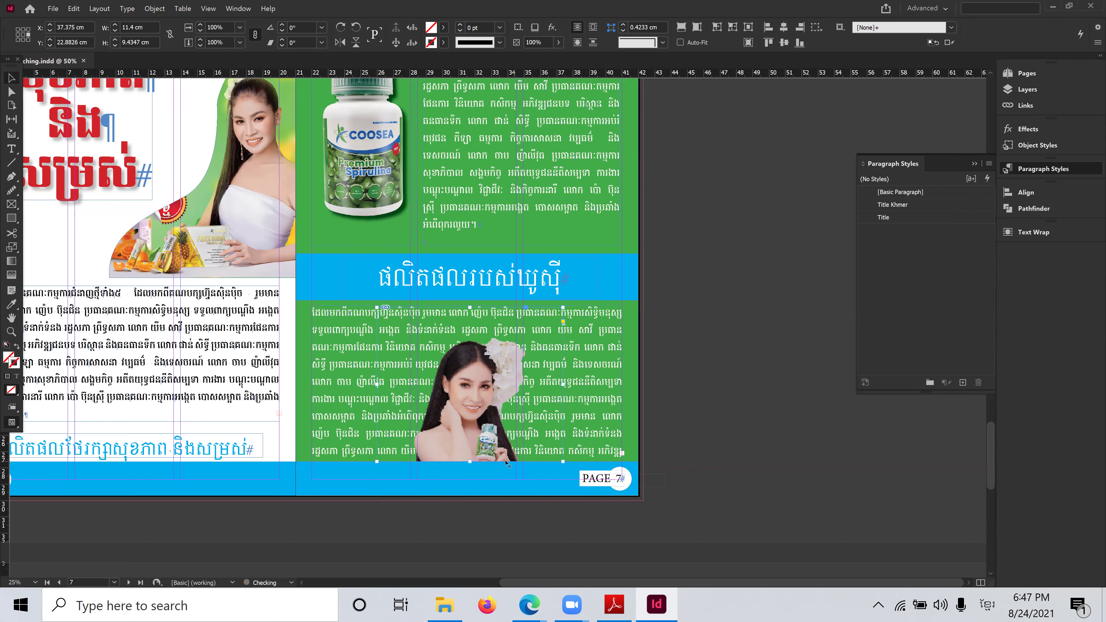
{"action": "left_click", "coordinate": [702, 425]}
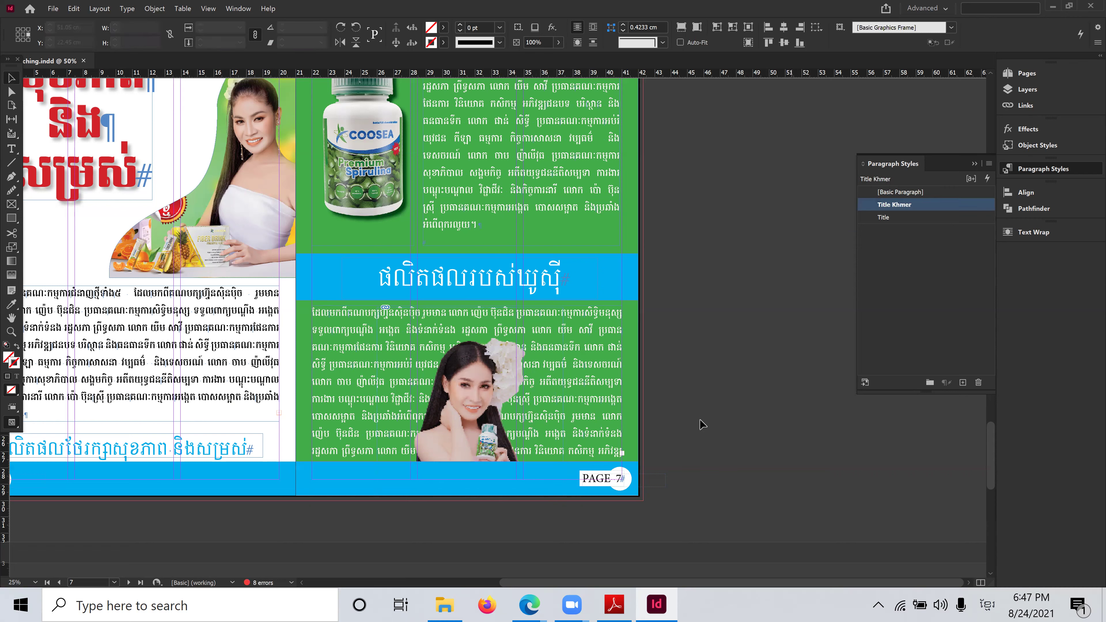
Wrap the body text around the photo's object shape with the contour type Alpha Channel
{"action": "left_click", "coordinate": [463, 447]}
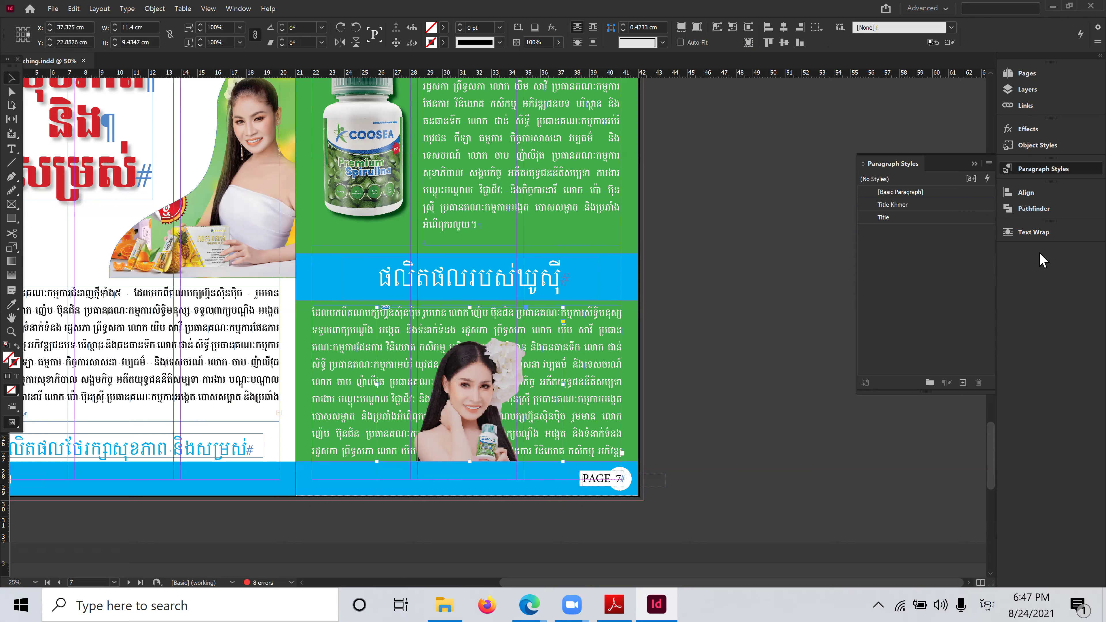
{"action": "left_click", "coordinate": [1064, 235]}
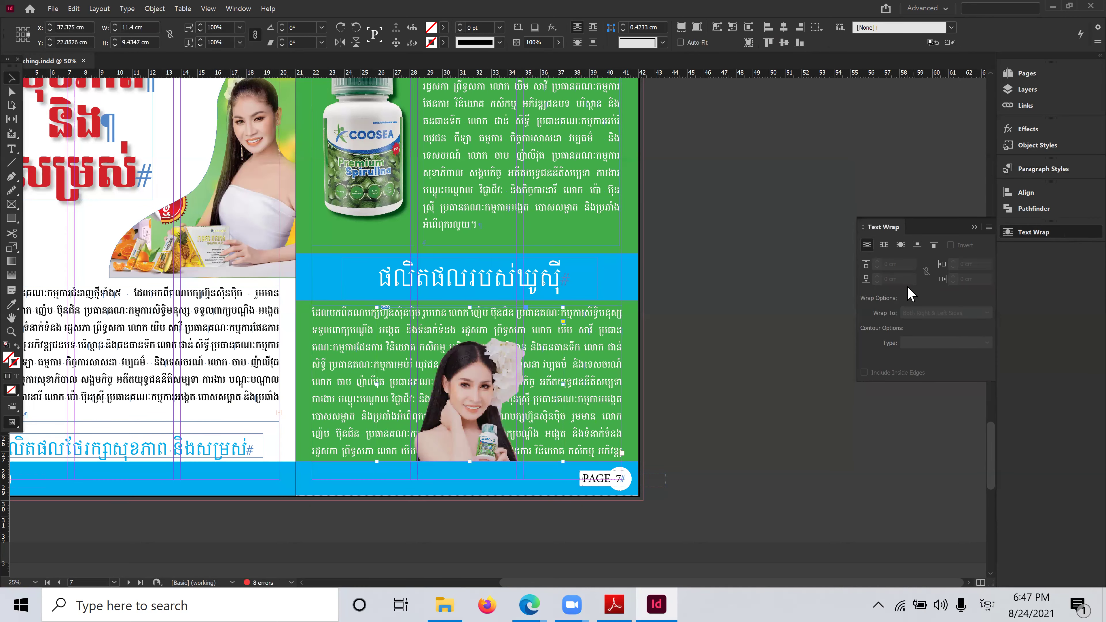
{"action": "left_click", "coordinate": [901, 245]}
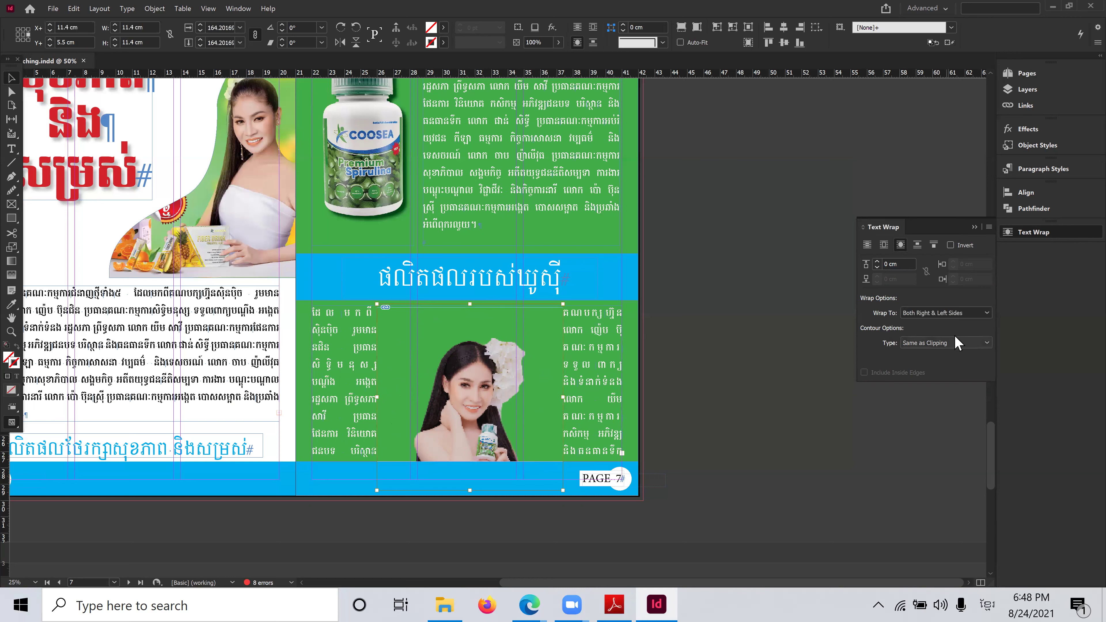
{"action": "left_click", "coordinate": [955, 350]}
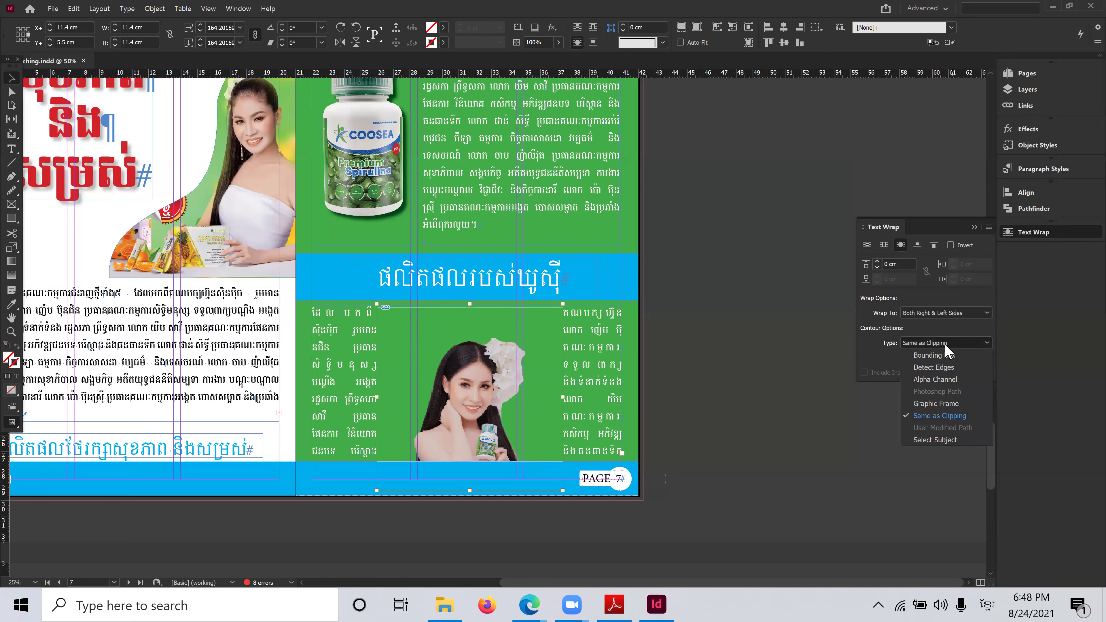
{"action": "left_click", "coordinate": [936, 380]}
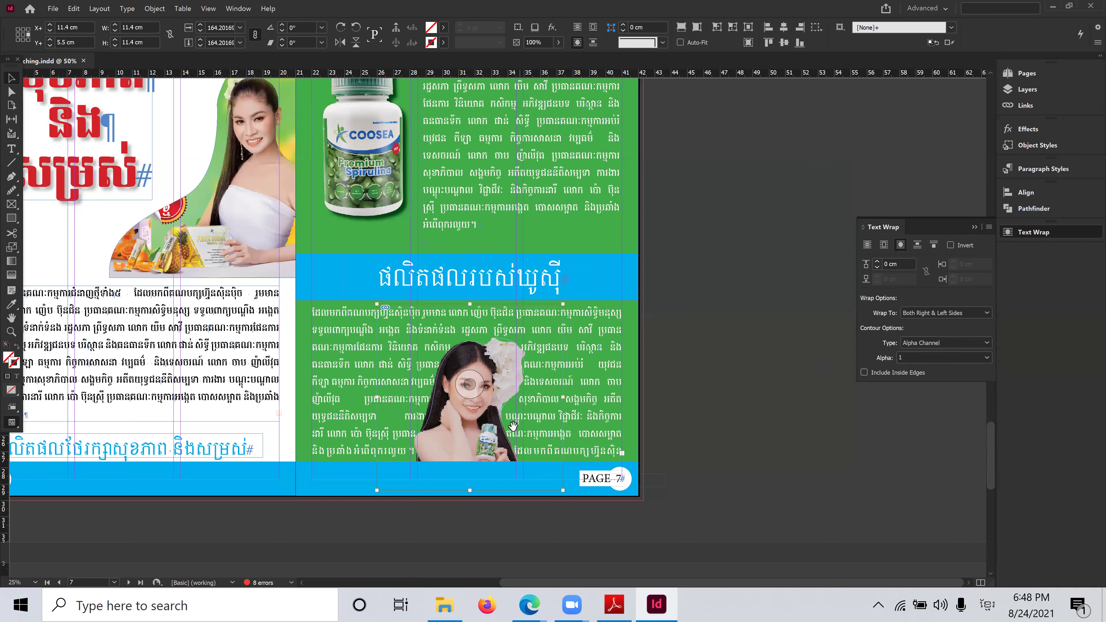
Set the text wrap offset around the photo to 0.3 cm
{"action": "left_click", "coordinate": [906, 264]}
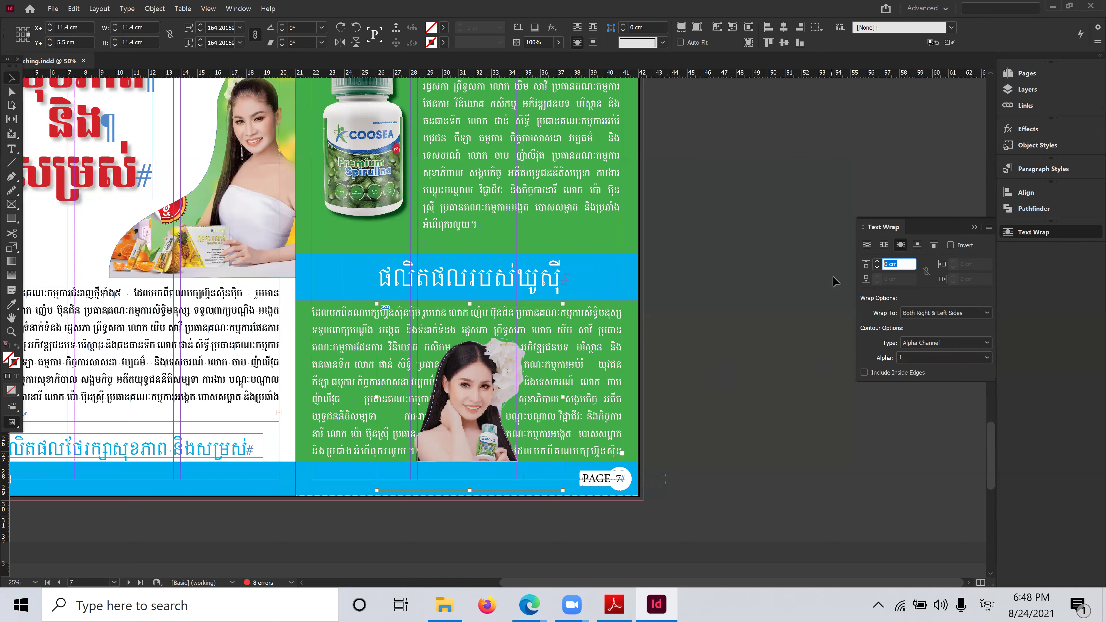
{"action": "type", "text": "0"}
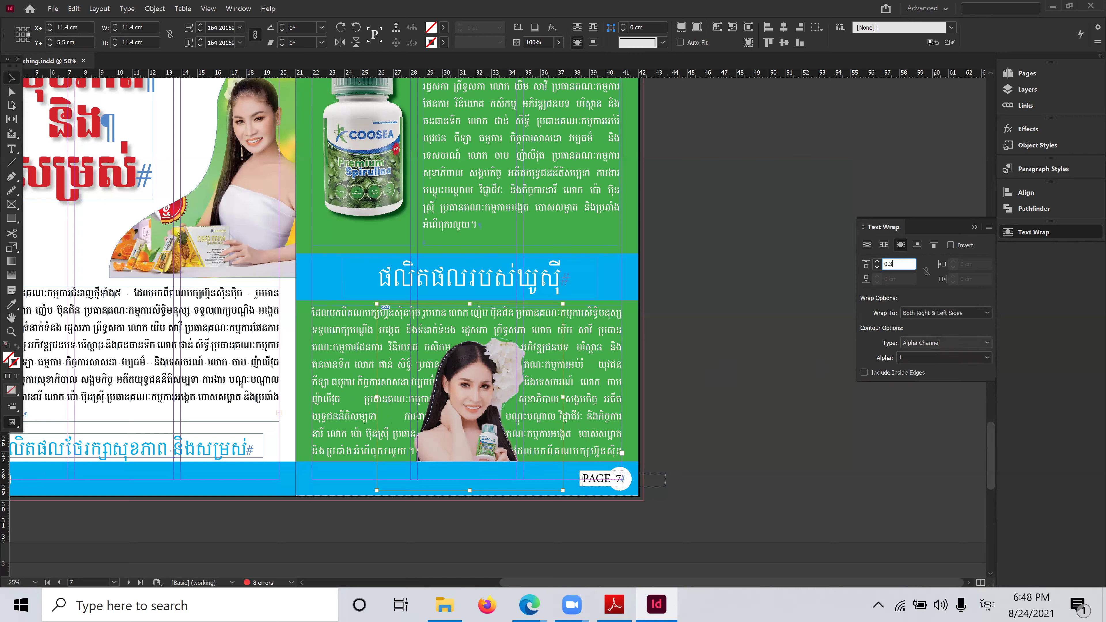
{"action": "type", "text": ",3"}
{"action": "key", "text": "Return"}
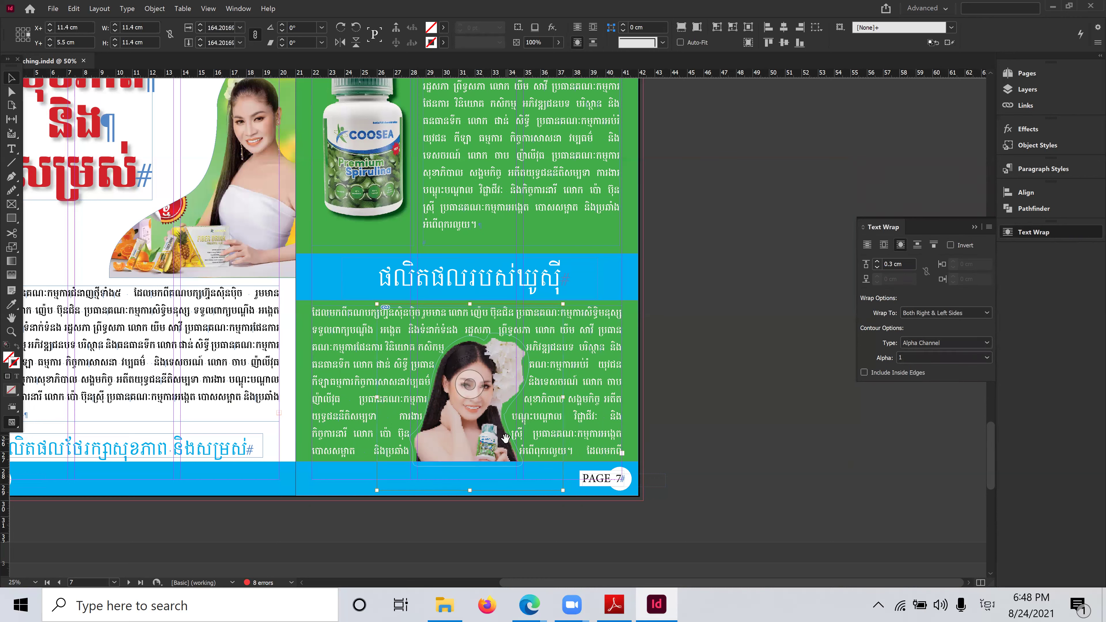
{"action": "left_click", "coordinate": [750, 375]}
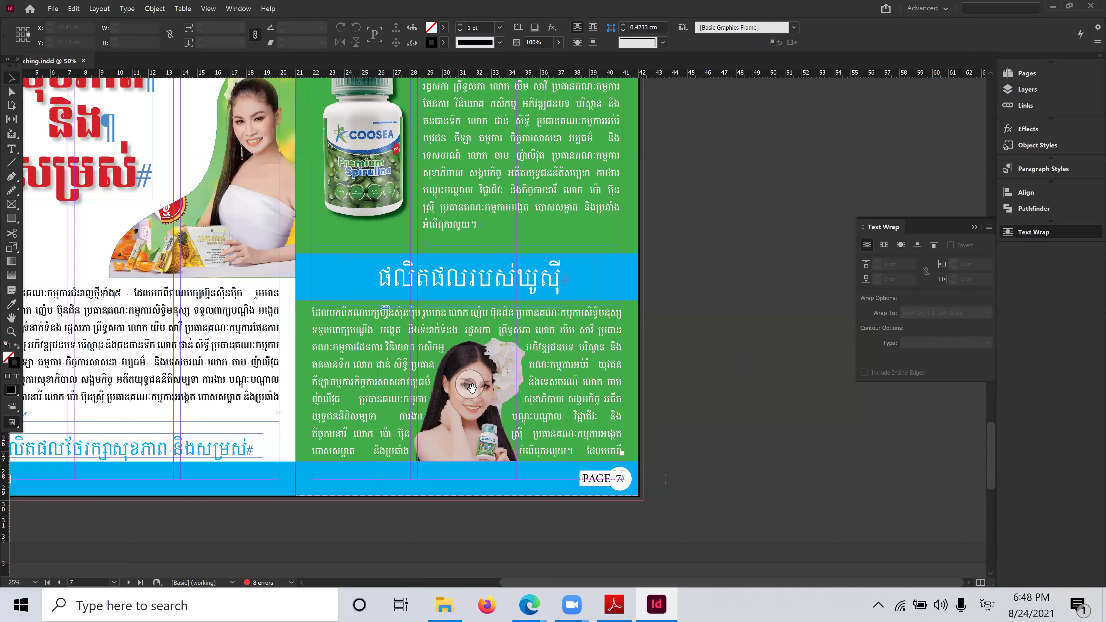
Check the photo's edge effect in the reference PDF in Adobe Reader and return to the InDesign layout
{"action": "left_click", "coordinate": [618, 604]}
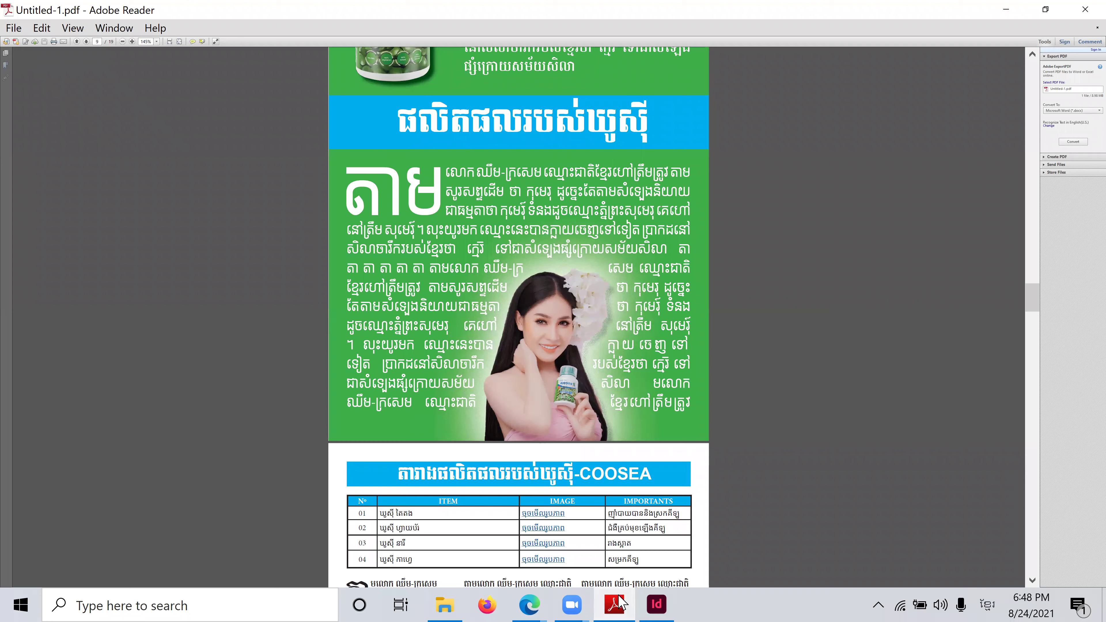
{"action": "left_click", "coordinate": [620, 603]}
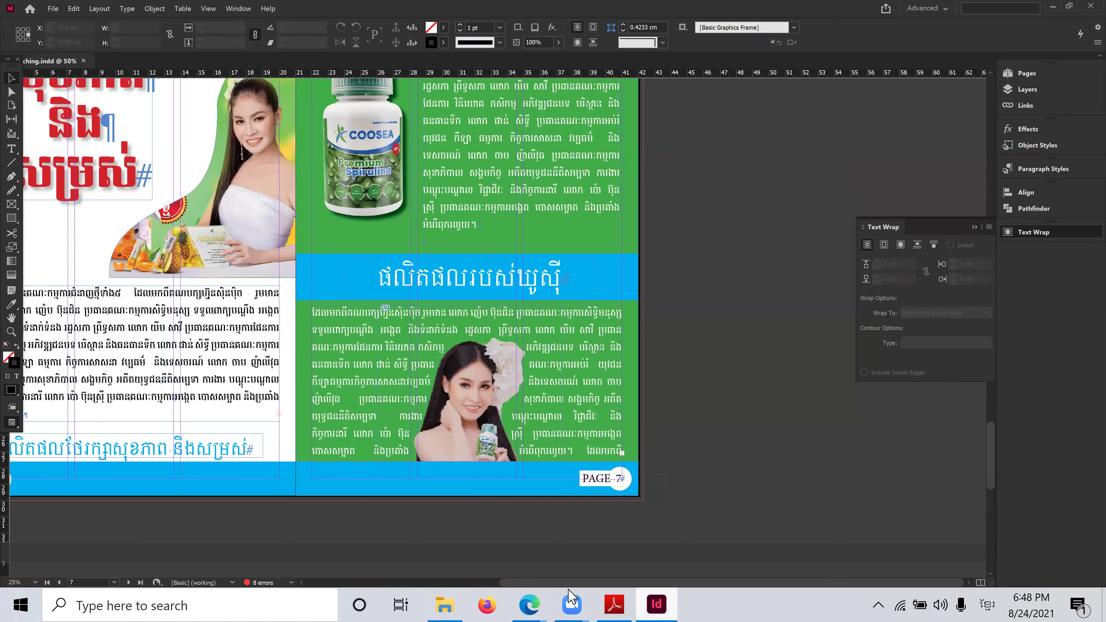
{"action": "left_click", "coordinate": [202, 178]}
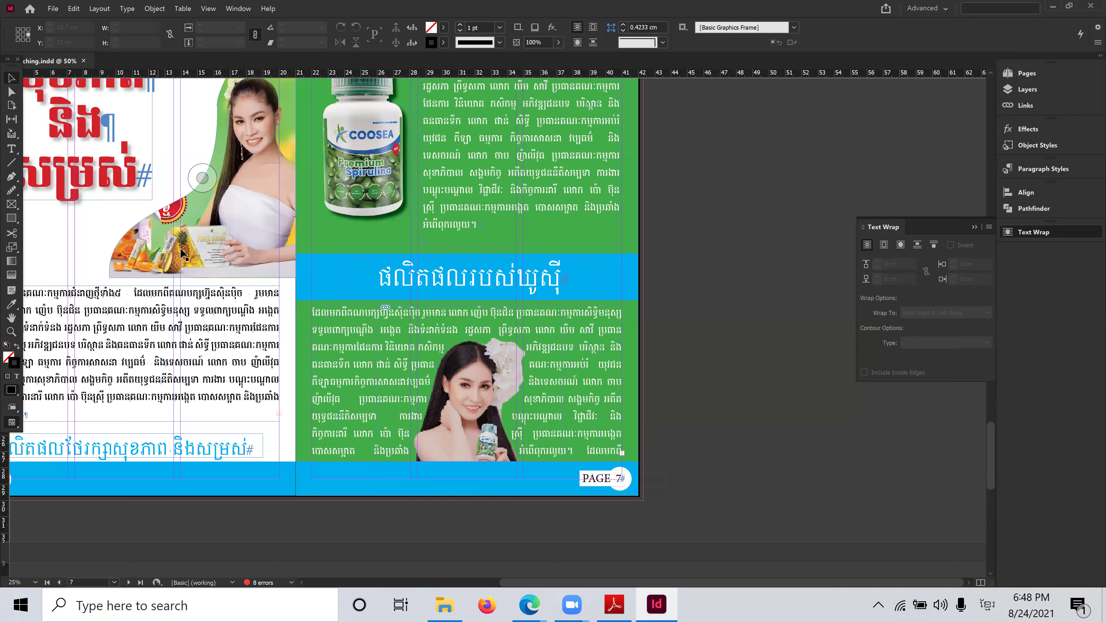
Open the effects settings for the woman's photo on page 7 with a drop shadow turned on
{"action": "left_click", "coordinate": [470, 384]}
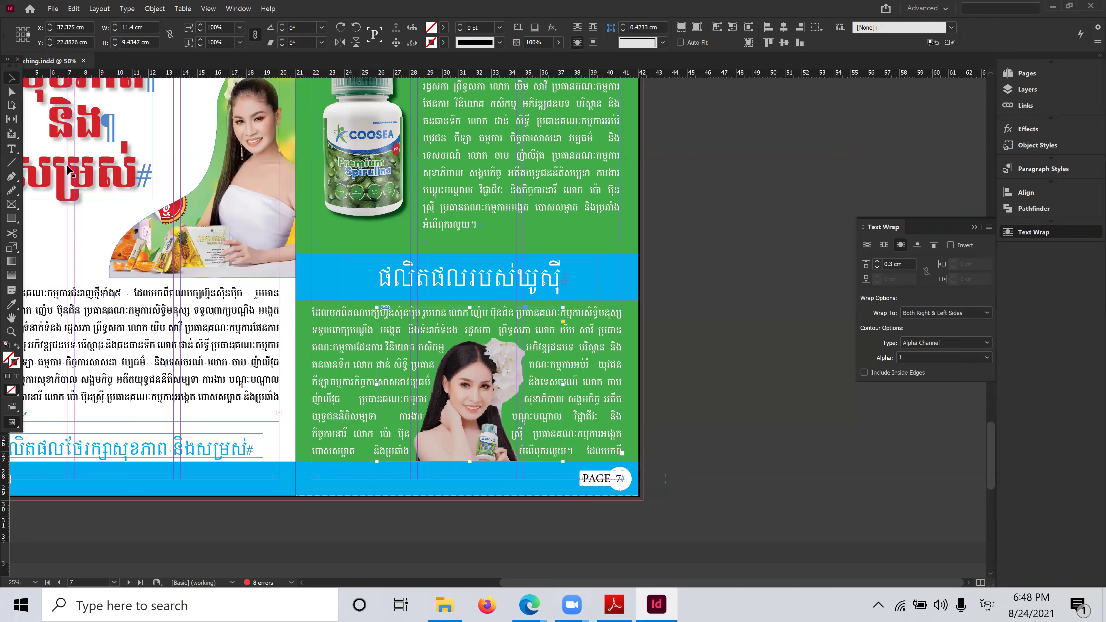
{"action": "left_click", "coordinate": [160, 7]}
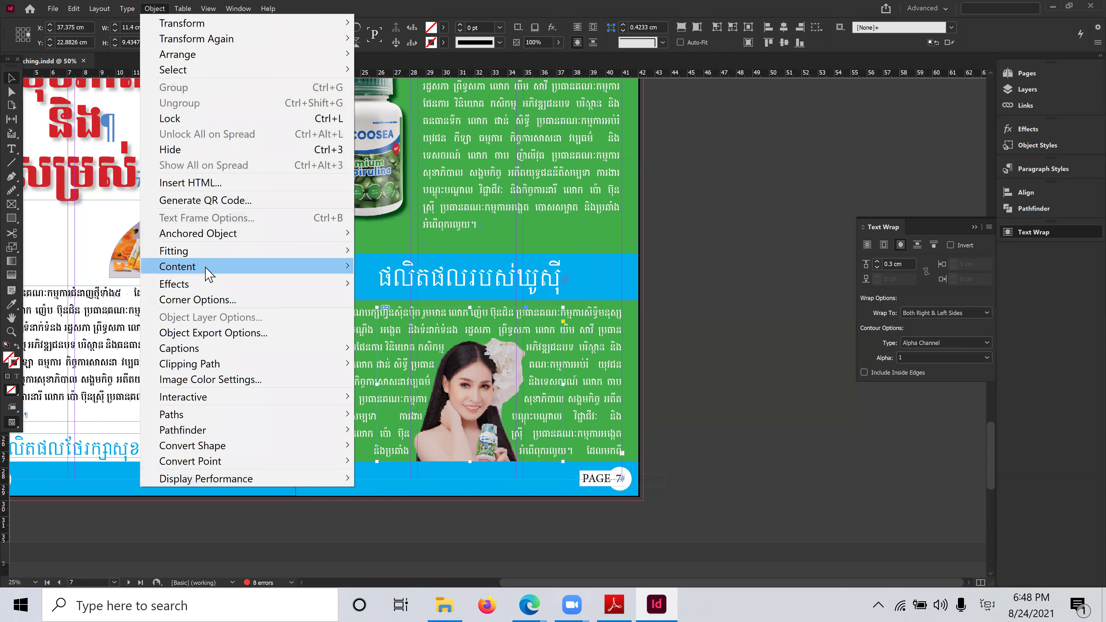
{"action": "mouse_move", "coordinate": [206, 285]}
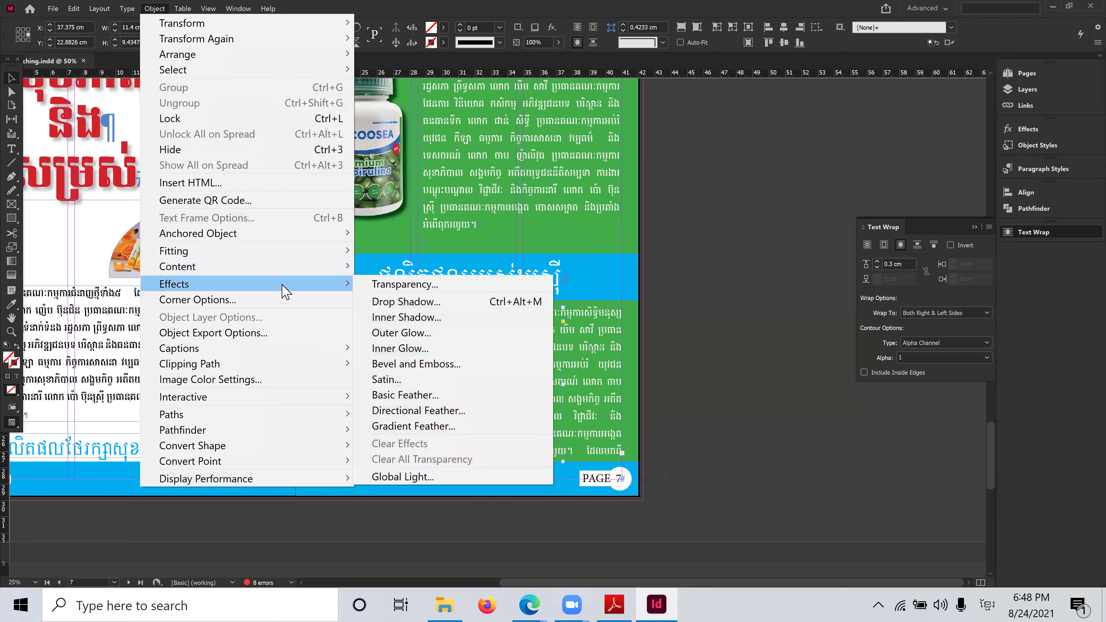
{"action": "left_click", "coordinate": [429, 308]}
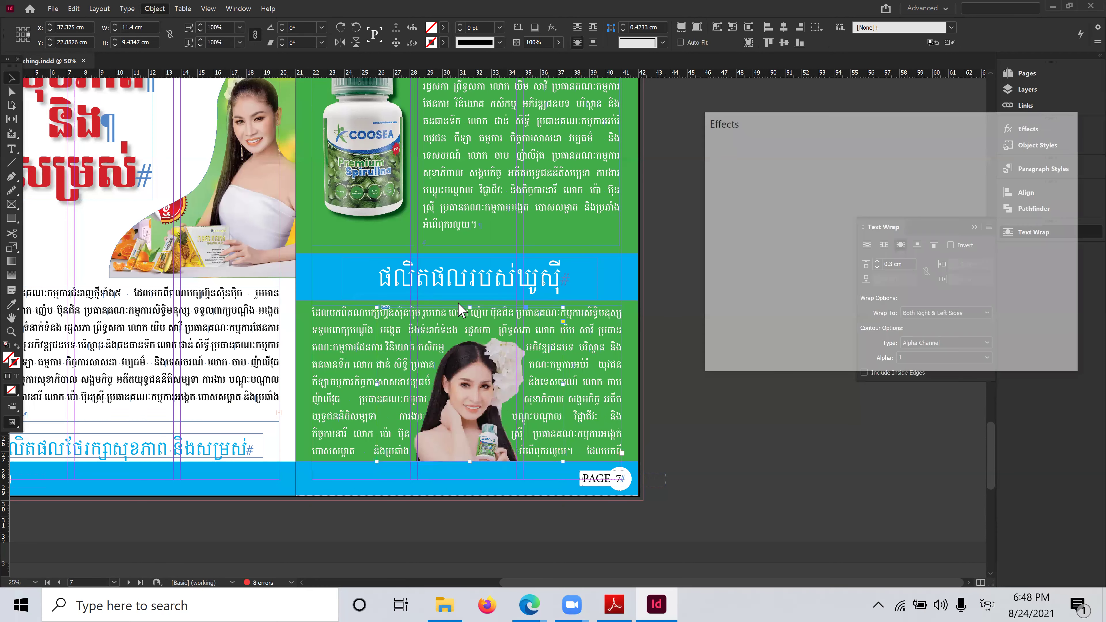
{"action": "left_click_drag", "start_coordinate": [900, 129], "coordinate": [843, 118]}
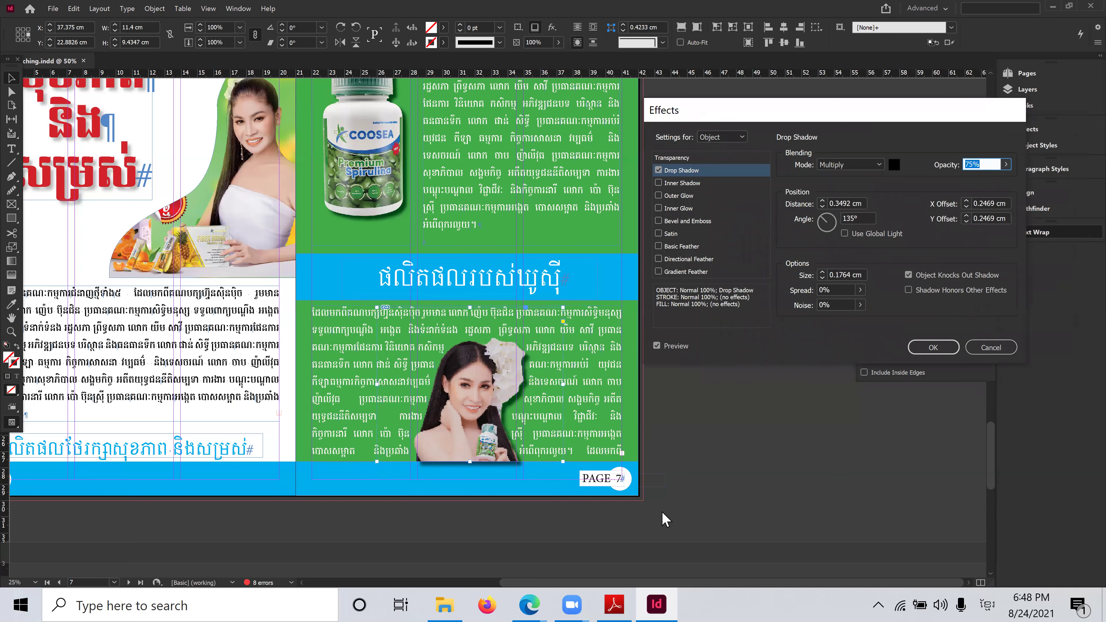
Check the Google Meet call in Edge and return to the InDesign layout
{"action": "mouse_move", "coordinate": [529, 603]}
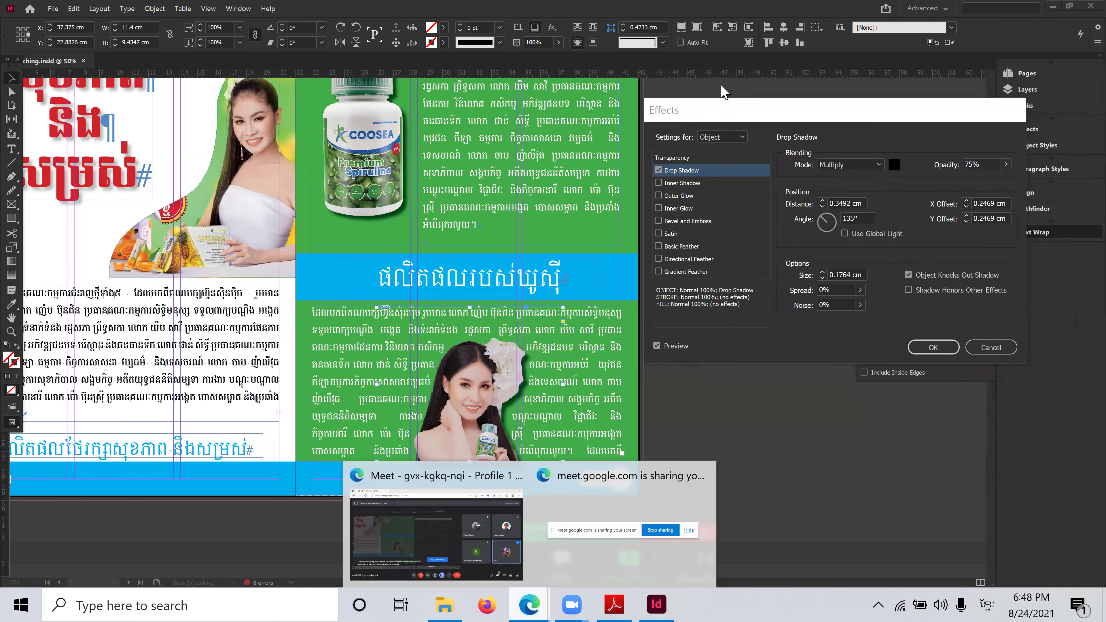
{"action": "left_click", "coordinate": [431, 523]}
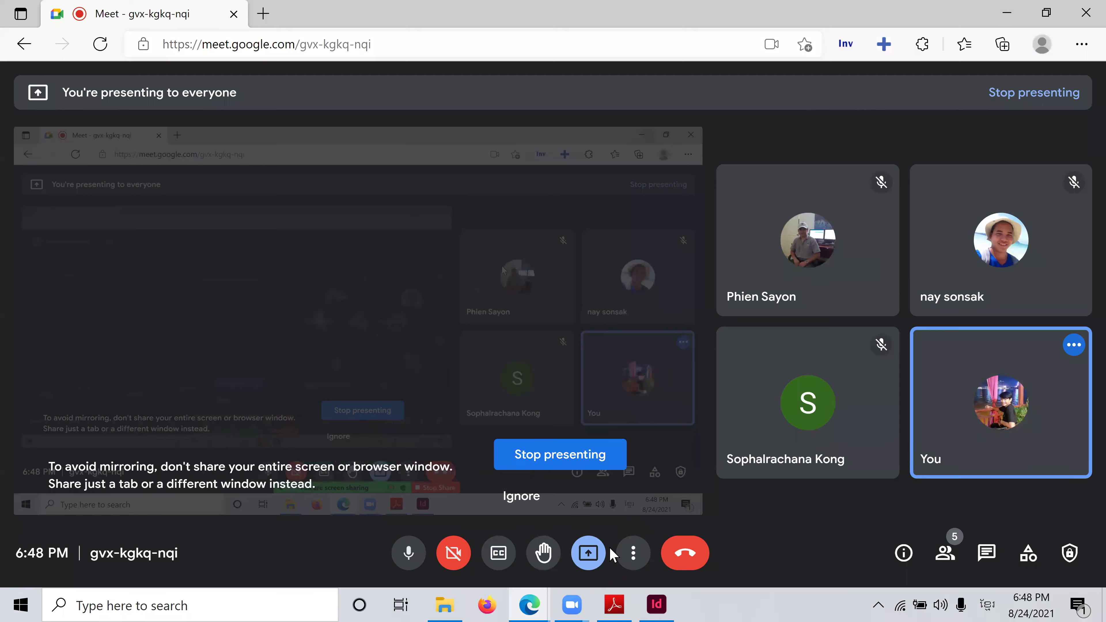
{"action": "left_click", "coordinate": [656, 604]}
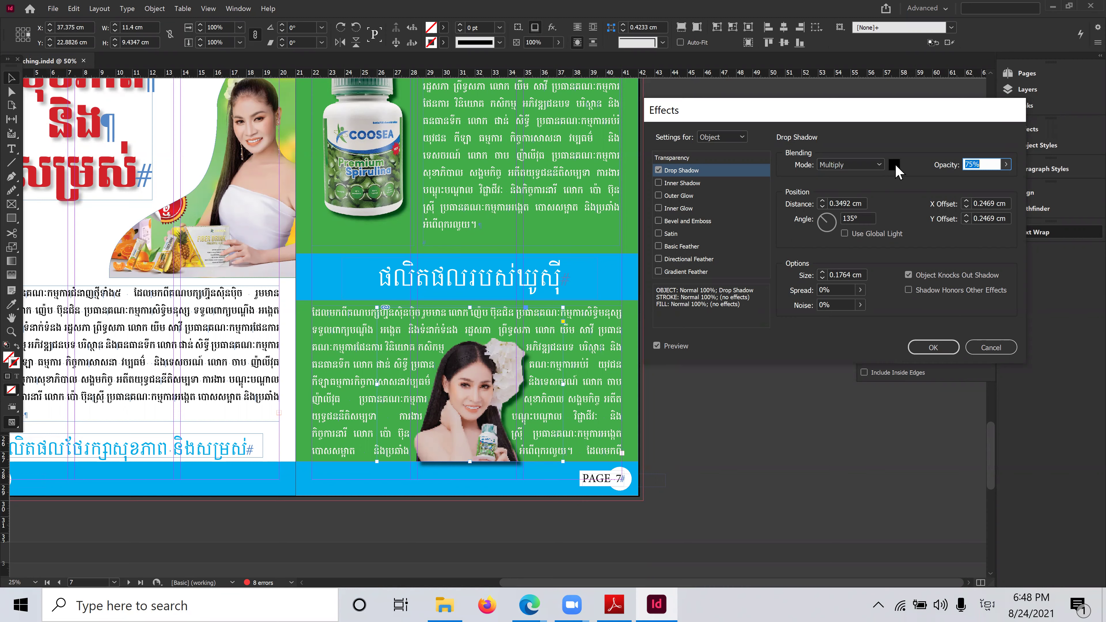
Try a drop shadow in the Paper swatch colour with a size of 4 cm, and turn the drop shadow off
{"action": "left_click", "coordinate": [895, 166]}
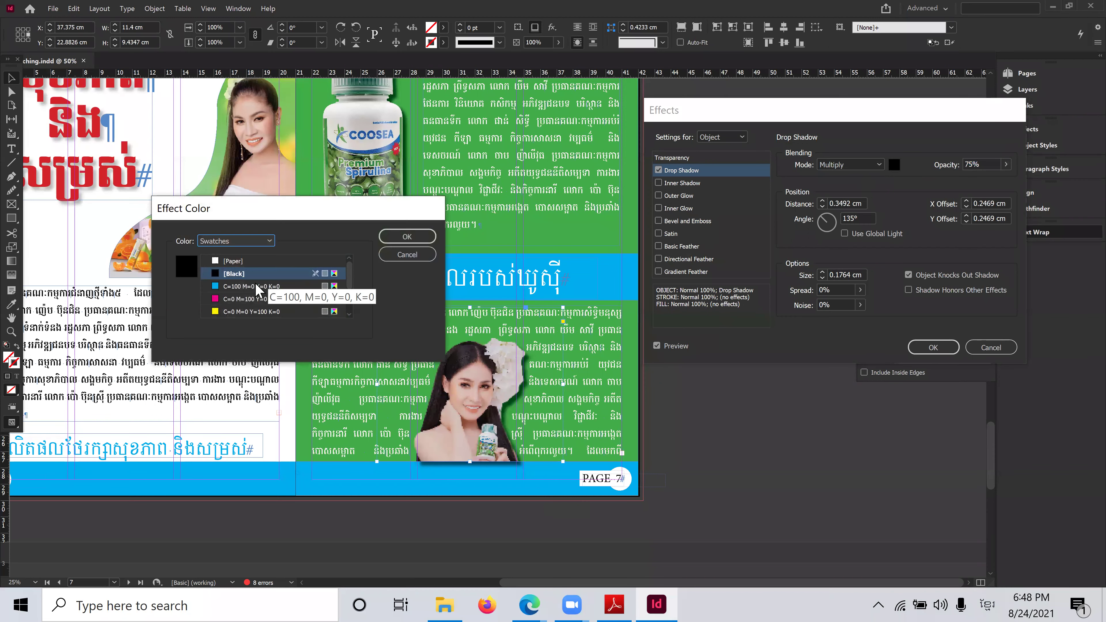
{"action": "left_click", "coordinate": [231, 261]}
{"action": "left_click", "coordinate": [407, 237]}
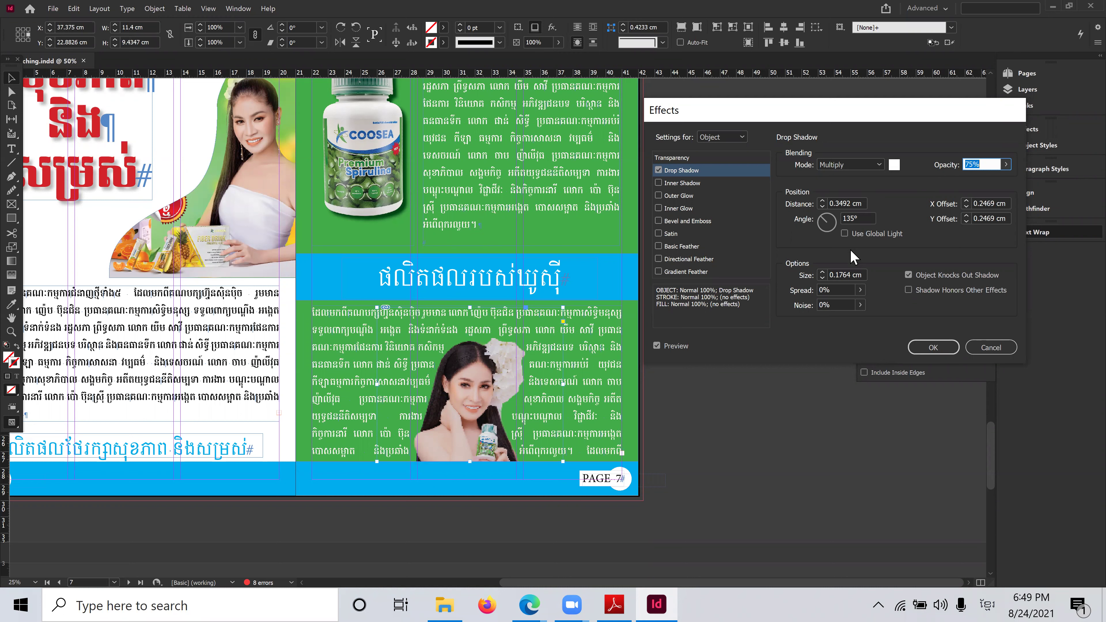
{"action": "double_click", "coordinate": [829, 275]}
{"action": "type", "text": "4"}
{"action": "left_click", "coordinate": [658, 170]}
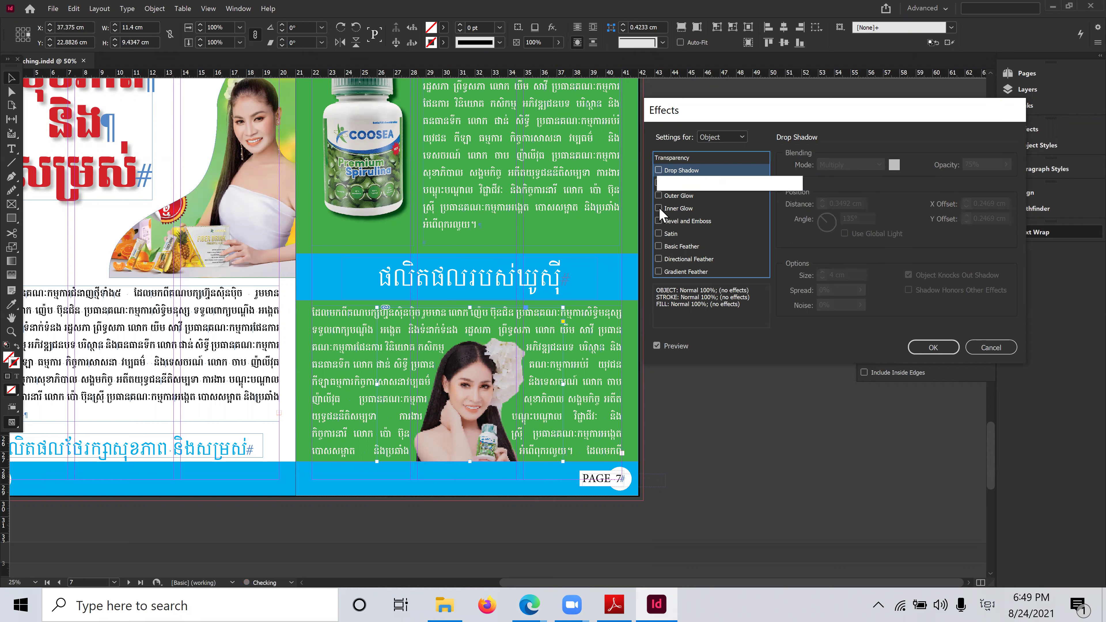
Apply an outer glow with a size of 2 cm to the woman's photo, keeping the Screen blending mode
{"action": "left_click", "coordinate": [659, 195]}
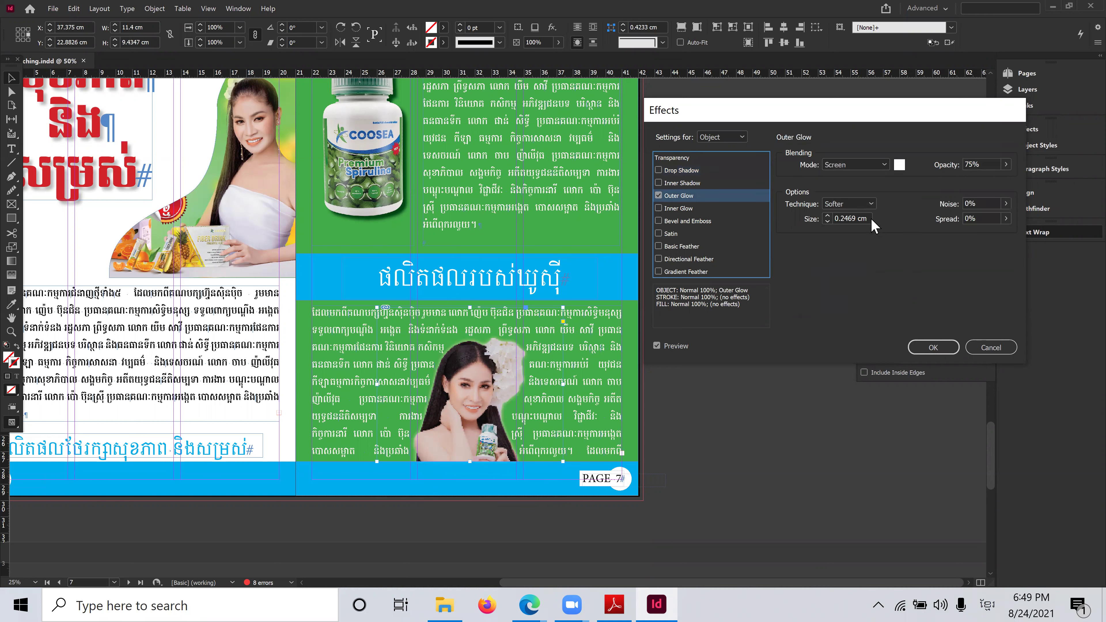
{"action": "double_click", "coordinate": [829, 221]}
{"action": "type", "text": "2"}
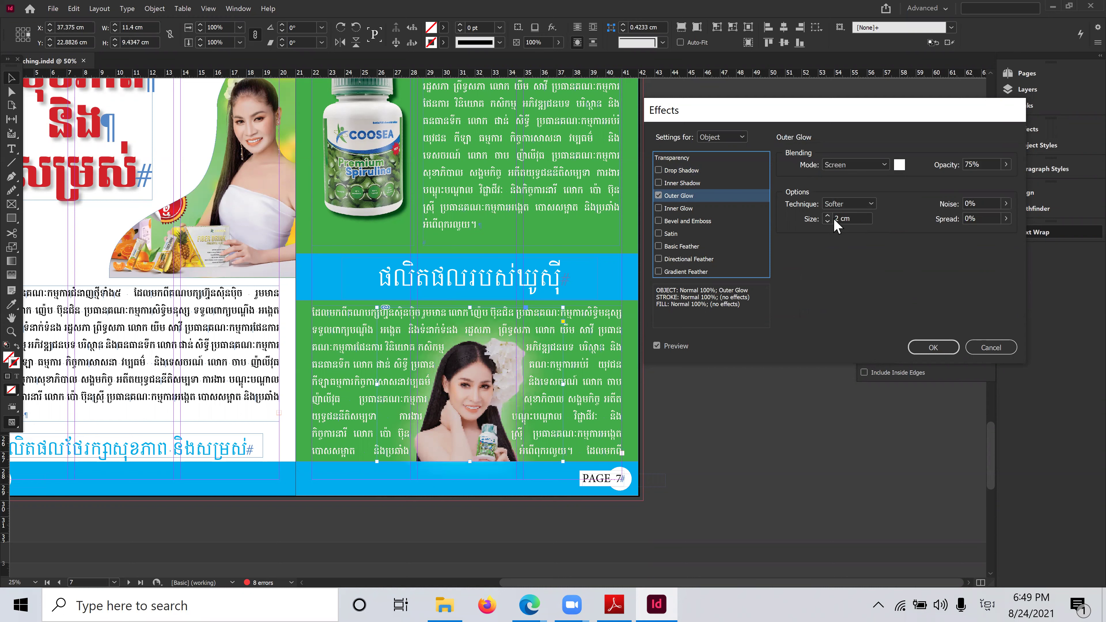
{"action": "left_click", "coordinate": [883, 164]}
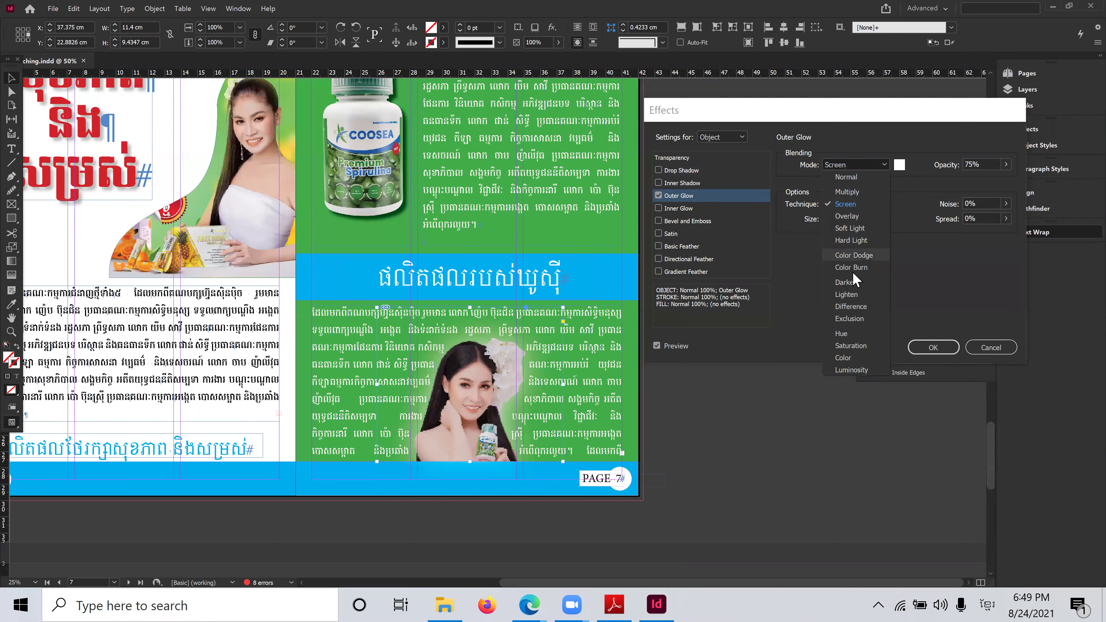
{"action": "left_click", "coordinate": [913, 176]}
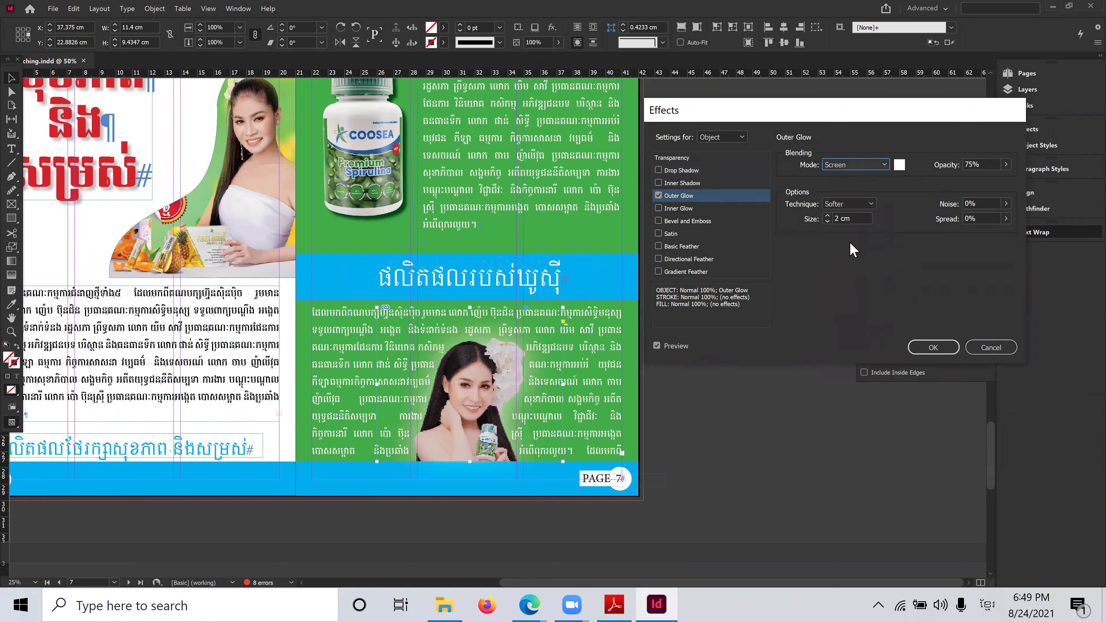
Set the outer glow's noise to 20% and its spread to 27%
{"action": "left_click", "coordinate": [1007, 203]}
{"action": "mouse_move", "coordinate": [945, 218]}
{"action": "left_mouse_down"}
{"action": "mouse_move", "coordinate": [986, 221]}
{"action": "mouse_move", "coordinate": [961, 224]}
{"action": "left_mouse_up"}
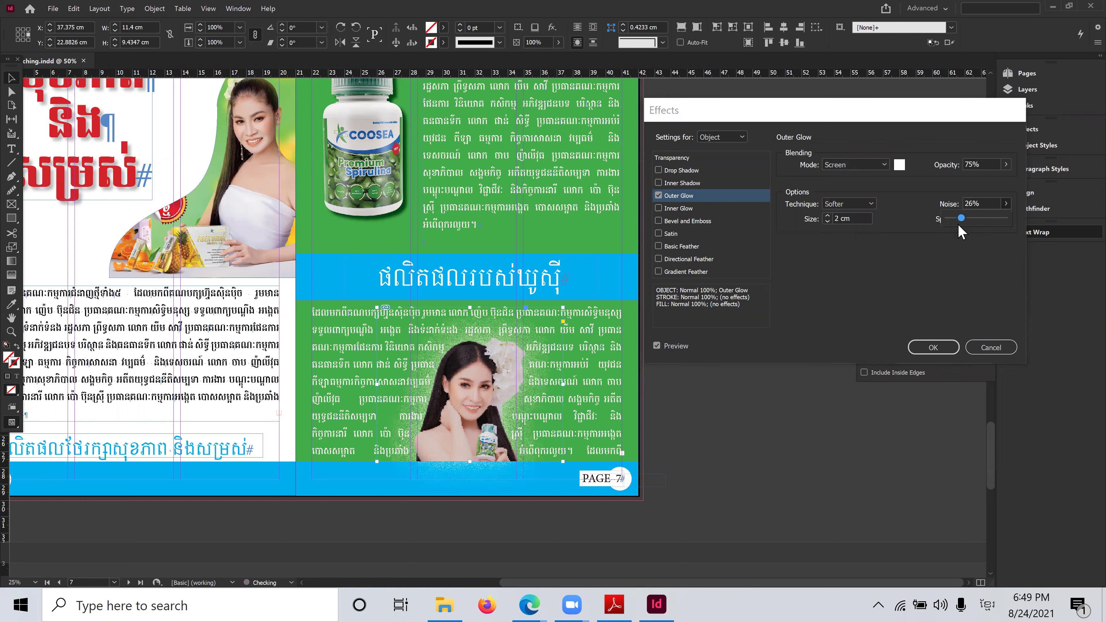
{"action": "left_click", "coordinate": [919, 255]}
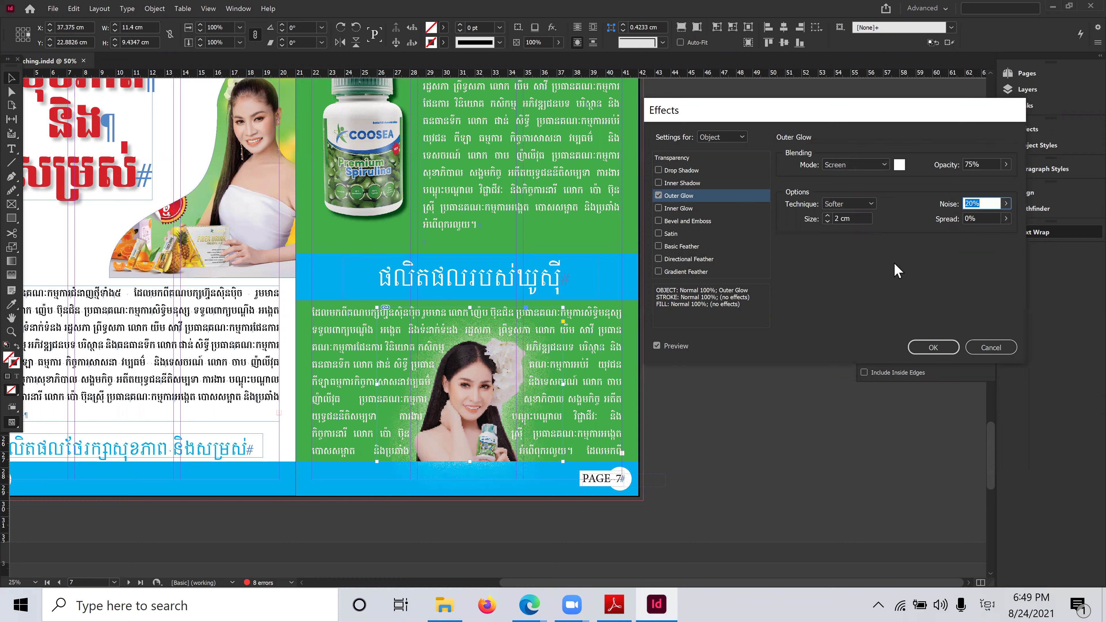
{"action": "left_click", "coordinate": [1006, 219]}
{"action": "left_click_drag", "start_coordinate": [949, 240], "coordinate": [965, 239]}
{"action": "left_click", "coordinate": [893, 284]}
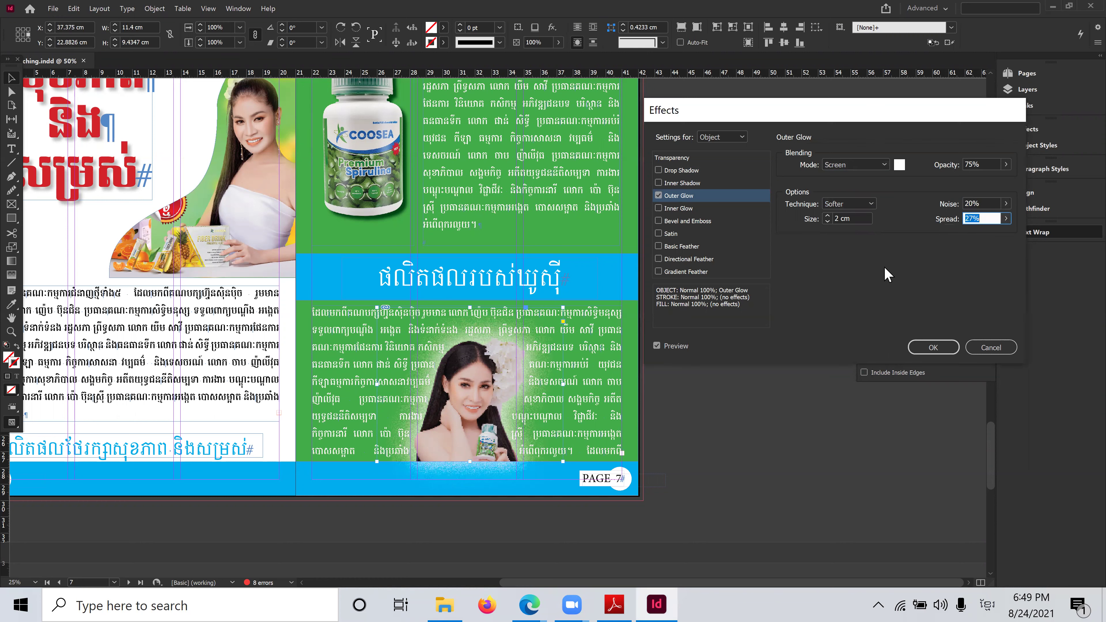
Try the Normal blending mode for the outer glow, set it back to Screen and apply the effect
{"action": "left_click", "coordinate": [884, 166]}
{"action": "left_click", "coordinate": [859, 183]}
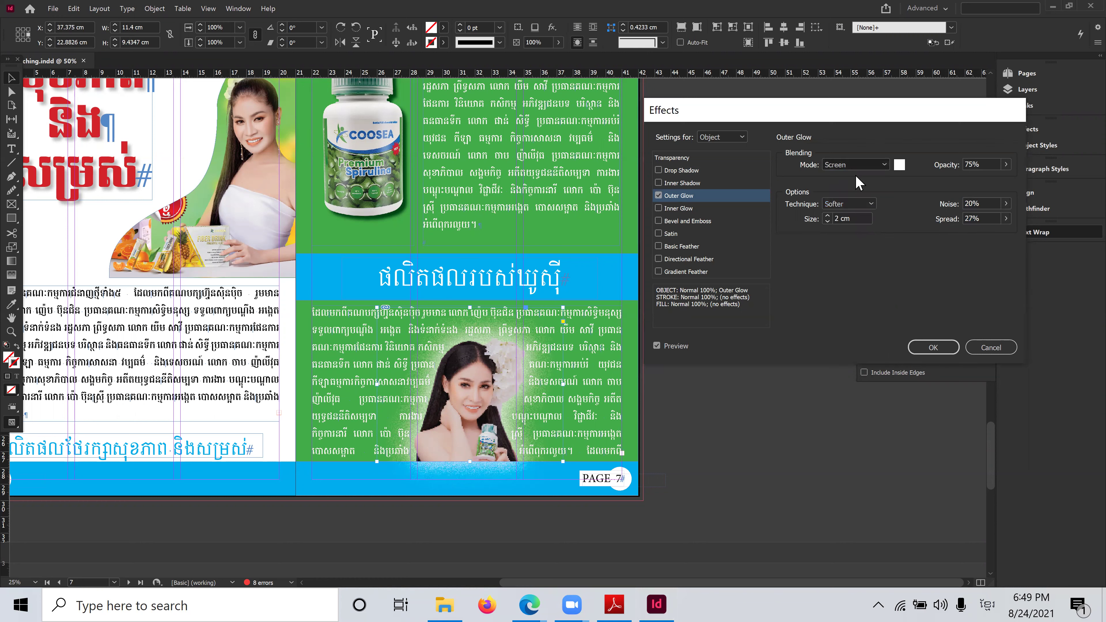
{"action": "left_click", "coordinate": [884, 163]}
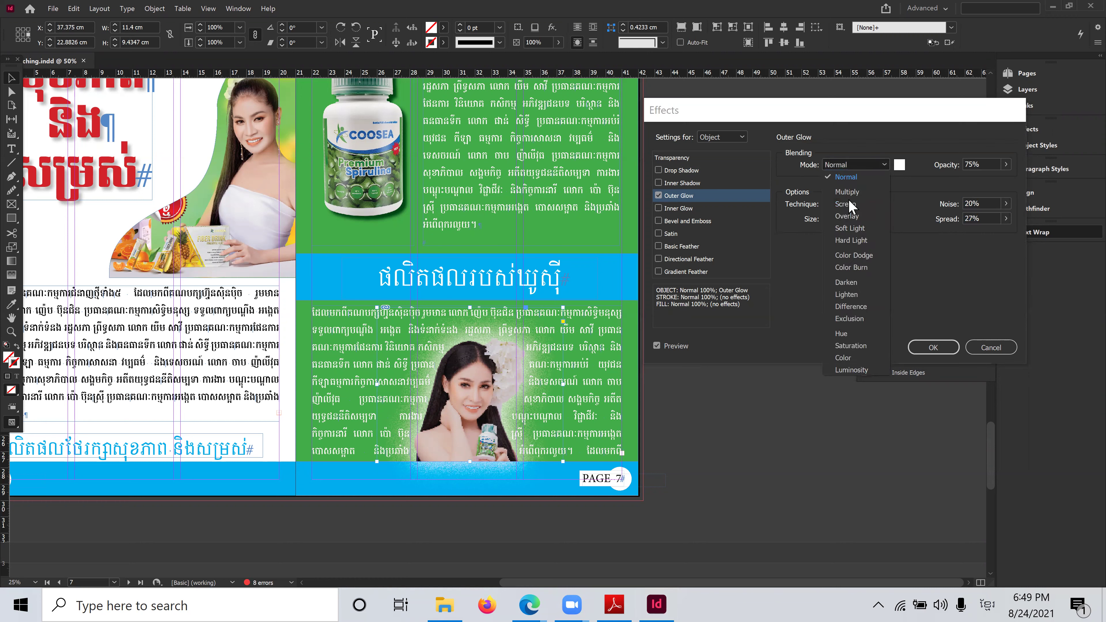
{"action": "left_click", "coordinate": [851, 205]}
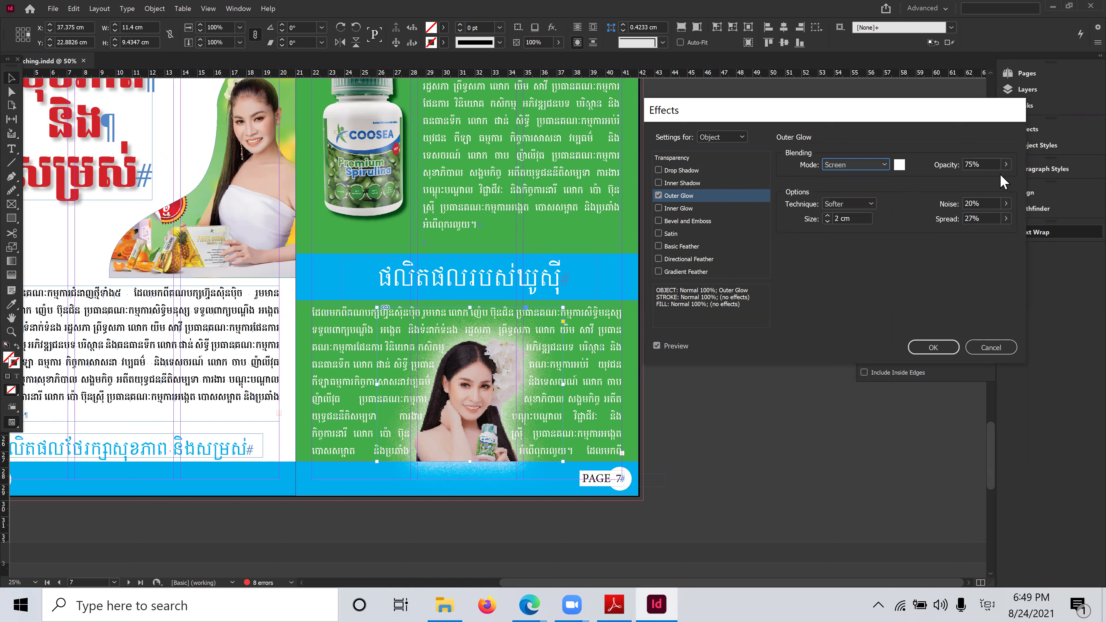
{"action": "left_click", "coordinate": [932, 347]}
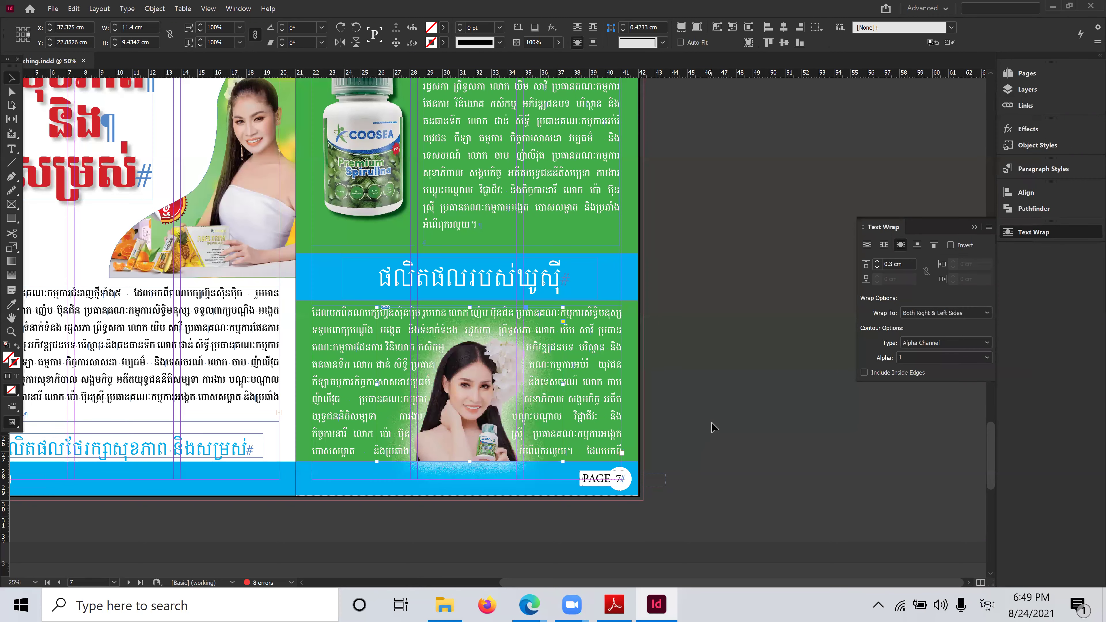
Examine the photo's glow and the overall layout of the page 6–7 spread with nothing selected
{"action": "left_click", "coordinate": [757, 363]}
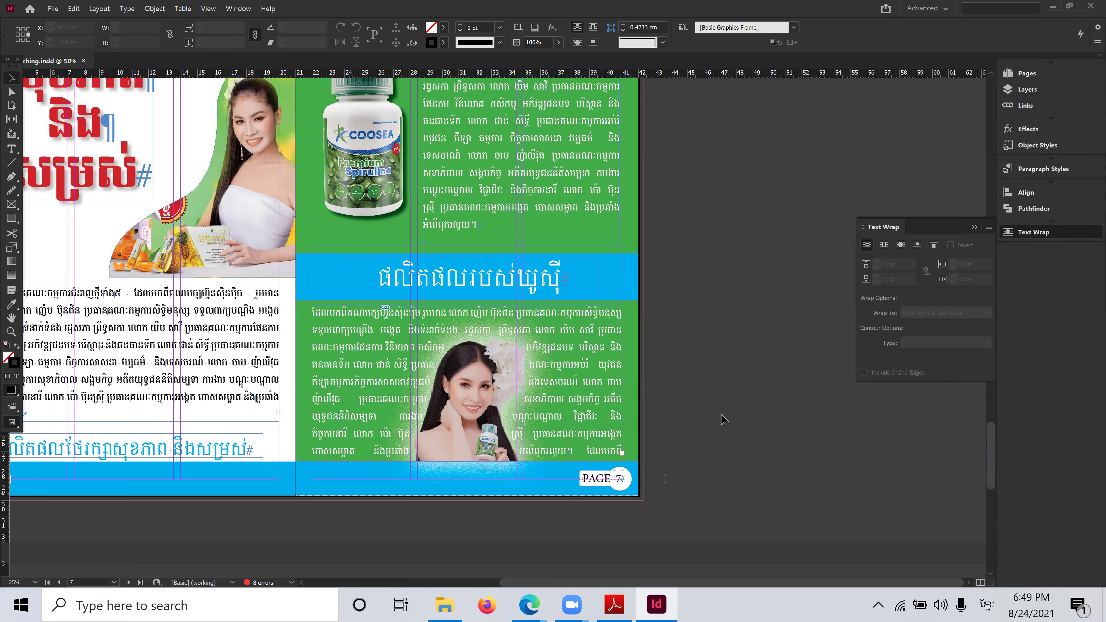
{"action": "scroll", "coordinate": [392, 371], "scroll_direction": "left", "scroll_amount": 5}
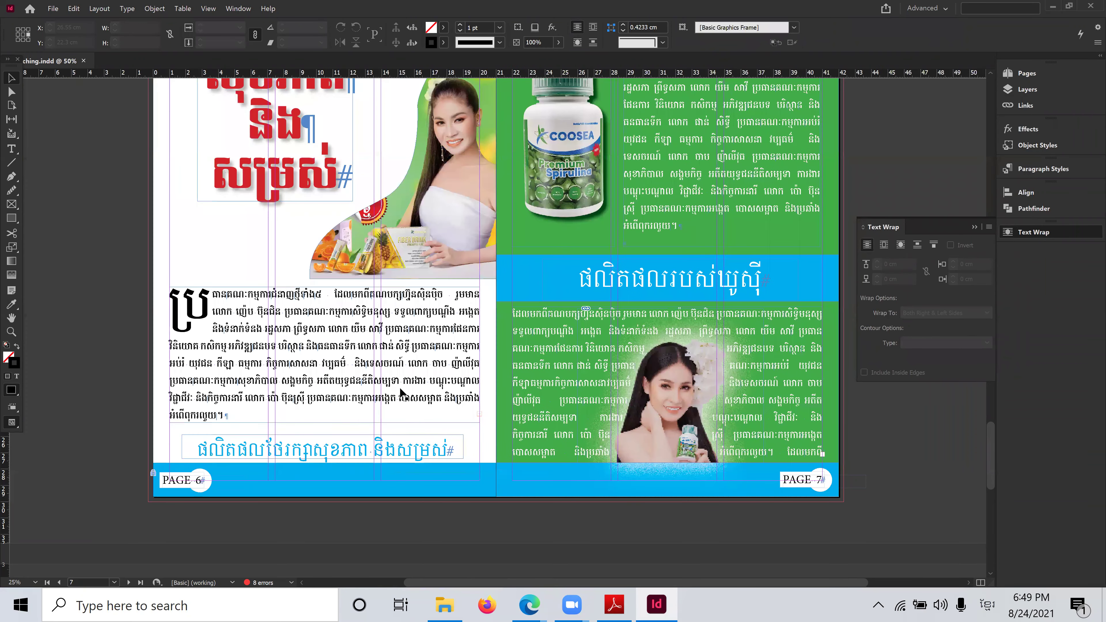
{"action": "key", "text": "ctrl+minus"}
{"action": "key", "text": "ctrl+minus"}
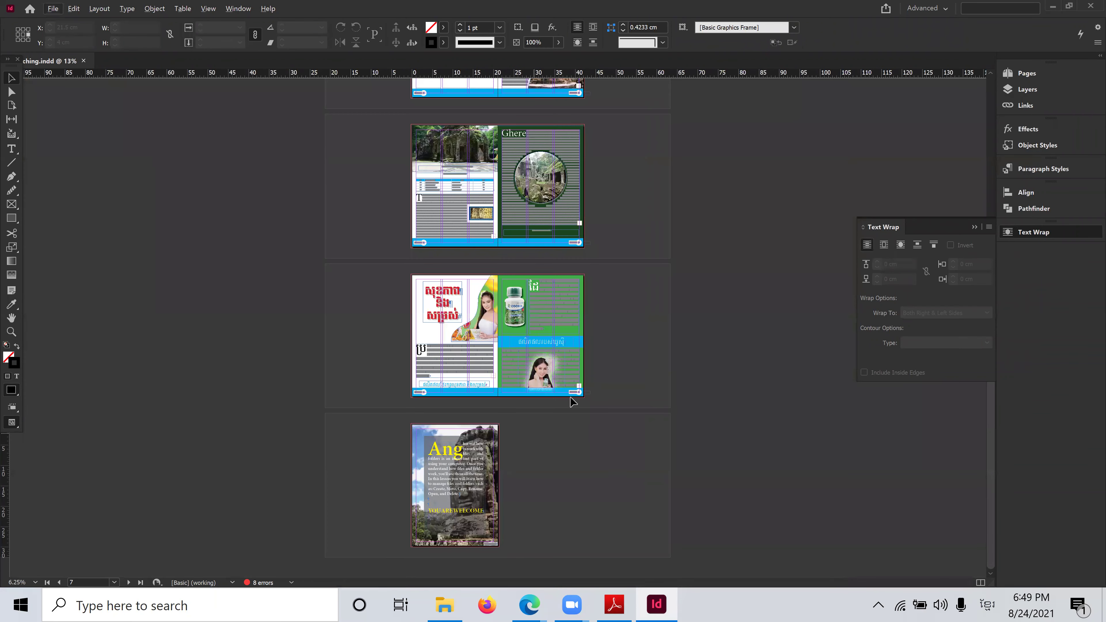
{"action": "key", "text": "ctrl+equal"}
{"action": "key", "text": "ctrl+equal"}
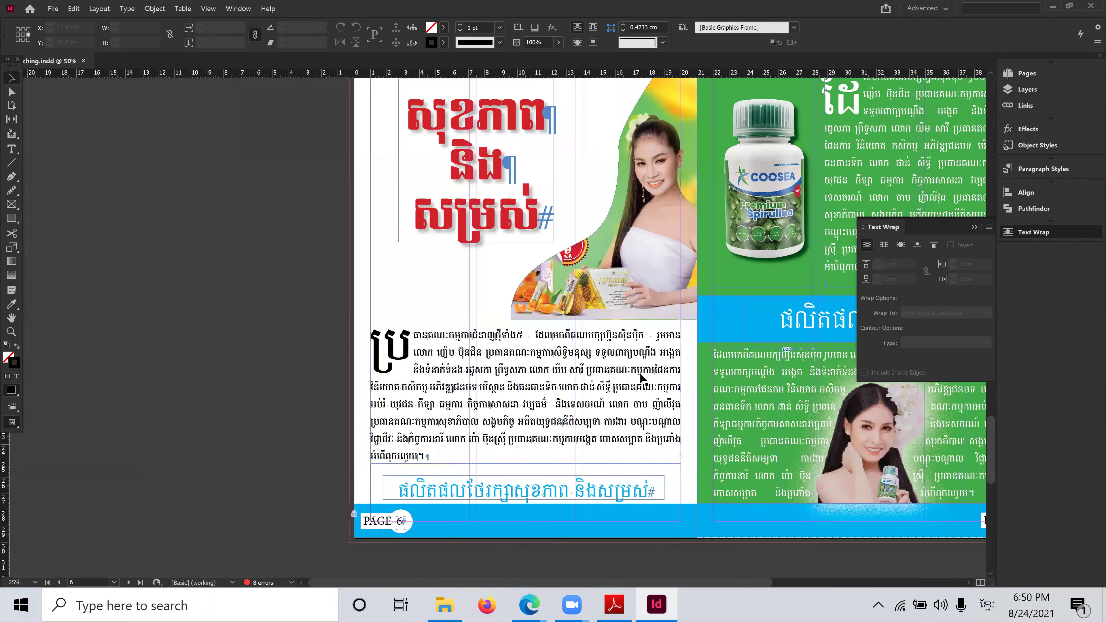
{"action": "scroll", "coordinate": [503, 390], "scroll_direction": "right", "scroll_amount": 6}
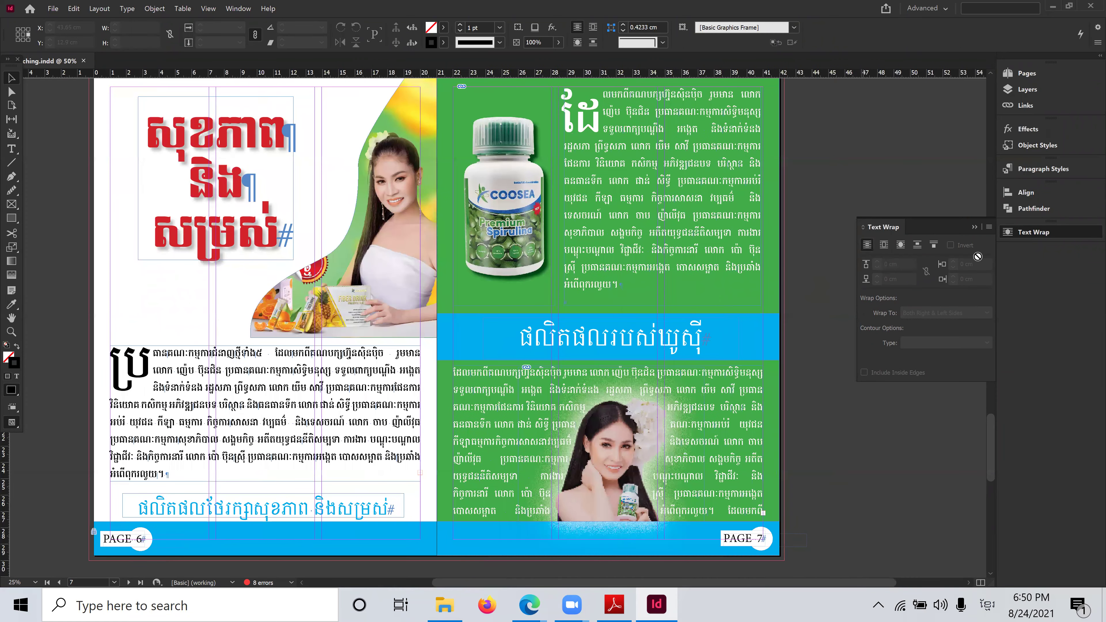
Insert 2 pages after page 7 based on the A-Master
{"action": "left_click", "coordinate": [1032, 74]}
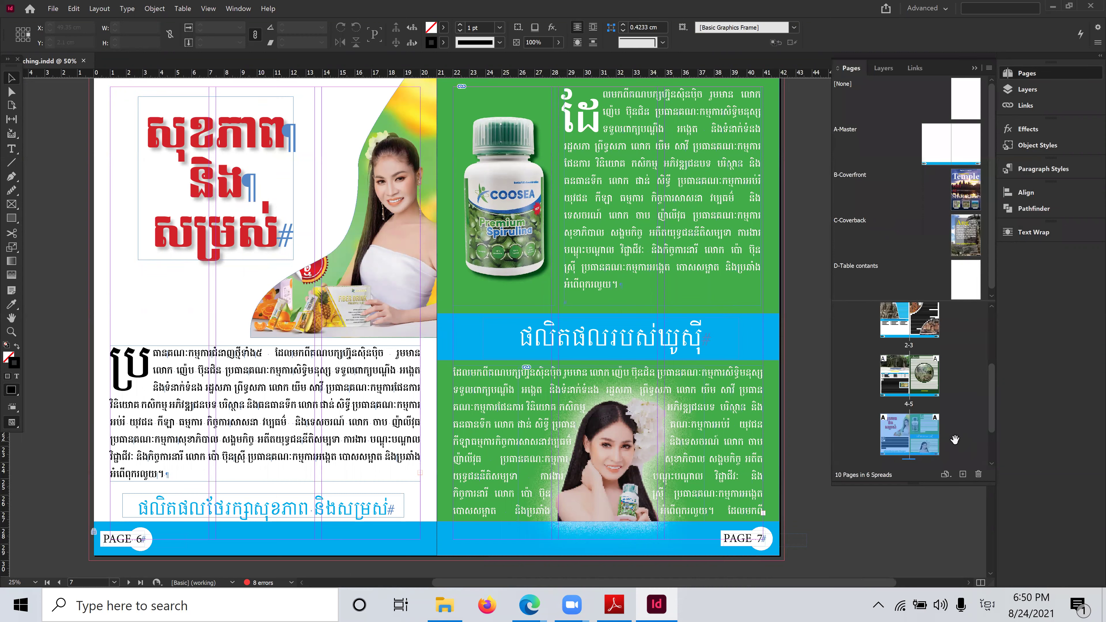
{"action": "scroll", "coordinate": [912, 391], "scroll_direction": "down", "scroll_amount": 2}
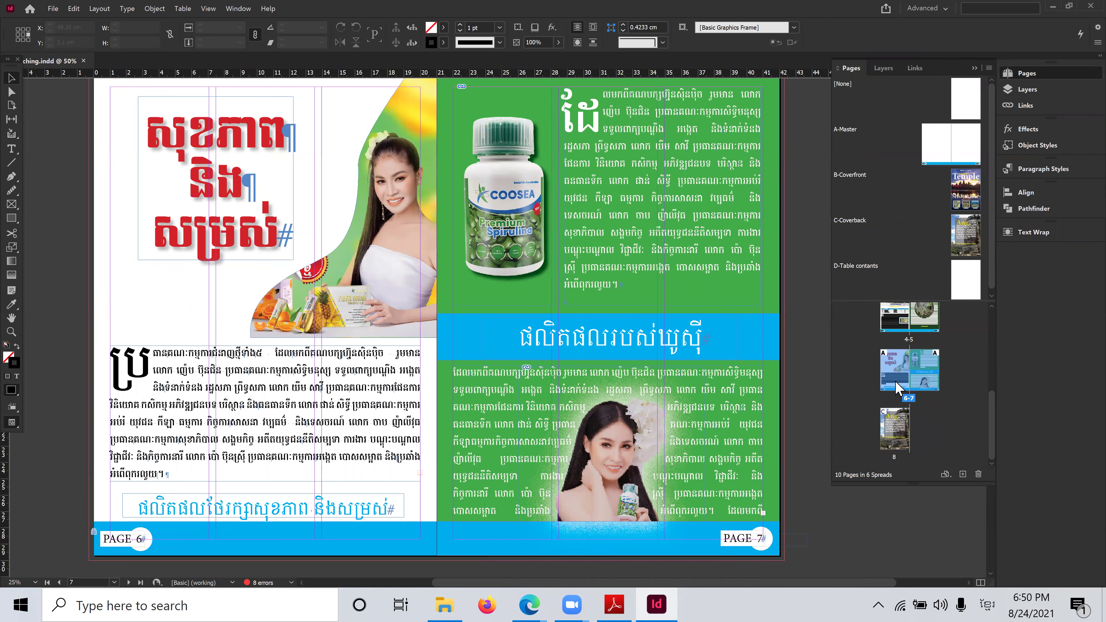
{"action": "right_click", "coordinate": [929, 384]}
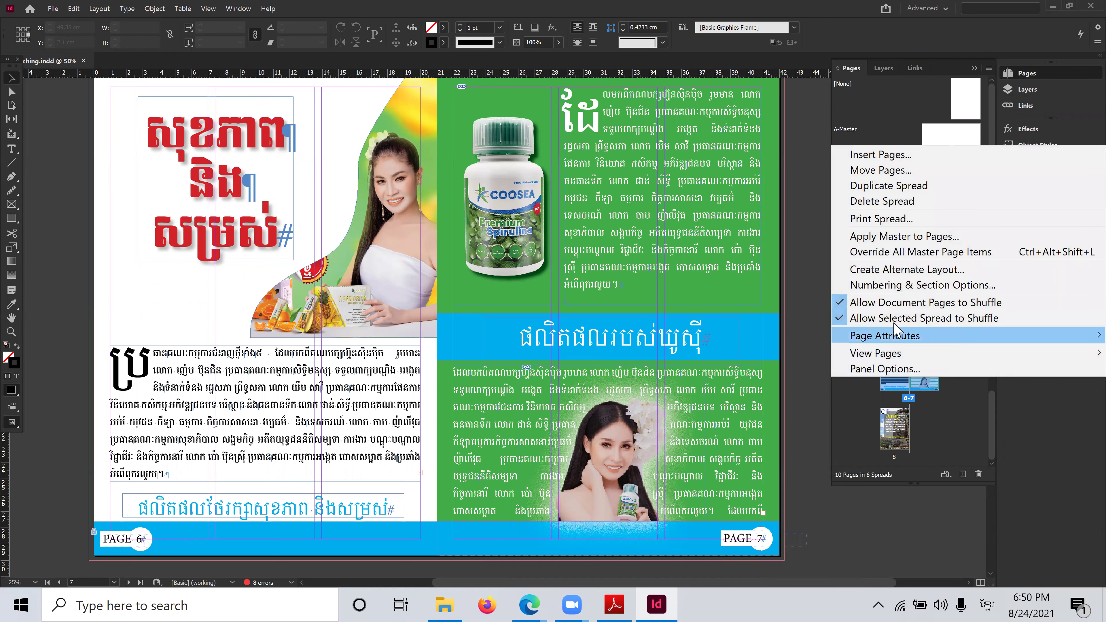
{"action": "left_click", "coordinate": [889, 157]}
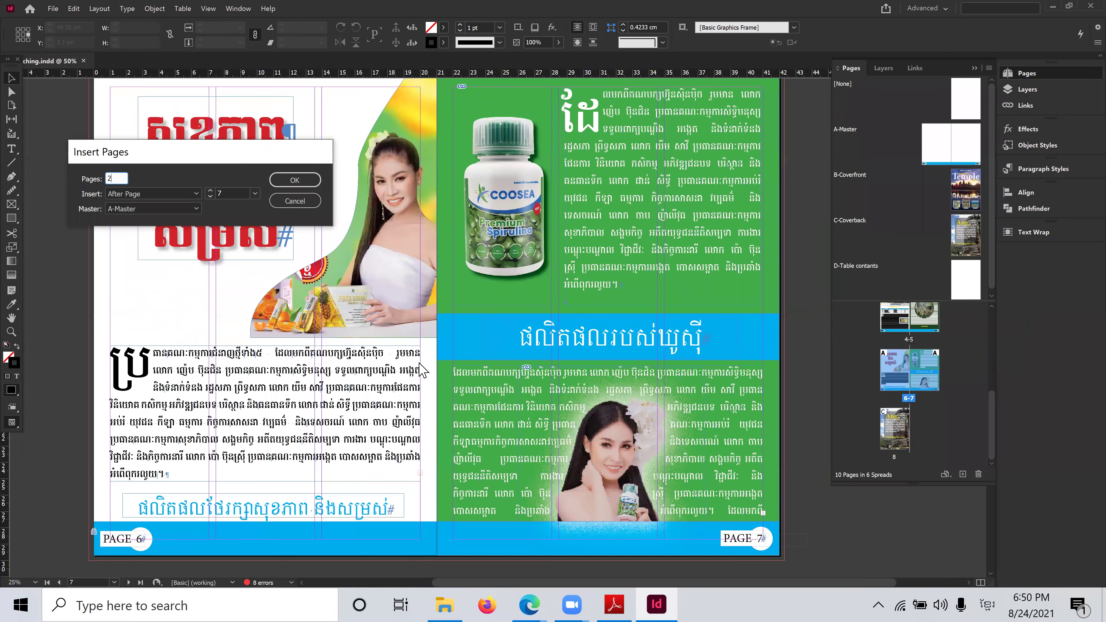
{"action": "left_click", "coordinate": [295, 179]}
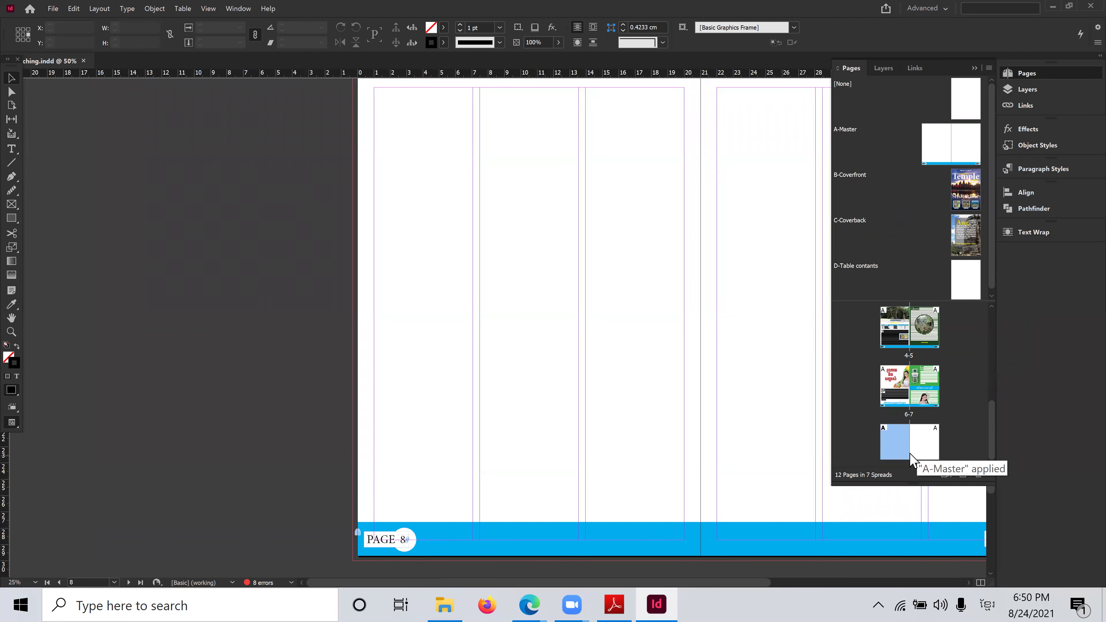
Bring the page 8–9 spread into view and examine the Coosea product table page in the reference PDF in Adobe Reader
{"action": "double_click", "coordinate": [906, 446]}
{"action": "left_click_drag", "start_coordinate": [628, 204], "coordinate": [482, 242]}
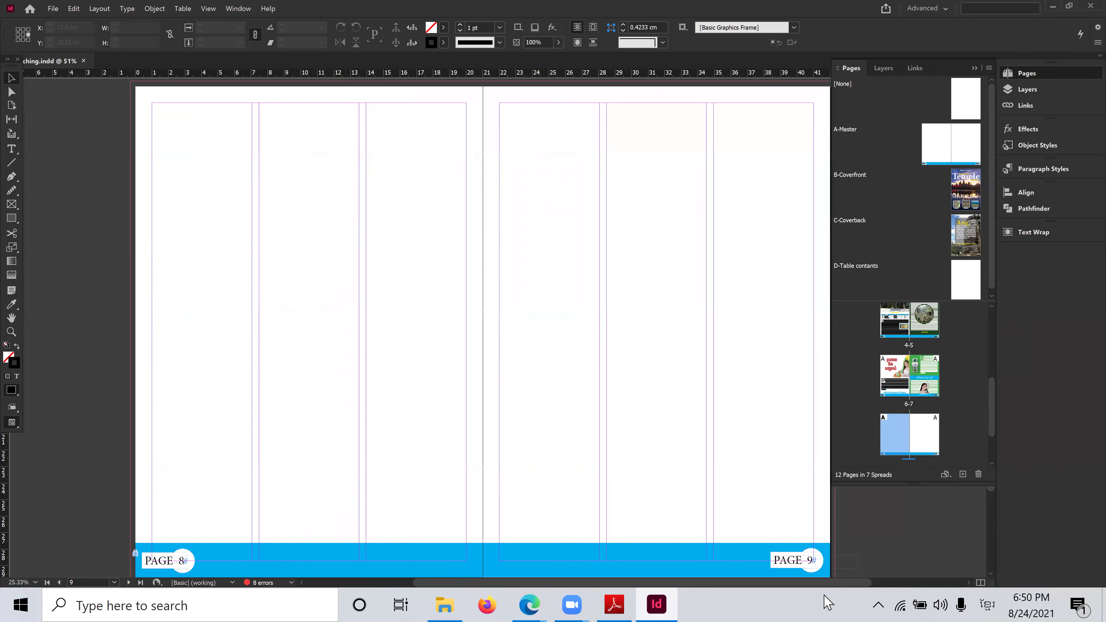
{"action": "left_click", "coordinate": [615, 605]}
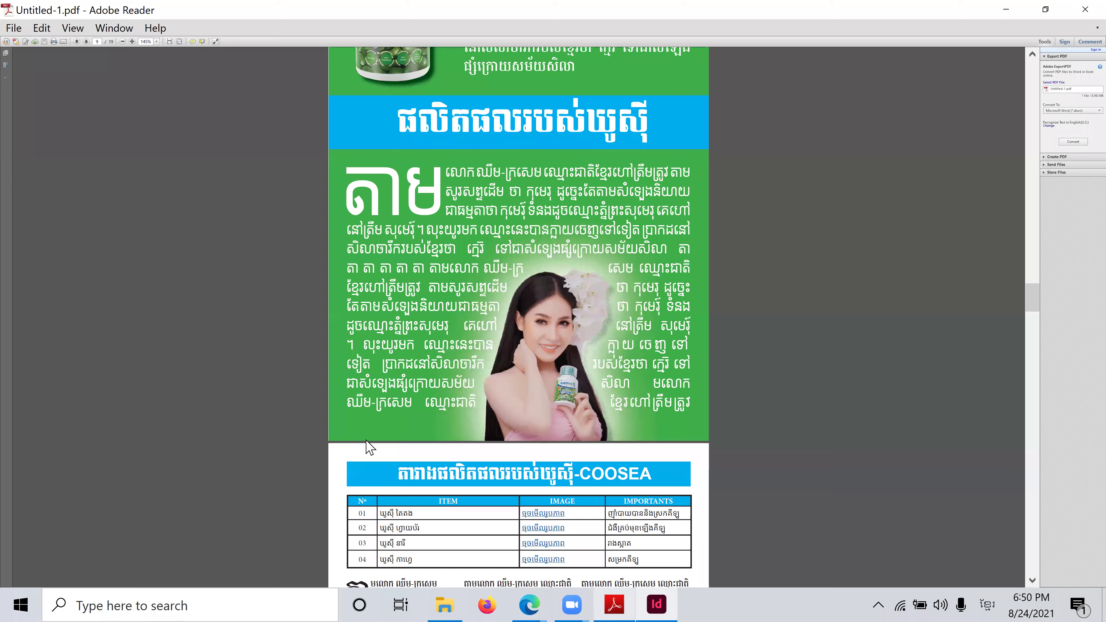
{"action": "scroll", "coordinate": [517, 314], "scroll_direction": "down", "scroll_amount": 6}
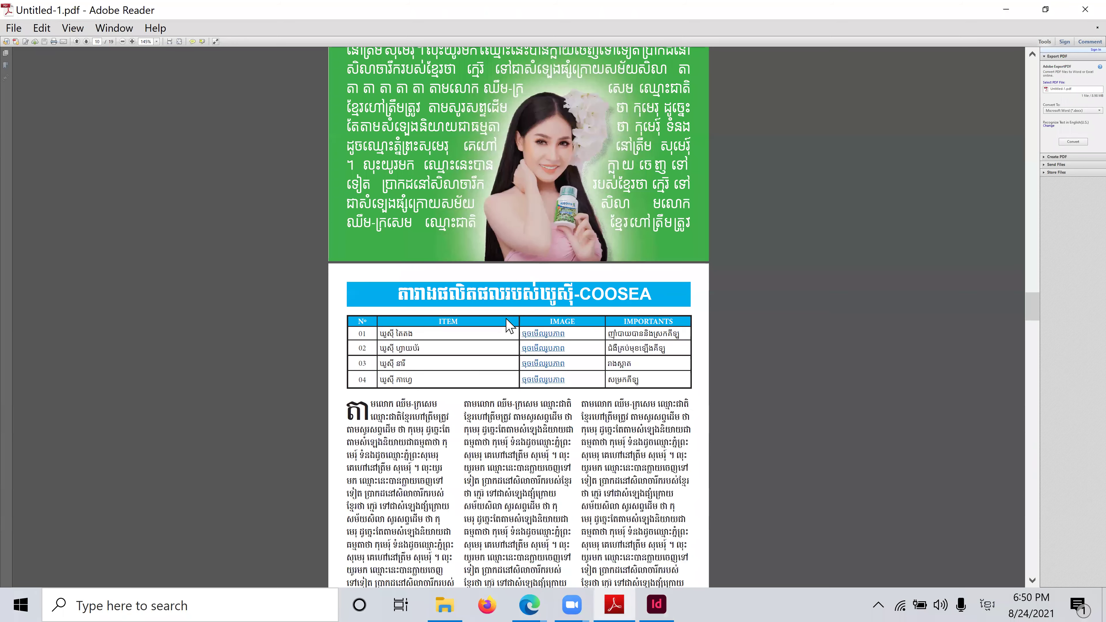
{"action": "scroll", "coordinate": [506, 315], "scroll_direction": "down", "scroll_amount": 1}
{"action": "scroll", "coordinate": [506, 315], "scroll_direction": "up", "scroll_amount": 2}
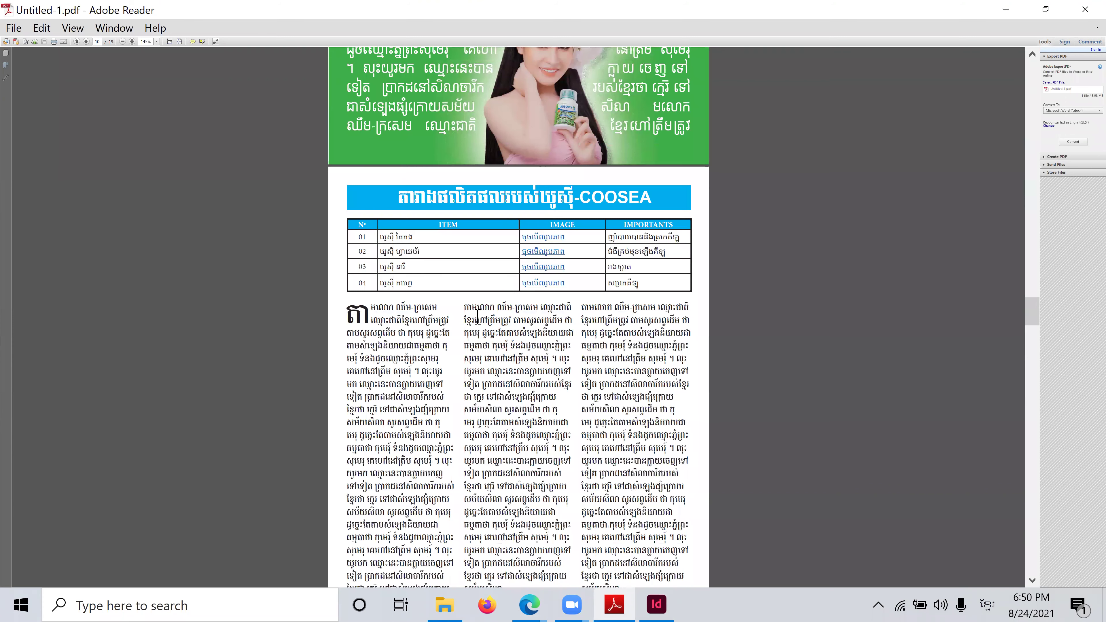
{"action": "scroll", "coordinate": [478, 317], "scroll_direction": "up", "scroll_amount": 1}
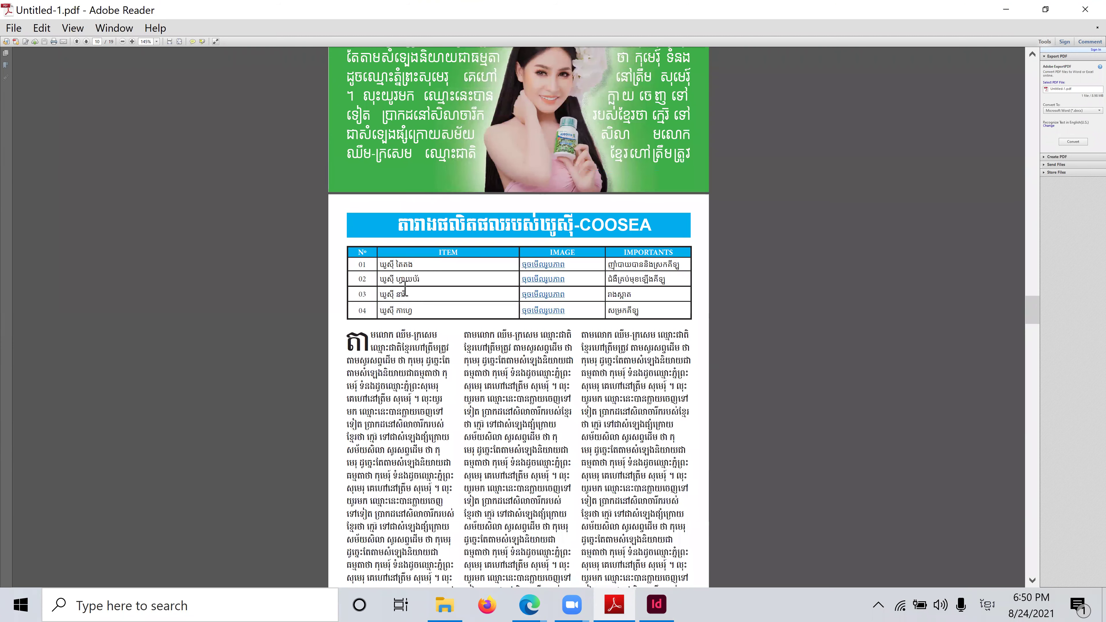
{"action": "left_click_drag", "start_coordinate": [356, 256], "coordinate": [529, 288]}
{"action": "left_click", "coordinate": [599, 288]}
{"action": "left_click", "coordinate": [656, 604]}
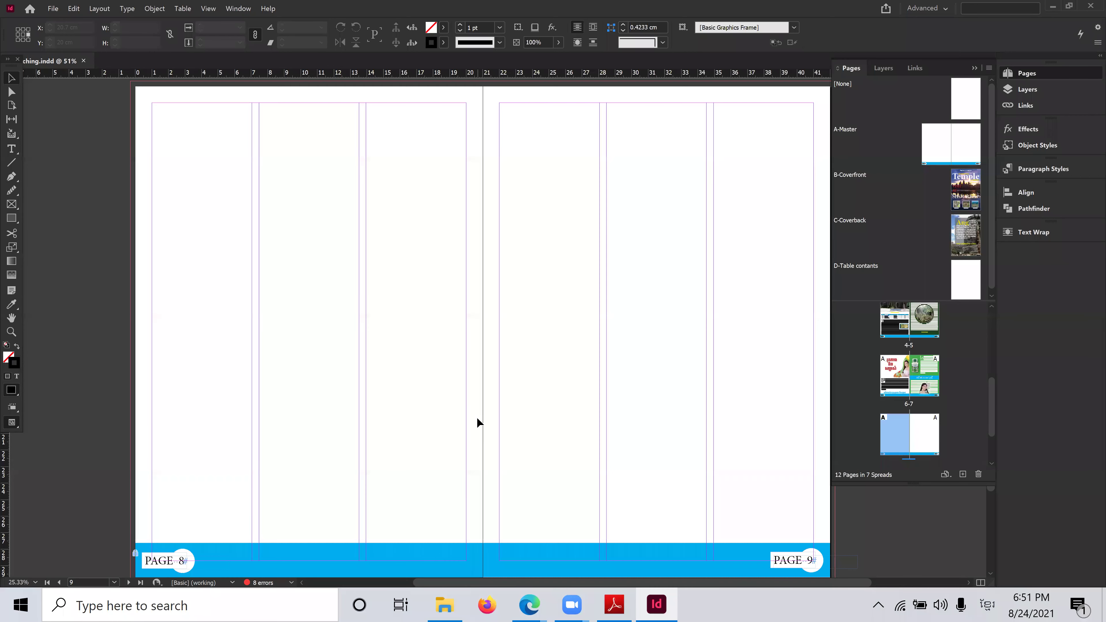
{"action": "left_click", "coordinate": [614, 603]}
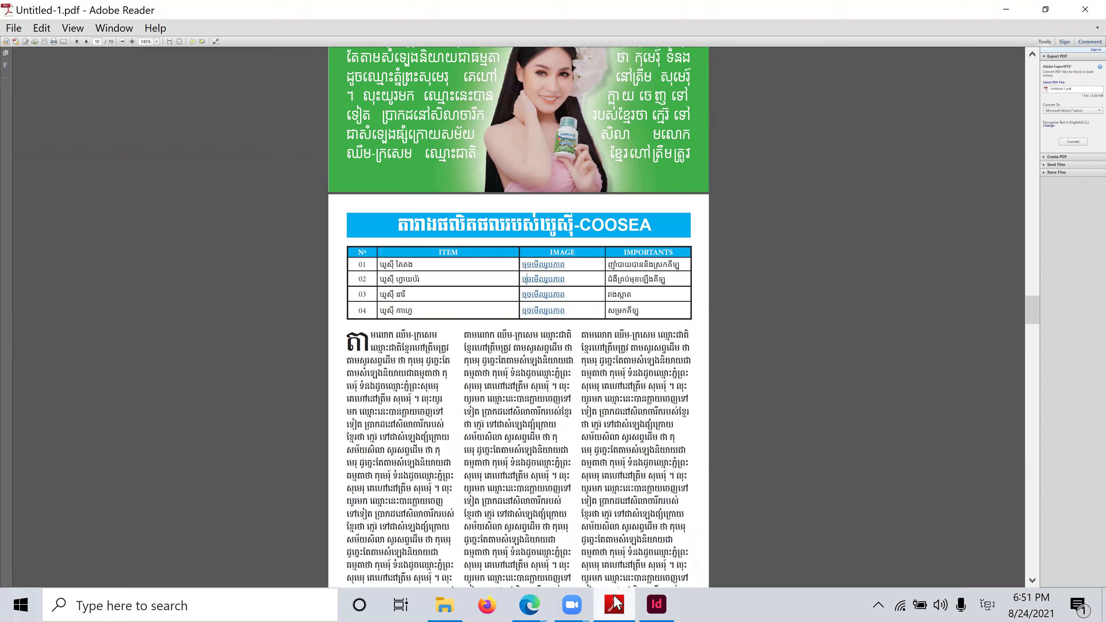
{"action": "left_click", "coordinate": [656, 605]}
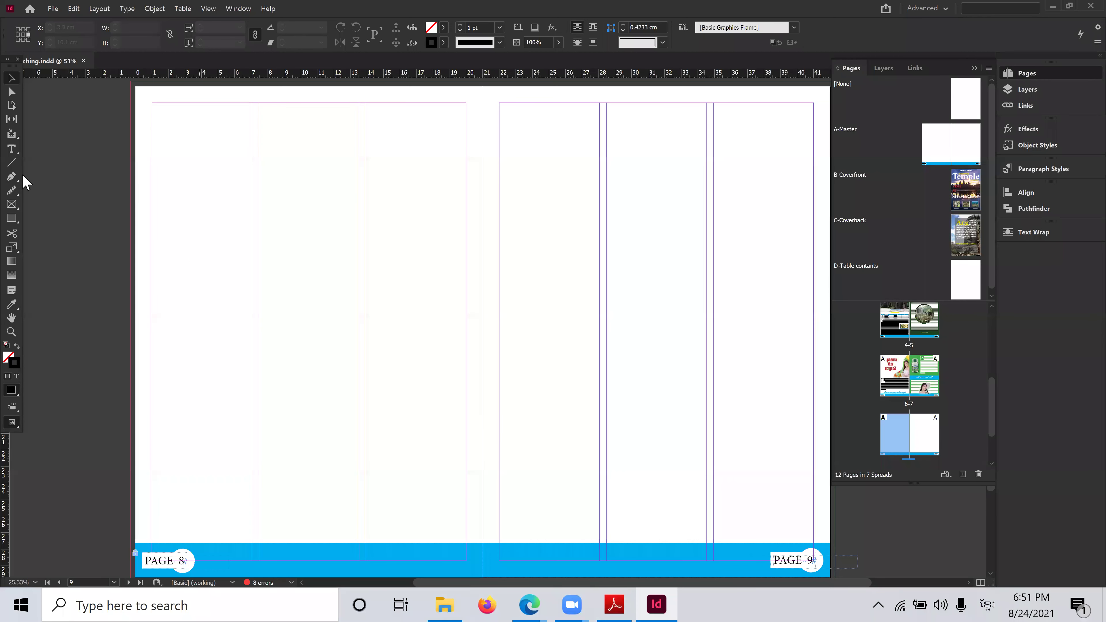
Draw a banner rectangle about 19 by 2.7 cm across the full margin width at the top of page 8
{"action": "left_click", "coordinate": [11, 150]}
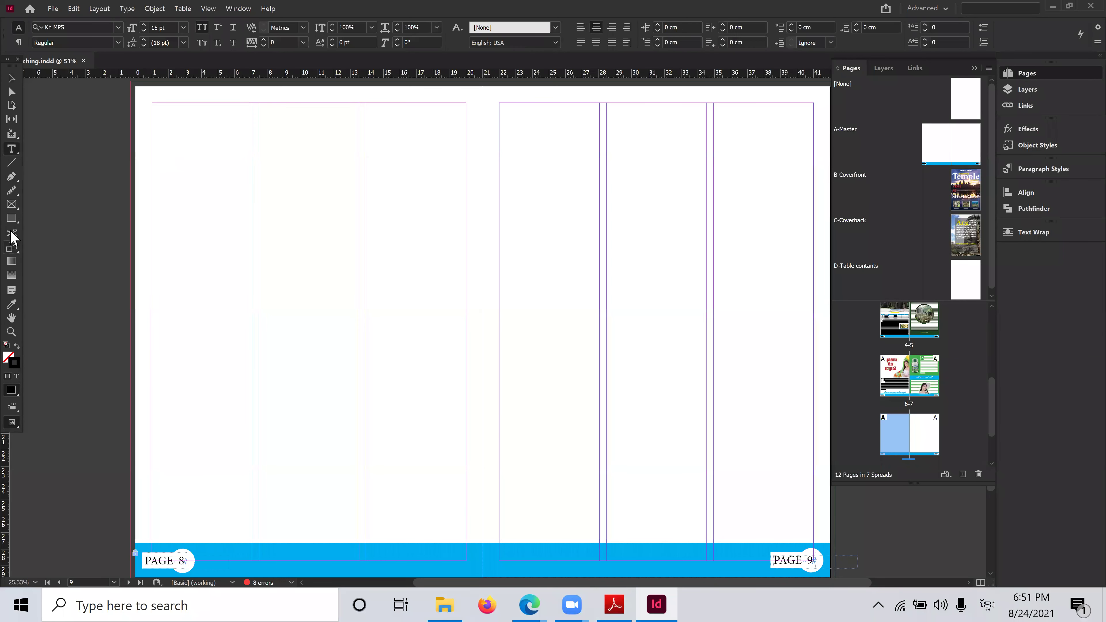
{"action": "key", "text": "m"}
{"action": "scroll", "coordinate": [169, 128], "scroll_direction": "up", "scroll_amount": 2}
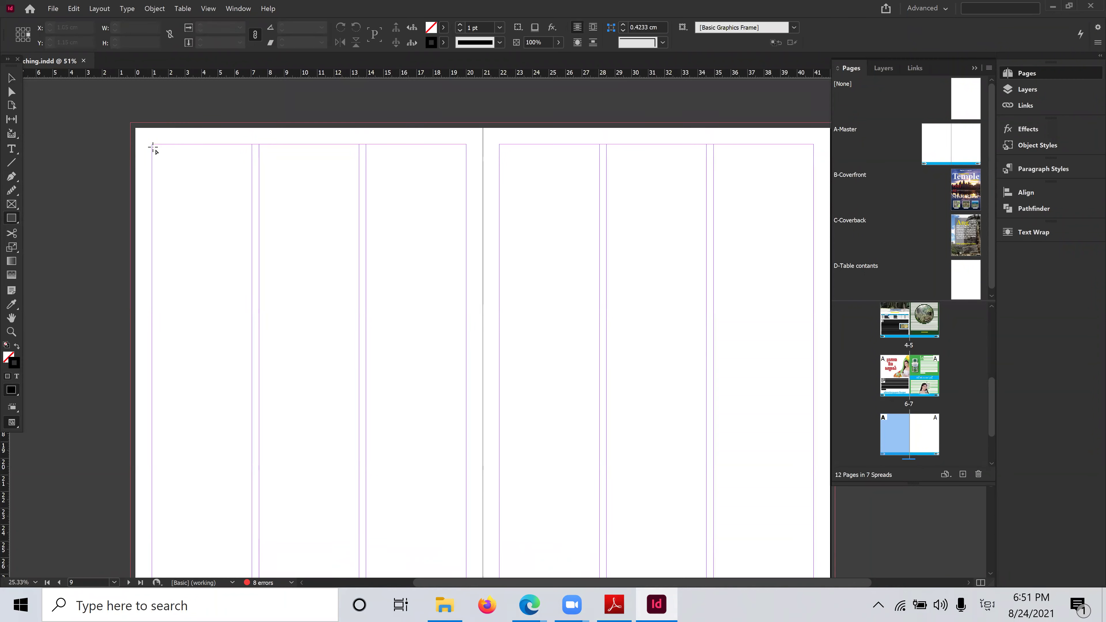
{"action": "left_click_drag", "start_coordinate": [153, 144], "coordinate": [467, 189]}
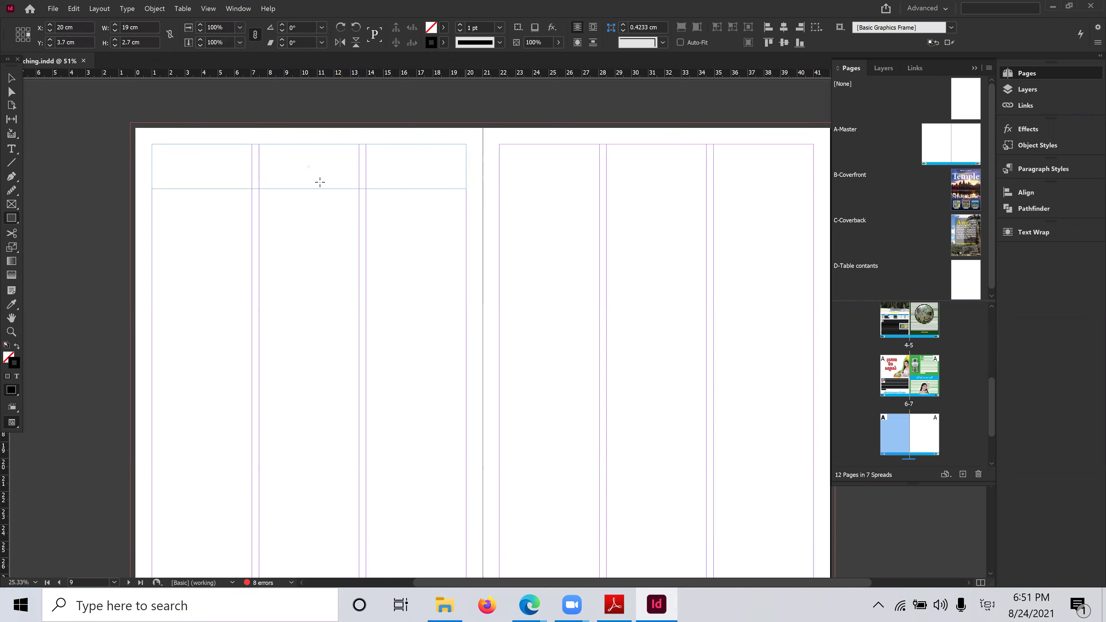
Fill the banner rectangle with C=100 M=0 Y=0 K=0 and set its stroke to None
{"action": "left_click", "coordinate": [444, 27]}
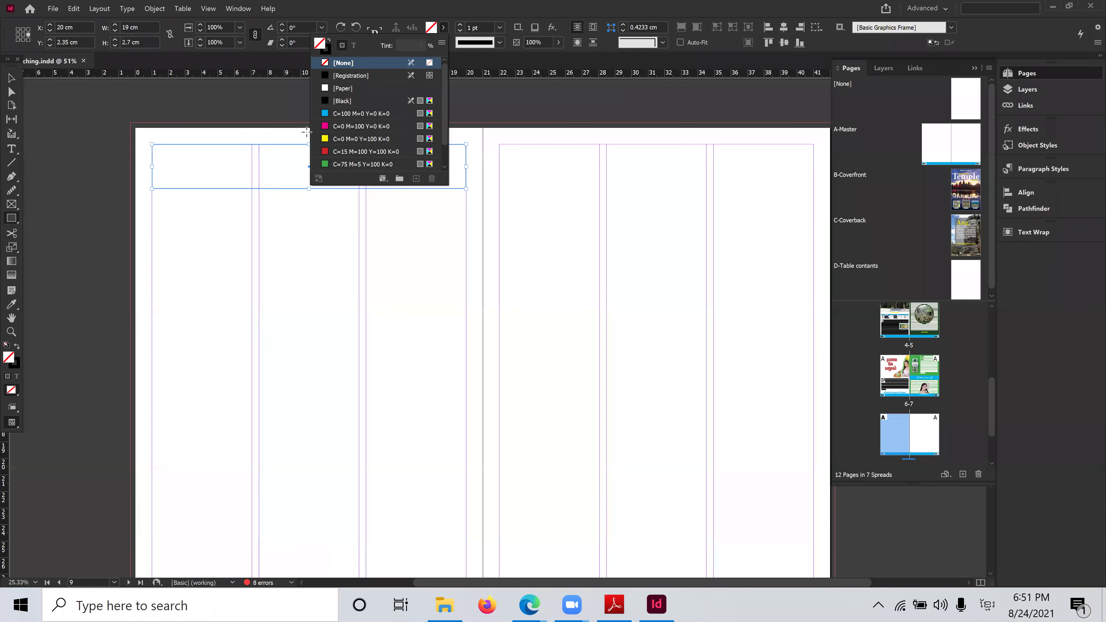
{"action": "left_click", "coordinate": [364, 113]}
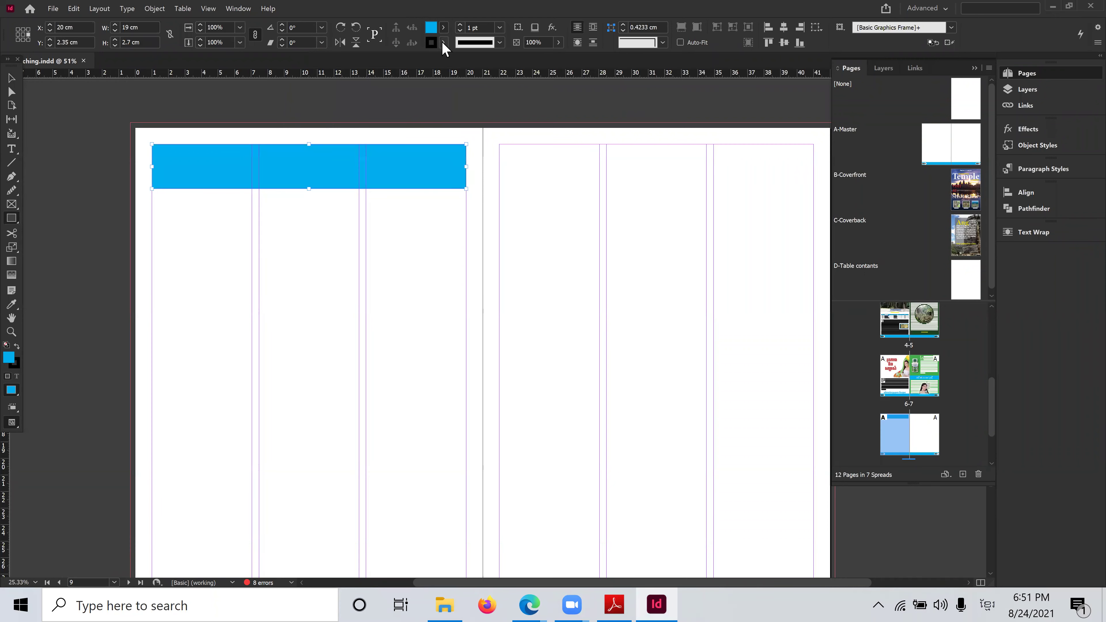
{"action": "left_click", "coordinate": [442, 42]}
{"action": "left_click", "coordinate": [344, 78]}
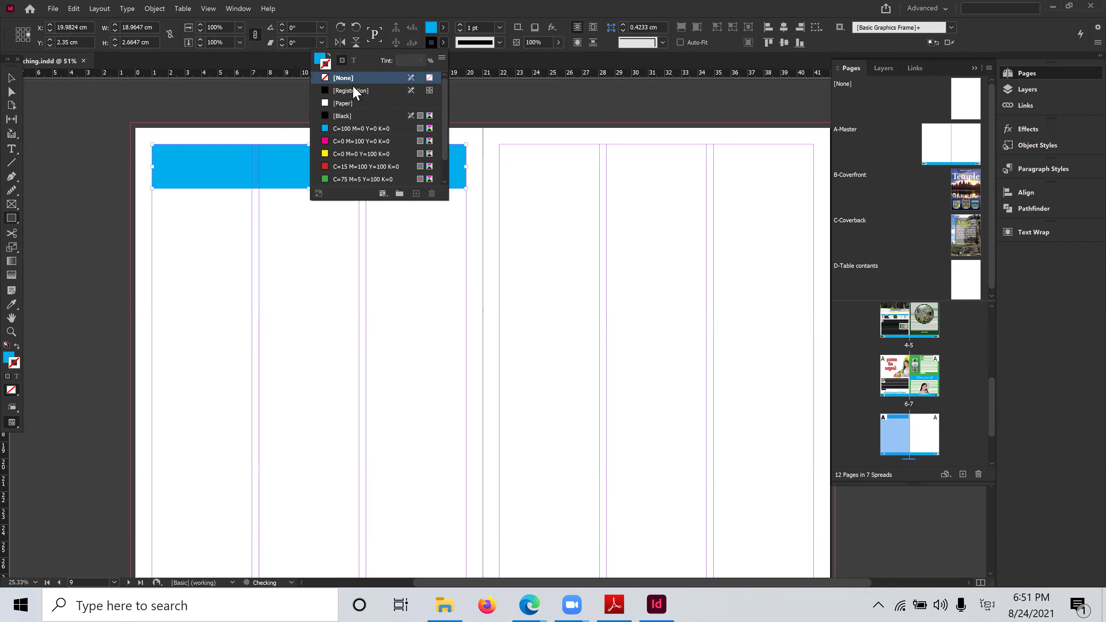
{"action": "left_click", "coordinate": [11, 78]}
{"action": "left_click", "coordinate": [78, 185]}
Draw a text frame about 18 by 1.9 cm inside the cyan banner and set its text colour to Paper
{"action": "left_click", "coordinate": [11, 149]}
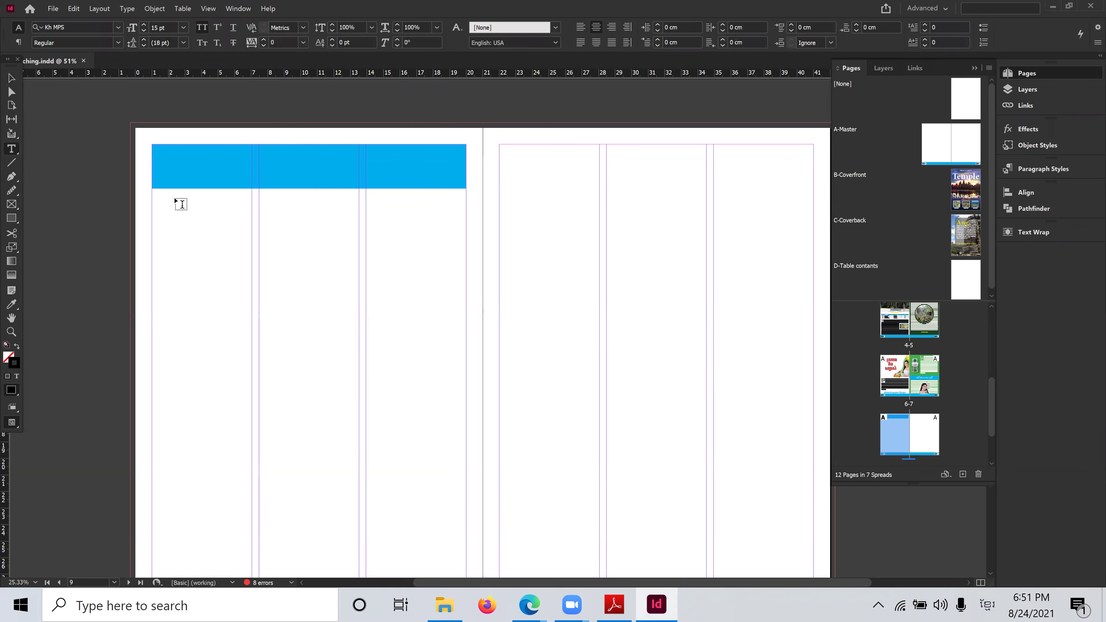
{"action": "mouse_move", "coordinate": [161, 155]}
{"action": "left_mouse_down"}
{"action": "mouse_move", "coordinate": [335, 162]}
{"action": "mouse_move", "coordinate": [458, 186]}
{"action": "left_mouse_up"}
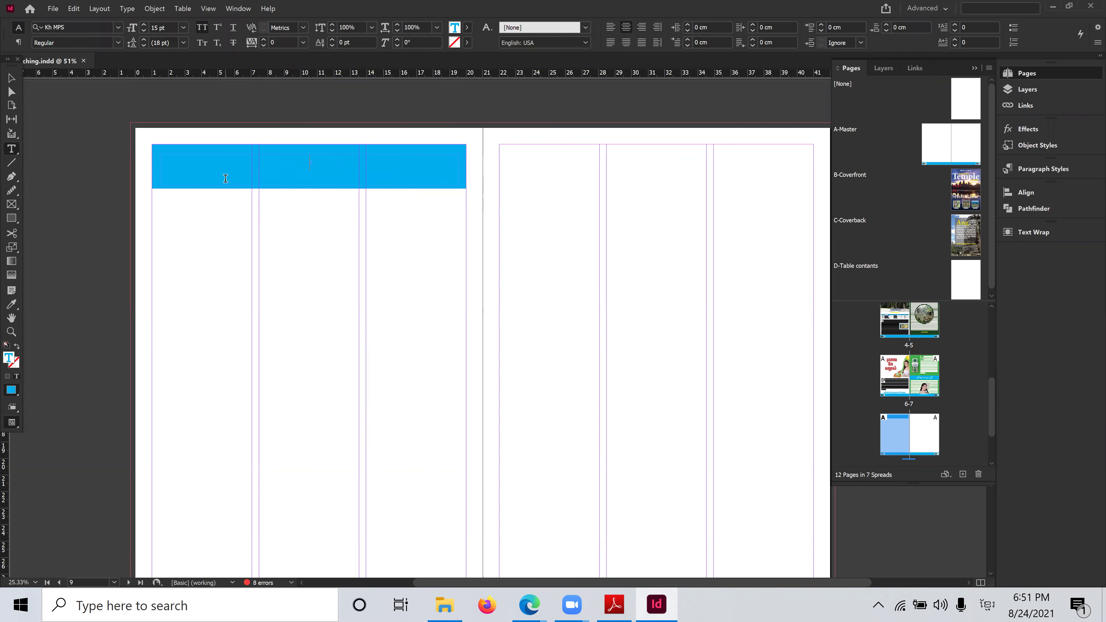
{"action": "left_click", "coordinate": [467, 27]}
{"action": "left_click", "coordinate": [361, 88]}
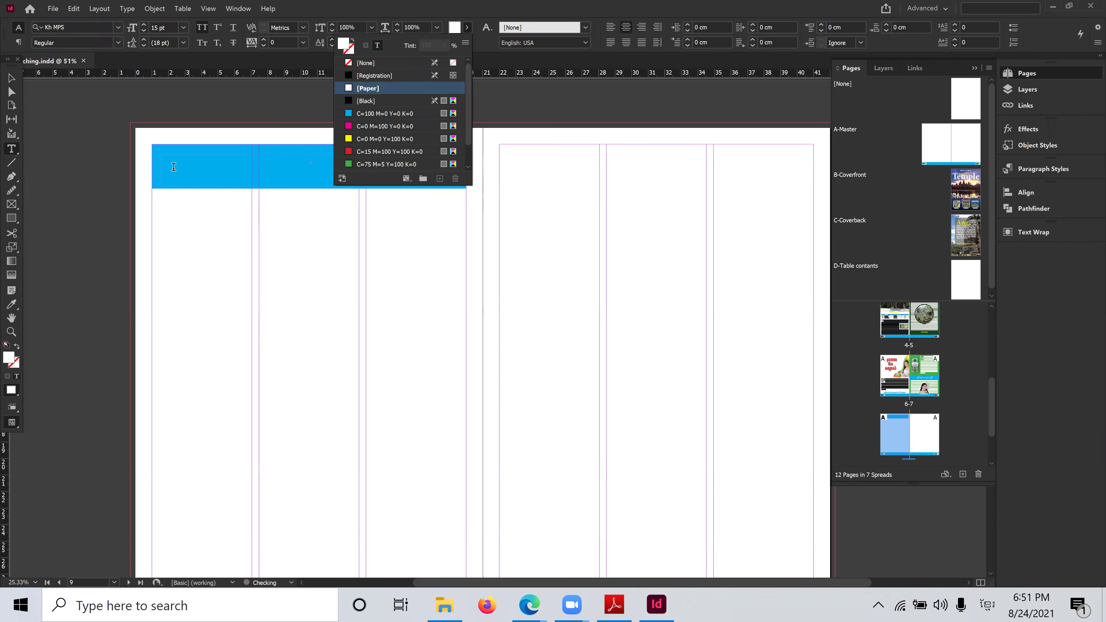
Set the text colour inside the banner itself to Paper and enter the title "តារាងផលិតផលរបស់ឃូស៊ី"
{"action": "left_click", "coordinate": [180, 158]}
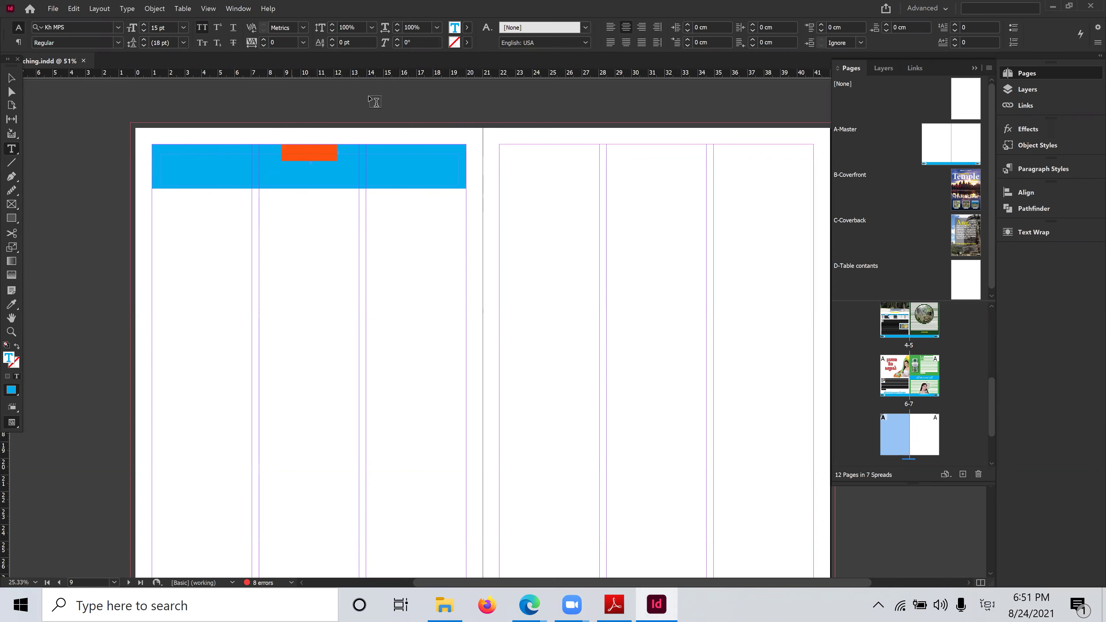
{"action": "left_click", "coordinate": [467, 27]}
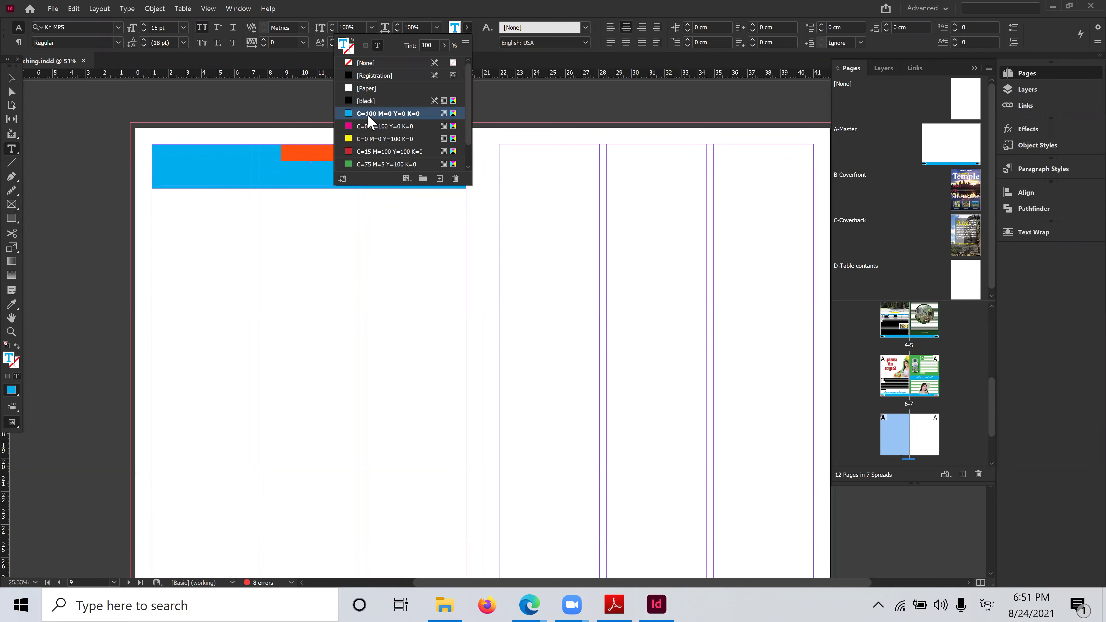
{"action": "left_click", "coordinate": [366, 88]}
{"action": "left_click", "coordinate": [353, 158]}
{"action": "left_click_drag", "start_coordinate": [337, 152], "coordinate": [194, 155]}
{"action": "type", "text": "ត"}
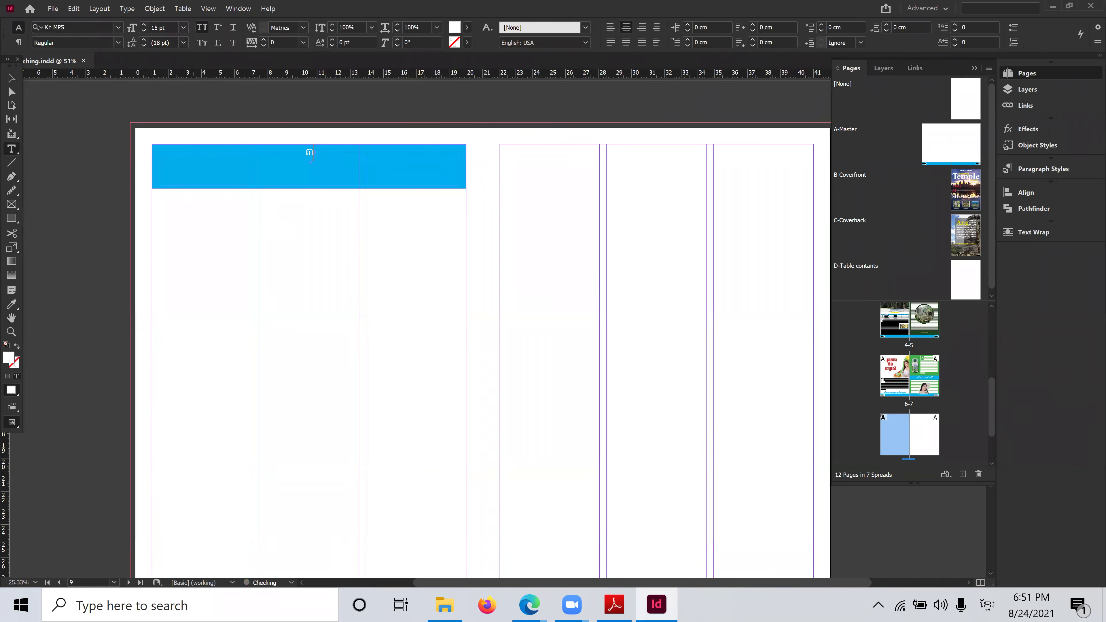
{"action": "type", "text": "ារាងផលិតផលរបស់ឃួស៊ី"}
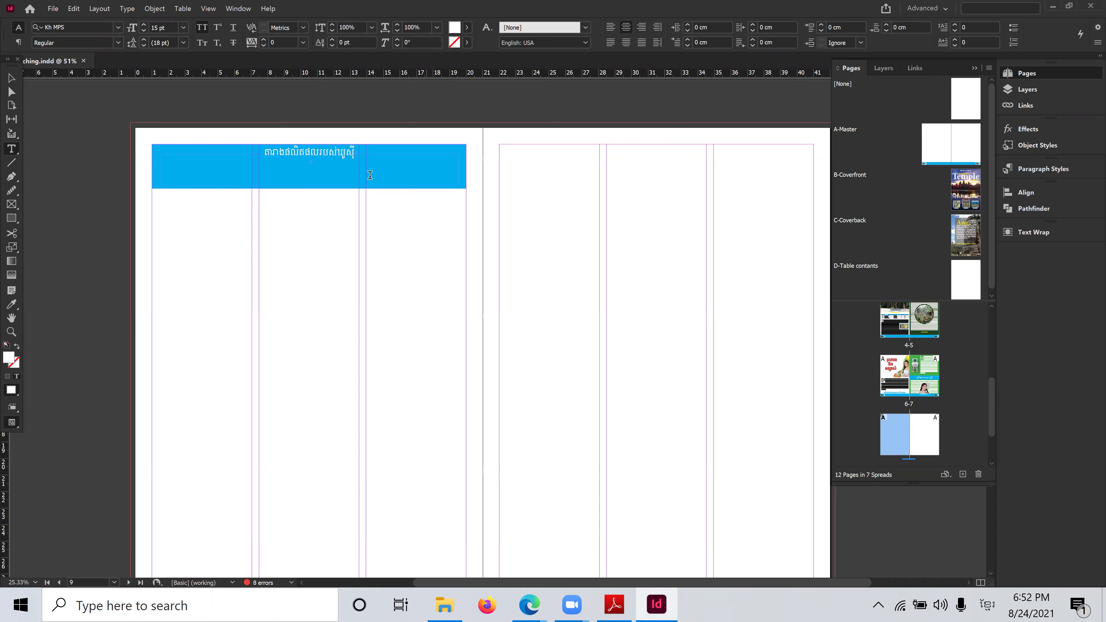
Set the whole banner title's font size to 23 pt
{"action": "left_click_drag", "start_coordinate": [373, 148], "coordinate": [254, 148]}
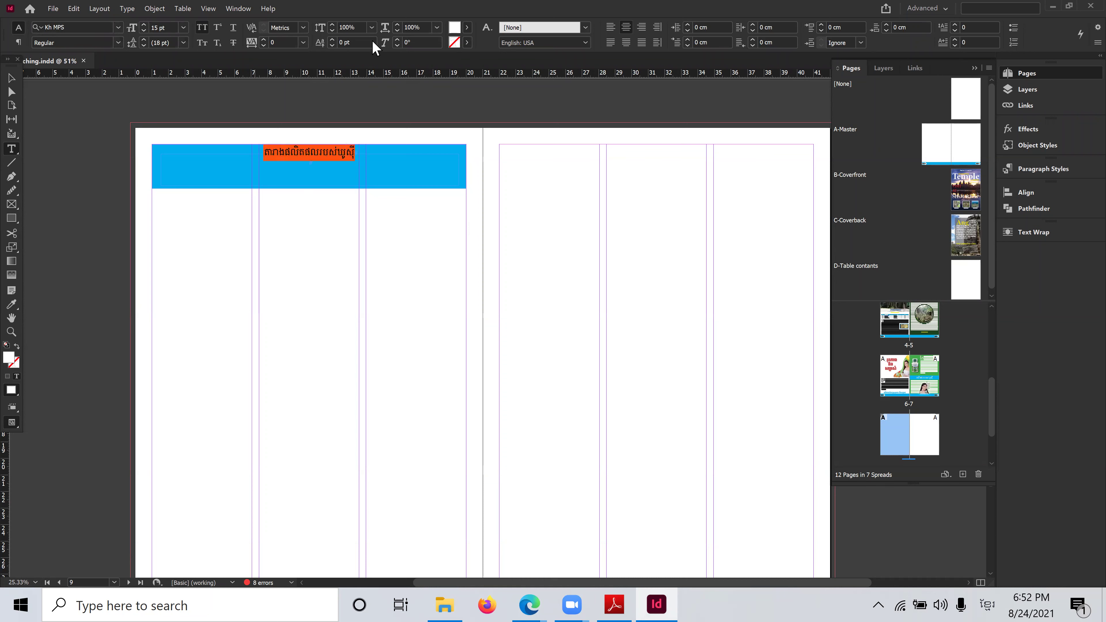
{"action": "left_click", "coordinate": [144, 25]}
{"action": "left_click", "coordinate": [144, 24]}
{"action": "left_click", "coordinate": [144, 24]}
{"action": "left_click", "coordinate": [144, 25]}
{"action": "left_click", "coordinate": [144, 25]}
{"action": "left_click", "coordinate": [144, 25]}
{"action": "left_click", "coordinate": [144, 25]}
{"action": "left_click", "coordinate": [144, 25]}
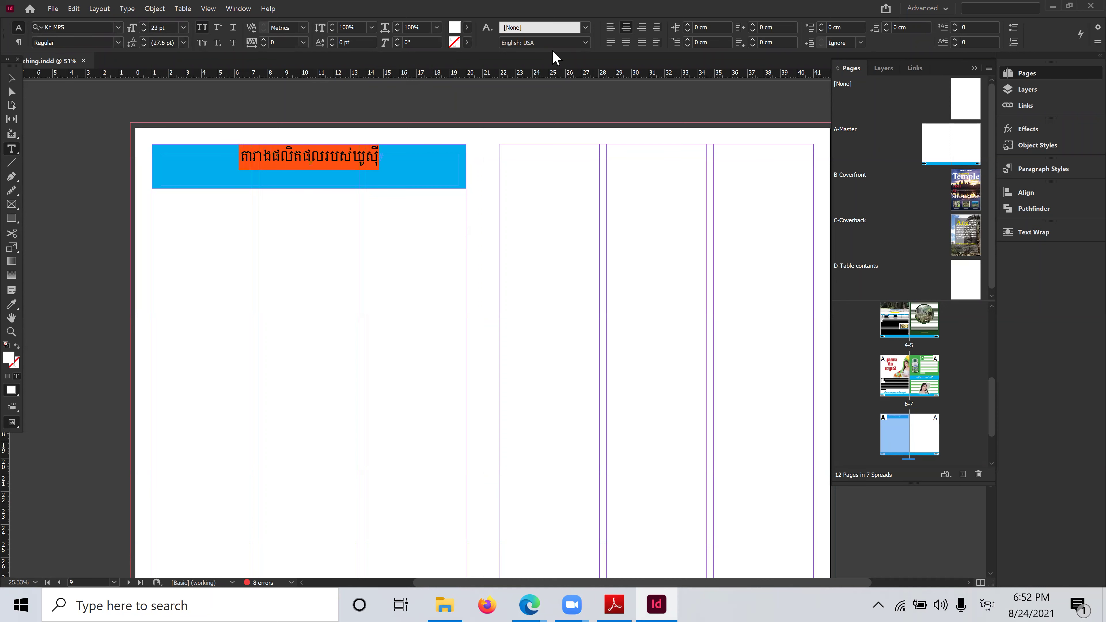
Change the banner title's font to DH Rongdomrey
{"action": "left_click", "coordinate": [467, 44]}
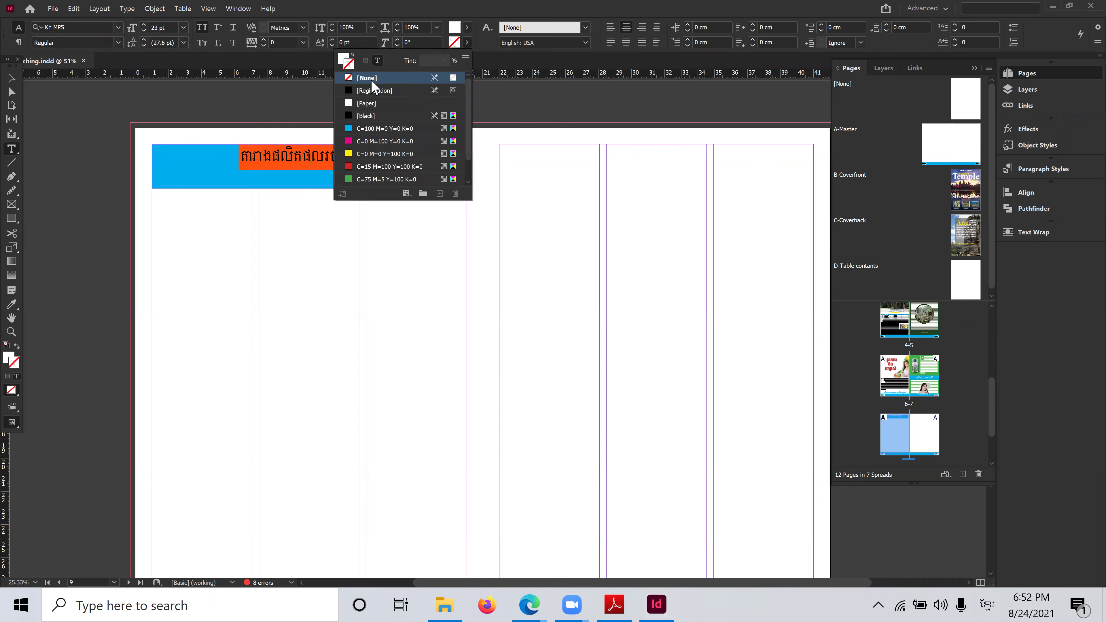
{"action": "key", "text": "Escape"}
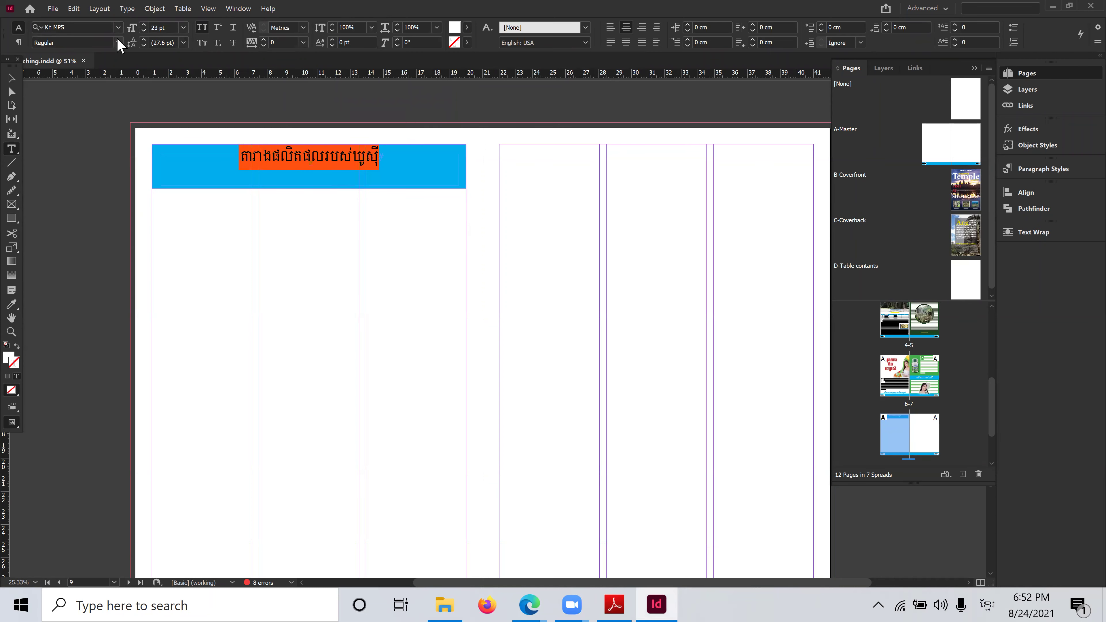
{"action": "left_click", "coordinate": [118, 27]}
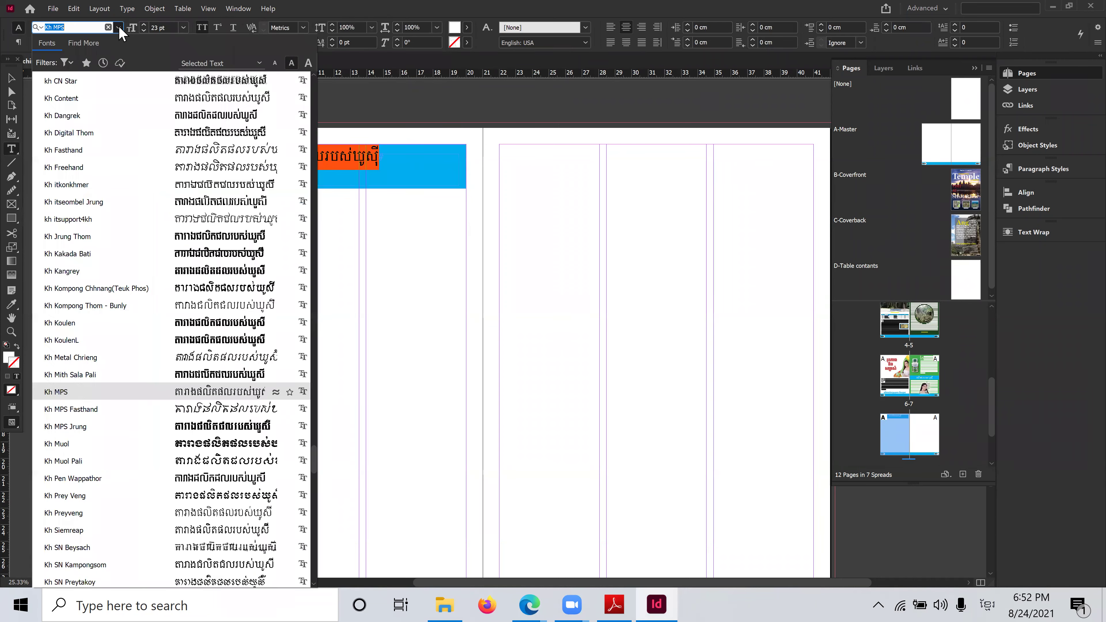
{"action": "scroll", "coordinate": [235, 144], "scroll_direction": "up", "scroll_amount": 5}
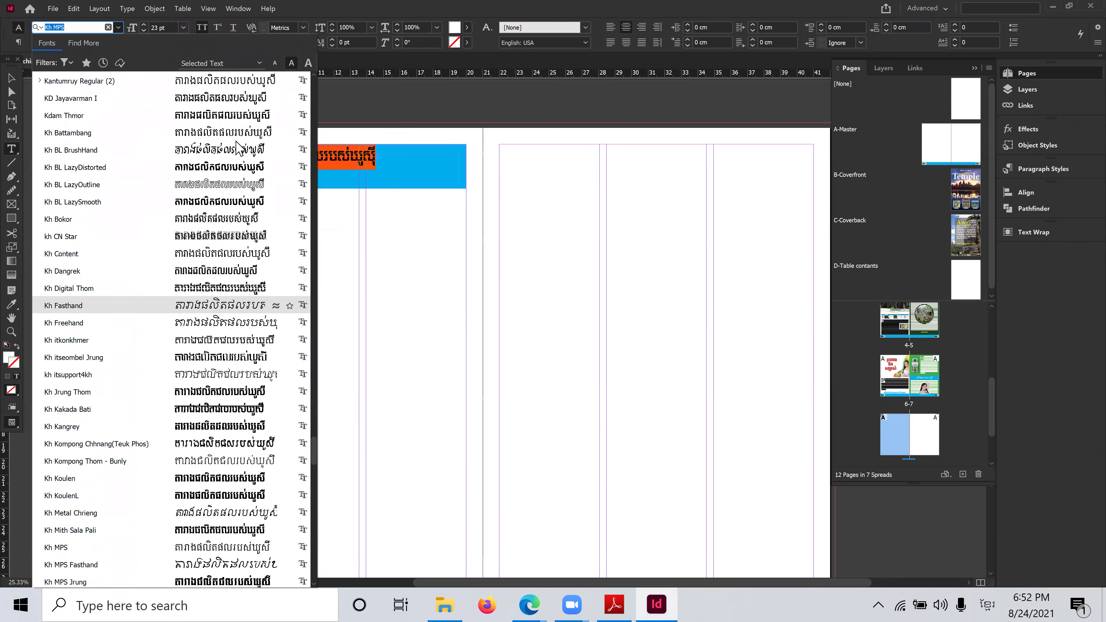
{"action": "scroll", "coordinate": [236, 148], "scroll_direction": "up", "scroll_amount": 1}
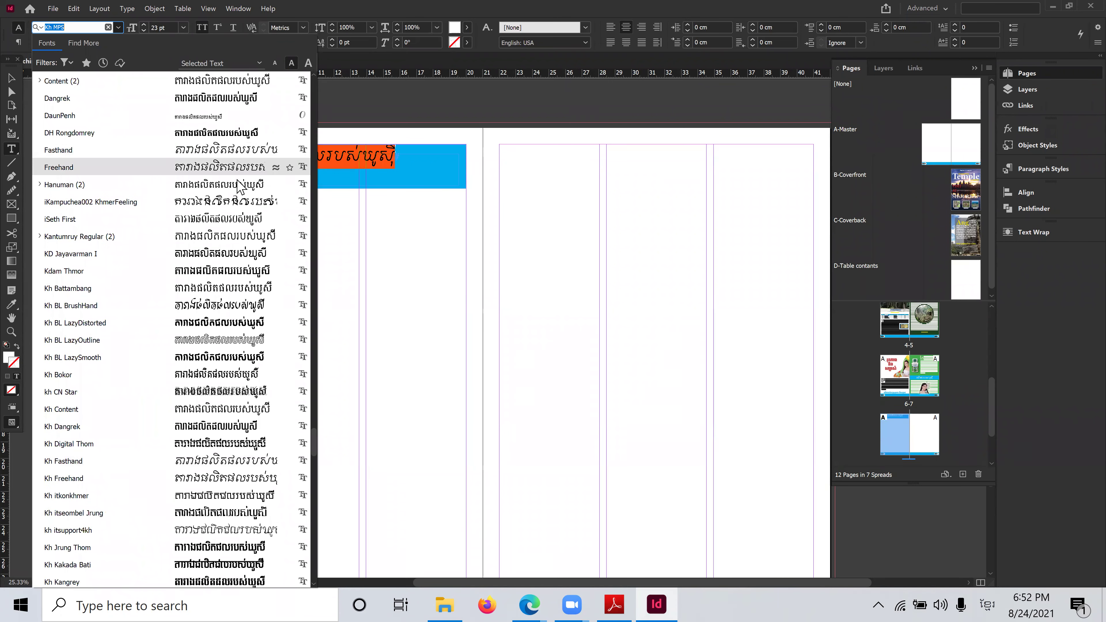
{"action": "left_click", "coordinate": [237, 133]}
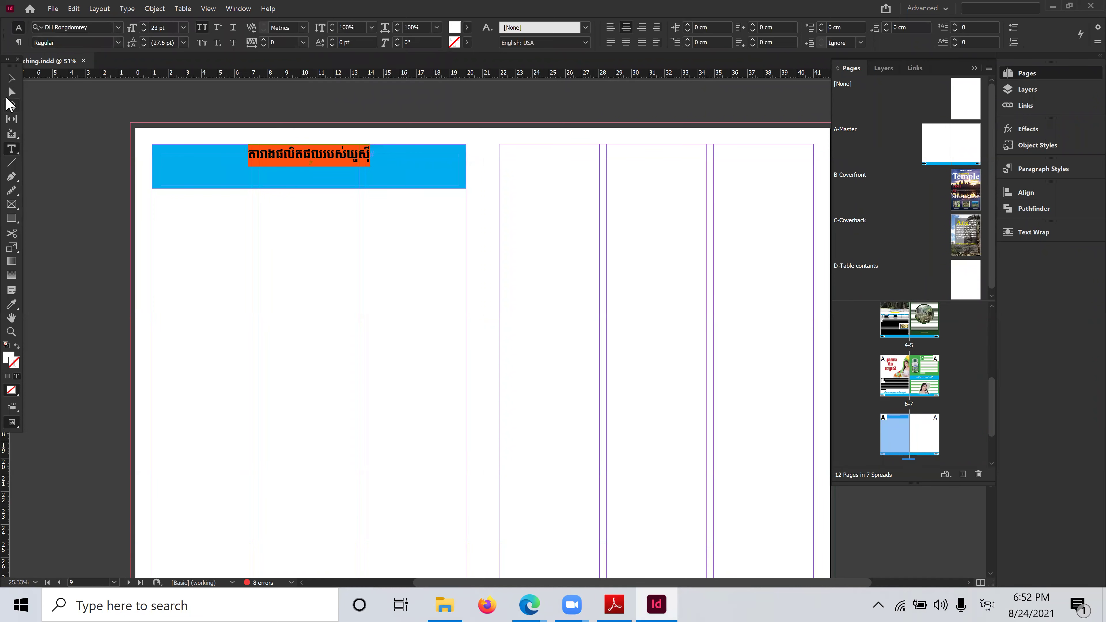
Enlarge the banner title to 39 pt
{"action": "left_click", "coordinate": [143, 25]}
{"action": "left_click", "coordinate": [144, 25]}
{"action": "left_click", "coordinate": [143, 25]}
{"action": "left_click", "coordinate": [143, 25]}
{"action": "left_click", "coordinate": [143, 24]}
{"action": "left_click", "coordinate": [143, 25]}
{"action": "left_click", "coordinate": [143, 25]}
{"action": "left_click", "coordinate": [143, 25]}
{"action": "left_click", "coordinate": [143, 25]}
{"action": "left_click", "coordinate": [144, 25]}
{"action": "left_click", "coordinate": [143, 25]}
{"action": "left_click", "coordinate": [143, 25]}
{"action": "left_click", "coordinate": [143, 25]}
{"action": "left_click", "coordinate": [143, 25]}
{"action": "left_click", "coordinate": [143, 25]}
{"action": "left_click", "coordinate": [143, 25]}
{"action": "left_click", "coordinate": [143, 31]}
{"action": "left_click", "coordinate": [143, 31]}
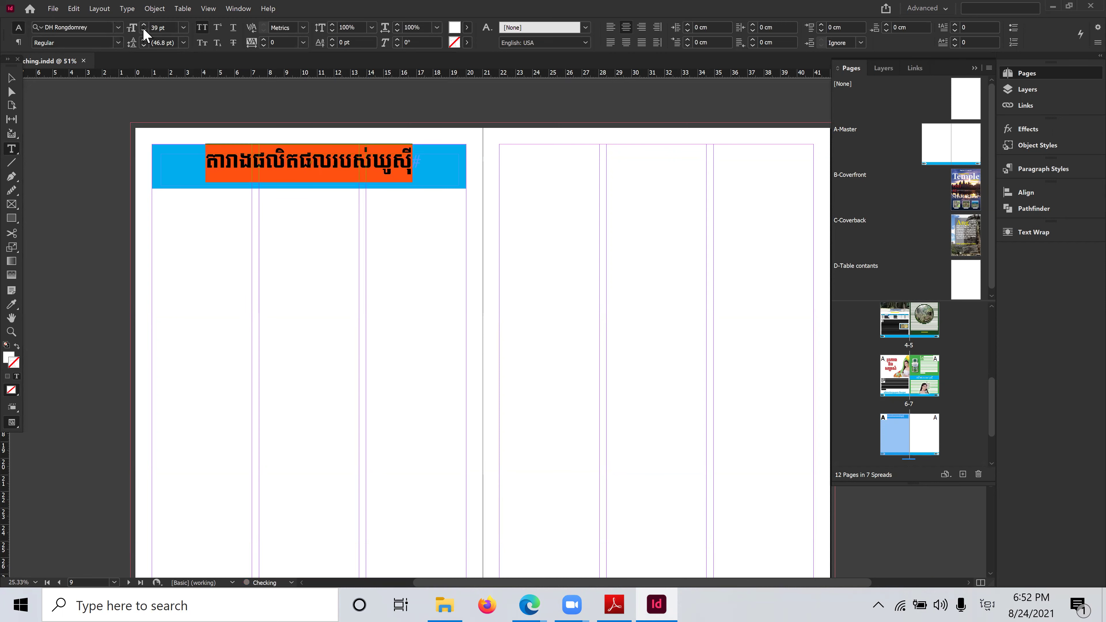
Select the banner together with the text frame over it and align their vertical centres
{"action": "left_click", "coordinate": [12, 78]}
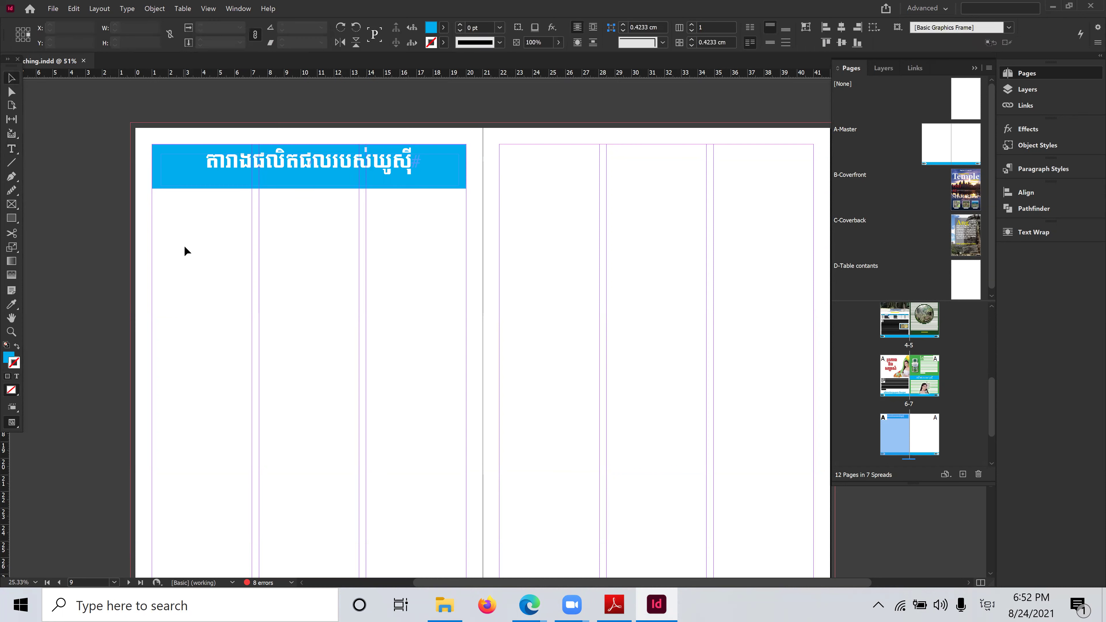
{"action": "left_click_drag", "start_coordinate": [107, 118], "coordinate": [347, 210]}
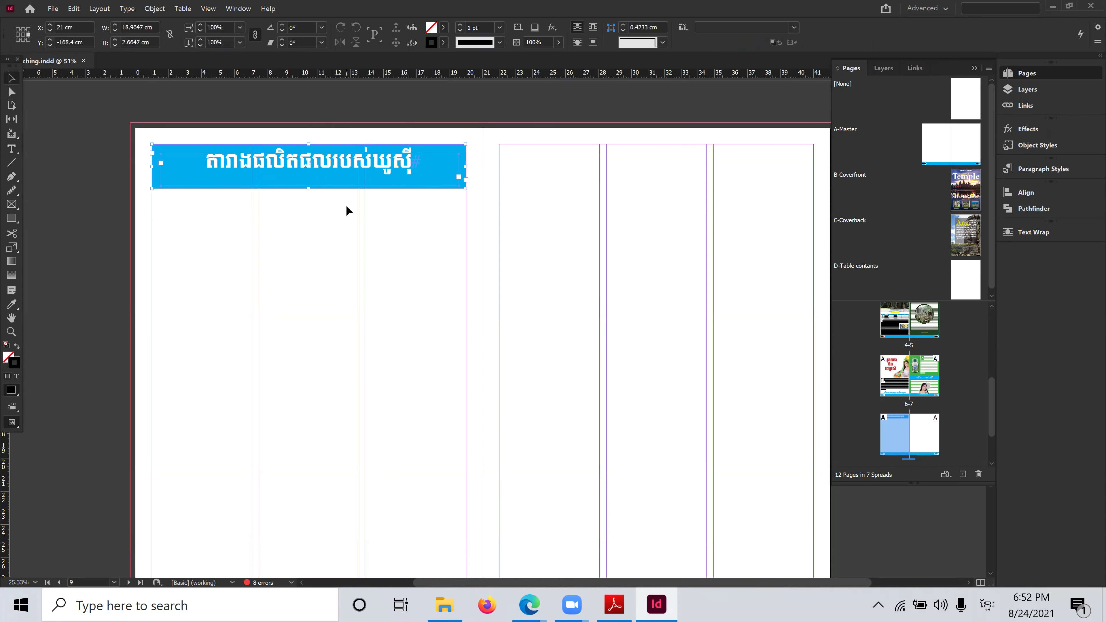
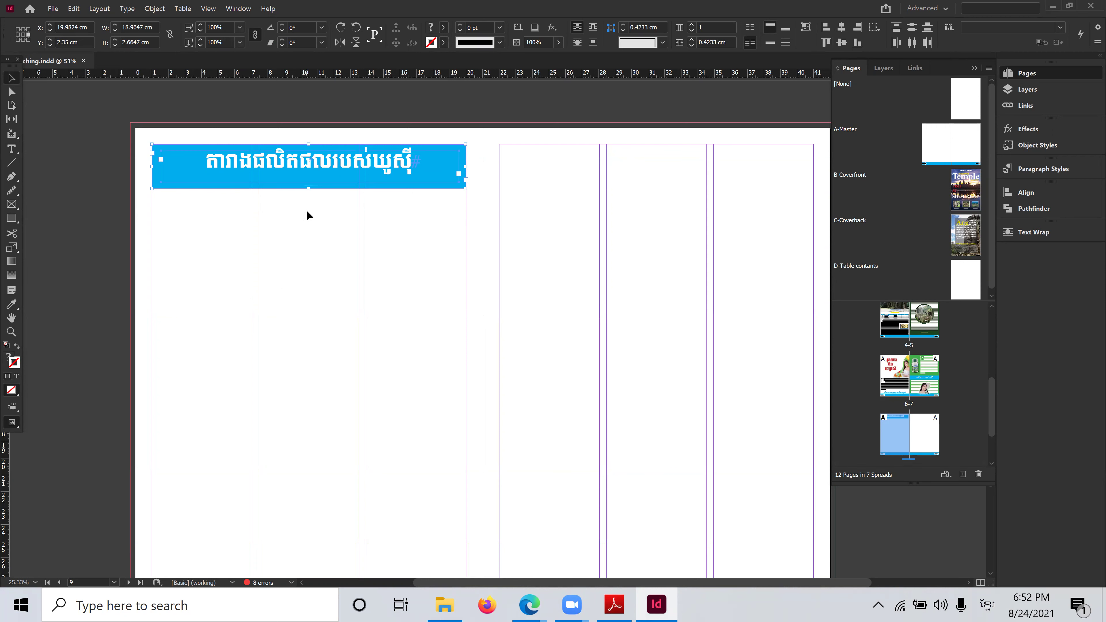
{"action": "left_click", "coordinate": [287, 208]}
Reduce the empty text frame's height to about 1.11 cm and move it off the page above the banner
{"action": "left_click", "coordinate": [299, 170]}
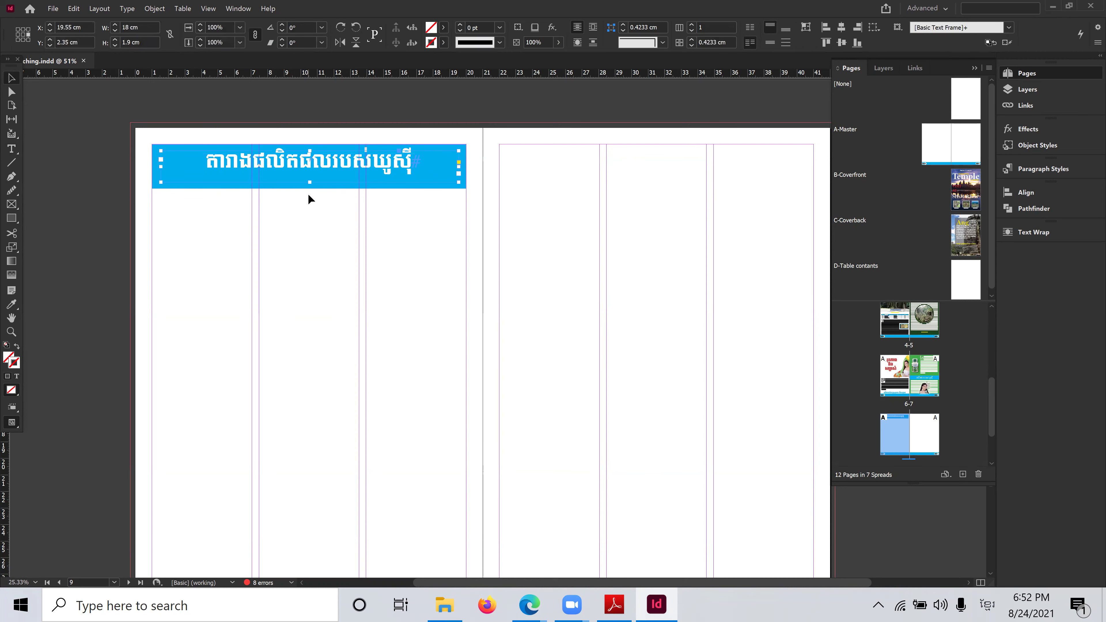
{"action": "mouse_move", "coordinate": [310, 183]}
{"action": "left_mouse_down"}
{"action": "mouse_move", "coordinate": [328, 178]}
{"action": "mouse_move", "coordinate": [314, 174]}
{"action": "left_mouse_up"}
{"action": "left_click_drag", "start_coordinate": [310, 164], "coordinate": [291, 109]}
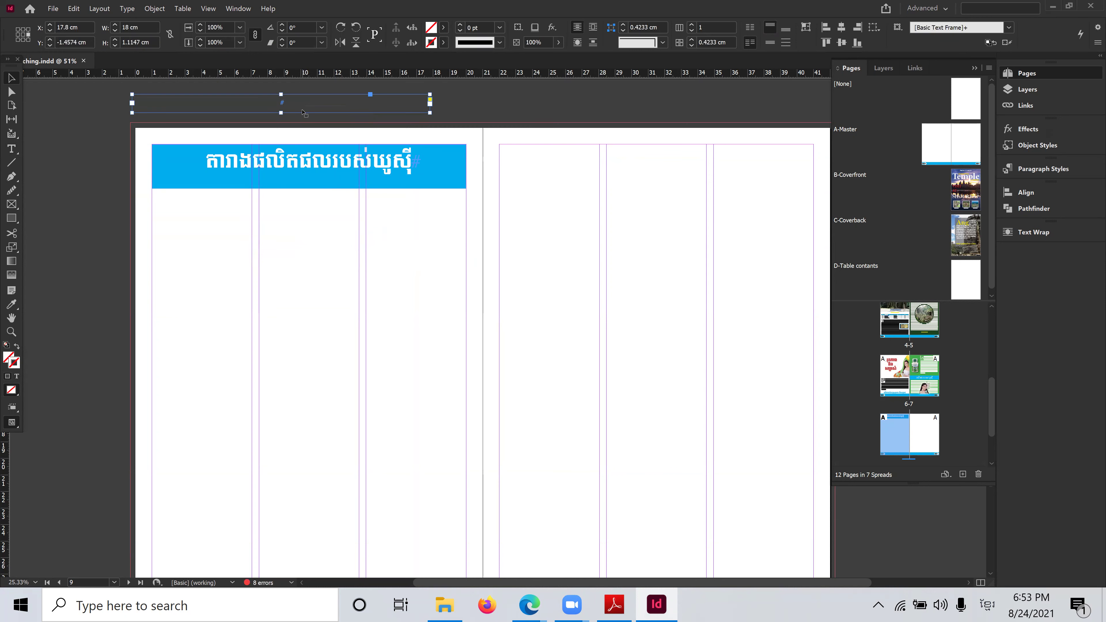
Undo the empty text frame's last move and delete the frame
{"action": "key", "text": "ctrl+z"}
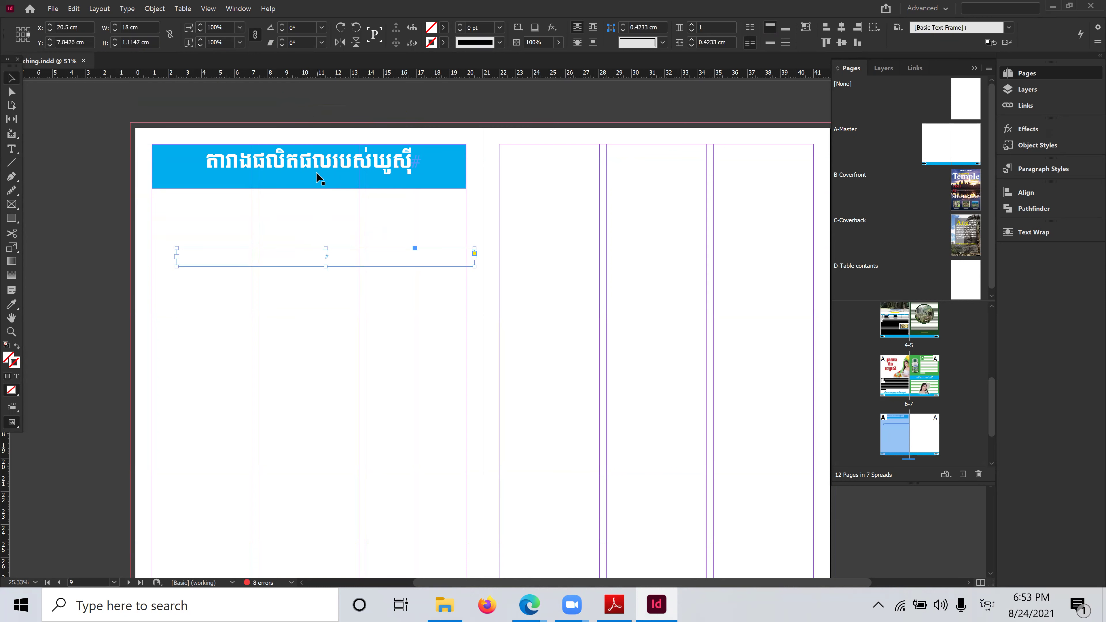
{"action": "key", "text": "Delete"}
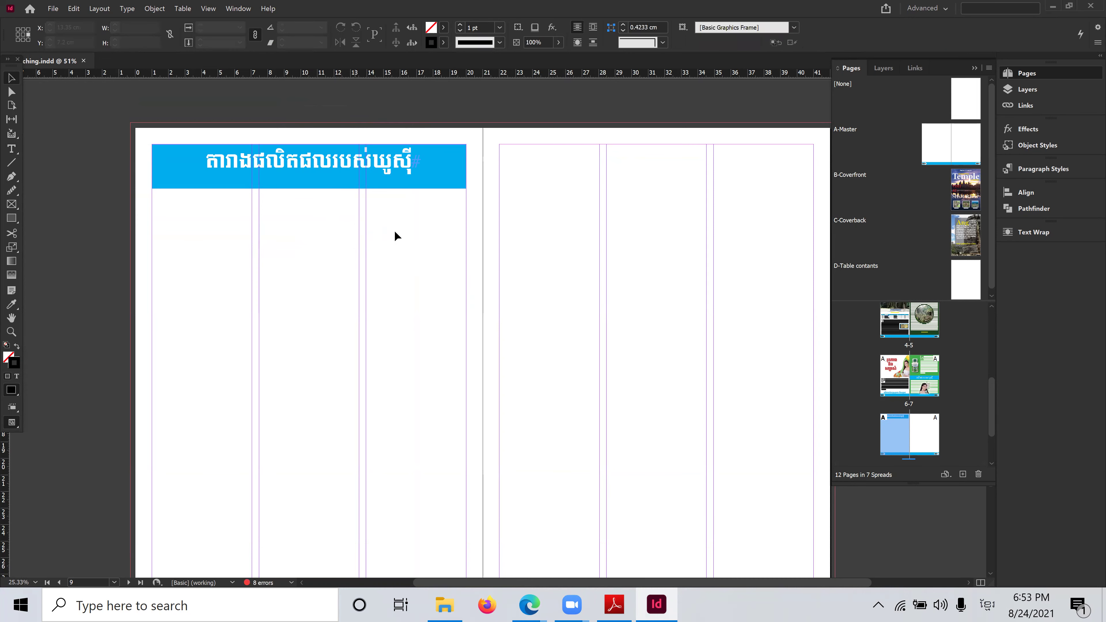
{"action": "left_click", "coordinate": [308, 158]}
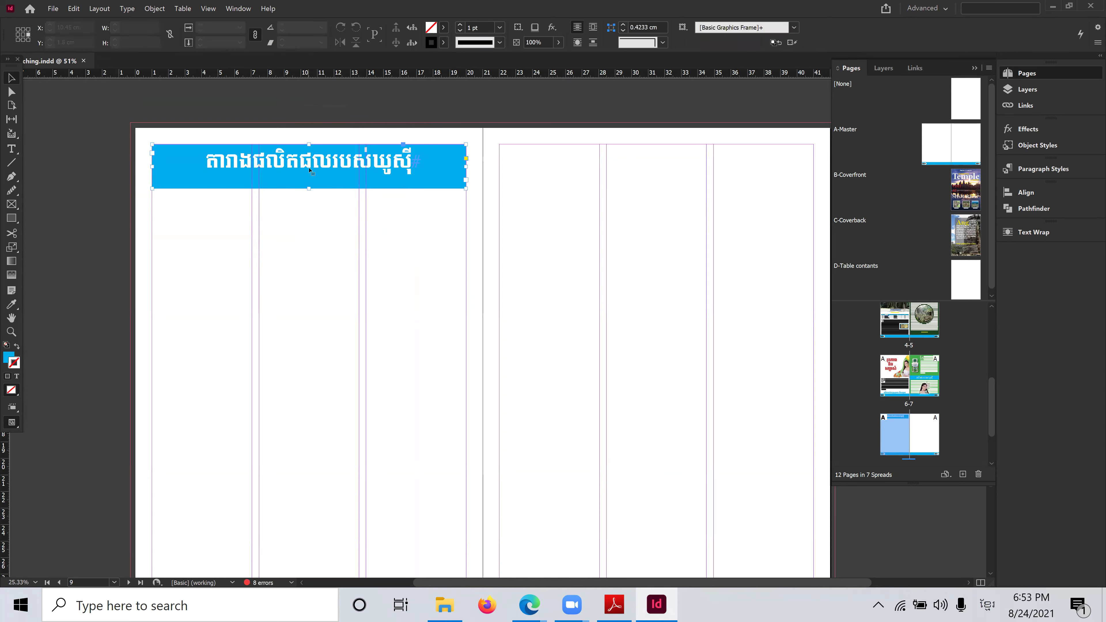
{"action": "left_click", "coordinate": [334, 240]}
Align the title text to the vertical centre of the blue banner frame
{"action": "left_click_drag", "start_coordinate": [296, 166], "coordinate": [298, 202]}
{"action": "key", "text": "ctrl+z"}
{"action": "left_click", "coordinate": [282, 302]}
{"action": "left_click", "coordinate": [227, 165]}
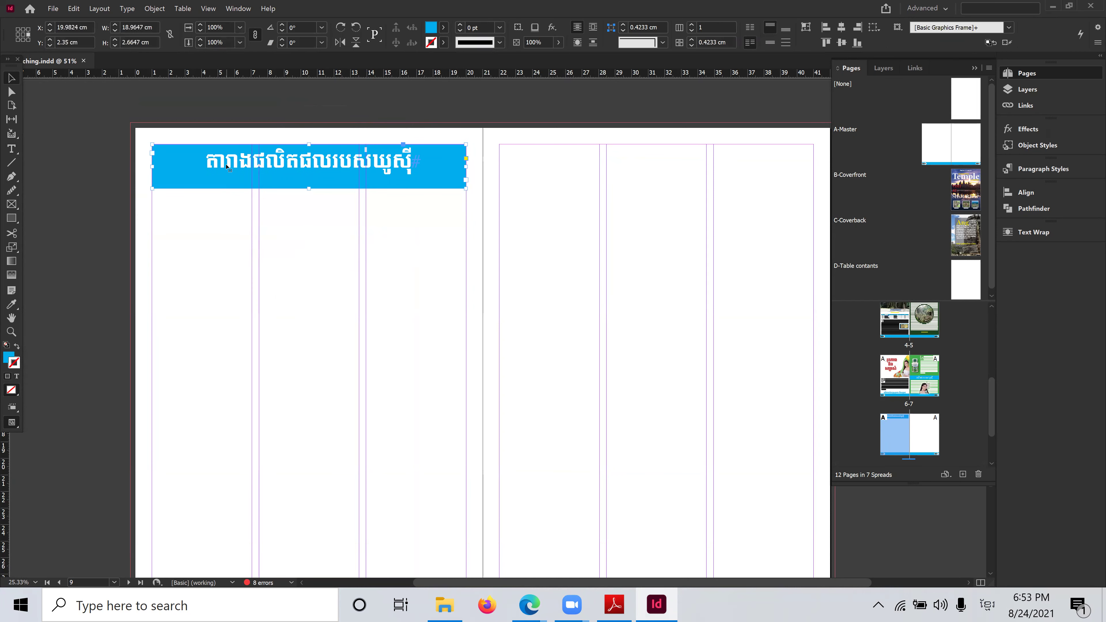
{"action": "left_click_drag", "start_coordinate": [89, 114], "coordinate": [376, 234]}
{"action": "left_click", "coordinate": [770, 43]}
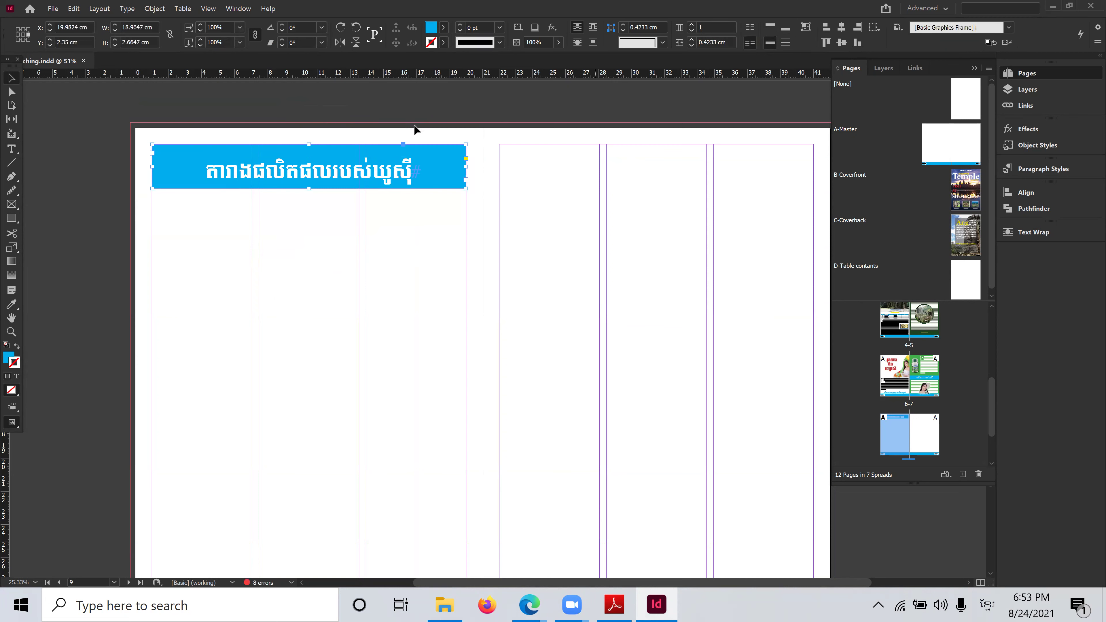
{"action": "left_click", "coordinate": [786, 32]}
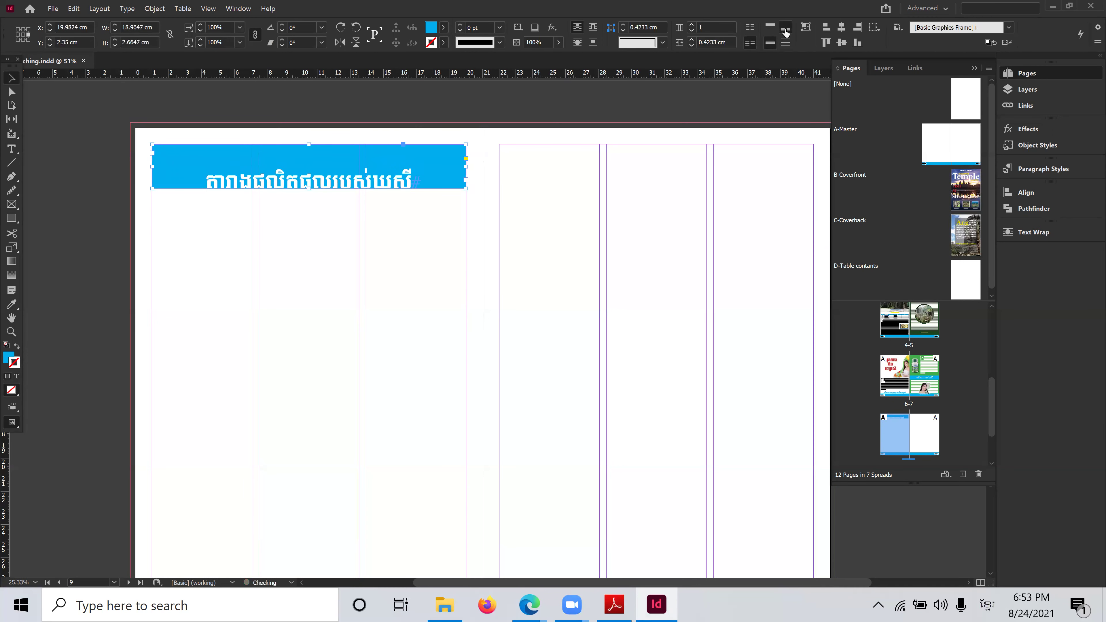
{"action": "left_click", "coordinate": [770, 43]}
{"action": "left_click", "coordinate": [264, 295]}
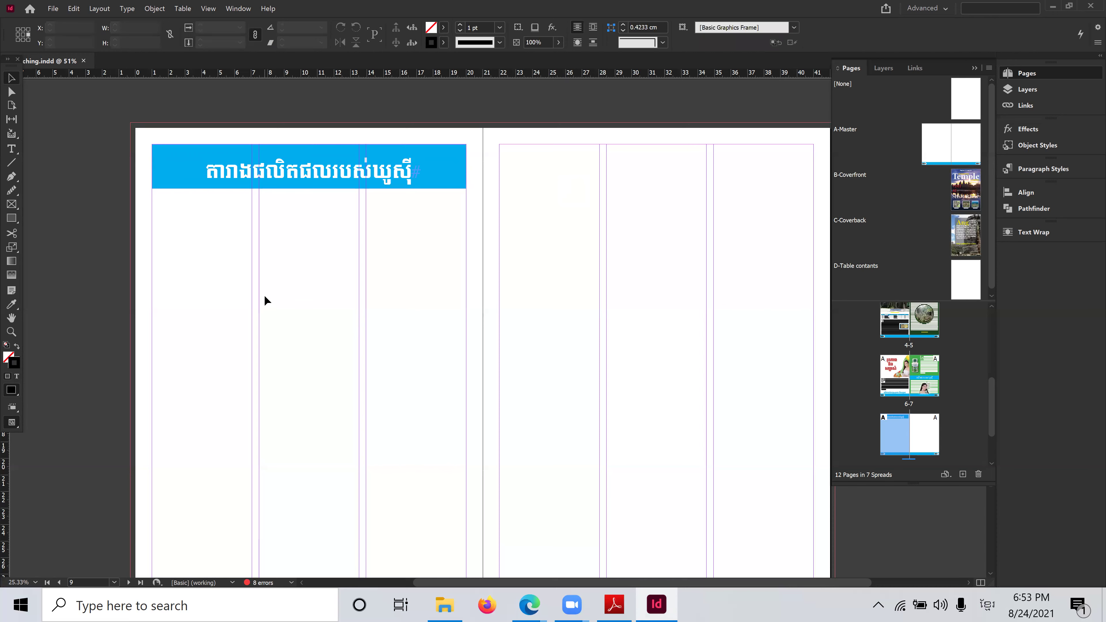
Try the banner at about 2.08 cm and about 3.44 cm high, undoing each resize
{"action": "left_click", "coordinate": [414, 162]}
{"action": "left_click_drag", "start_coordinate": [310, 144], "coordinate": [310, 154]}
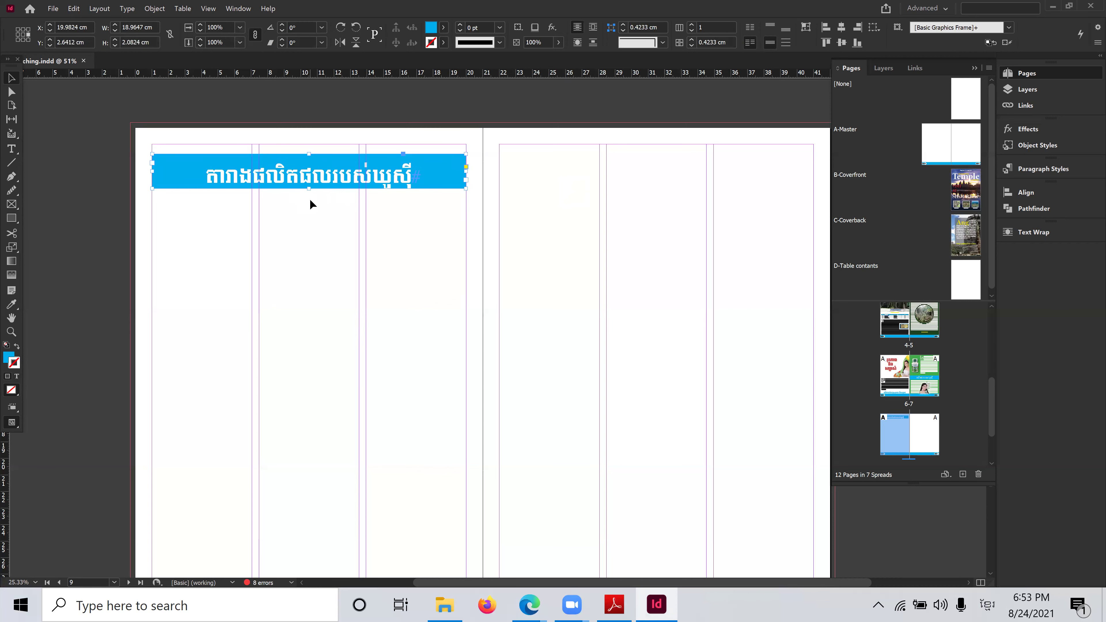
{"action": "key", "text": "ctrl+z"}
{"action": "left_click_drag", "start_coordinate": [309, 187], "coordinate": [310, 201]}
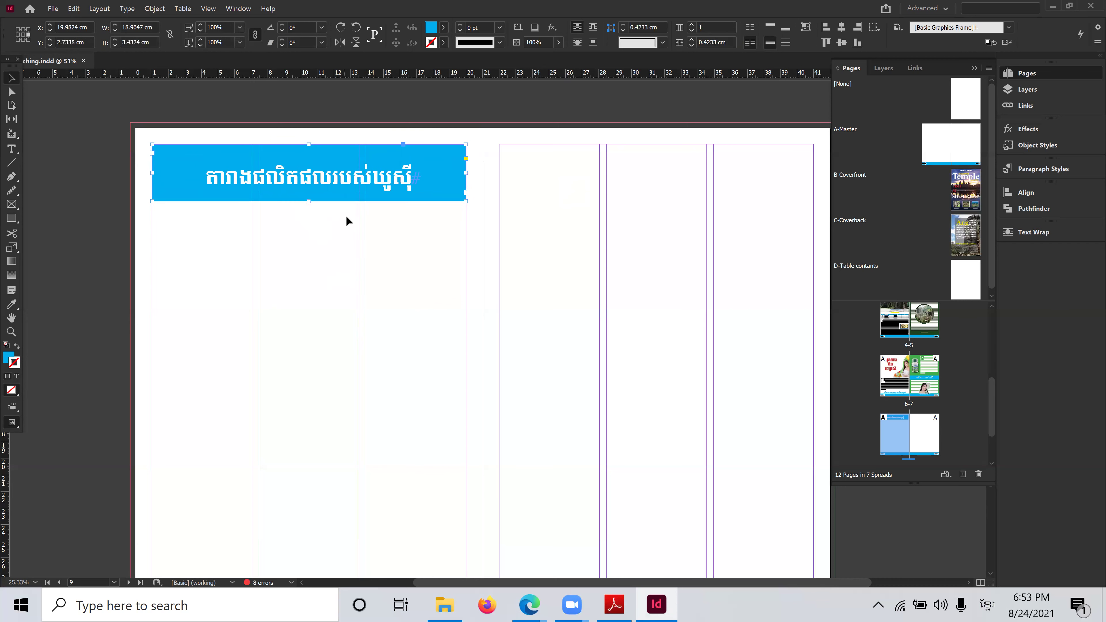
{"action": "key", "text": "ctrl+z"}
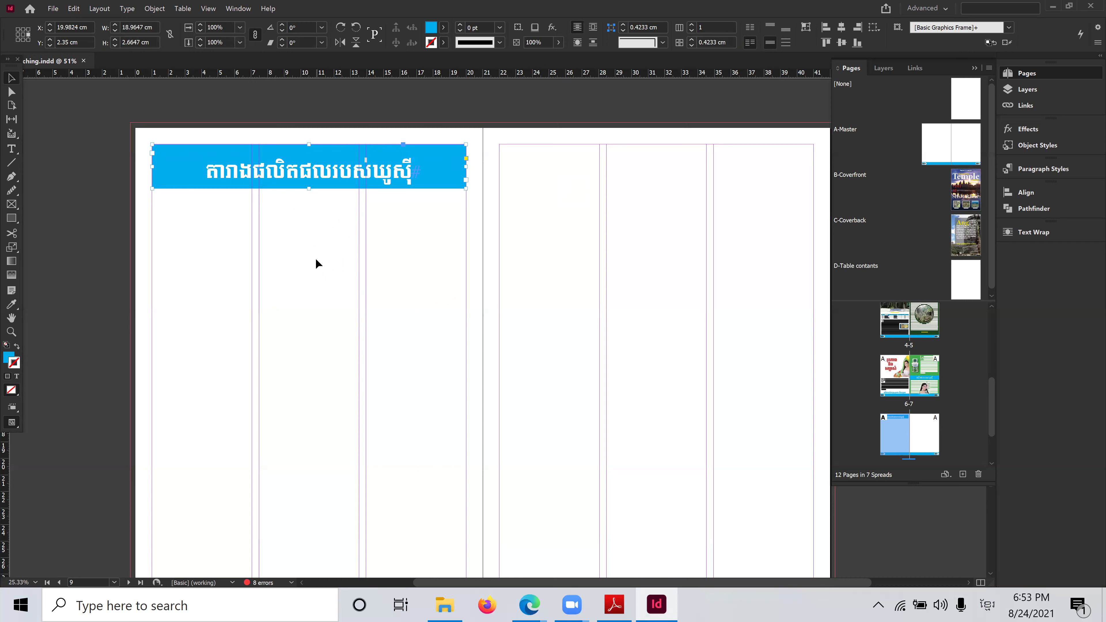
{"action": "left_click", "coordinate": [307, 260]}
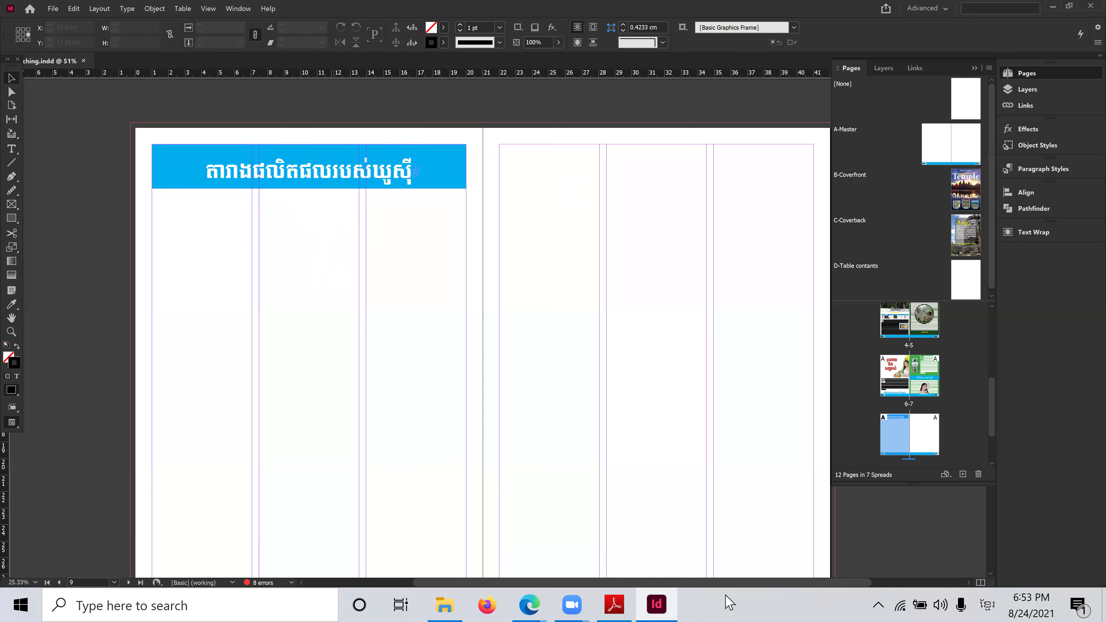
Following the reference PDF, draw a text frame about 18.98 by 11.5 cm below the banner, justified with the last line aligned left
{"action": "left_click", "coordinate": [616, 604]}
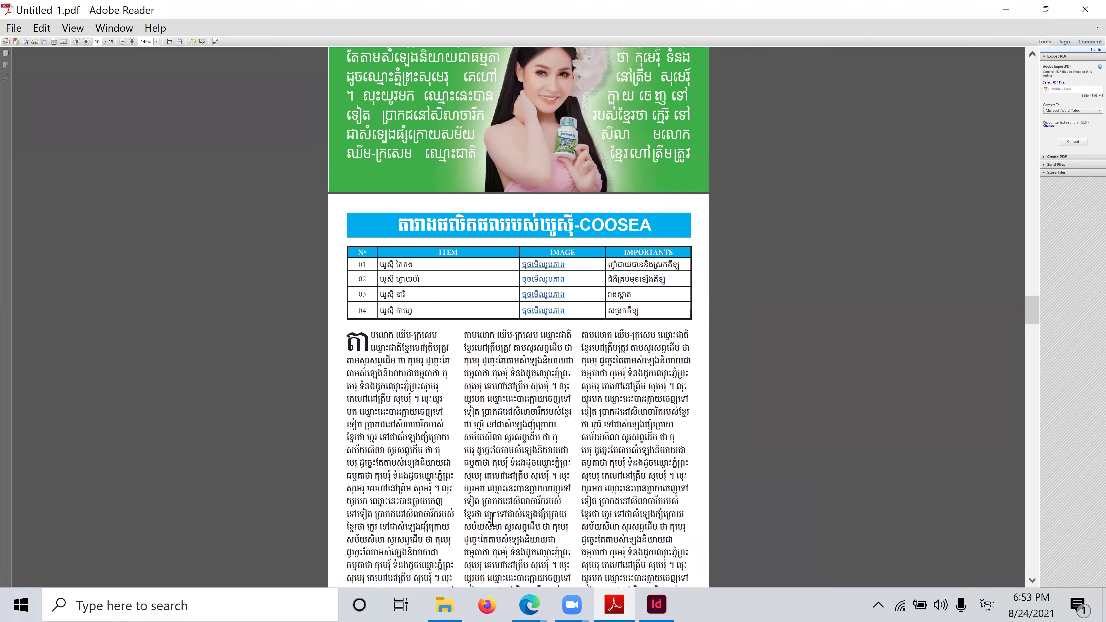
{"action": "left_click", "coordinate": [658, 604]}
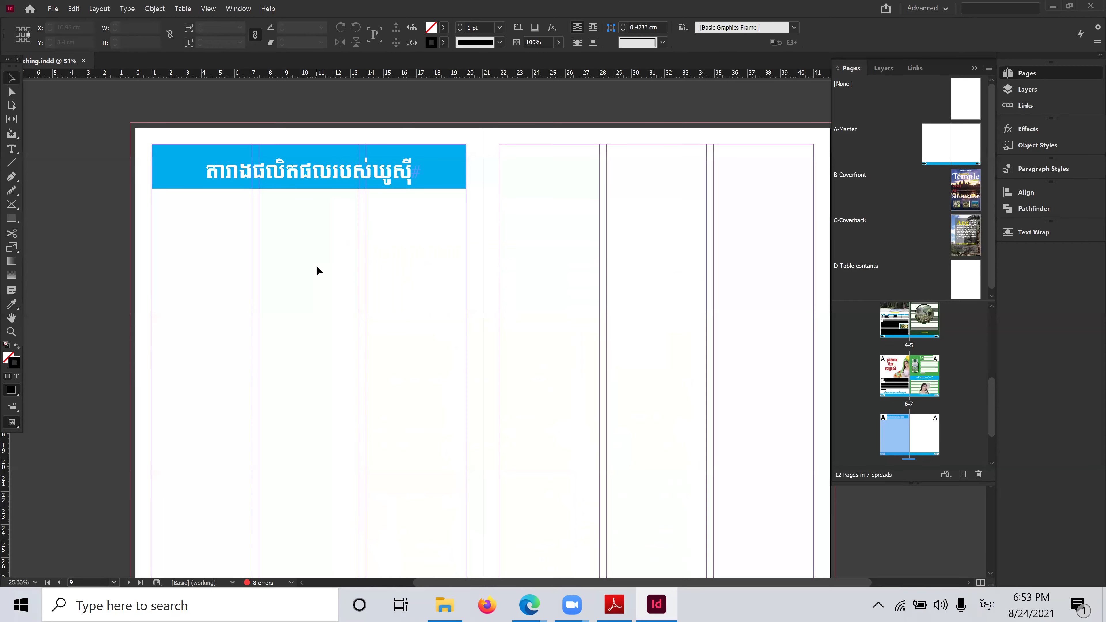
{"action": "left_click", "coordinate": [13, 147]}
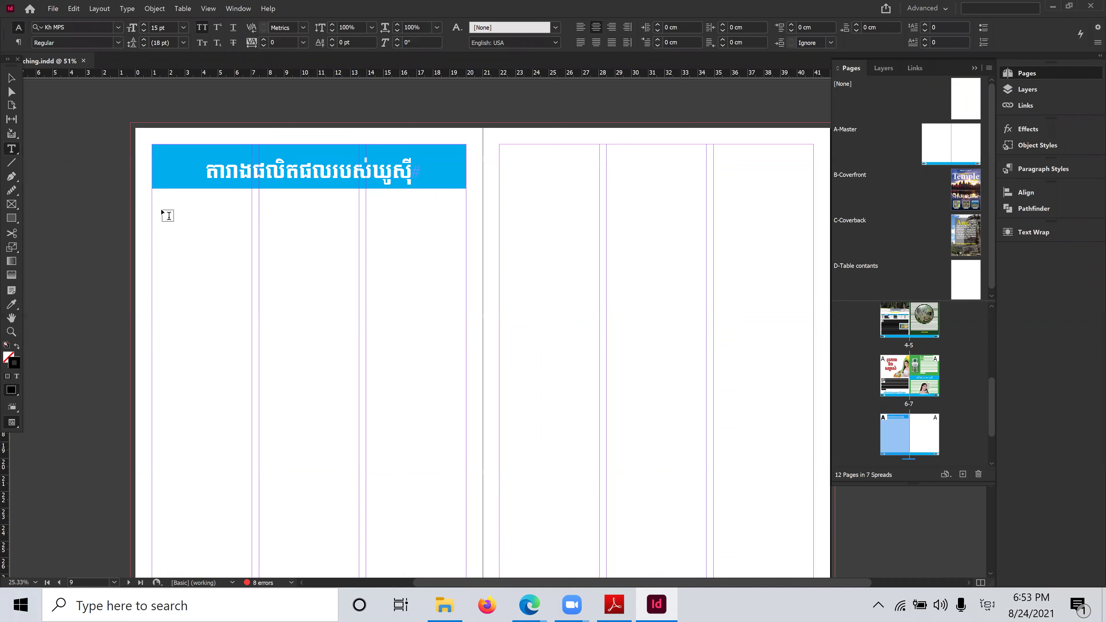
{"action": "left_click_drag", "start_coordinate": [152, 196], "coordinate": [466, 386]}
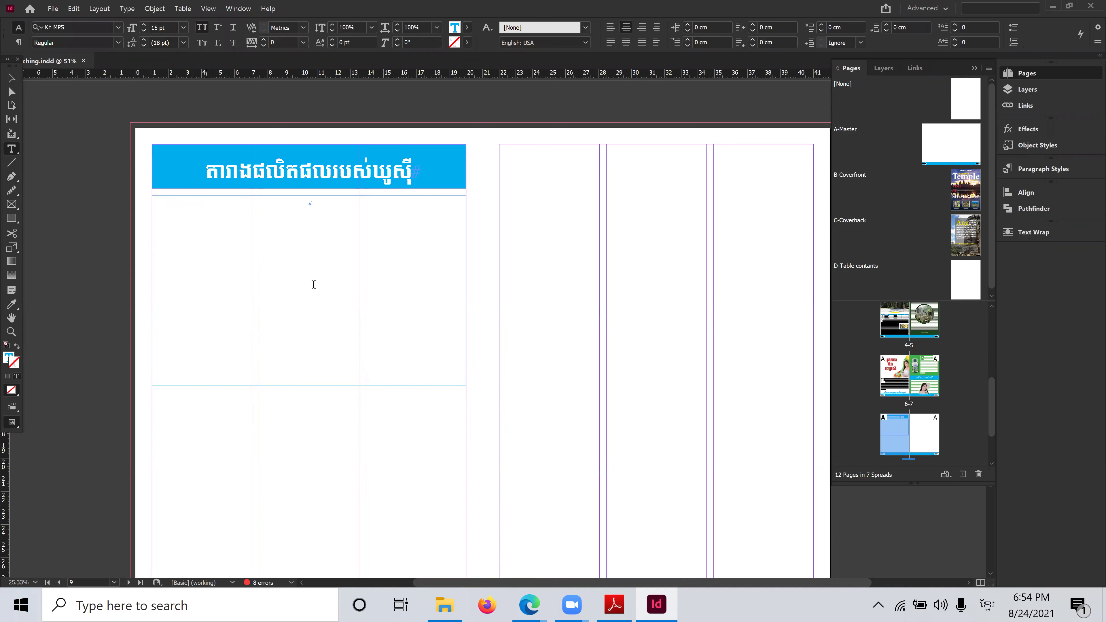
{"action": "left_click", "coordinate": [611, 42]}
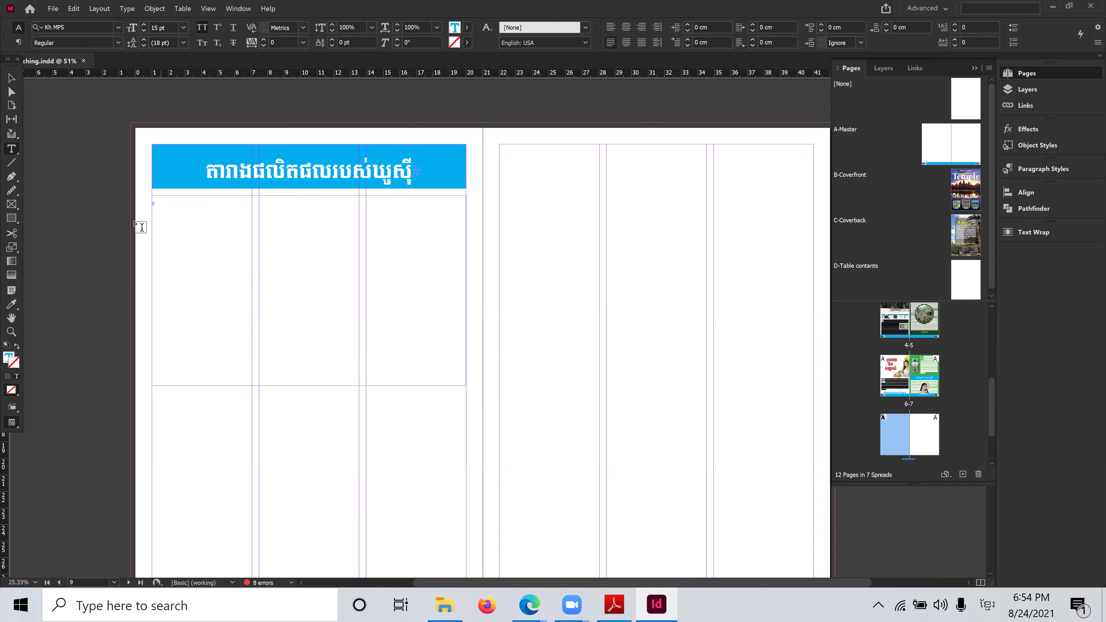
Insert a table with 4 body rows and 4 columns in the Basic Table style into the new text frame
{"action": "left_click", "coordinate": [183, 8]}
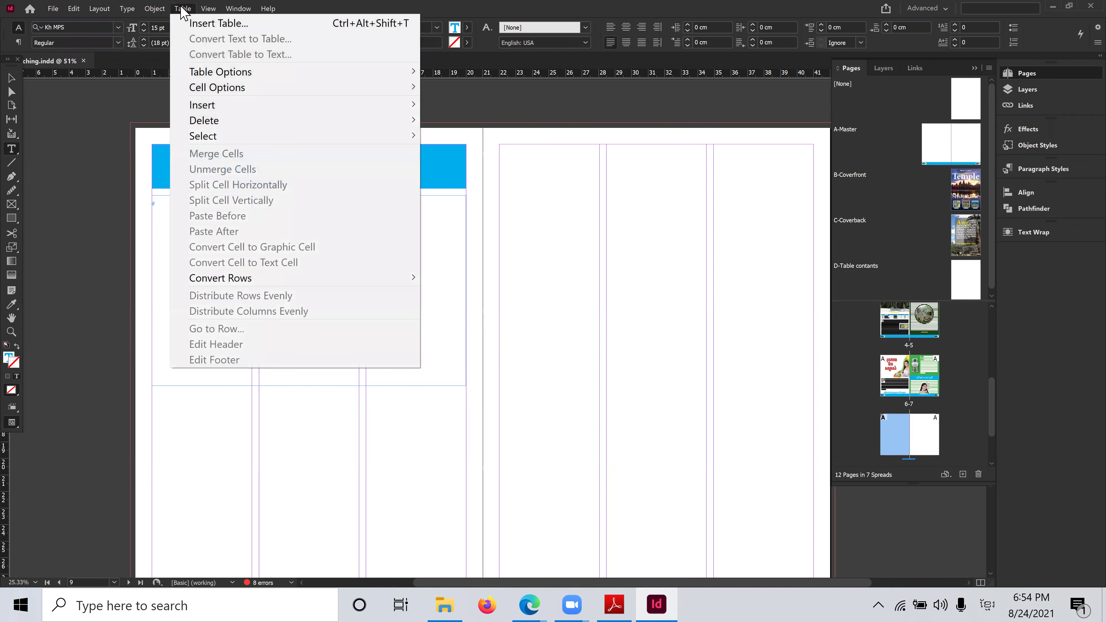
{"action": "left_click", "coordinate": [230, 27]}
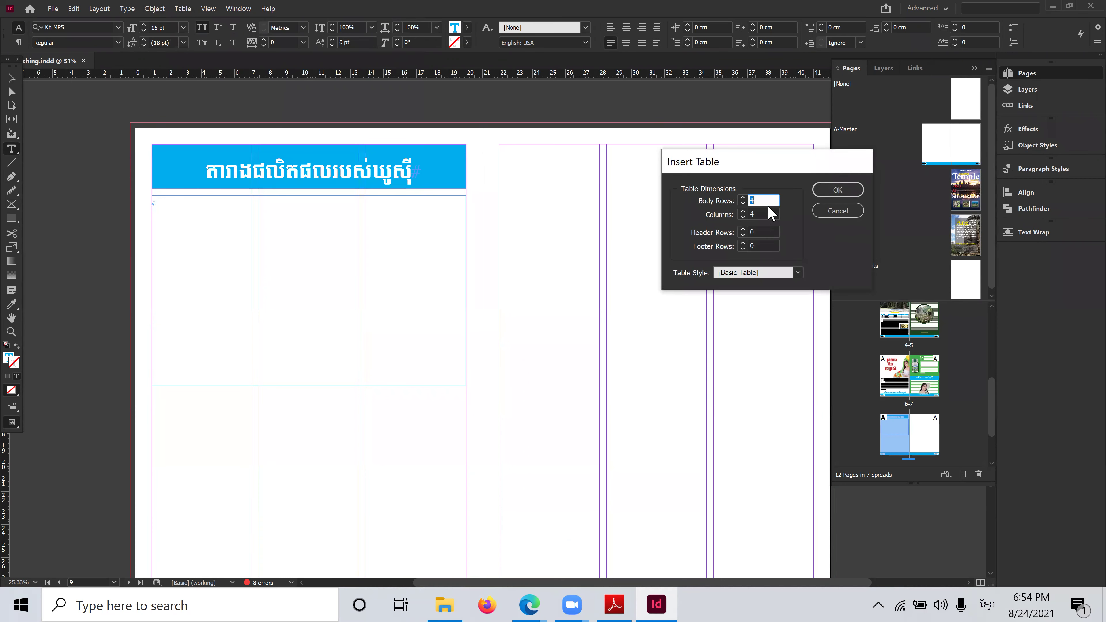
{"action": "key", "text": "Tab"}
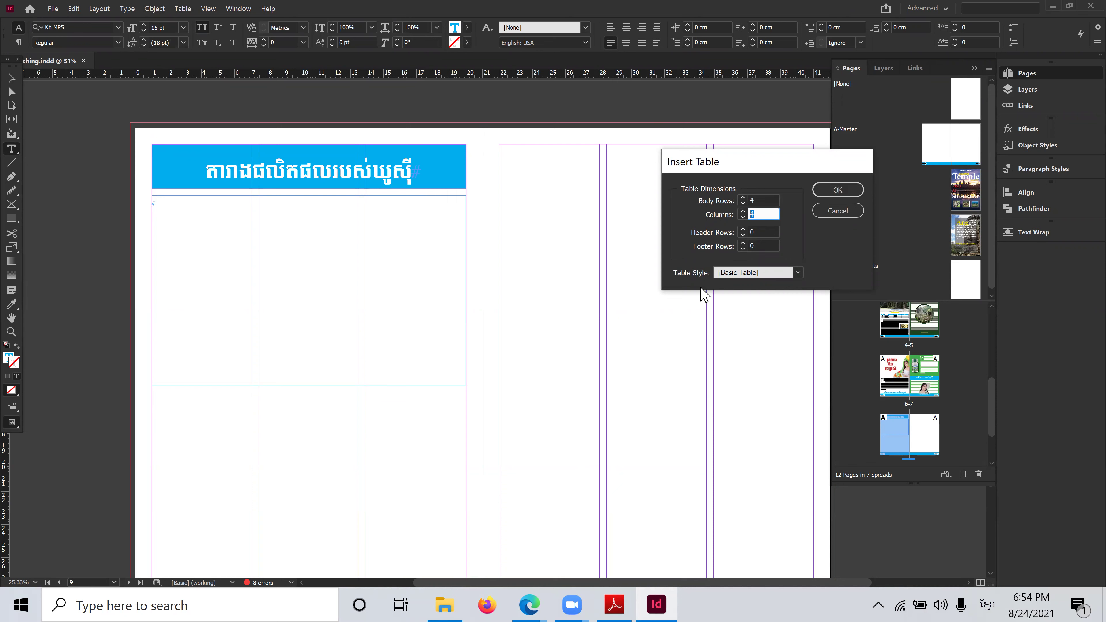
{"action": "left_click", "coordinate": [799, 272]}
{"action": "left_click", "coordinate": [800, 272]}
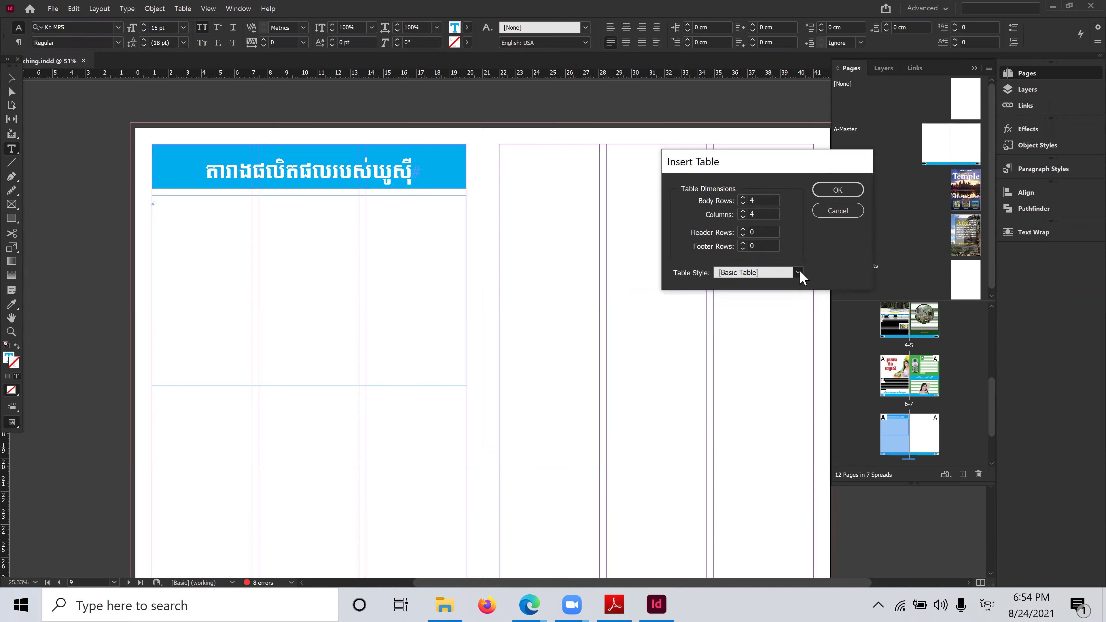
{"action": "left_click", "coordinate": [840, 190]}
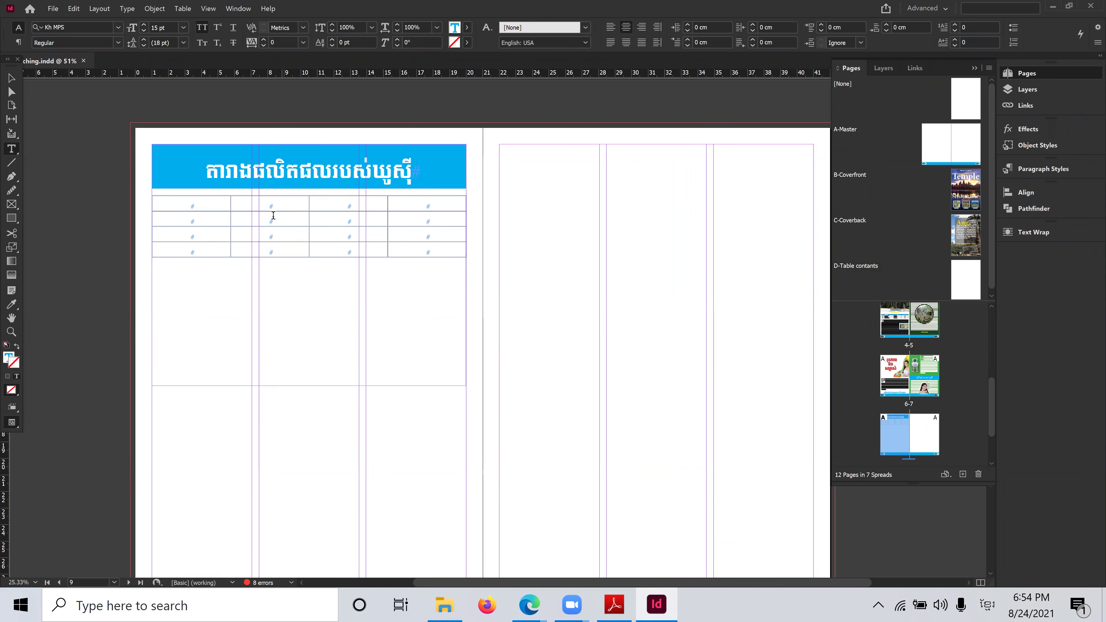
Narrow the table's first column to about 2 cm by shifting the border it shares with the second column
{"action": "scroll", "coordinate": [296, 212], "scroll_direction": "up", "scroll_amount": 2}
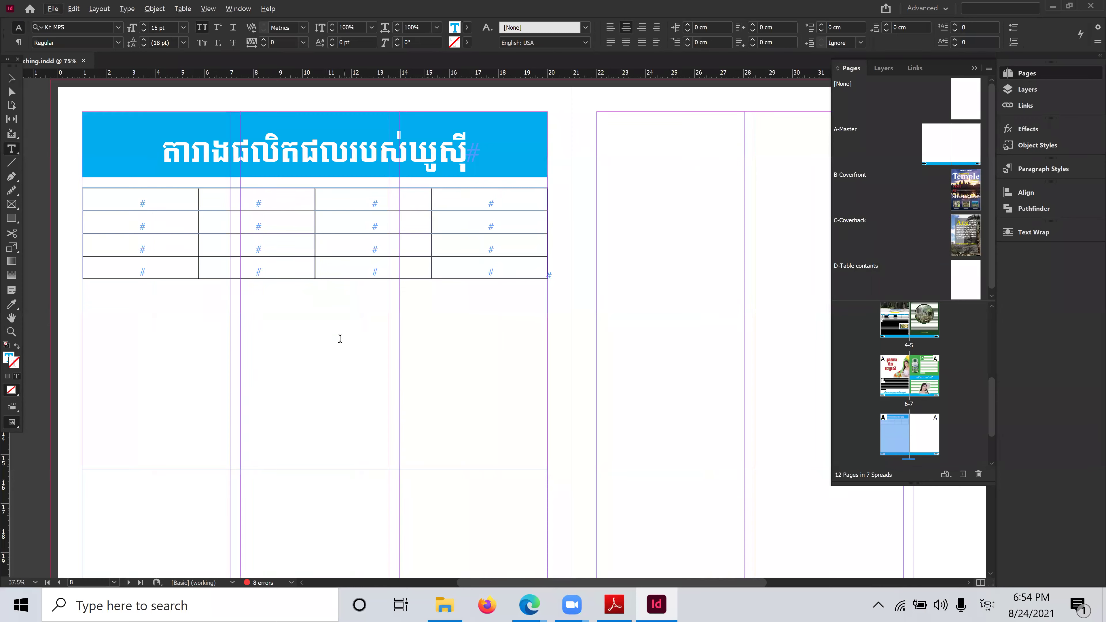
{"action": "left_click", "coordinate": [11, 79]}
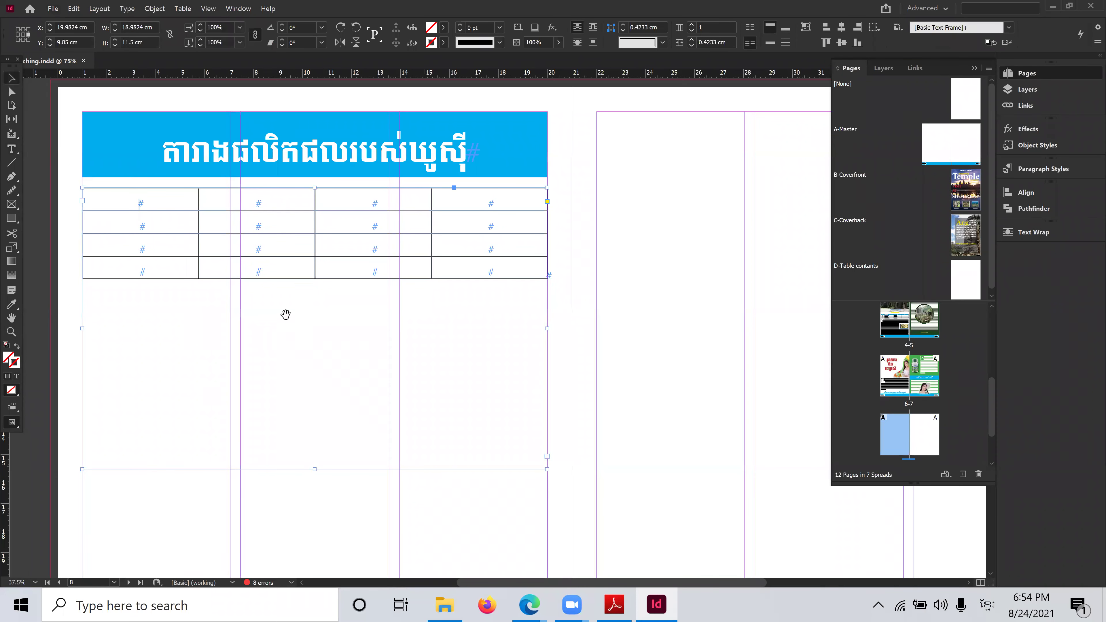
{"action": "left_click_drag", "start_coordinate": [285, 314], "coordinate": [345, 342]}
{"action": "left_click", "coordinate": [64, 288]}
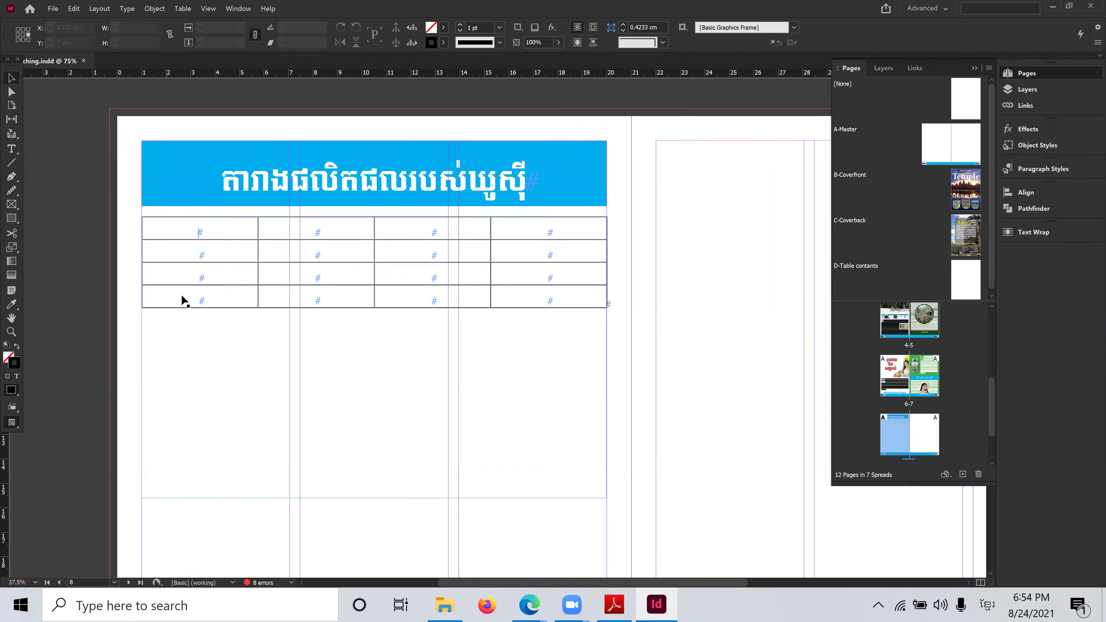
{"action": "left_click", "coordinate": [11, 148]}
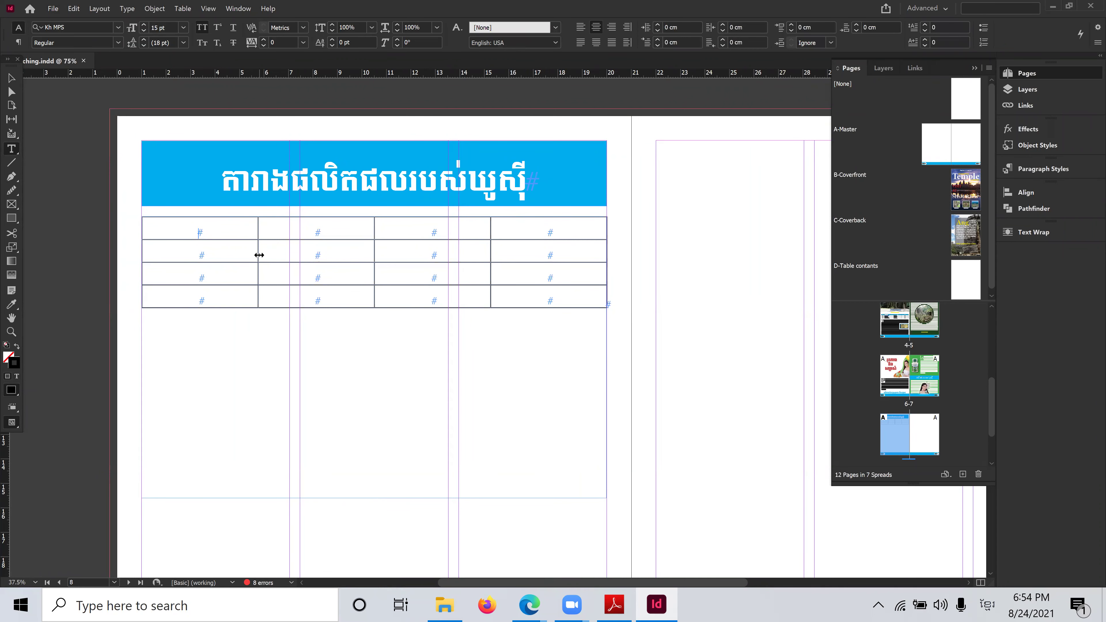
{"action": "left_click_drag", "start_coordinate": [258, 255], "coordinate": [193, 273]}
Enter the column headings ID, ITEM, IMAGE and IMPORTANTS in the table's first row, following the reference PDF
{"action": "left_click", "coordinate": [170, 232]}
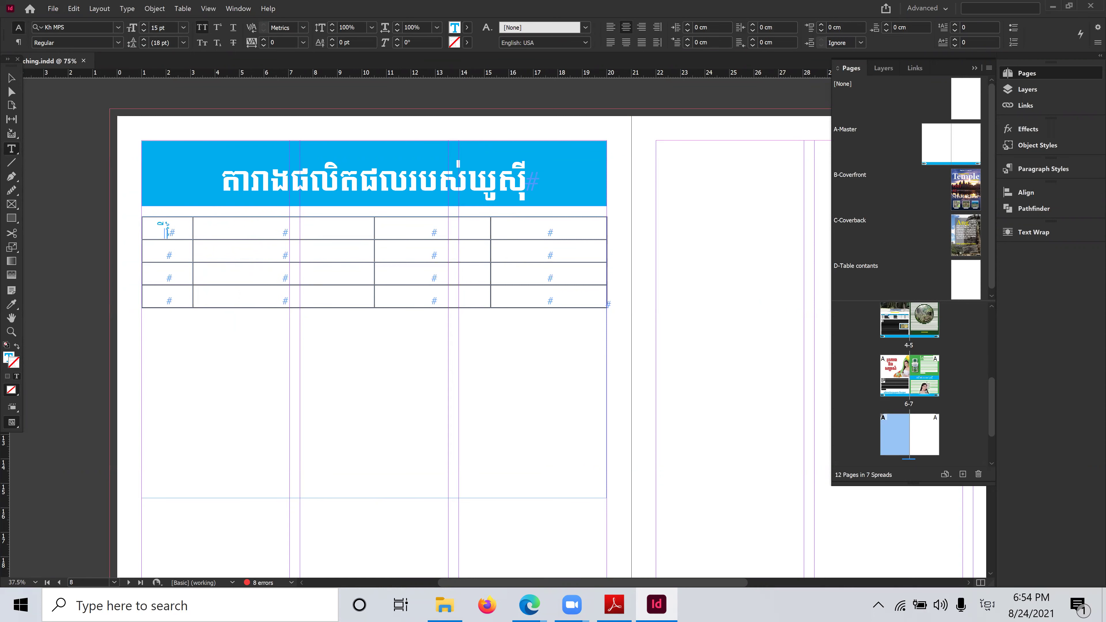
{"action": "type", "text": "ល"}
{"action": "key", "text": "BackSpace"}
{"action": "key", "text": "alt+shift"}
{"action": "type", "text": "ID"}
{"action": "type", "text": "ITEM"}
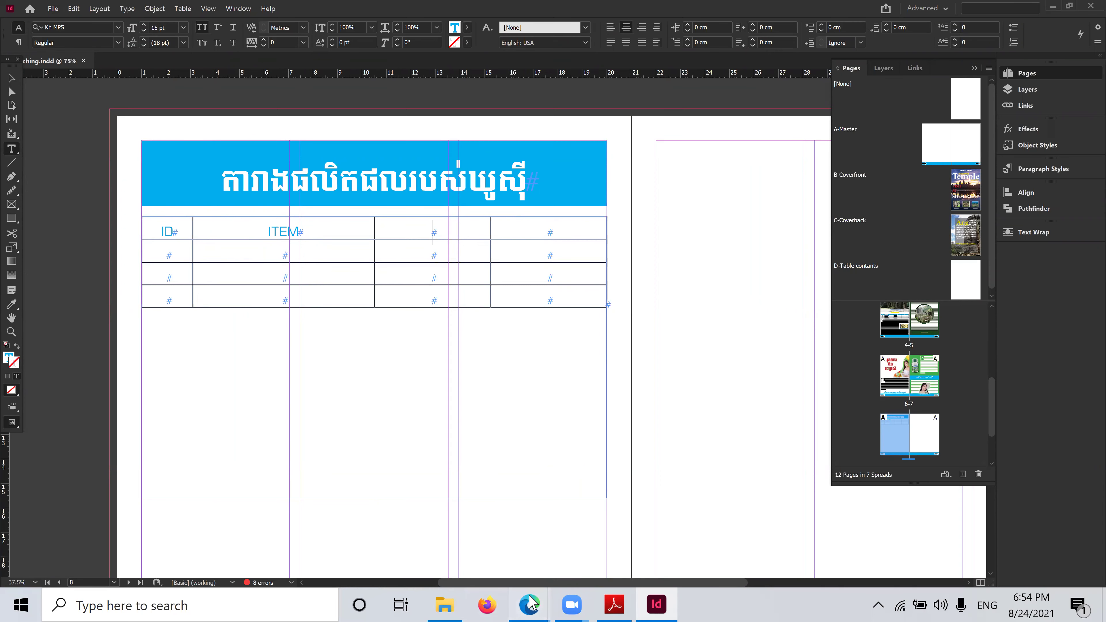
{"action": "mouse_move", "coordinate": [531, 603]}
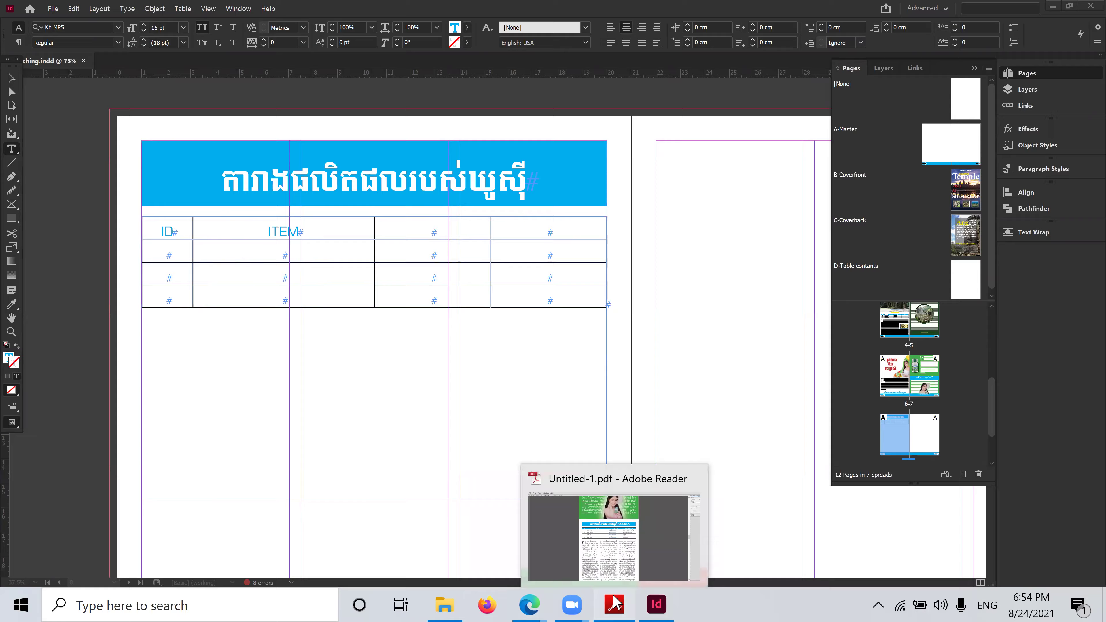
{"action": "left_click", "coordinate": [615, 604]}
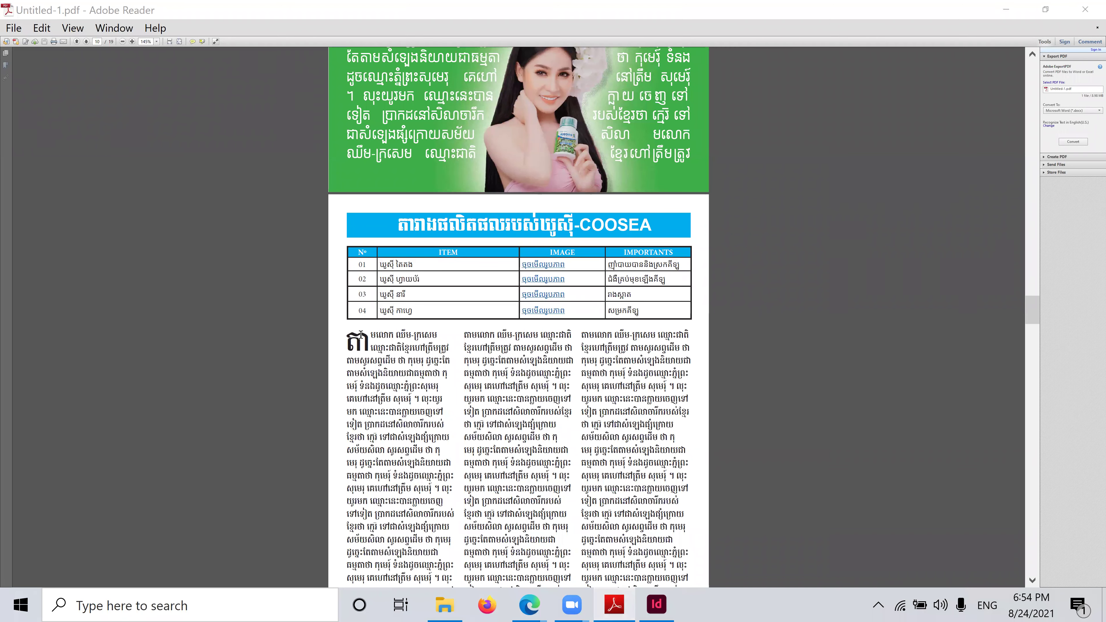
{"action": "key", "text": "alt+Tab"}
{"action": "type", "text": "IMAGE"}
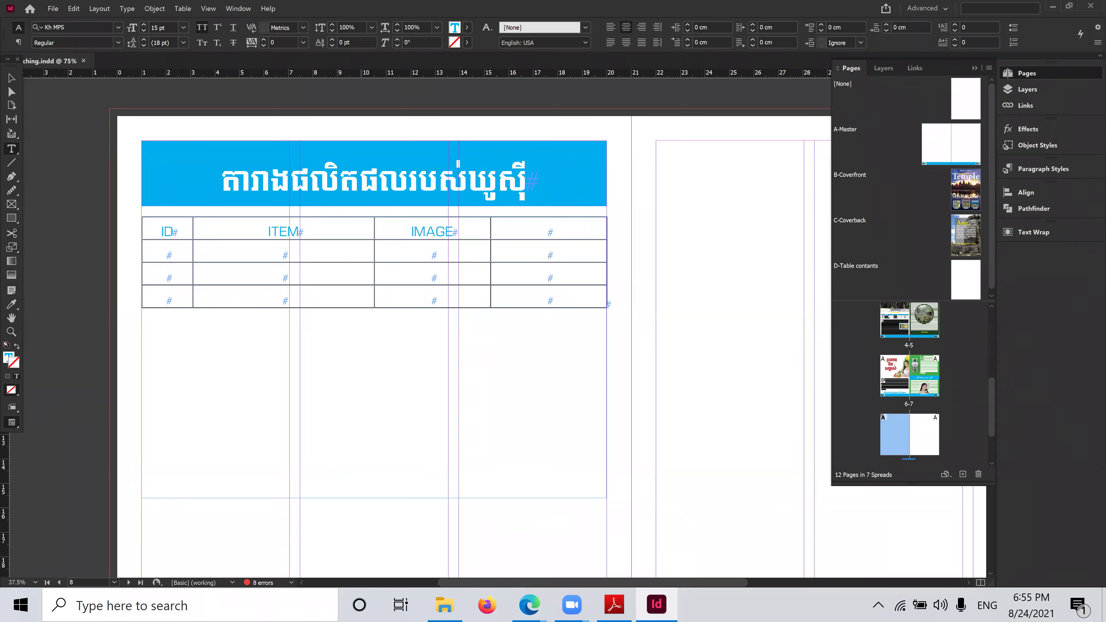
{"action": "type", "text": "IMPORTANTS"}
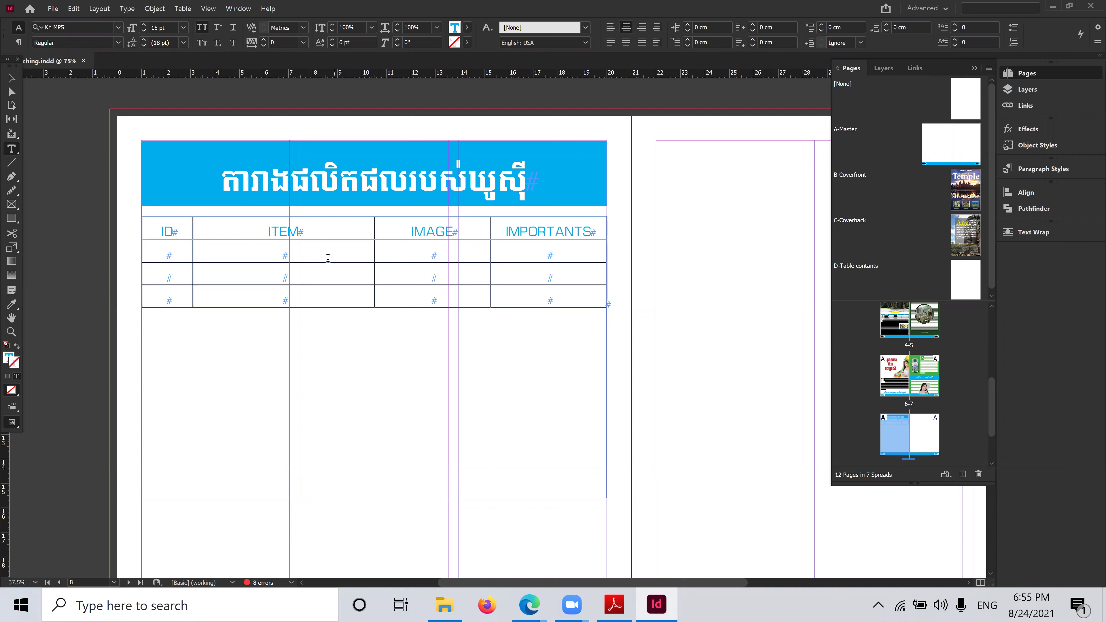
Number the rows below the header 01, 02 and 03 in the ID column
{"action": "left_click", "coordinate": [185, 254]}
{"action": "type", "text": "01"}
{"action": "key", "text": "Down"}
{"action": "type", "text": "02"}
{"action": "key", "text": "Down"}
{"action": "type", "text": "03"}
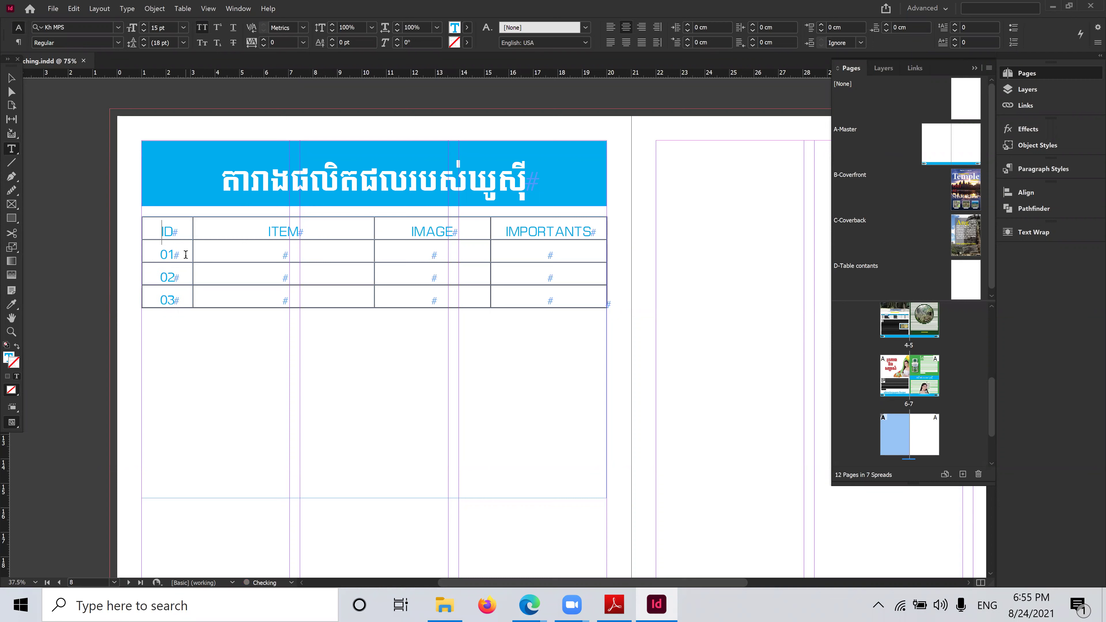
{"action": "type", "text": "04"}
{"action": "key", "text": "ctrl+z"}
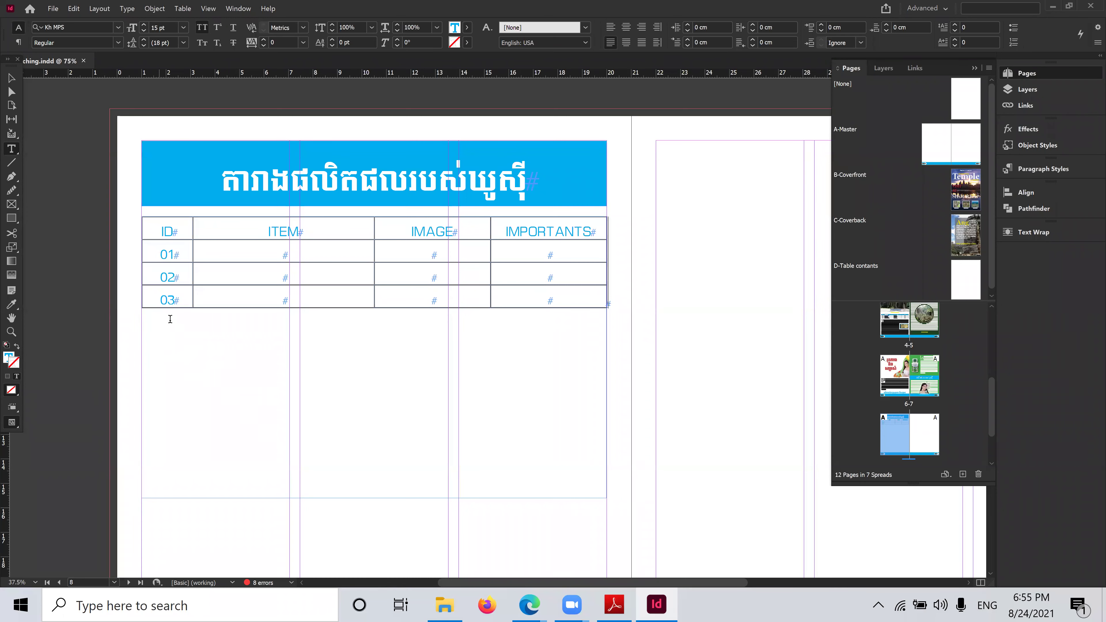
Insert one row below row 03 of the table and number it 04 in the ID column
{"action": "left_click_drag", "start_coordinate": [168, 300], "coordinate": [563, 301]}
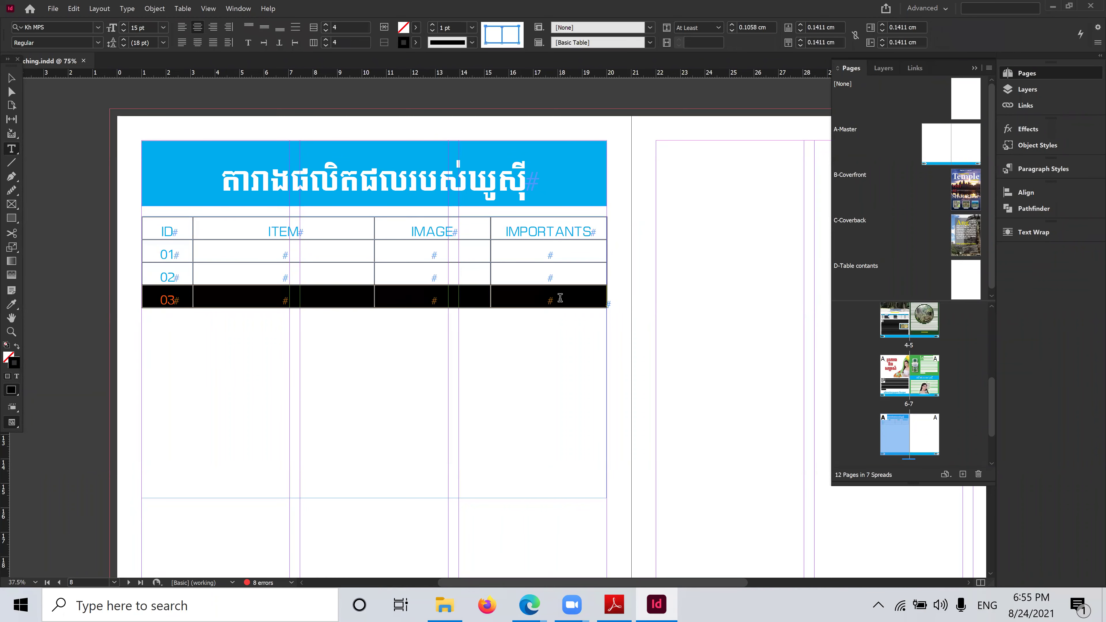
{"action": "right_click", "coordinate": [243, 301]}
{"action": "mouse_move", "coordinate": [294, 340]}
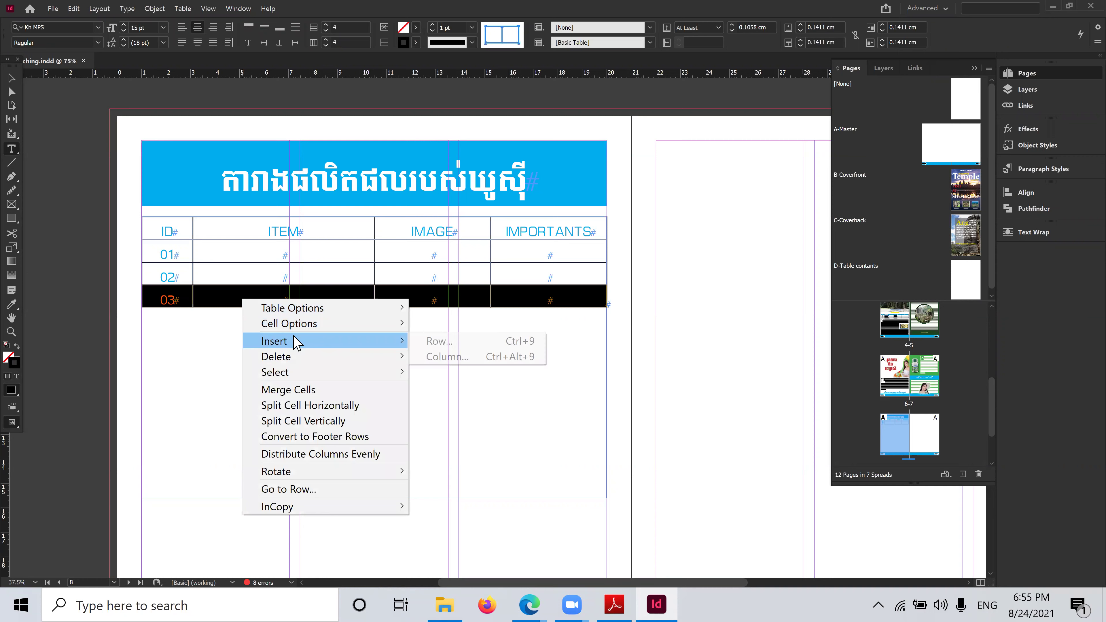
{"action": "left_click", "coordinate": [449, 344]}
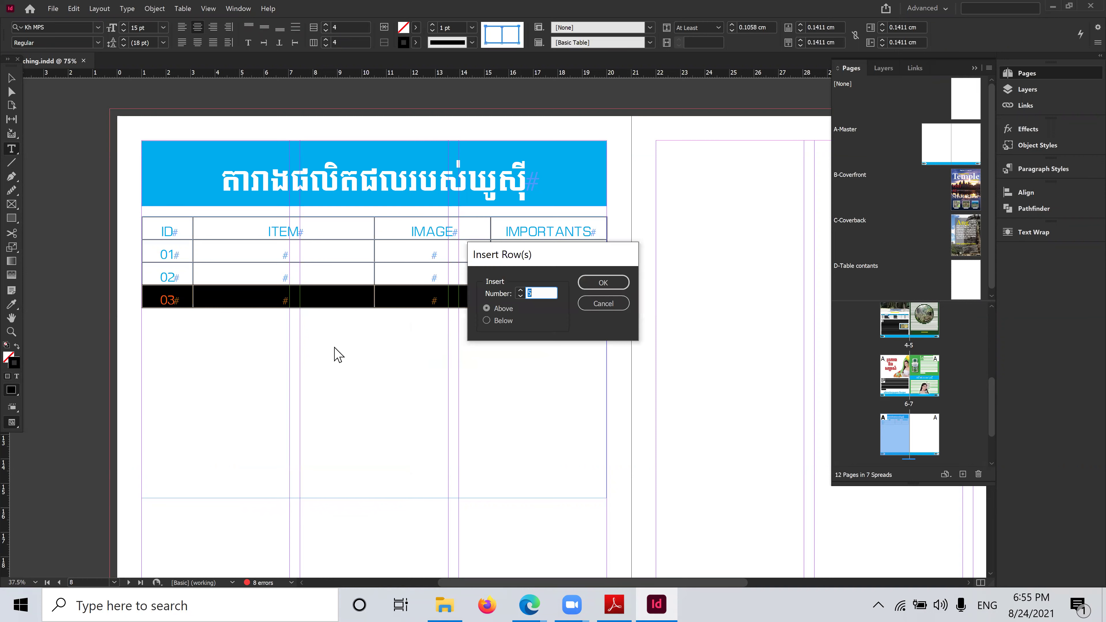
{"action": "type", "text": "1"}
{"action": "left_click", "coordinate": [501, 321]}
{"action": "left_click", "coordinate": [610, 288]}
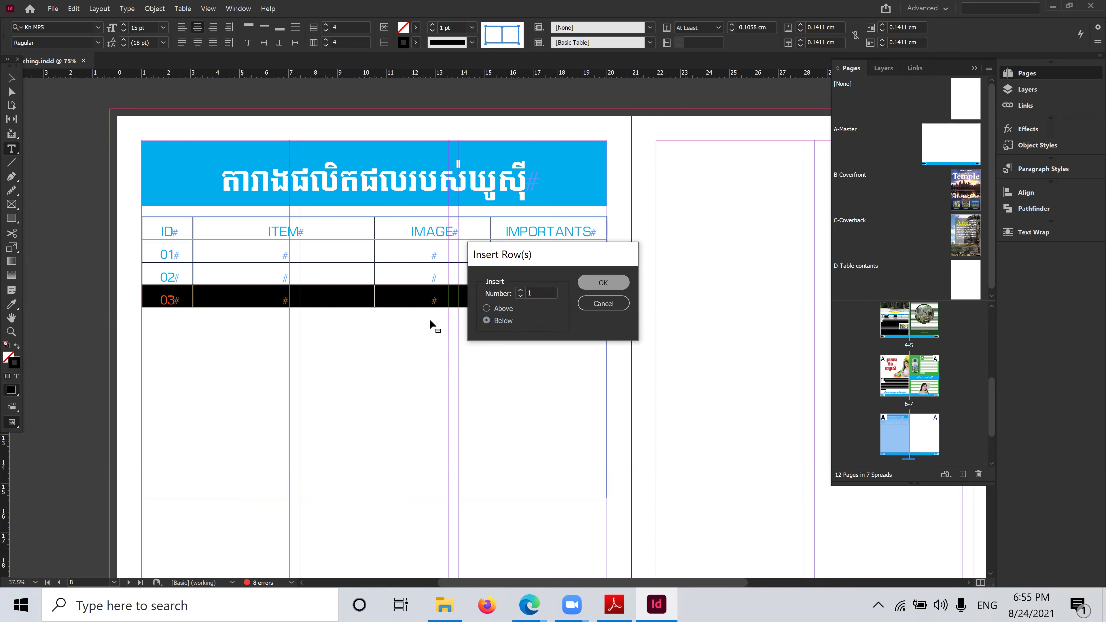
{"action": "left_click", "coordinate": [186, 321]}
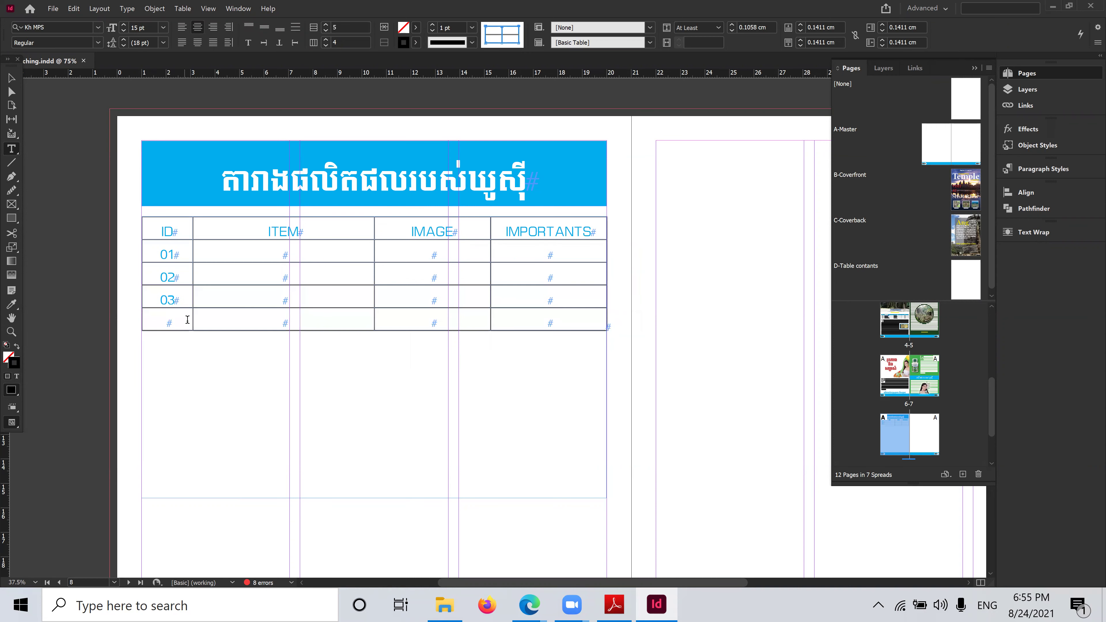
{"action": "type", "text": "04"}
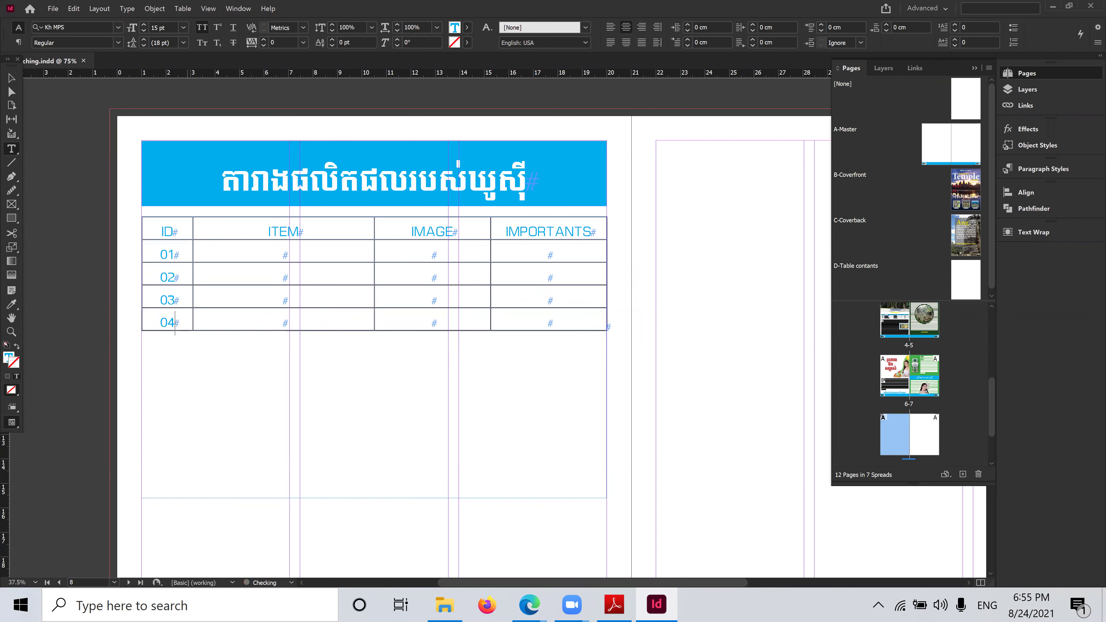
Fill the ITEM column for rows 01 to 04 with COOSEA GRENN, COOSEA WIBURE, COOSEA NEARY and COOSEA COFFEE
{"action": "left_click", "coordinate": [264, 252]}
{"action": "type", "text": "COOSEA"}
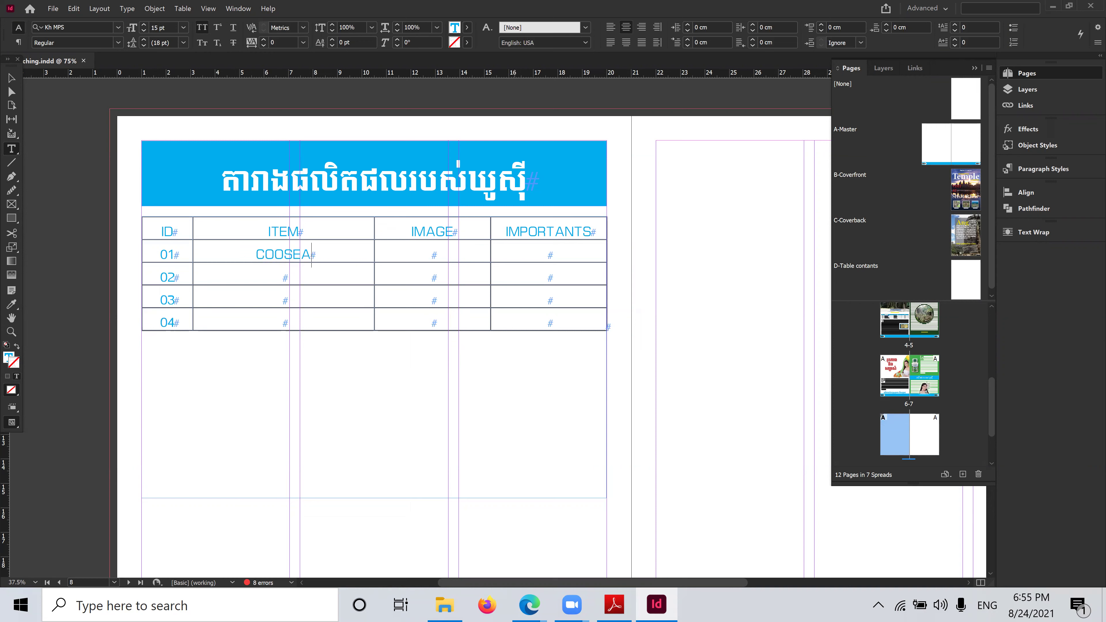
{"action": "type", "text": " GRE"}
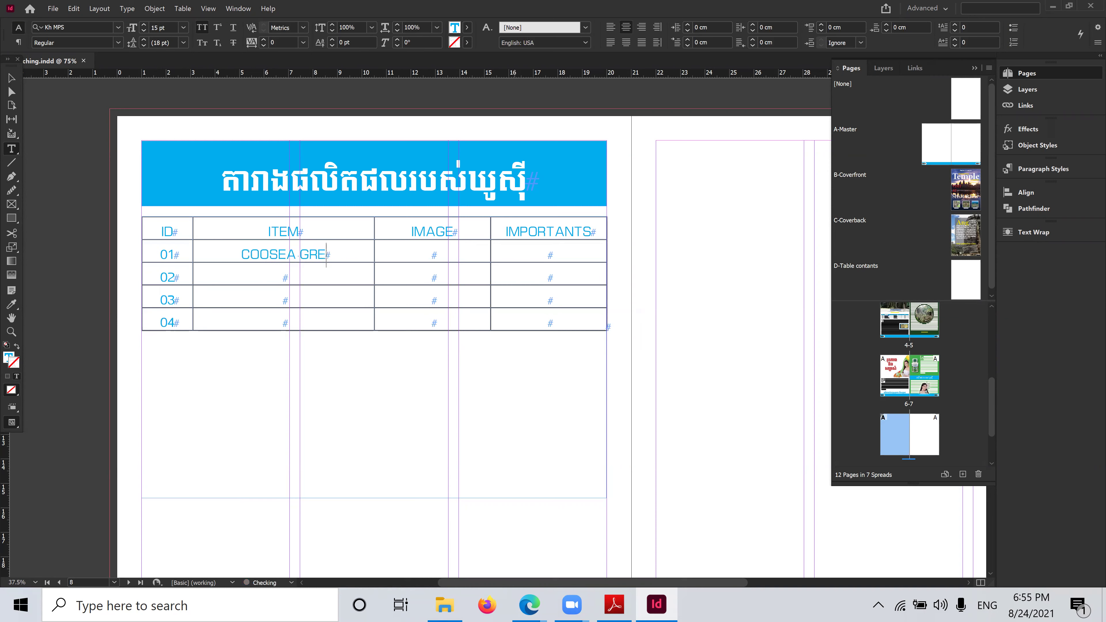
{"action": "type", "text": "NNCOOSEA W"}
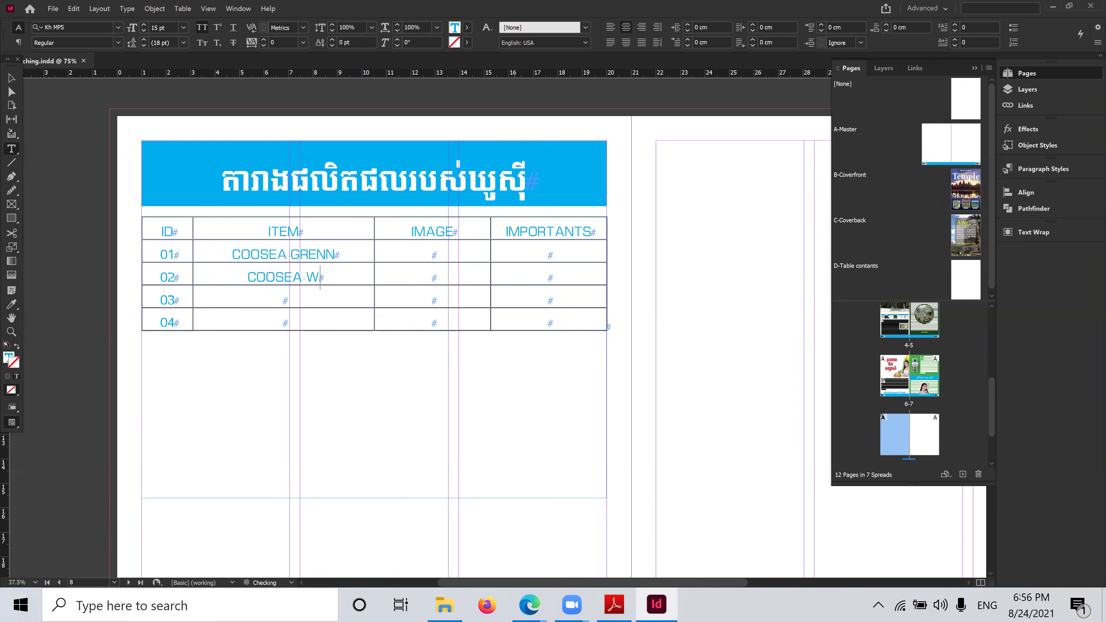
{"action": "type", "text": "IBU"}
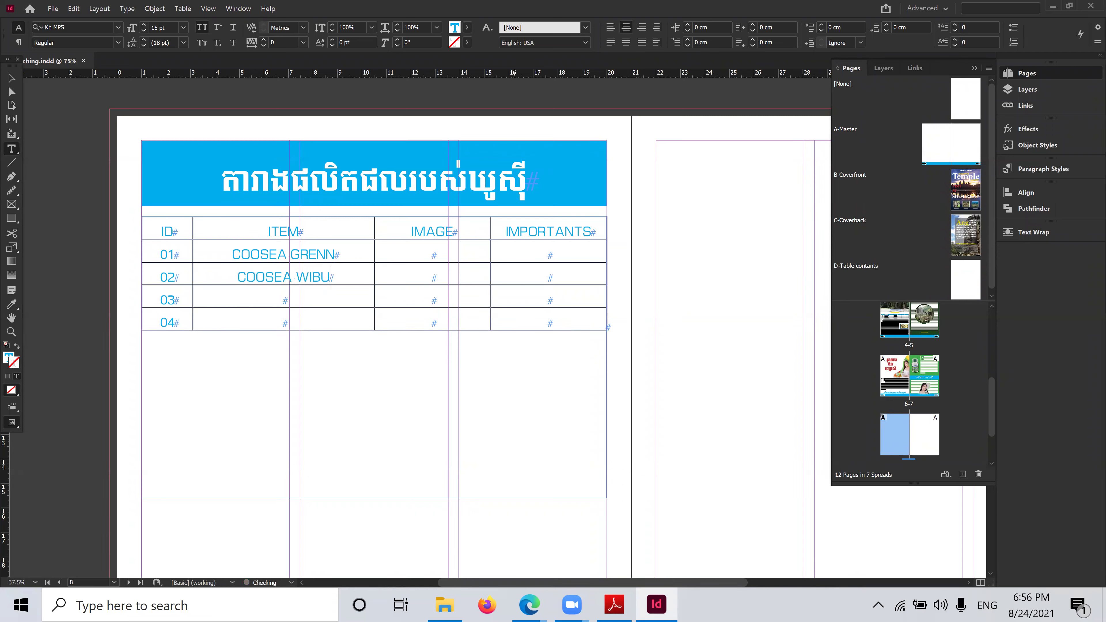
{"action": "type", "text": "RE"}
{"action": "key", "text": "Down"}
{"action": "type", "text": "CO"}
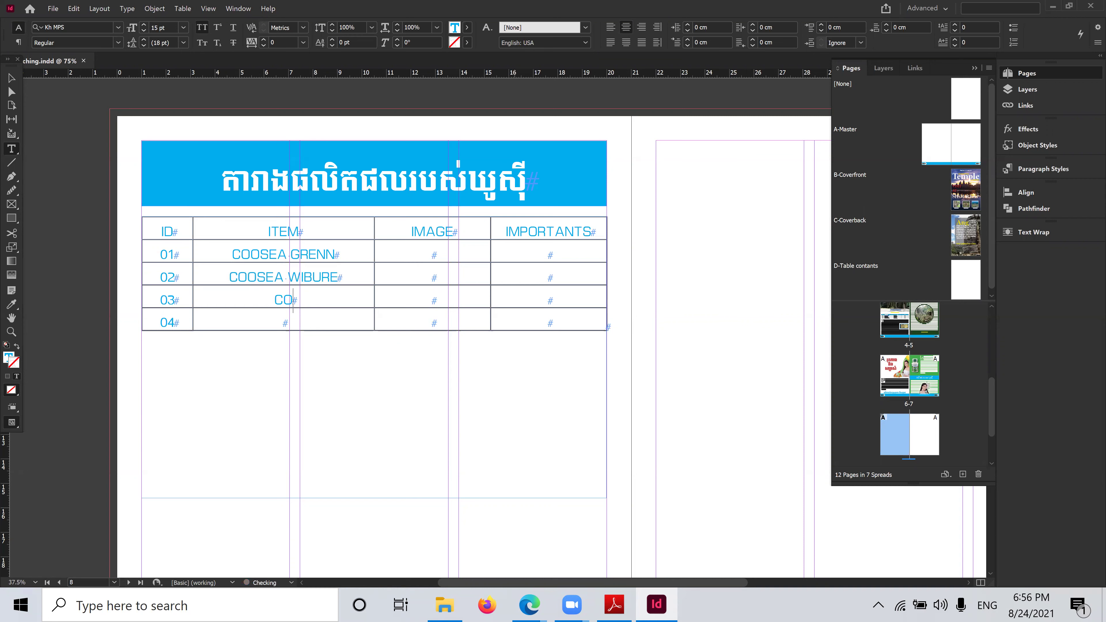
{"action": "type", "text": "OSEA NEARY"}
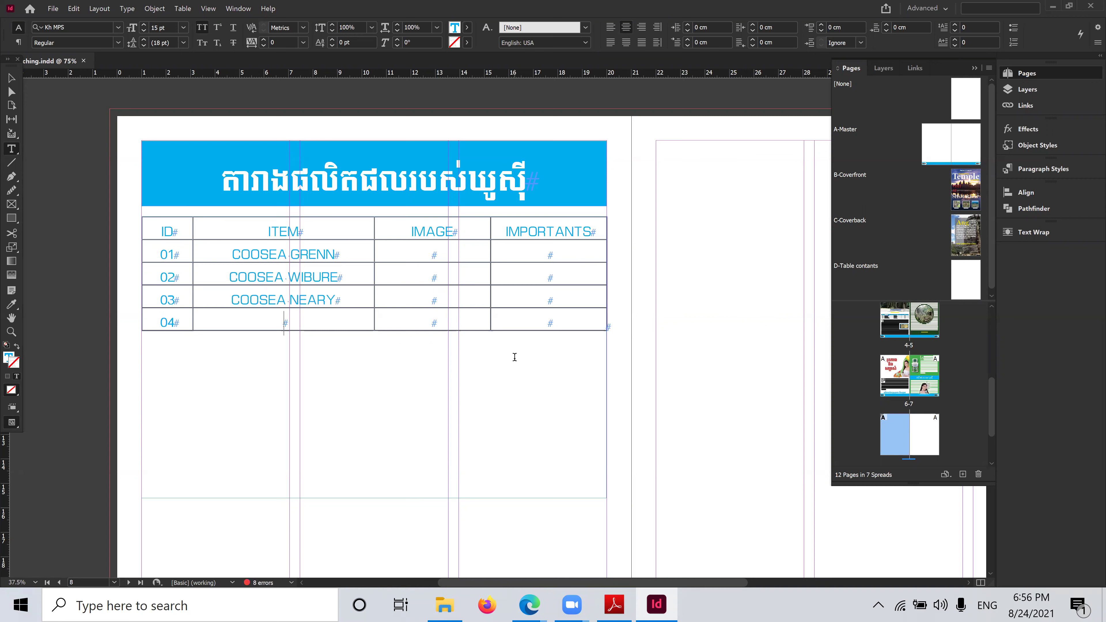
{"action": "key", "text": "Down"}
{"action": "type", "text": "COOSEA COFFEE"}
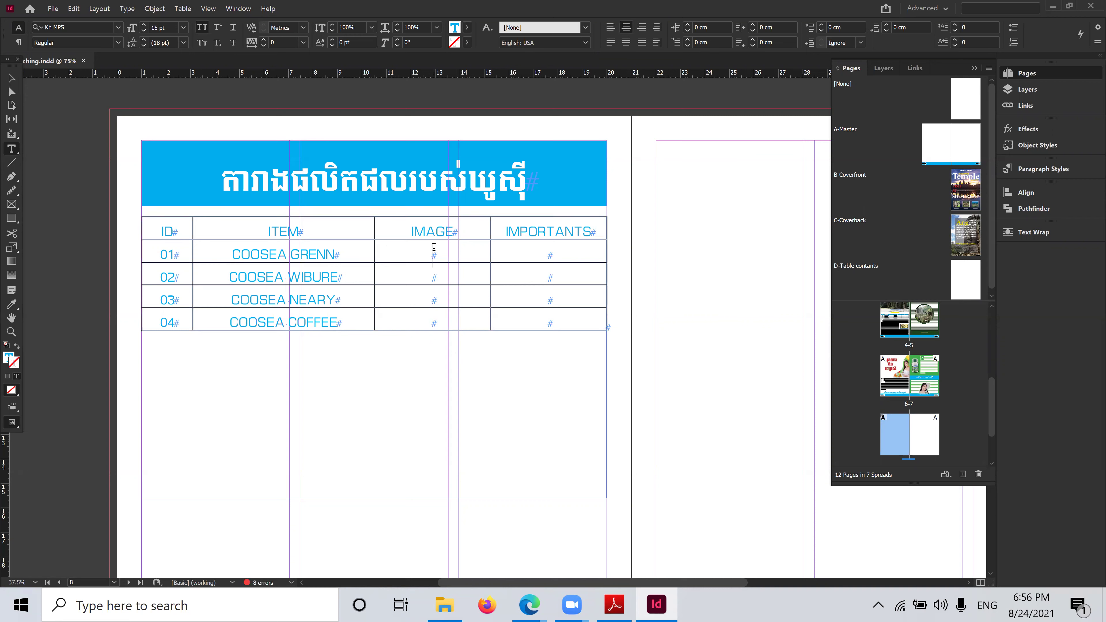
Enter CLICK in the IMAGE column for all four product rows
{"action": "type", "text": "CLI"}
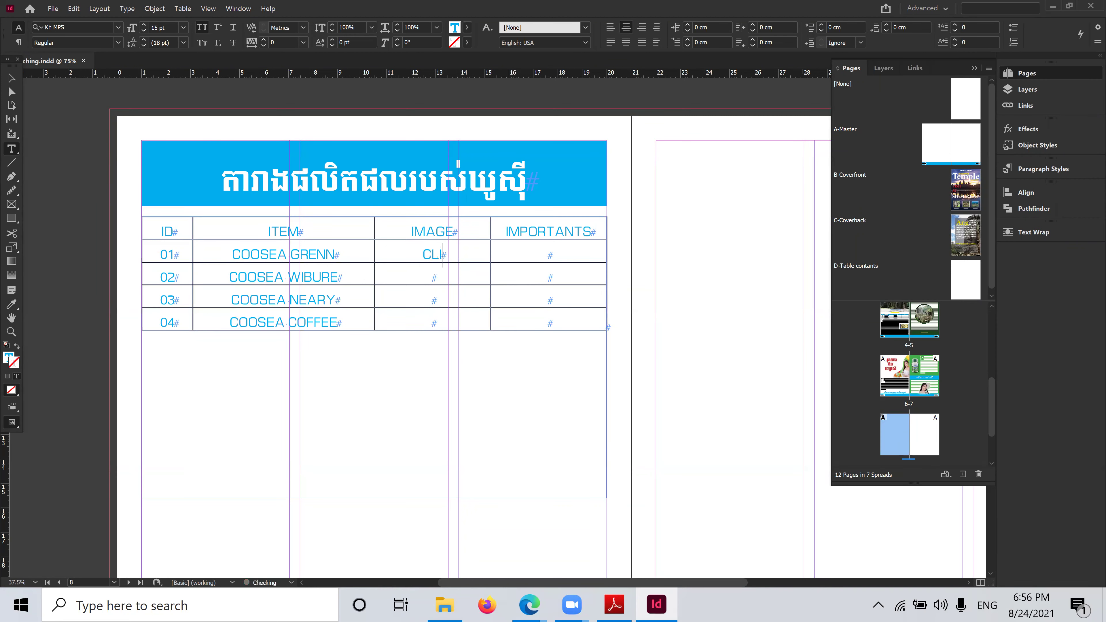
{"action": "type", "text": "CKCLICK"}
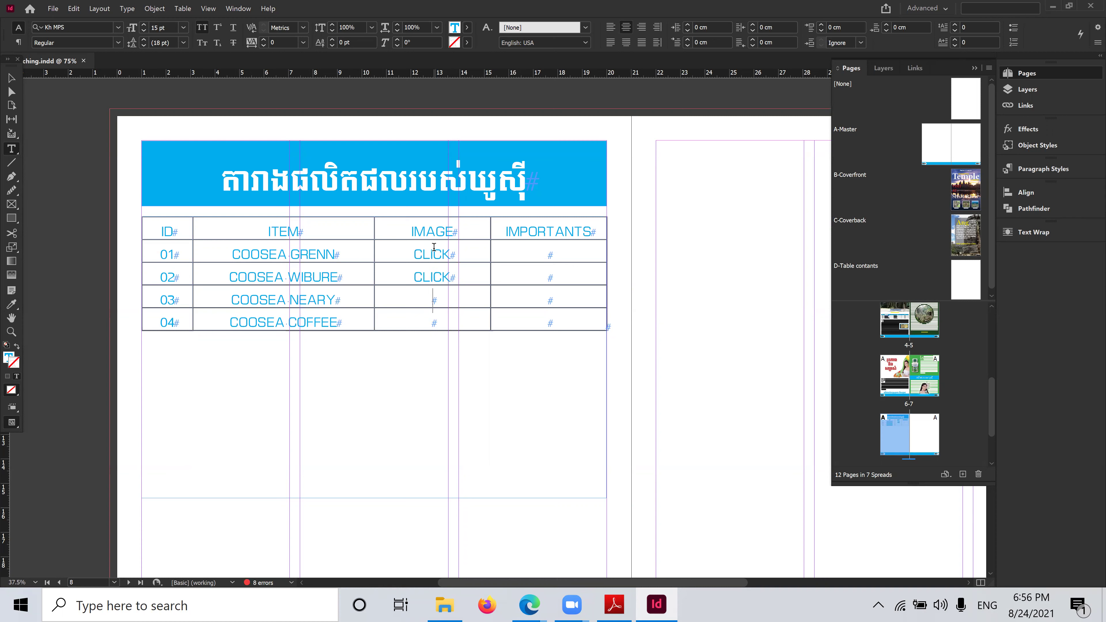
{"action": "type", "text": "CLICK"}
{"action": "key", "text": "Down"}
{"action": "type", "text": "CLICK"}
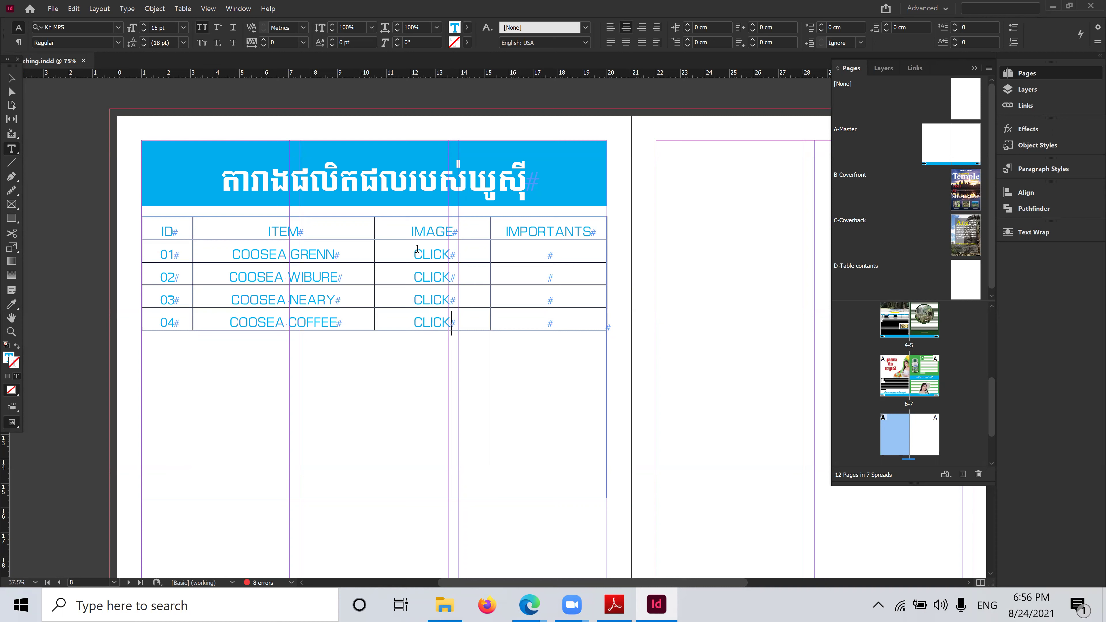
Enter XXXX in the IMPORTANTS column for rows 01 and 02
{"action": "left_click", "coordinate": [574, 254]}
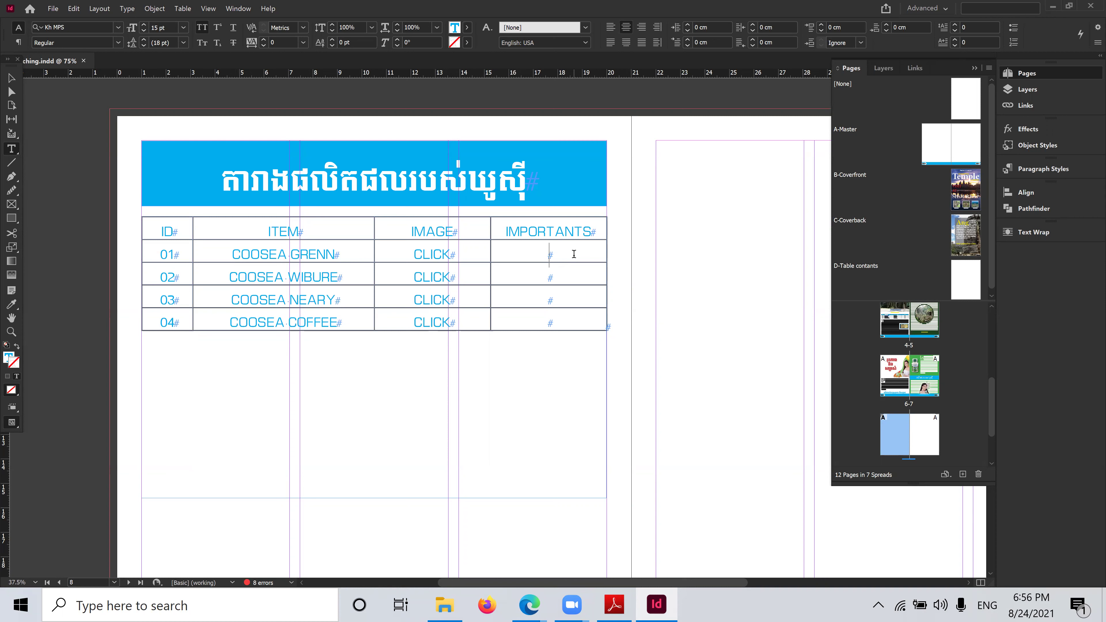
{"action": "type", "text": "XXXX"}
{"action": "key", "text": "Down"}
{"action": "type", "text": "XXXX"}
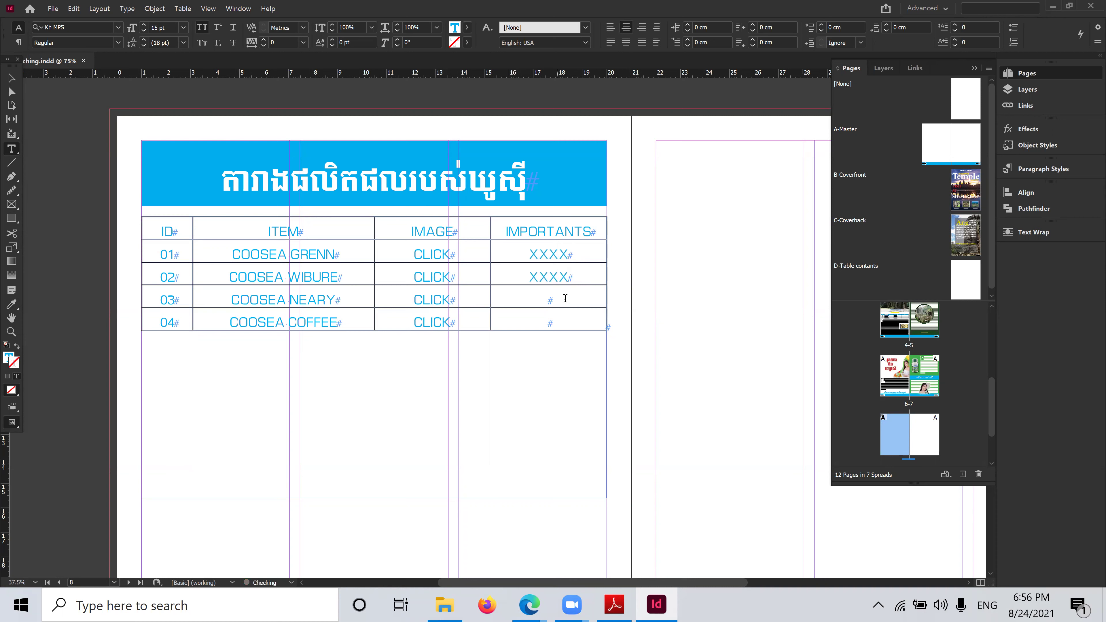
{"action": "key", "text": "ctrl+shift+j"}
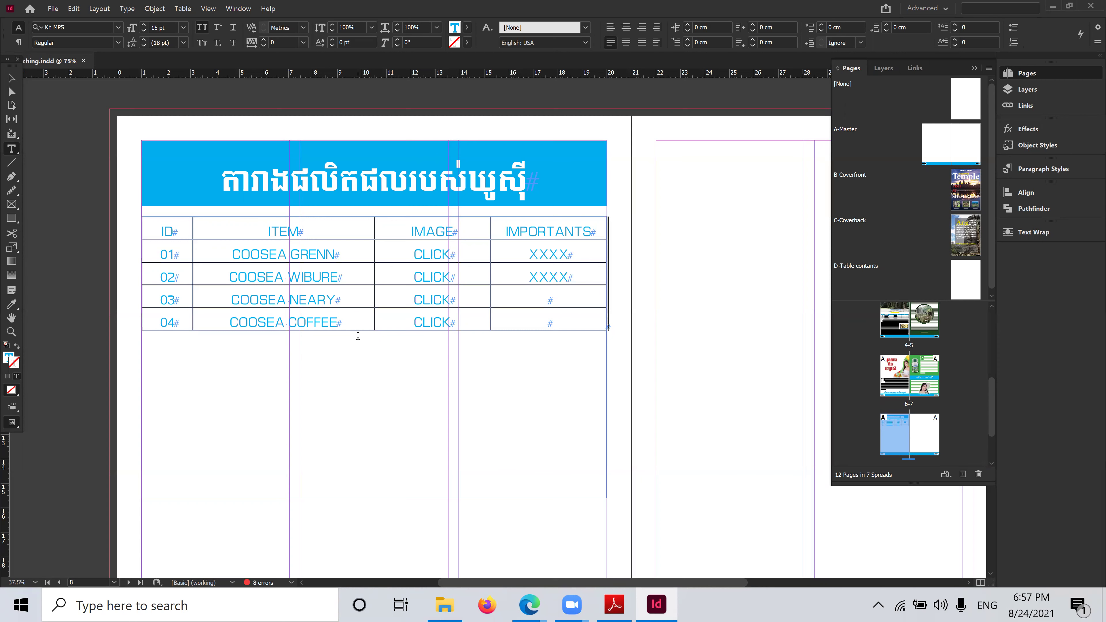
Select the table's whole heading row, from ID to IMPORTANTS, and display the Cell Styles list
{"action": "left_click_drag", "start_coordinate": [159, 228], "coordinate": [561, 235]}
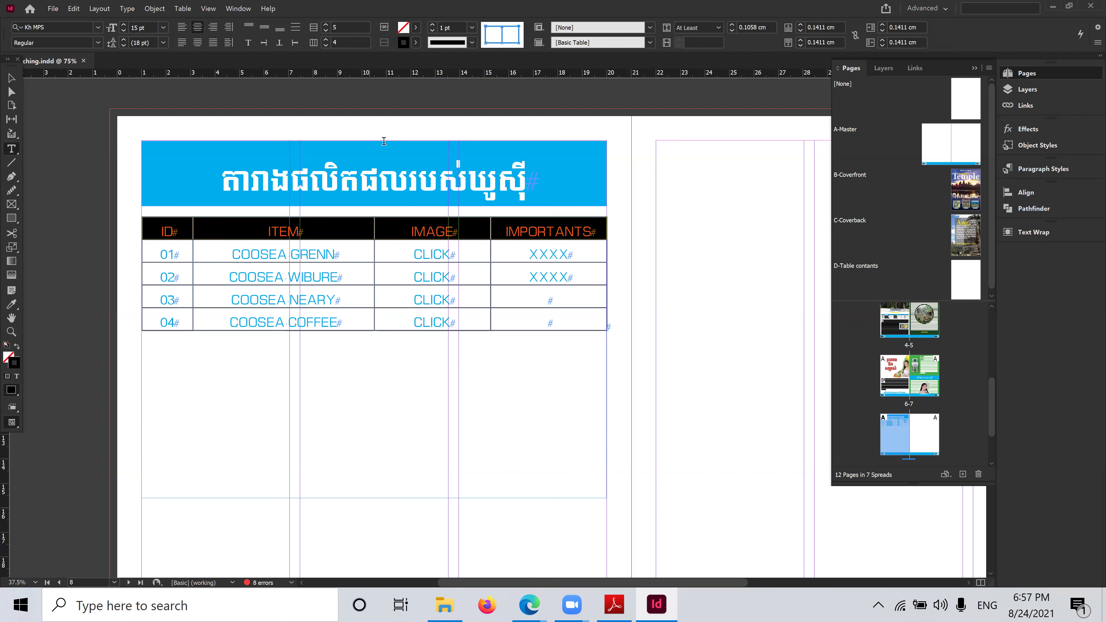
{"action": "left_click", "coordinate": [434, 275]}
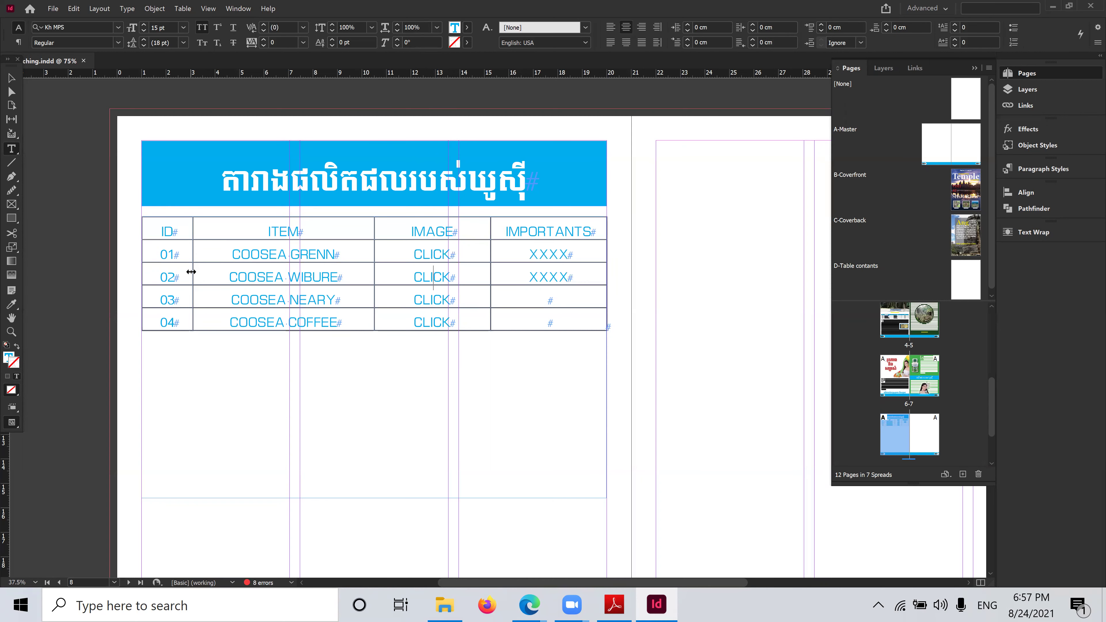
{"action": "left_click_drag", "start_coordinate": [151, 231], "coordinate": [566, 233]}
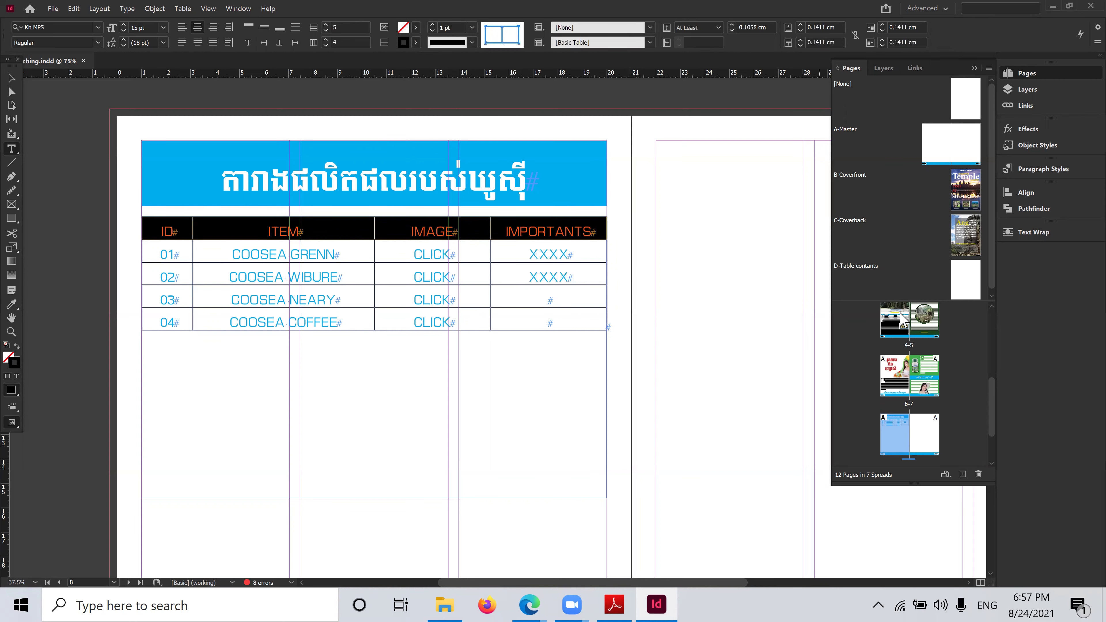
{"action": "left_click", "coordinate": [1050, 170]}
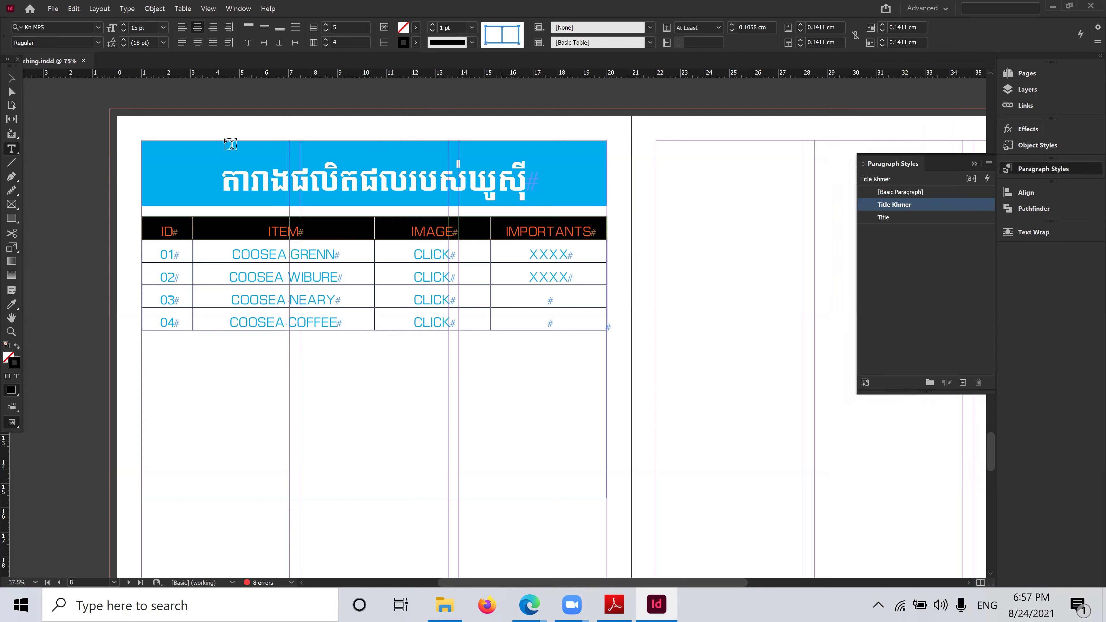
{"action": "left_click", "coordinate": [238, 8]}
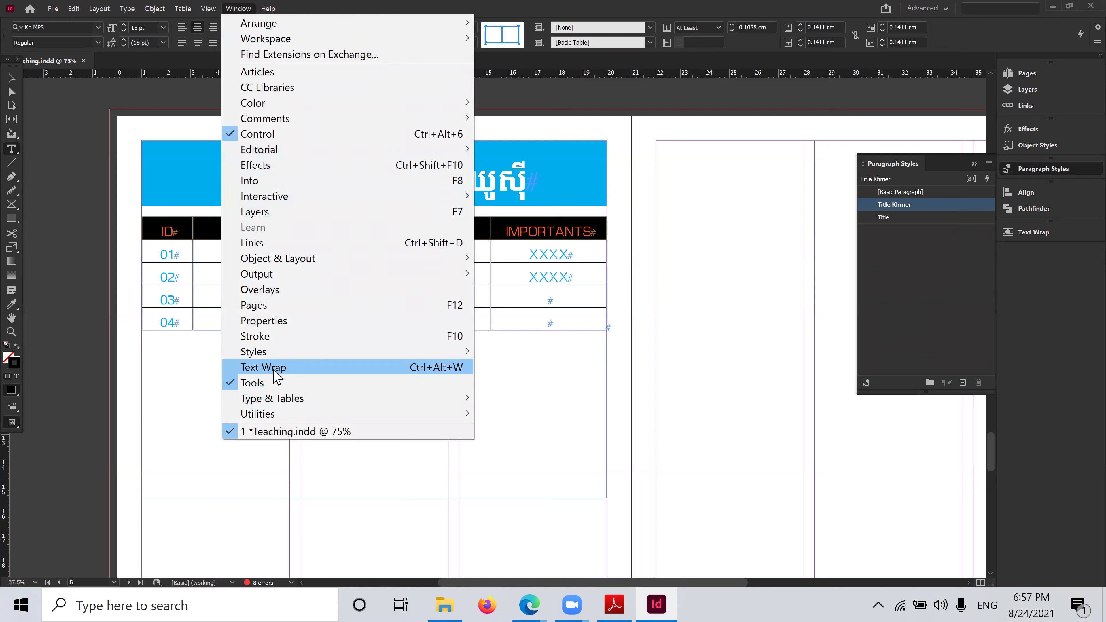
{"action": "mouse_move", "coordinate": [271, 351]}
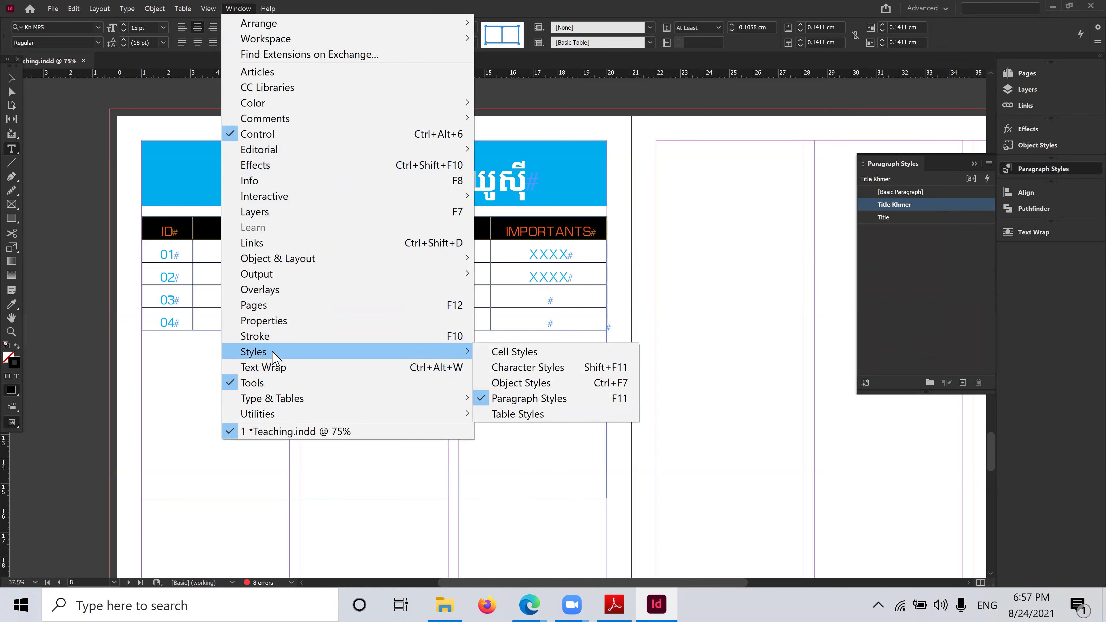
{"action": "left_click", "coordinate": [554, 355]}
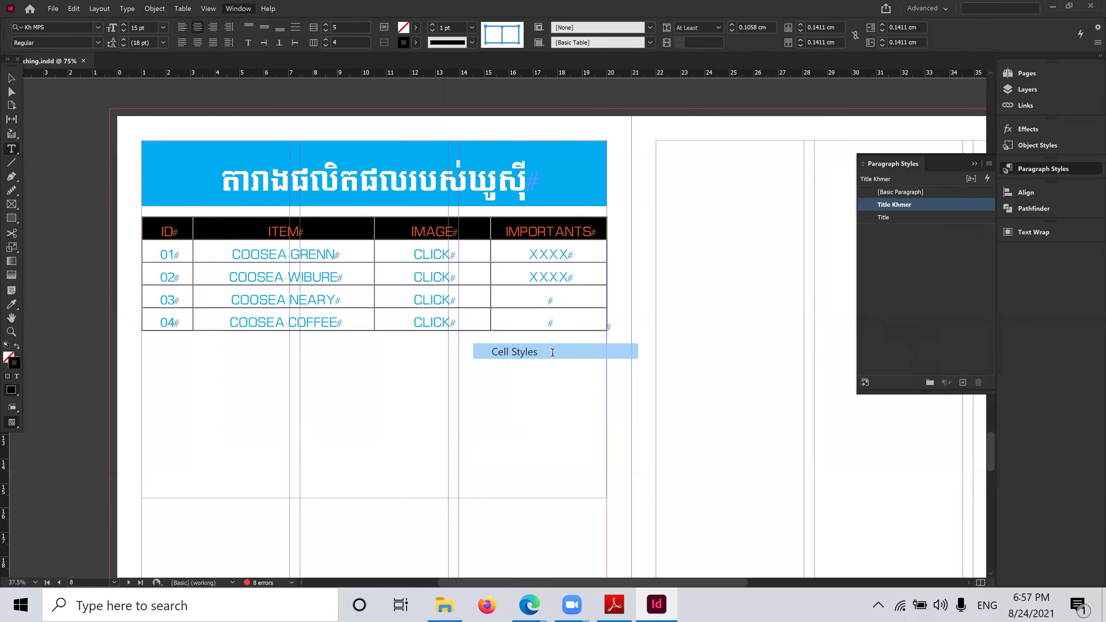
Reorder Paragraph Styles below Text Wrap and collapse it, and place the Cell Styles list over the facing page, making it taller
{"action": "left_click_drag", "start_coordinate": [705, 127], "coordinate": [760, 216]}
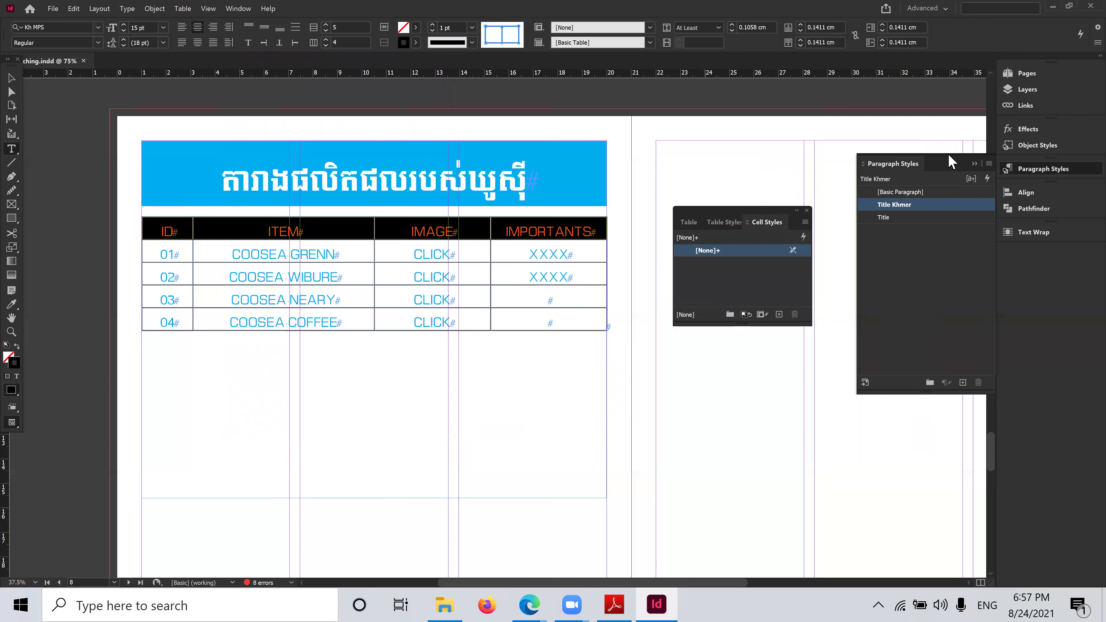
{"action": "left_click_drag", "start_coordinate": [1042, 299], "coordinate": [1045, 235]}
{"action": "left_click_drag", "start_coordinate": [944, 229], "coordinate": [1068, 240]}
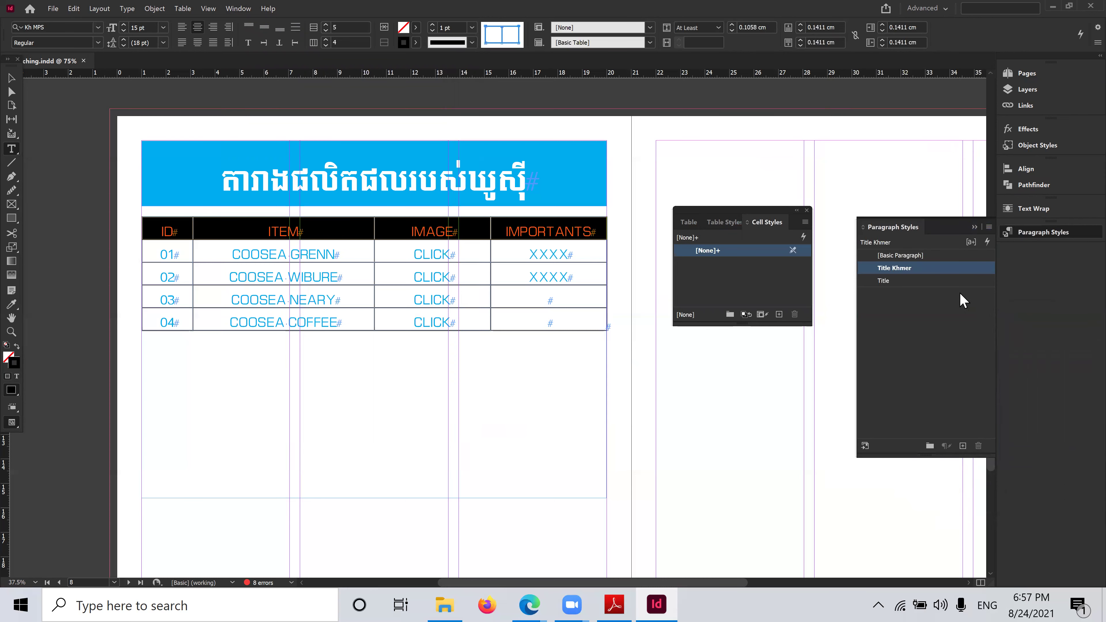
{"action": "left_click", "coordinate": [975, 227]}
{"action": "left_click_drag", "start_coordinate": [745, 209], "coordinate": [896, 138]}
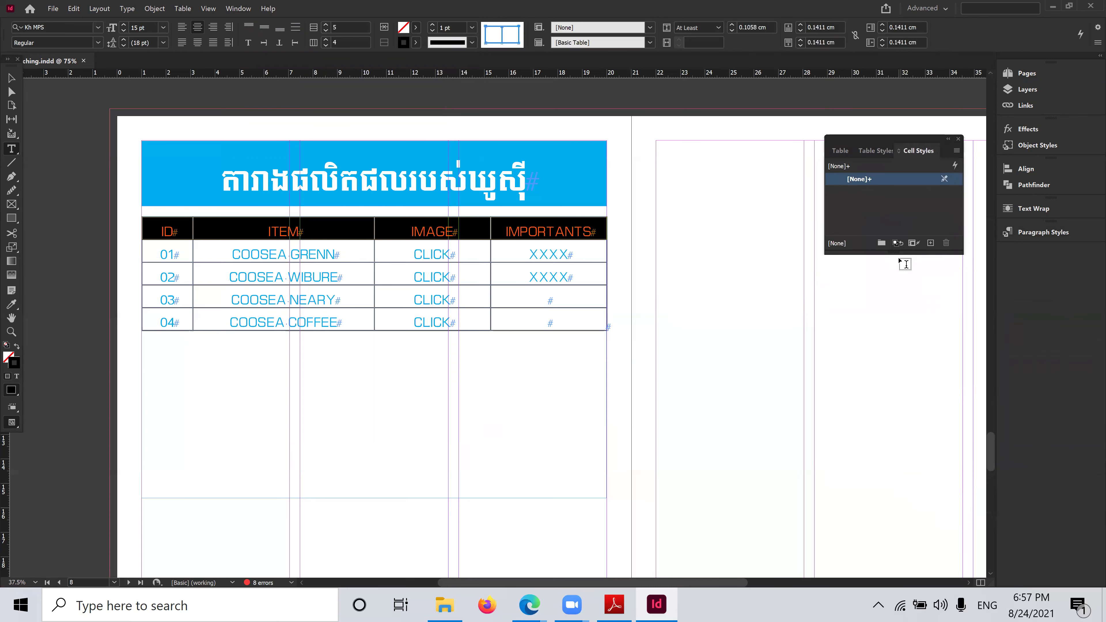
{"action": "left_click_drag", "start_coordinate": [892, 253], "coordinate": [954, 471]}
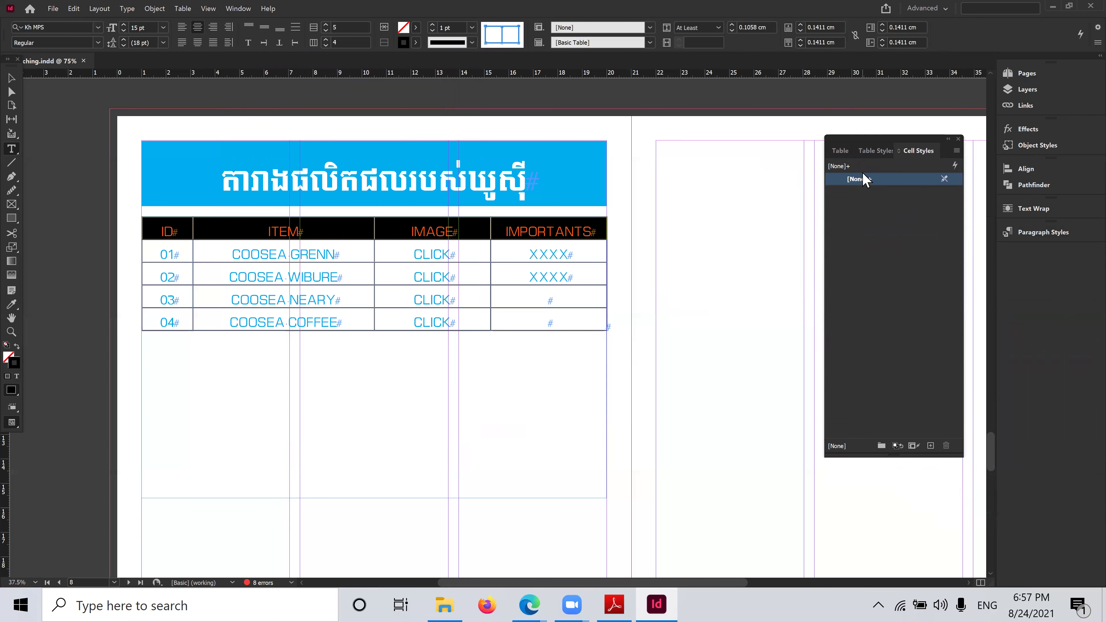
Create a cell style, apply it to the selected heading row, and name it Header tbl
{"action": "left_click", "coordinate": [931, 446]}
{"action": "left_click", "coordinate": [907, 191]}
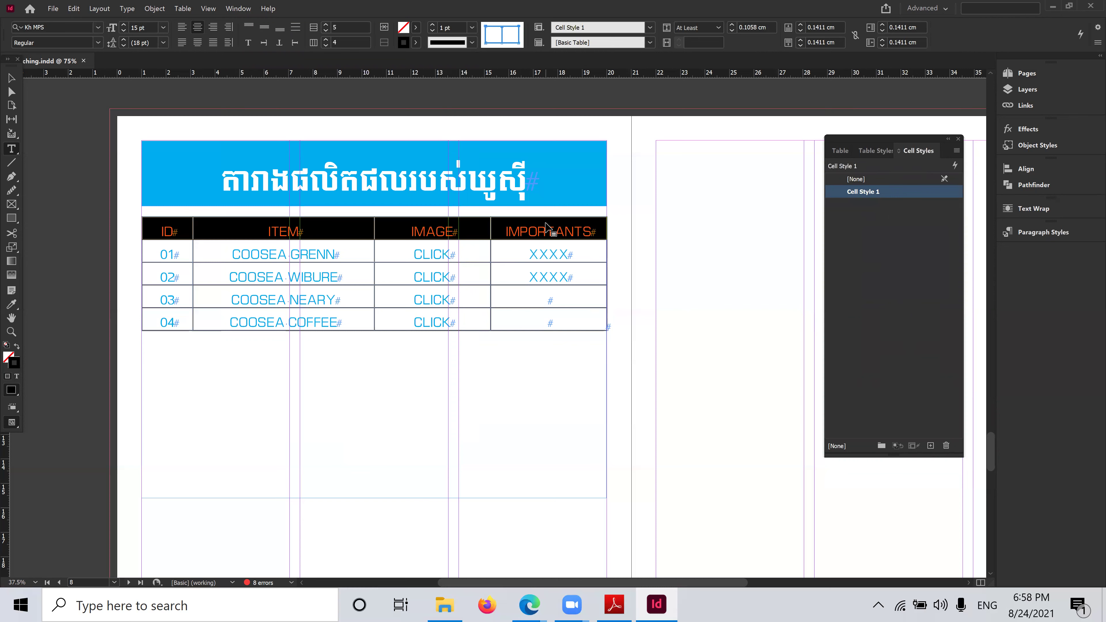
{"action": "double_click", "coordinate": [927, 193]}
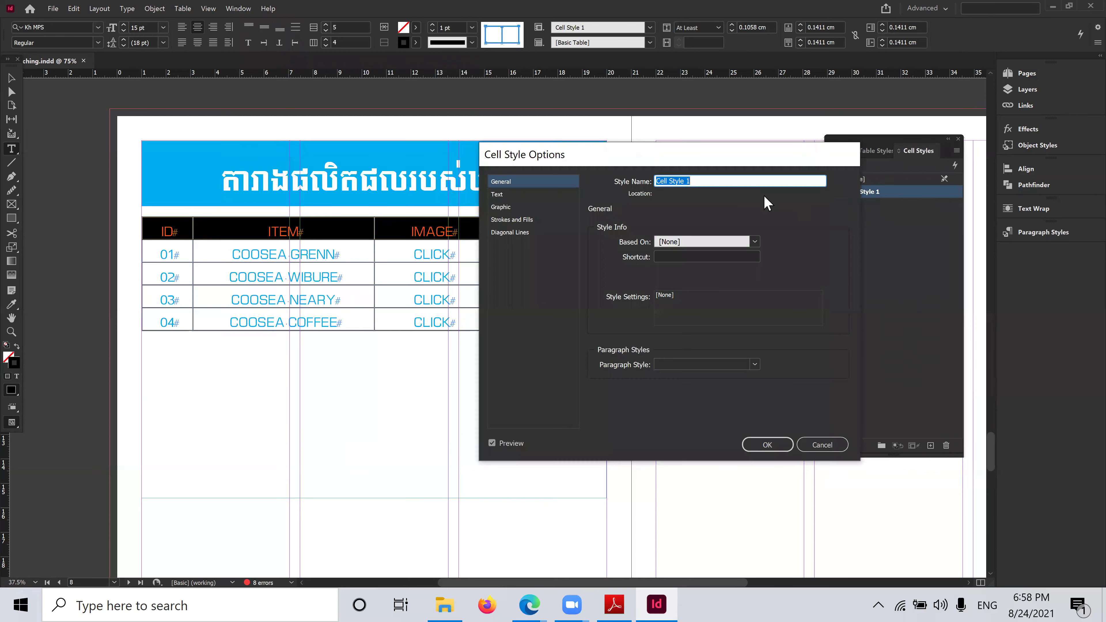
{"action": "left_click", "coordinate": [739, 182]}
Try unlinked graphic cell insets of 4 cm at the top and 1 cm on the other sides for Header tbl
{"action": "left_click", "coordinate": [499, 195]}
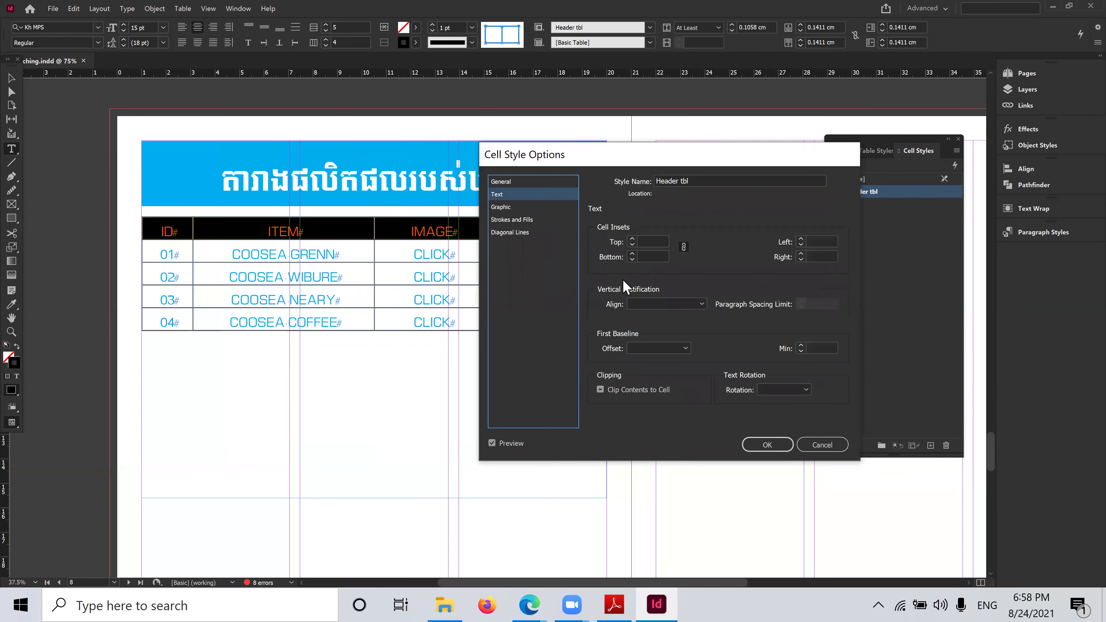
{"action": "left_click", "coordinate": [501, 182]}
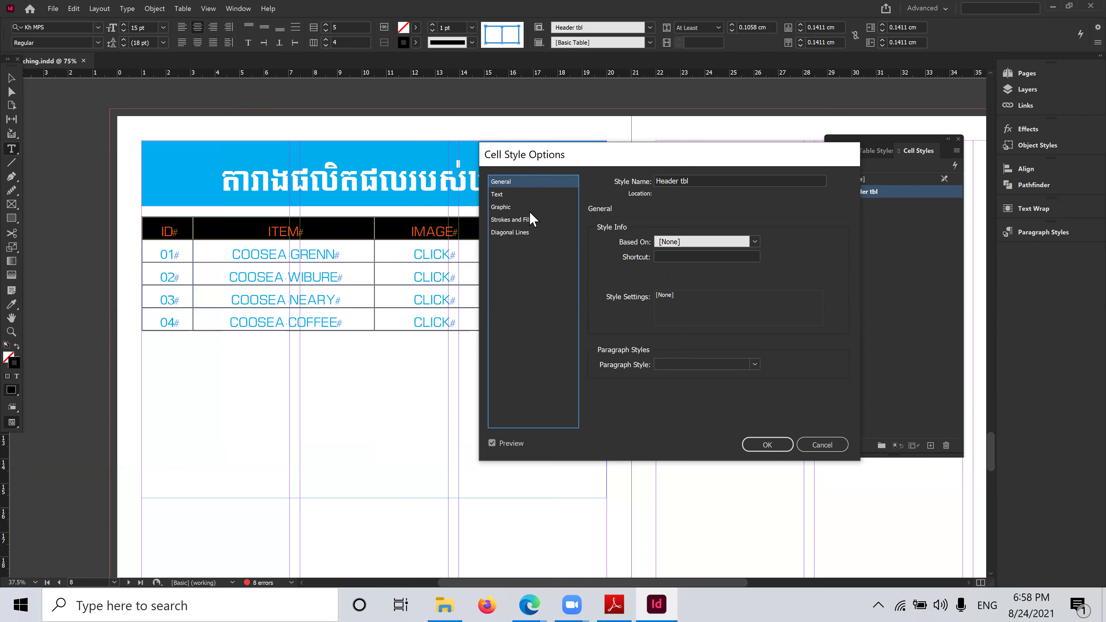
{"action": "left_click", "coordinate": [502, 195]}
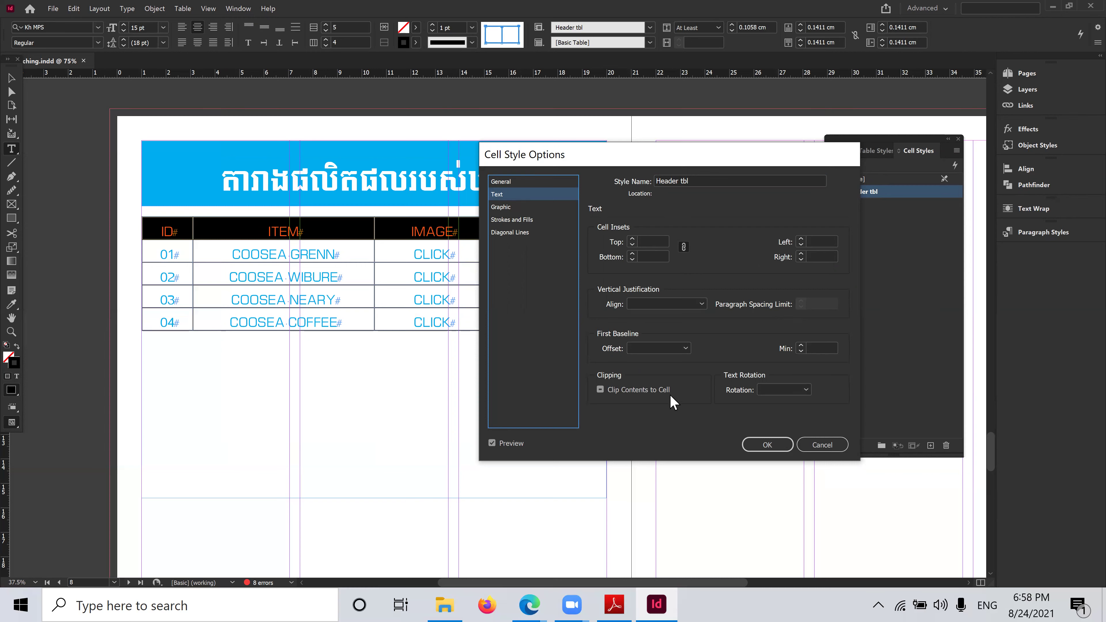
{"action": "left_click", "coordinate": [503, 205]}
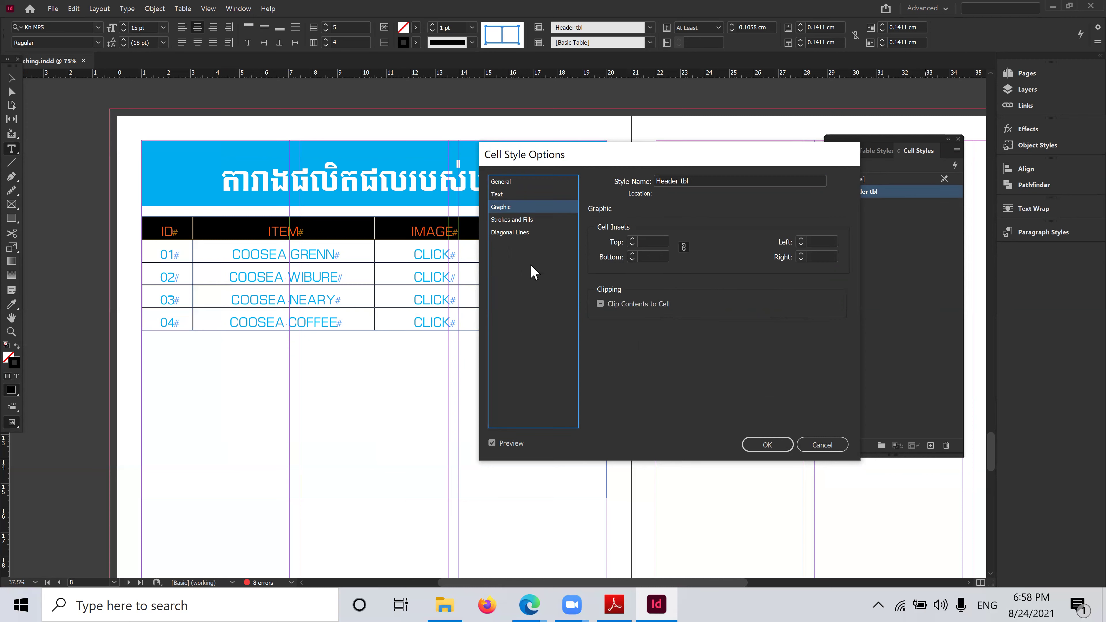
{"action": "left_click", "coordinate": [633, 240]}
{"action": "left_click", "coordinate": [683, 247]}
{"action": "left_click", "coordinate": [632, 239]}
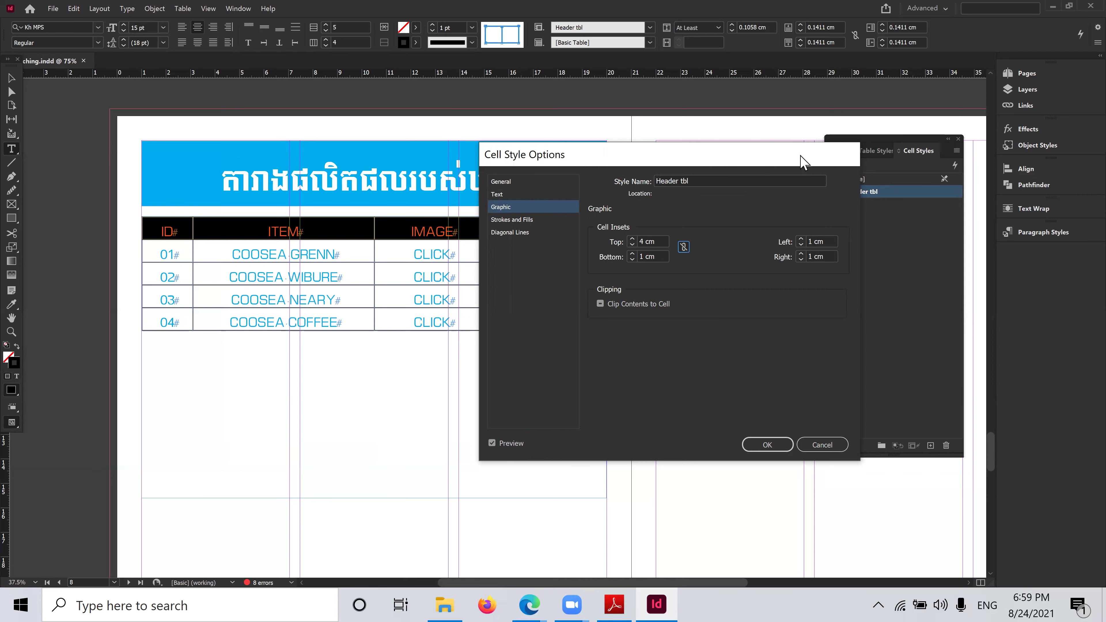
Relink the graphic cell insets of Header tbl and set them to 0, keeping the table in view beside the dialog
{"action": "left_click_drag", "start_coordinate": [740, 156], "coordinate": [874, 160]}
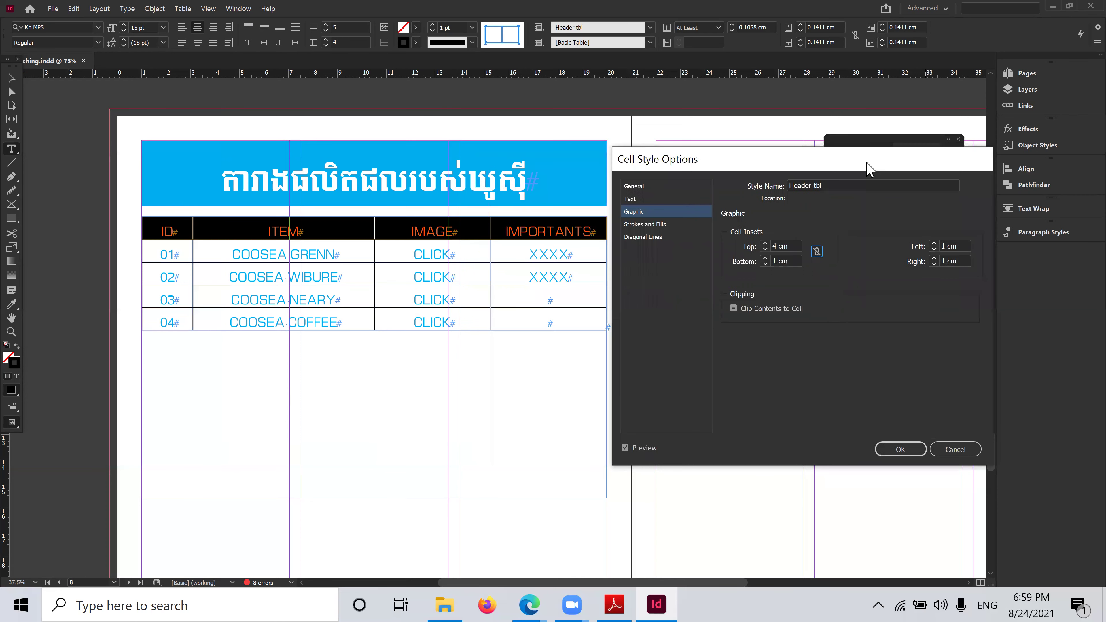
{"action": "left_click", "coordinate": [935, 248]}
{"action": "left_click", "coordinate": [816, 251]}
{"action": "double_click", "coordinate": [784, 261]}
{"action": "type", "text": "0"}
{"action": "key", "text": "Tab"}
Give Header tbl a C=100 M=0 Y=0 K=0 cell fill and a [Paper] cell stroke, and save the style
{"action": "left_click", "coordinate": [649, 227]}
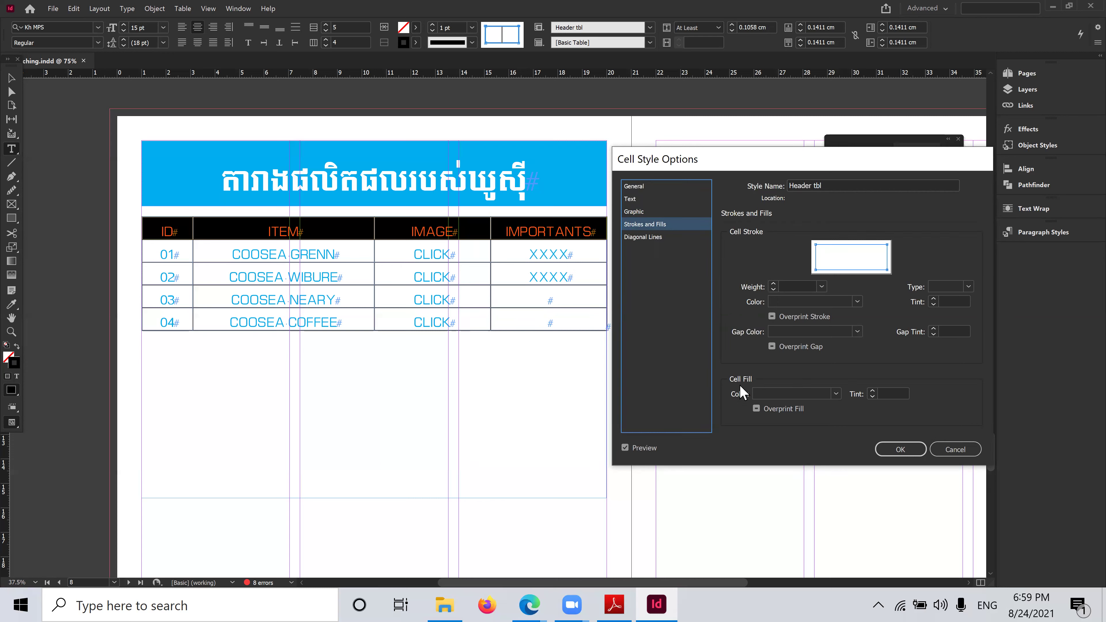
{"action": "left_click", "coordinate": [836, 394]}
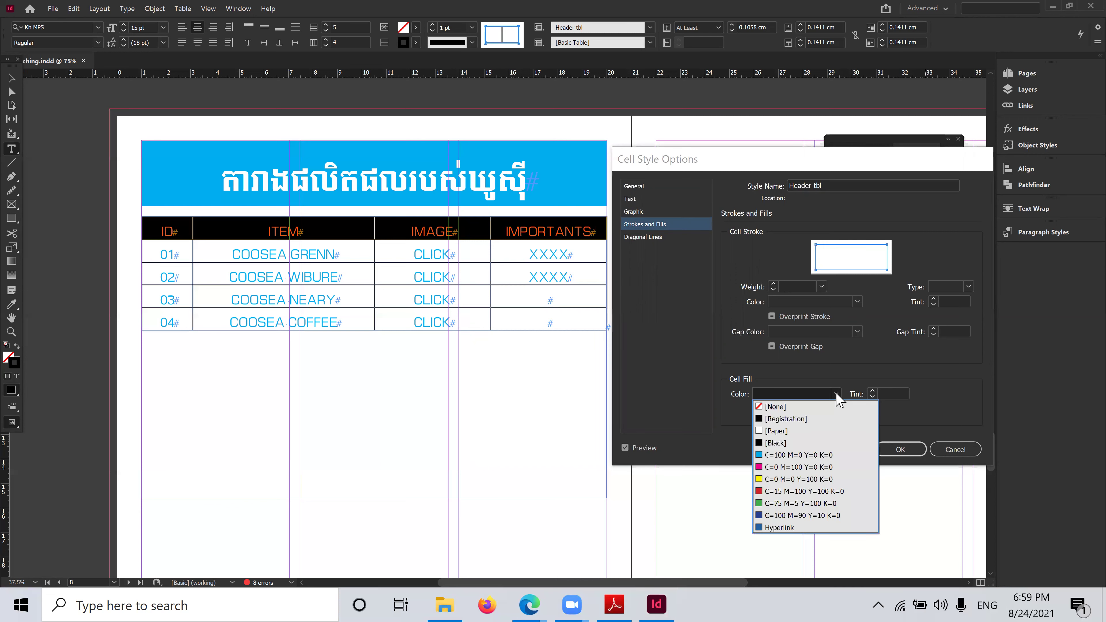
{"action": "left_click", "coordinate": [780, 455]}
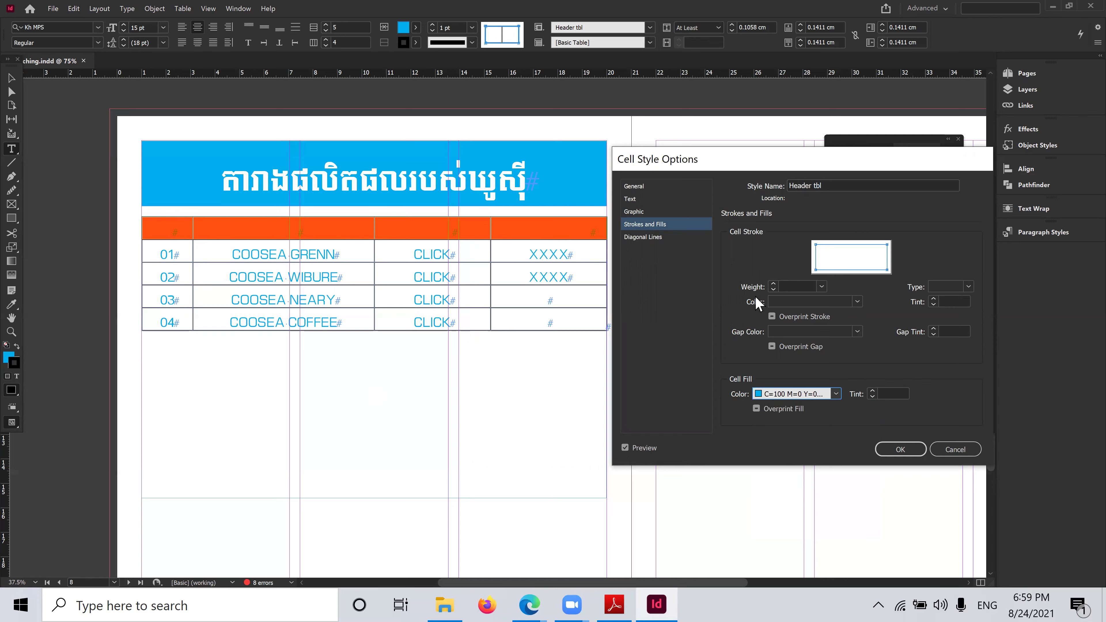
{"action": "left_click", "coordinate": [858, 302]}
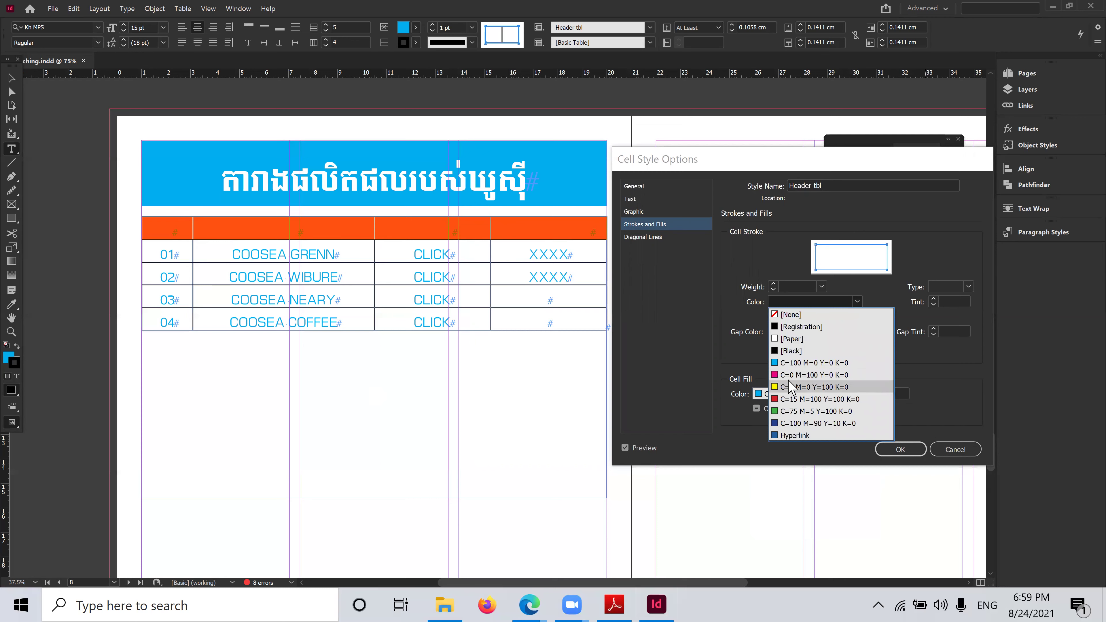
{"action": "left_click", "coordinate": [792, 339]}
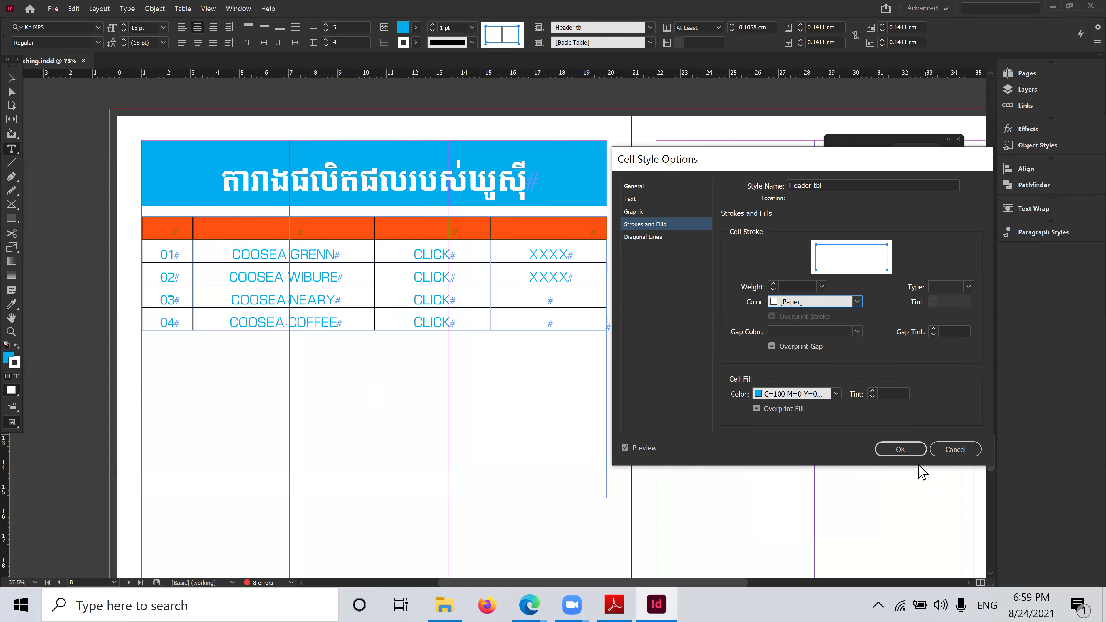
{"action": "left_click", "coordinate": [900, 450]}
{"action": "left_click", "coordinate": [532, 221]}
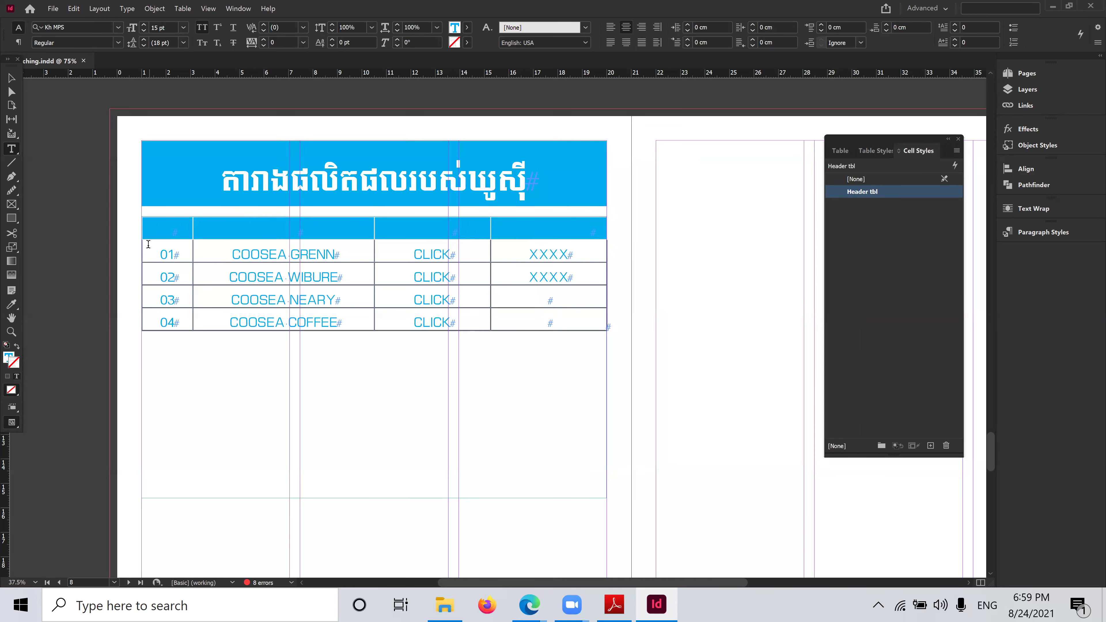
Reselect the table's whole heading row and display the Paragraph Styles list
{"action": "left_click_drag", "start_coordinate": [174, 226], "coordinate": [998, 274]}
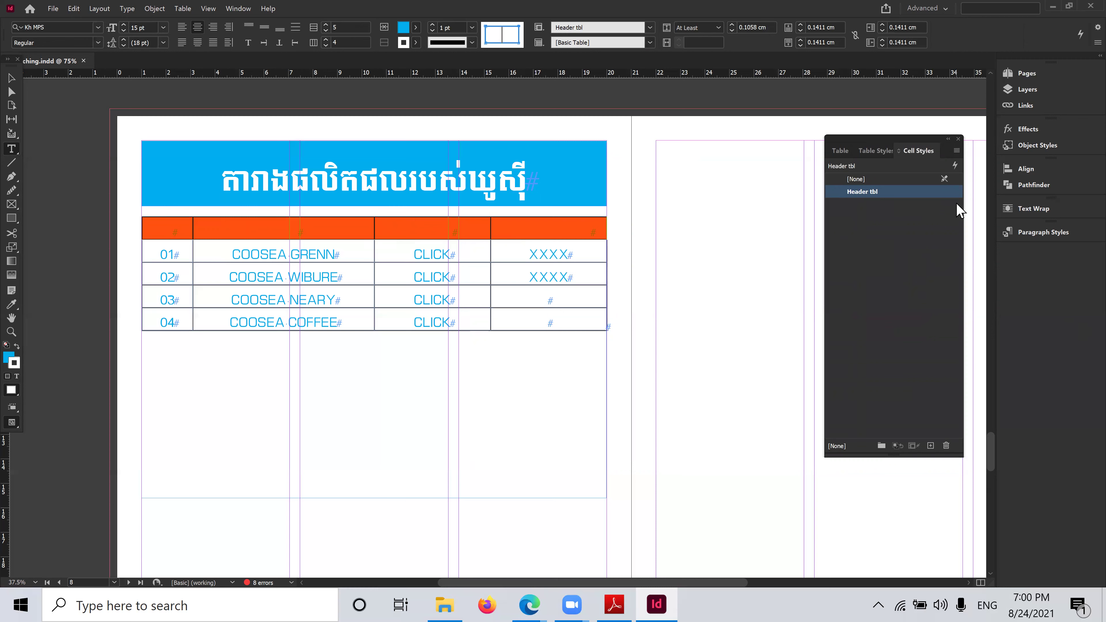
{"action": "left_click", "coordinate": [1054, 232]}
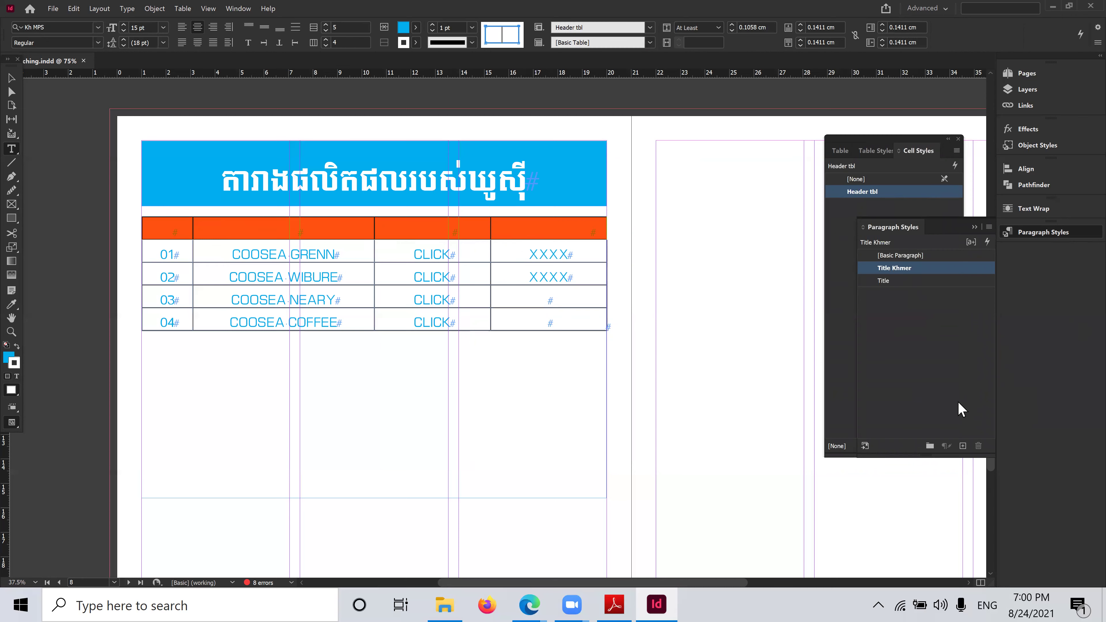
{"action": "left_click", "coordinate": [238, 8]}
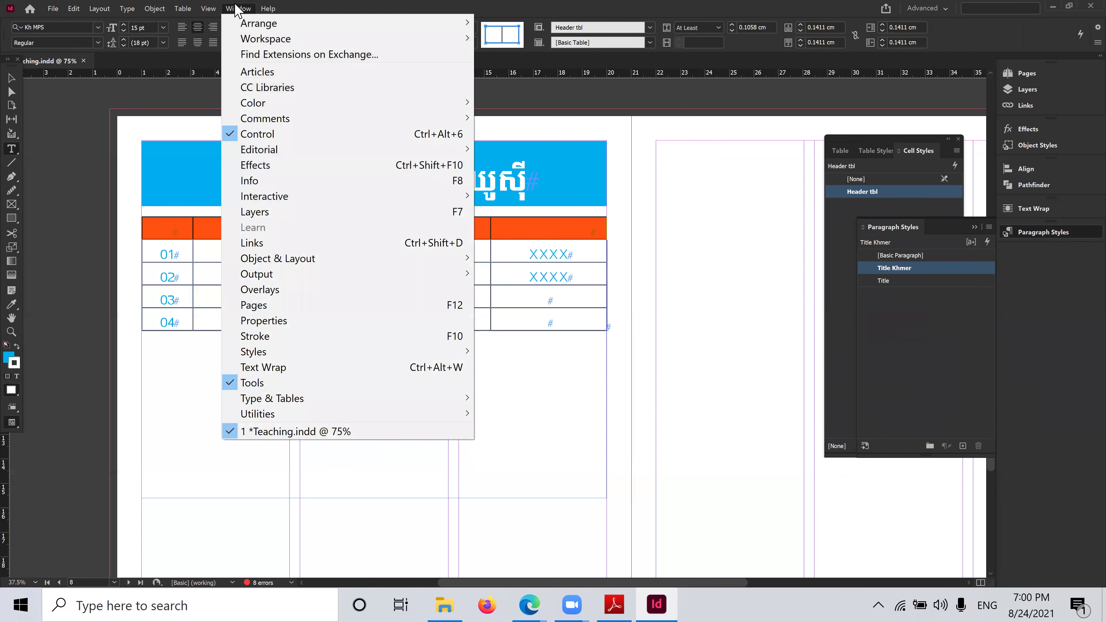
{"action": "mouse_move", "coordinate": [279, 354]}
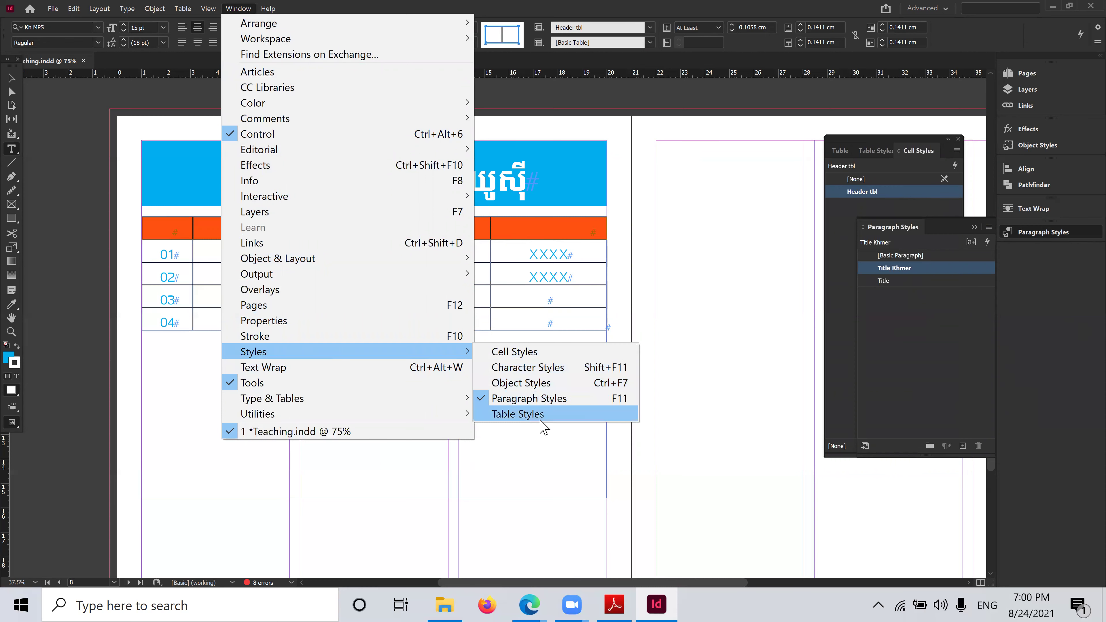
{"action": "left_click", "coordinate": [547, 369]}
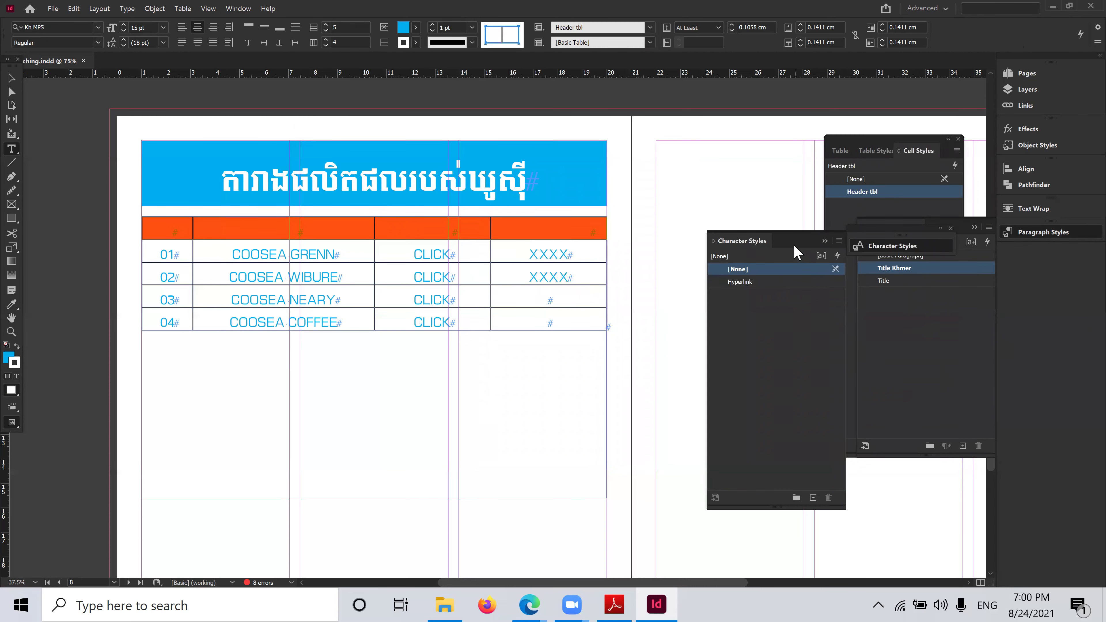
{"action": "left_click_drag", "start_coordinate": [791, 240], "coordinate": [901, 284]}
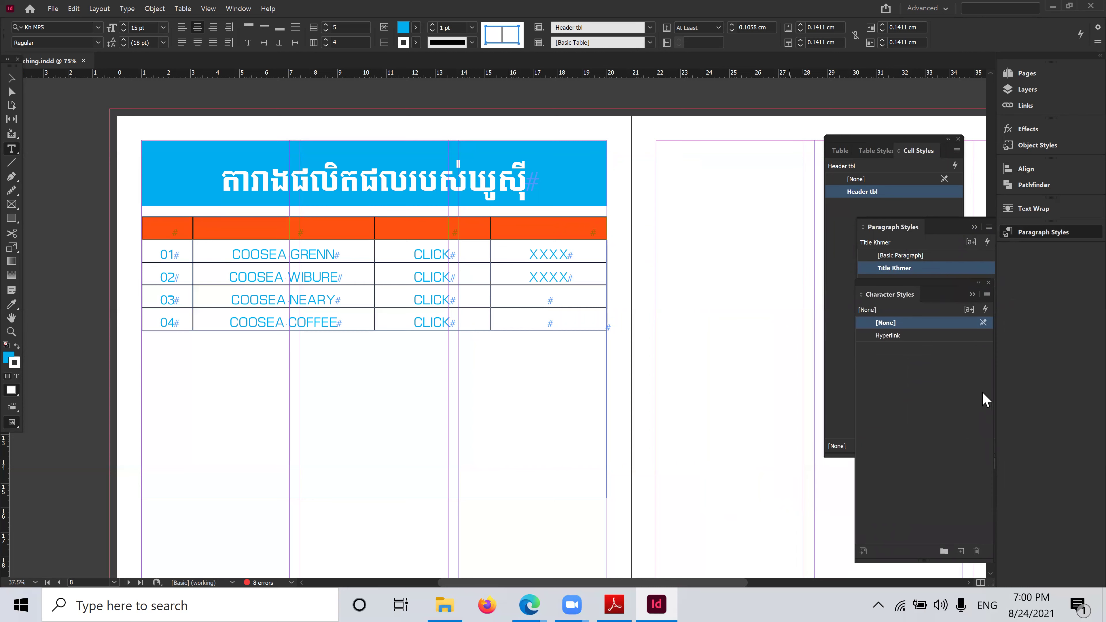
{"action": "left_click", "coordinate": [989, 283]}
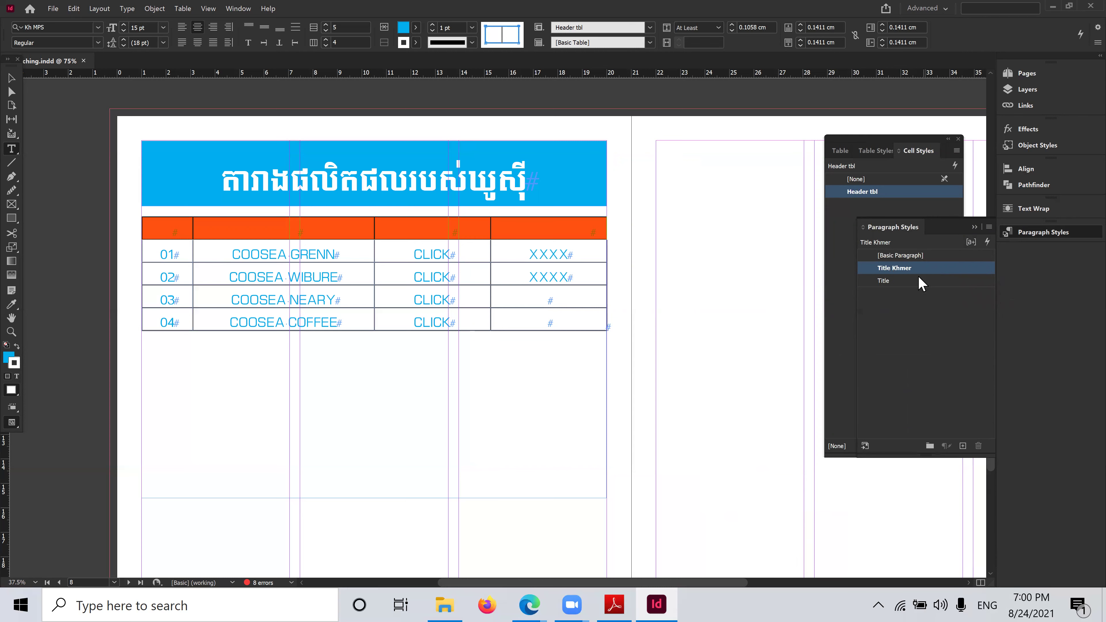
Create and apply a paragraph style based on Title Khmer for the heading row, with its character color set to [Paper]
{"action": "left_click", "coordinate": [964, 447]}
{"action": "left_click", "coordinate": [974, 281]}
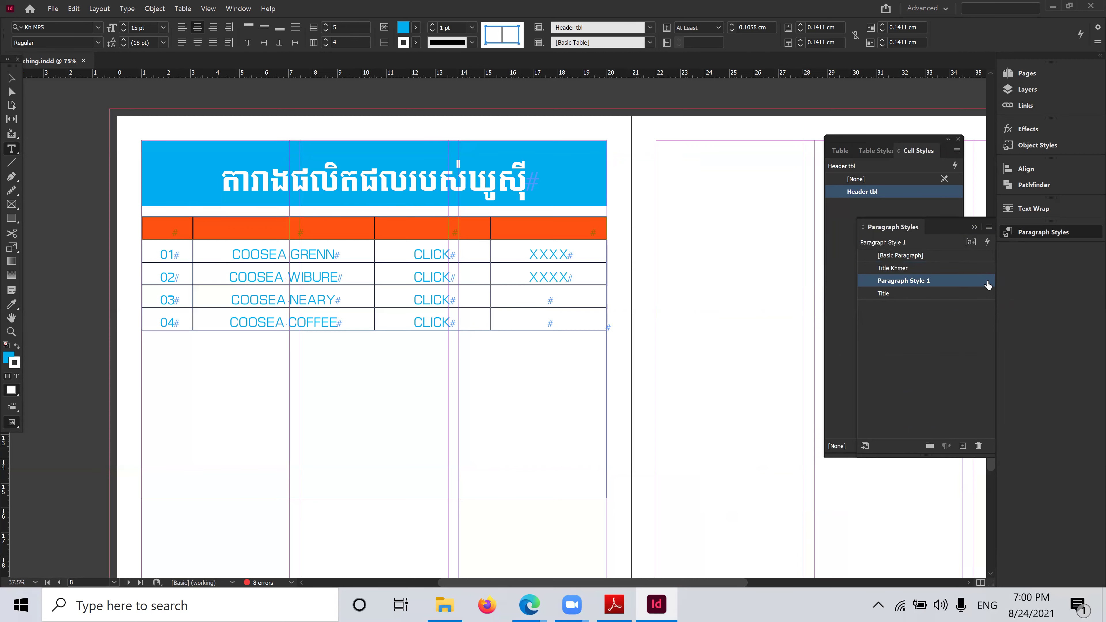
{"action": "double_click", "coordinate": [988, 285]}
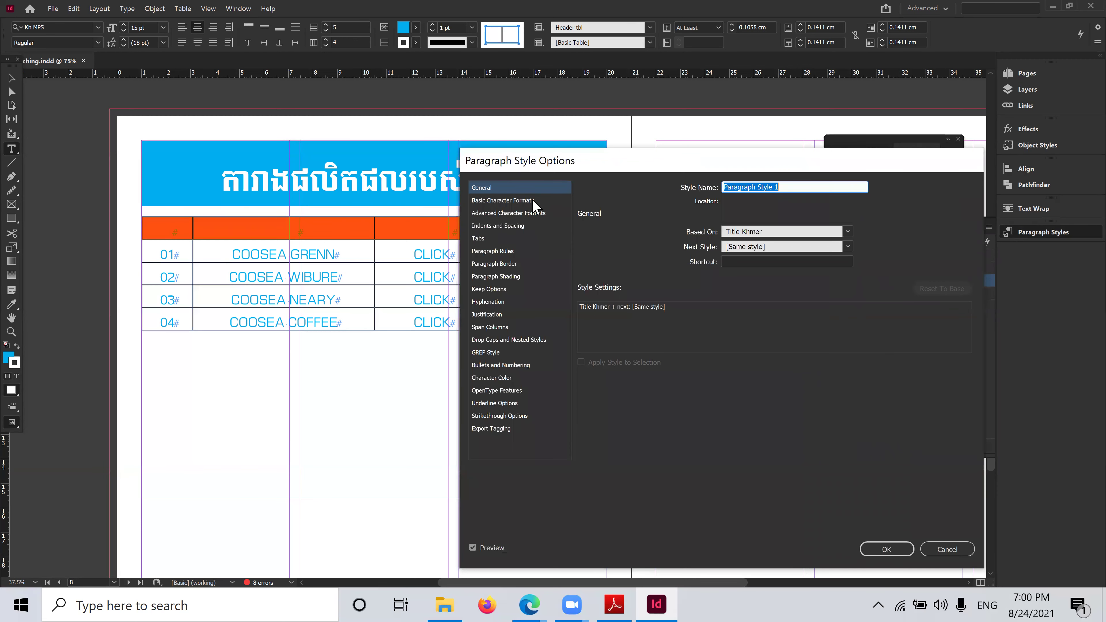
{"action": "left_click", "coordinate": [525, 201]}
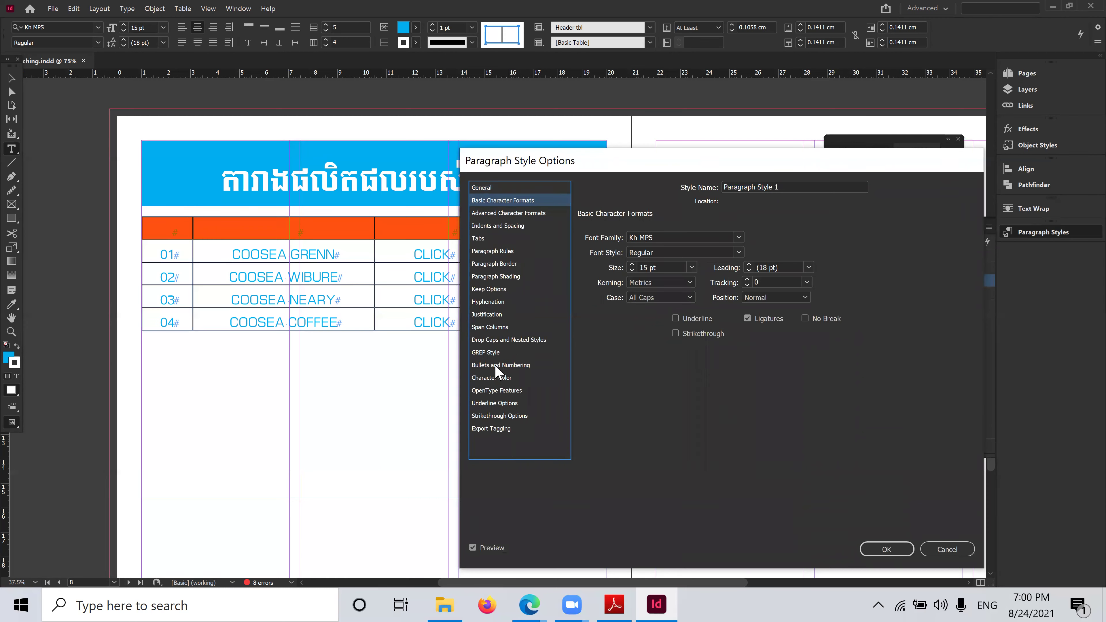
{"action": "left_click", "coordinate": [497, 378]}
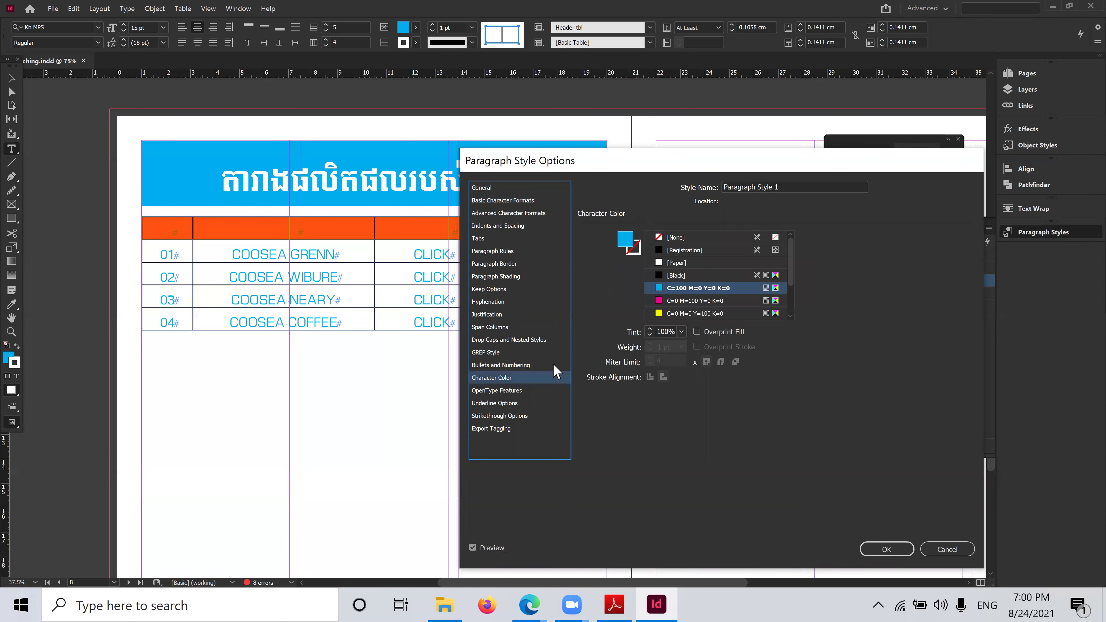
{"action": "left_click", "coordinate": [676, 264]}
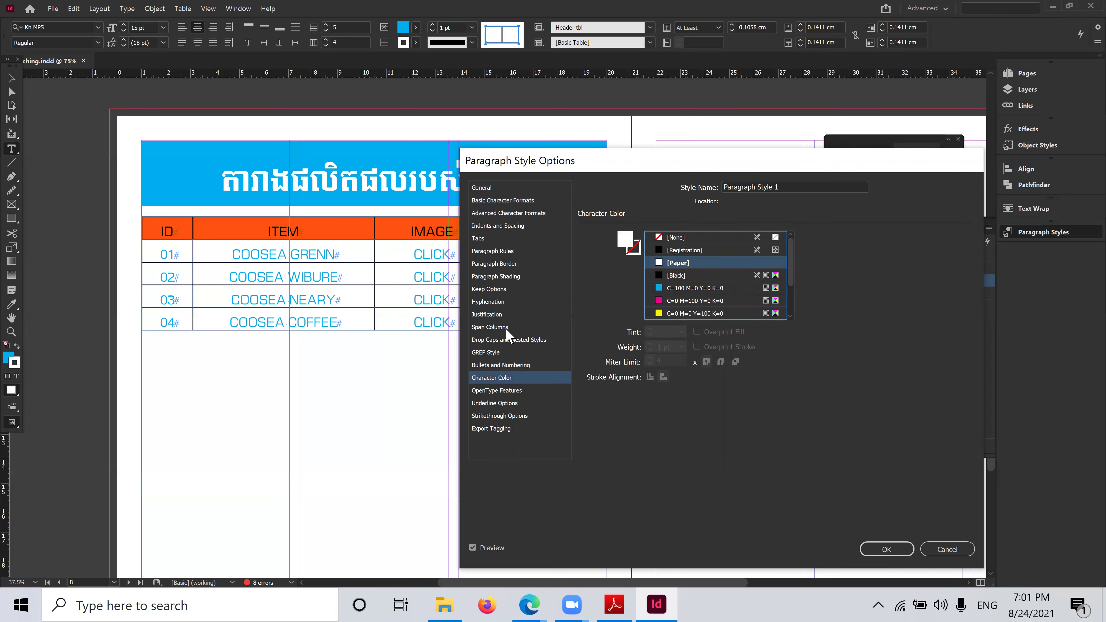
Set the new paragraph style's font to Kh Preyveng Regular and save the style
{"action": "left_click", "coordinate": [506, 200]}
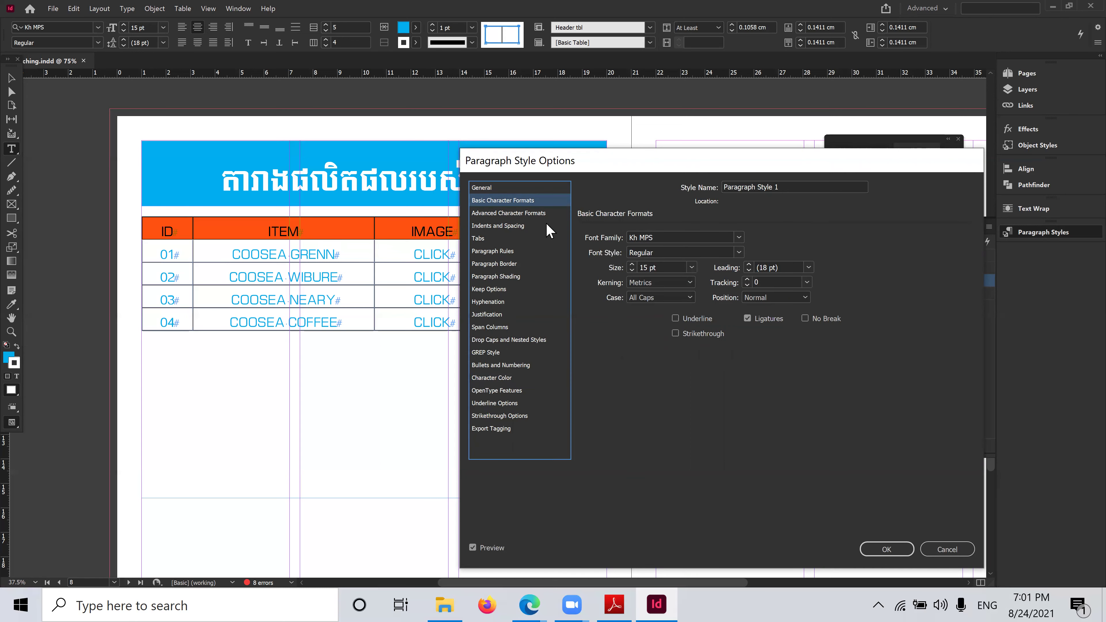
{"action": "left_click", "coordinate": [738, 237]}
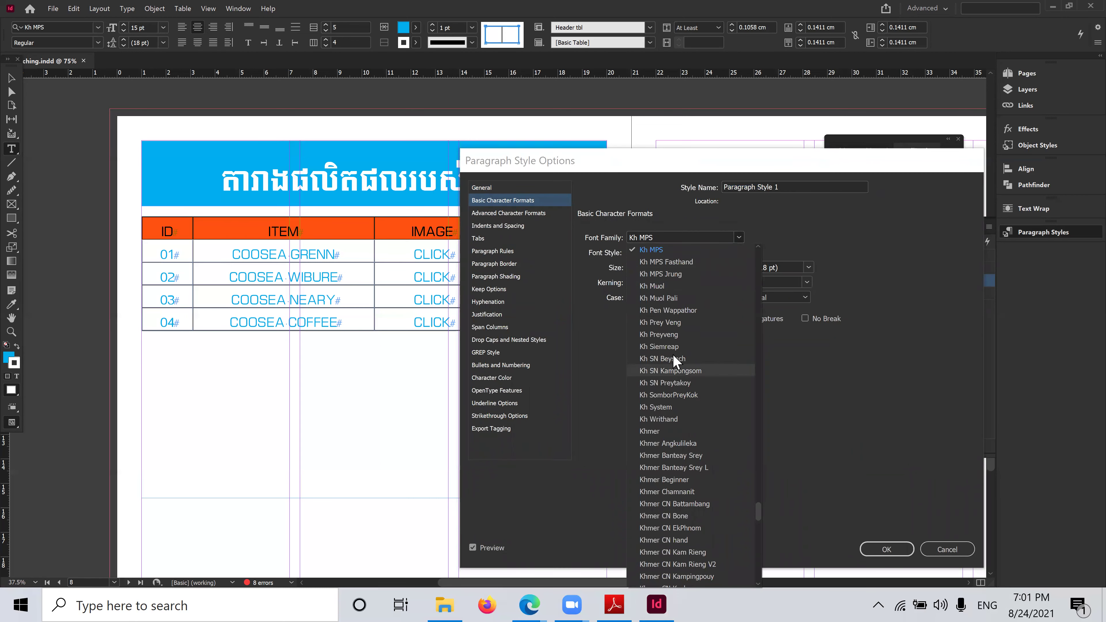
{"action": "left_click", "coordinate": [667, 335]}
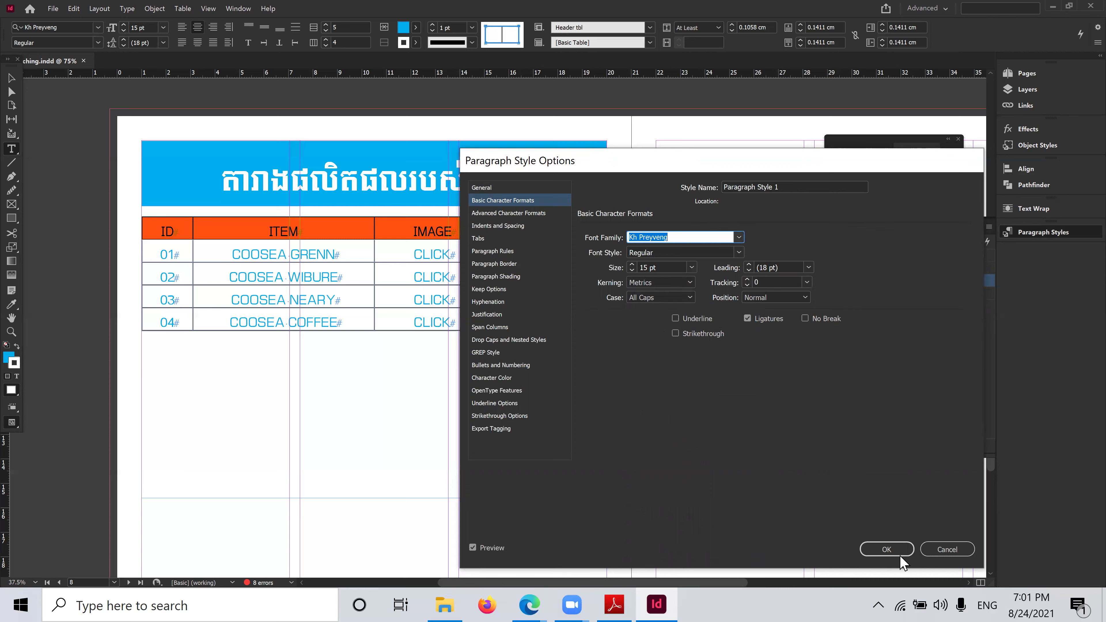
{"action": "left_click", "coordinate": [736, 253]}
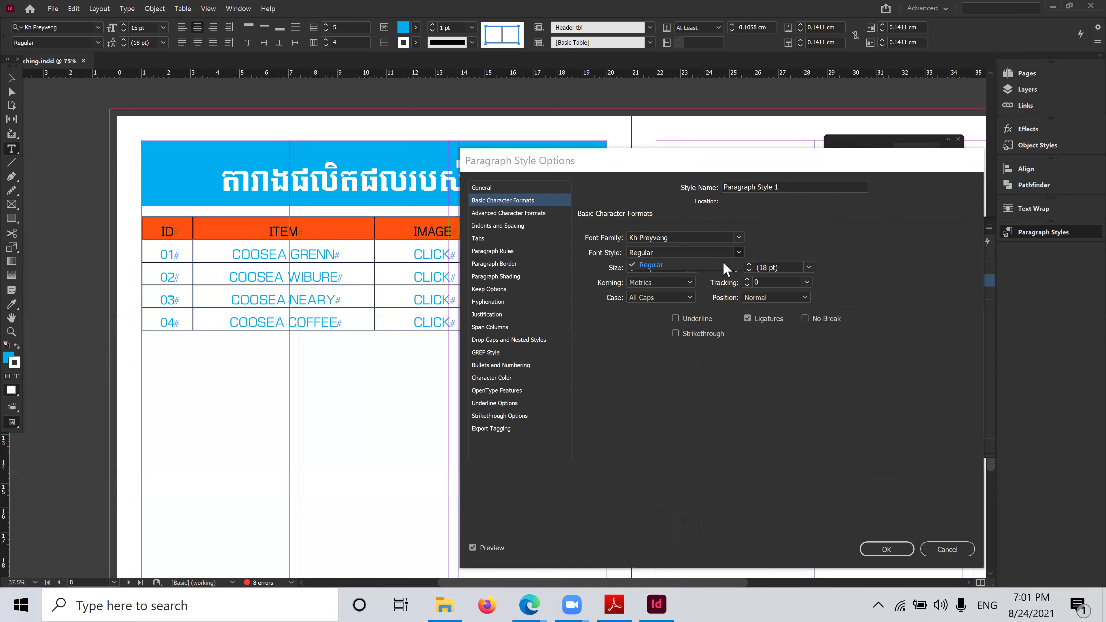
{"action": "left_click", "coordinate": [651, 263]}
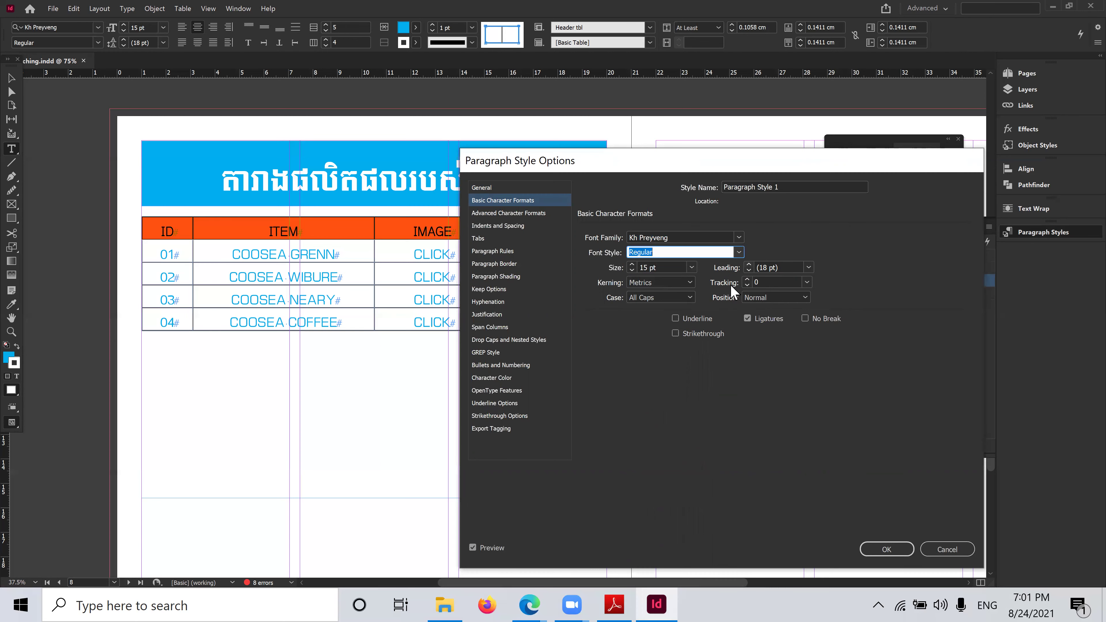
{"action": "left_click", "coordinate": [888, 550]}
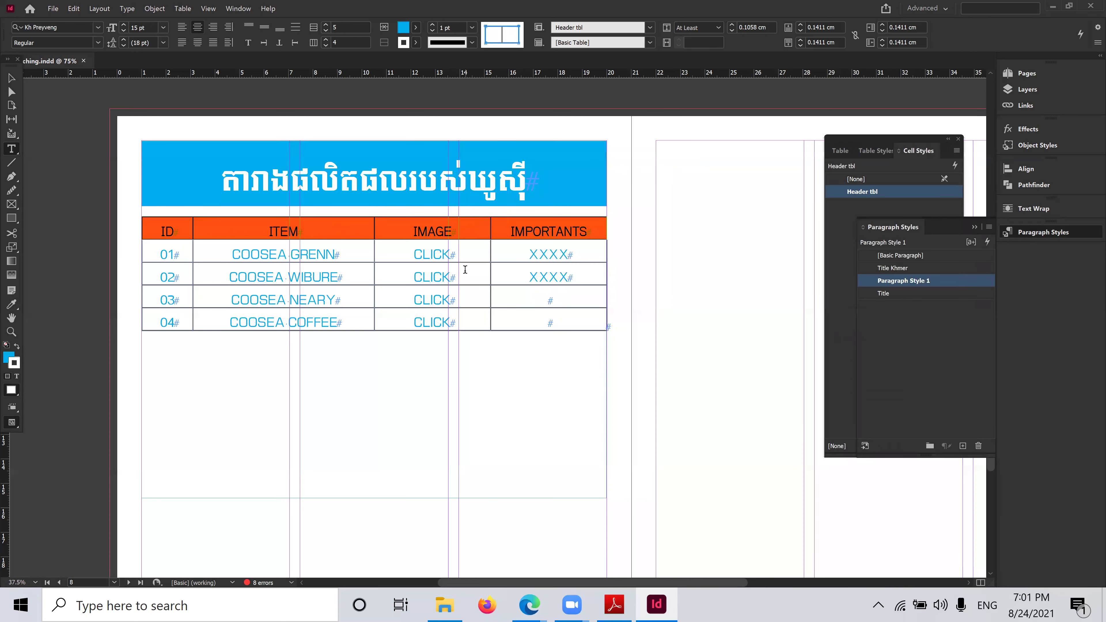
Examine the heading row's text color and fill with its cells deselected
{"action": "left_click", "coordinate": [536, 237]}
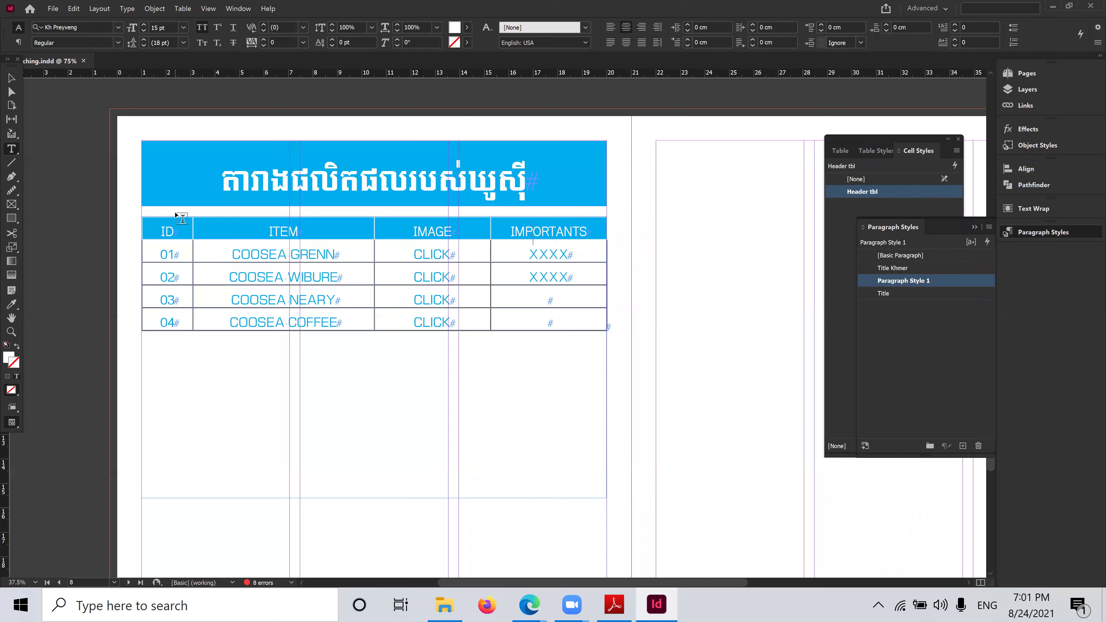
{"action": "left_click_drag", "start_coordinate": [155, 229], "coordinate": [568, 238]}
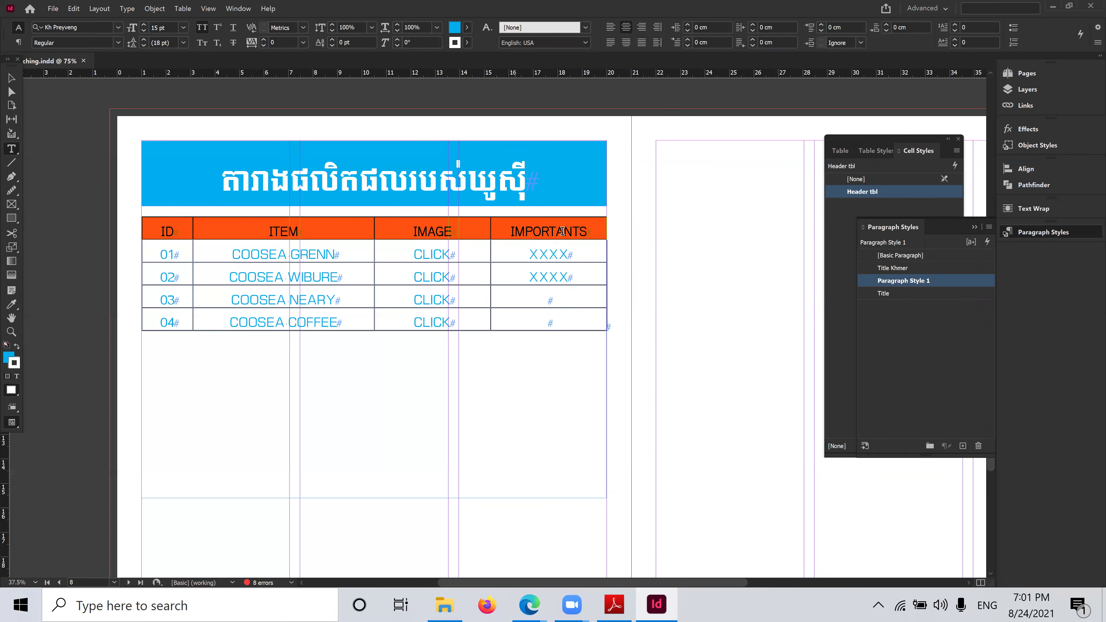
{"action": "left_click", "coordinate": [516, 231]}
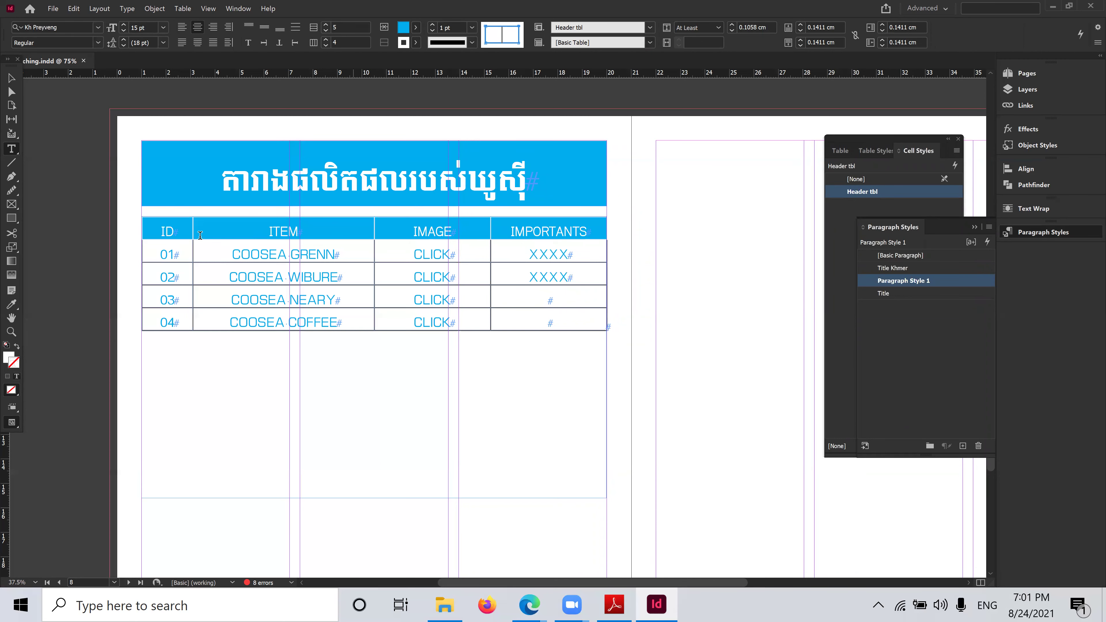
Select the table's whole heading row and display the Text settings of the Header tbl cell style's options
{"action": "left_click_drag", "start_coordinate": [177, 231], "coordinate": [569, 230]}
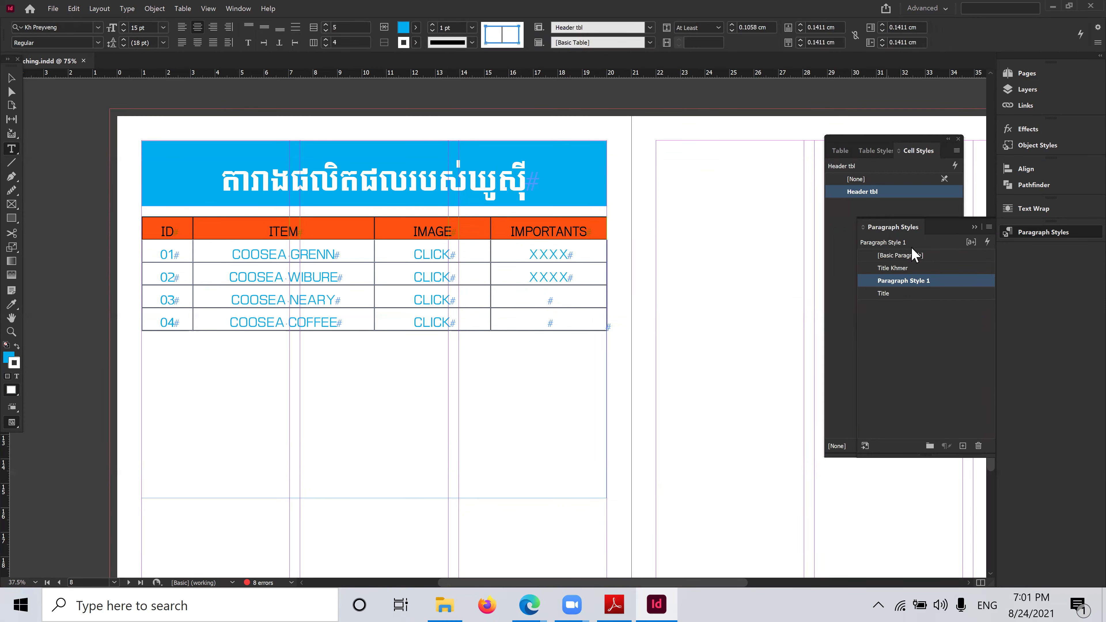
{"action": "left_click", "coordinate": [908, 137]}
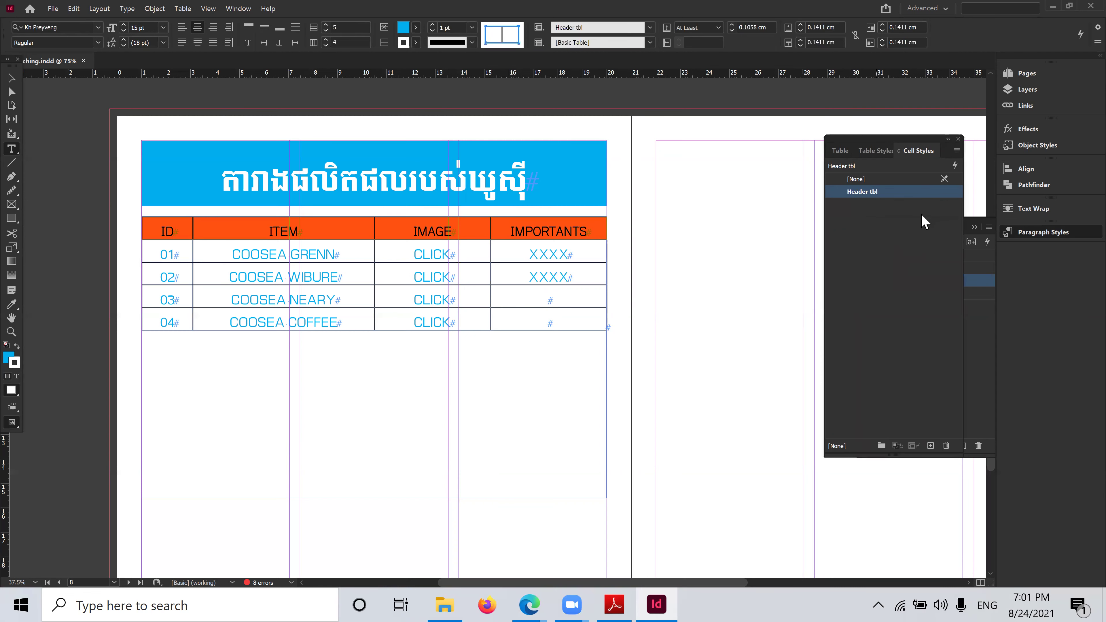
{"action": "double_click", "coordinate": [953, 192]}
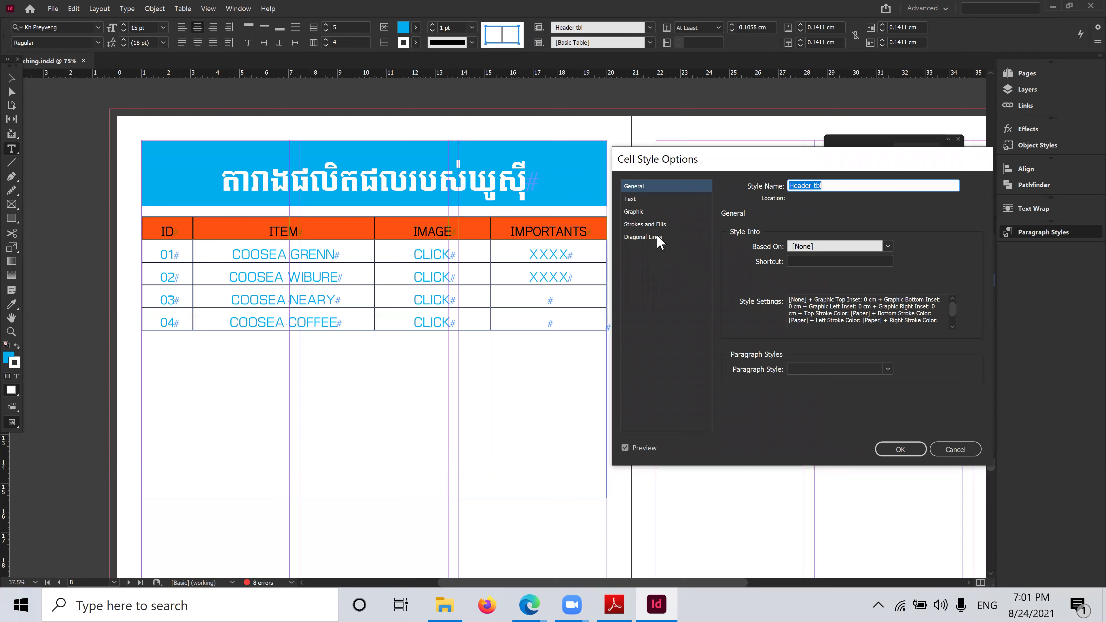
{"action": "left_click", "coordinate": [640, 198]}
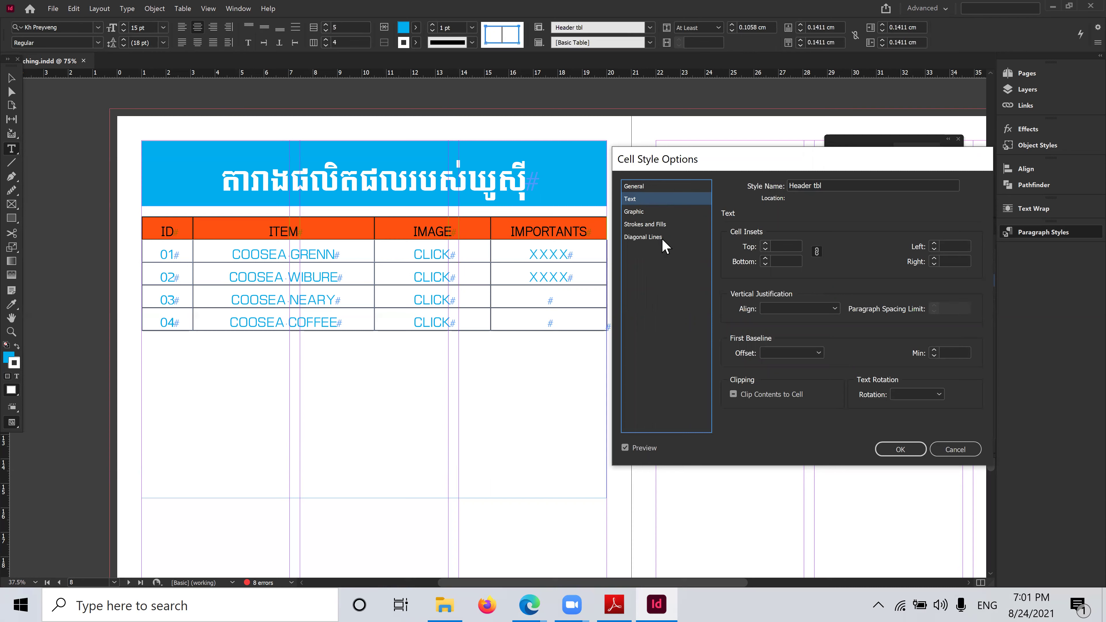
Try crossed and single diagonal lines on the Header tbl cell style, and return it to no diagonal lines
{"action": "left_click", "coordinate": [652, 237]}
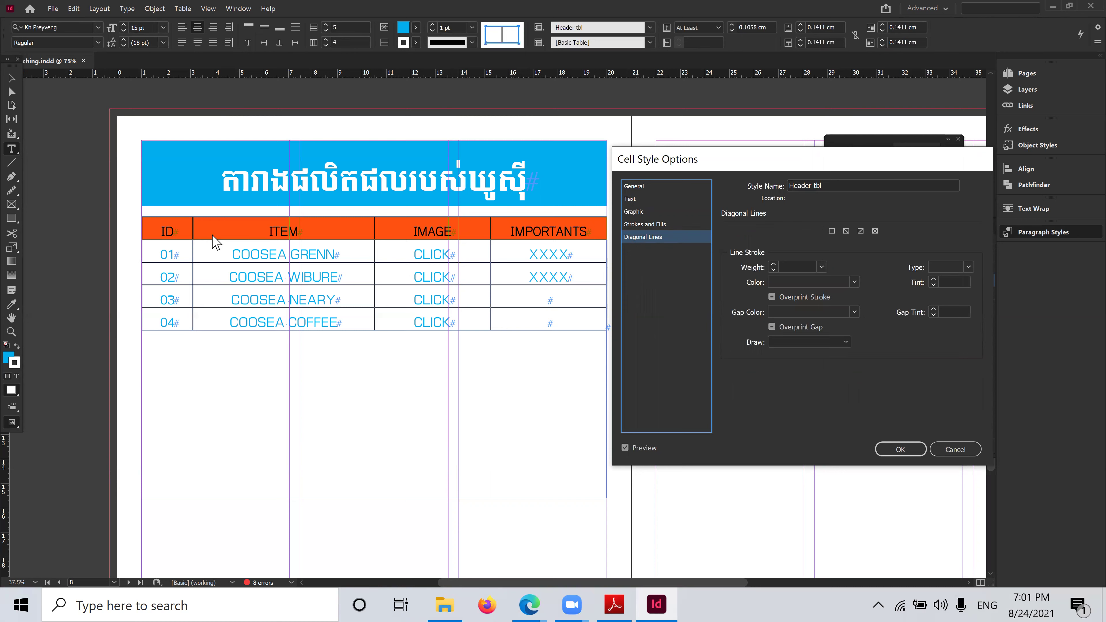
{"action": "left_click", "coordinate": [876, 231]}
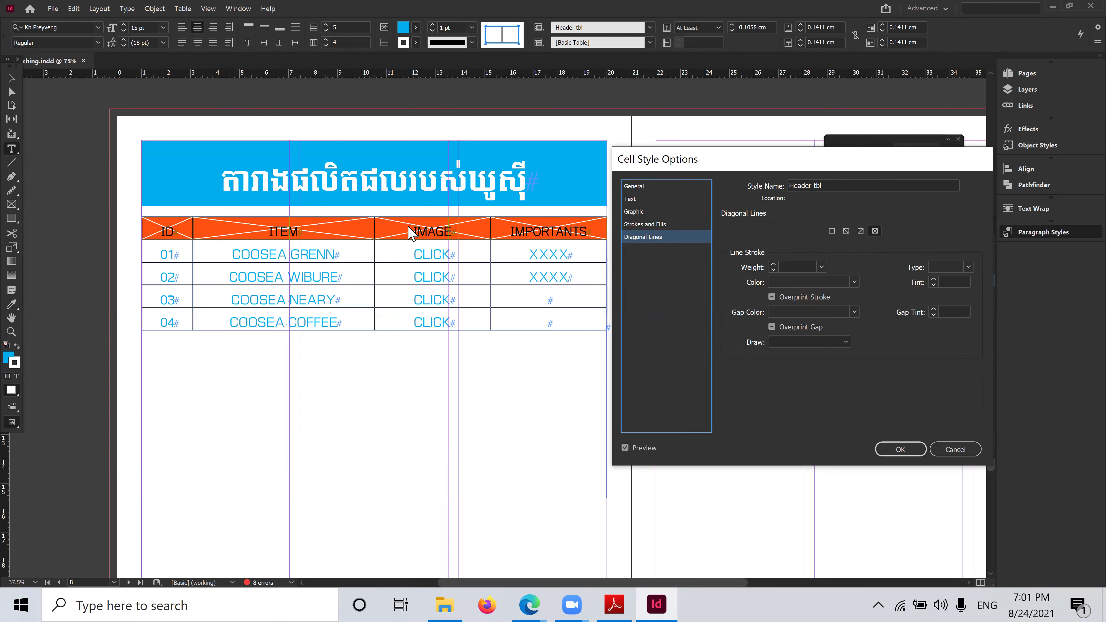
{"action": "left_click", "coordinate": [862, 231]}
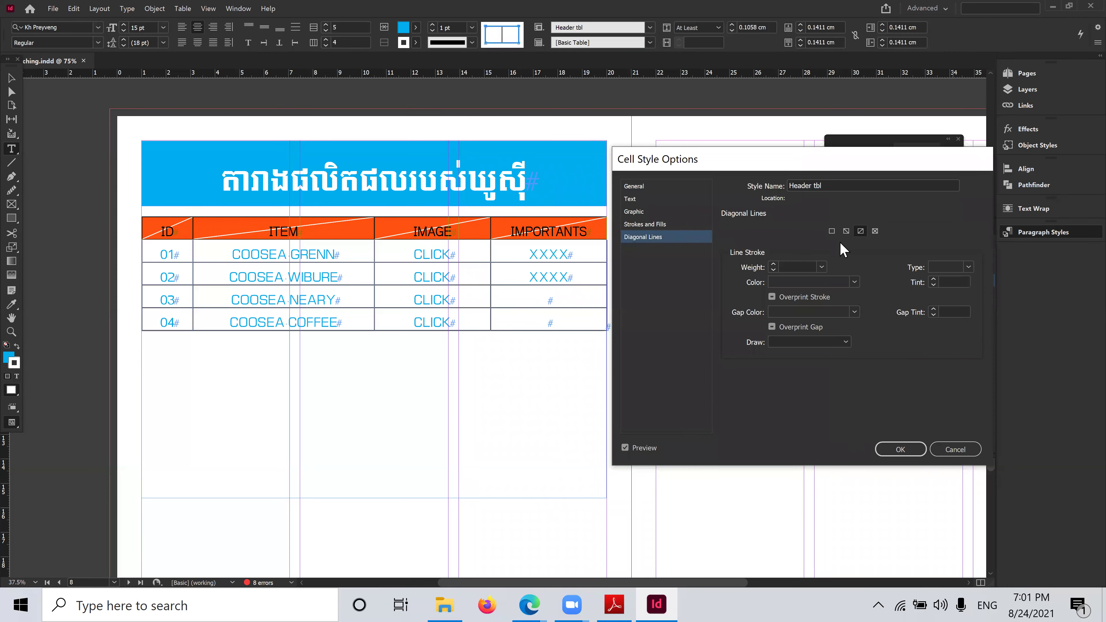
{"action": "left_click", "coordinate": [845, 232]}
{"action": "left_click", "coordinate": [833, 233]}
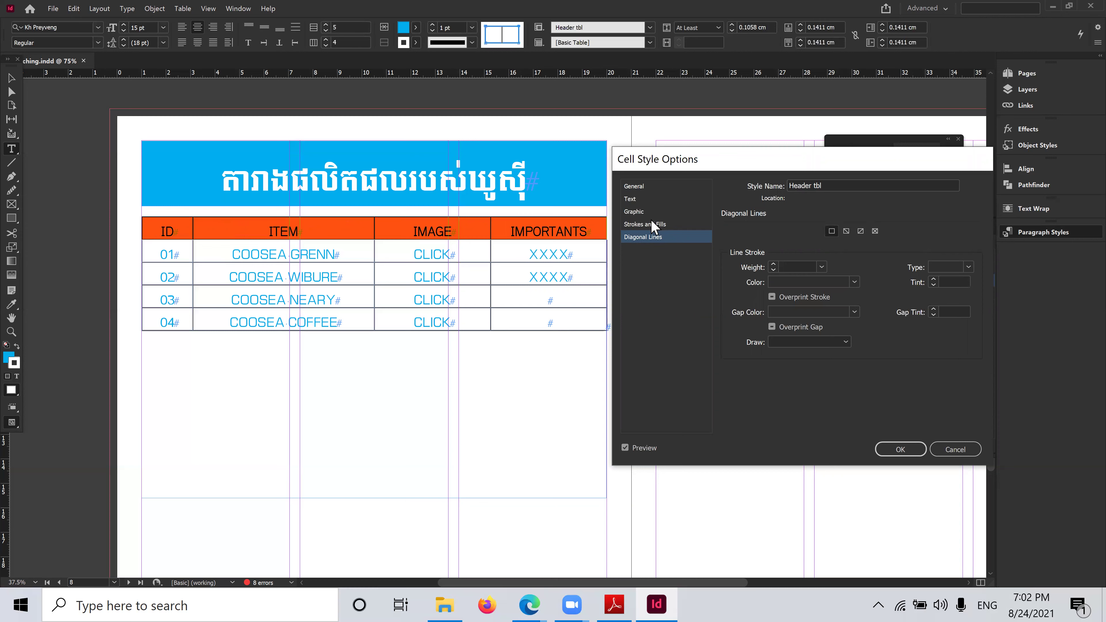
Set the Header tbl cell style's vertical justification to Align Center
{"action": "left_click", "coordinate": [648, 212]}
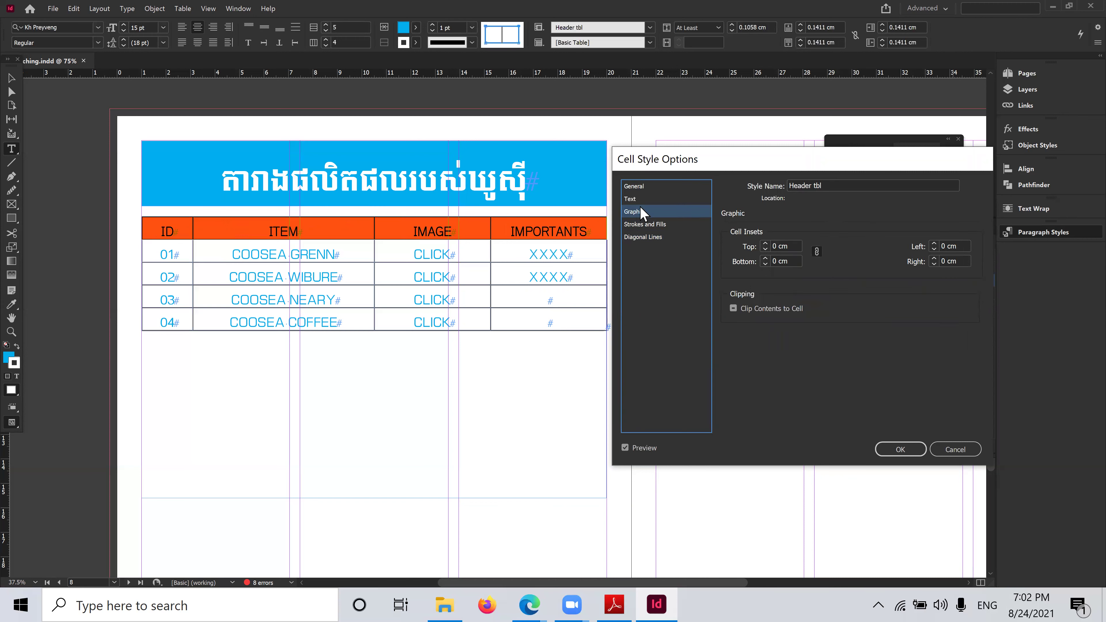
{"action": "left_click", "coordinate": [634, 200]}
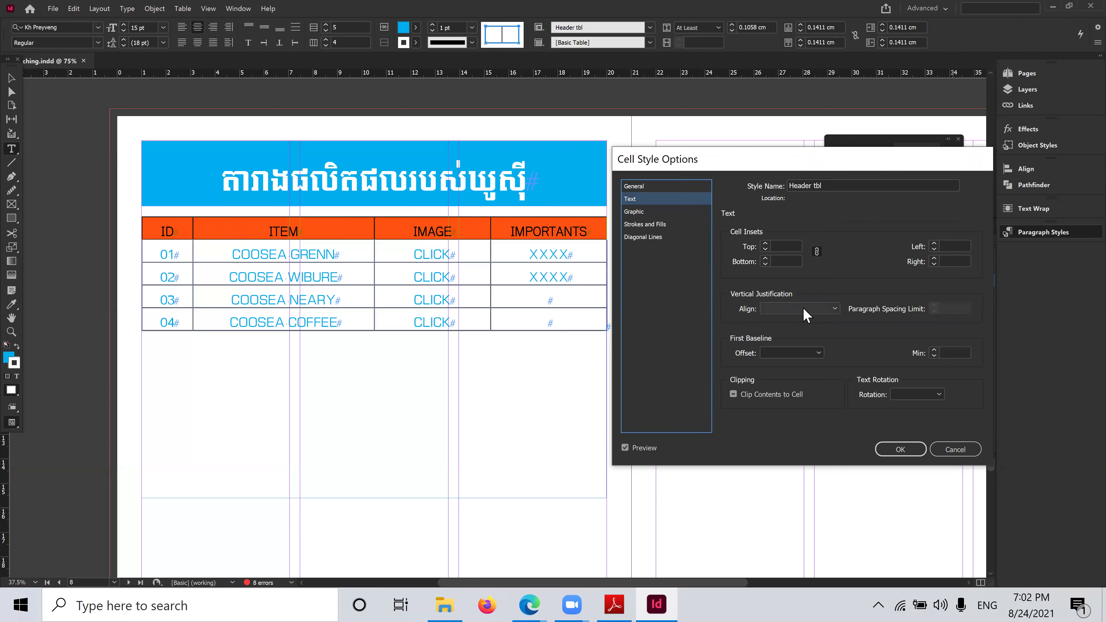
{"action": "left_click", "coordinate": [817, 308]}
{"action": "left_click", "coordinate": [817, 309]}
{"action": "left_click", "coordinate": [819, 308]}
{"action": "left_click", "coordinate": [797, 333]}
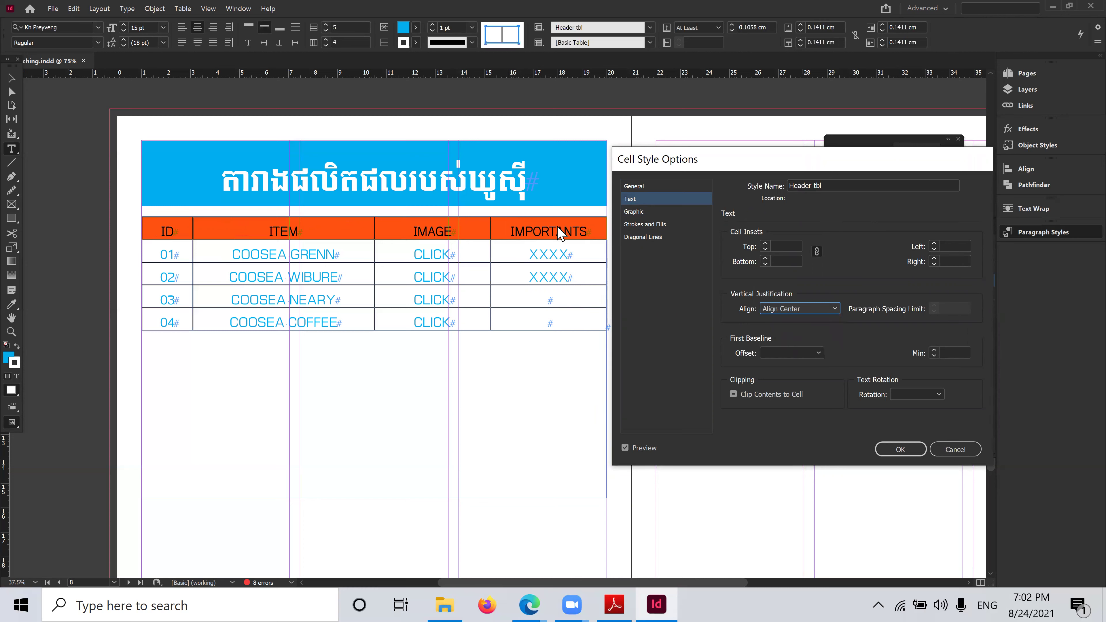
Try Ascent, Cap Height and Fixed as the cell style's first baseline offset, and settle on Leading
{"action": "left_click", "coordinate": [817, 353]}
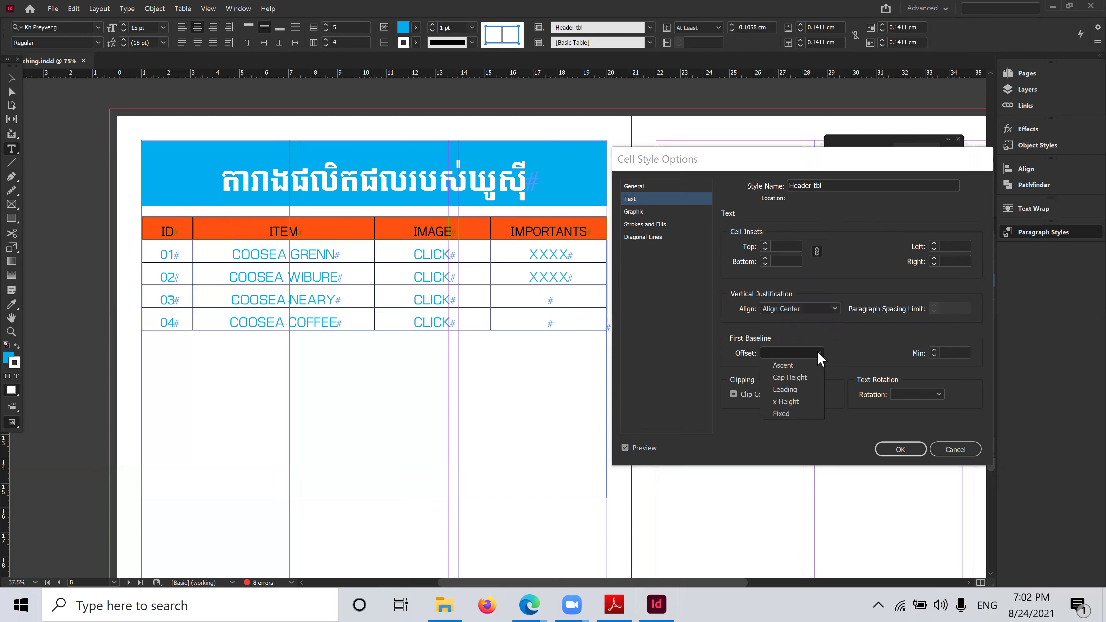
{"action": "left_click", "coordinate": [783, 366]}
{"action": "left_click", "coordinate": [817, 353]}
{"action": "left_click", "coordinate": [794, 378]}
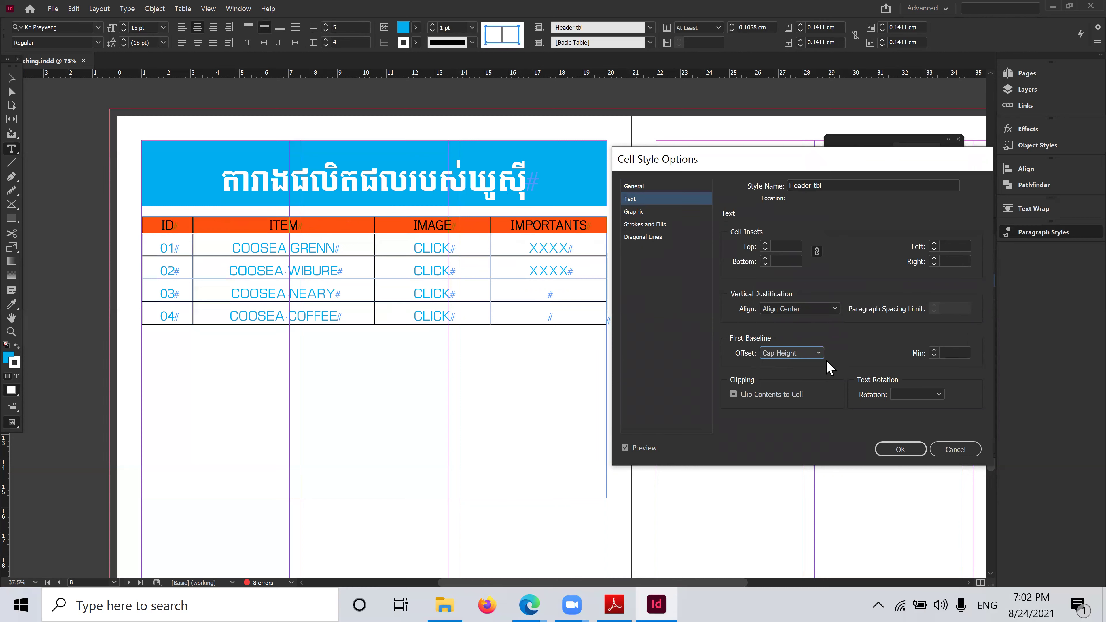
{"action": "left_click", "coordinate": [818, 354]}
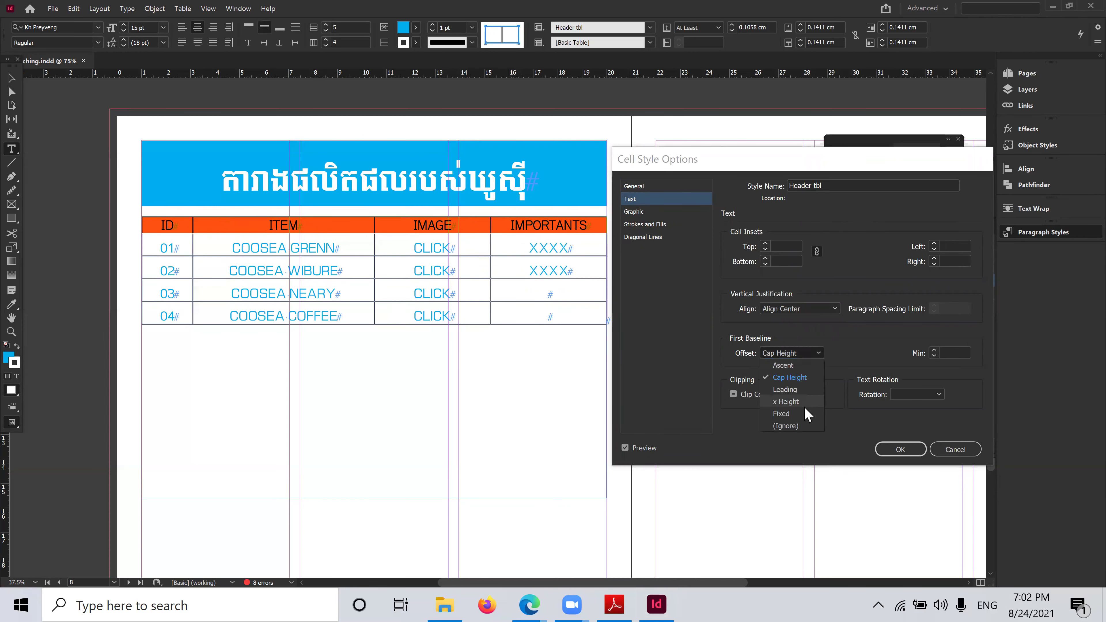
{"action": "left_click", "coordinate": [785, 414]}
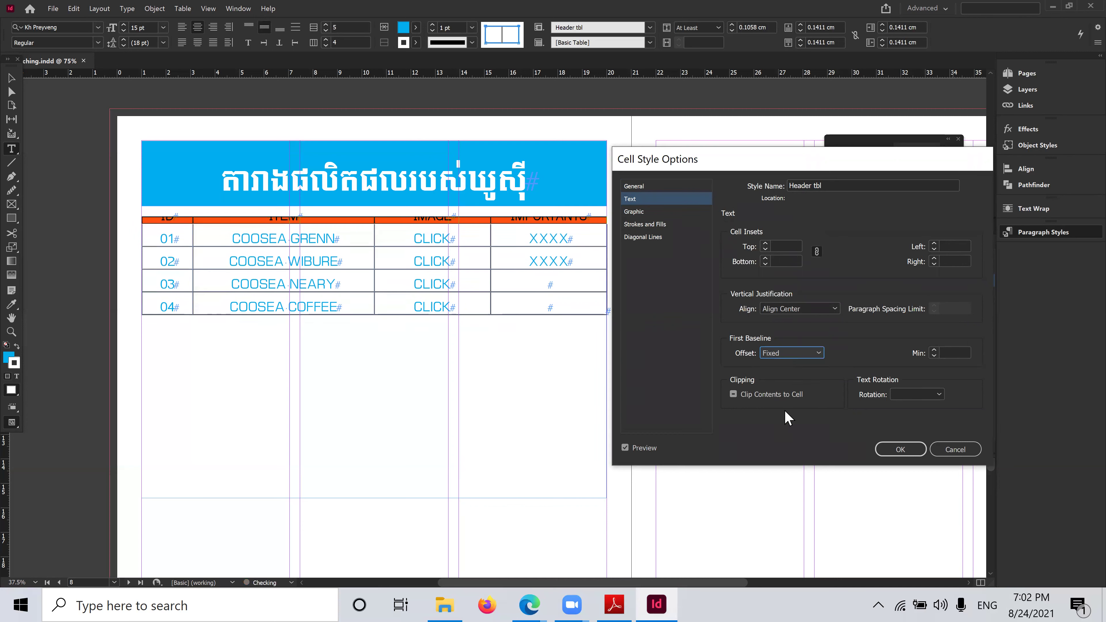
{"action": "left_click", "coordinate": [808, 354]}
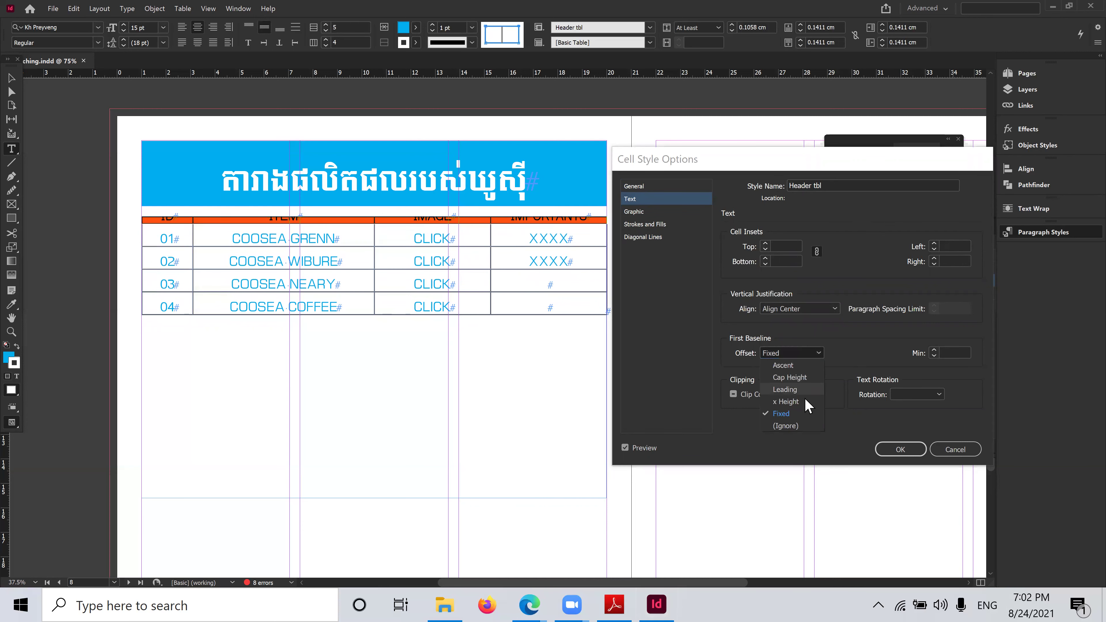
{"action": "left_click", "coordinate": [791, 390]}
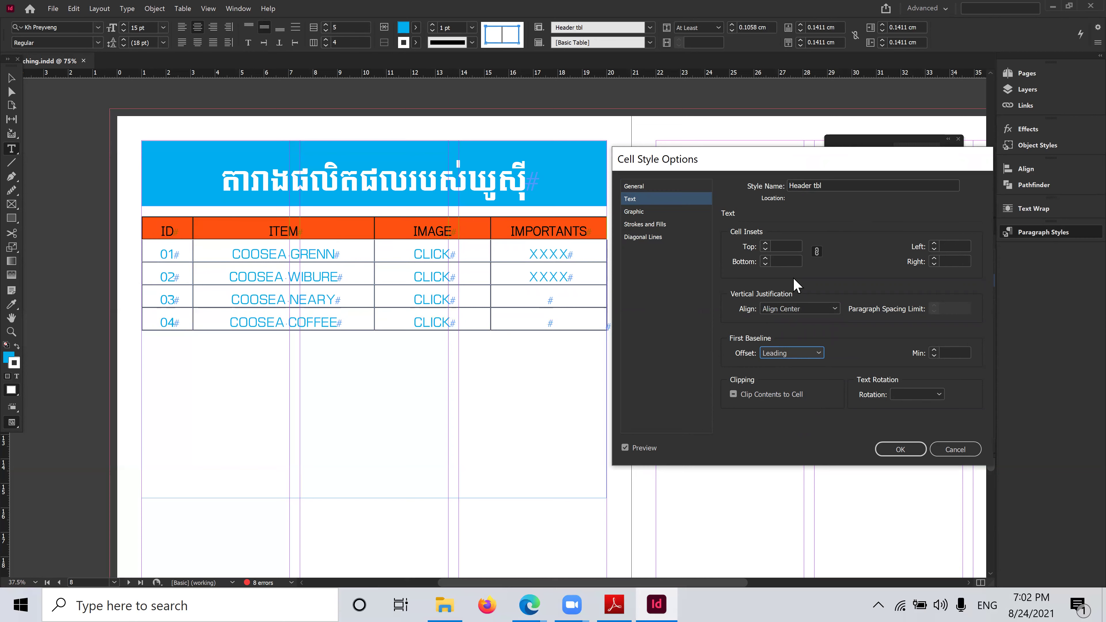
Set all text cell insets of the Header tbl style to 0 cm, keeping its graphic insets at 0 cm
{"action": "left_click", "coordinate": [766, 244]}
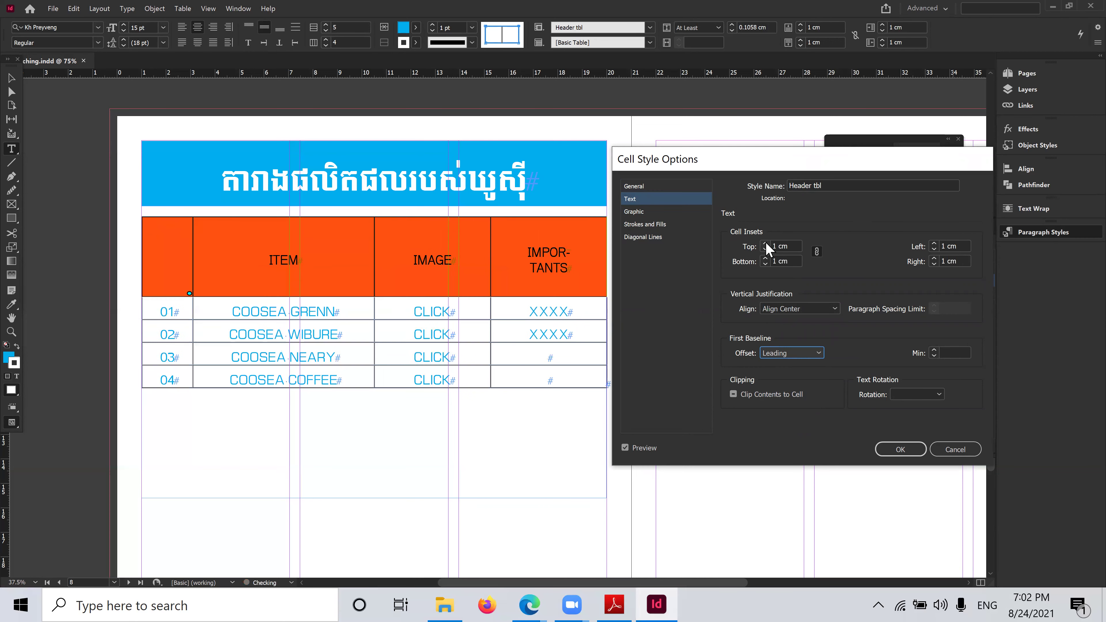
{"action": "left_click", "coordinate": [766, 249]}
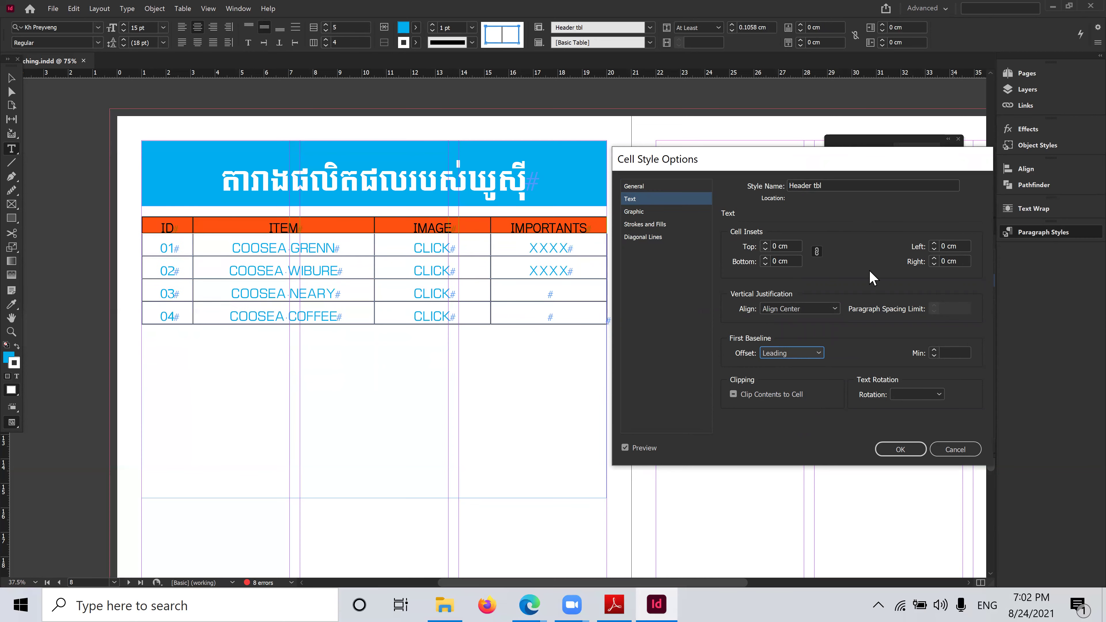
{"action": "left_click", "coordinate": [637, 212]}
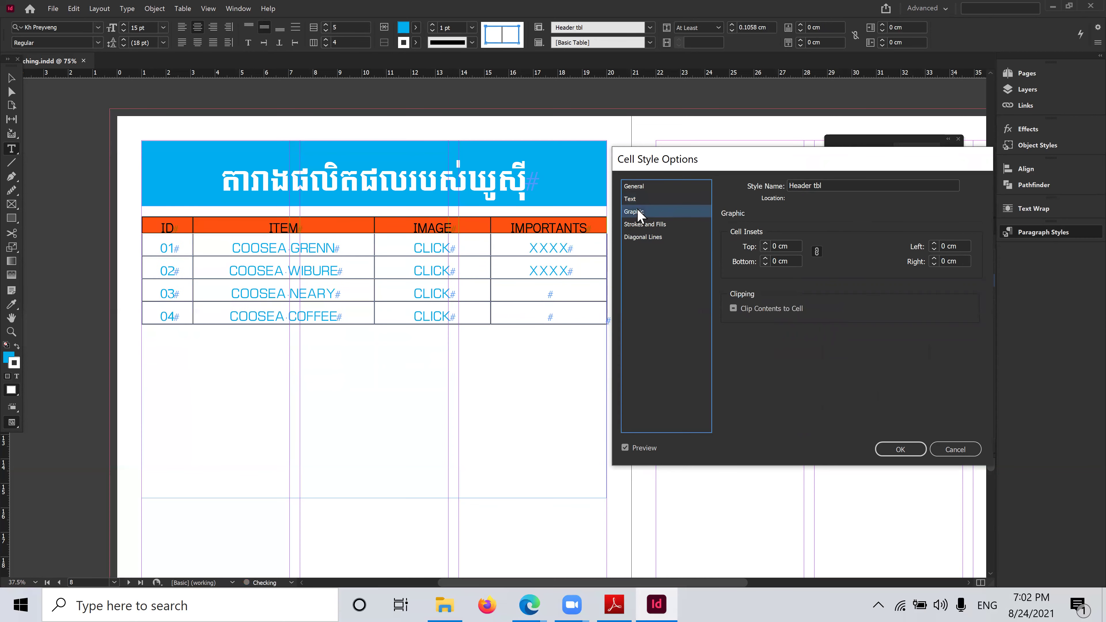
{"action": "left_click", "coordinate": [765, 245]}
{"action": "left_click", "coordinate": [766, 249]}
{"action": "left_click", "coordinate": [766, 249]}
{"action": "left_click", "coordinate": [765, 249]}
Review the style's General and Strokes and Fills settings, toggle the link between its graphic insets, and save the cell style
{"action": "left_click", "coordinate": [652, 184]}
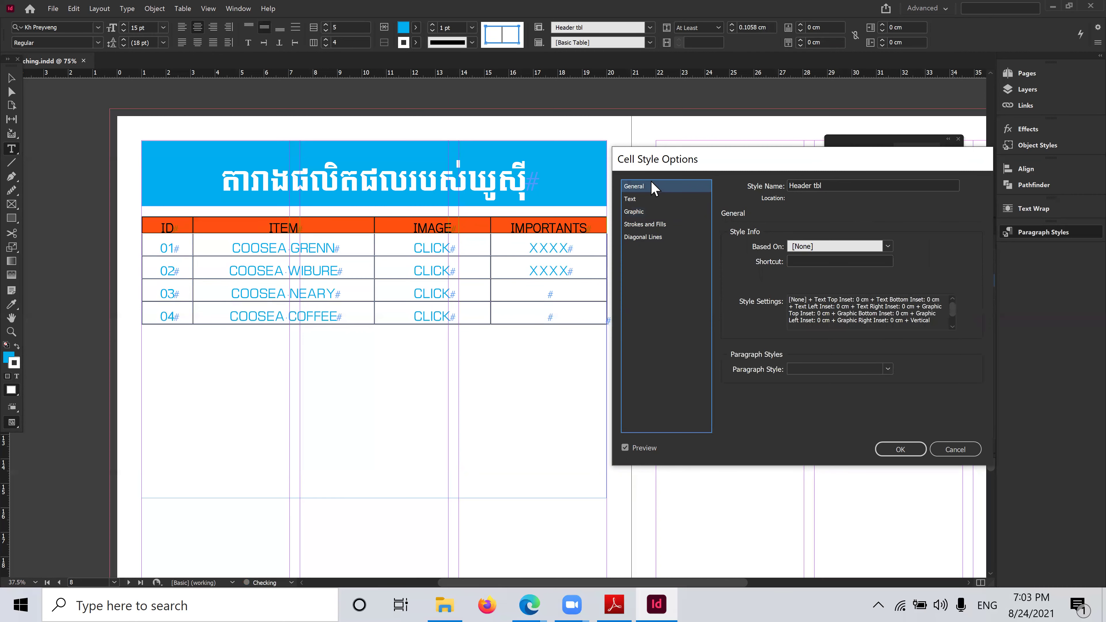
{"action": "left_click", "coordinate": [646, 225]}
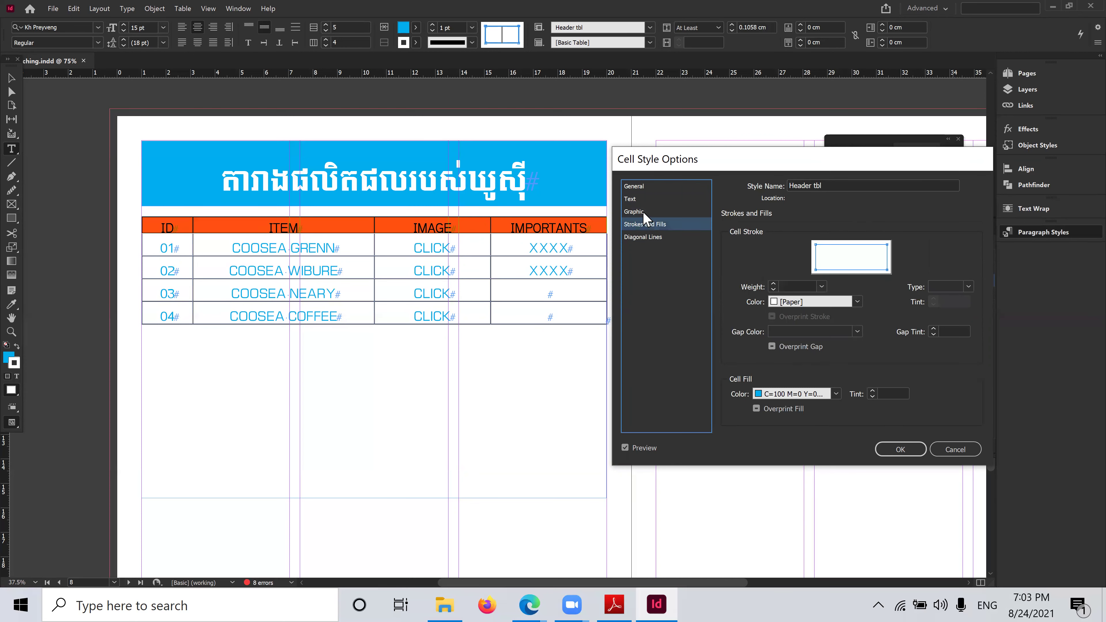
{"action": "left_click", "coordinate": [644, 213]}
{"action": "left_click", "coordinate": [658, 225]}
{"action": "left_click", "coordinate": [640, 212]}
{"action": "left_click", "coordinate": [816, 252]}
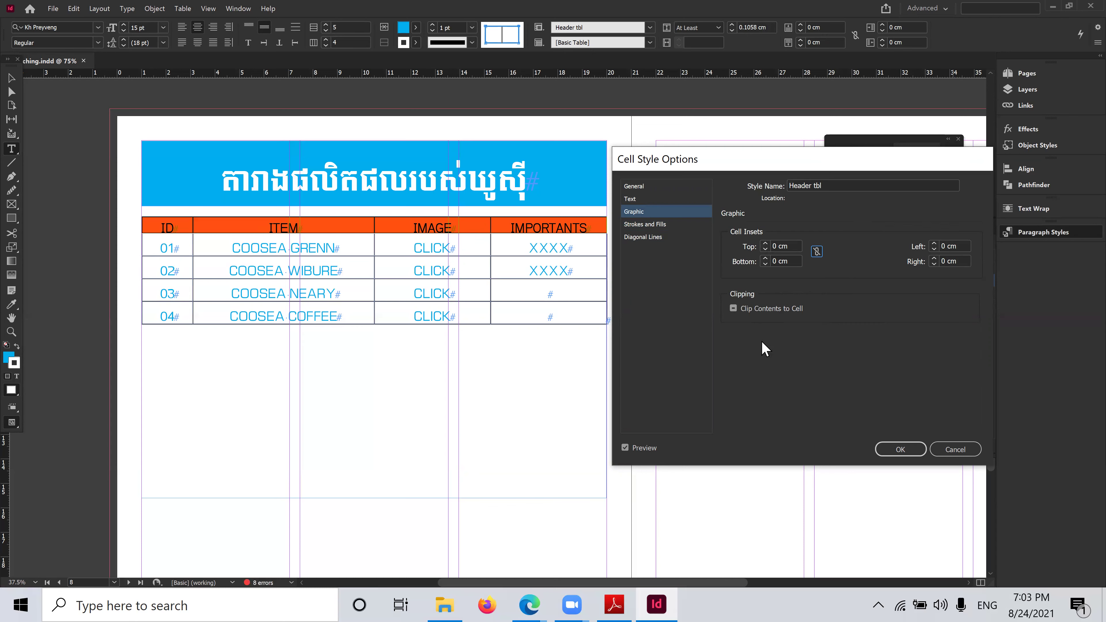
{"action": "left_click", "coordinate": [927, 456]}
{"action": "left_click", "coordinate": [452, 270]}
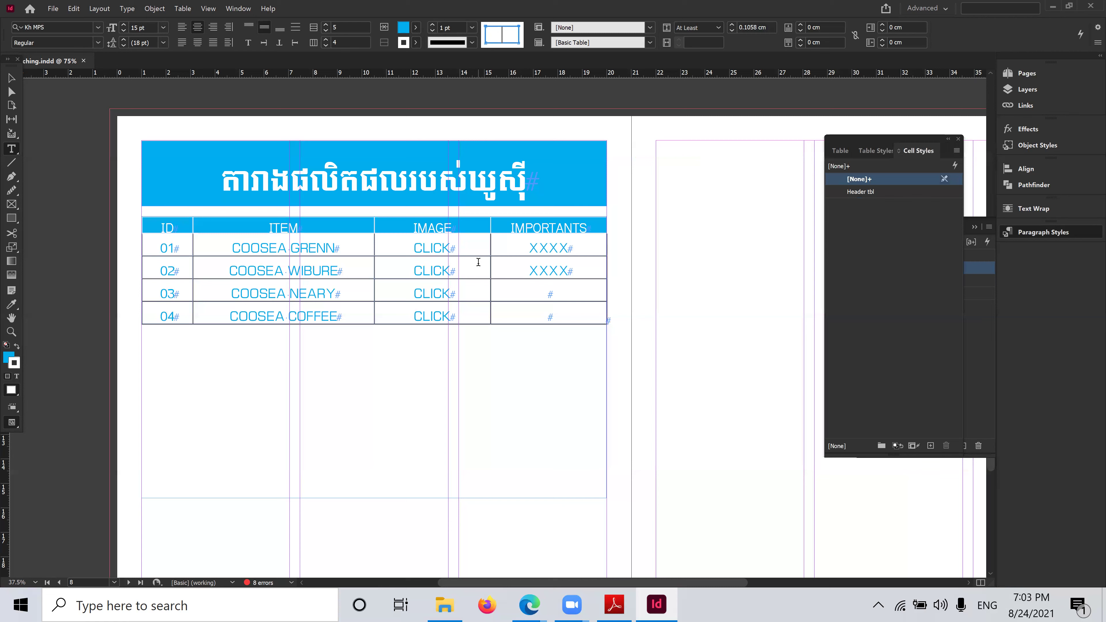
Reselect all cells of the heading row and reopen the Header tbl cell style's options
{"action": "left_click_drag", "start_coordinate": [147, 224], "coordinate": [219, 227]}
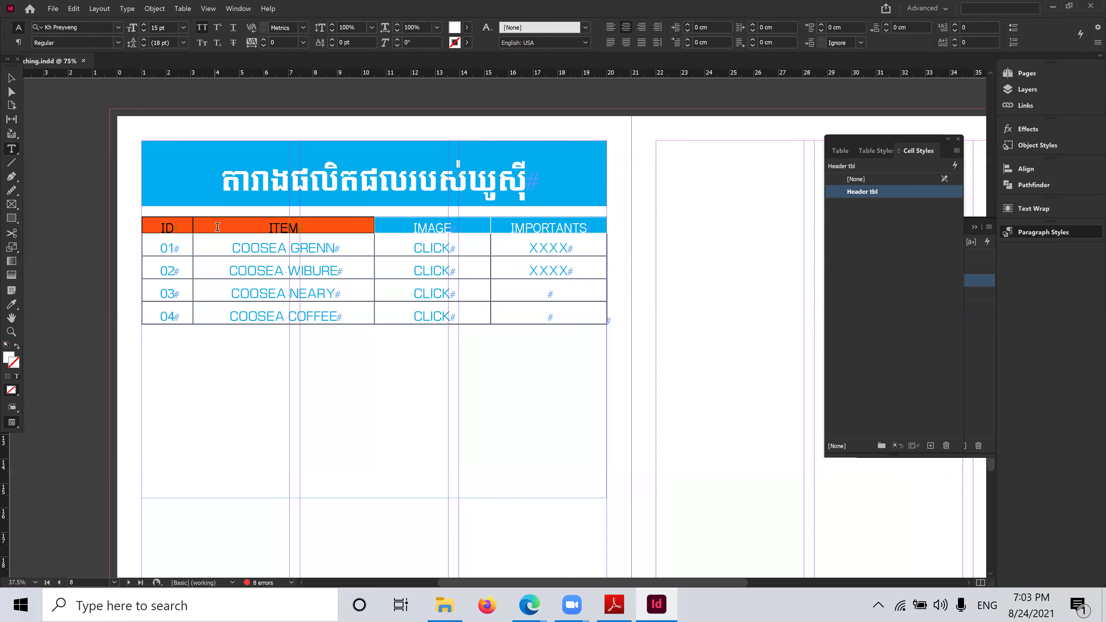
{"action": "left_click", "coordinate": [429, 244]}
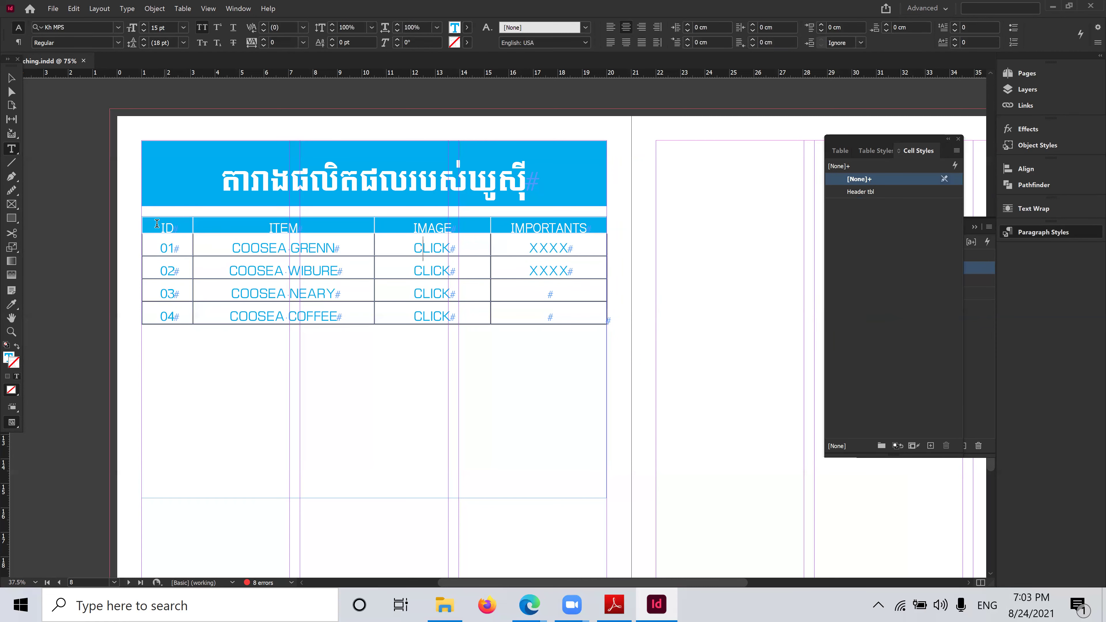
{"action": "left_click_drag", "start_coordinate": [154, 226], "coordinate": [249, 226]}
{"action": "left_click_drag", "start_coordinate": [385, 227], "coordinate": [530, 231]}
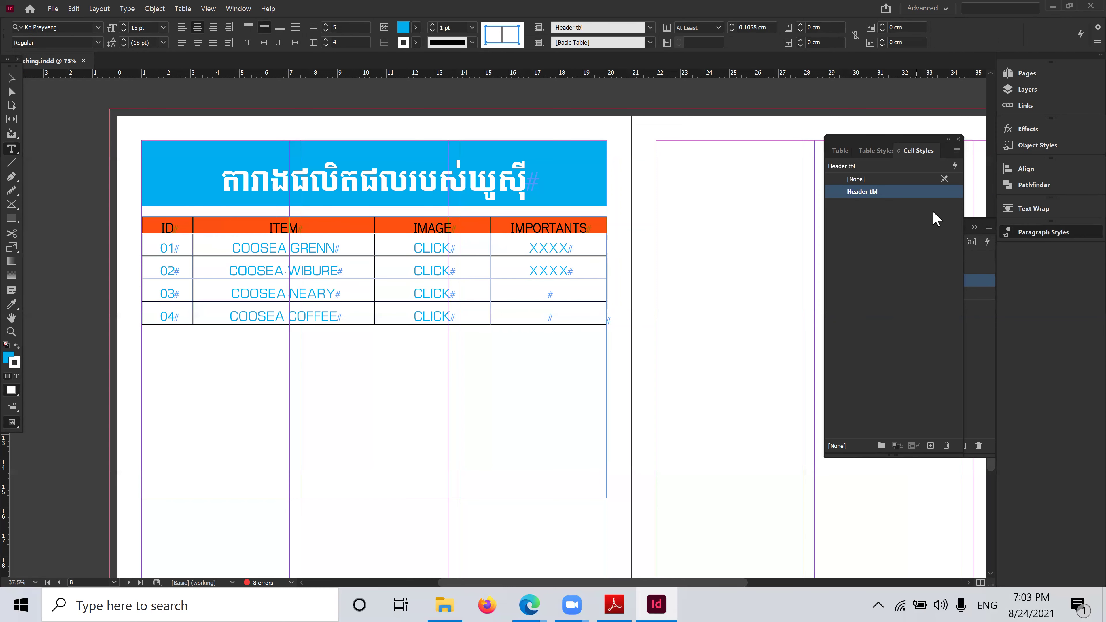
{"action": "double_click", "coordinate": [954, 189]}
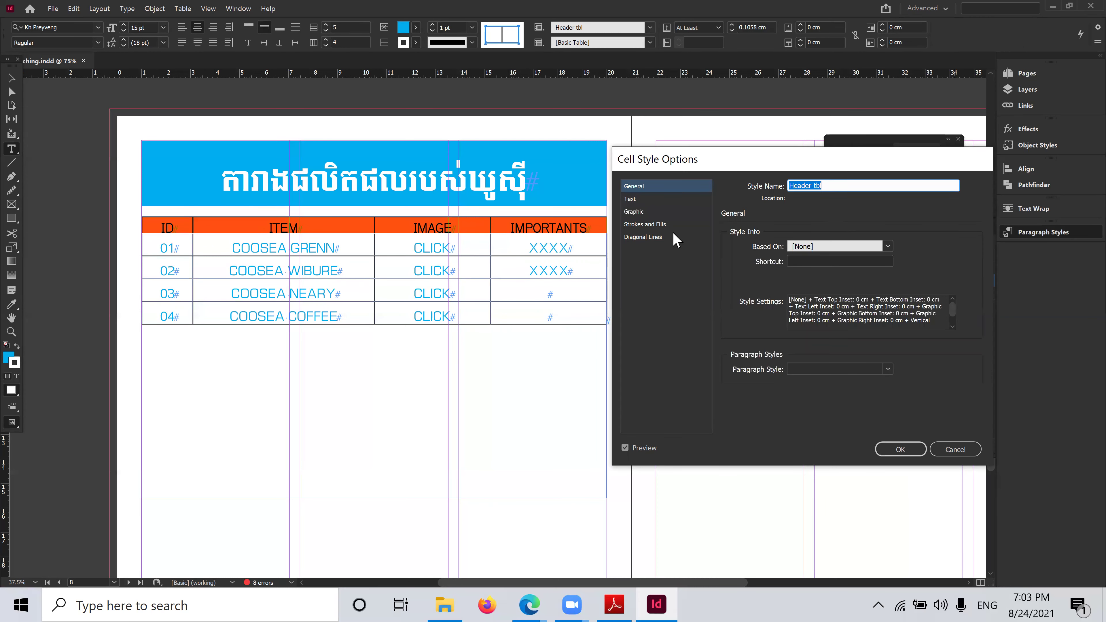
Try Cap Height for the first baseline, and set the offset to Ascent with a minimum of 1 cm
{"action": "left_click", "coordinate": [637, 199]}
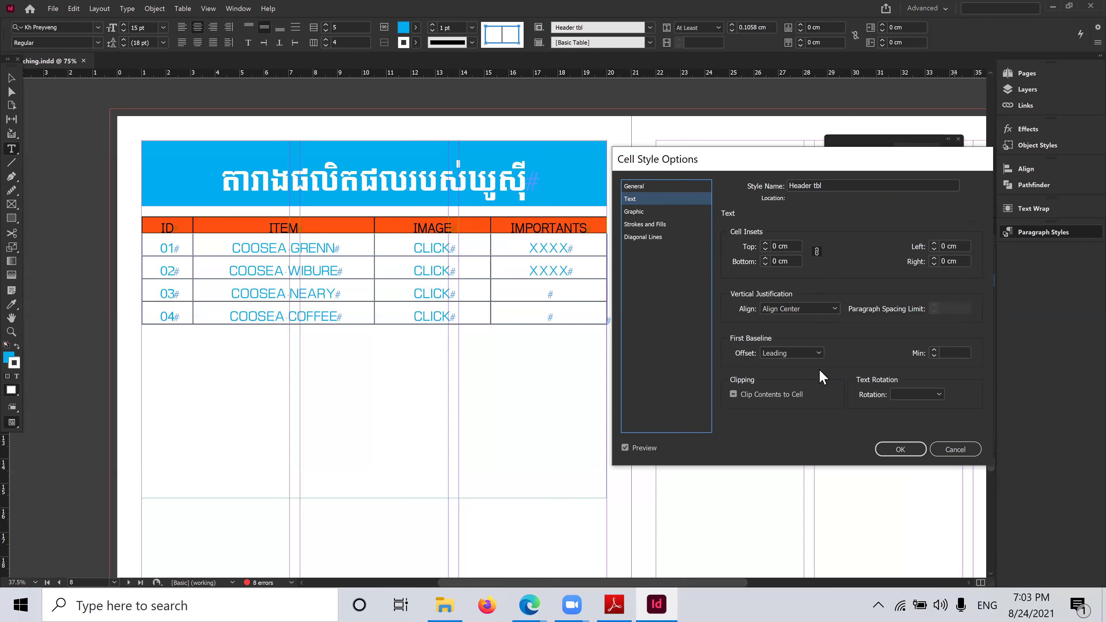
{"action": "left_click", "coordinate": [798, 353]}
{"action": "left_click", "coordinate": [788, 384]}
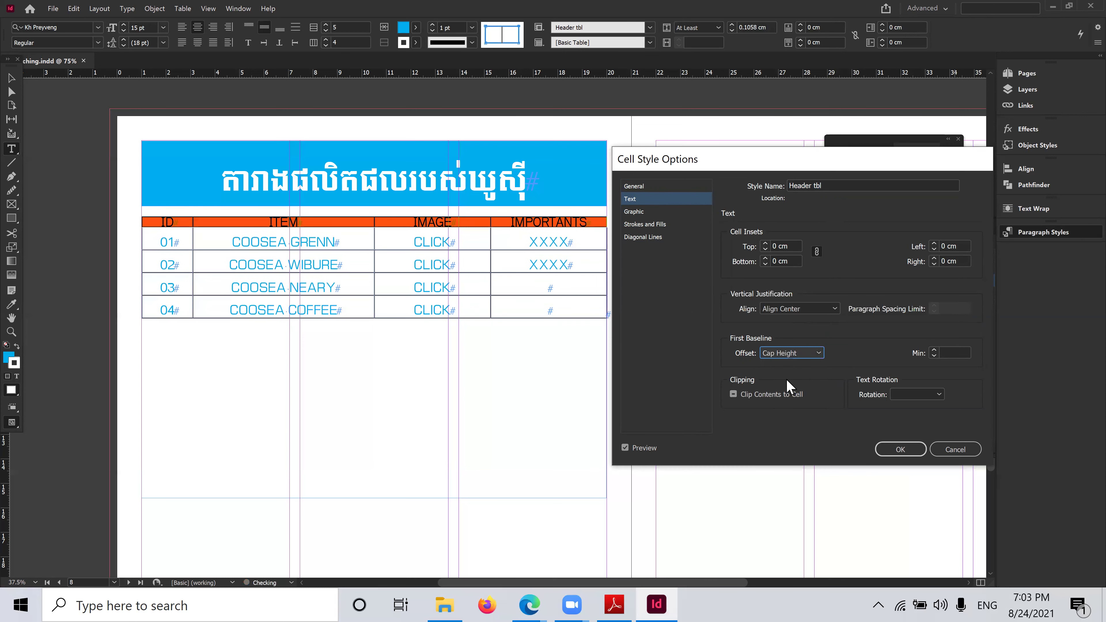
{"action": "left_click", "coordinate": [798, 354]}
{"action": "left_click", "coordinate": [789, 369]}
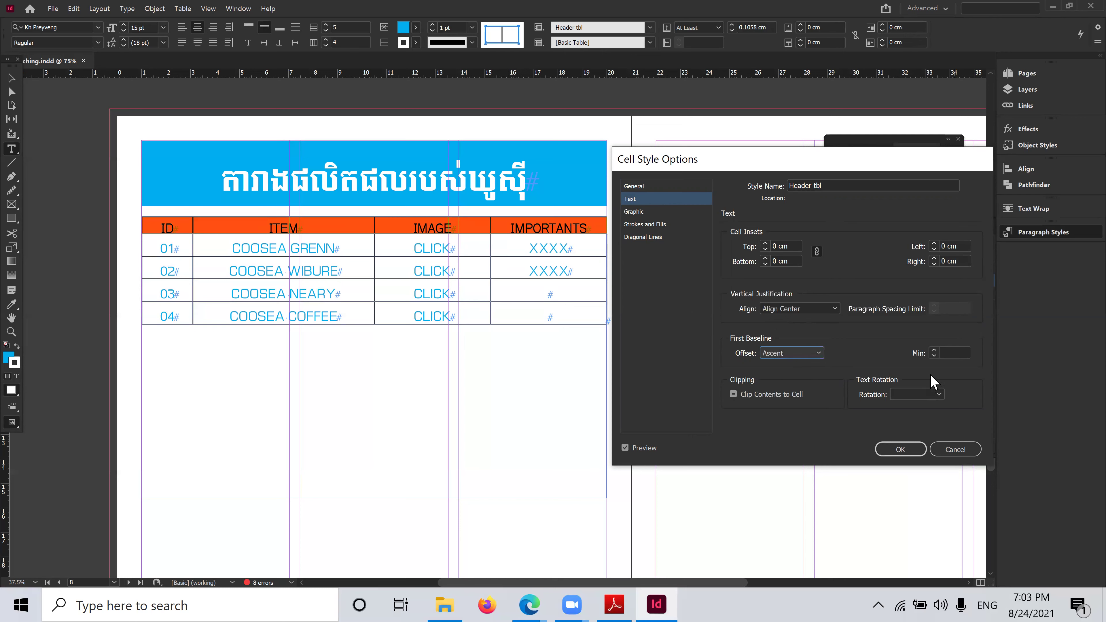
{"action": "left_click", "coordinate": [934, 351]}
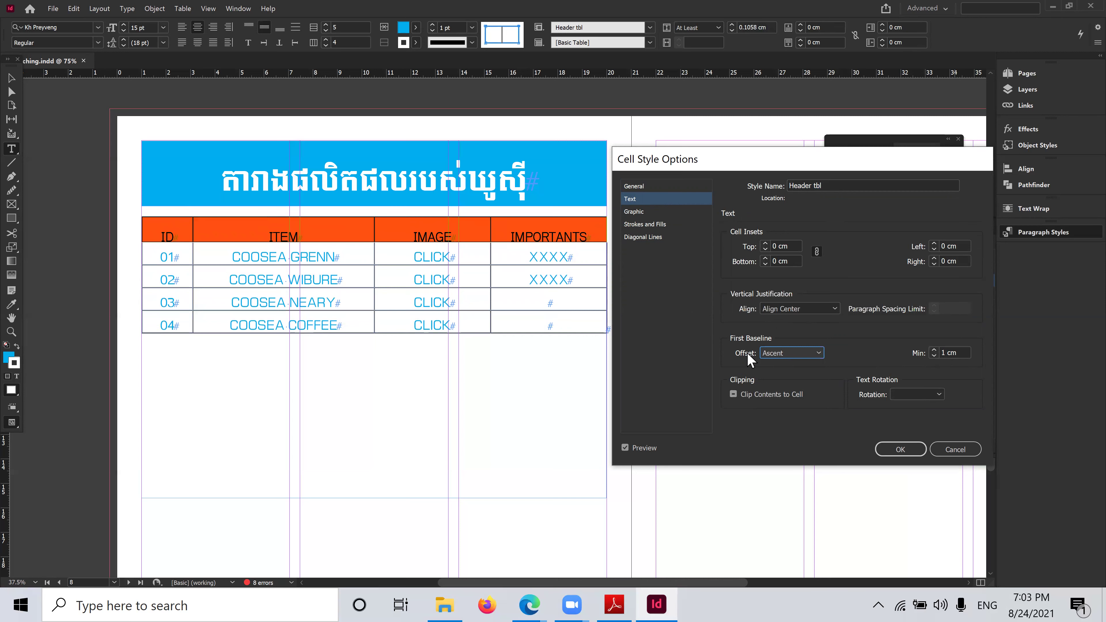
Try Align Bottom for the Header tbl style's vertical justification, and set it to Align Top
{"action": "left_click", "coordinate": [816, 309]}
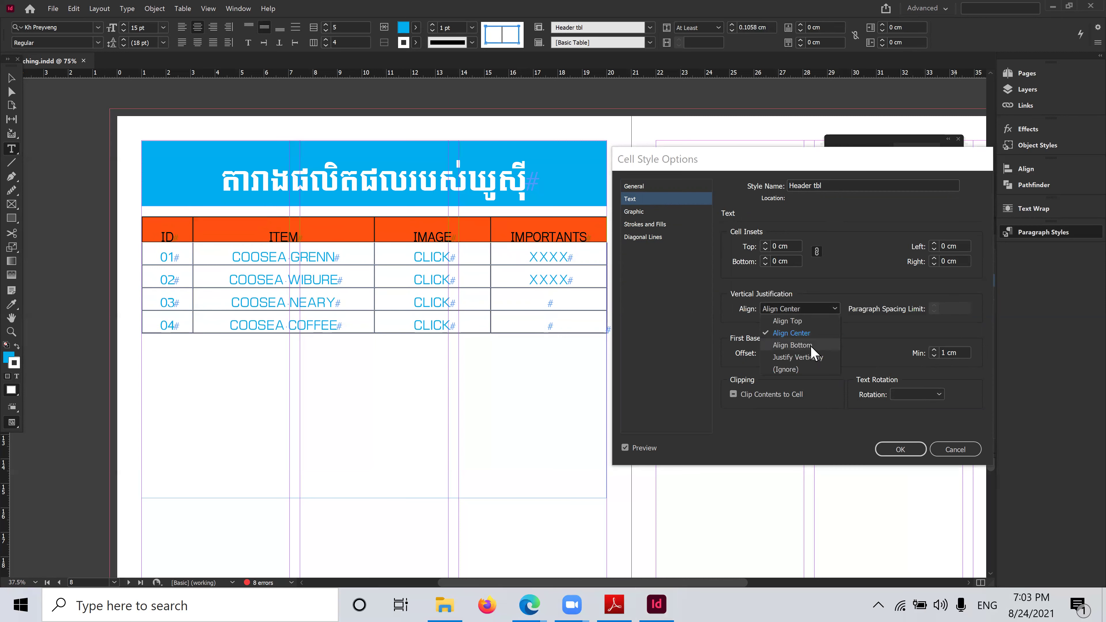
{"action": "left_click", "coordinate": [799, 347]}
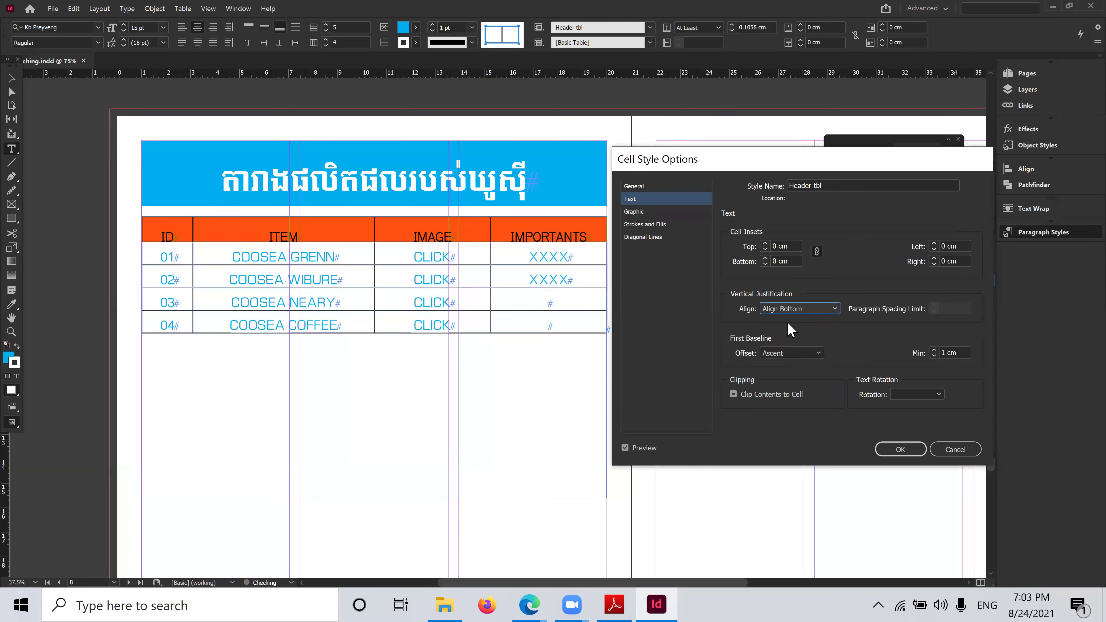
{"action": "left_click", "coordinate": [805, 309]}
{"action": "left_click", "coordinate": [796, 323]}
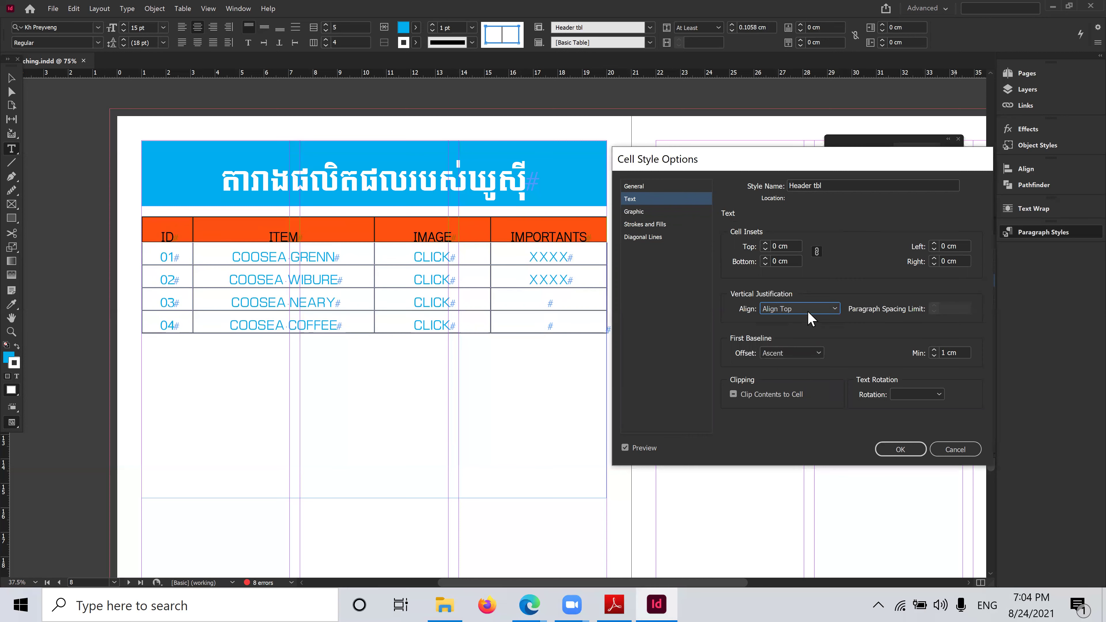
Set the Header tbl style's vertical justification to Align Center, review its graphic insets, and save the cell style
{"action": "left_click", "coordinate": [809, 308]}
{"action": "left_click", "coordinate": [797, 334]}
{"action": "left_click", "coordinate": [636, 212]}
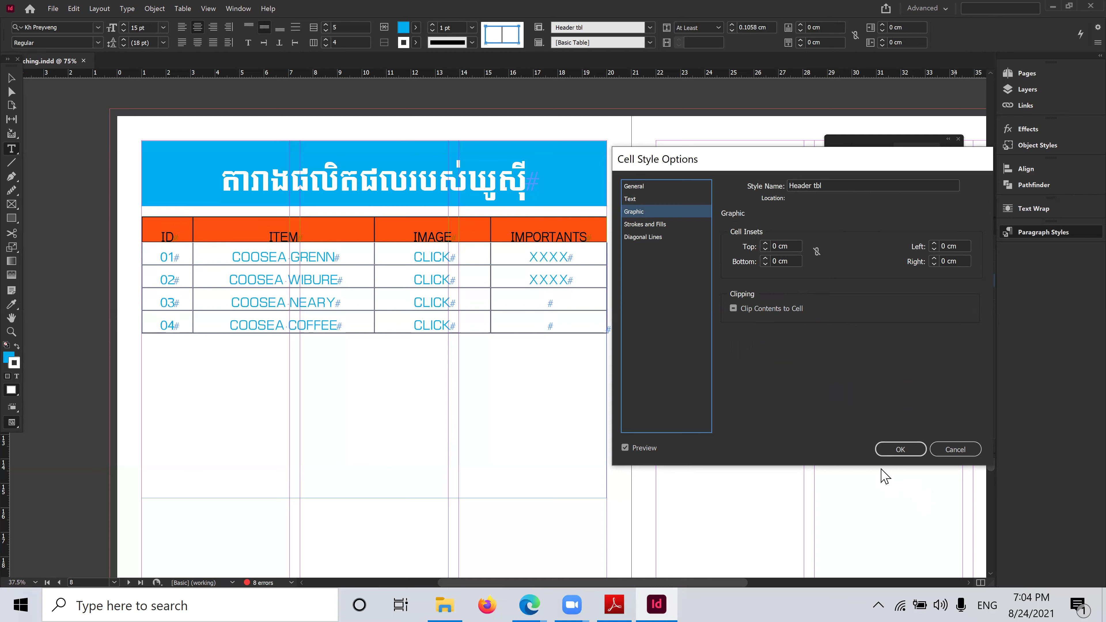
{"action": "key", "text": "Return"}
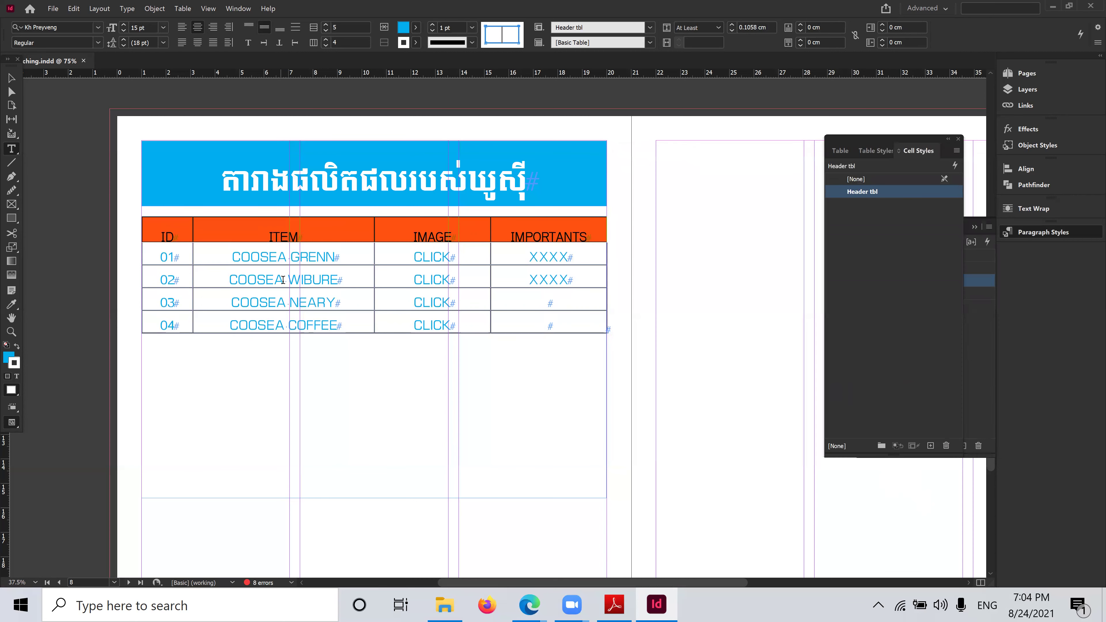
Justify the heading row's text with last lines centred, try other vertical alignments, and set the cells to Align Center
{"action": "left_click", "coordinate": [274, 281]}
{"action": "left_click_drag", "start_coordinate": [156, 235], "coordinate": [565, 215]}
{"action": "left_click", "coordinate": [247, 28]}
{"action": "left_click", "coordinate": [198, 43]}
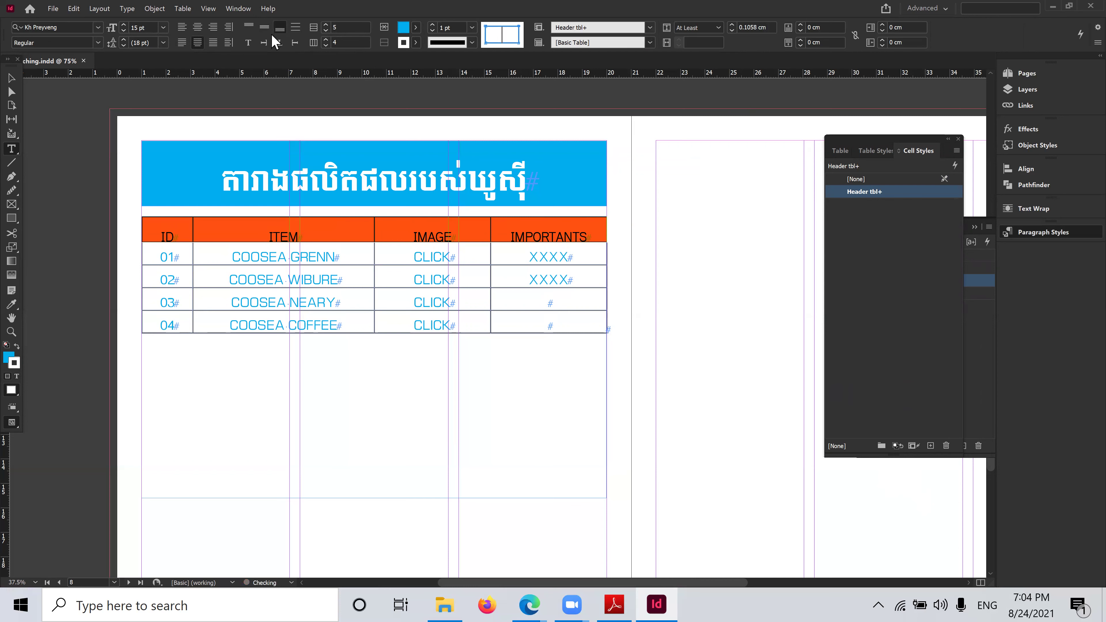
{"action": "left_click", "coordinate": [264, 27]}
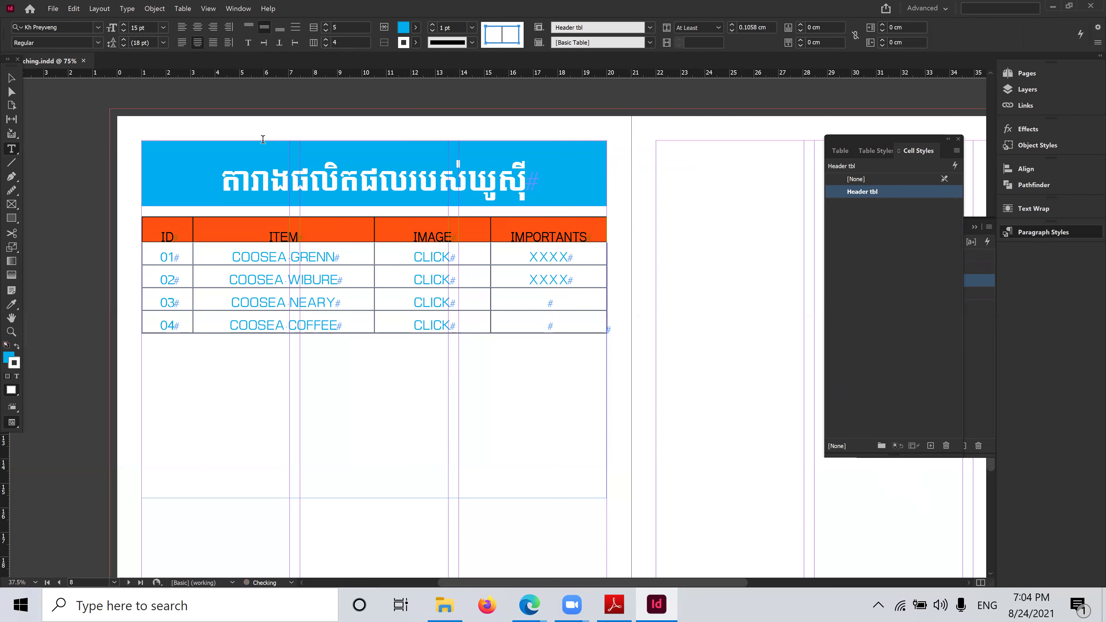
Delete the Header tbl cell style with the heading row selected, replacing it with [None]
{"action": "left_click", "coordinate": [531, 238]}
{"action": "left_click_drag", "start_coordinate": [153, 236], "coordinate": [584, 235]}
{"action": "left_click", "coordinate": [943, 446]}
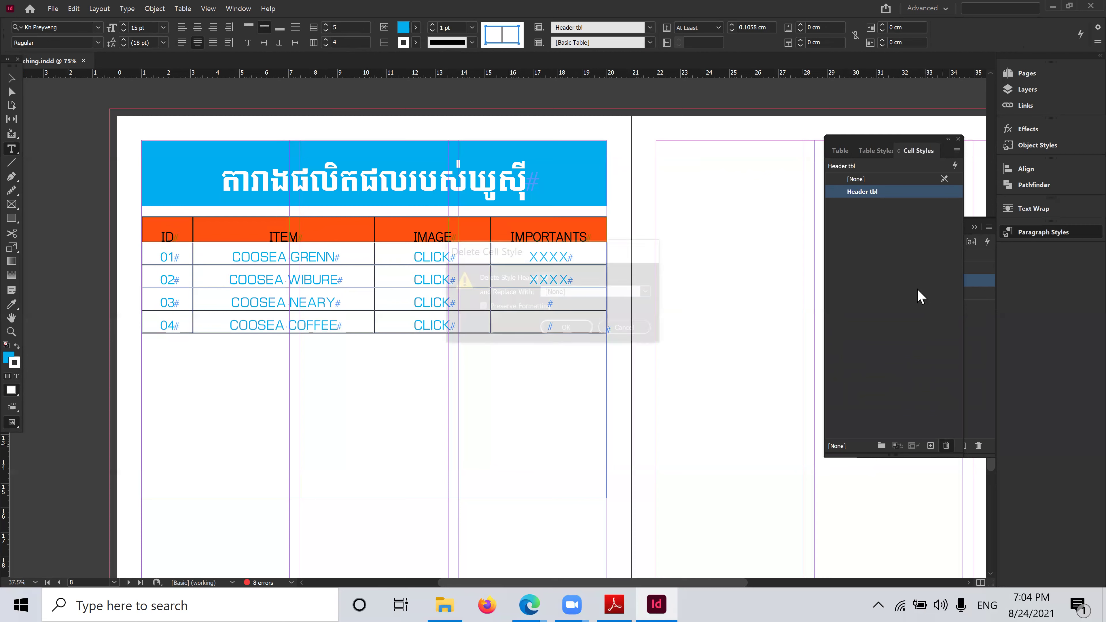
{"action": "left_click", "coordinate": [572, 326]}
{"action": "left_click", "coordinate": [525, 239]}
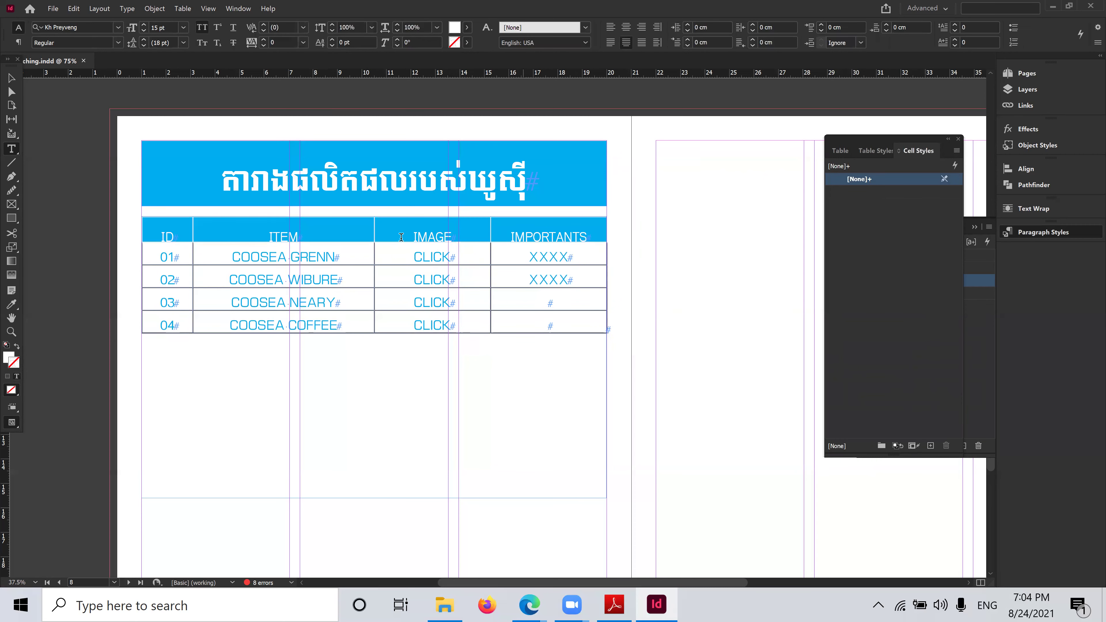
{"action": "left_click_drag", "start_coordinate": [168, 238], "coordinate": [586, 230]}
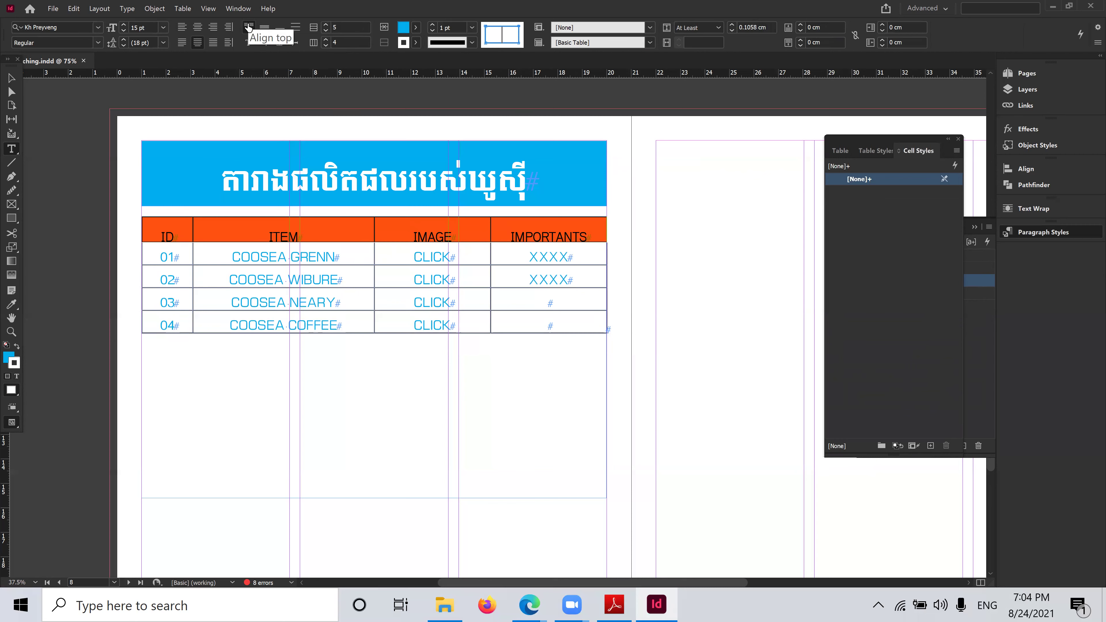
{"action": "left_click", "coordinate": [270, 237]}
{"action": "left_click_drag", "start_coordinate": [158, 232], "coordinate": [237, 237]}
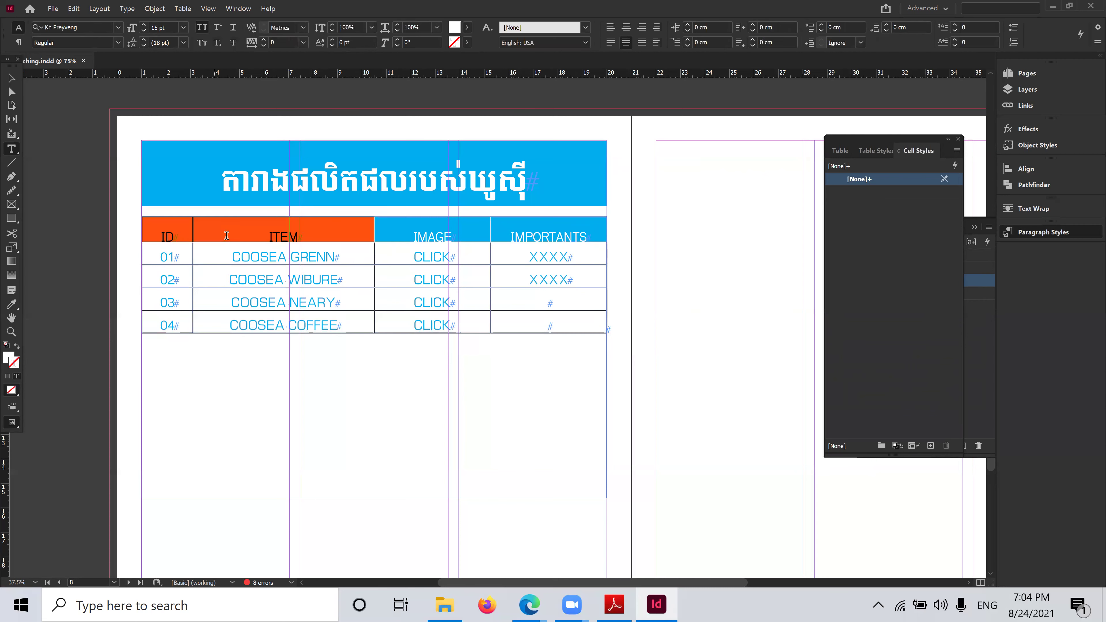
{"action": "left_click", "coordinate": [406, 279]}
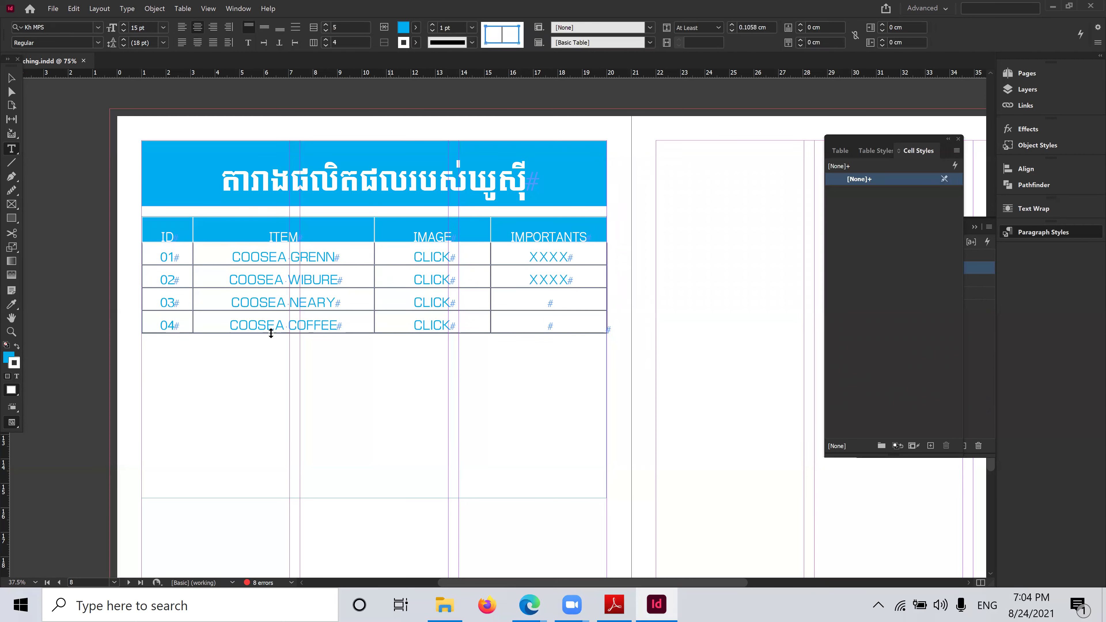
Set the font of all the table's cells to Arial Regular
{"action": "left_click_drag", "start_coordinate": [154, 238], "coordinate": [576, 322]}
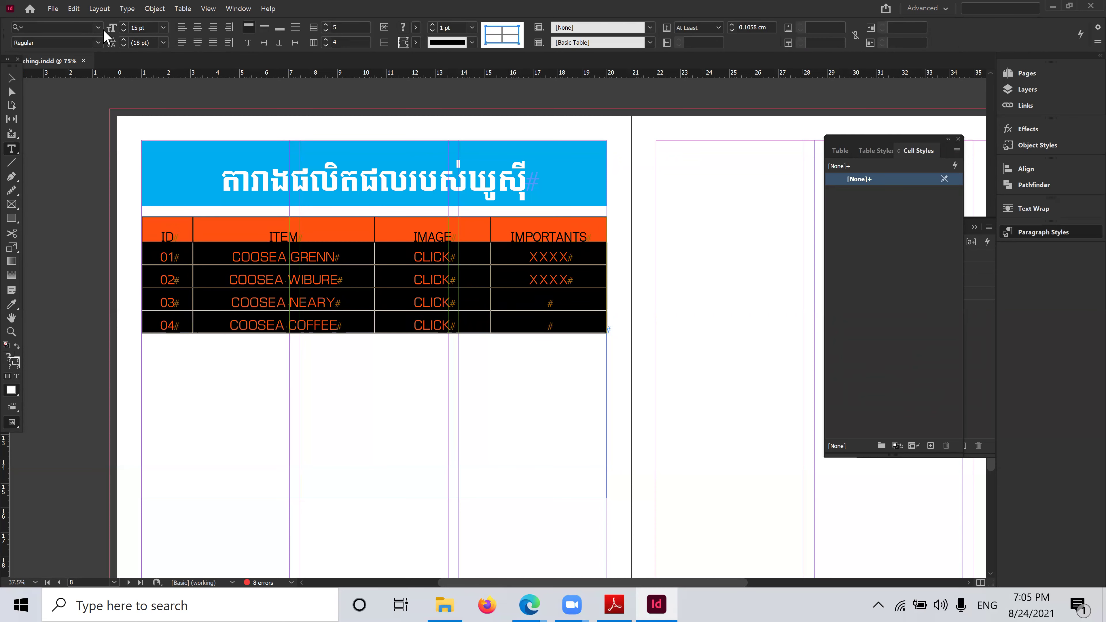
{"action": "left_click", "coordinate": [98, 28]}
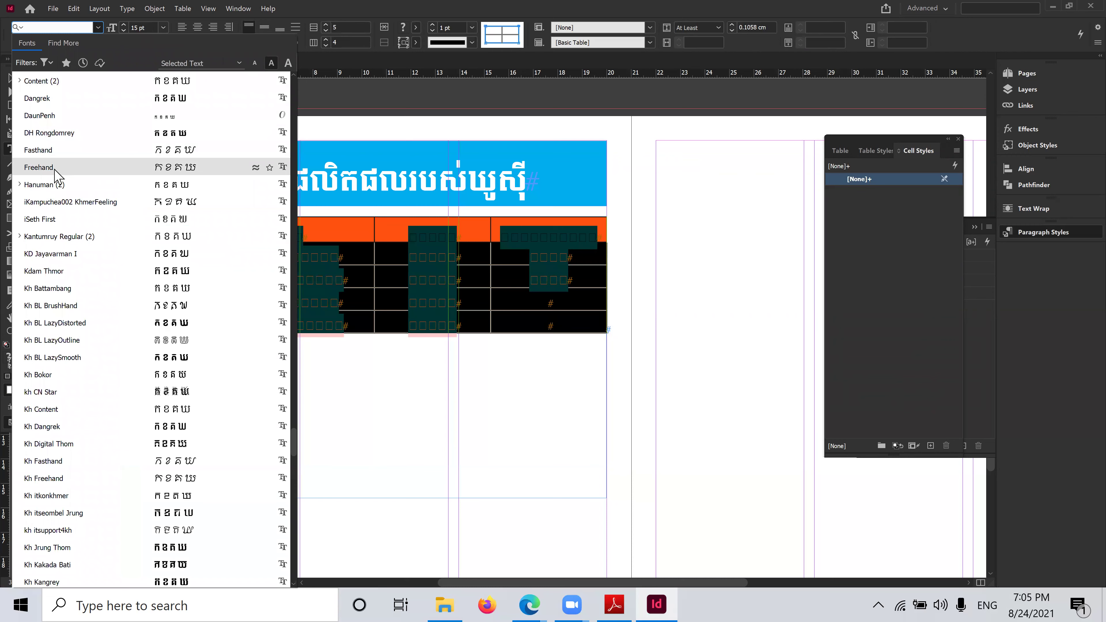
{"action": "type", "text": "ar"}
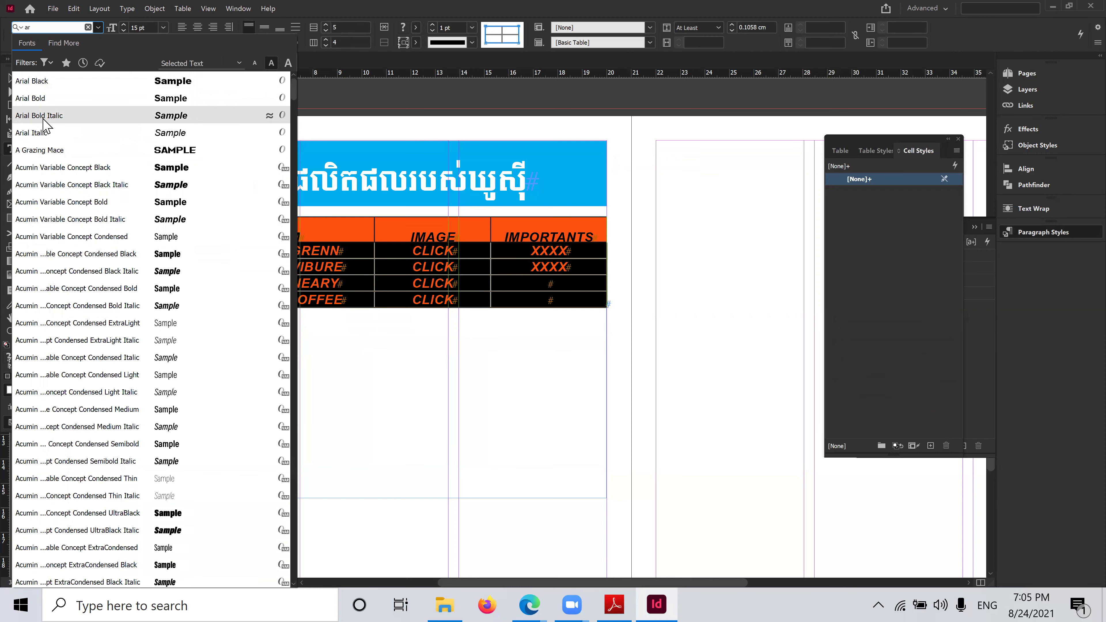
{"action": "left_click", "coordinate": [34, 98]}
{"action": "left_click", "coordinate": [98, 42]}
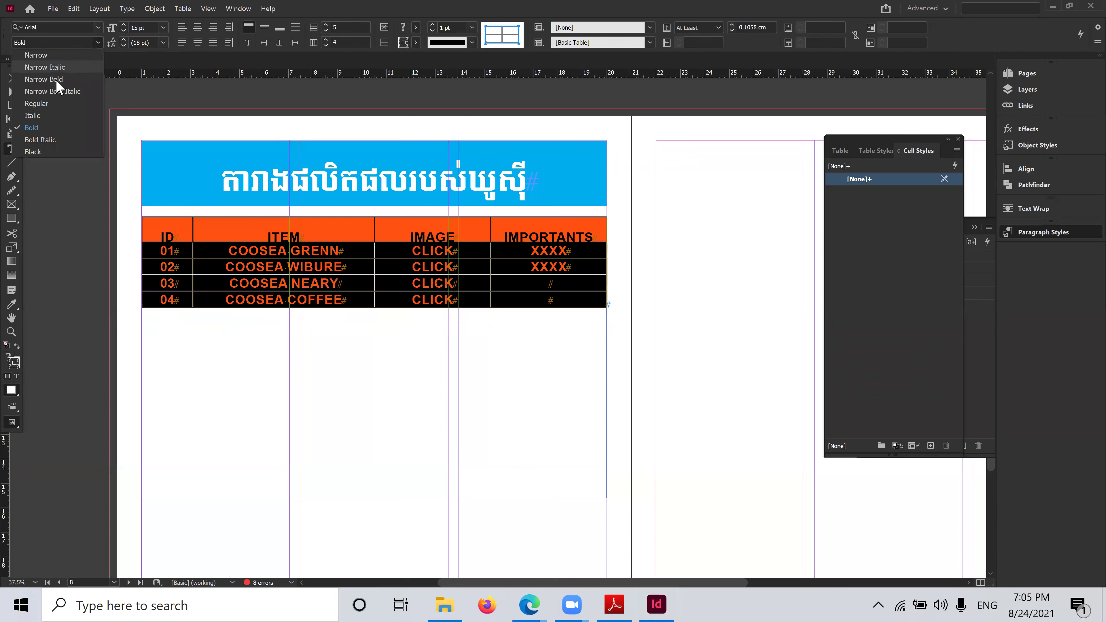
{"action": "left_click", "coordinate": [43, 113]}
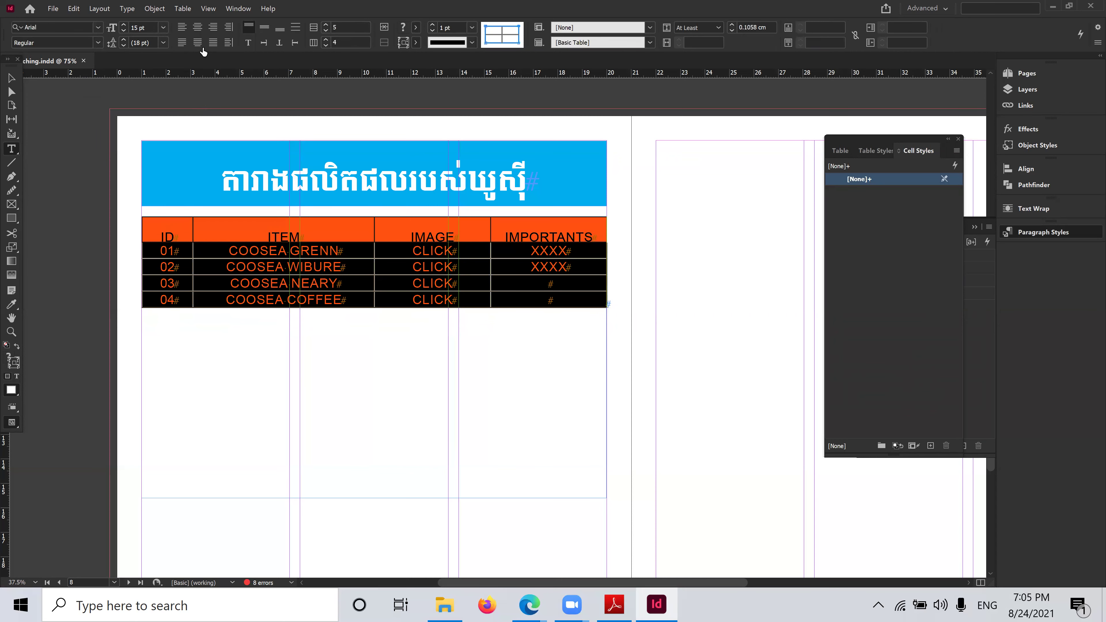
{"action": "left_click", "coordinate": [379, 285]}
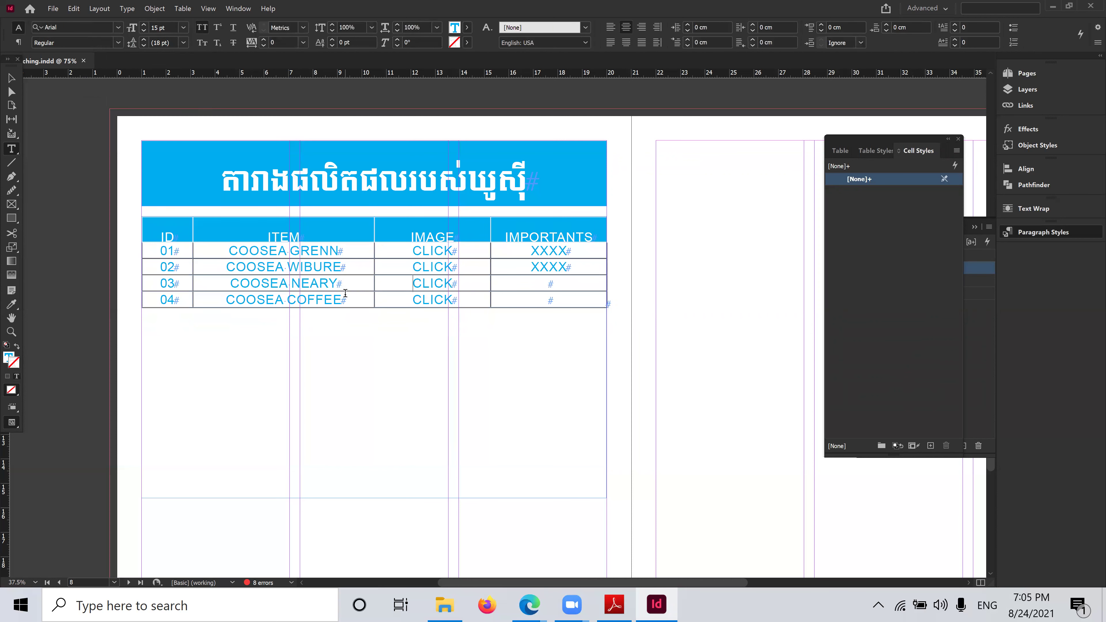
{"action": "left_click_drag", "start_coordinate": [160, 234], "coordinate": [528, 215]}
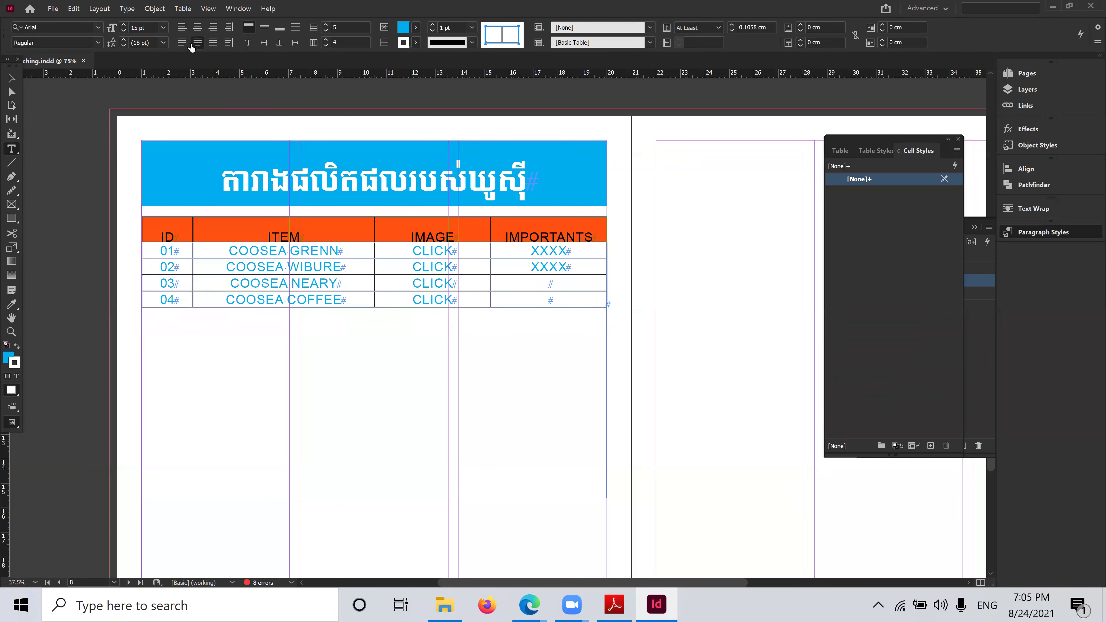
{"action": "left_click", "coordinate": [183, 9]}
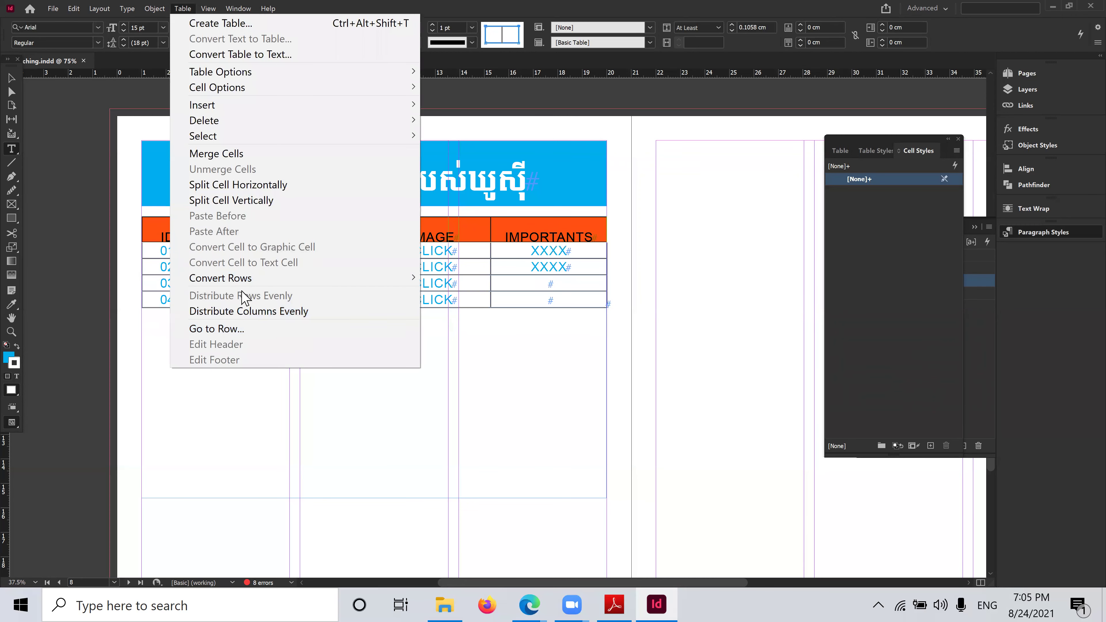
{"action": "mouse_move", "coordinate": [245, 279]}
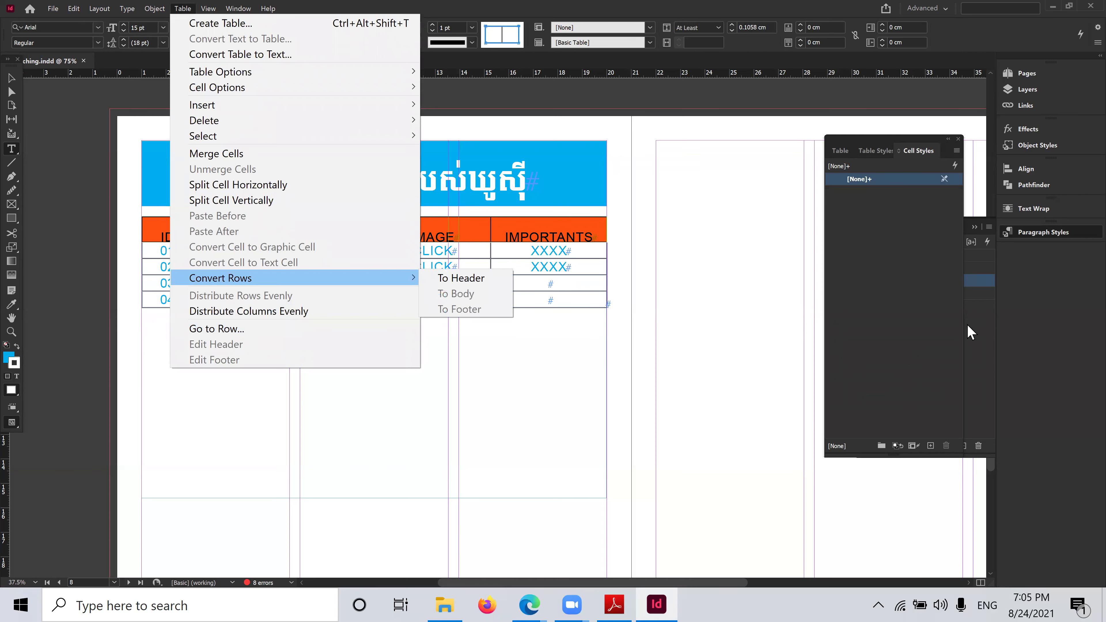
{"action": "left_click", "coordinate": [899, 209]}
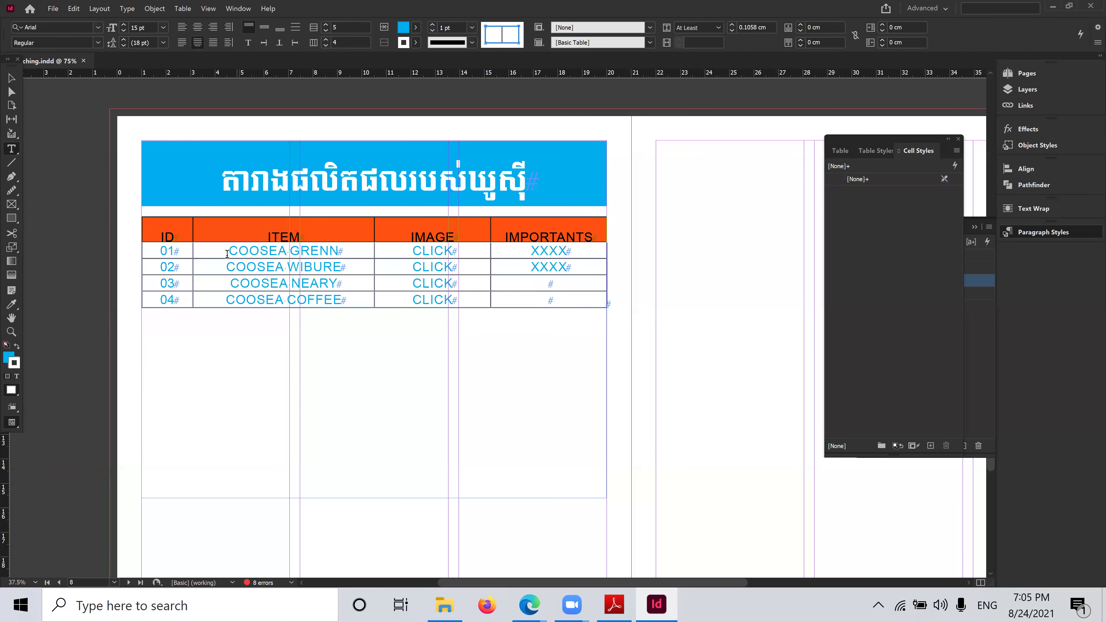
Delete Paragraph Style 1, replacing it with [Basic Paragraph], and clear the heading row's remaining formatting overrides
{"action": "left_click", "coordinate": [156, 237]}
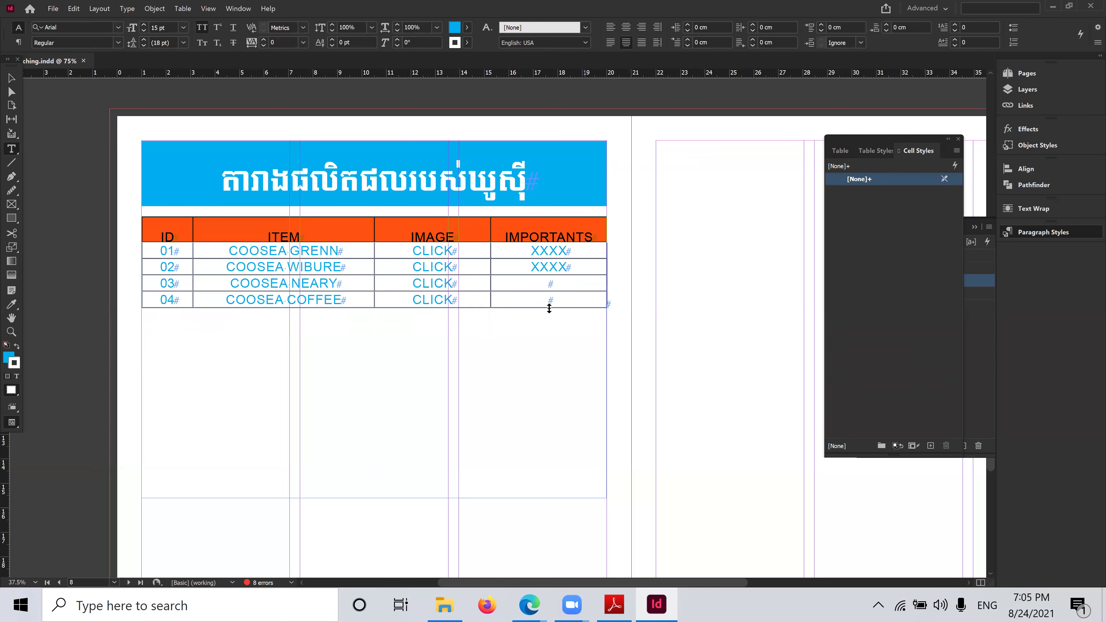
{"action": "left_click", "coordinate": [525, 279]}
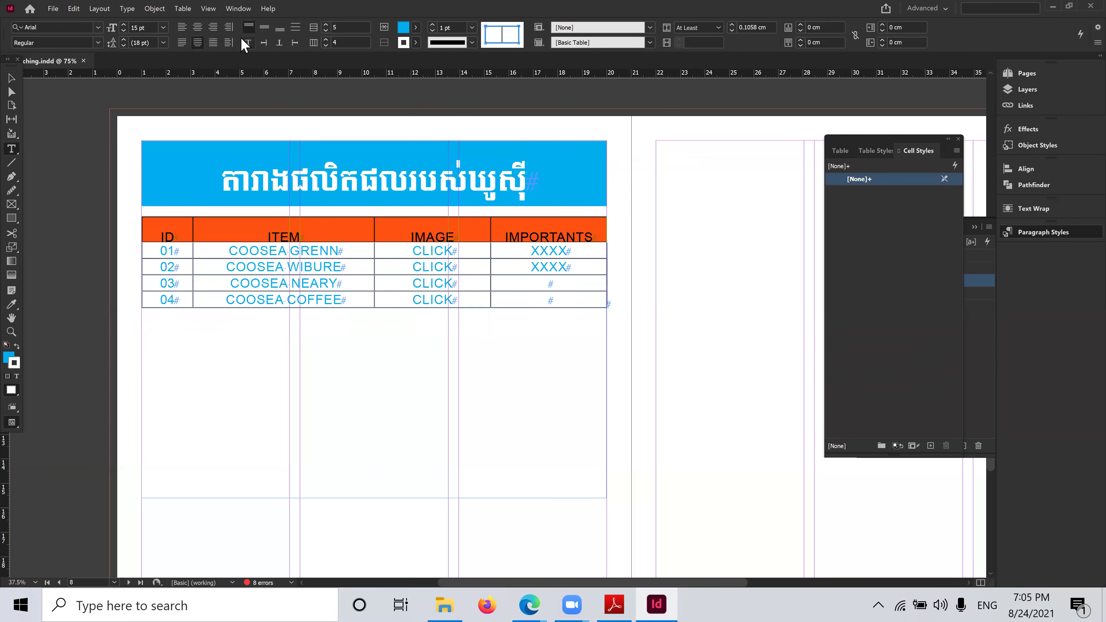
{"action": "left_click", "coordinate": [238, 8]}
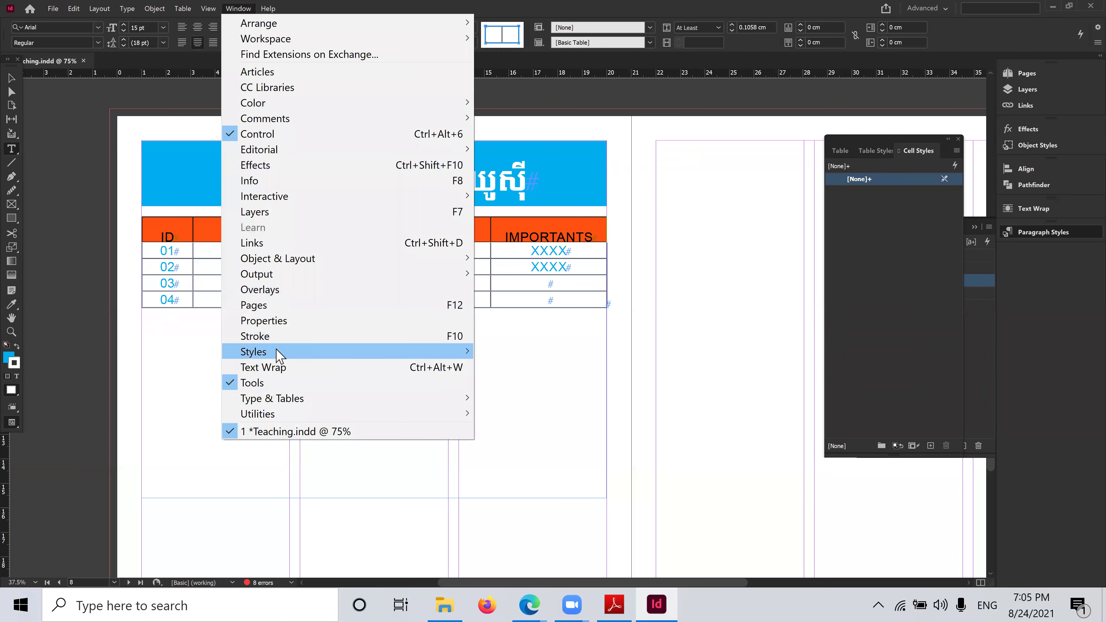
{"action": "mouse_move", "coordinate": [331, 358]}
{"action": "left_click", "coordinate": [530, 352]}
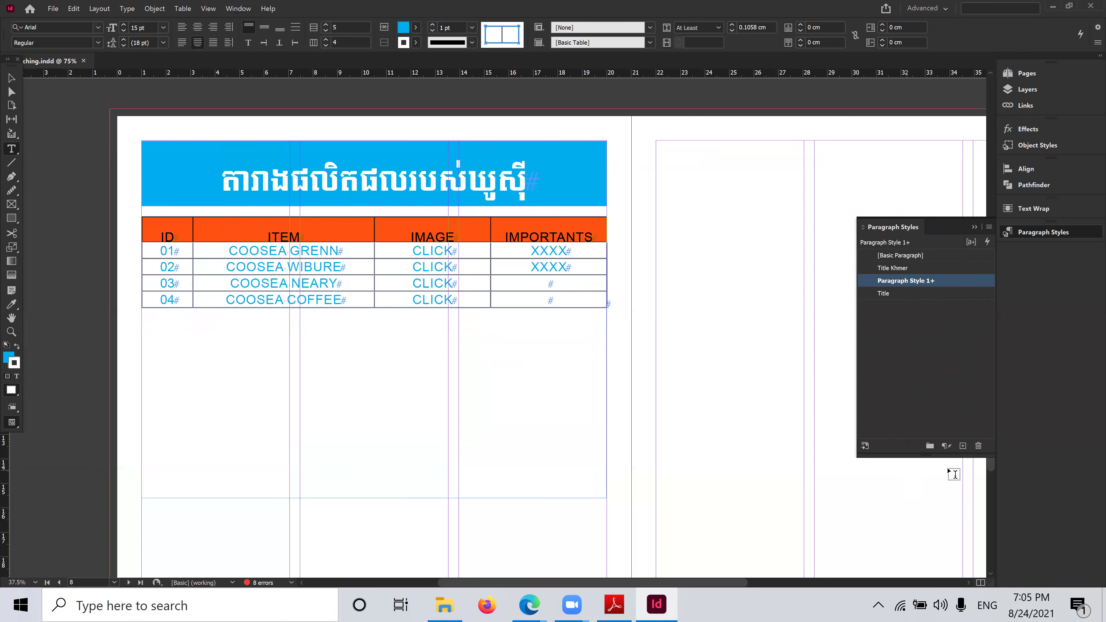
{"action": "left_click", "coordinate": [979, 446]}
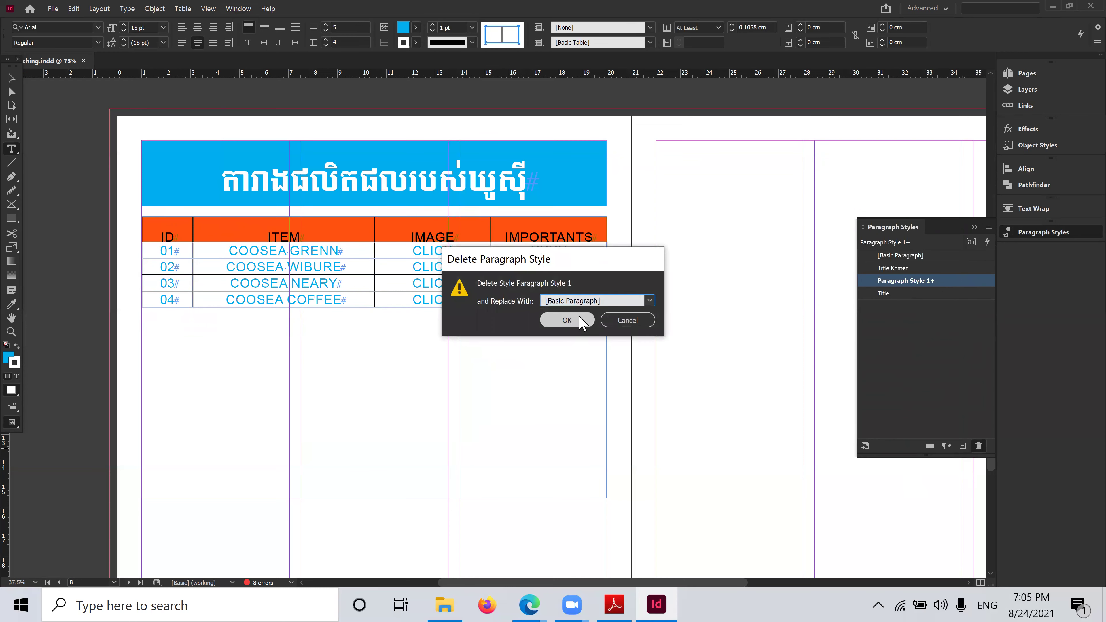
{"action": "left_click", "coordinate": [571, 321]}
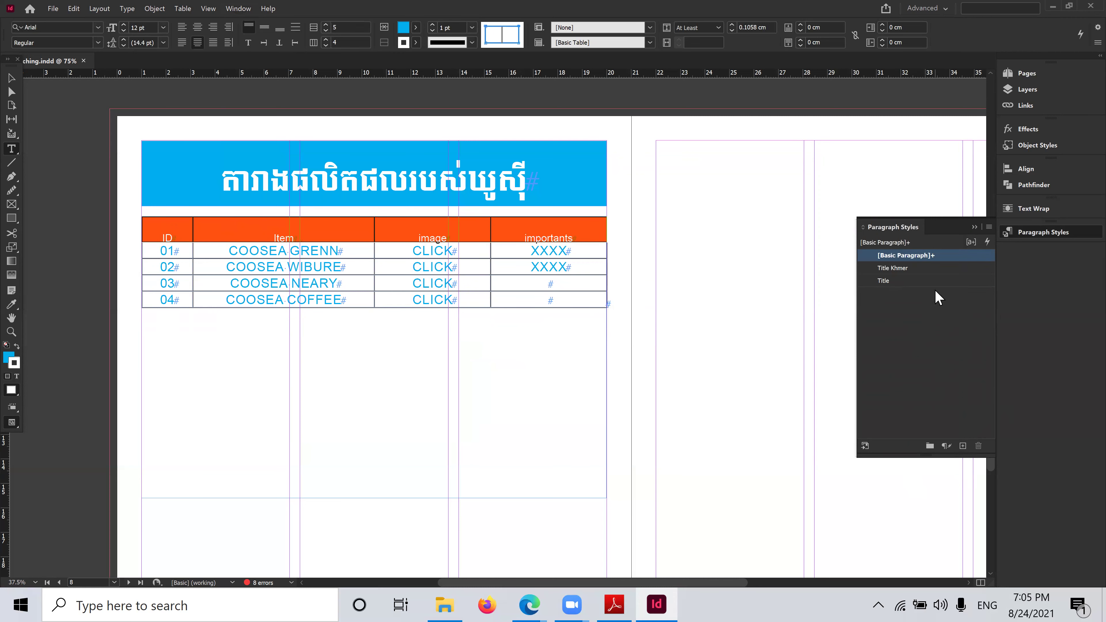
{"action": "left_click", "coordinate": [906, 255], "text": "alt"}
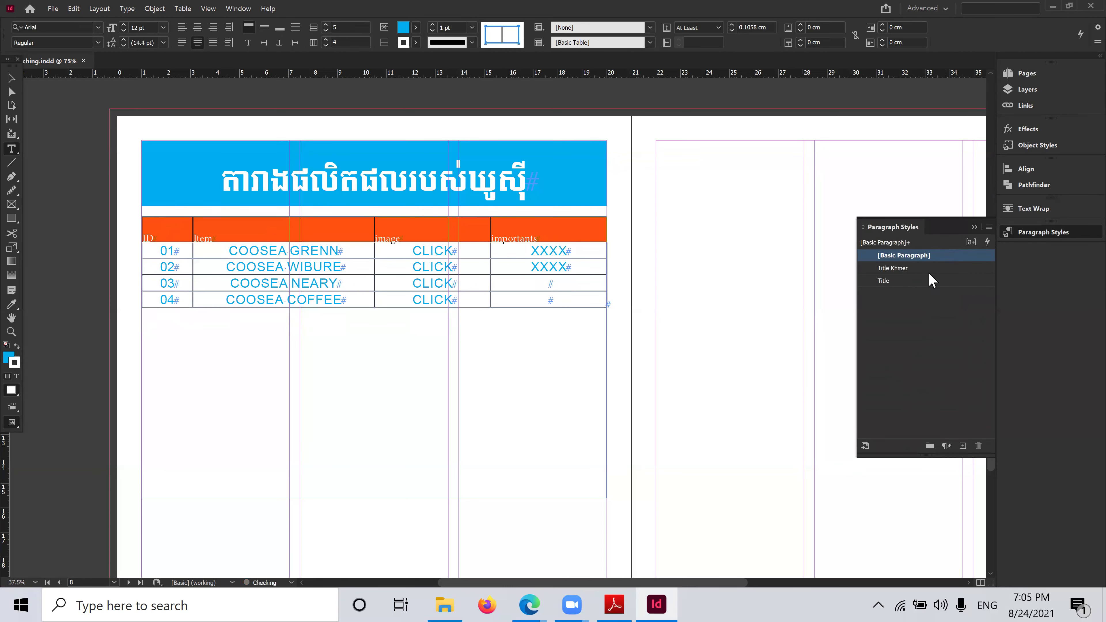
Reselect the heading row, show the cell styles again, create a new cell style from the row, and open its options
{"action": "left_click", "coordinate": [438, 232]}
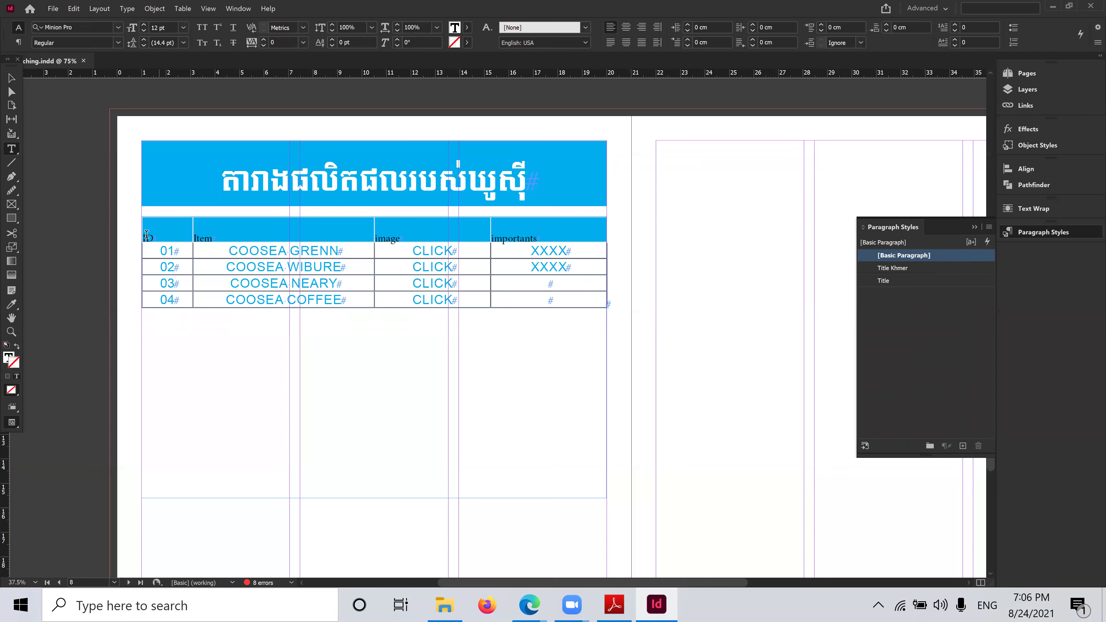
{"action": "left_click", "coordinate": [140, 237]}
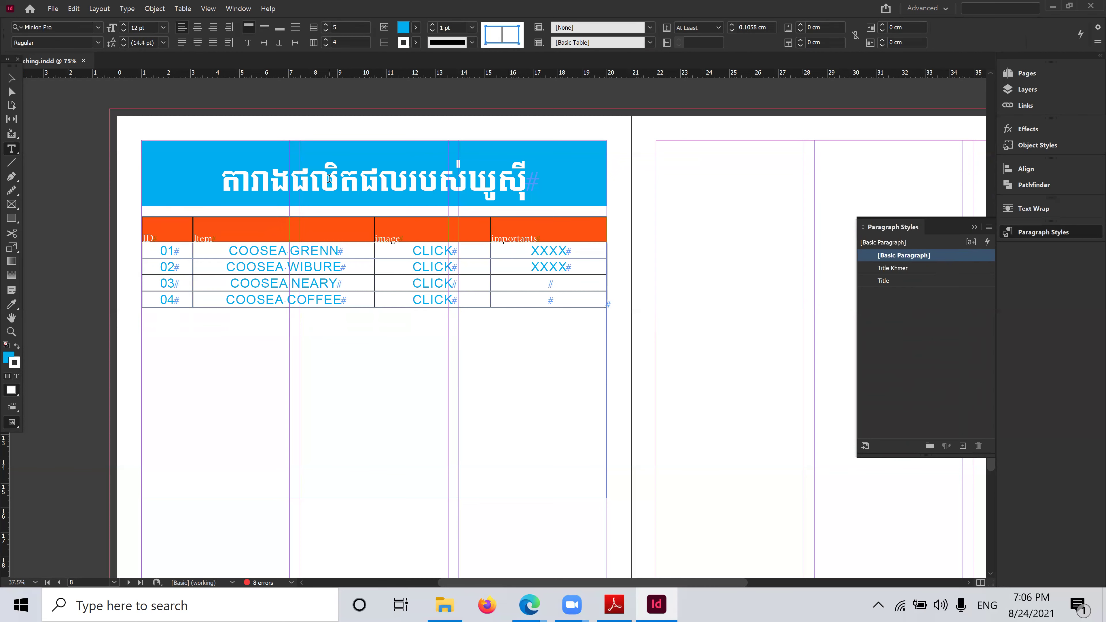
{"action": "left_click", "coordinate": [238, 9]}
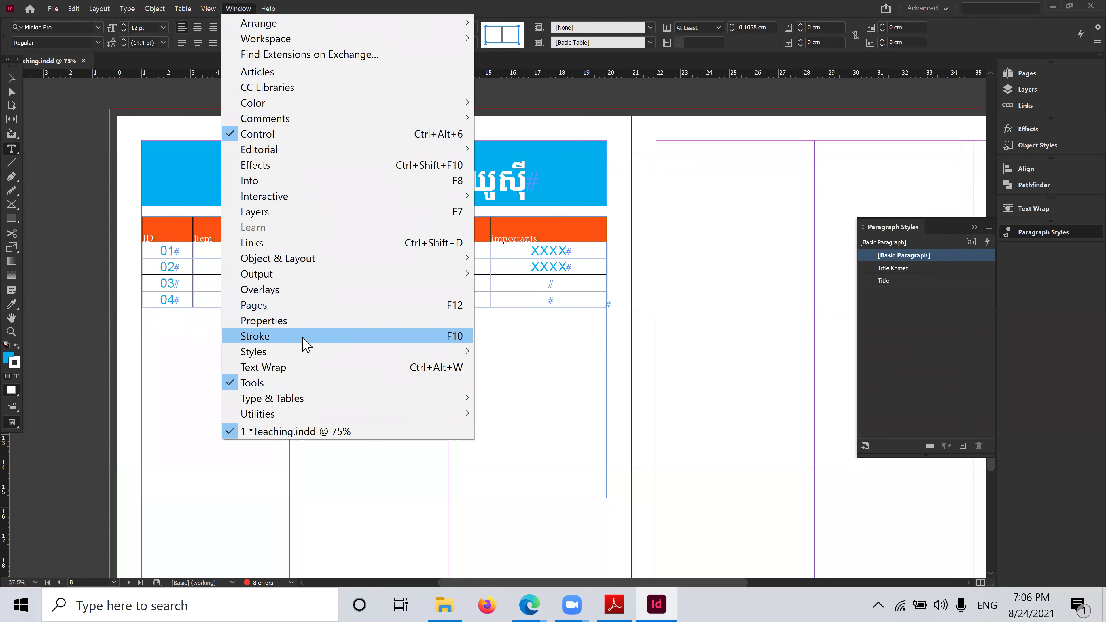
{"action": "mouse_move", "coordinate": [304, 352]}
{"action": "left_click", "coordinate": [518, 352]}
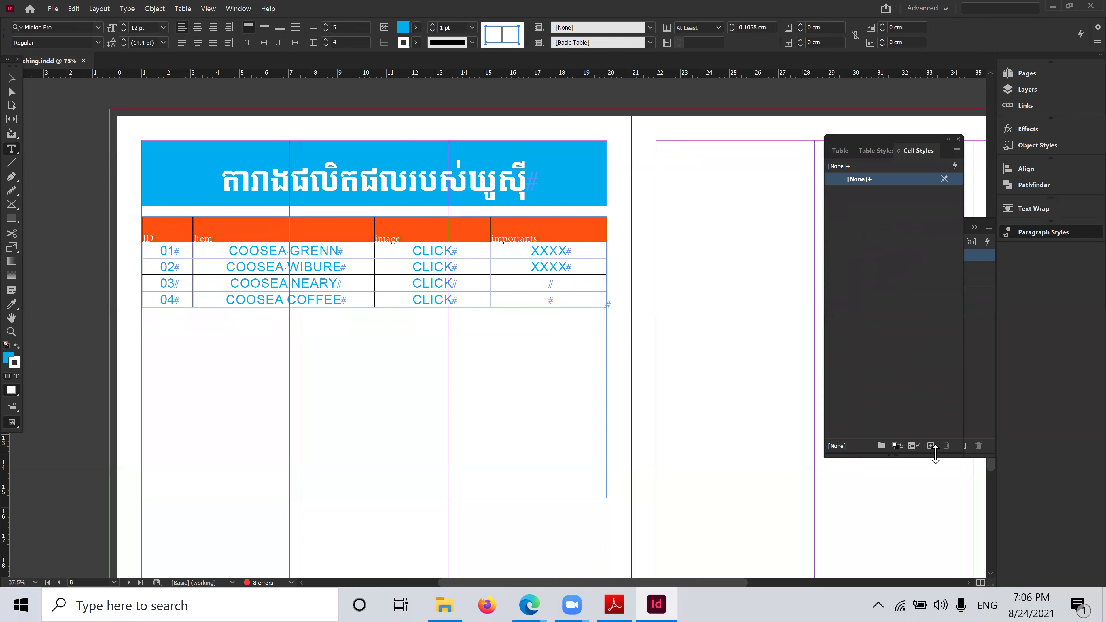
{"action": "left_click", "coordinate": [931, 446]}
{"action": "left_click", "coordinate": [935, 195]}
{"action": "double_click", "coordinate": [934, 195]}
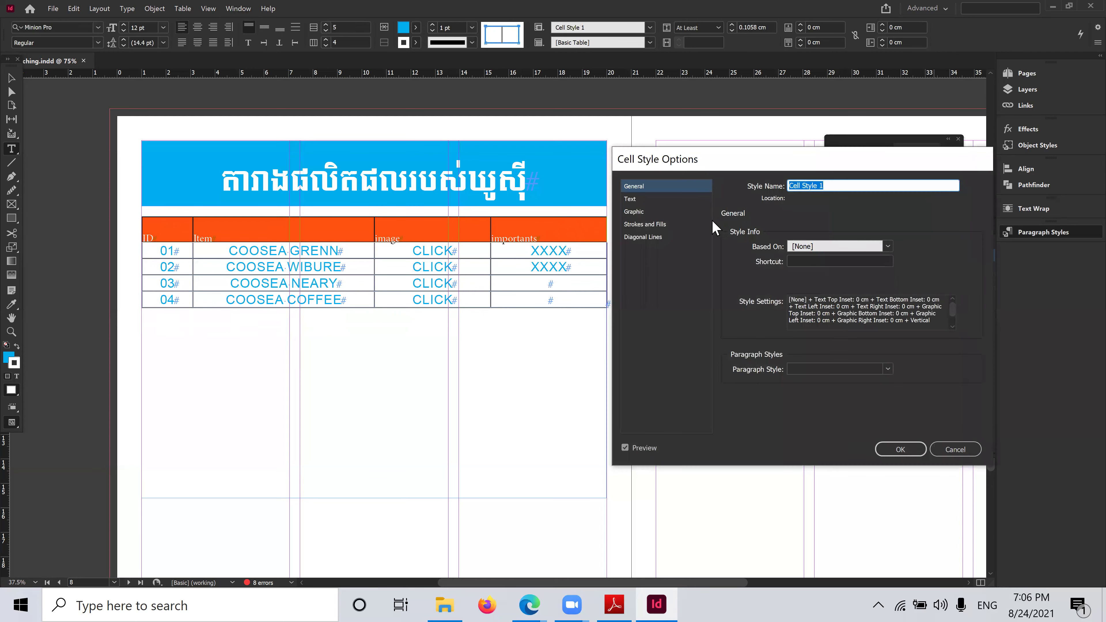
Try Align Center for Cell Style 1's vertical justification, and check its graphic insets before leaving the style options
{"action": "left_click", "coordinate": [642, 199]}
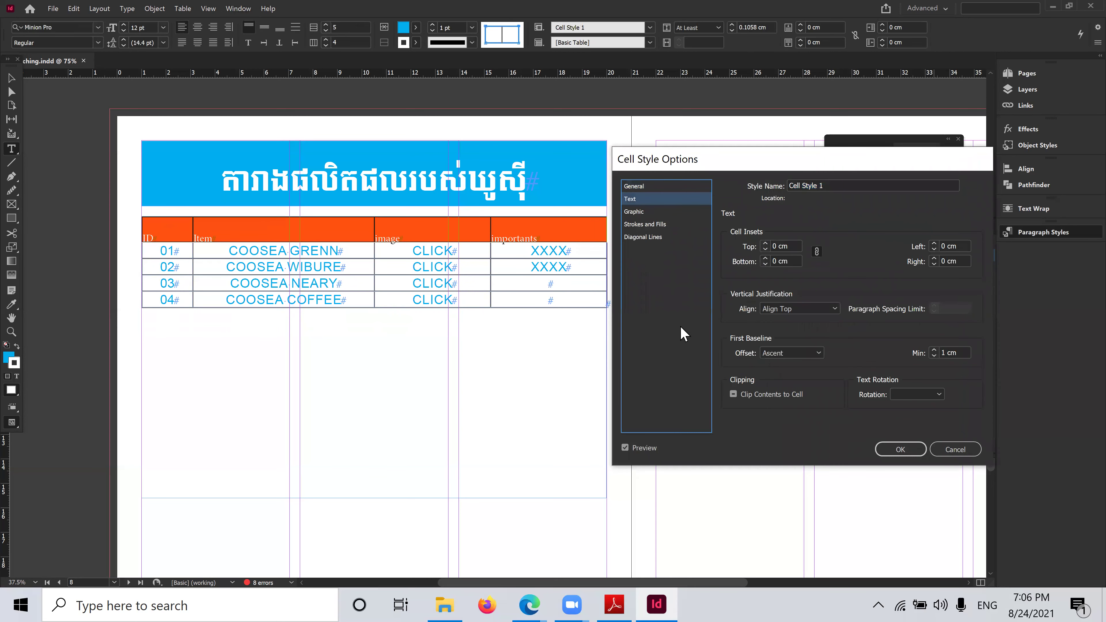
{"action": "left_click", "coordinate": [823, 309]}
{"action": "left_click", "coordinate": [798, 333]}
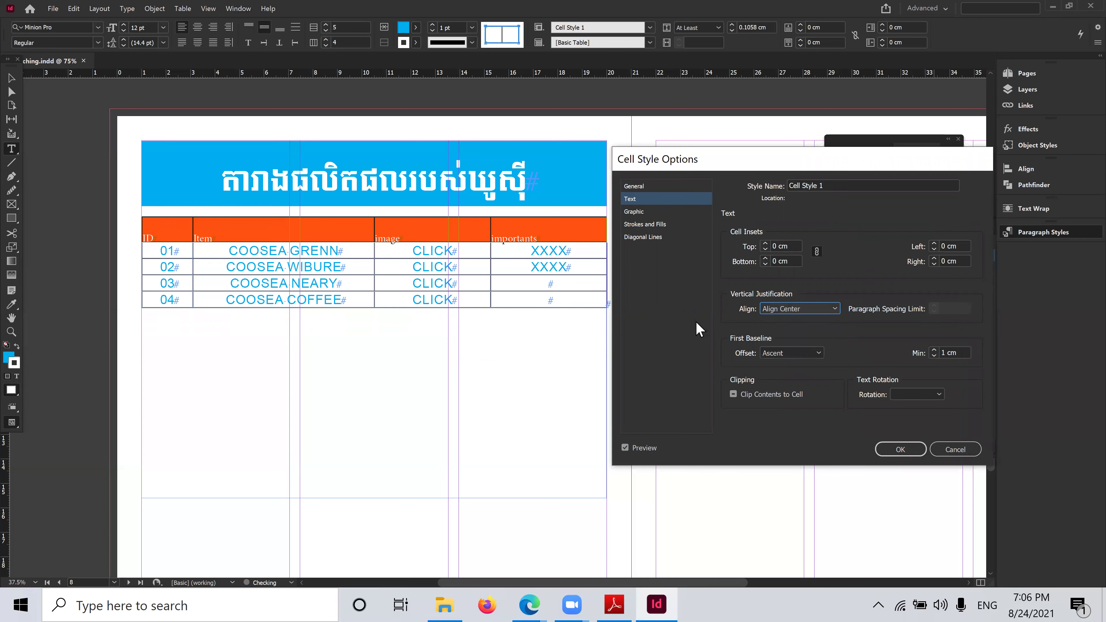
{"action": "left_click", "coordinate": [640, 212]}
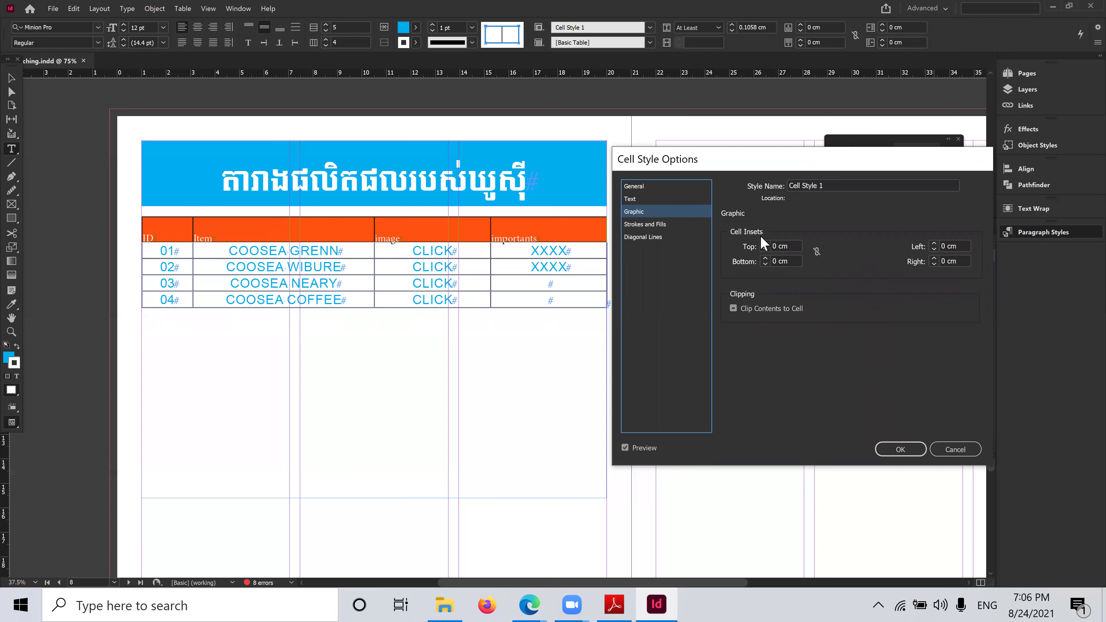
{"action": "left_click", "coordinate": [956, 450]}
Delete the heading row with ID, Item, image and importants from the table
{"action": "left_click", "coordinate": [158, 236]}
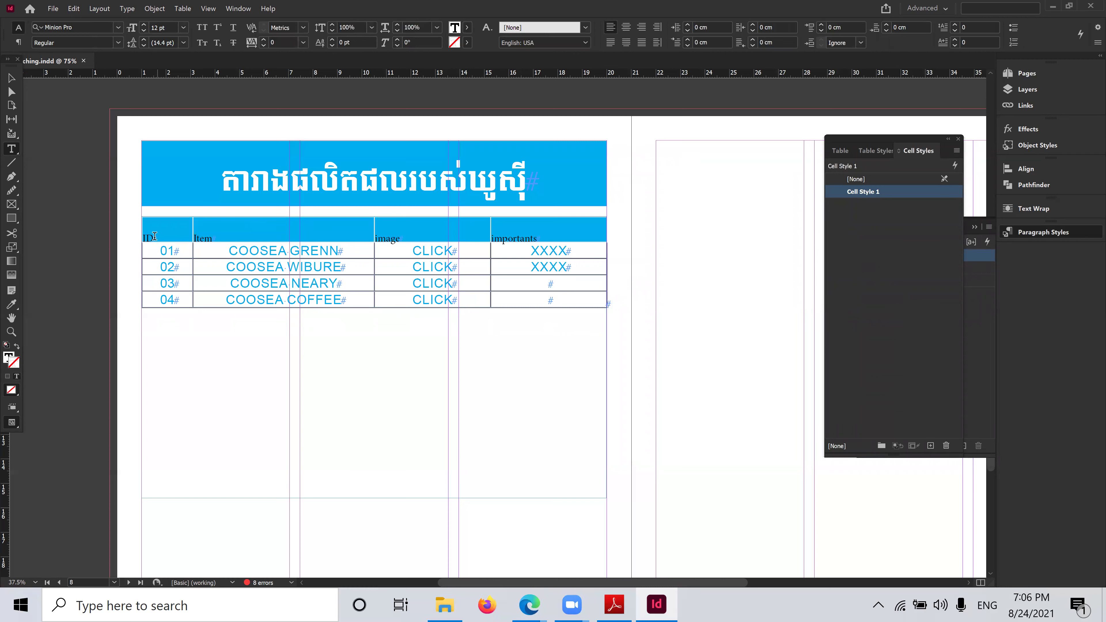
{"action": "left_click", "coordinate": [237, 243]}
{"action": "left_click", "coordinate": [143, 242]}
{"action": "left_click", "coordinate": [136, 236]}
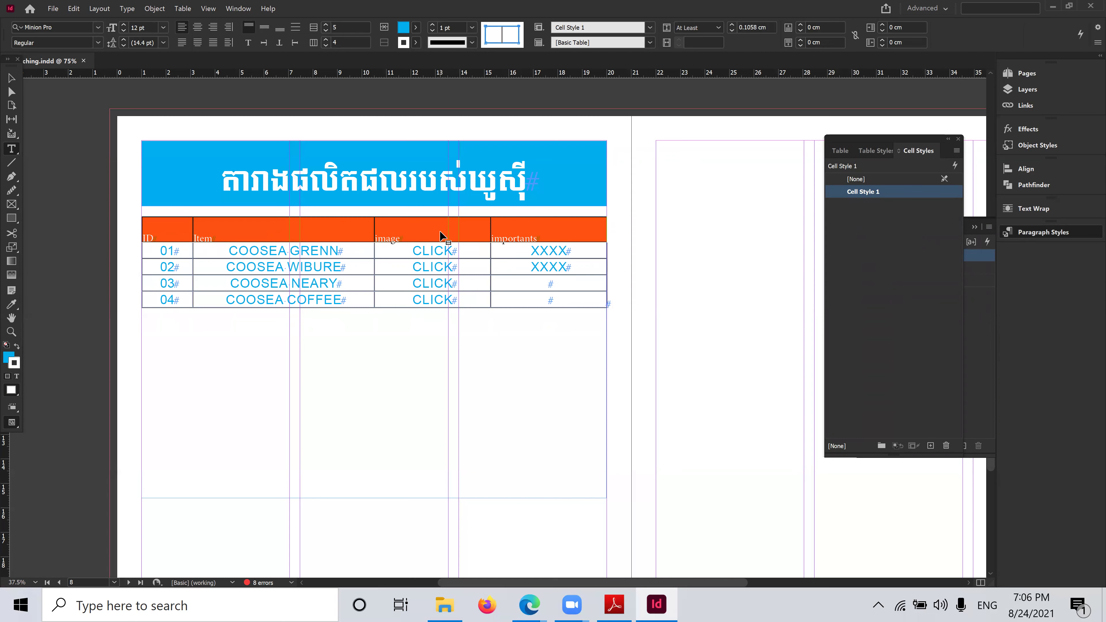
{"action": "right_click", "coordinate": [333, 232]}
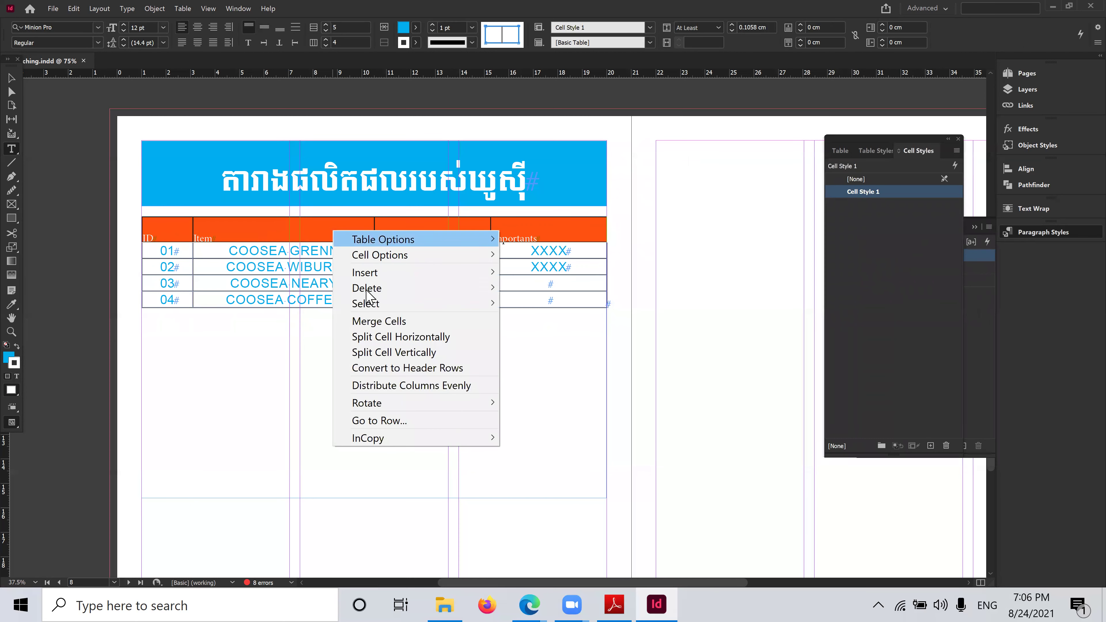
{"action": "mouse_move", "coordinate": [367, 288]}
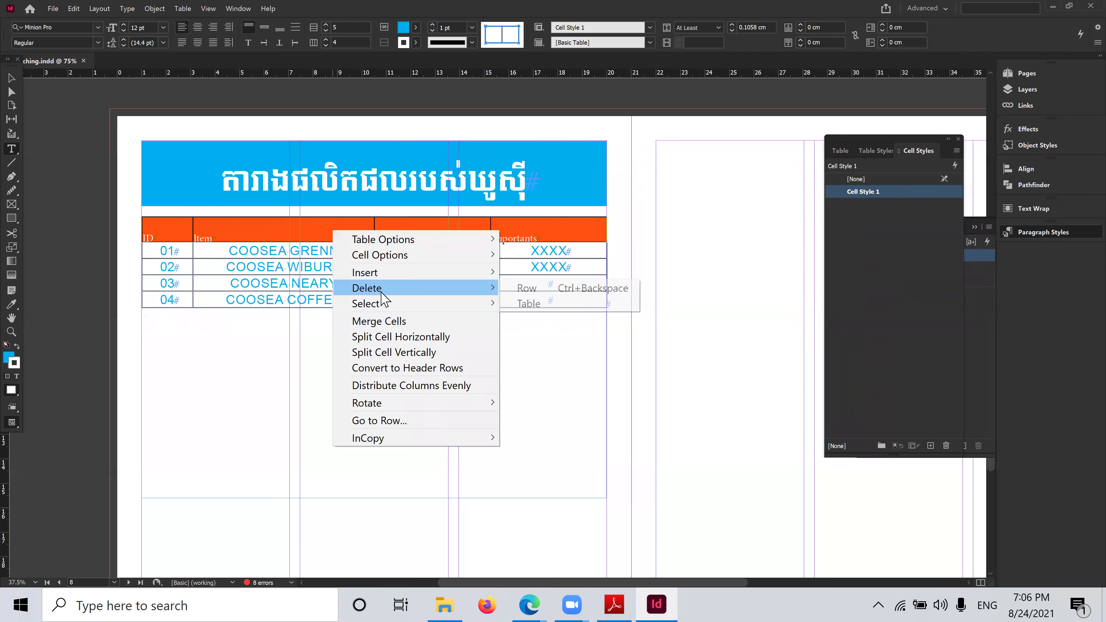
{"action": "left_click", "coordinate": [541, 289]}
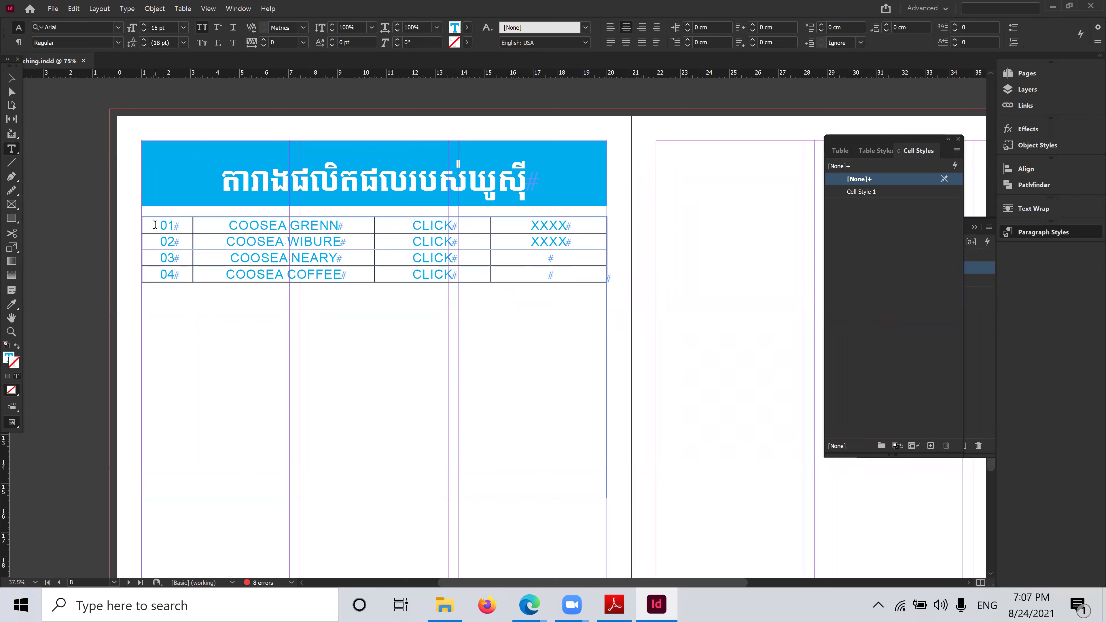
Select all cells of the table's 01 COOSEA GRENN row
{"action": "left_click_drag", "start_coordinate": [155, 224], "coordinate": [514, 211]}
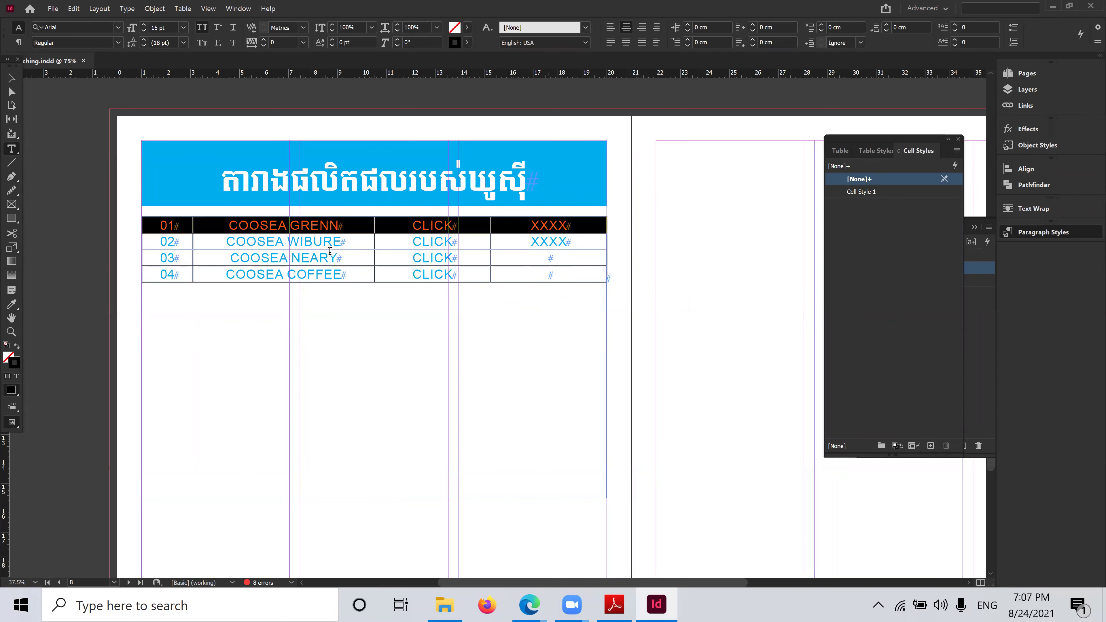
Insert one new row above the 01 COOSEA GRENN row of the product table
{"action": "right_click", "coordinate": [333, 226]}
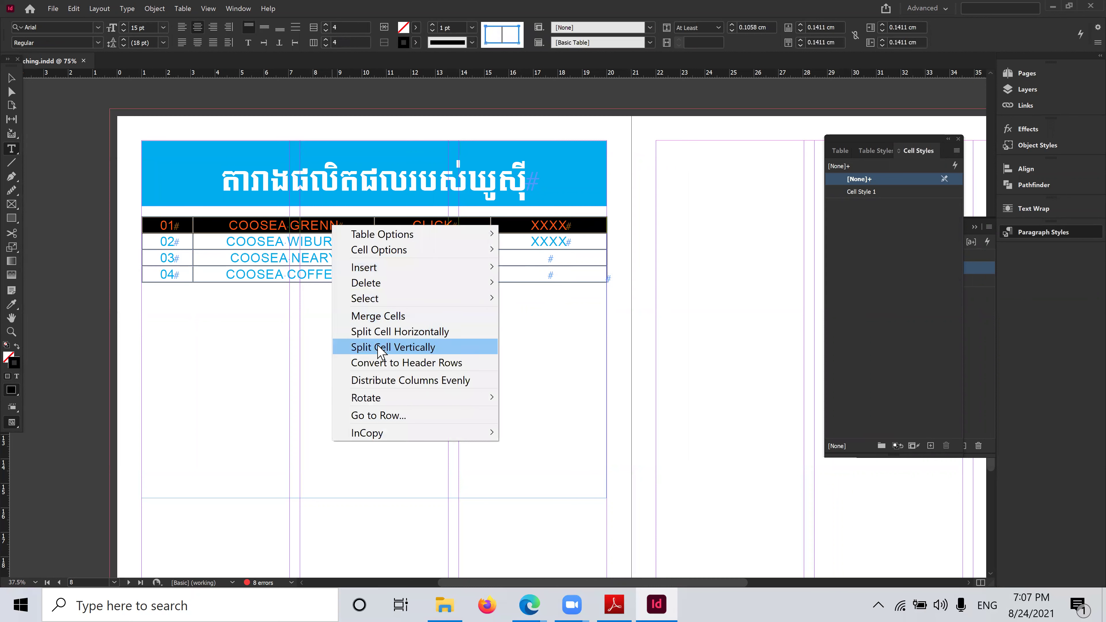
{"action": "mouse_move", "coordinate": [390, 272]}
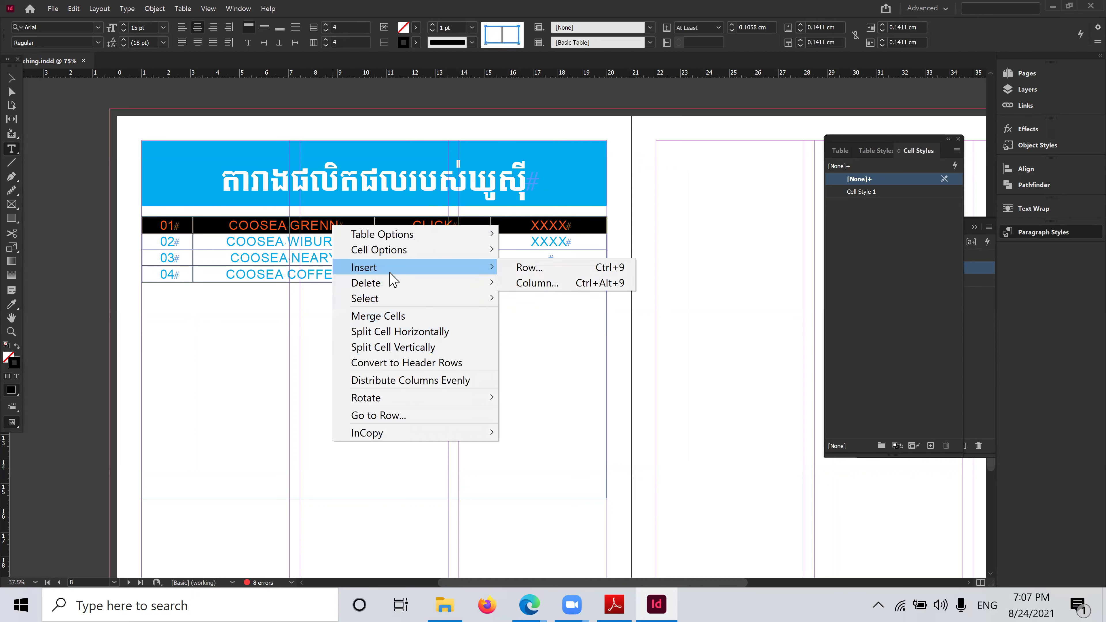
{"action": "left_click", "coordinate": [540, 270]}
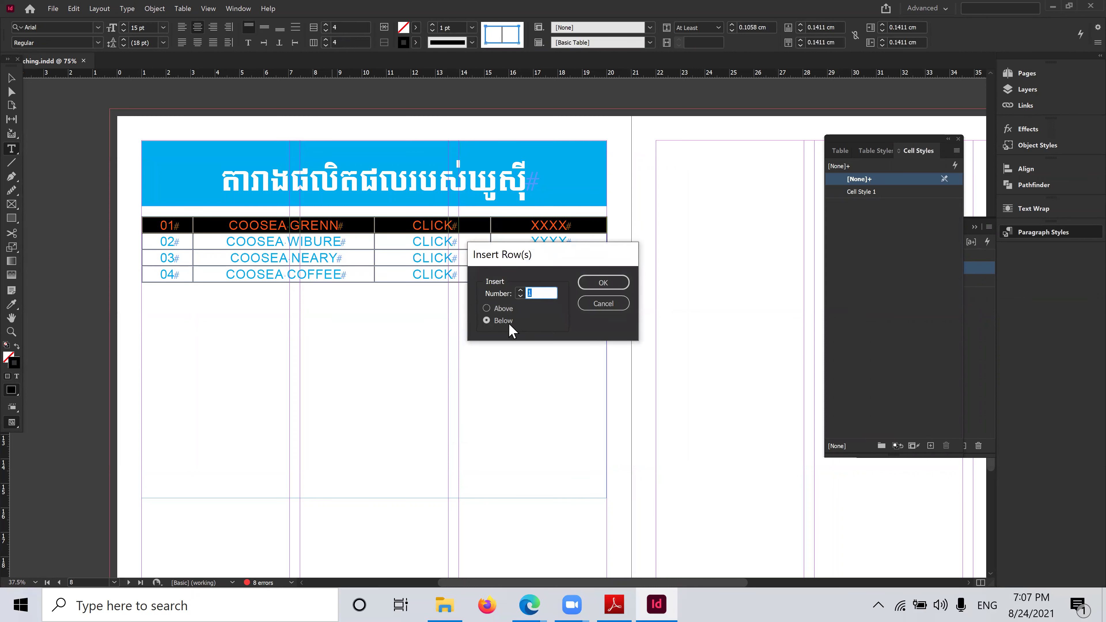
{"action": "left_click", "coordinate": [604, 282]}
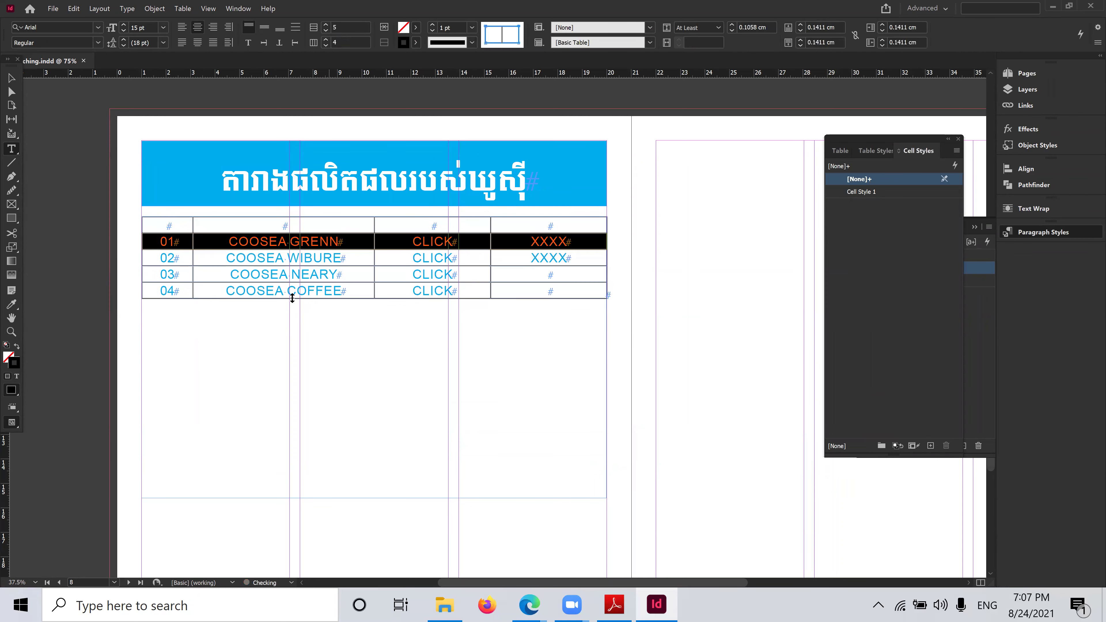
Fill the empty first row with the column headings ID, ITEM, IMAGE and IMPORTANTS
{"action": "left_click", "coordinate": [183, 224]}
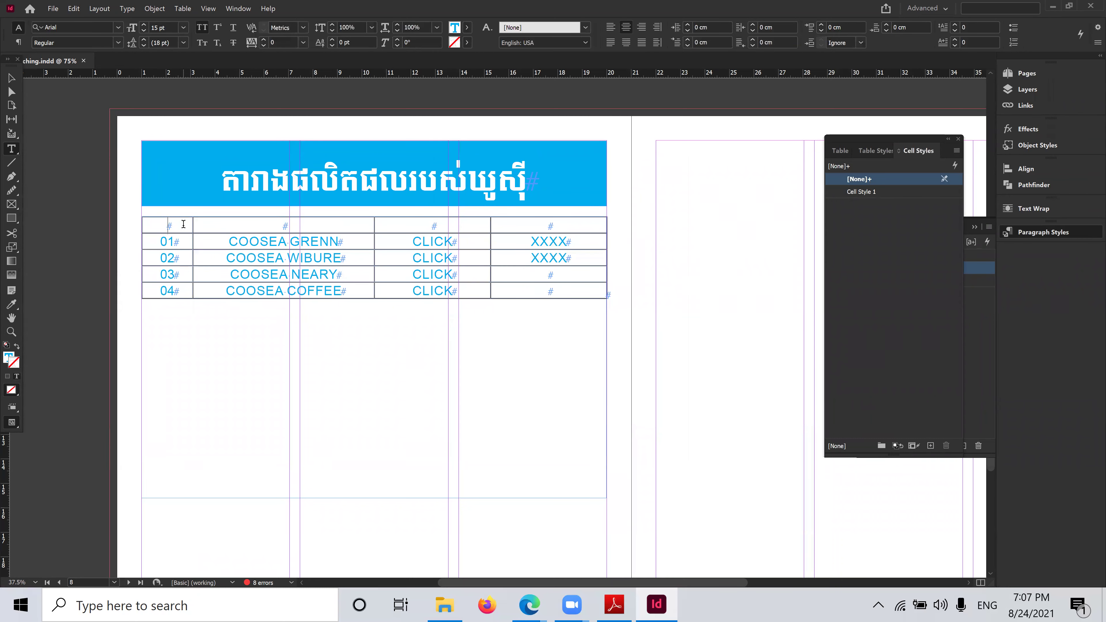
{"action": "type", "text": "ID"}
{"action": "type", "text": "IT"}
{"action": "type", "text": "EM"}
{"action": "type", "text": "IMAGE"}
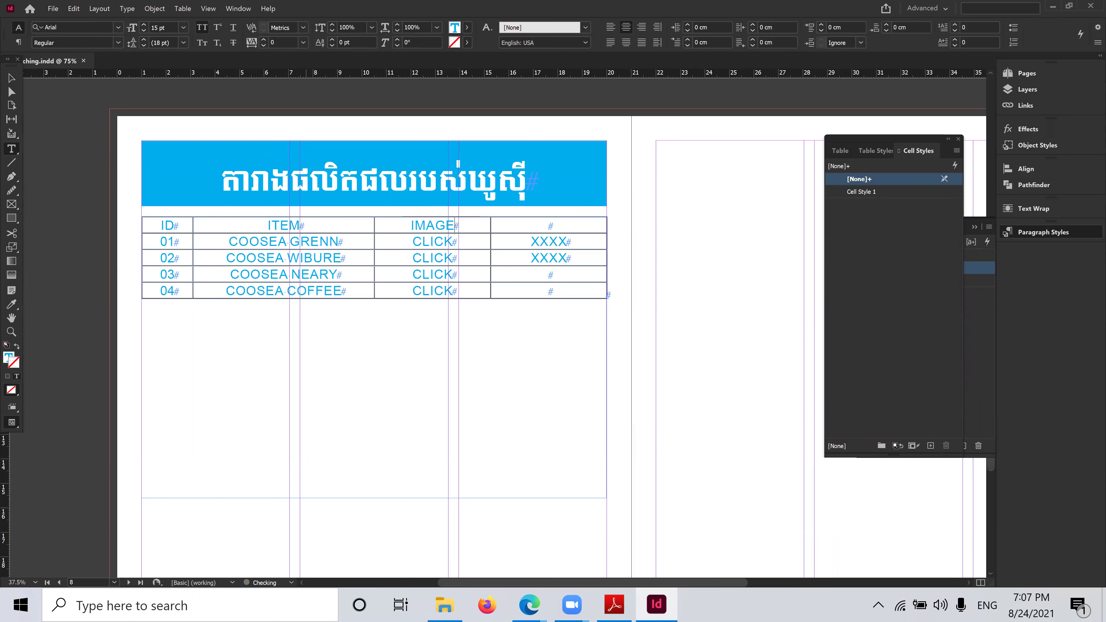
{"action": "type", "text": "IMPORTANTS"}
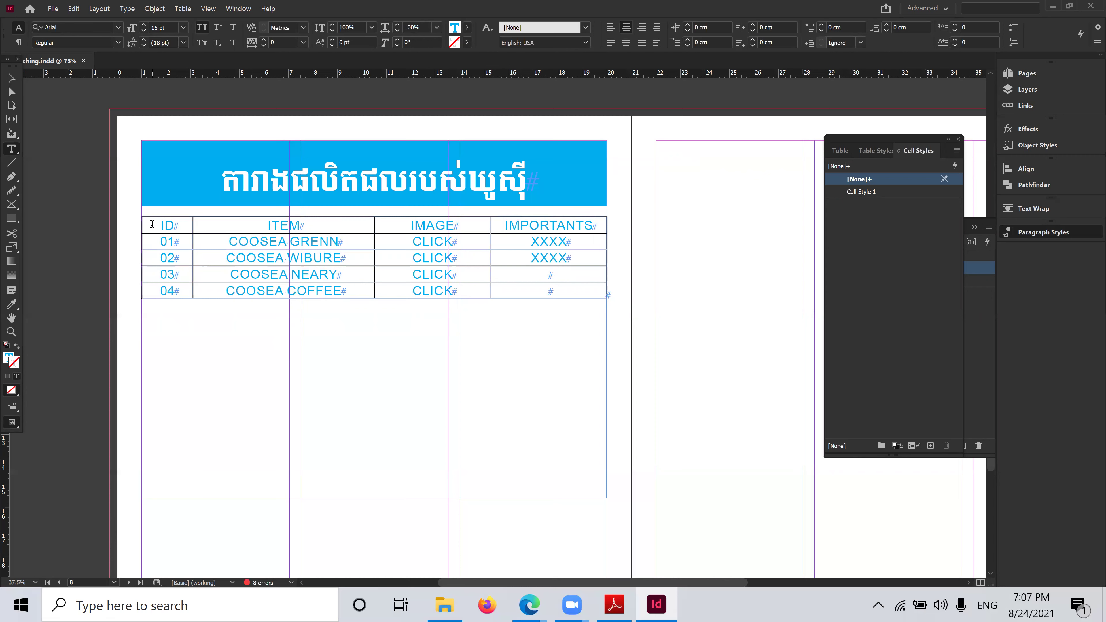
Try the existing Cell Style 1 on the heading row and undo it
{"action": "left_click_drag", "start_coordinate": [160, 224], "coordinate": [544, 223]}
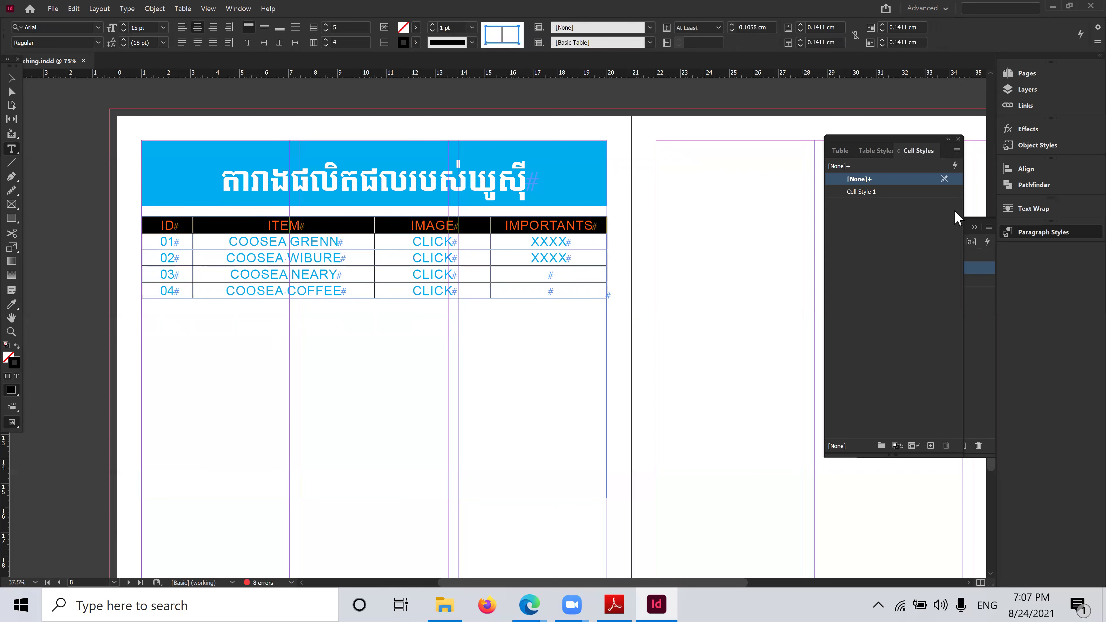
{"action": "left_click", "coordinate": [950, 194]}
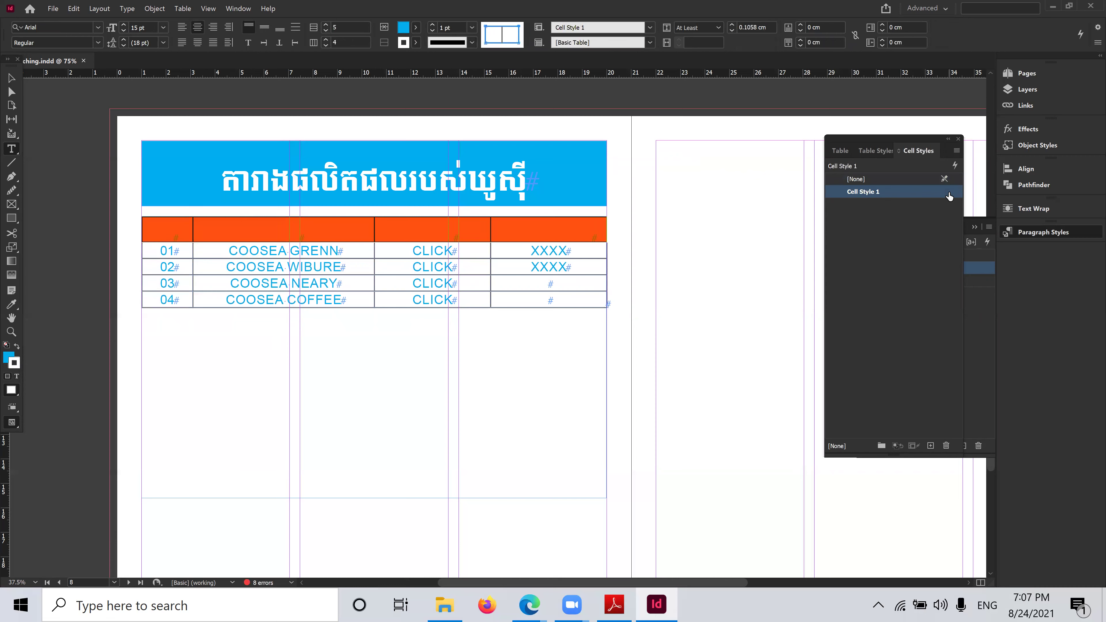
{"action": "key", "text": "ctrl+z"}
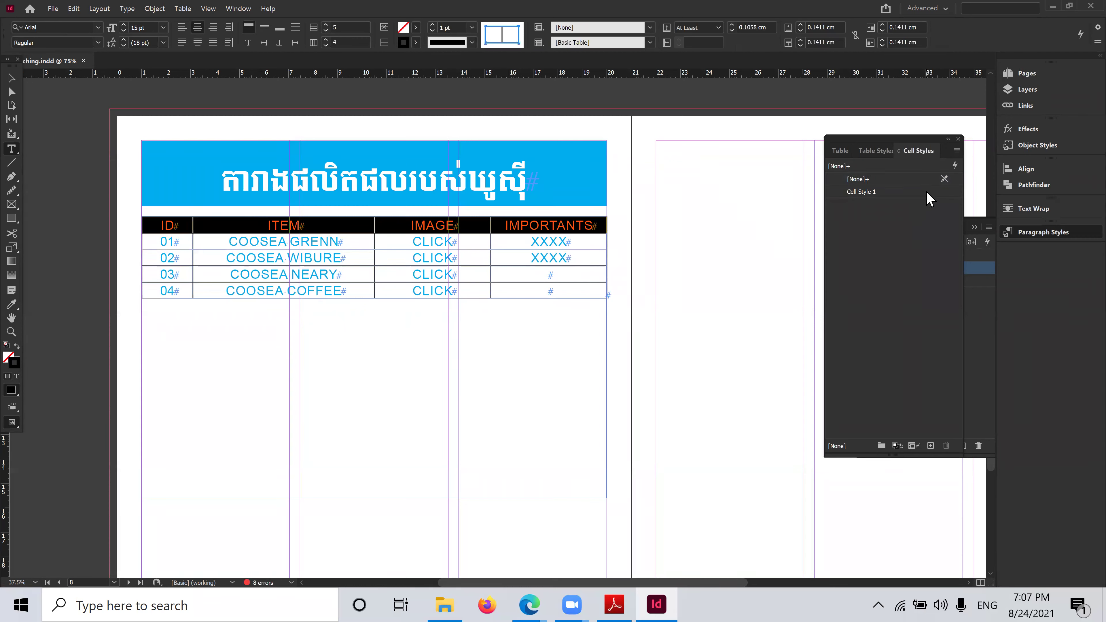
Try Cell Style 1 on the empty last cell of the COOSEA COFFEE row and undo it
{"action": "left_click", "coordinate": [521, 286]}
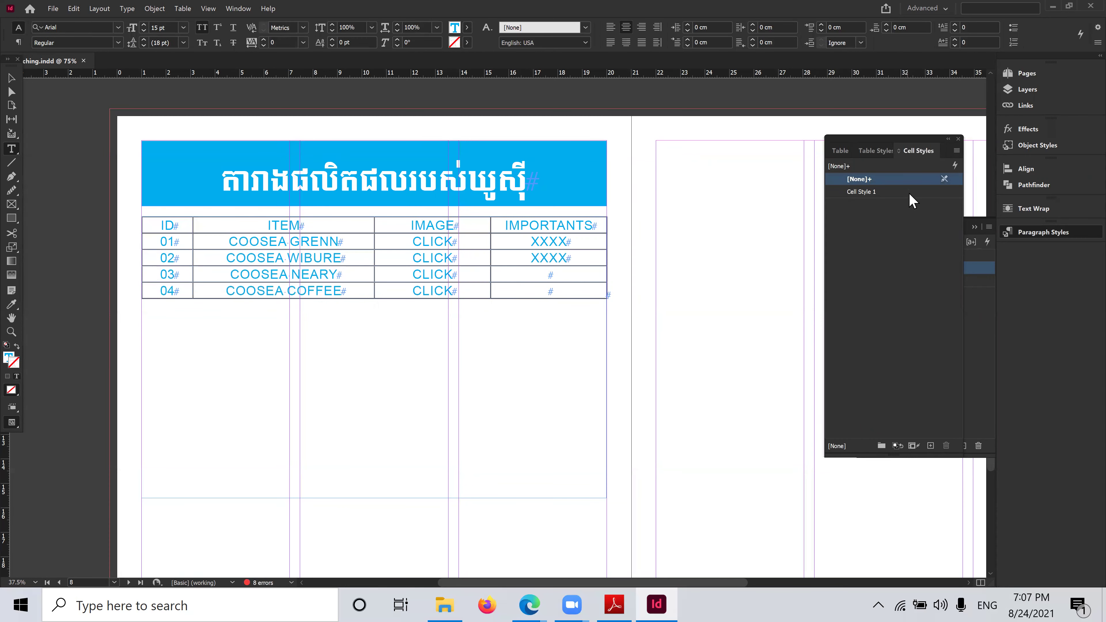
{"action": "left_click", "coordinate": [938, 338]}
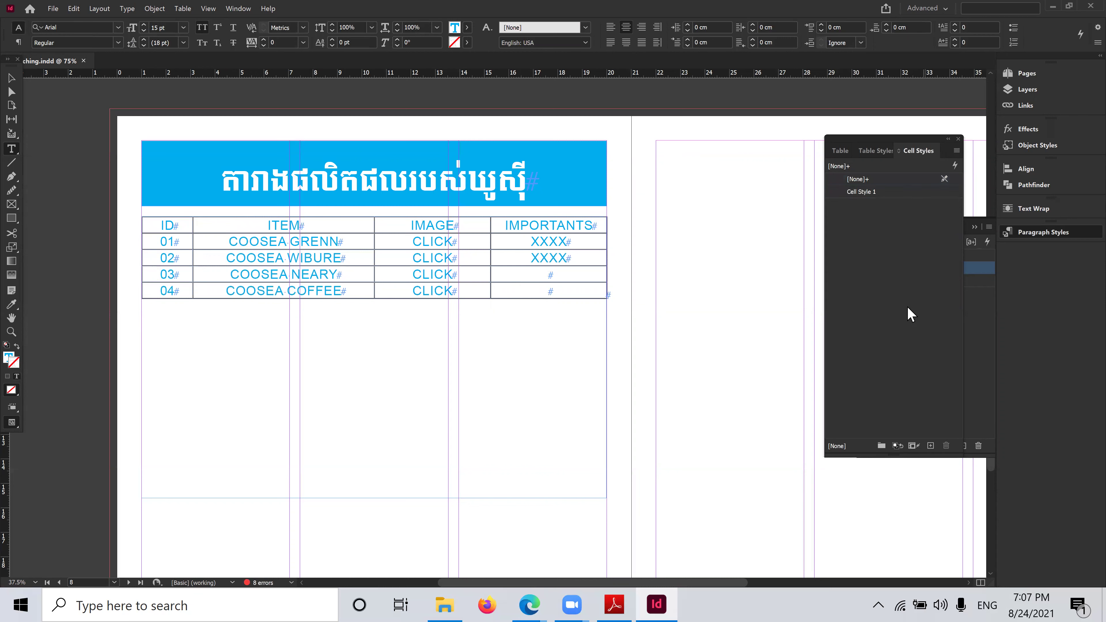
{"action": "left_click", "coordinate": [915, 194]}
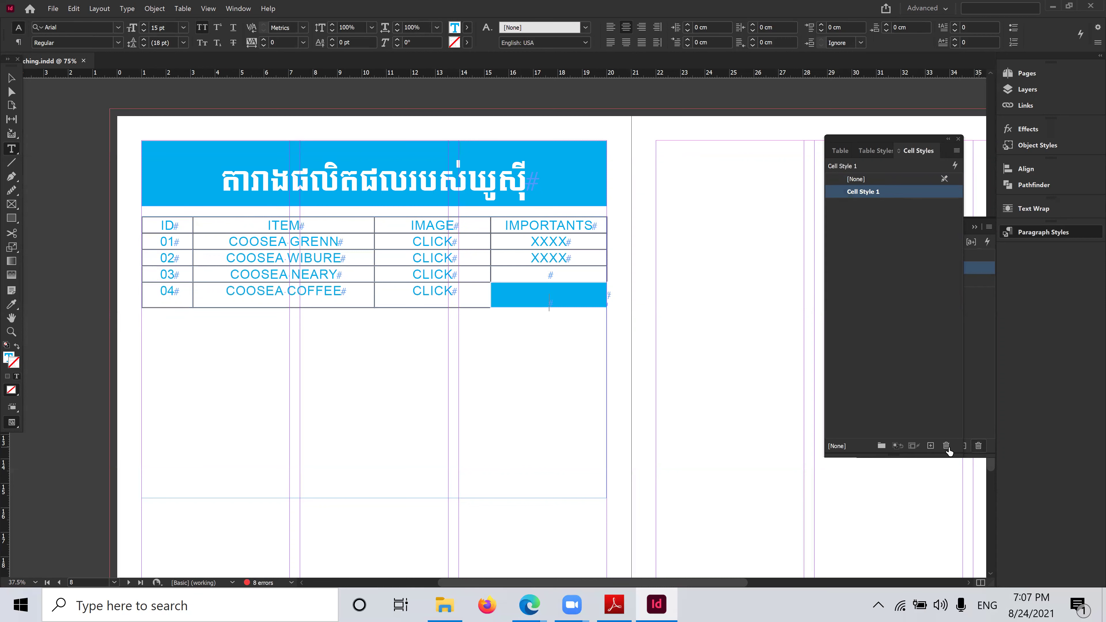
{"action": "key", "text": "ctrl+z"}
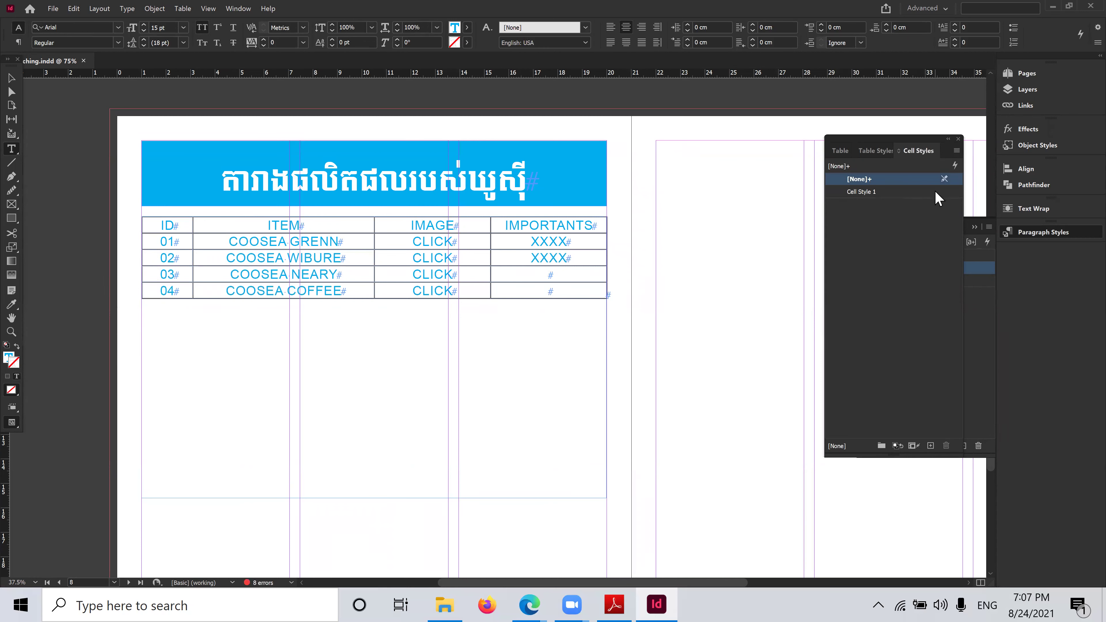
Delete the existing Cell Style 1 from the document's cell styles
{"action": "left_click", "coordinate": [936, 190]}
{"action": "left_click", "coordinate": [947, 445]}
{"action": "left_click", "coordinate": [570, 330]}
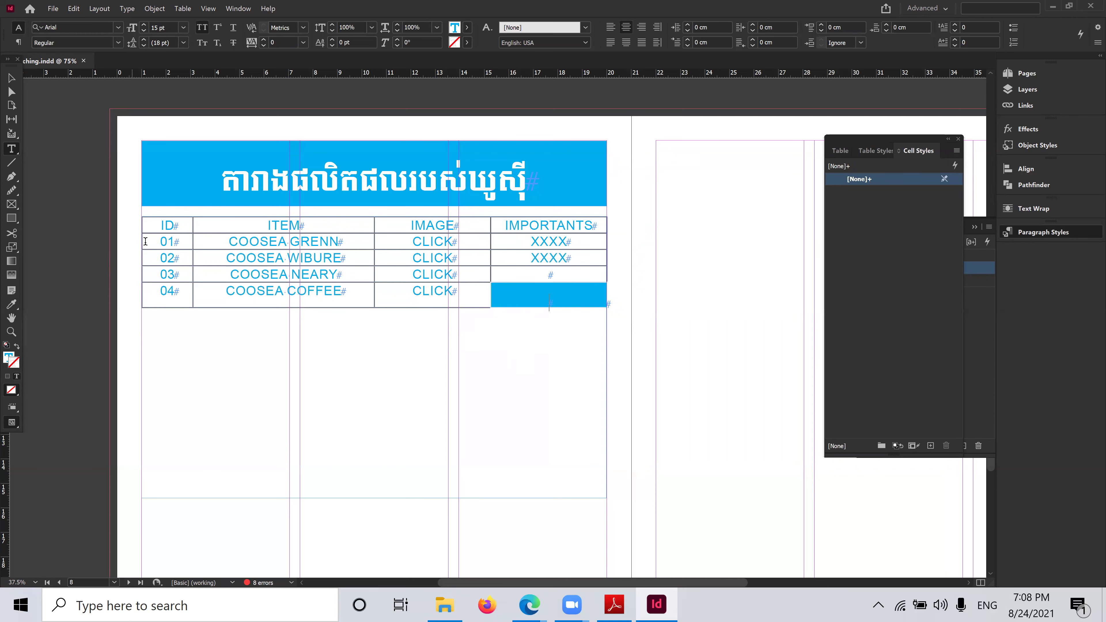
Create a new cell style with the four heading cells selected and open its style options
{"action": "left_click_drag", "start_coordinate": [154, 223], "coordinate": [549, 225]}
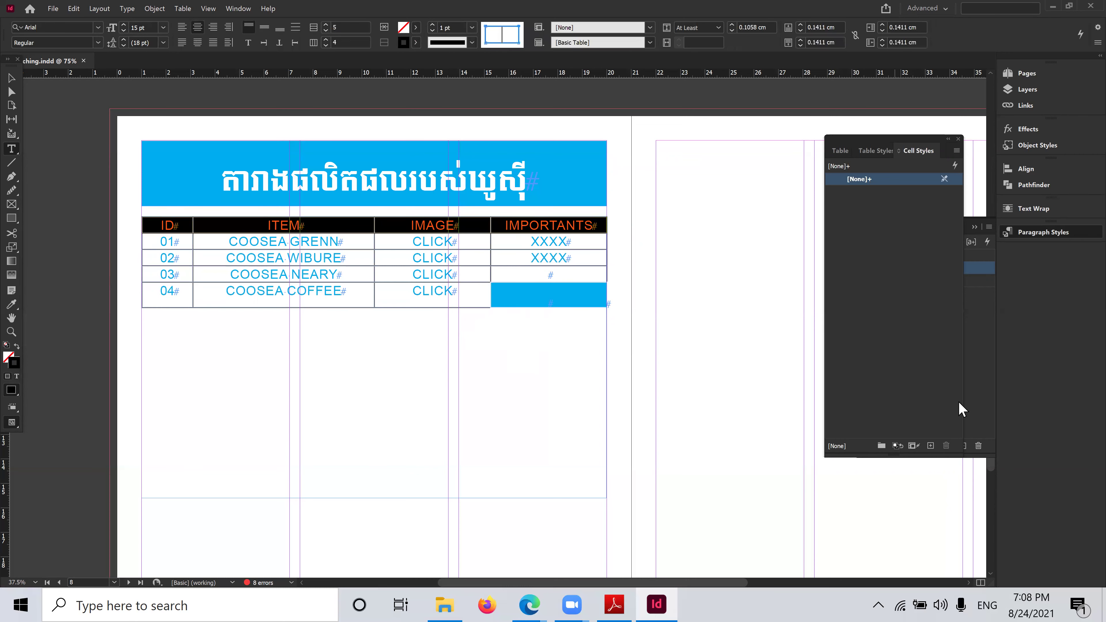
{"action": "left_click", "coordinate": [931, 446]}
{"action": "double_click", "coordinate": [936, 192]}
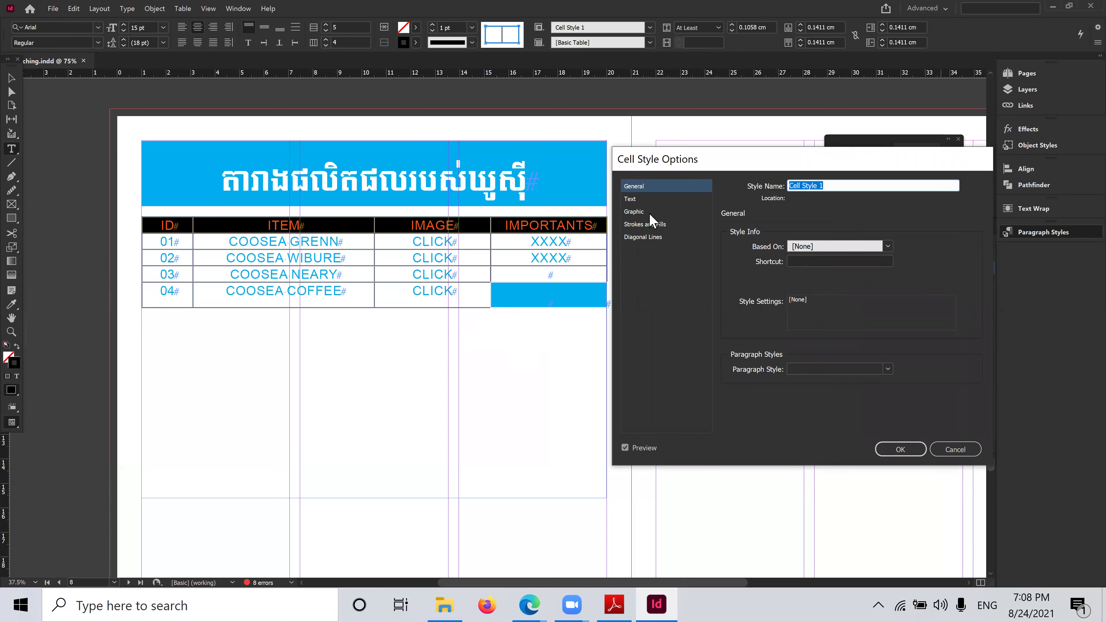
Set the new cell style's cell fill color to C=100 M=0 Y=0 K=0
{"action": "left_click", "coordinate": [639, 198]}
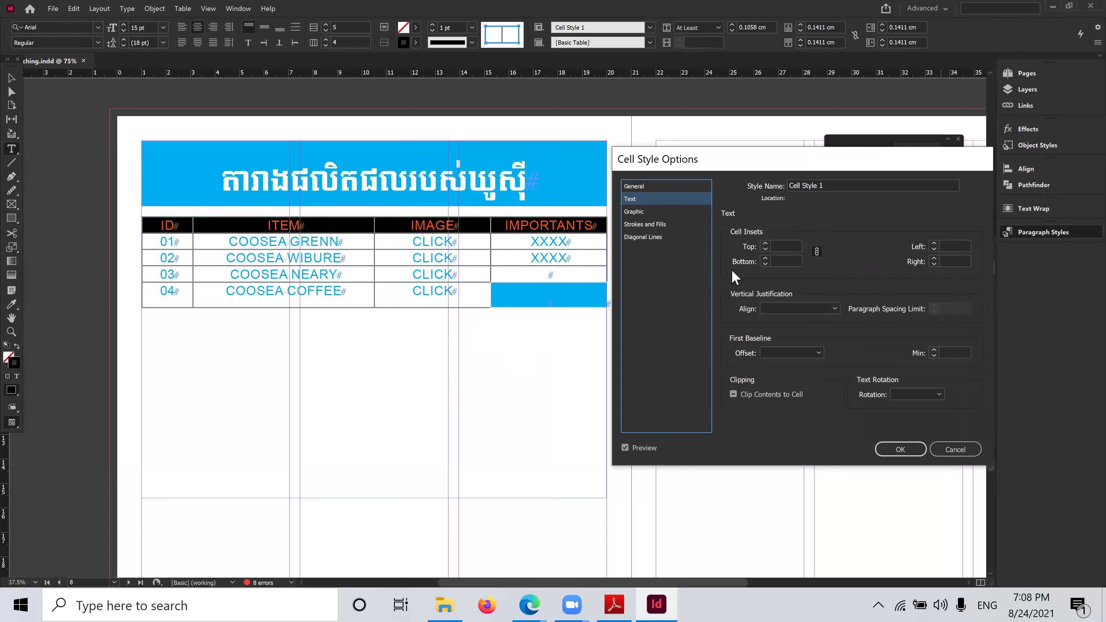
{"action": "left_click", "coordinate": [651, 212]}
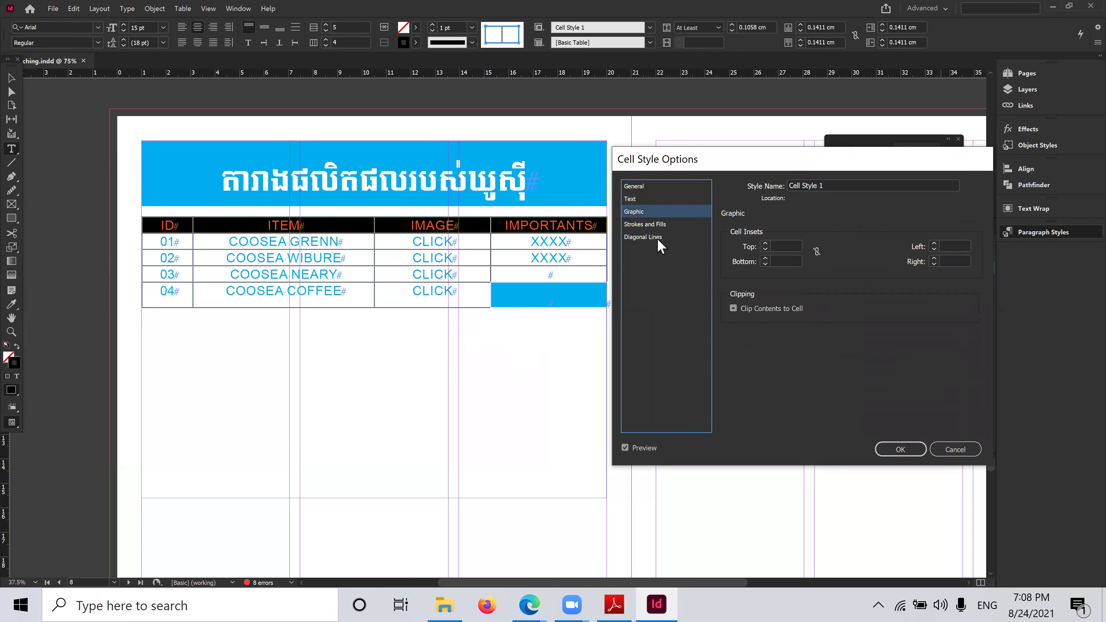
{"action": "left_click", "coordinate": [660, 239]}
{"action": "left_click", "coordinate": [665, 224]}
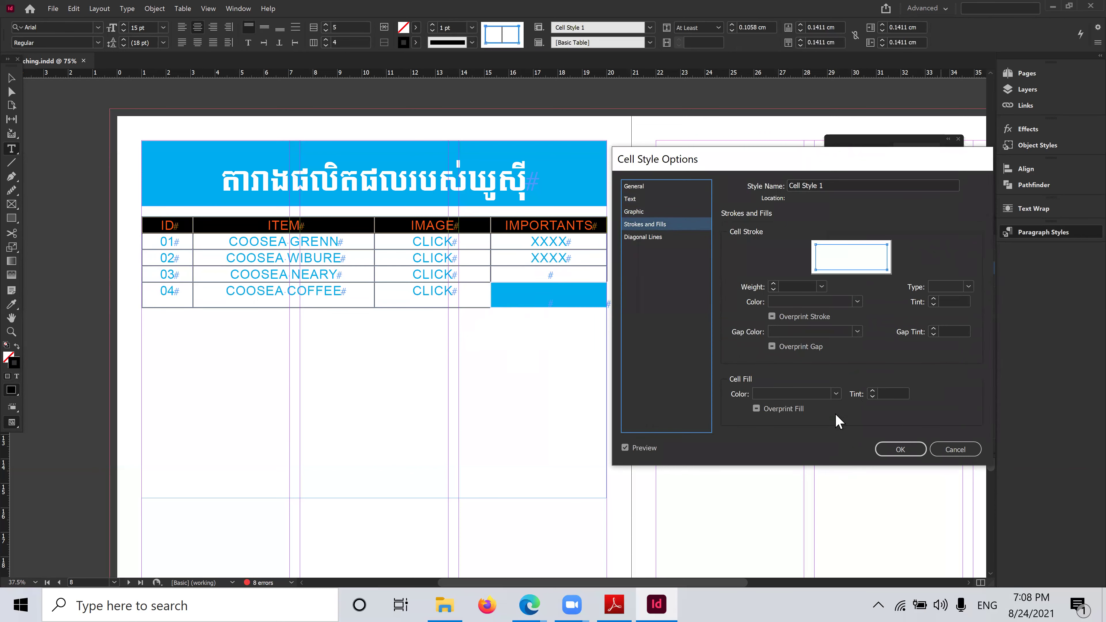
{"action": "left_click", "coordinate": [835, 394]}
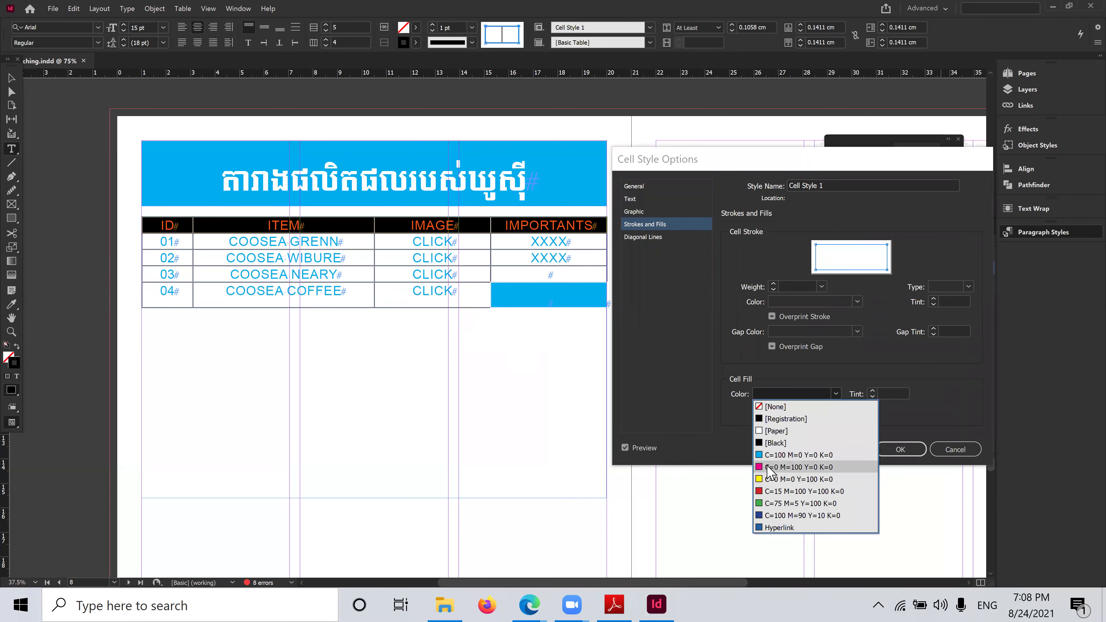
{"action": "left_click", "coordinate": [773, 455]}
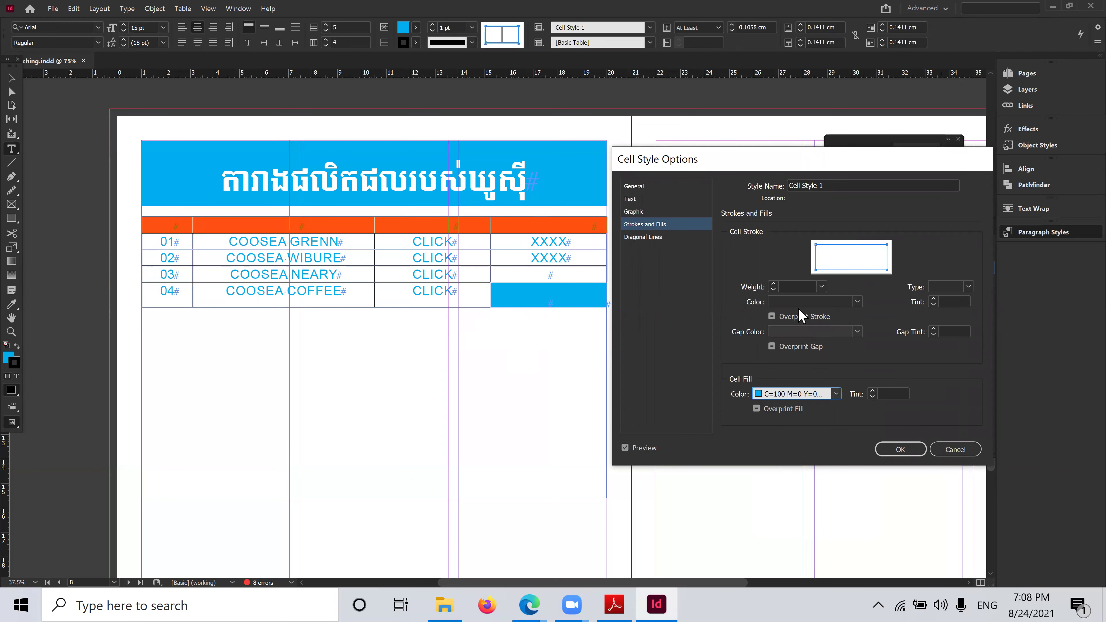
Set the cell style's stroke color to [Registration]
{"action": "left_click", "coordinate": [857, 302]}
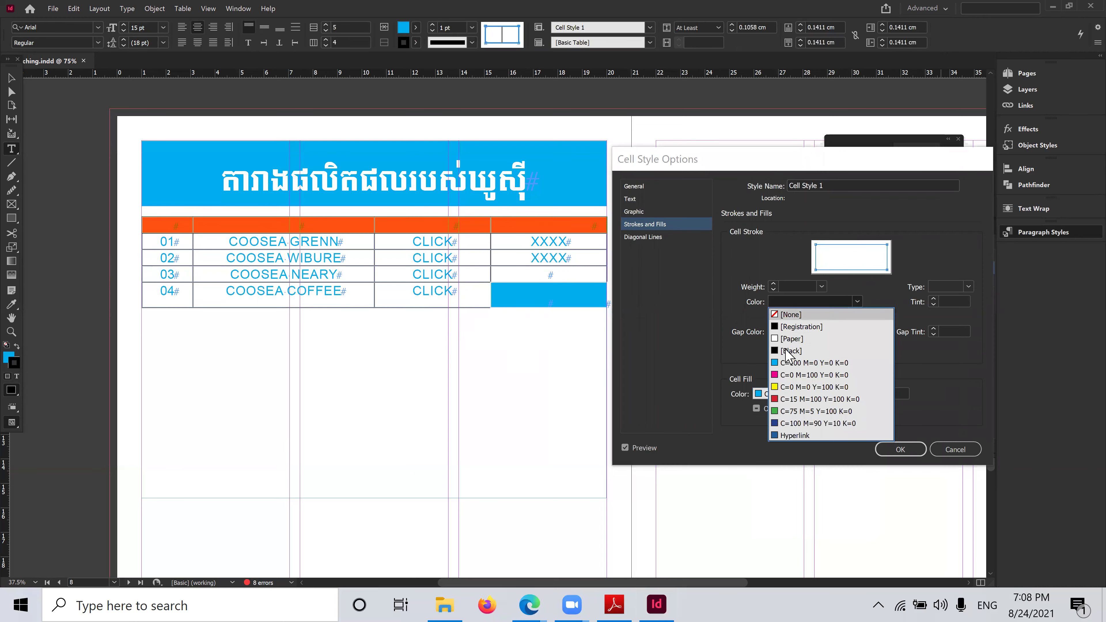
{"action": "left_click", "coordinate": [790, 339]}
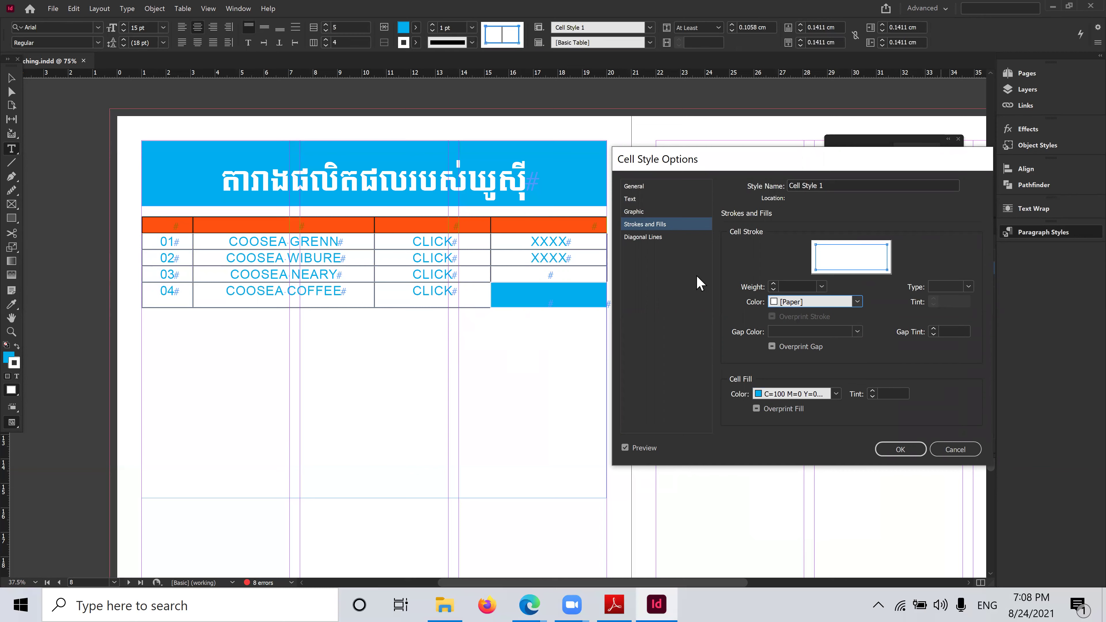
{"action": "left_click", "coordinate": [858, 301]}
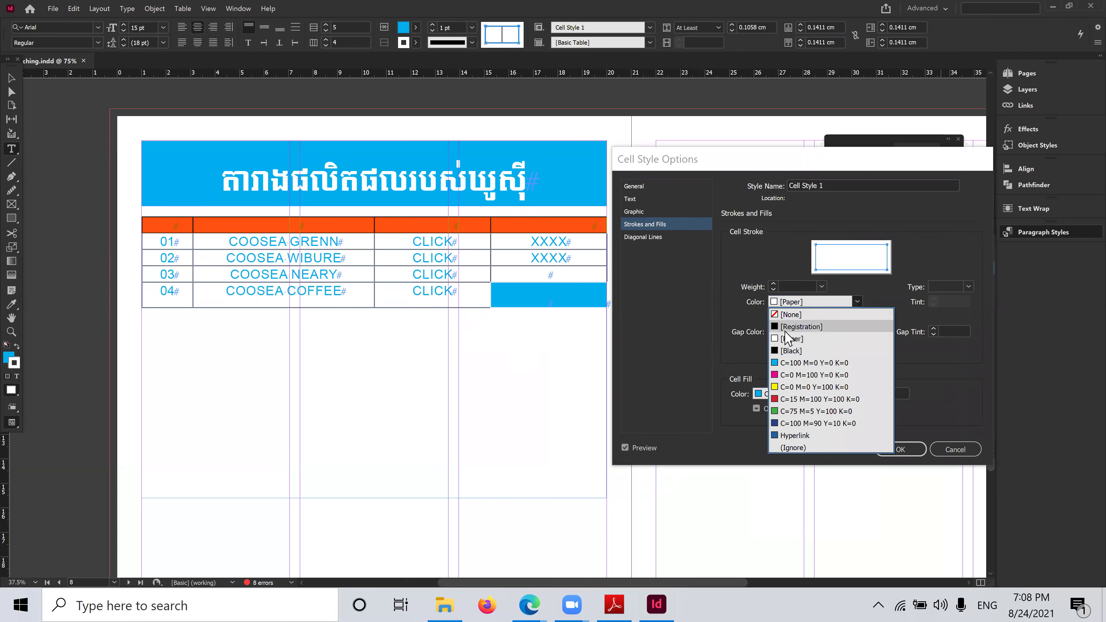
{"action": "left_click", "coordinate": [799, 333]}
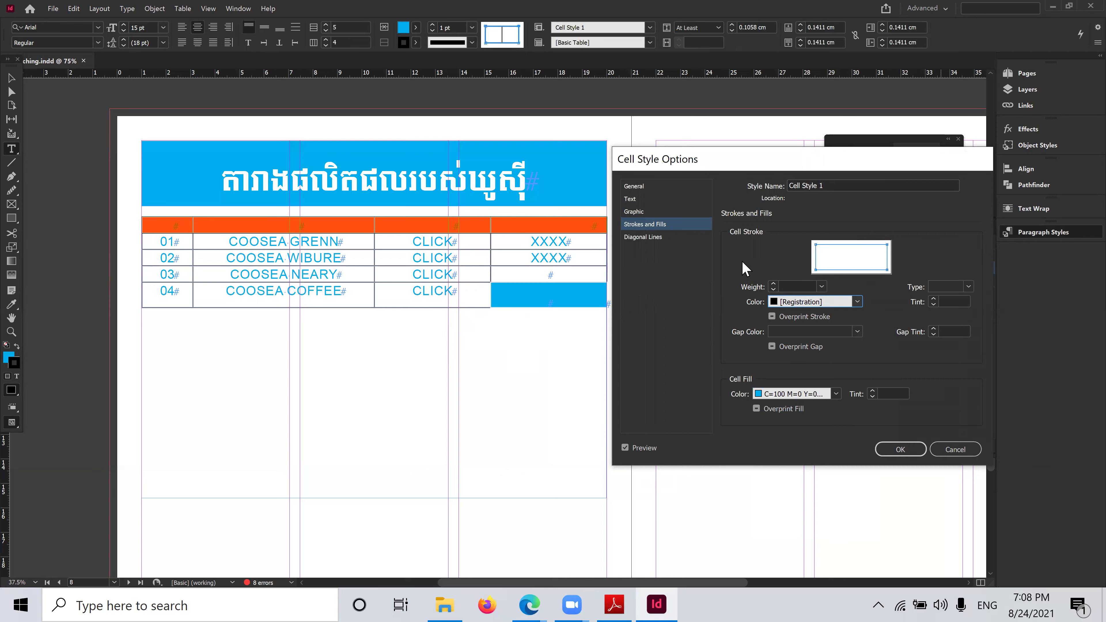
Review the cell style's text, diagonal line and general options, and start a new paragraph style for it
{"action": "left_click", "coordinate": [632, 200]}
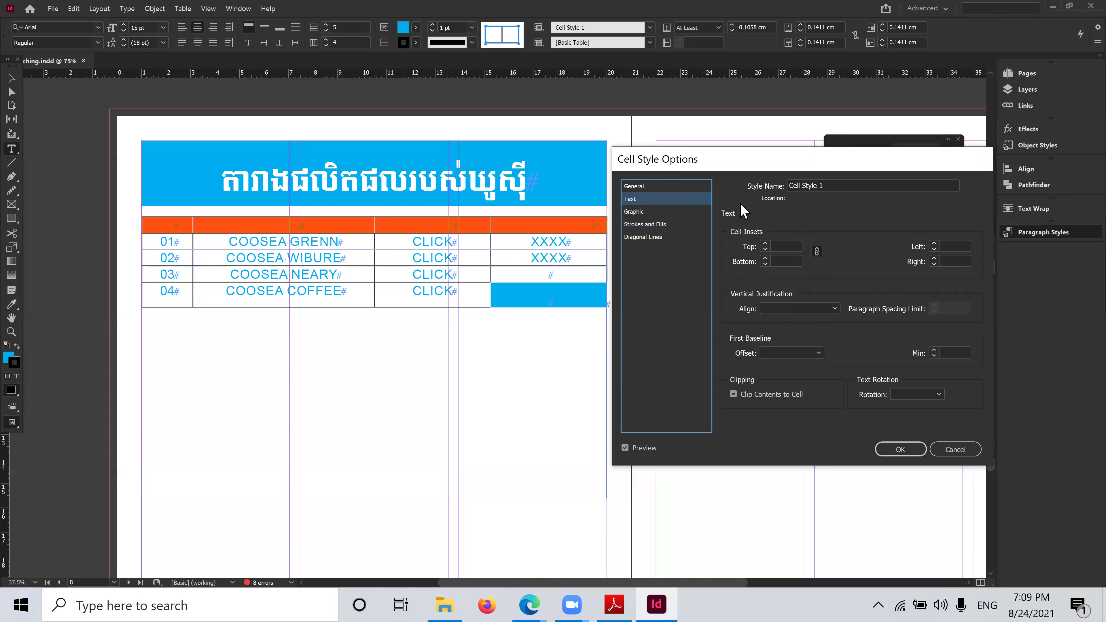
{"action": "left_click", "coordinate": [650, 237]}
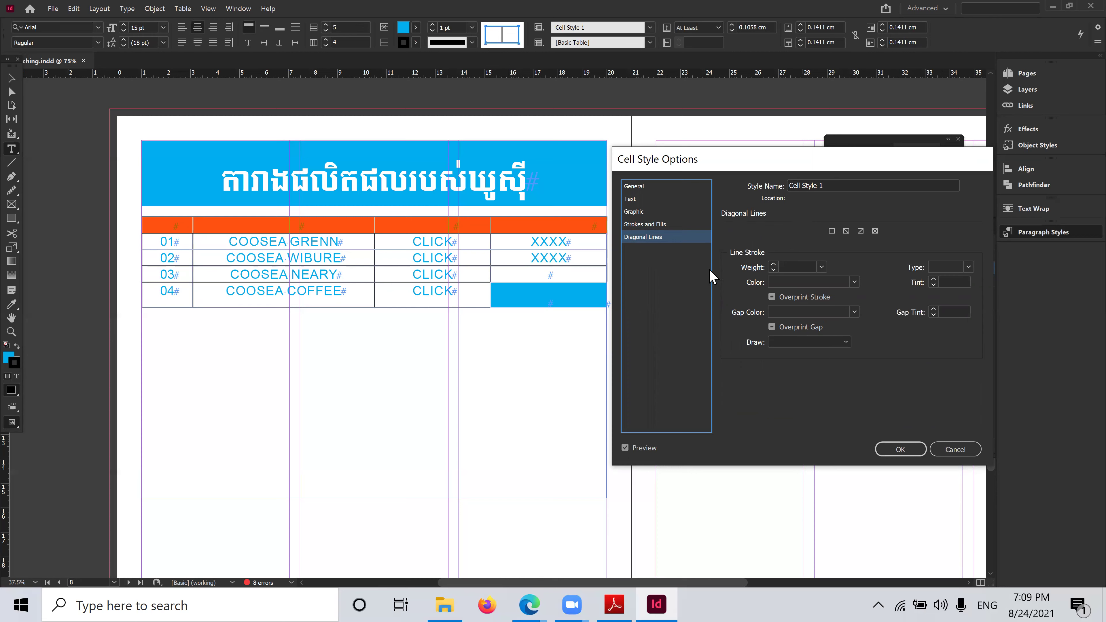
{"action": "left_click", "coordinate": [639, 187]}
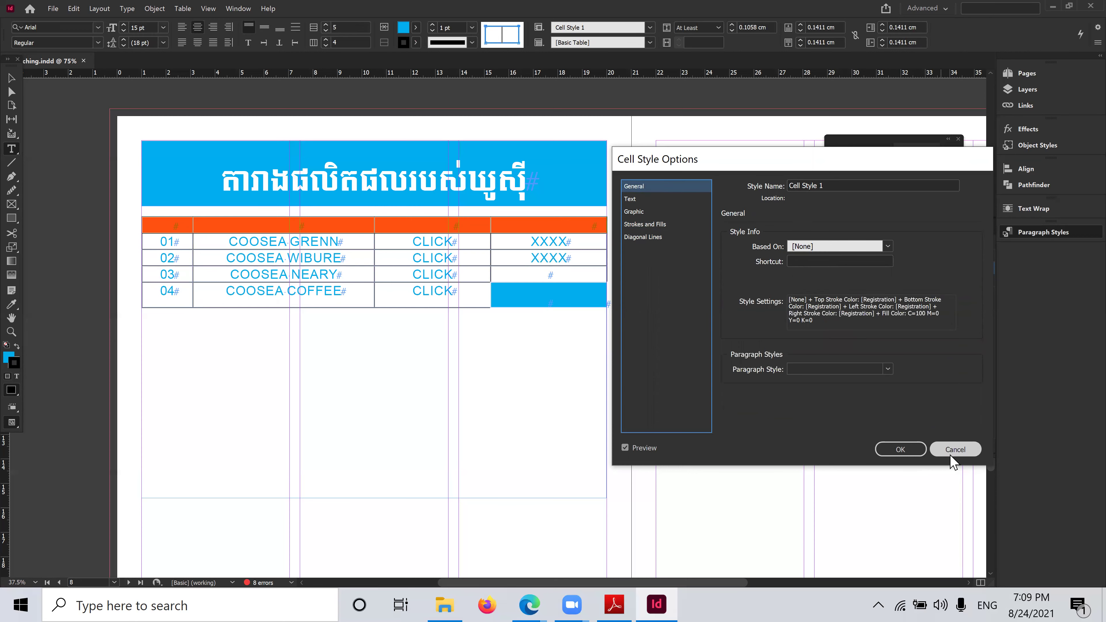
{"action": "left_click", "coordinate": [890, 369]}
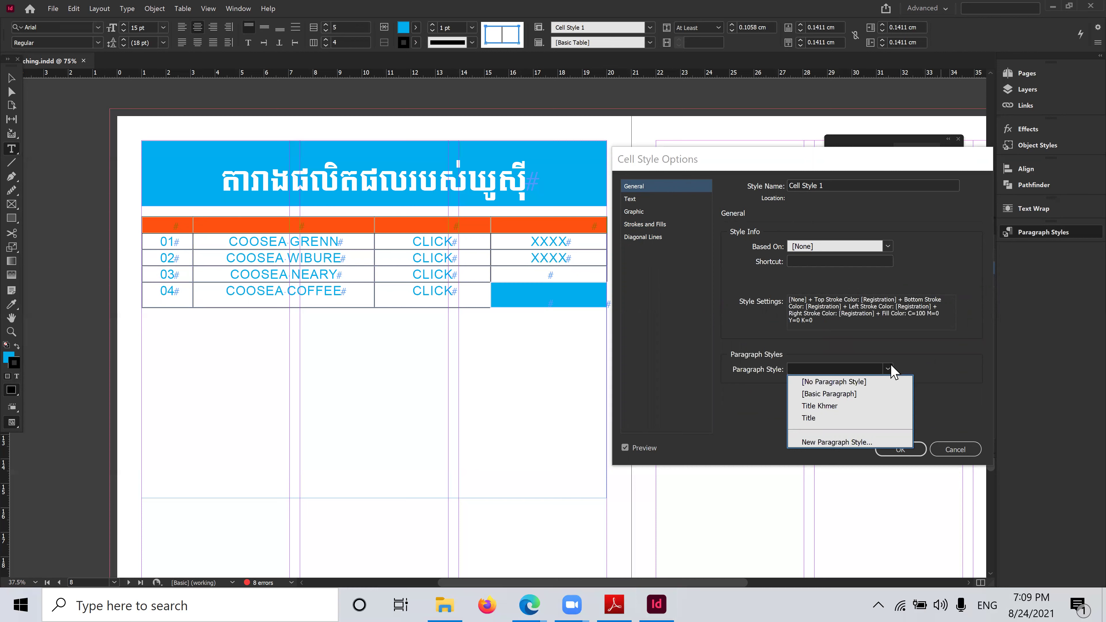
{"action": "left_click", "coordinate": [944, 353]}
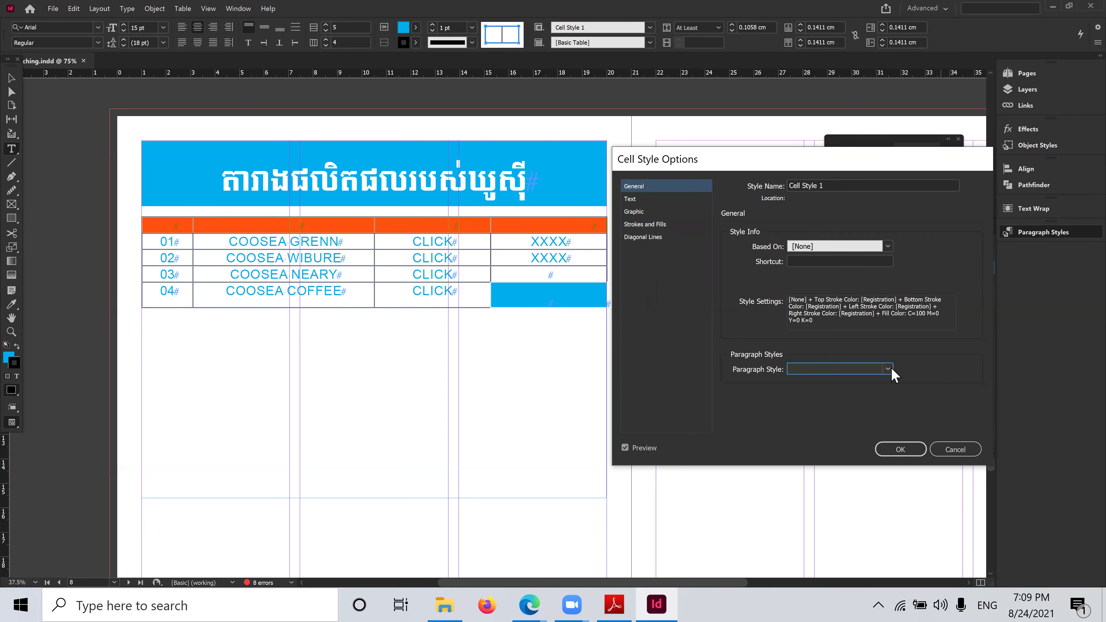
{"action": "left_click_drag", "start_coordinate": [933, 166], "coordinate": [712, 209]}
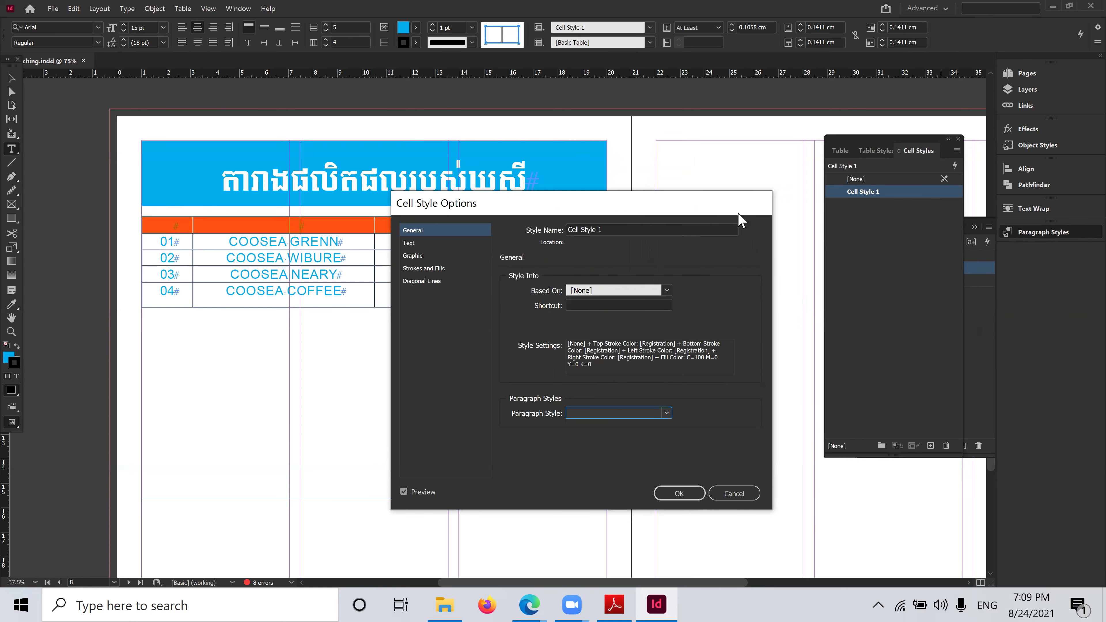
{"action": "left_click_drag", "start_coordinate": [994, 150], "coordinate": [994, 144]}
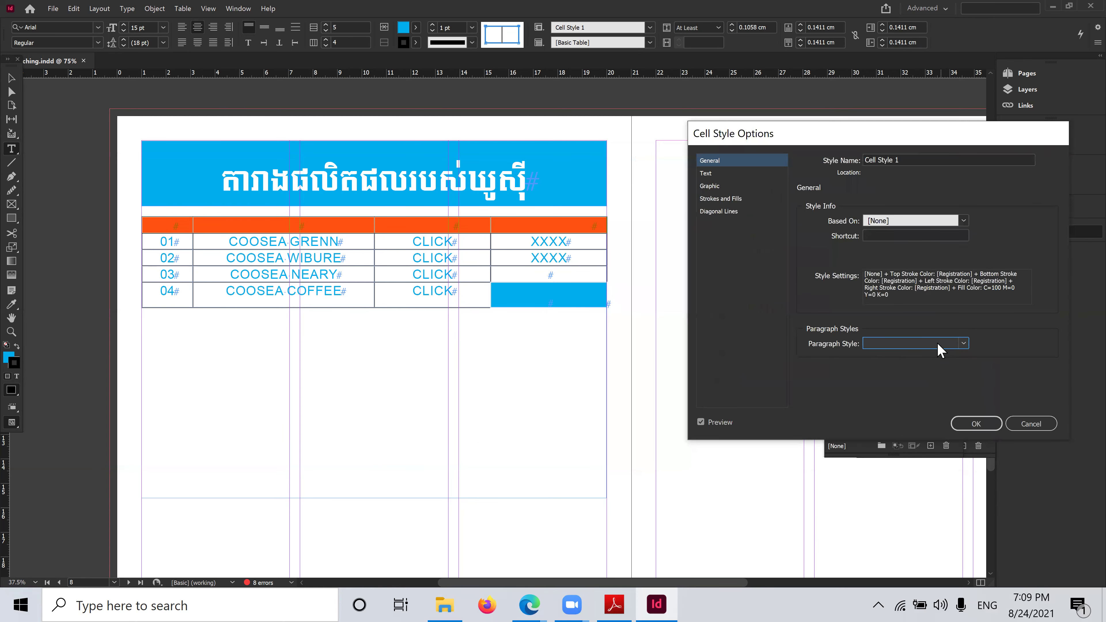
{"action": "left_click", "coordinate": [964, 344]}
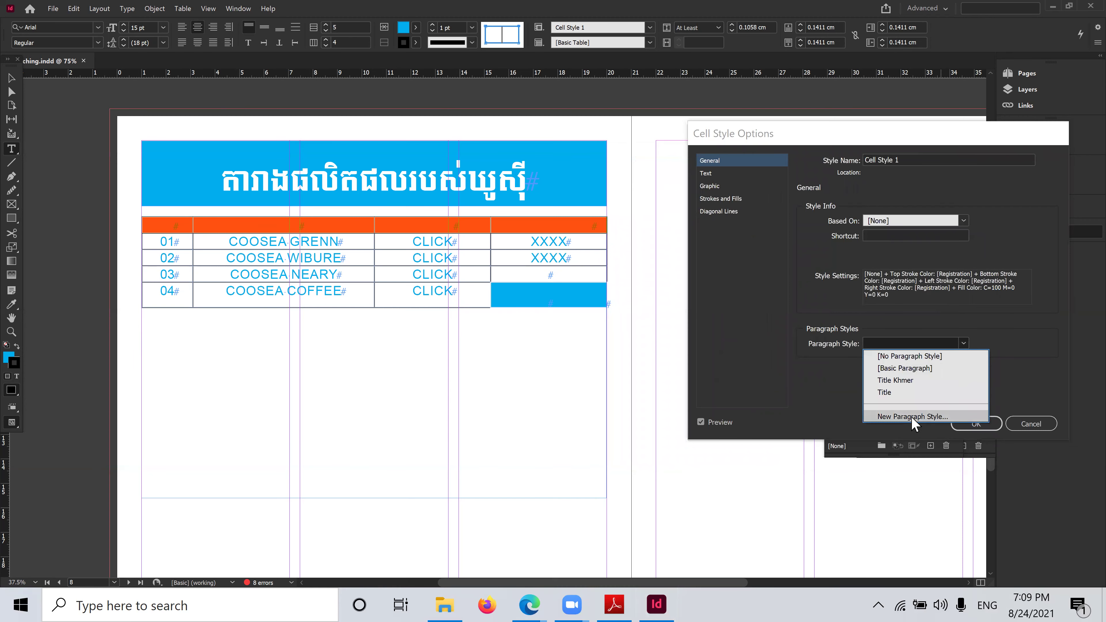
{"action": "left_click", "coordinate": [924, 423]}
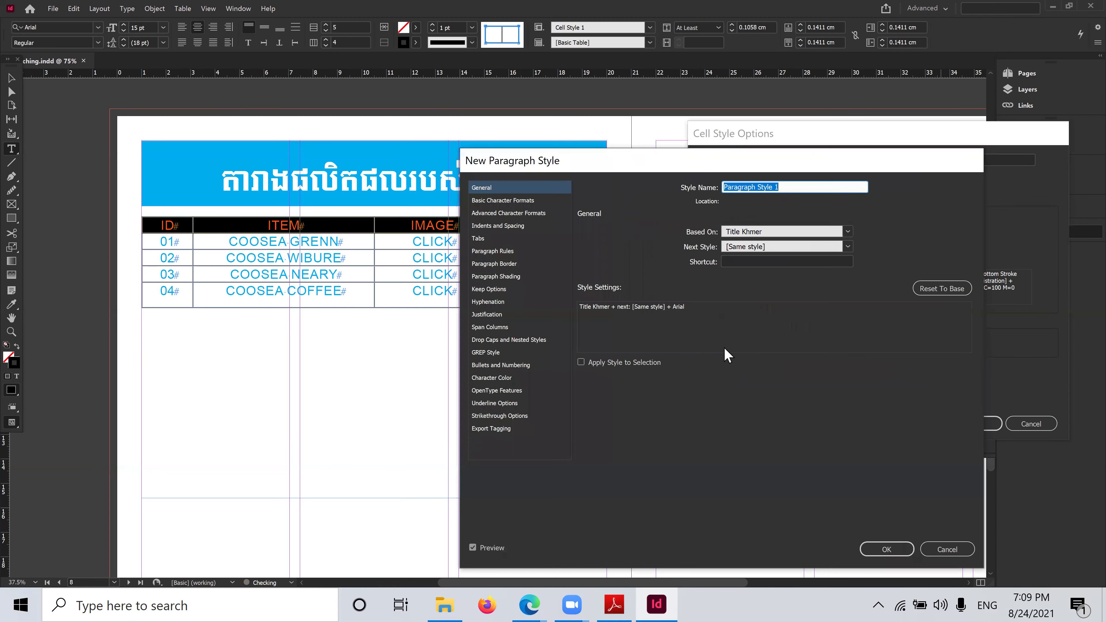
Set the new paragraph style's character color to [Paper] and save both it and the cell style
{"action": "left_click_drag", "start_coordinate": [921, 154], "coordinate": [922, 126]}
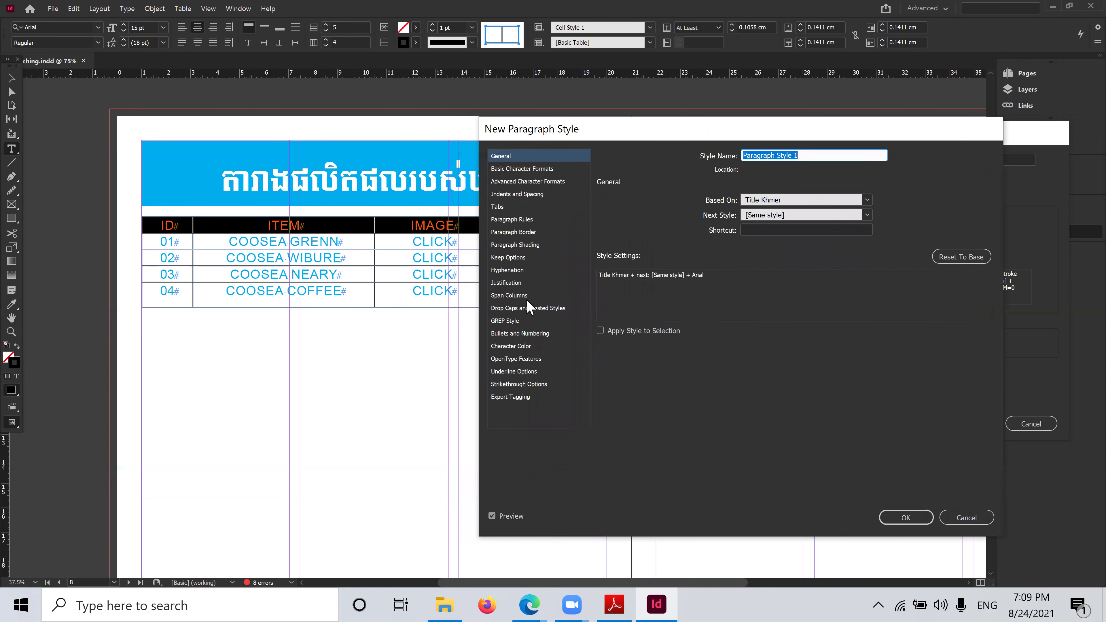
{"action": "left_click", "coordinate": [518, 348]}
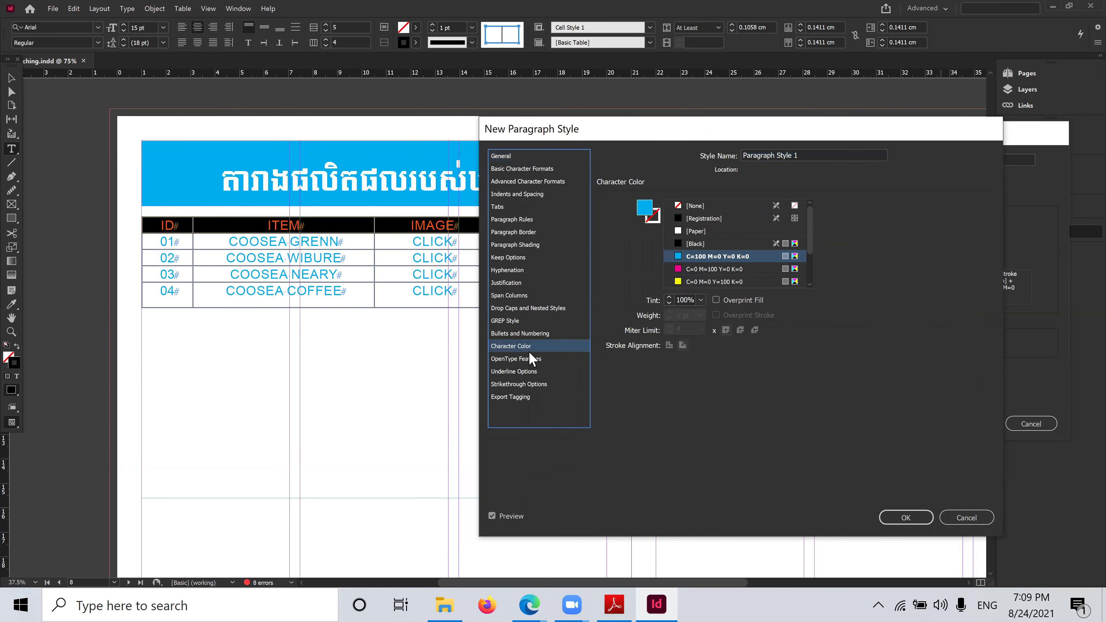
{"action": "left_click", "coordinate": [691, 232]}
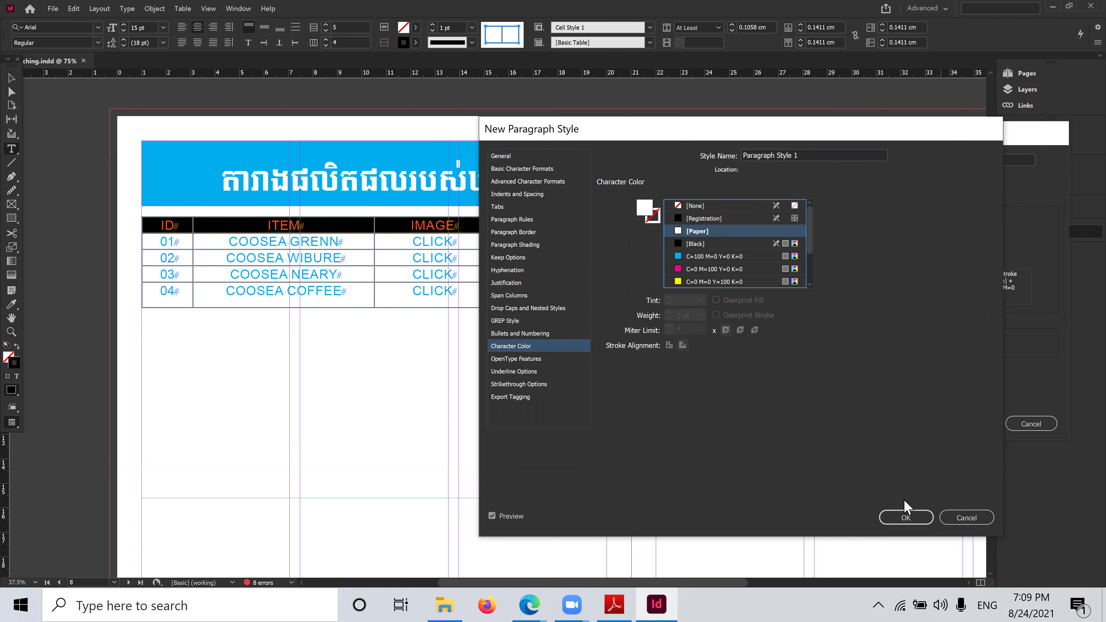
{"action": "left_click", "coordinate": [906, 518]}
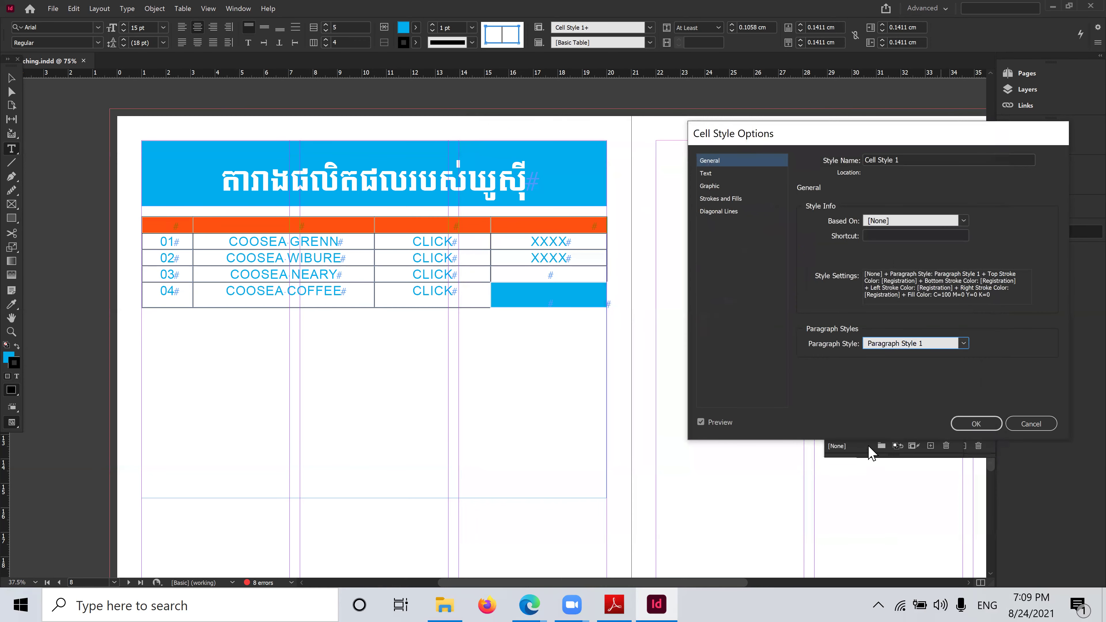
{"action": "left_click", "coordinate": [975, 424]}
{"action": "left_click", "coordinate": [539, 227]}
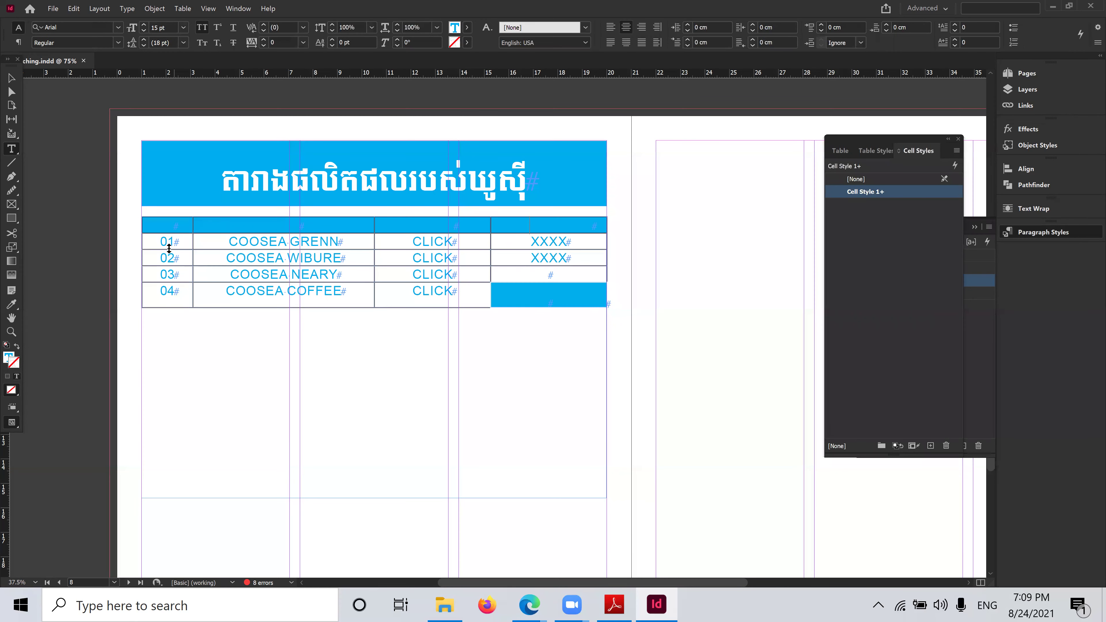
Apply Paragraph Style 1 to the four heading cells and check the style's character color
{"action": "left_click_drag", "start_coordinate": [147, 226], "coordinate": [565, 222]}
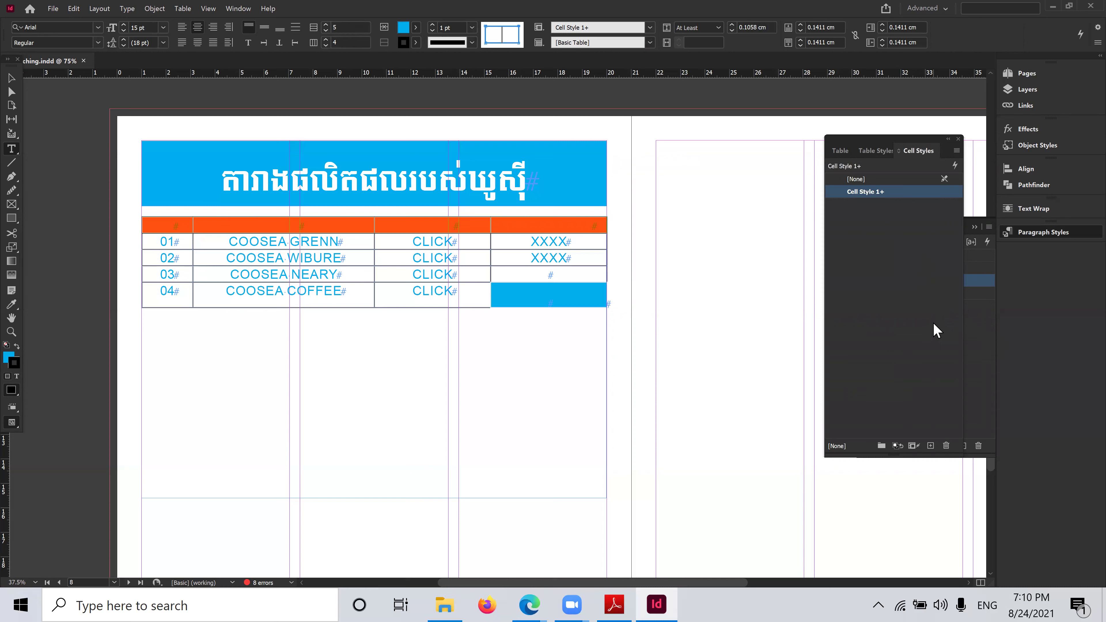
{"action": "left_click", "coordinate": [1066, 228]}
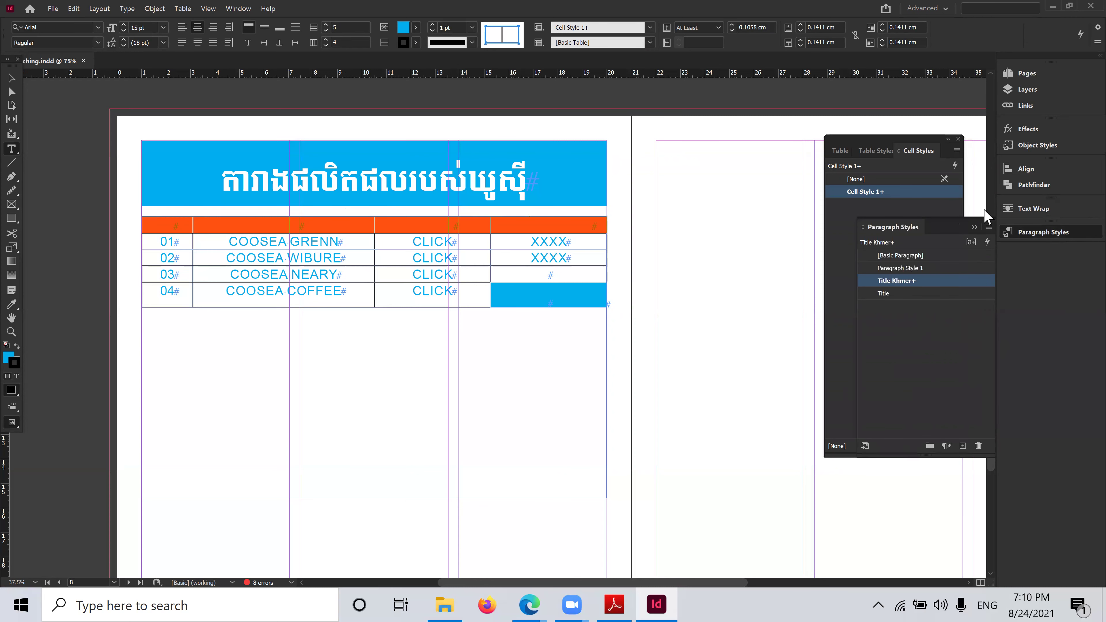
{"action": "left_click", "coordinate": [980, 267]}
{"action": "double_click", "coordinate": [980, 272]}
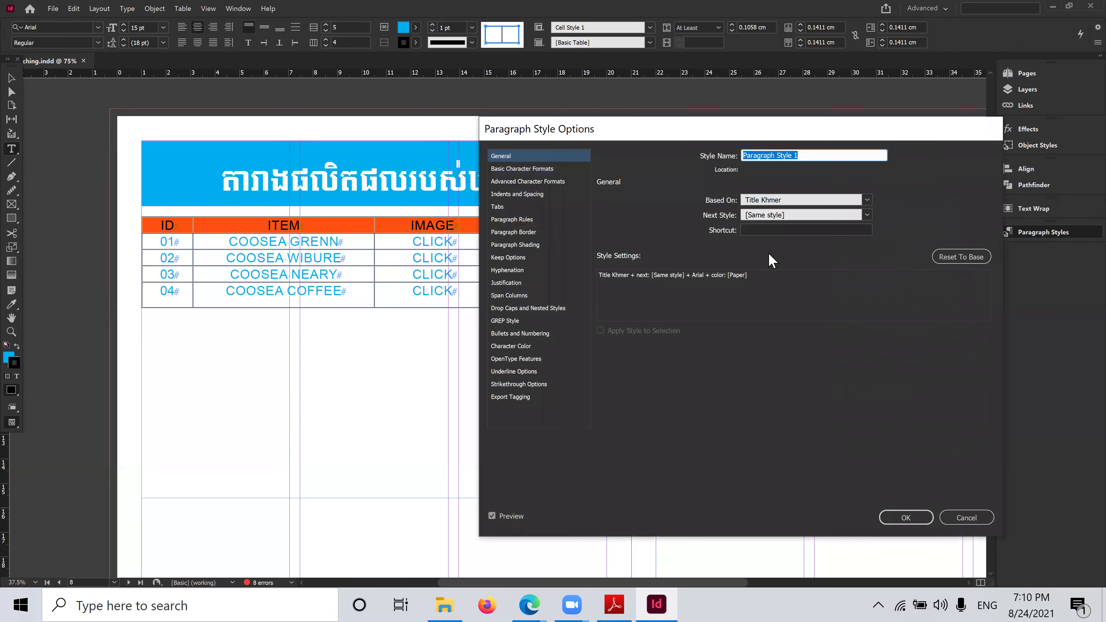
{"action": "left_click", "coordinate": [514, 347]}
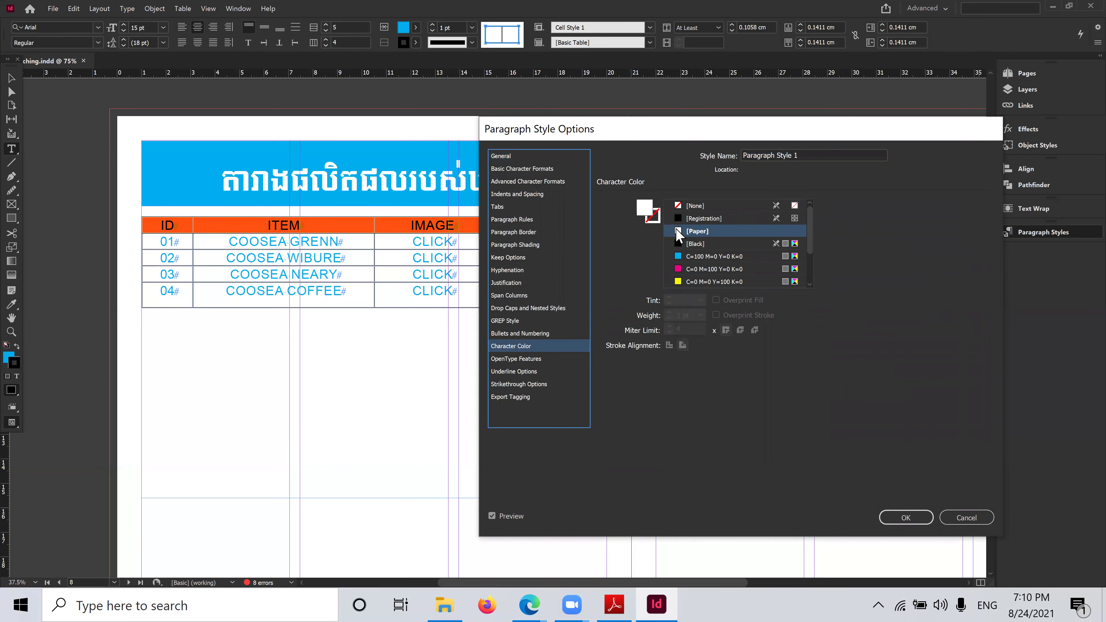
{"action": "left_click", "coordinate": [718, 288]}
{"action": "left_click", "coordinate": [906, 517]}
{"action": "left_click", "coordinate": [465, 225]}
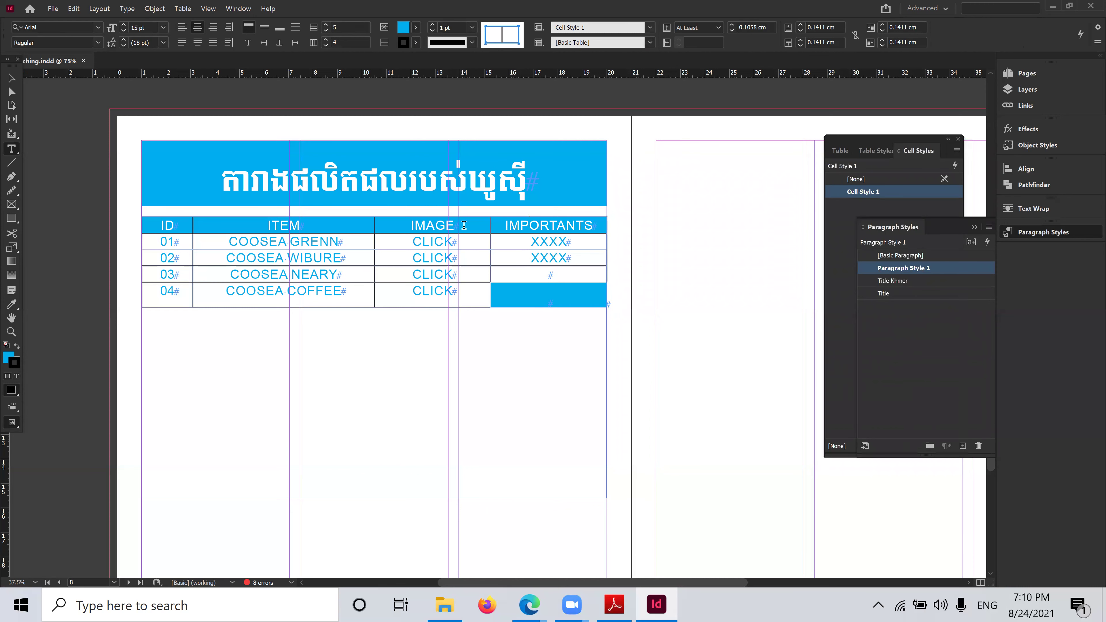
{"action": "left_click", "coordinate": [513, 412]}
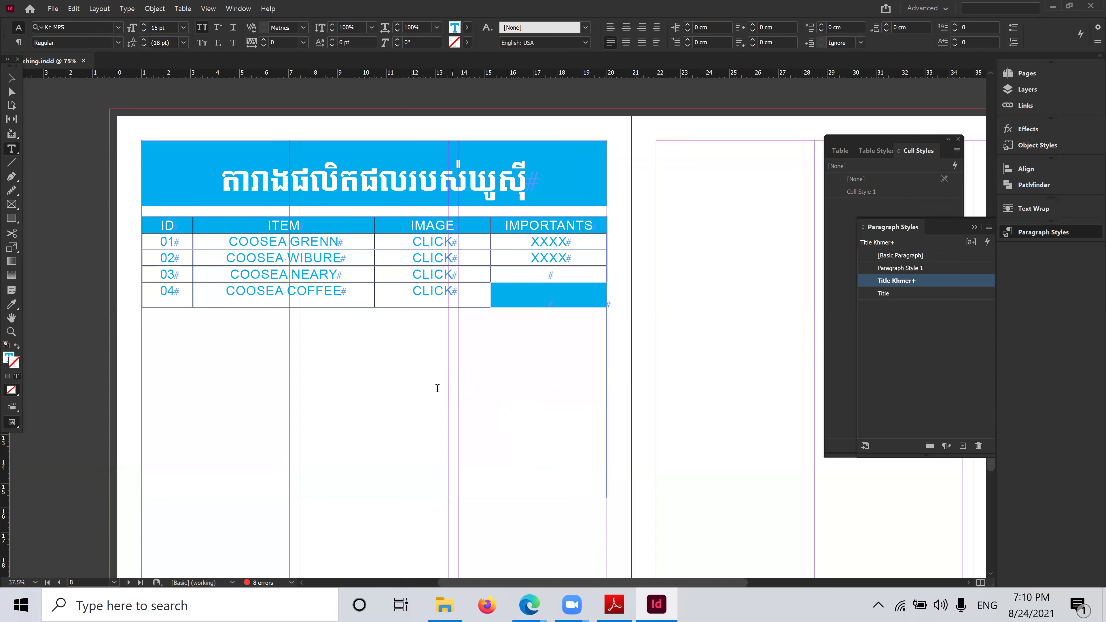
{"action": "left_click", "coordinate": [706, 374]}
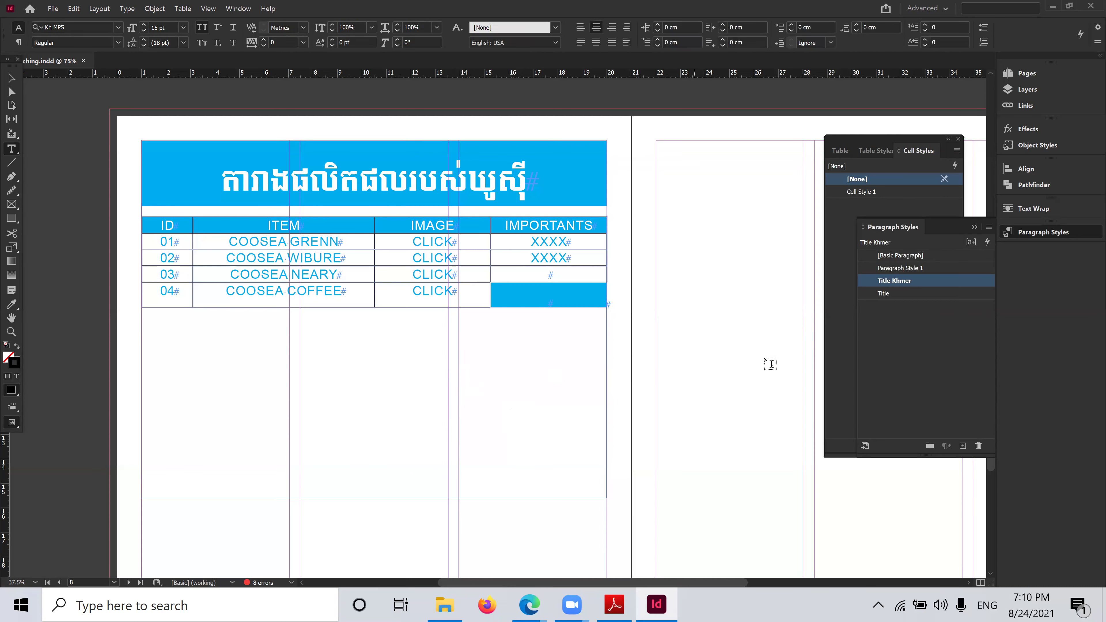
{"action": "left_click", "coordinate": [548, 297]}
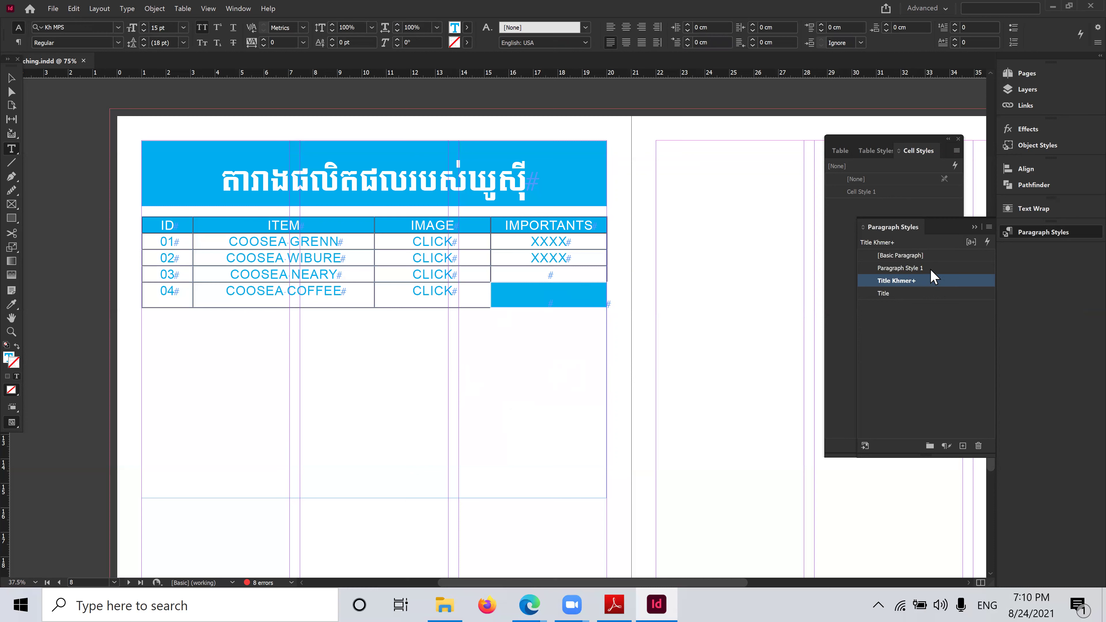
Delete Cell Style 1 from the cell styles, replacing it with [None] and preserving the formatting
{"action": "left_click", "coordinate": [914, 151]}
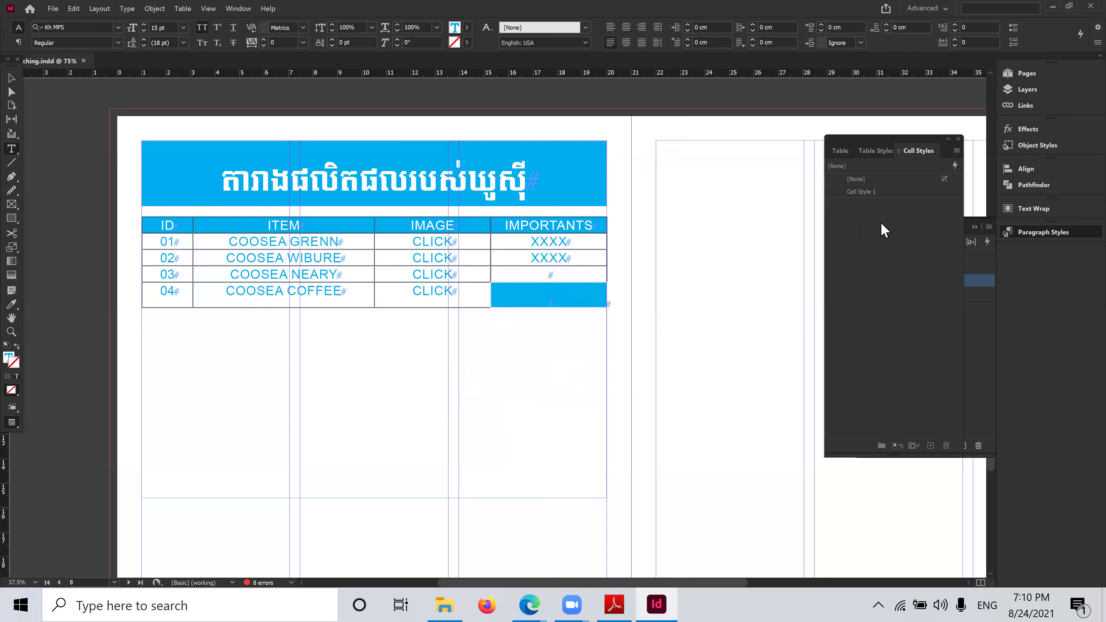
{"action": "left_click", "coordinate": [597, 291]}
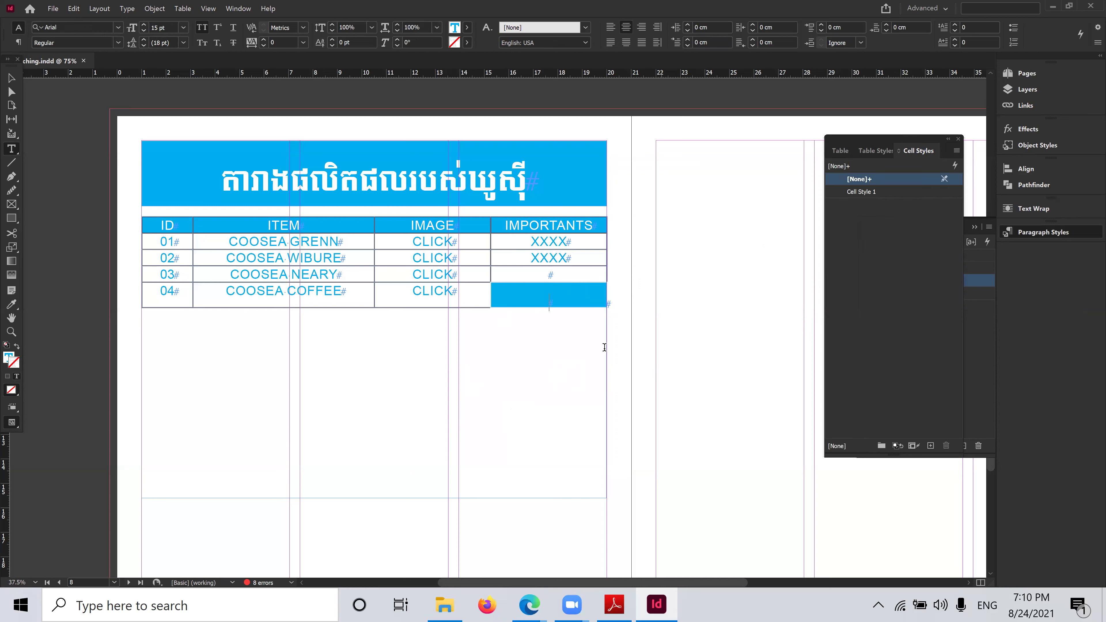
{"action": "key", "text": "Escape"}
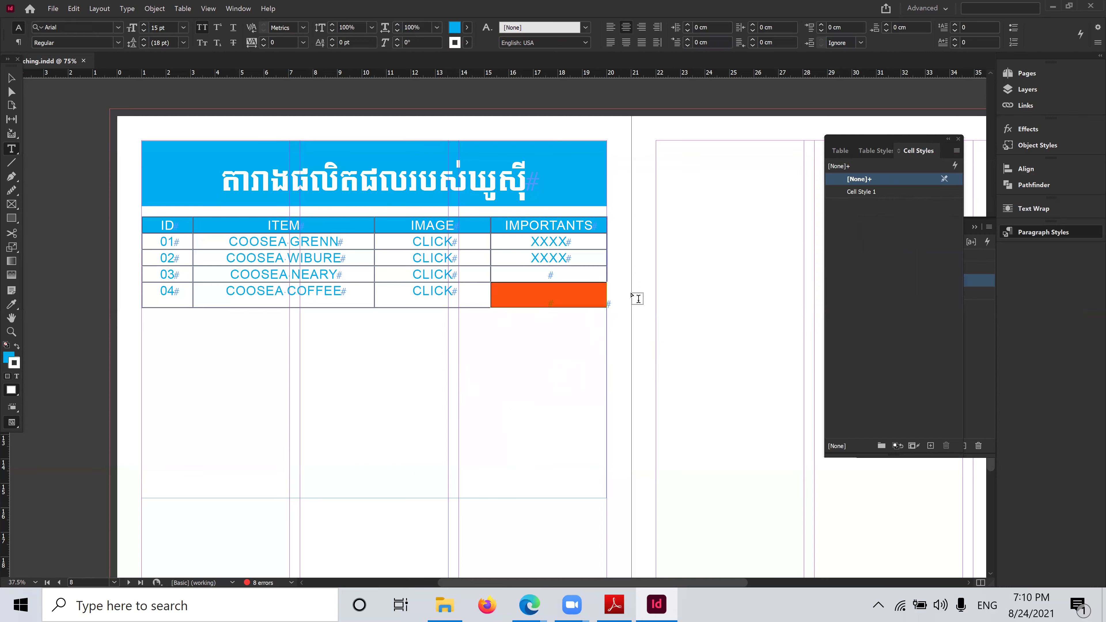
{"action": "left_click", "coordinate": [502, 324]}
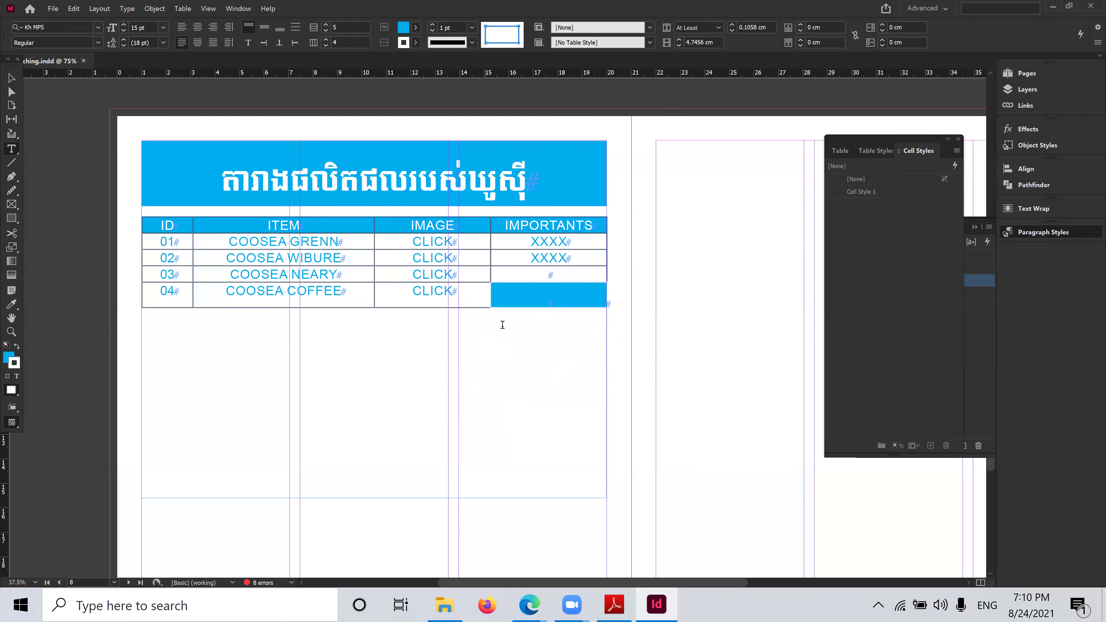
{"action": "left_click", "coordinate": [897, 192]}
{"action": "left_click", "coordinate": [897, 193], "text": "ctrl"}
{"action": "left_click", "coordinate": [888, 191]}
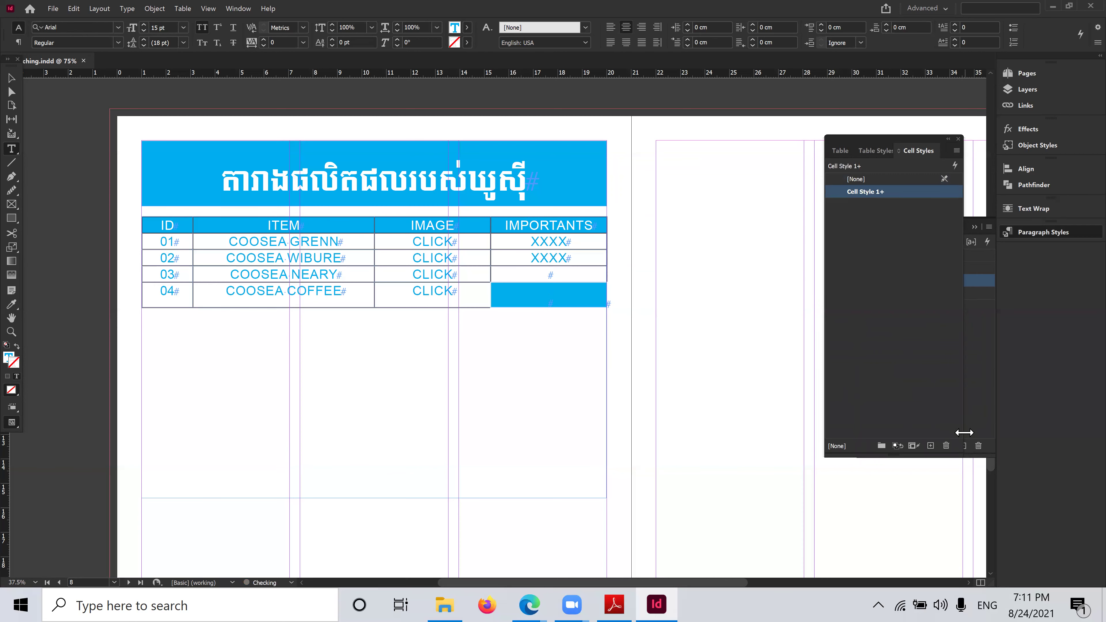
{"action": "left_click", "coordinate": [947, 446]}
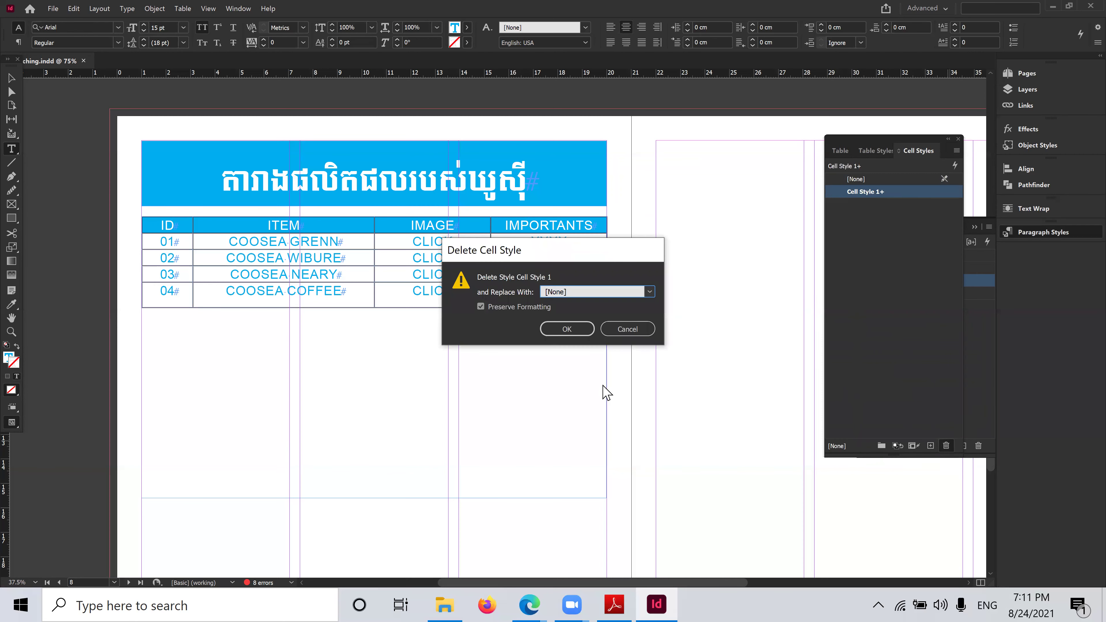
{"action": "left_click", "coordinate": [579, 340]}
{"action": "left_click", "coordinate": [501, 346]}
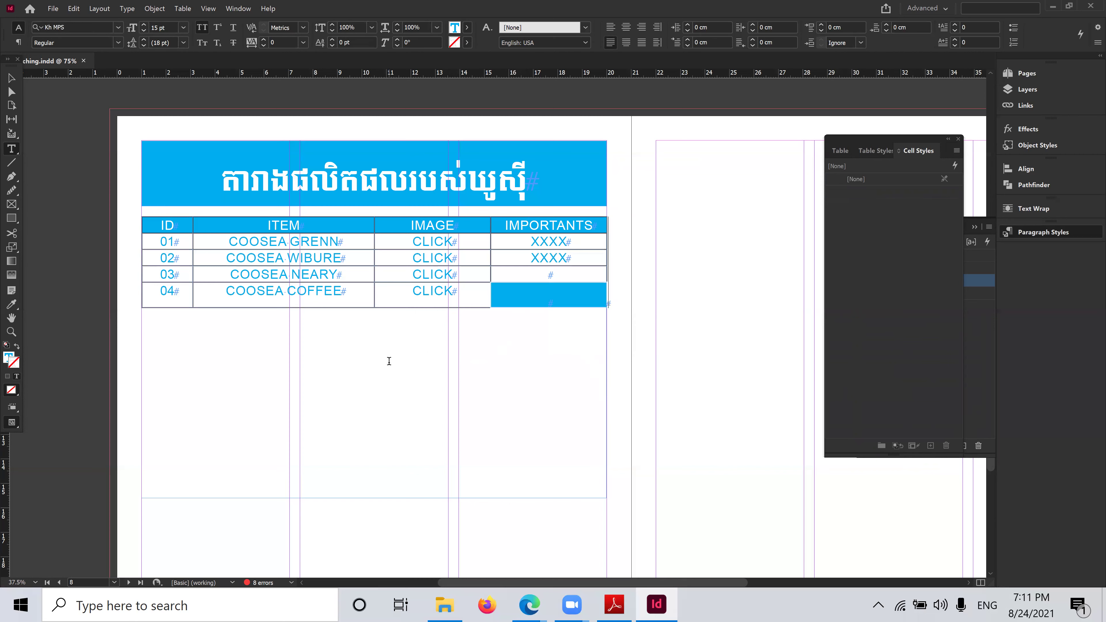
Set the fill of the last cell in row 04 to [None]
{"action": "key", "text": "Escape"}
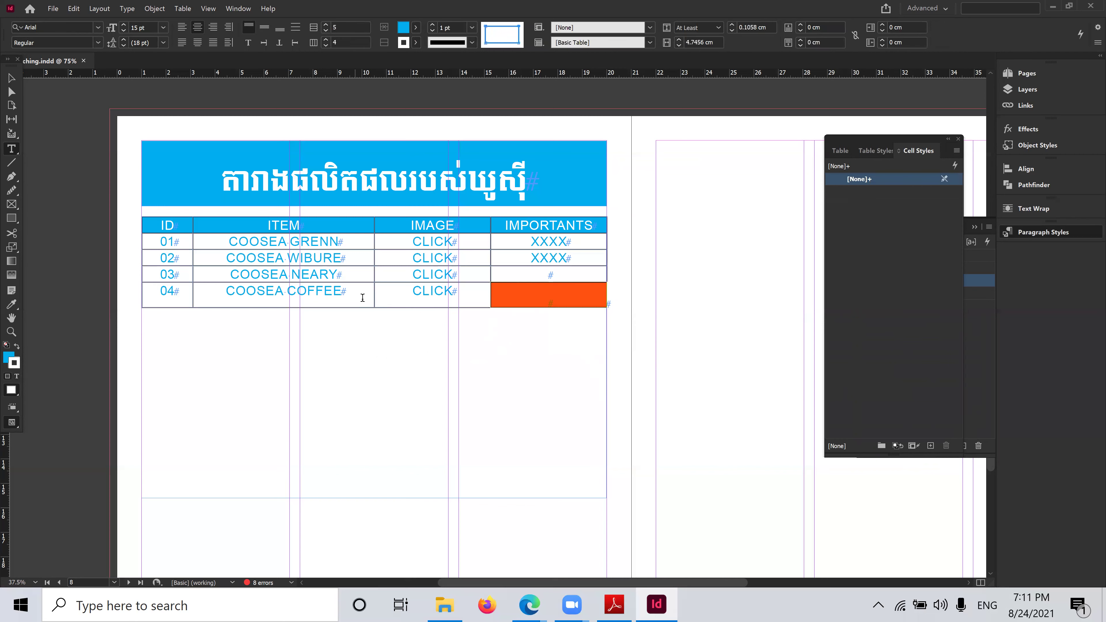
{"action": "left_click", "coordinate": [416, 27]}
{"action": "left_click", "coordinate": [307, 64]}
{"action": "left_click", "coordinate": [508, 298]}
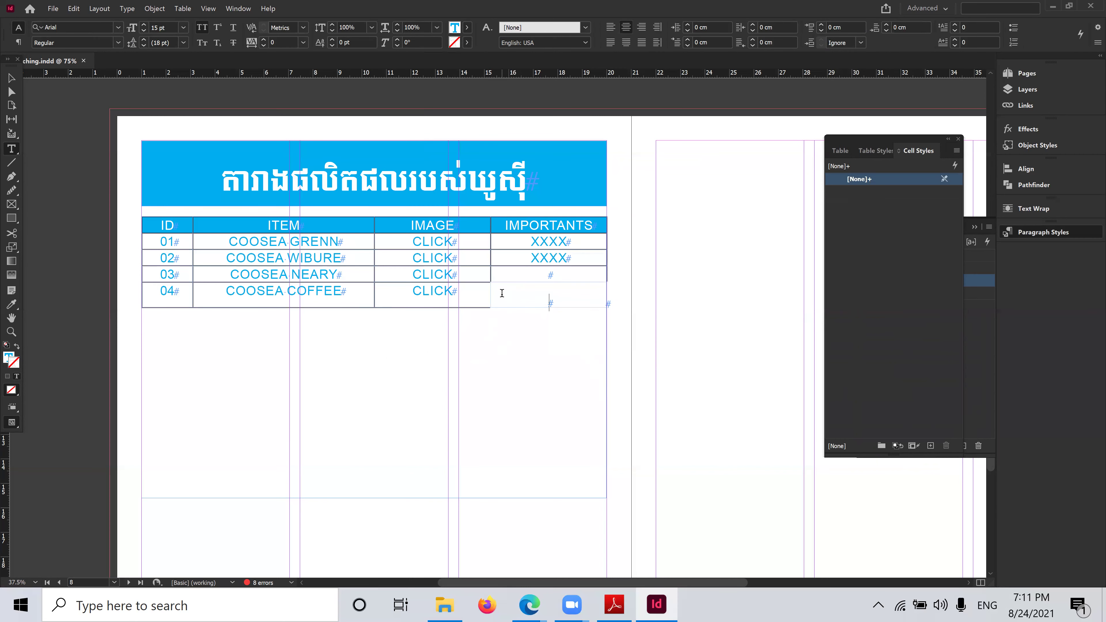
Create a new cell style from the last cell in row 04 and open its options
{"action": "key", "text": "Escape"}
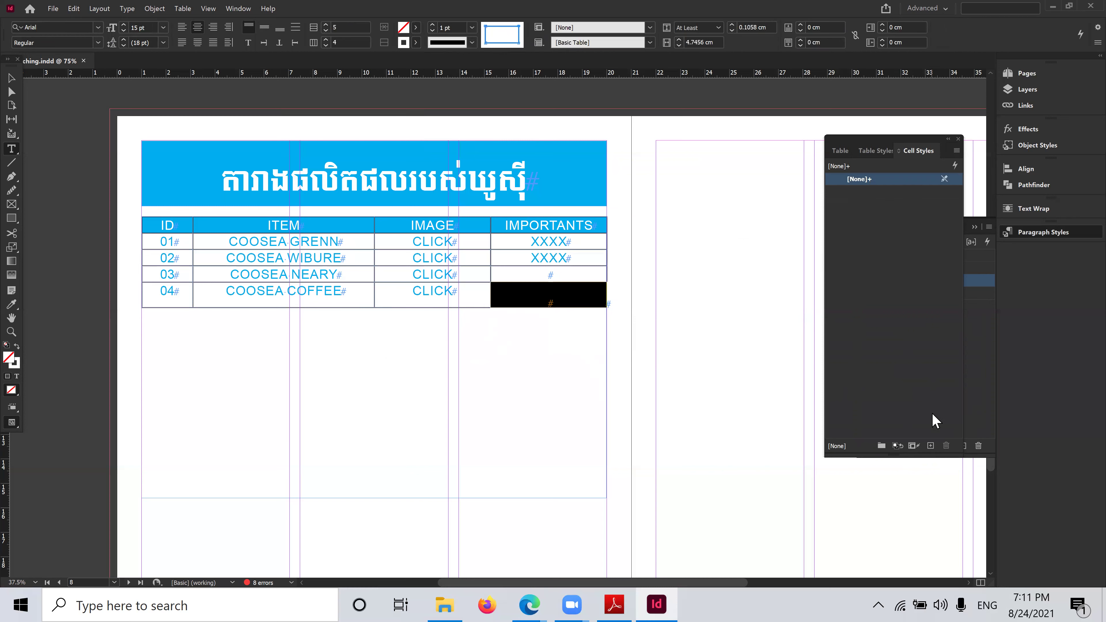
{"action": "left_click", "coordinate": [931, 446]}
{"action": "double_click", "coordinate": [939, 193]}
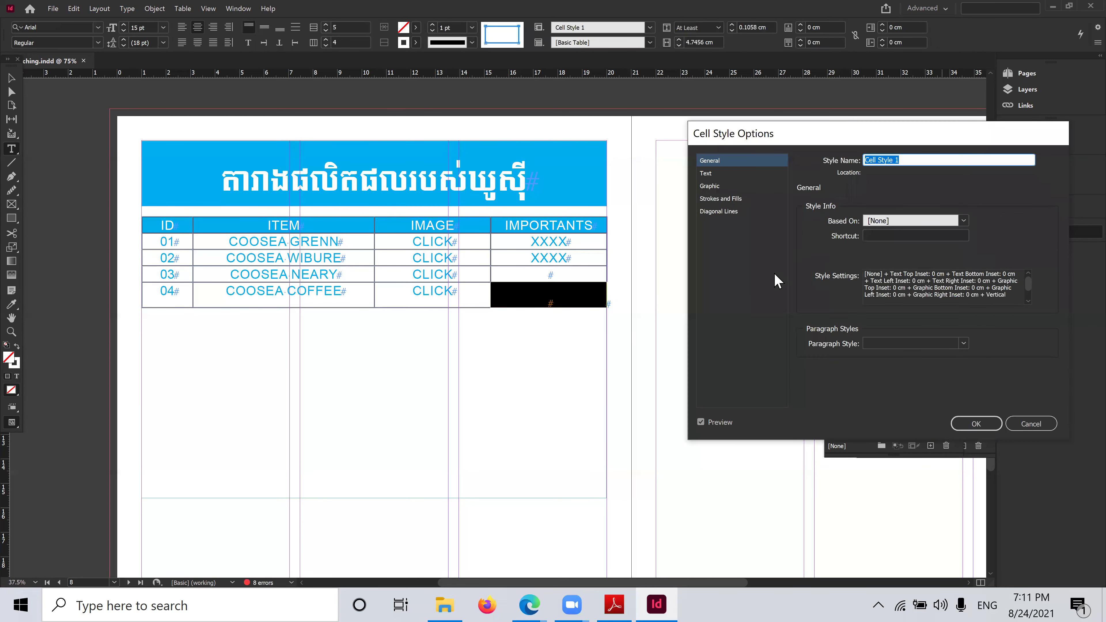
Set the new cell style's stroke to 1 pt in [Black] and save the style
{"action": "left_click", "coordinate": [711, 186]}
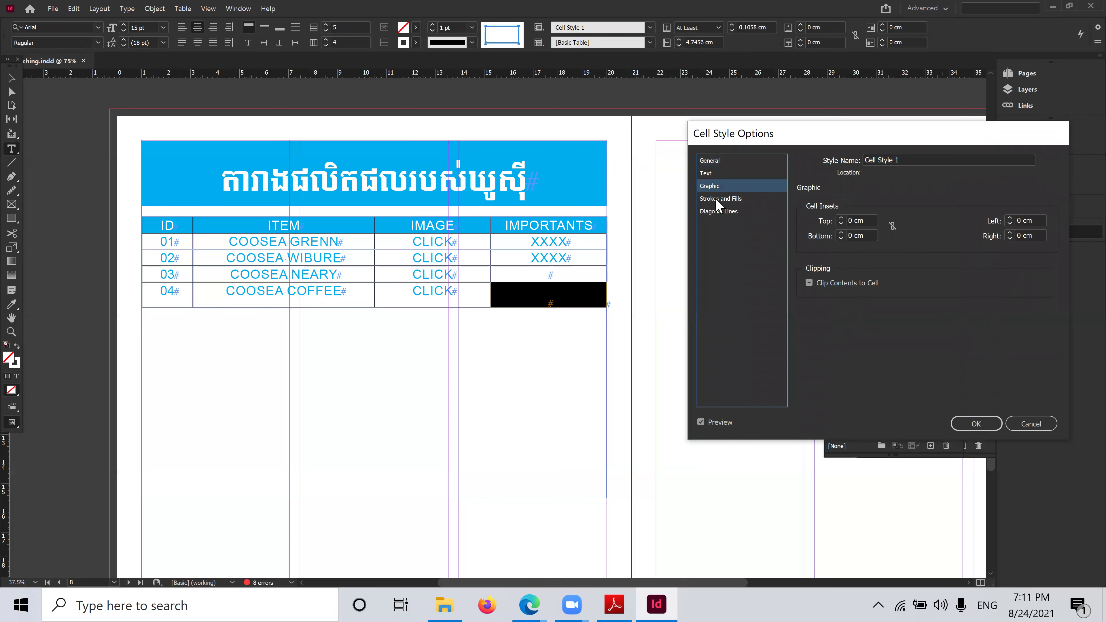
{"action": "left_click", "coordinate": [719, 199]}
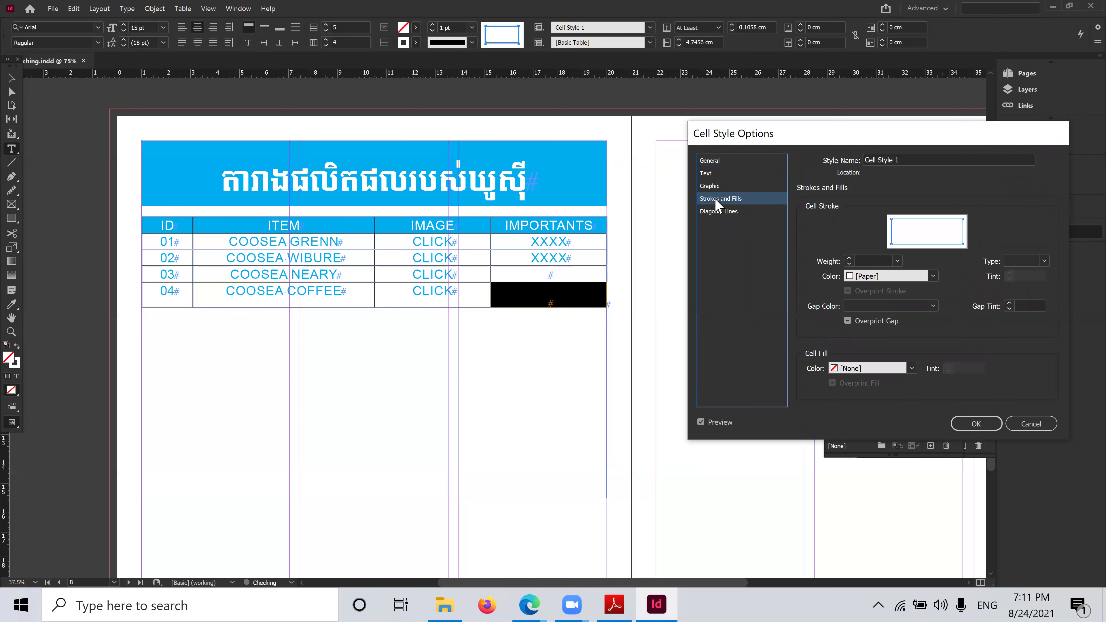
{"action": "left_click", "coordinate": [897, 261]}
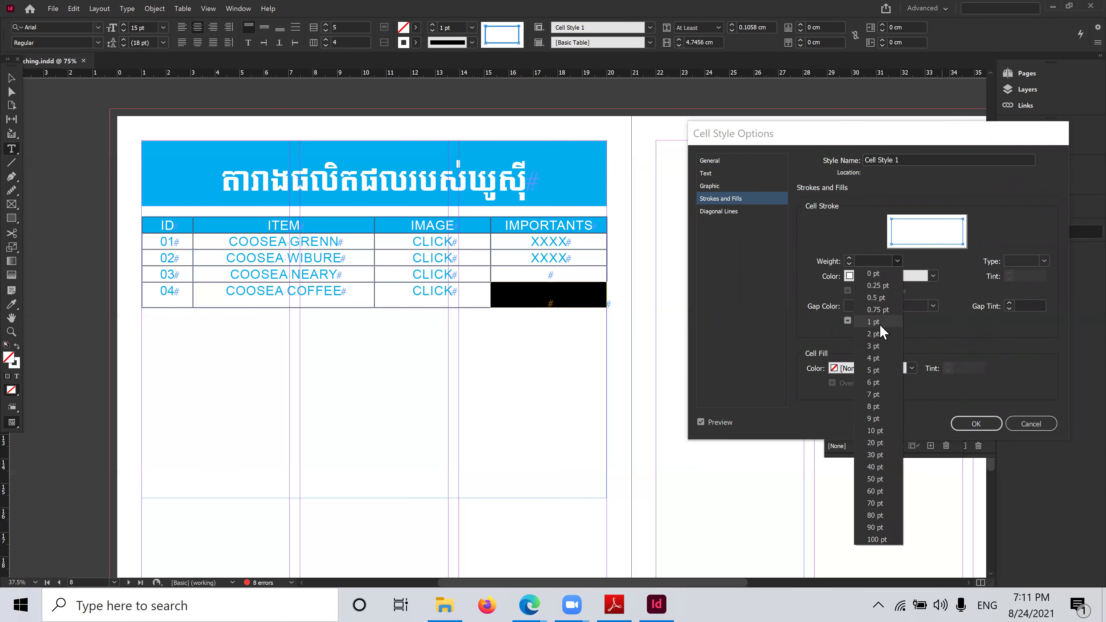
{"action": "left_click", "coordinate": [880, 324]}
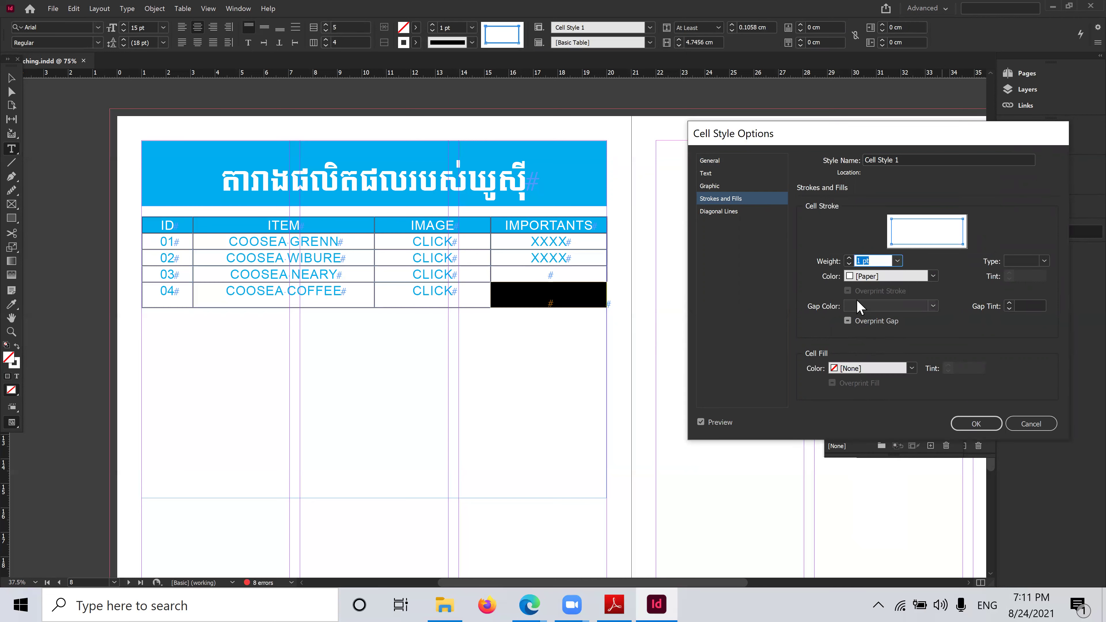
{"action": "left_click", "coordinate": [933, 276]}
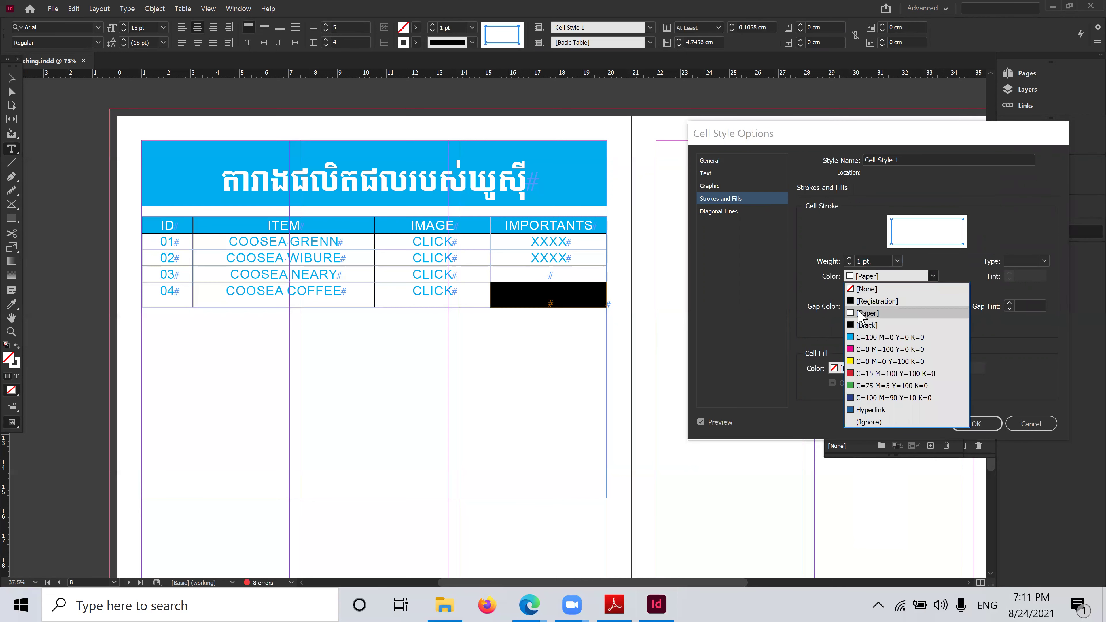
{"action": "left_click", "coordinate": [867, 325]}
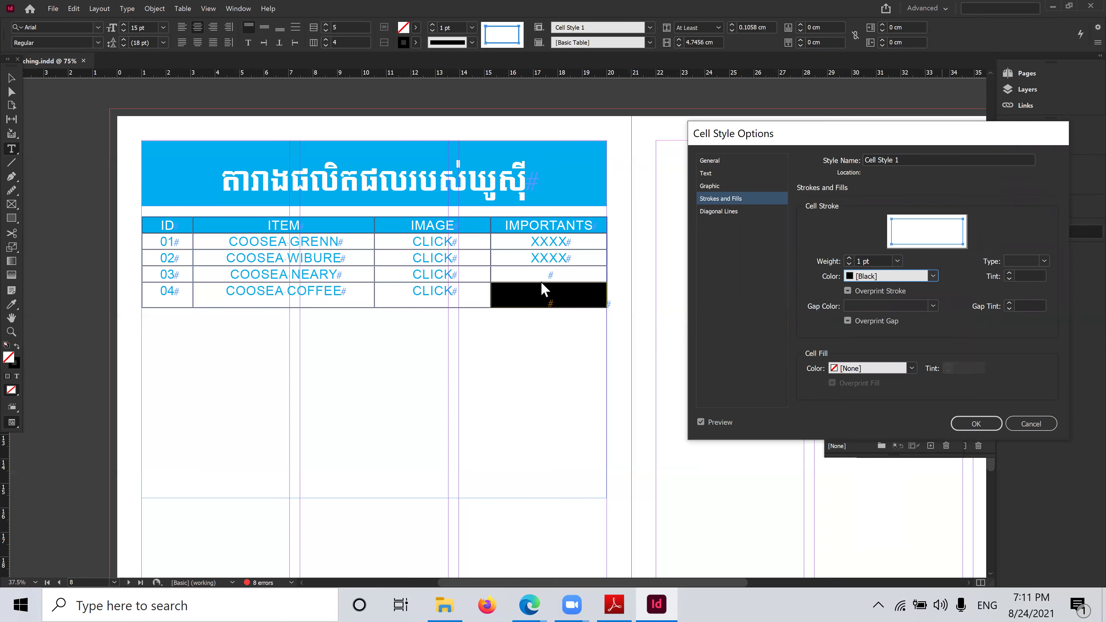
{"action": "left_click", "coordinate": [975, 424]}
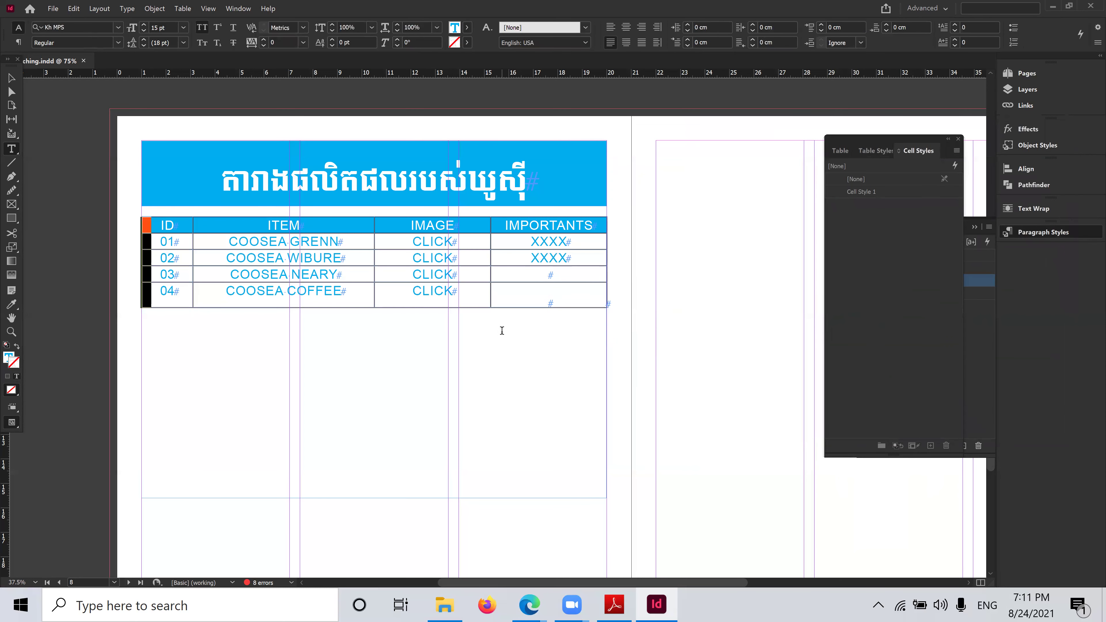
{"action": "left_click", "coordinate": [366, 364]}
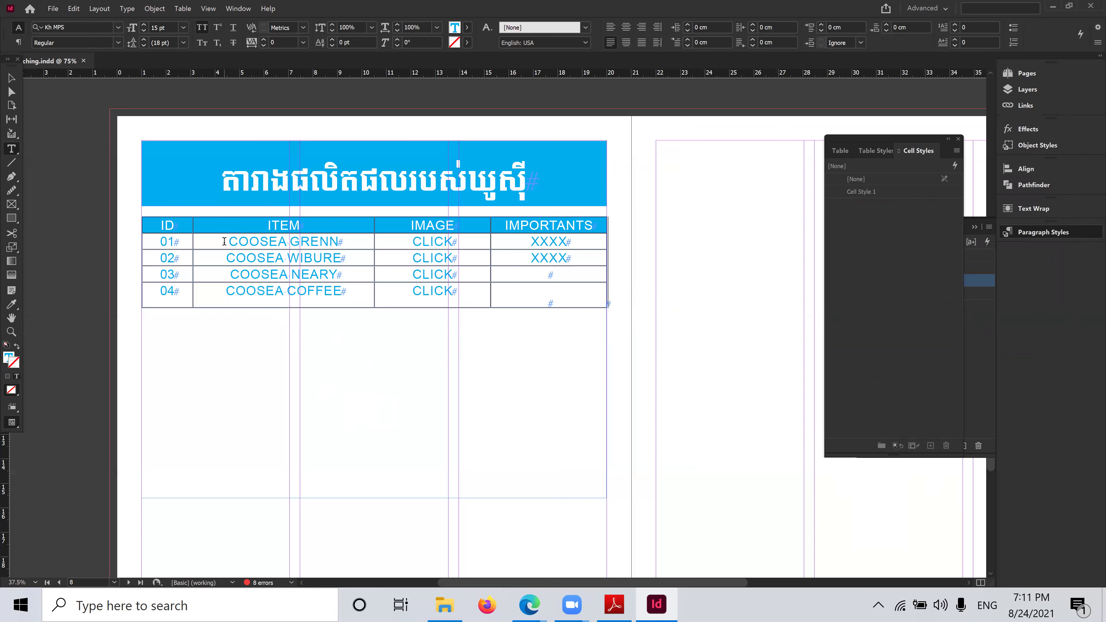
Create another cell style from the COOSEA GRENN cell and open its options
{"action": "left_click_drag", "start_coordinate": [224, 241], "coordinate": [317, 291]}
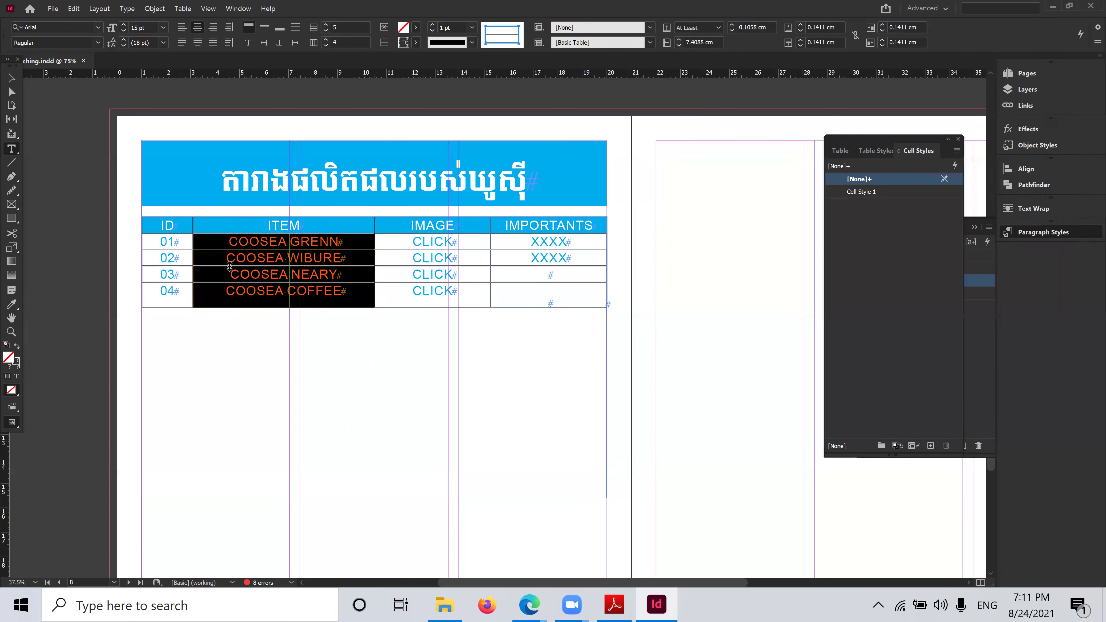
{"action": "left_click", "coordinate": [227, 242]}
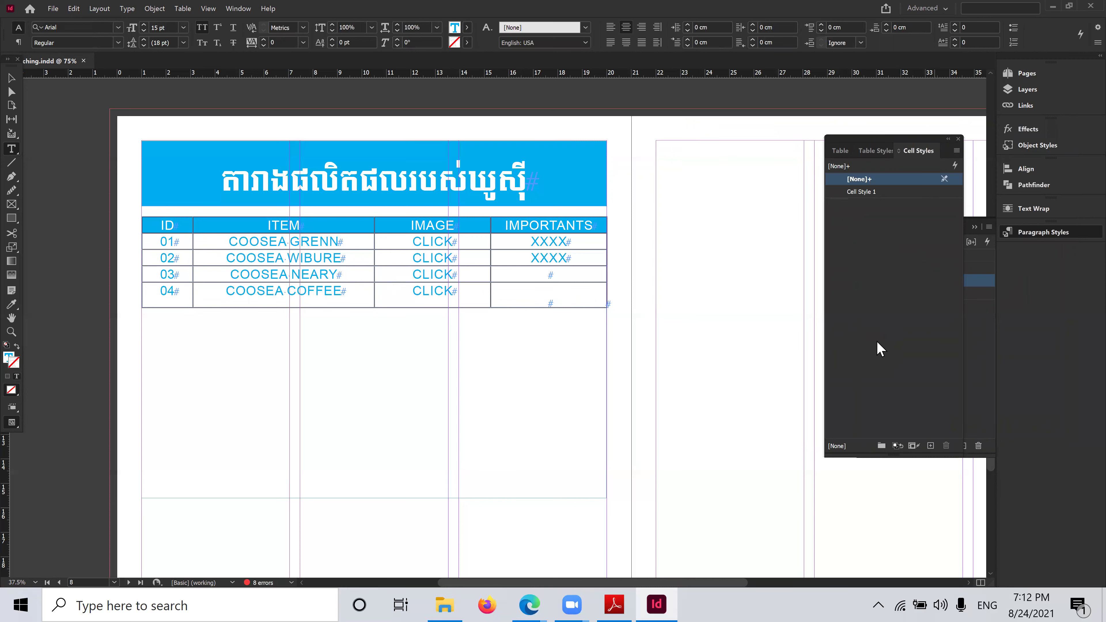
{"action": "left_click", "coordinate": [931, 446]}
{"action": "left_click", "coordinate": [932, 193]}
{"action": "double_click", "coordinate": [941, 192]}
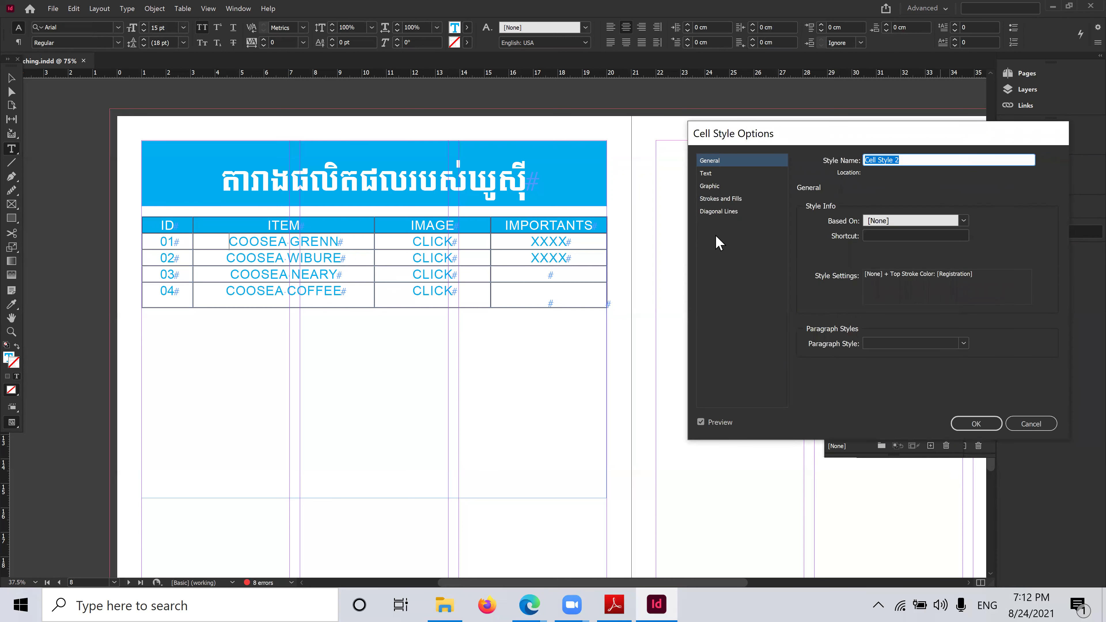
Set the cell style's vertical justification to Align Center and all four text insets to 0 cm, and unlink the insets
{"action": "left_click", "coordinate": [713, 174]}
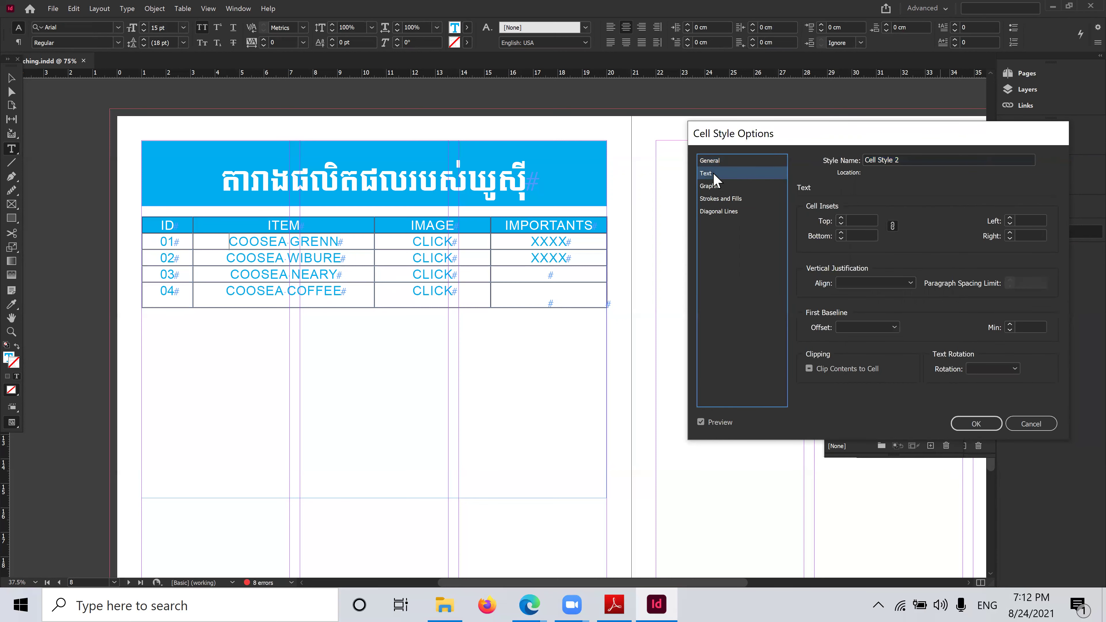
{"action": "left_click", "coordinate": [905, 284]}
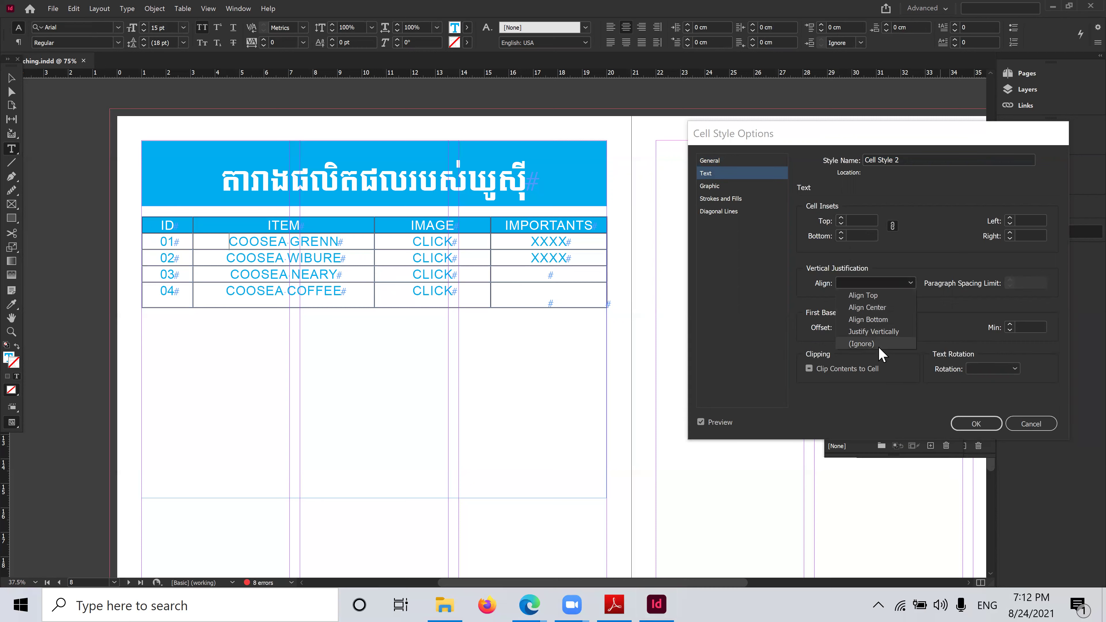
{"action": "left_click", "coordinate": [860, 307]}
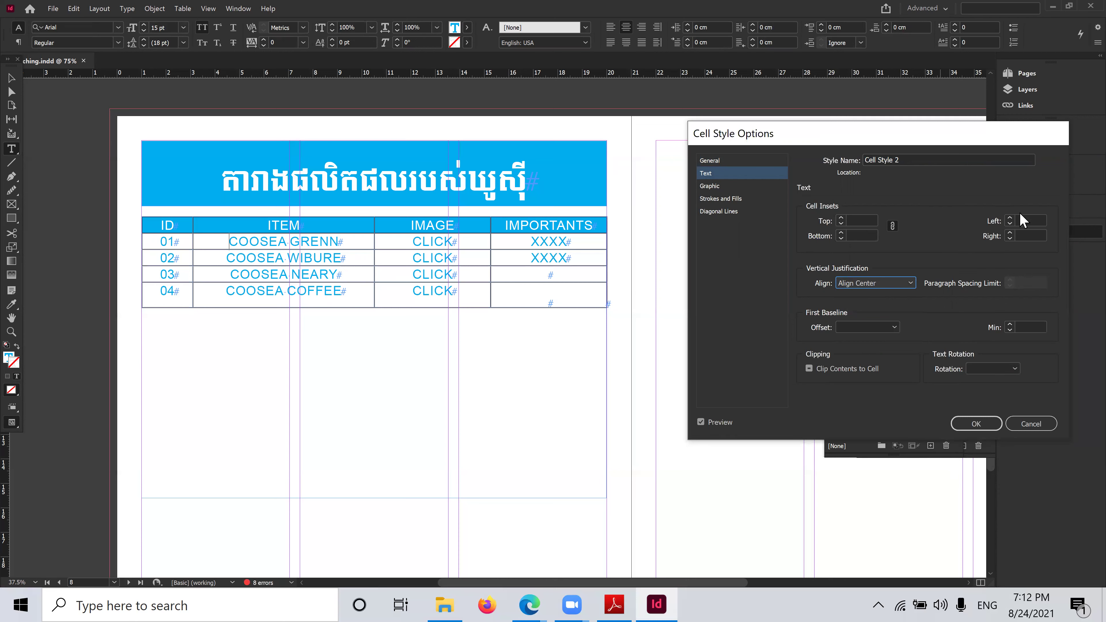
{"action": "left_click", "coordinate": [1010, 219]}
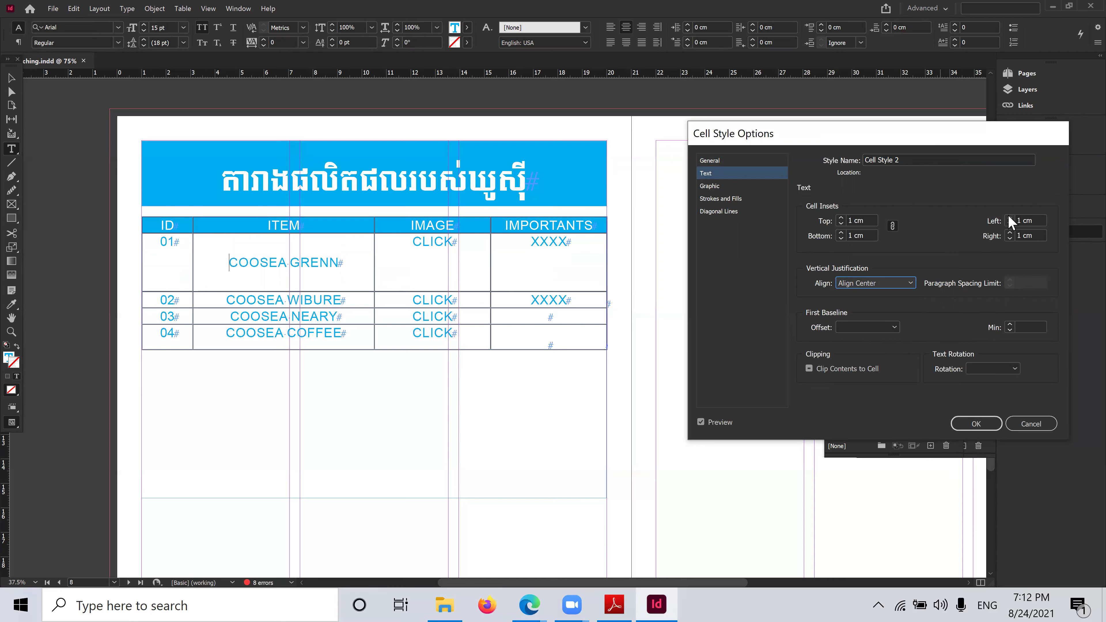
{"action": "left_click", "coordinate": [1010, 224]}
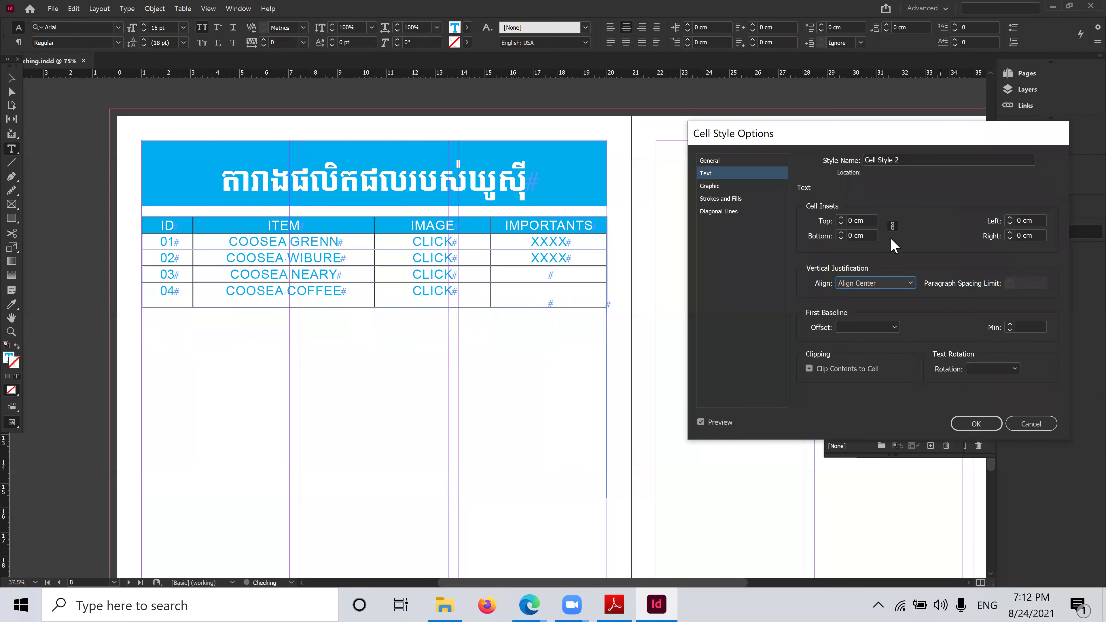
{"action": "left_click", "coordinate": [893, 226]}
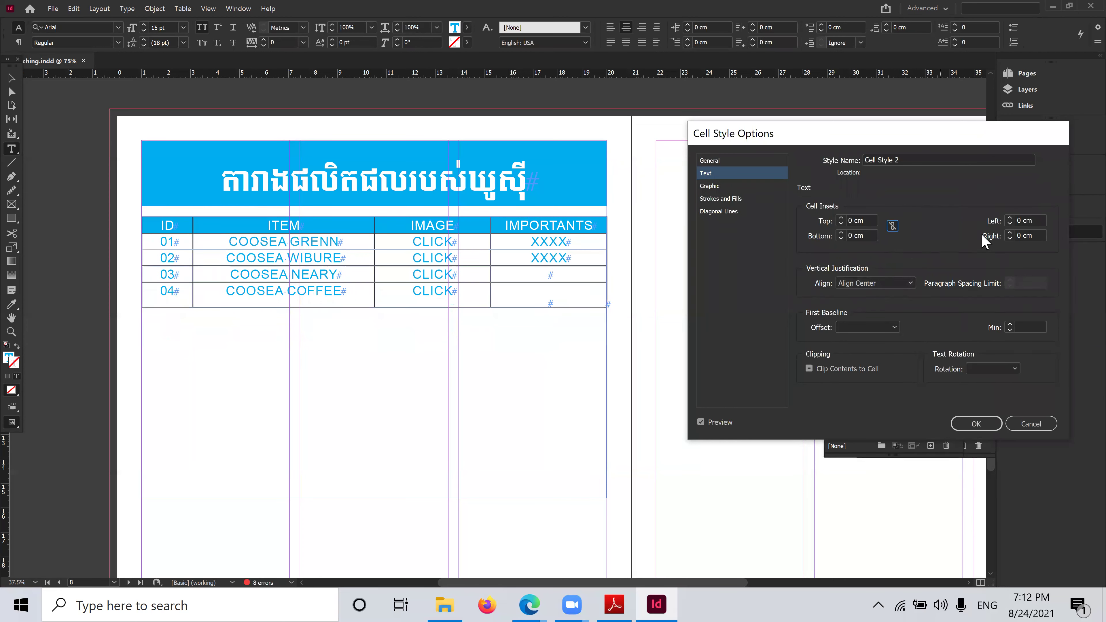
Try left text insets of up to 3 cm in the cell style and return the left inset to 0 cm
{"action": "left_click", "coordinate": [1011, 218]}
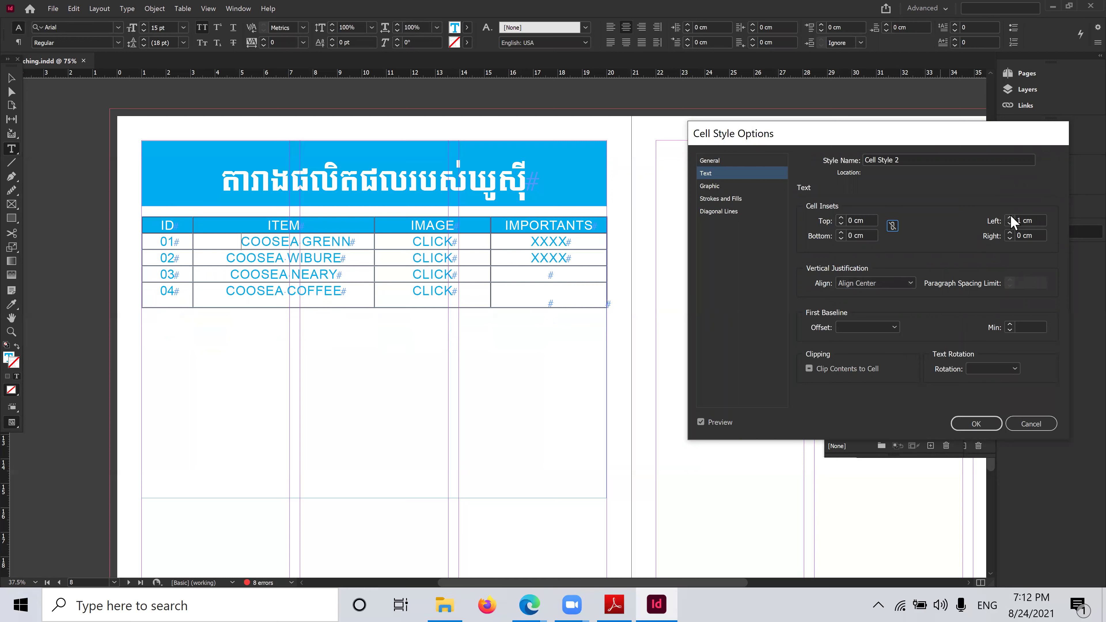
{"action": "left_click", "coordinate": [1011, 217]}
{"action": "left_click", "coordinate": [1011, 218]}
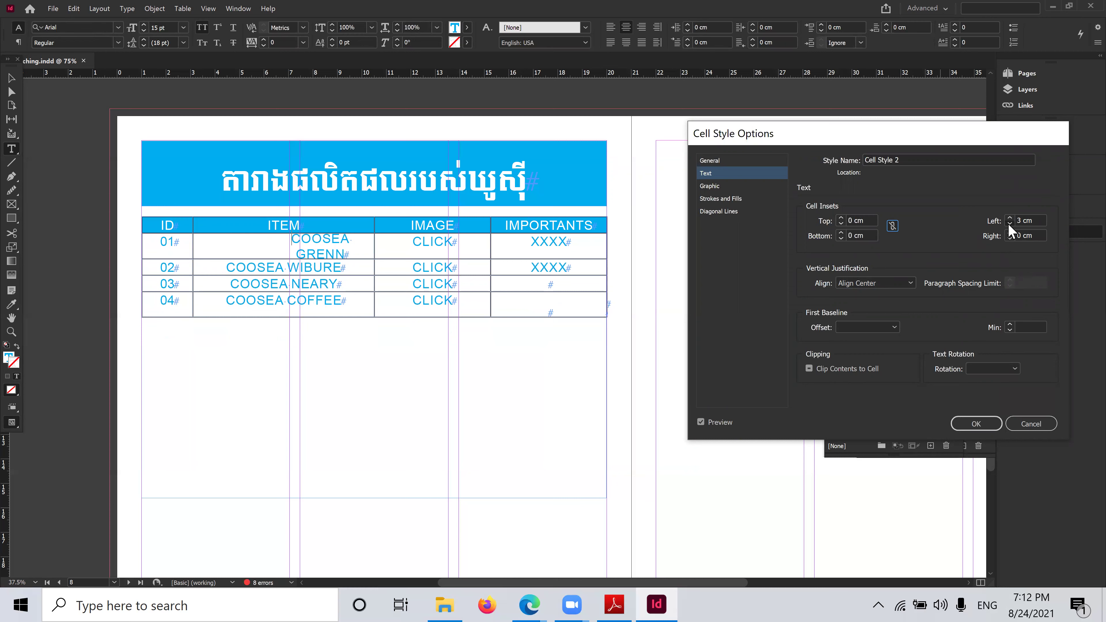
{"action": "left_click", "coordinate": [1010, 224]}
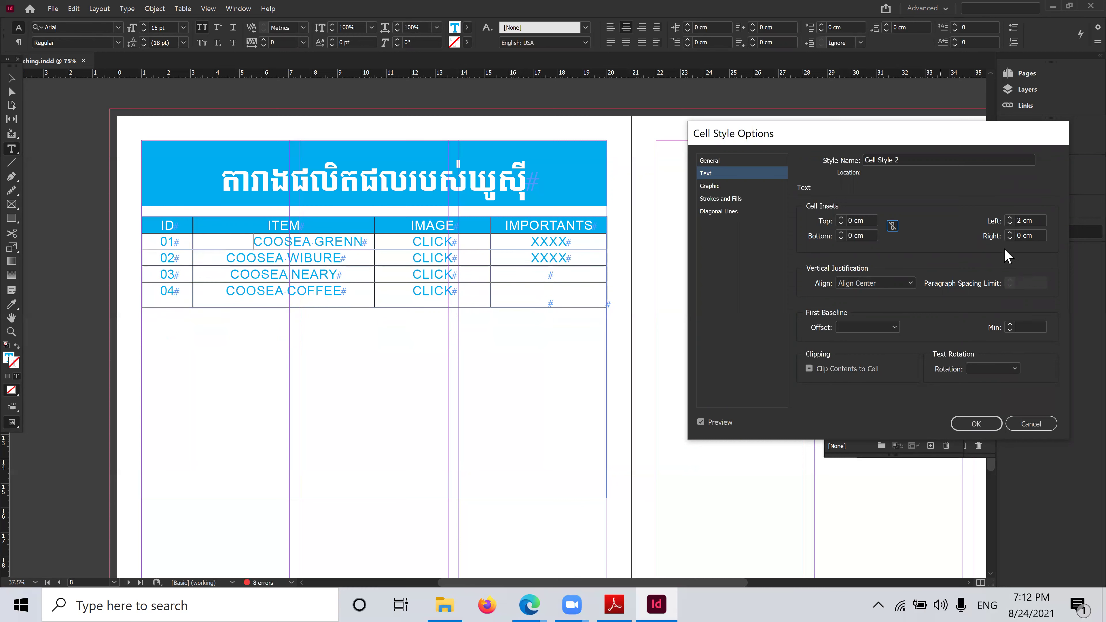
{"action": "left_click", "coordinate": [1010, 224]}
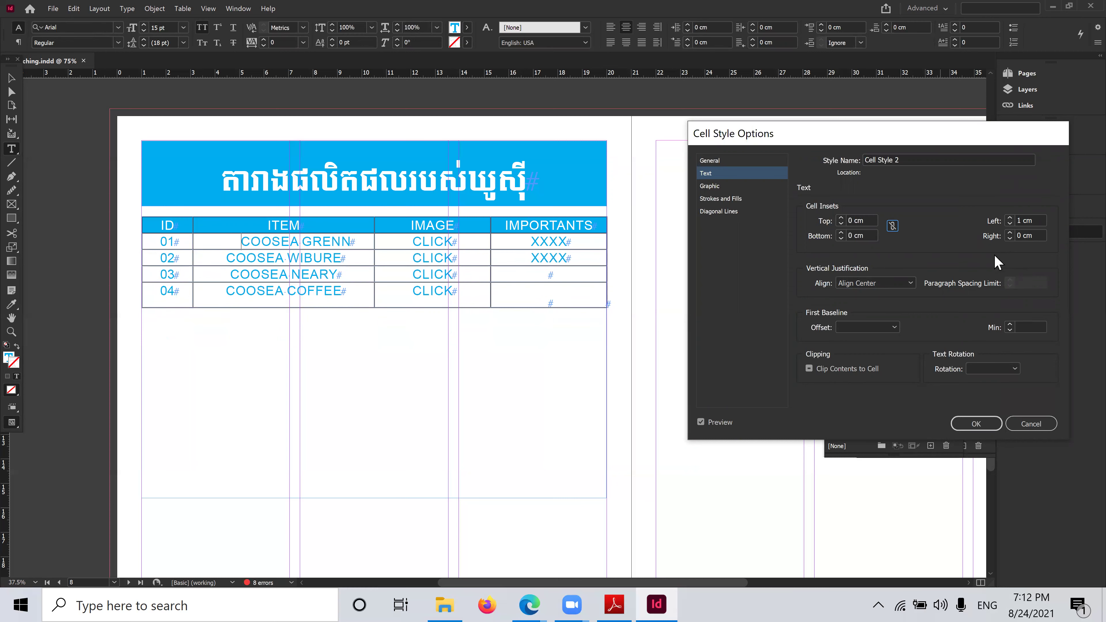
{"action": "left_click", "coordinate": [1009, 224]}
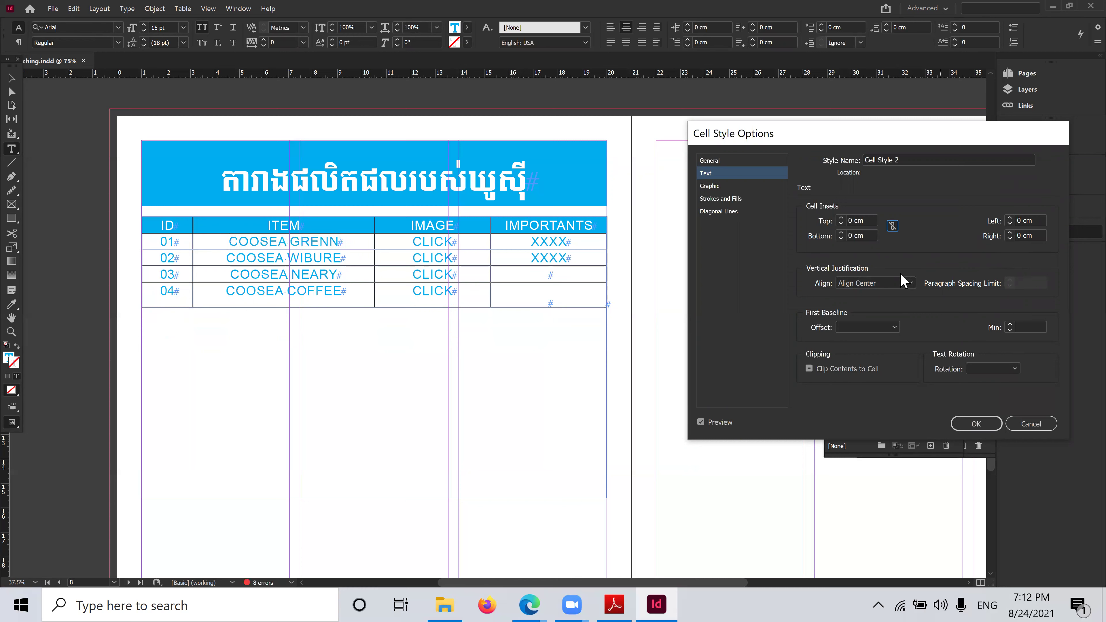
Set the cell style's right text inset to 2 cm, trying values up to 3 cm, and save the style
{"action": "left_click", "coordinate": [1010, 233]}
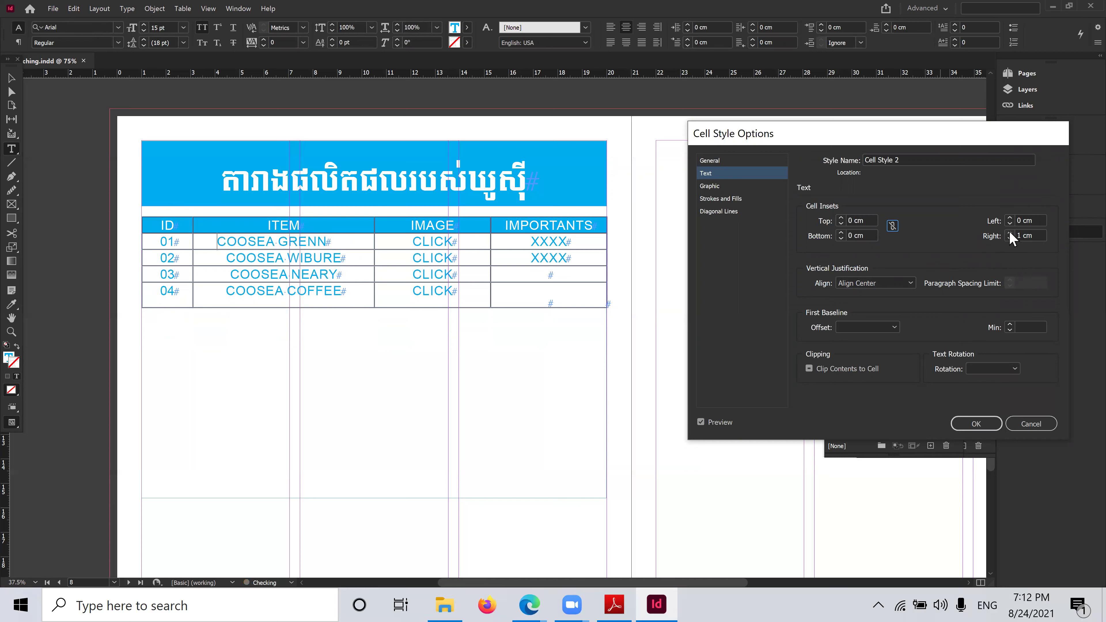
{"action": "left_click", "coordinate": [1010, 233]}
{"action": "left_click", "coordinate": [1010, 233]}
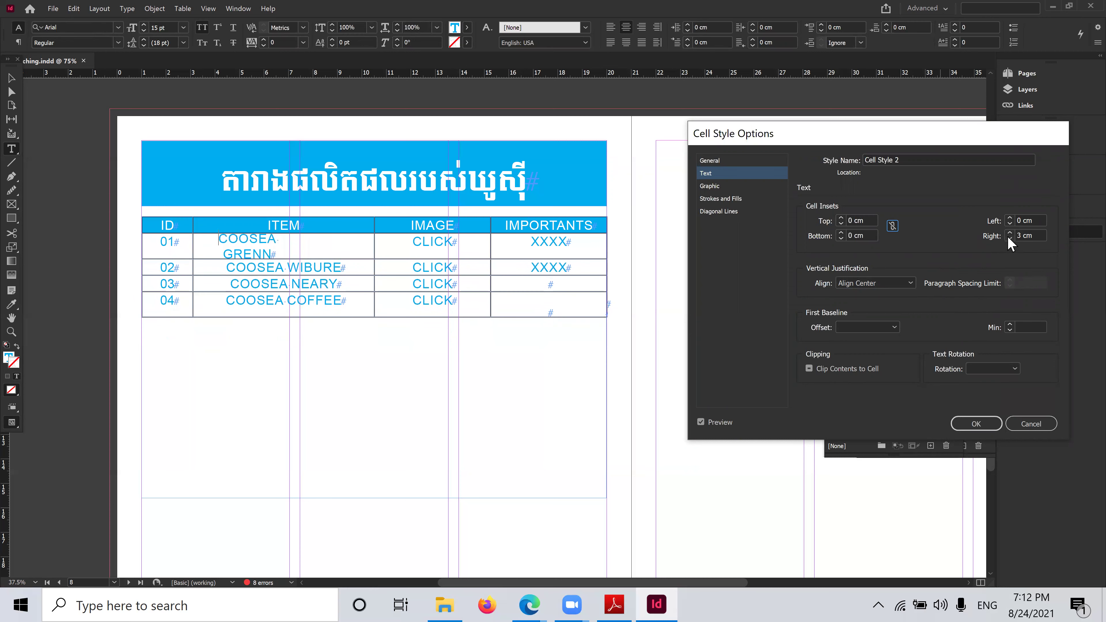
{"action": "left_click", "coordinate": [1010, 238]}
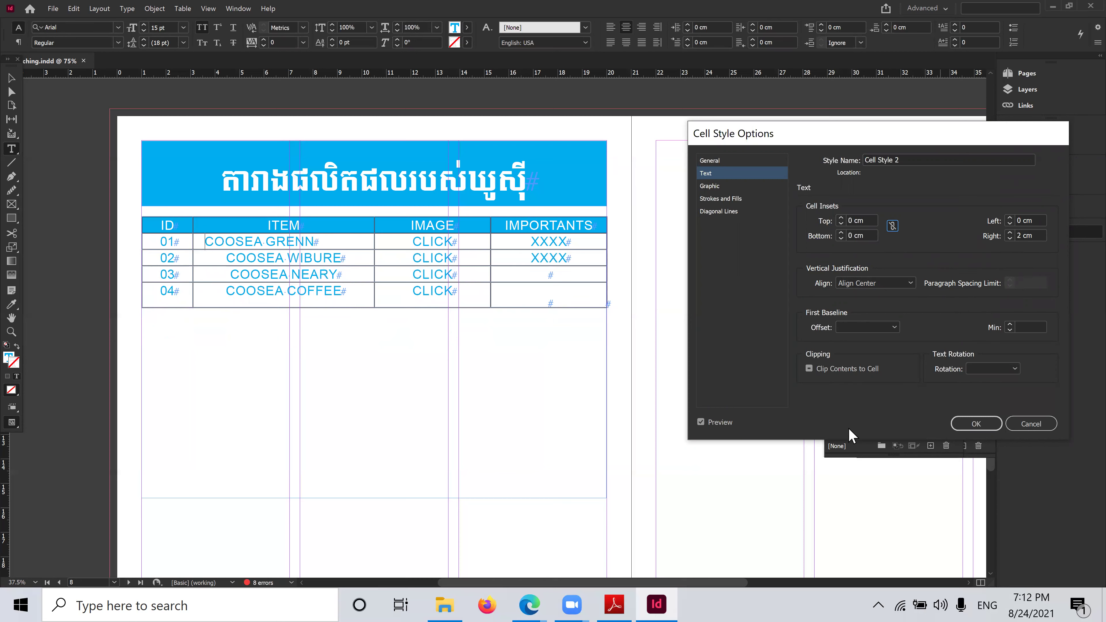
{"action": "left_click", "coordinate": [982, 422]}
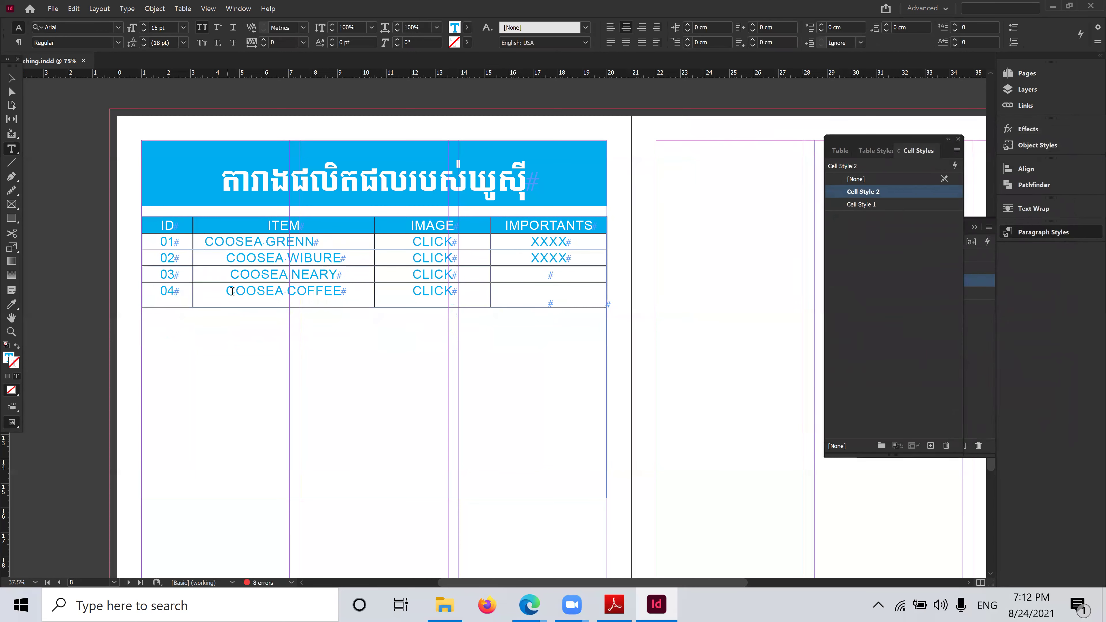
Apply Cell Style 2 to the COOSEA WIBURE, COOSEA NEARY and COOSEA COFFEE cells
{"action": "left_click", "coordinate": [224, 256]}
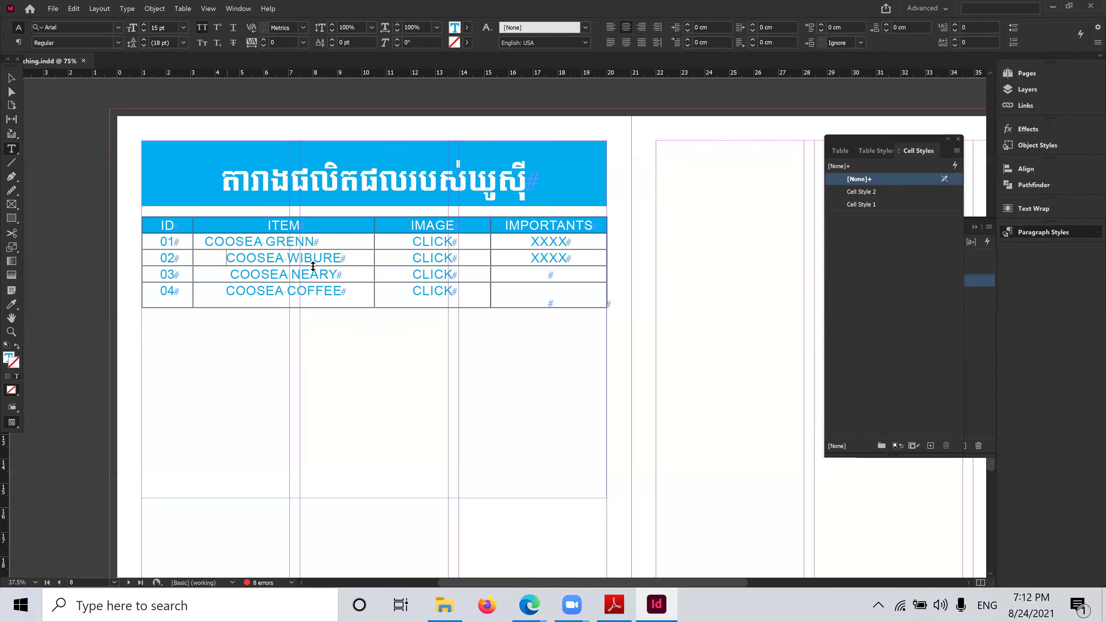
{"action": "left_click", "coordinate": [925, 192]}
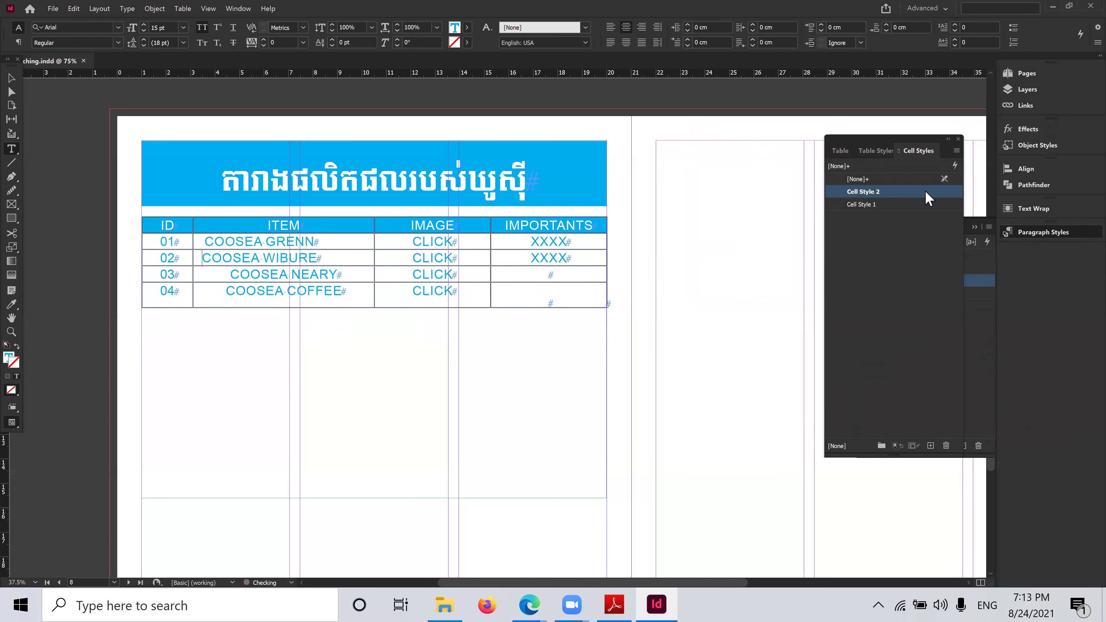
{"action": "left_click", "coordinate": [231, 275]}
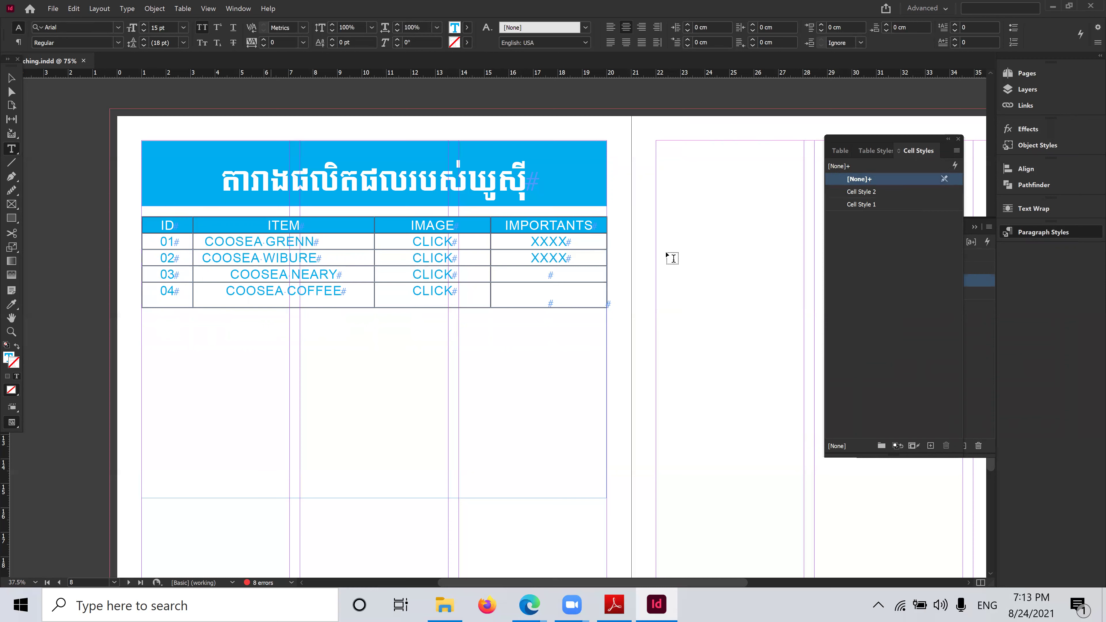
{"action": "left_click", "coordinate": [912, 192]}
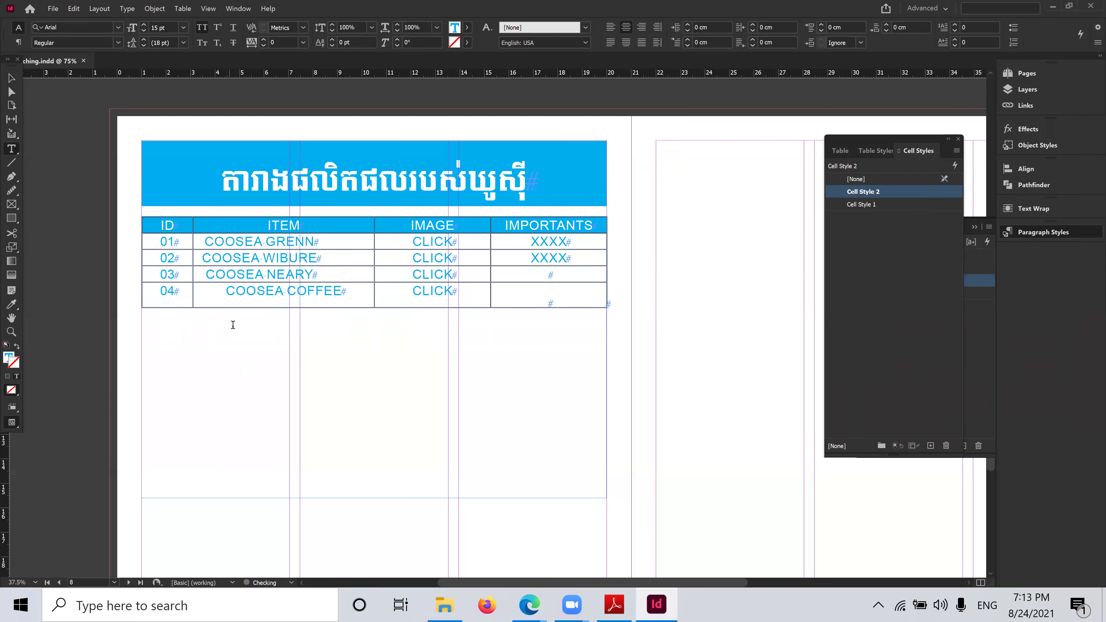
{"action": "left_click", "coordinate": [327, 291]}
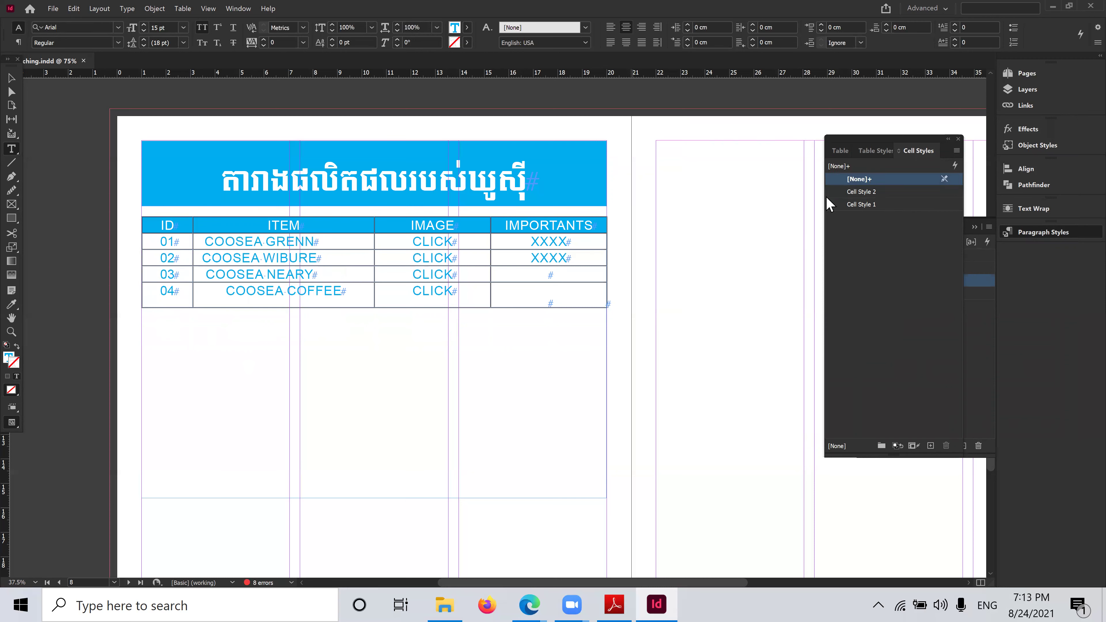
{"action": "left_click", "coordinate": [915, 193]}
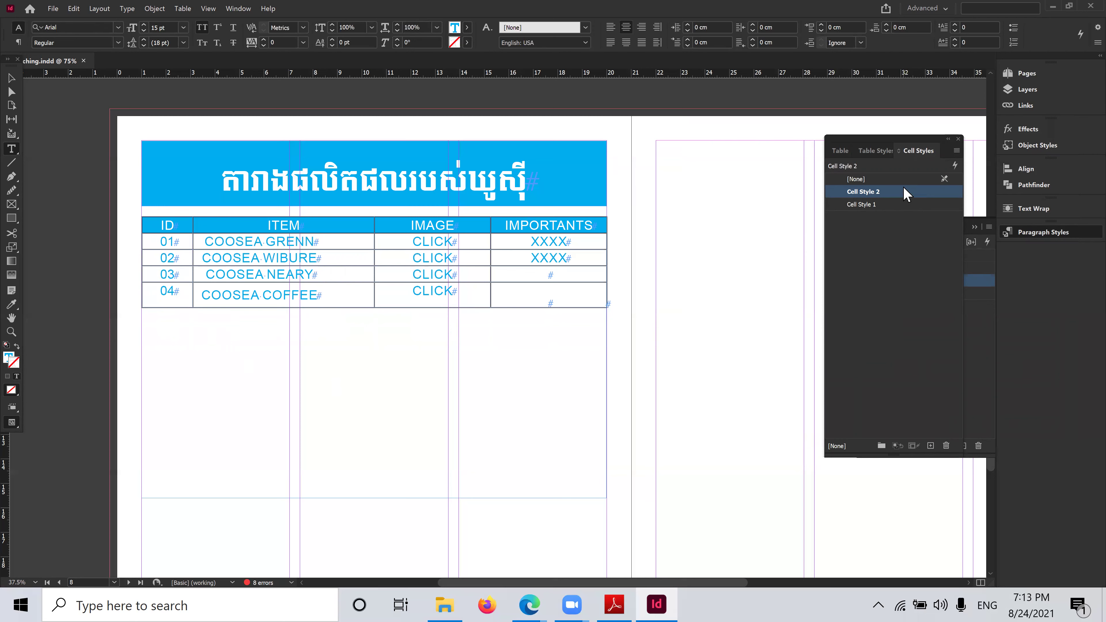
Try a right text inset of 1 cm in Cell Style 2 and return it to 2 cm
{"action": "left_click_drag", "start_coordinate": [207, 239], "coordinate": [261, 295]}
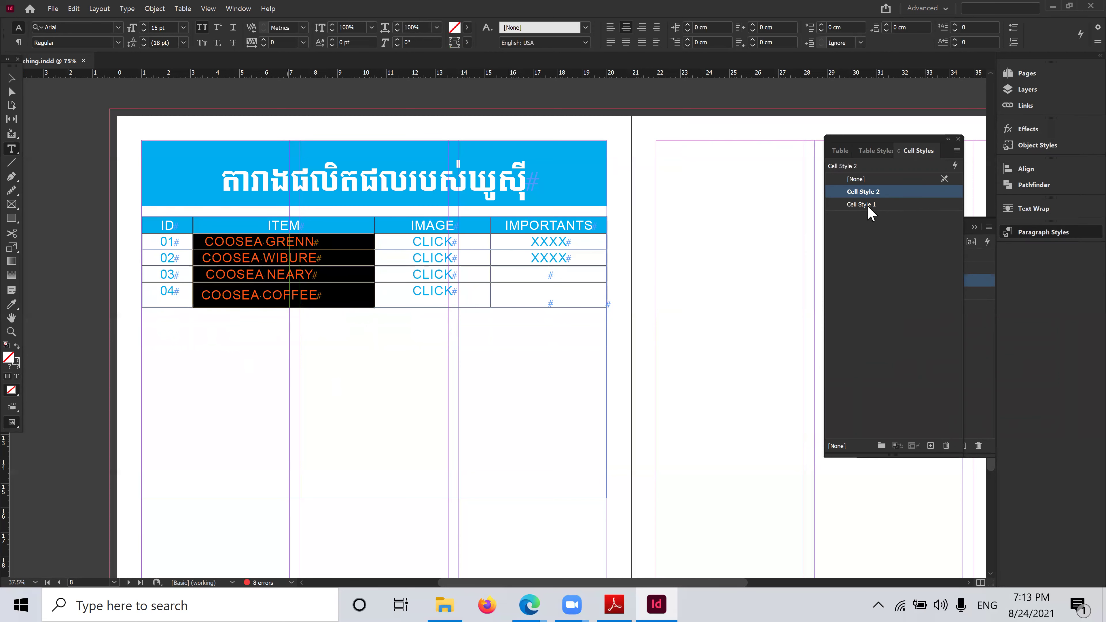
{"action": "double_click", "coordinate": [948, 199]}
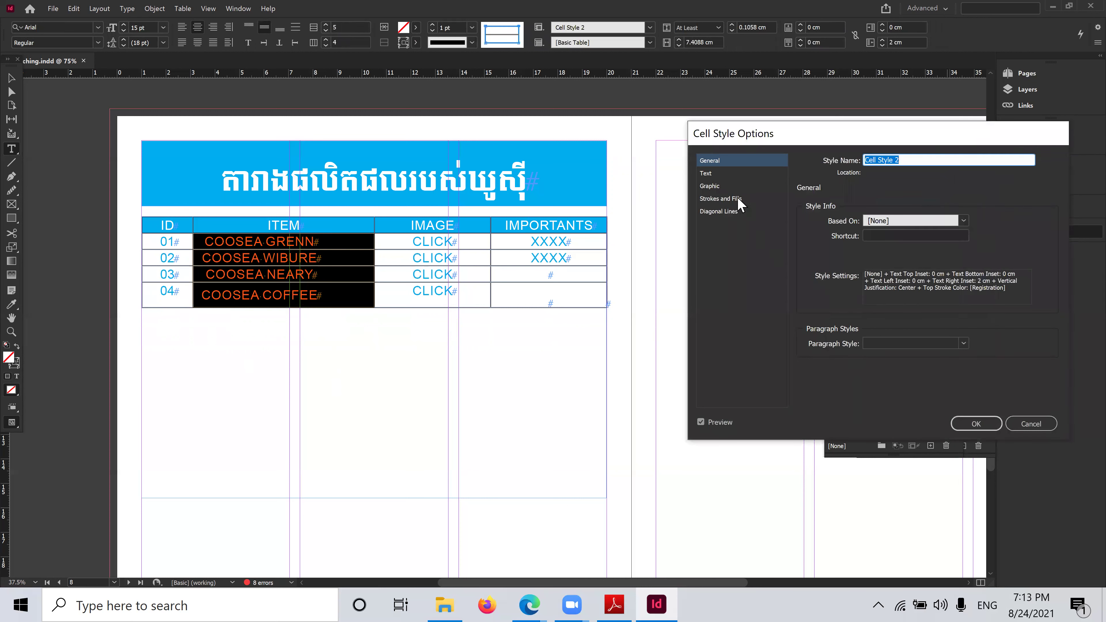
{"action": "left_click", "coordinate": [725, 187]}
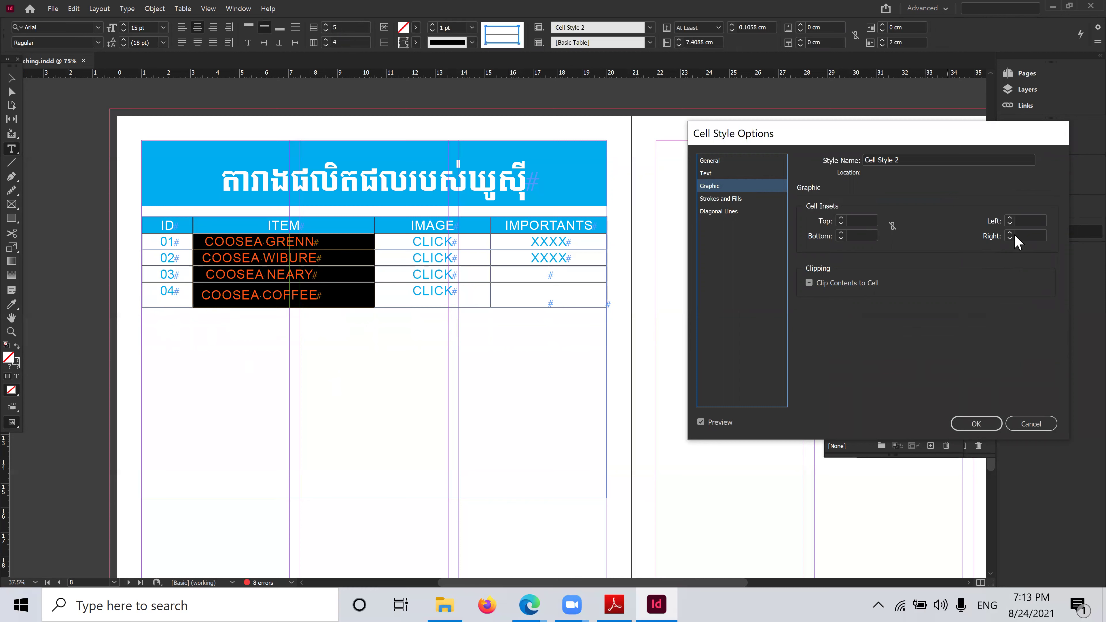
{"action": "left_click", "coordinate": [1031, 236]}
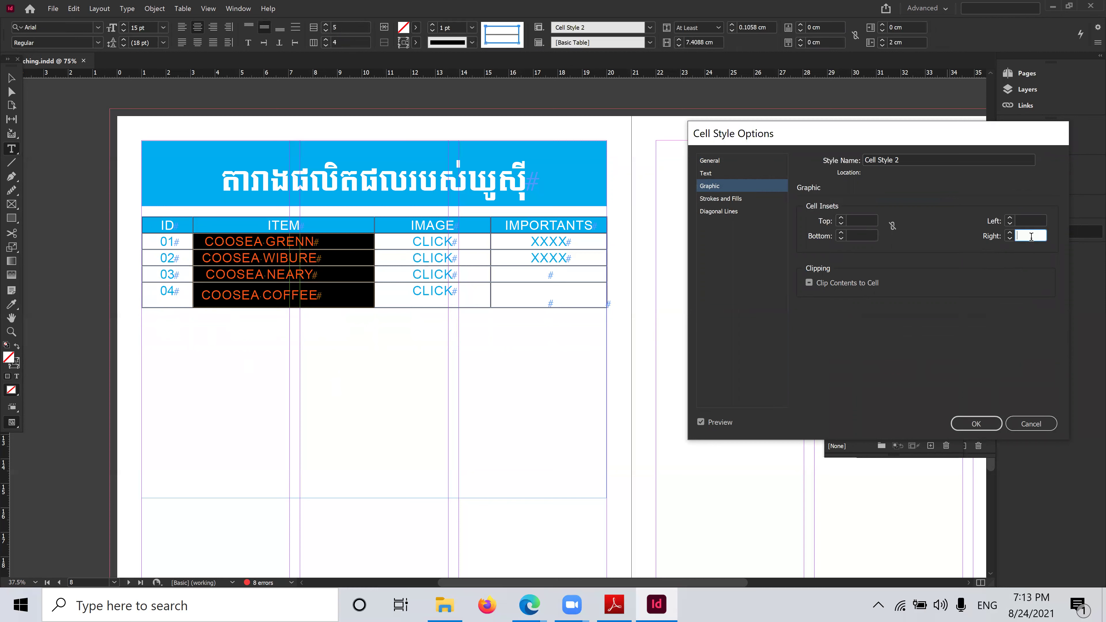
{"action": "left_click", "coordinate": [1010, 232]}
{"action": "left_click", "coordinate": [710, 173]}
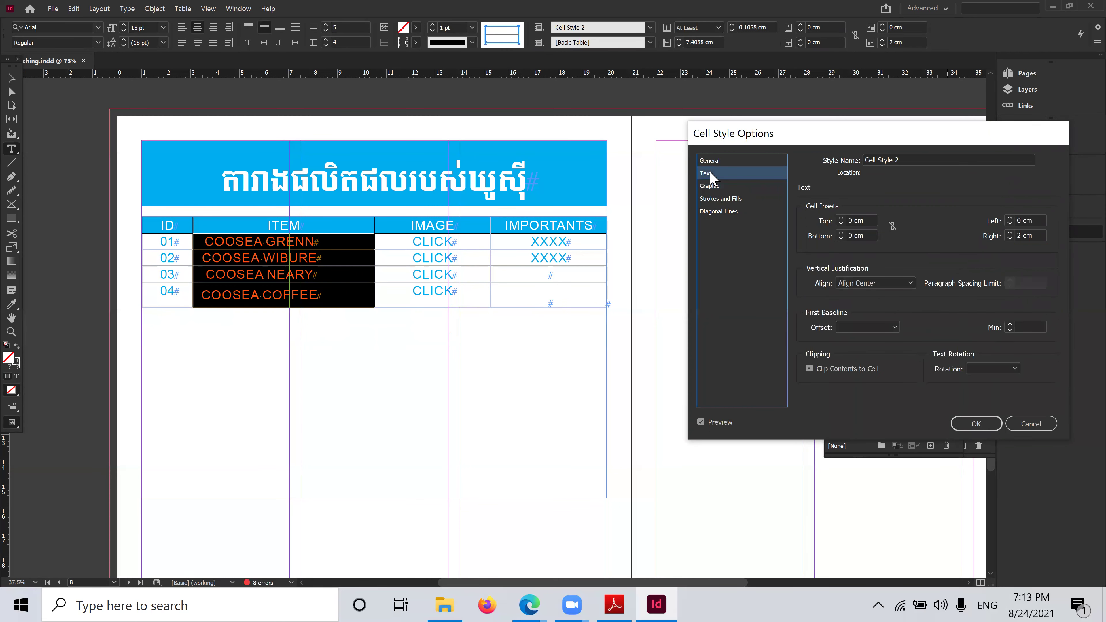
{"action": "left_click", "coordinate": [1011, 238]}
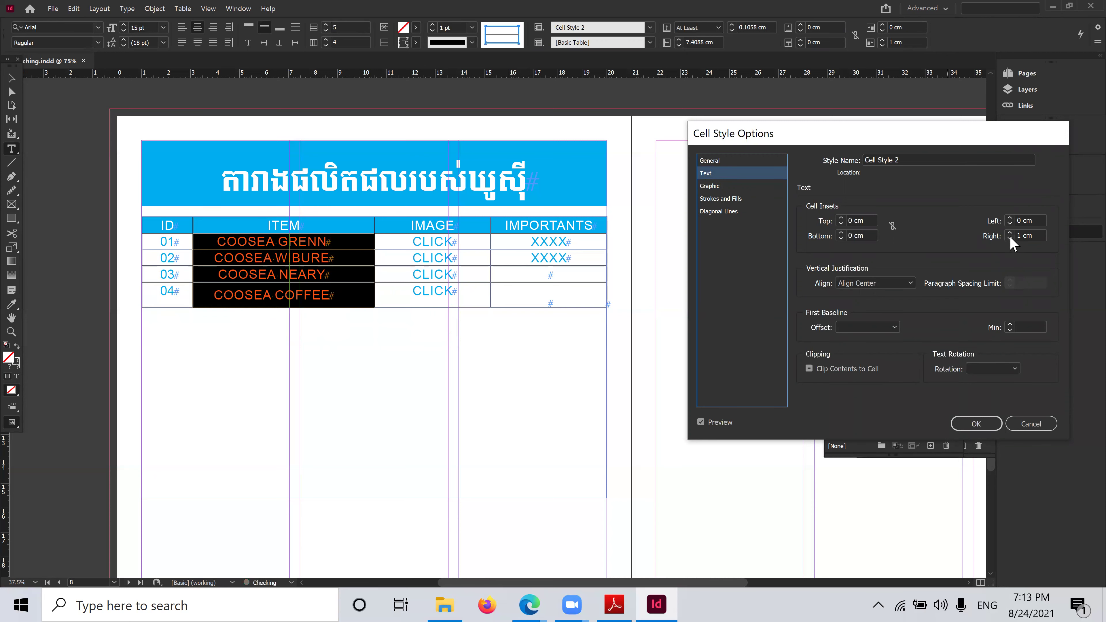
{"action": "left_click", "coordinate": [1010, 232]}
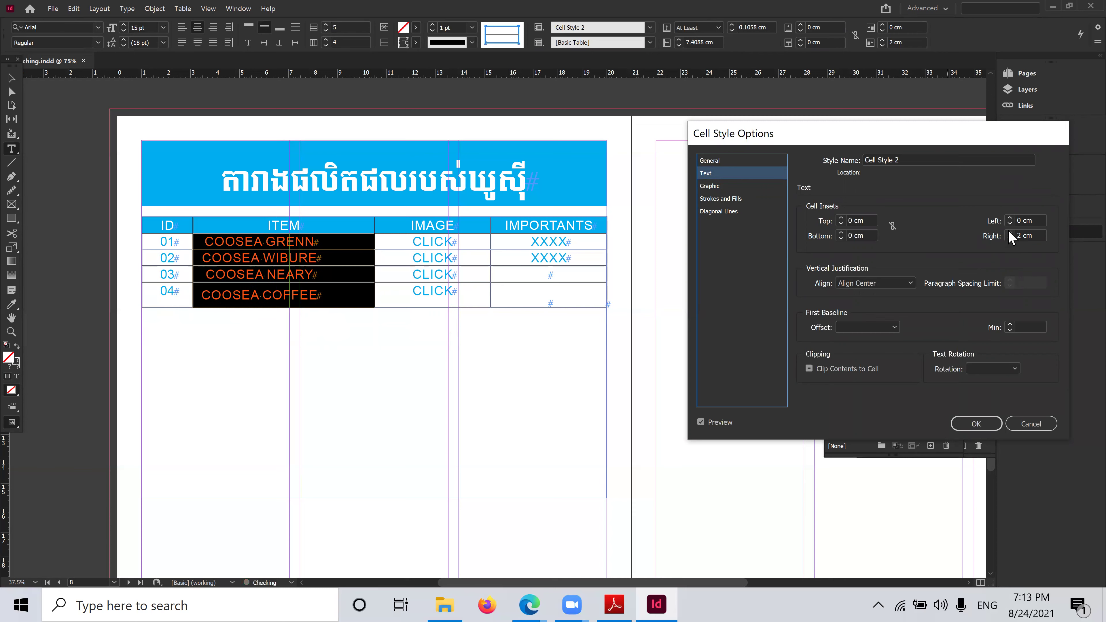
{"action": "left_click", "coordinate": [975, 424]}
Justify the text of the four COOSEA item cells with the last line aligned left
{"action": "left_click", "coordinate": [287, 271]}
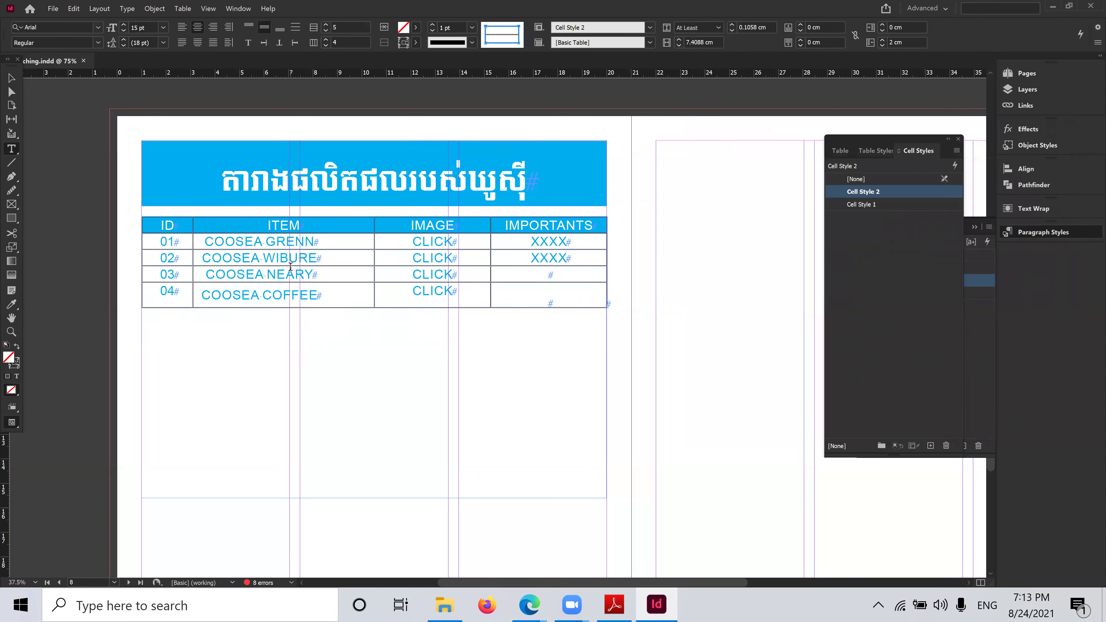
{"action": "left_click", "coordinate": [209, 242]}
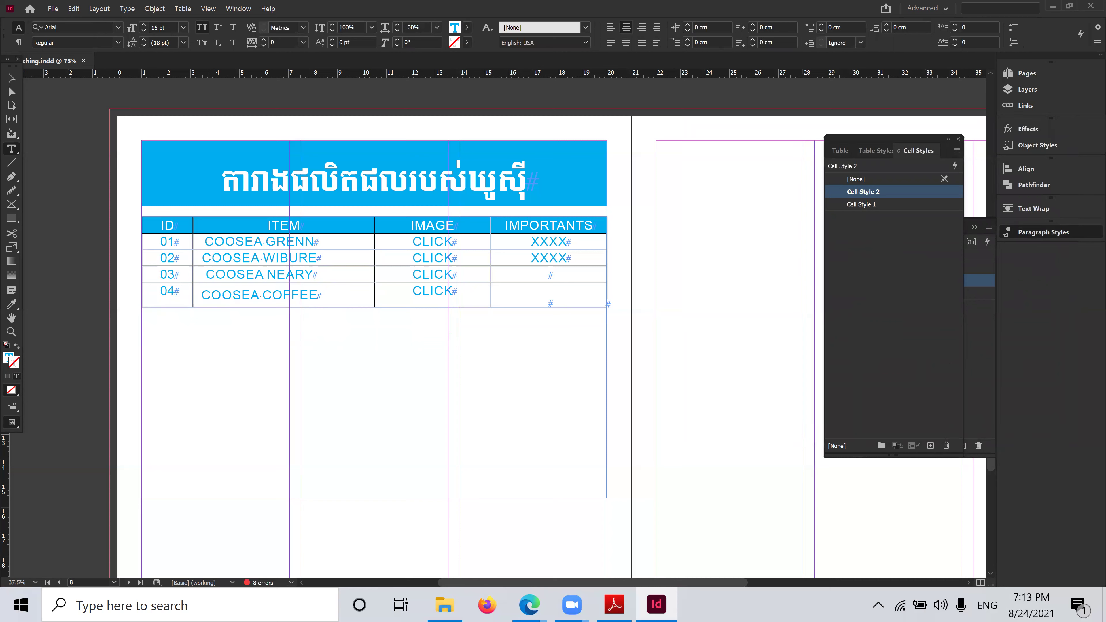
{"action": "left_click", "coordinate": [201, 295]}
{"action": "left_click", "coordinate": [203, 259]}
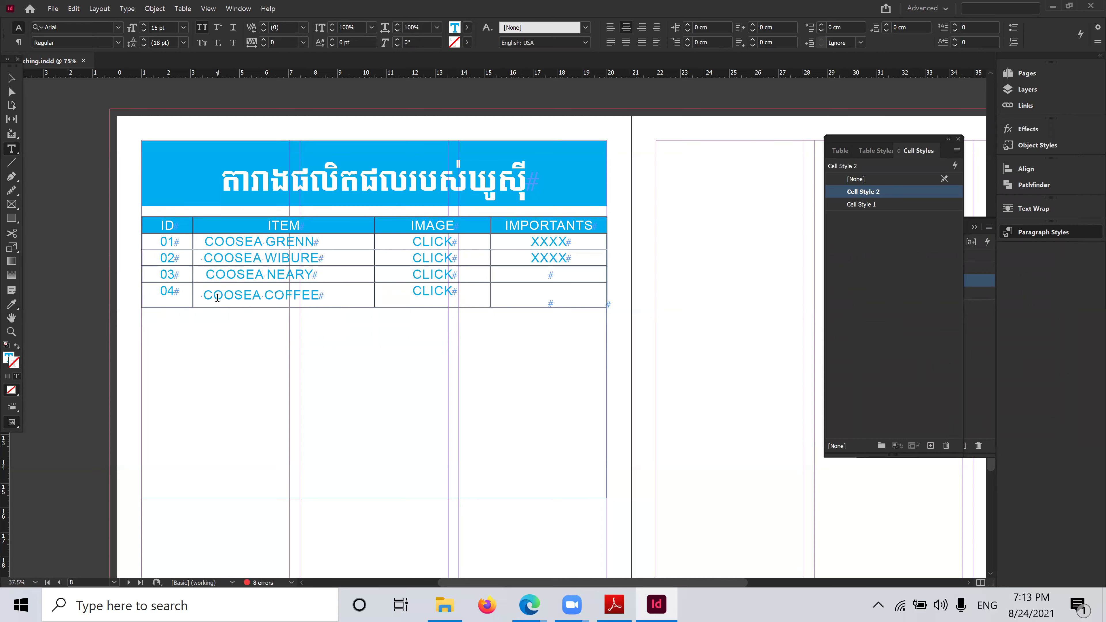
{"action": "double_click", "coordinate": [330, 300]}
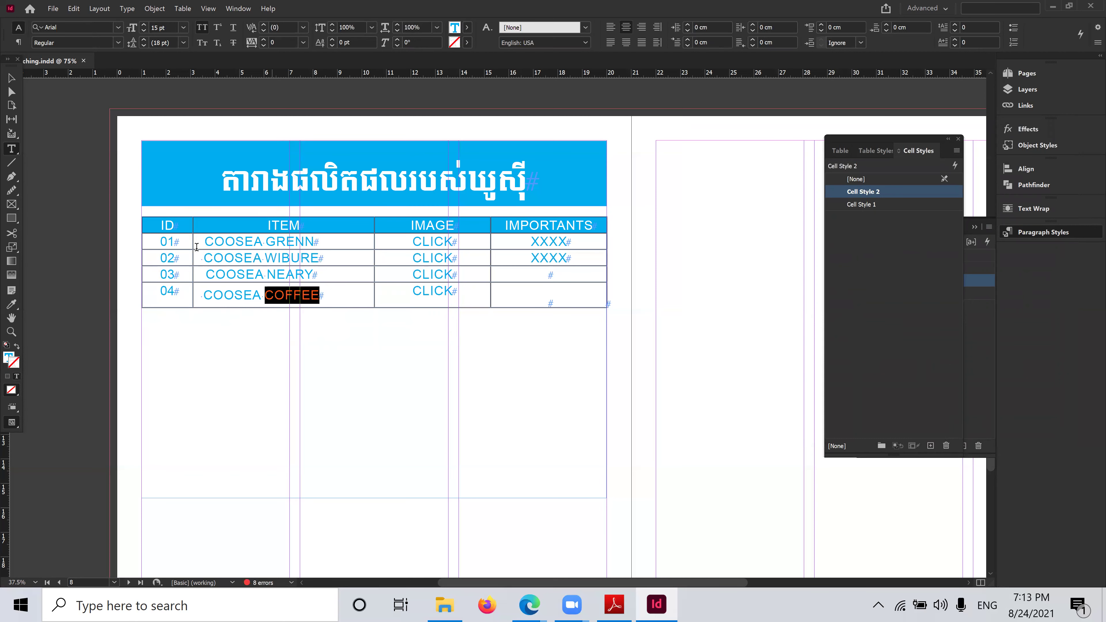
{"action": "left_click_drag", "start_coordinate": [330, 300], "coordinate": [170, 242]}
{"action": "left_click", "coordinate": [338, 293]}
{"action": "left_click_drag", "start_coordinate": [337, 293], "coordinate": [243, 246]}
{"action": "left_click", "coordinate": [181, 44]}
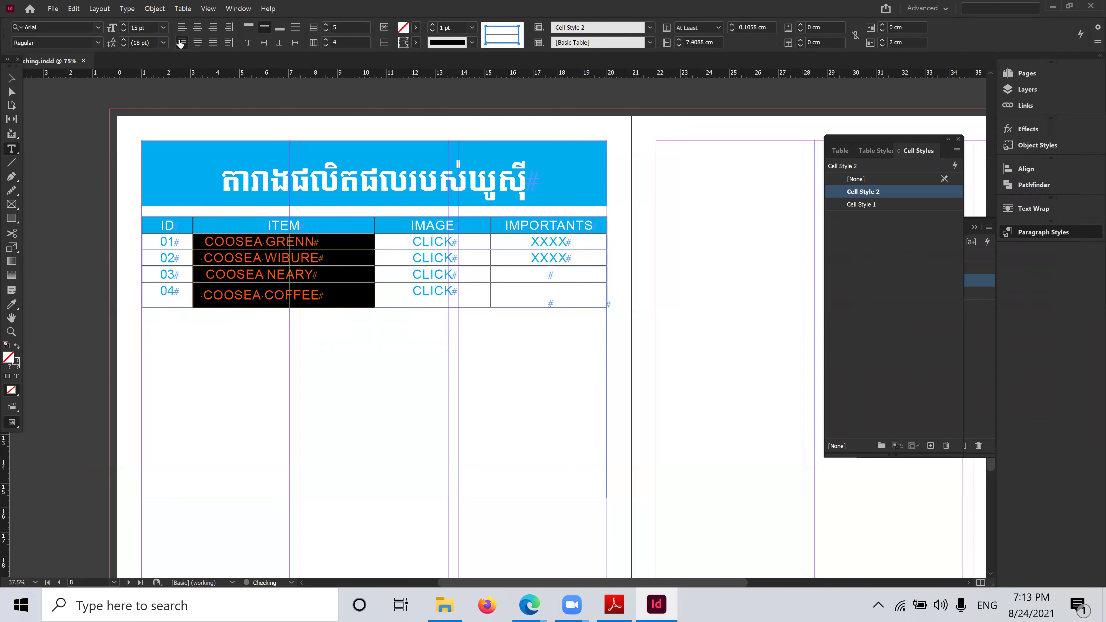
{"action": "left_click", "coordinate": [320, 285]}
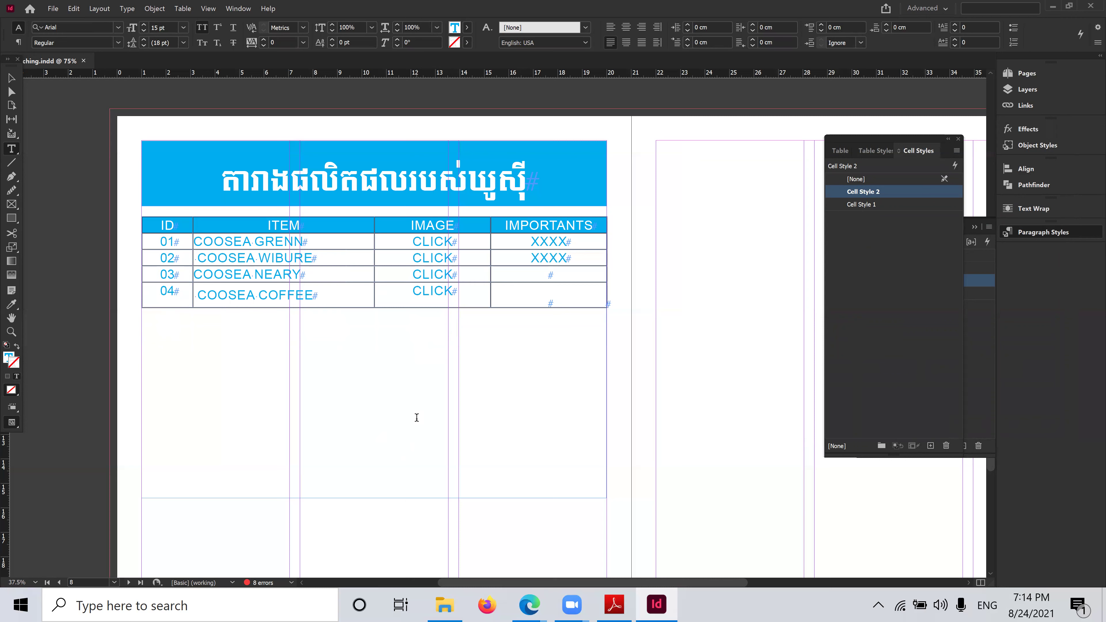
Create Cell Style 3 from the row 04 CLICK cell with a C=0 M=0 Y=100 K=0 cell fill
{"action": "left_click_drag", "start_coordinate": [409, 291], "coordinate": [459, 289]}
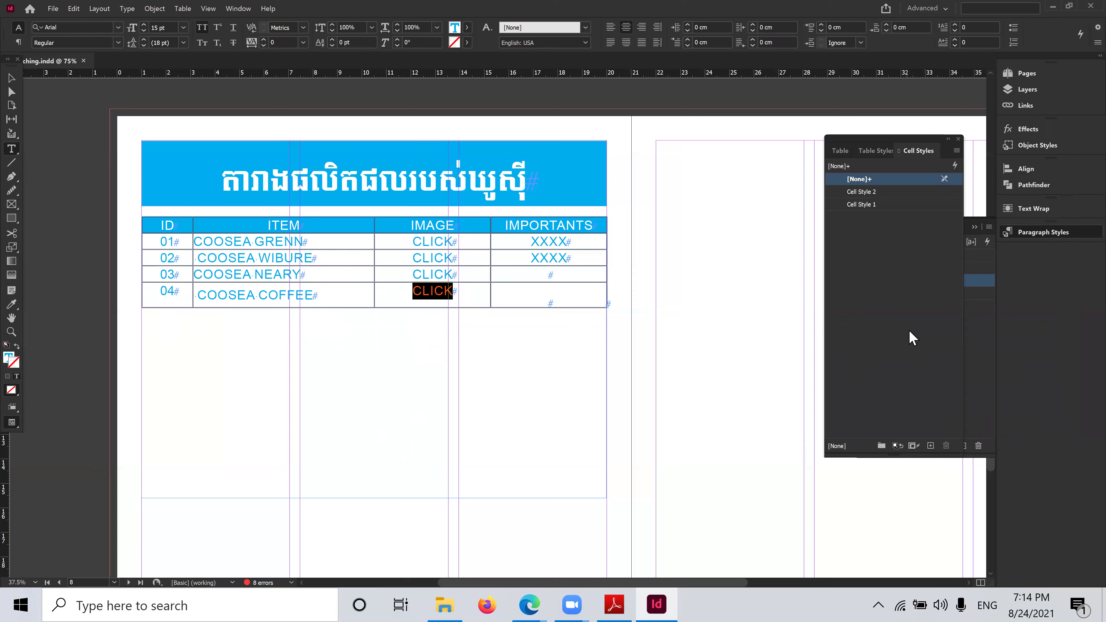
{"action": "left_click", "coordinate": [931, 446]}
{"action": "double_click", "coordinate": [927, 192]}
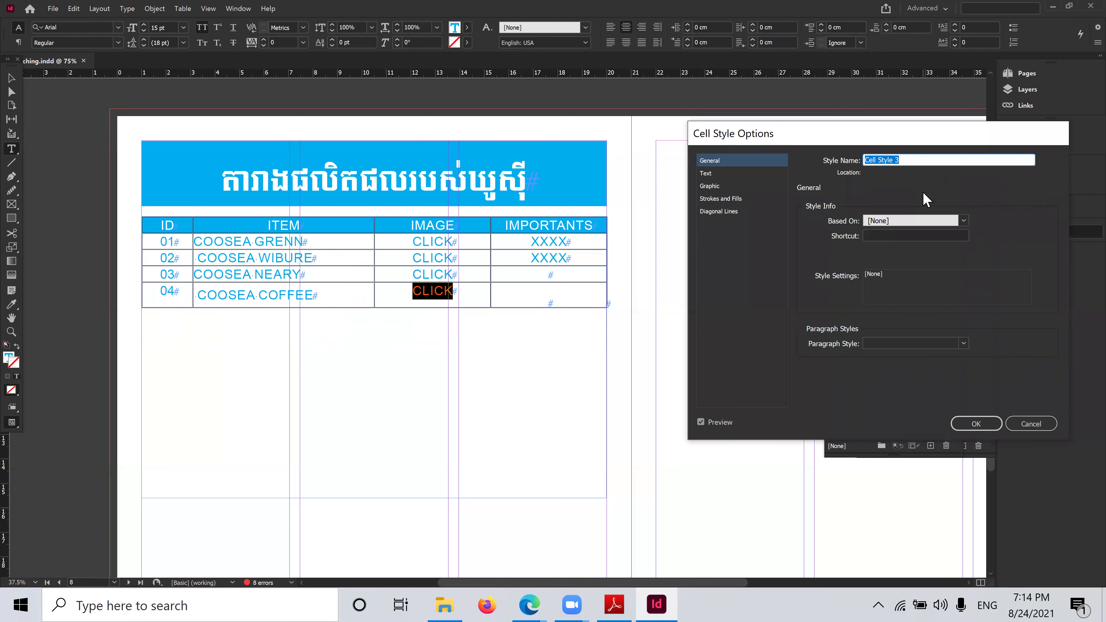
{"action": "left_click", "coordinate": [737, 200]}
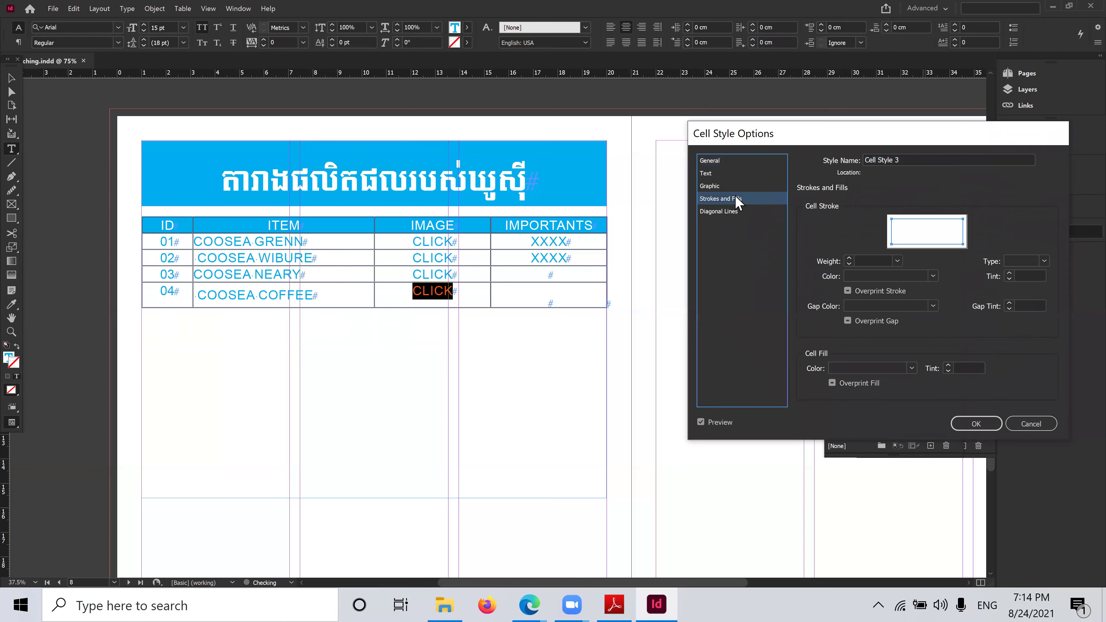
{"action": "left_click", "coordinate": [911, 369]}
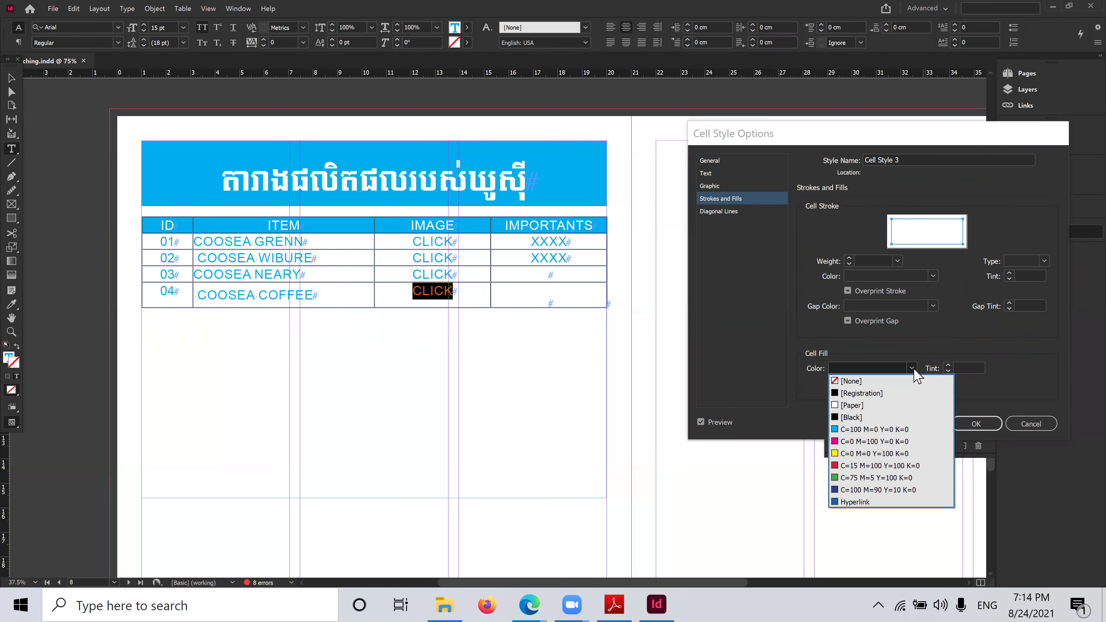
{"action": "left_click", "coordinate": [858, 454]}
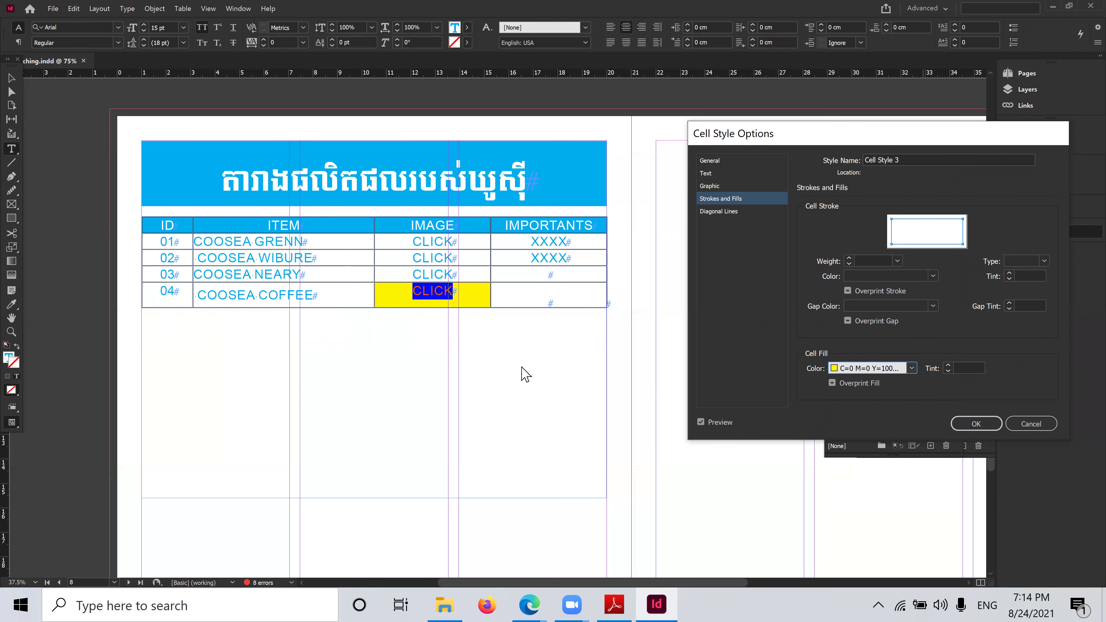
{"action": "left_click", "coordinate": [975, 425]}
{"action": "left_click", "coordinate": [471, 299]}
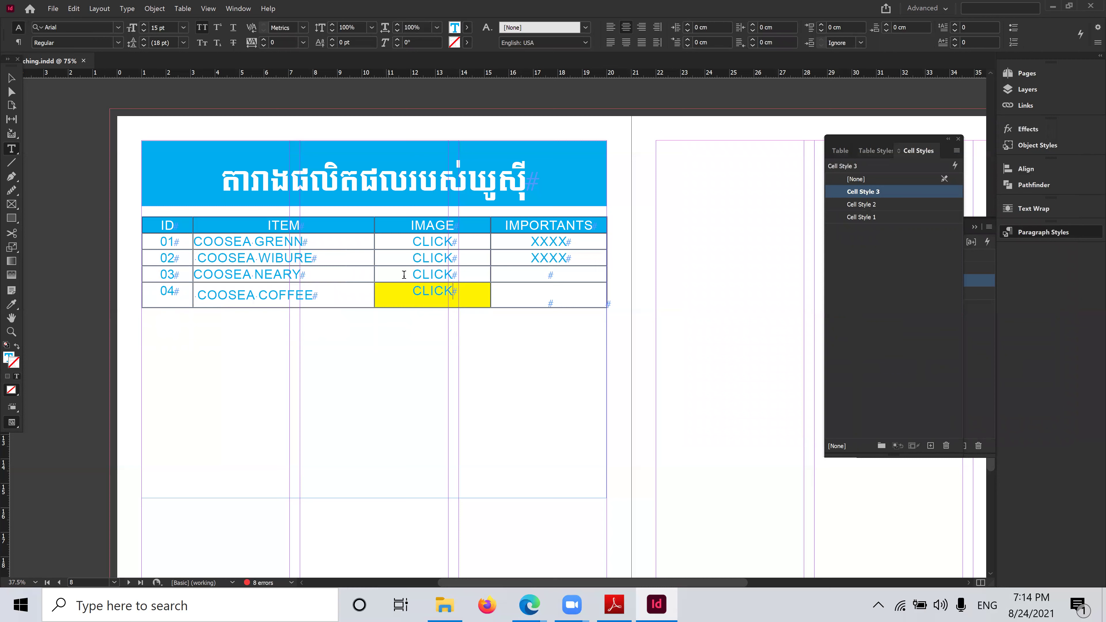
Apply Cell Style 3 to the CLICK cell in row 02
{"action": "left_click", "coordinate": [420, 262]}
{"action": "double_click", "coordinate": [447, 258]}
{"action": "left_click", "coordinate": [409, 258]}
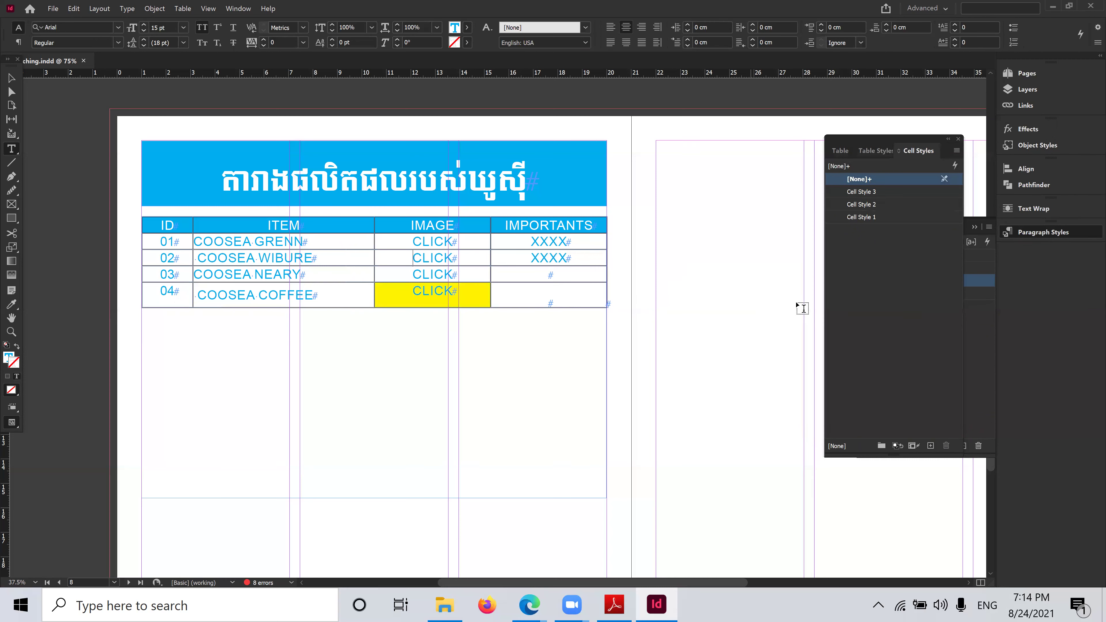
{"action": "left_click", "coordinate": [920, 192]}
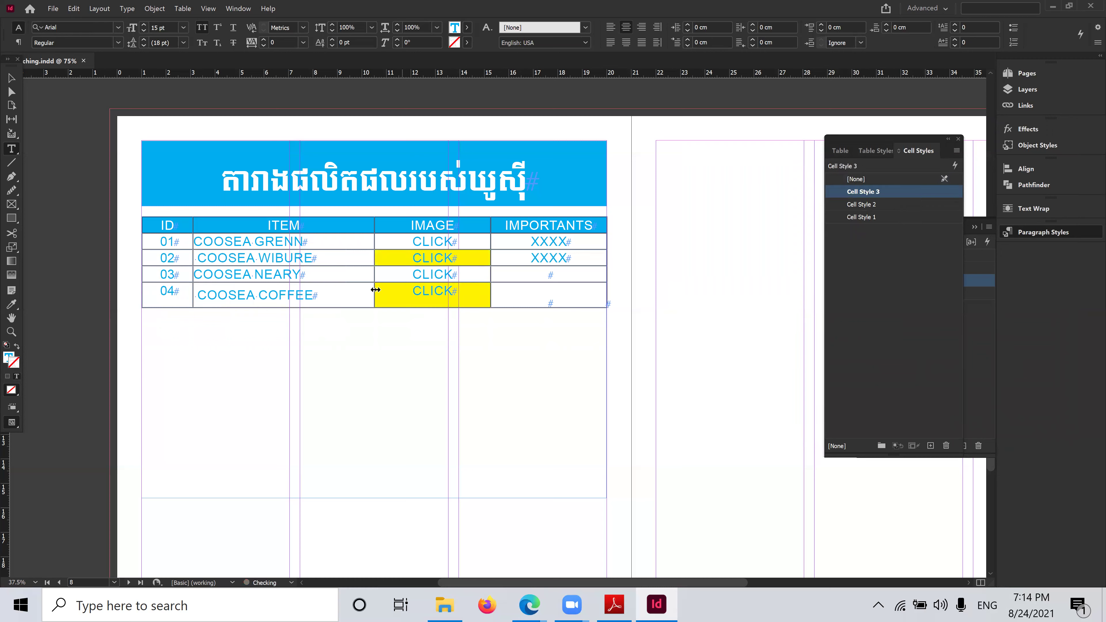
Apply Cell Style 3 to the COOSEA GRENN and COOSEA WIBURE cells
{"action": "left_click", "coordinate": [399, 273]}
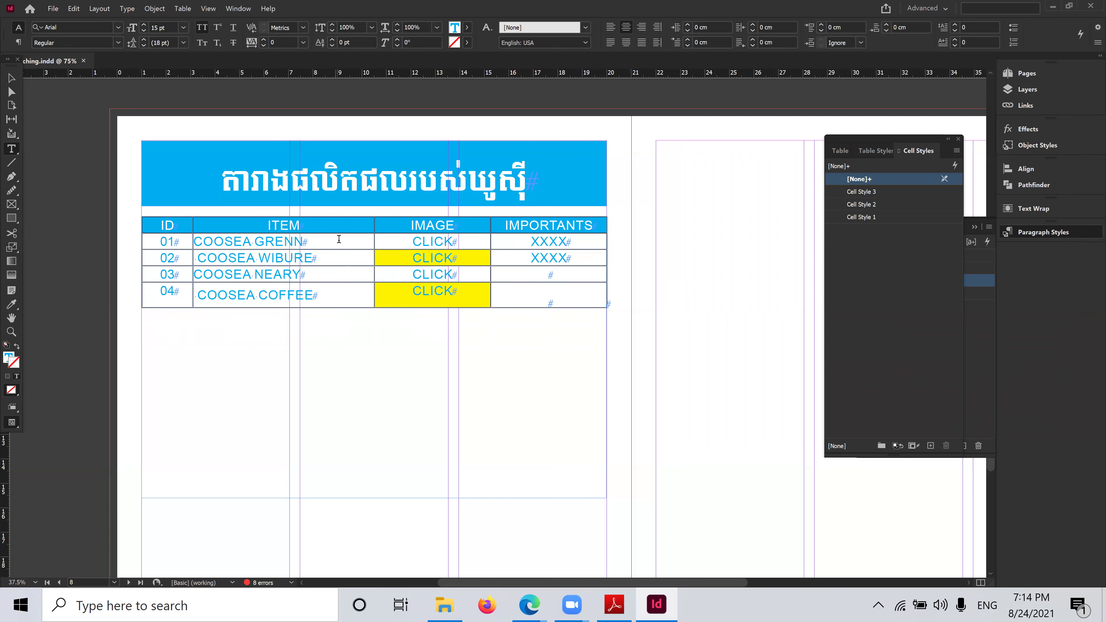
{"action": "left_click", "coordinate": [867, 204]}
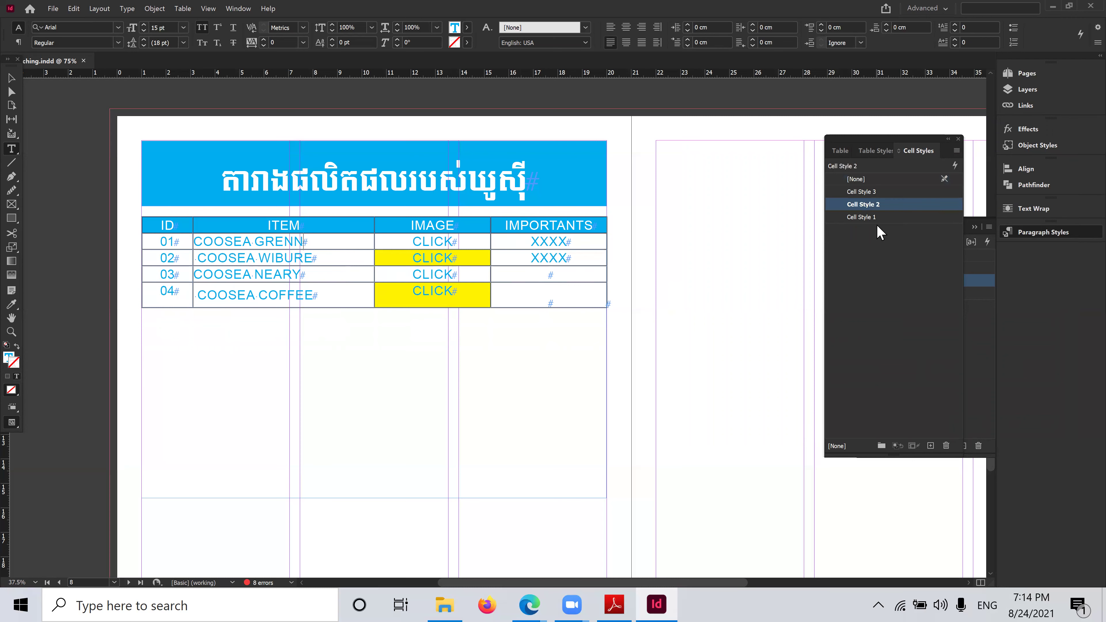
{"action": "left_click", "coordinate": [864, 192]}
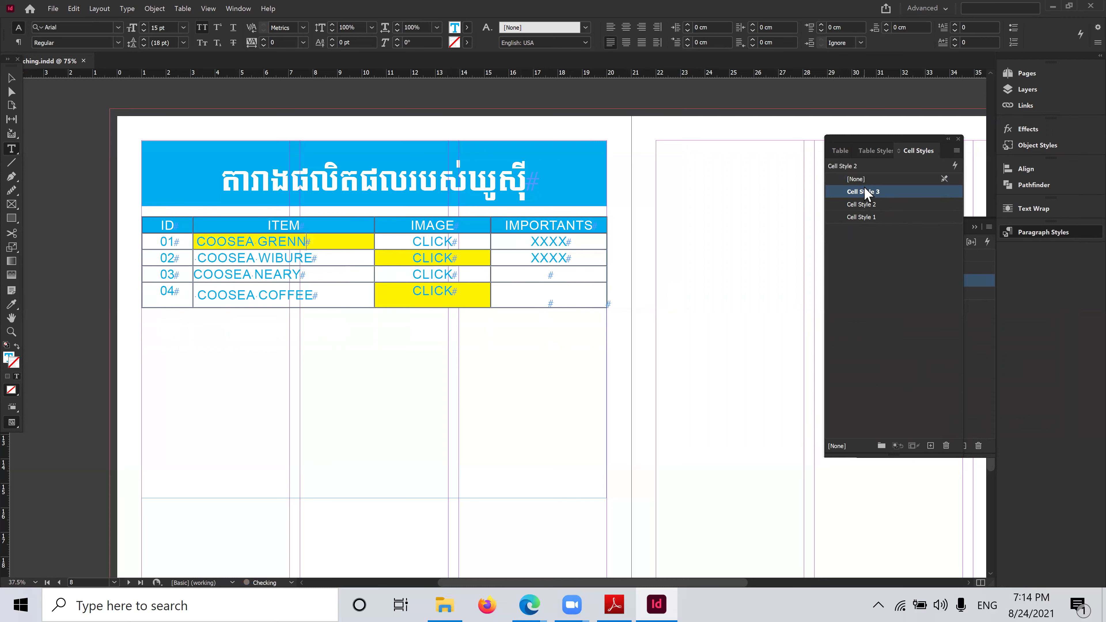
{"action": "left_click", "coordinate": [334, 255]}
{"action": "left_click", "coordinate": [891, 194]}
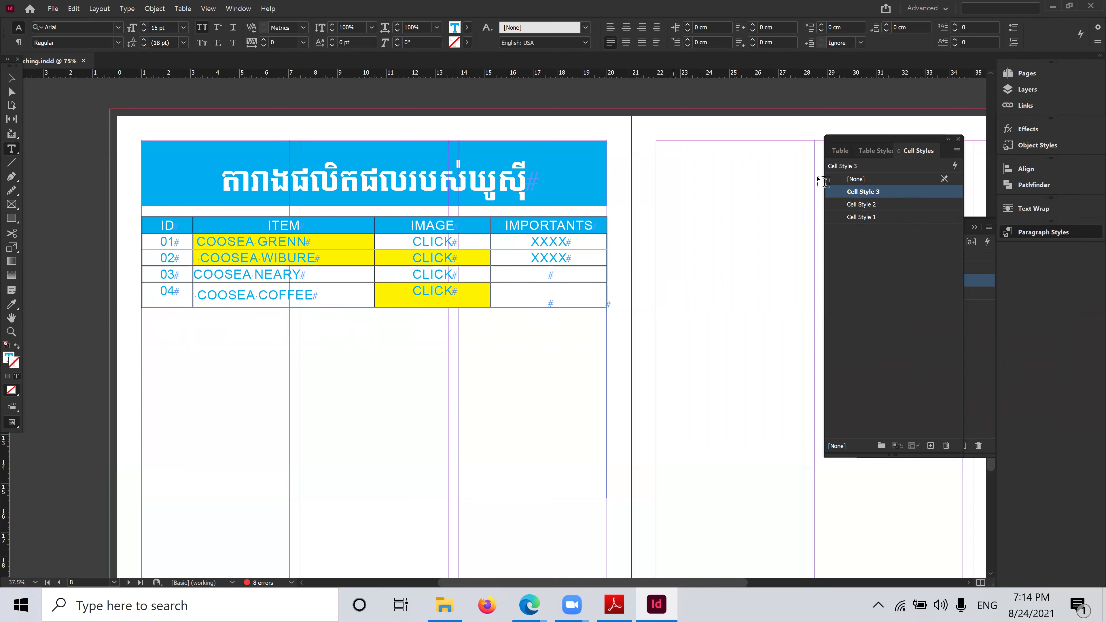
{"action": "left_click", "coordinate": [420, 264]}
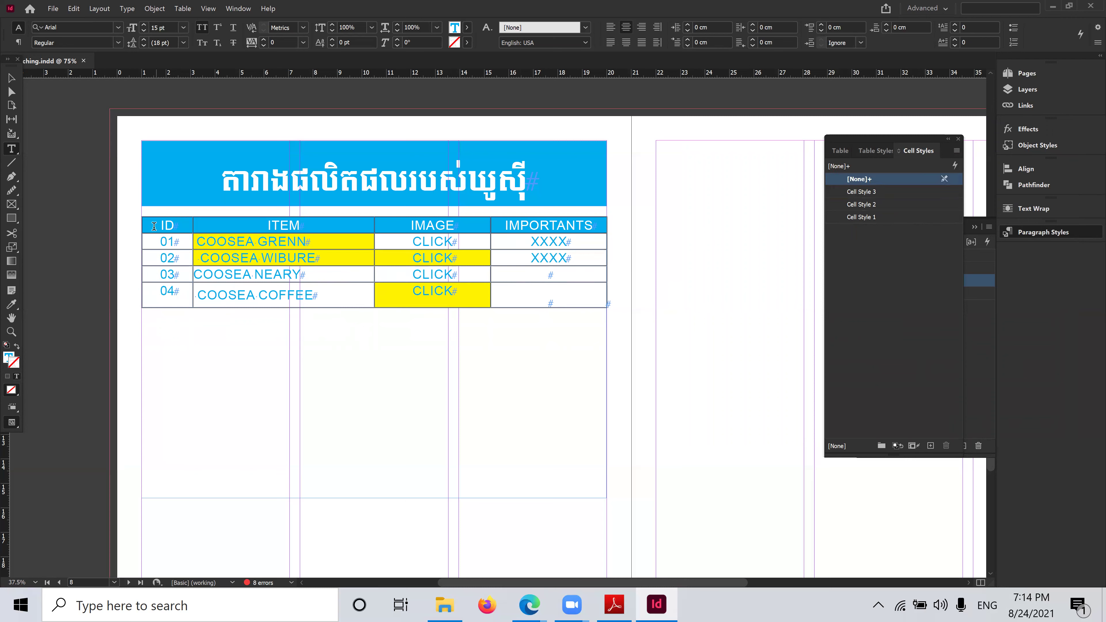
{"action": "double_click", "coordinate": [415, 239]}
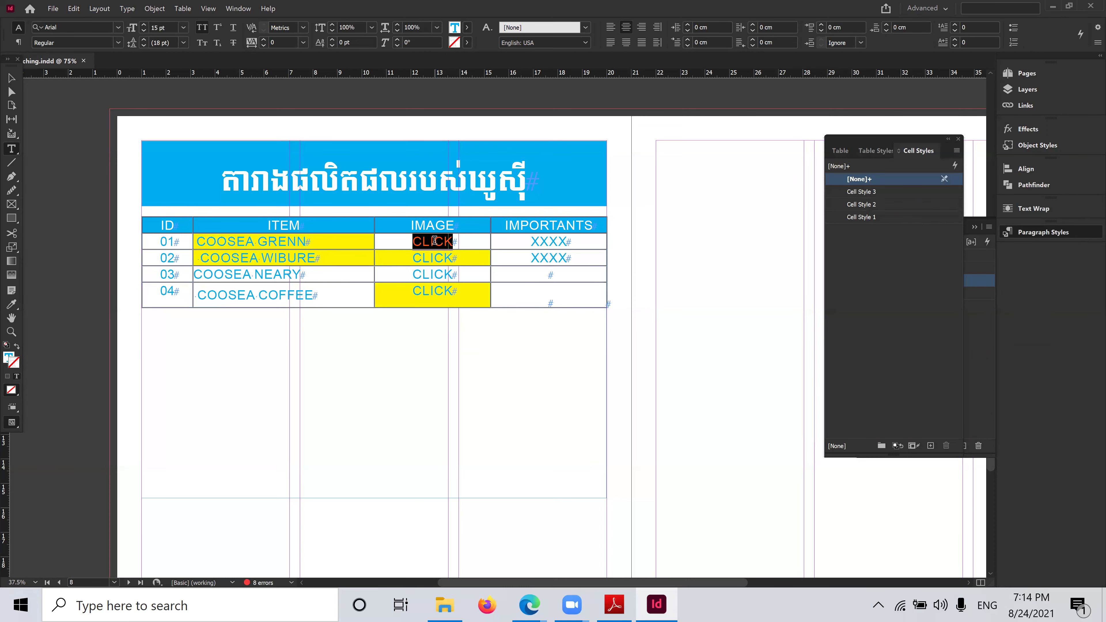
{"action": "right_click", "coordinate": [436, 249]}
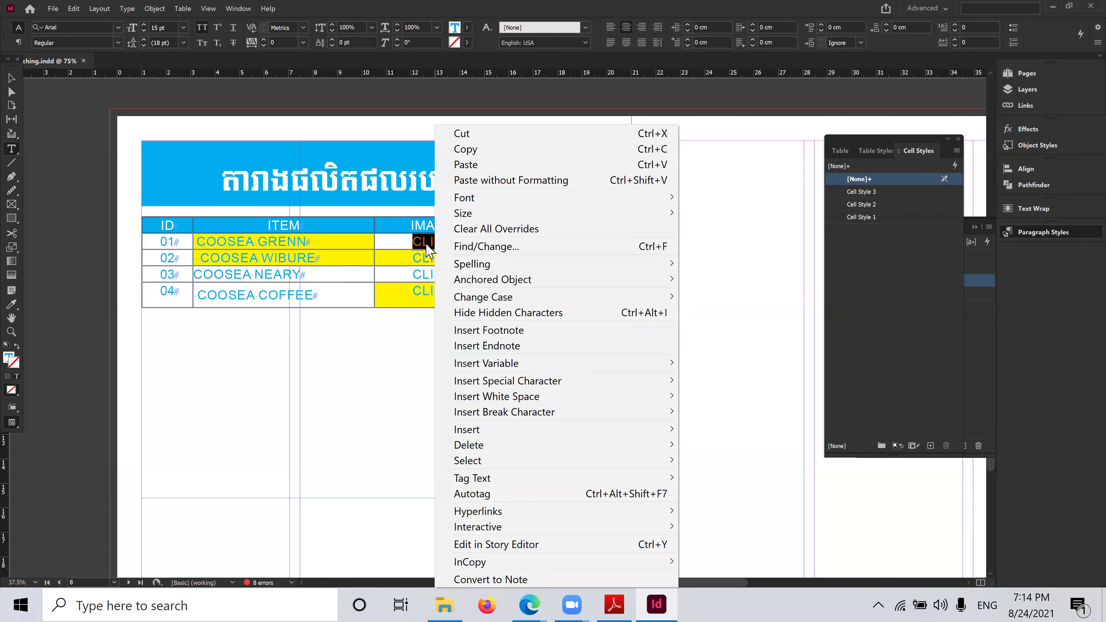
{"action": "left_click", "coordinate": [406, 366]}
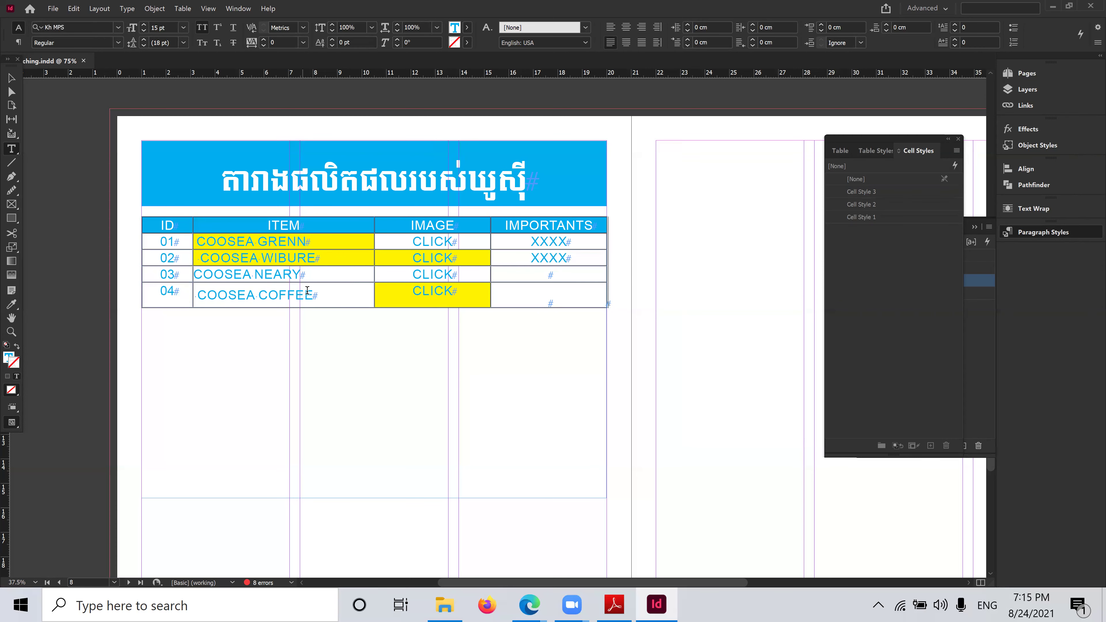
{"action": "scroll", "coordinate": [365, 340], "scroll_direction": "up", "scroll_amount": 3}
{"action": "scroll", "coordinate": [366, 341], "scroll_direction": "down", "scroll_amount": 3}
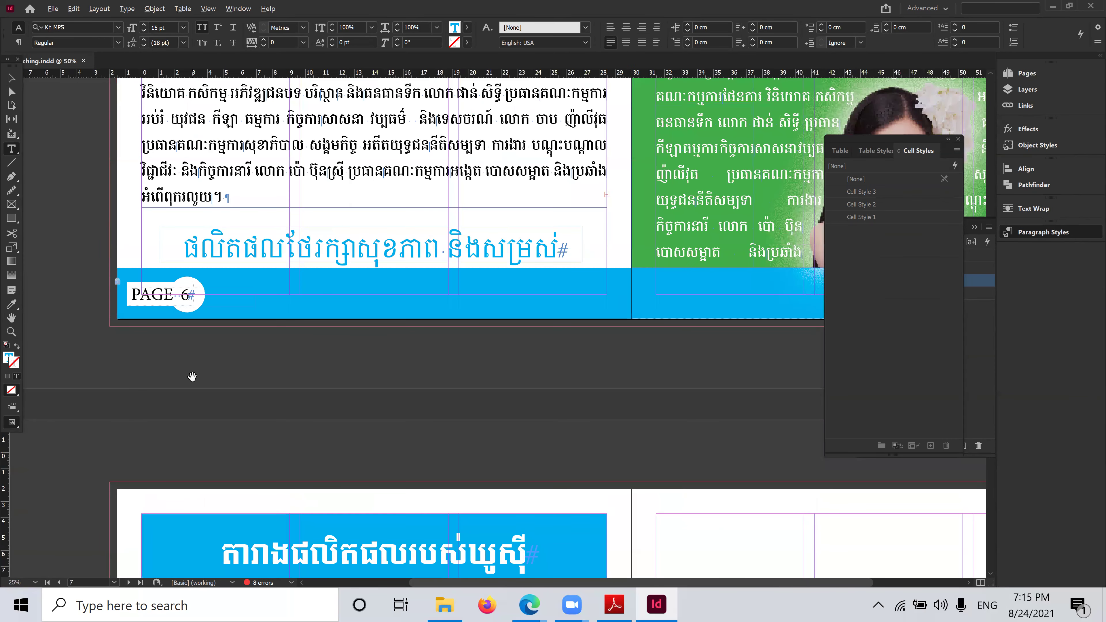
{"action": "scroll", "coordinate": [505, 259], "scroll_direction": "down", "scroll_amount": 1}
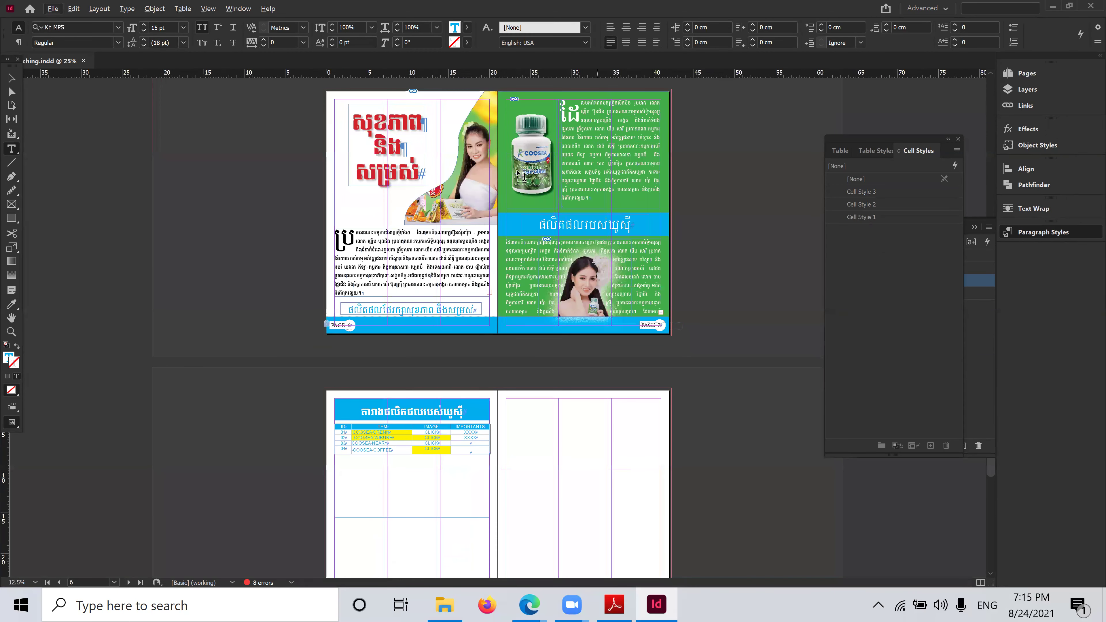
{"action": "scroll", "coordinate": [457, 478], "scroll_direction": "up", "scroll_amount": 1}
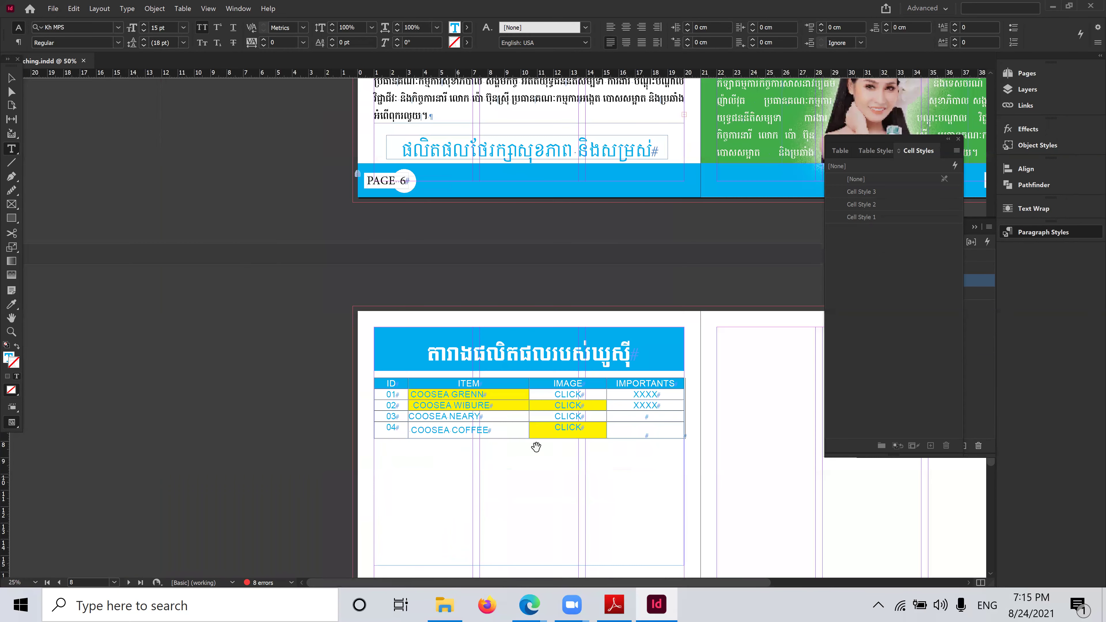
{"action": "scroll", "coordinate": [615, 449], "scroll_direction": "up", "scroll_amount": 1}
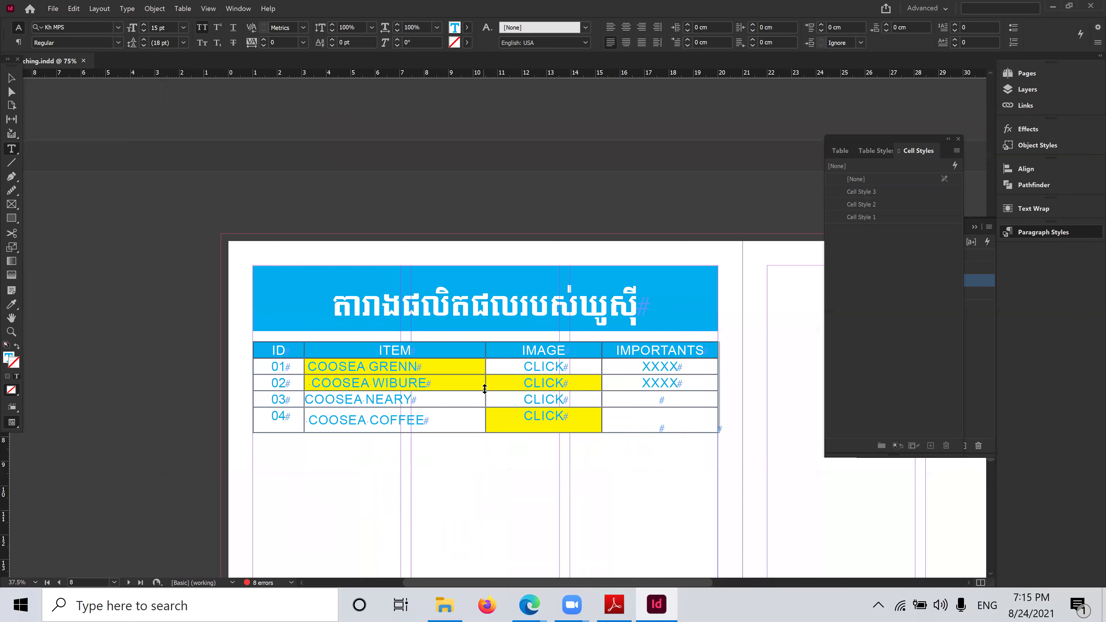
Collapse the floating Table, Table Styles and Cell Styles group
{"action": "left_click", "coordinate": [589, 367]}
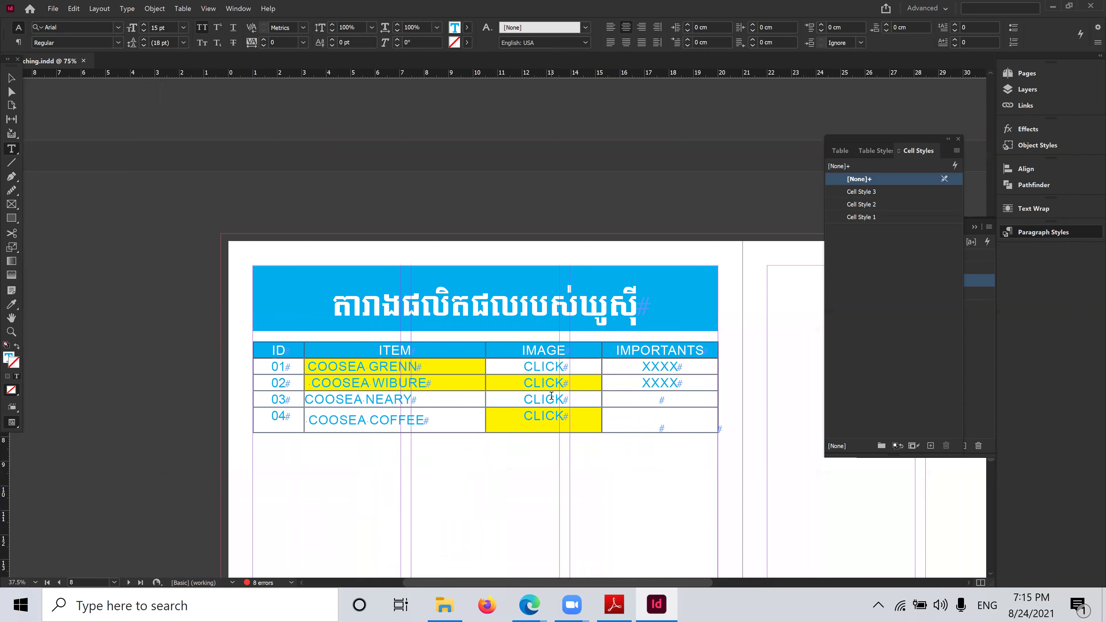
{"action": "left_click", "coordinate": [948, 140]}
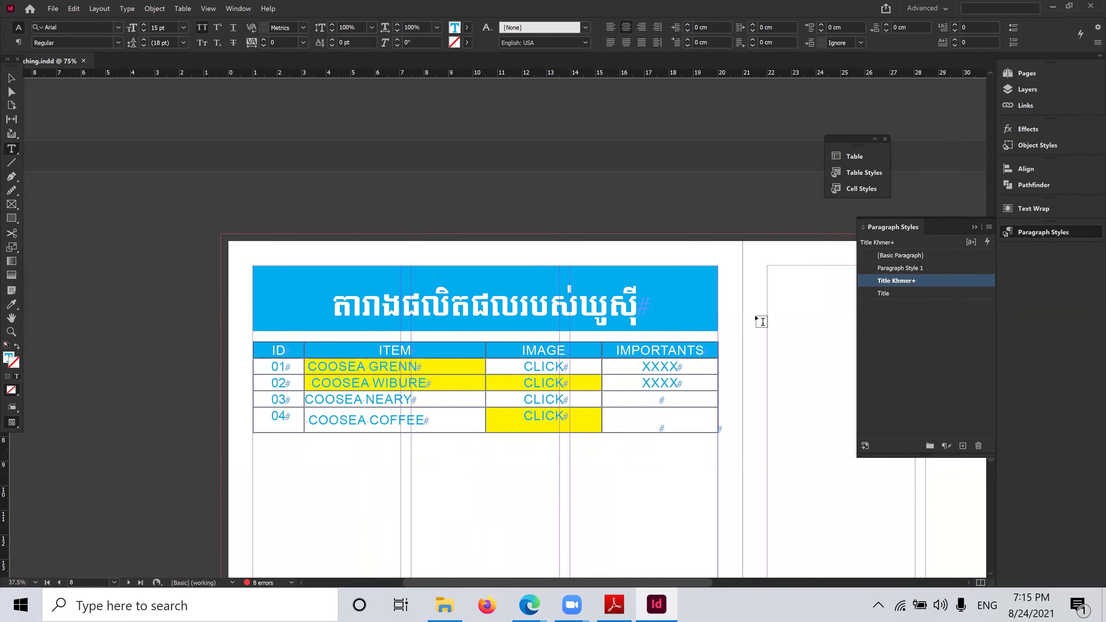
Swap the paragraph styles list for the document's page thumbnails and highlight page 7
{"action": "left_click", "coordinate": [886, 139]}
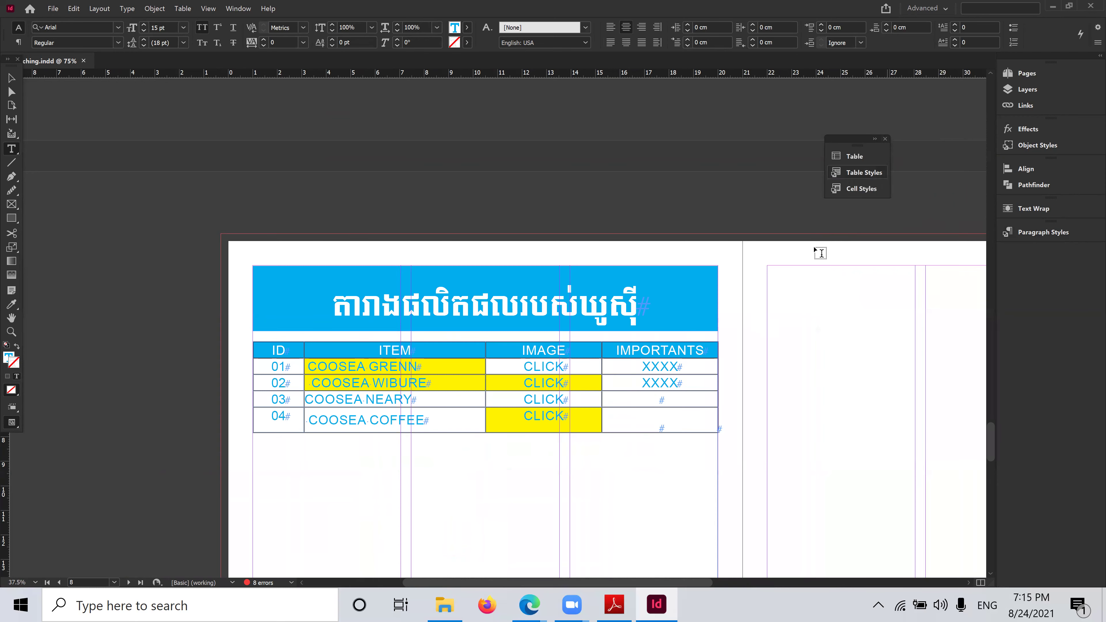
{"action": "left_click", "coordinate": [1026, 73]}
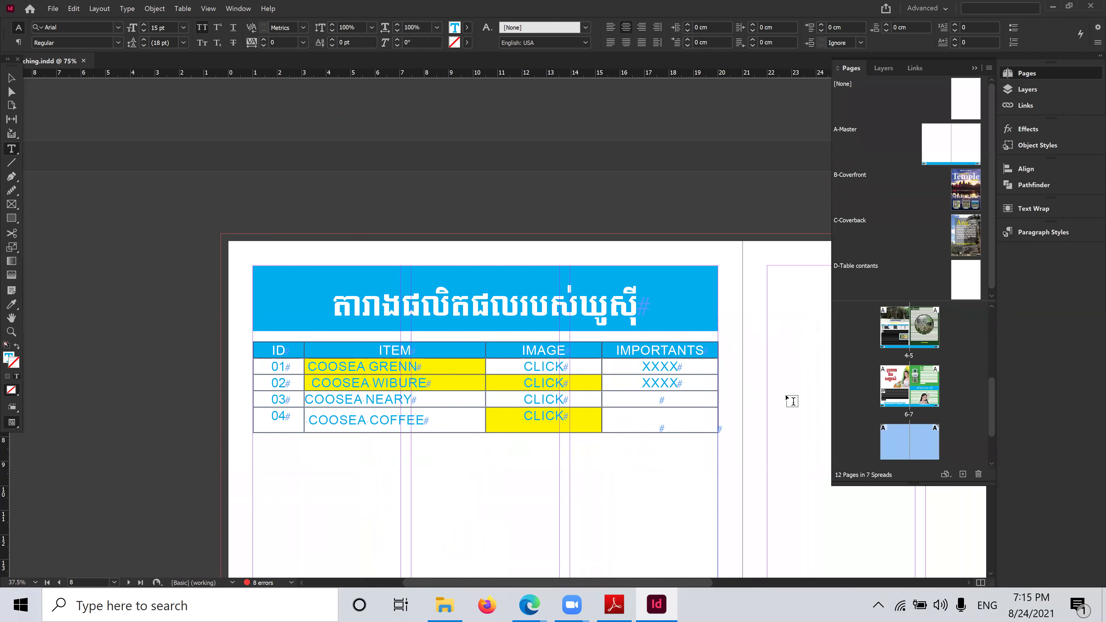
{"action": "left_click", "coordinate": [933, 386]}
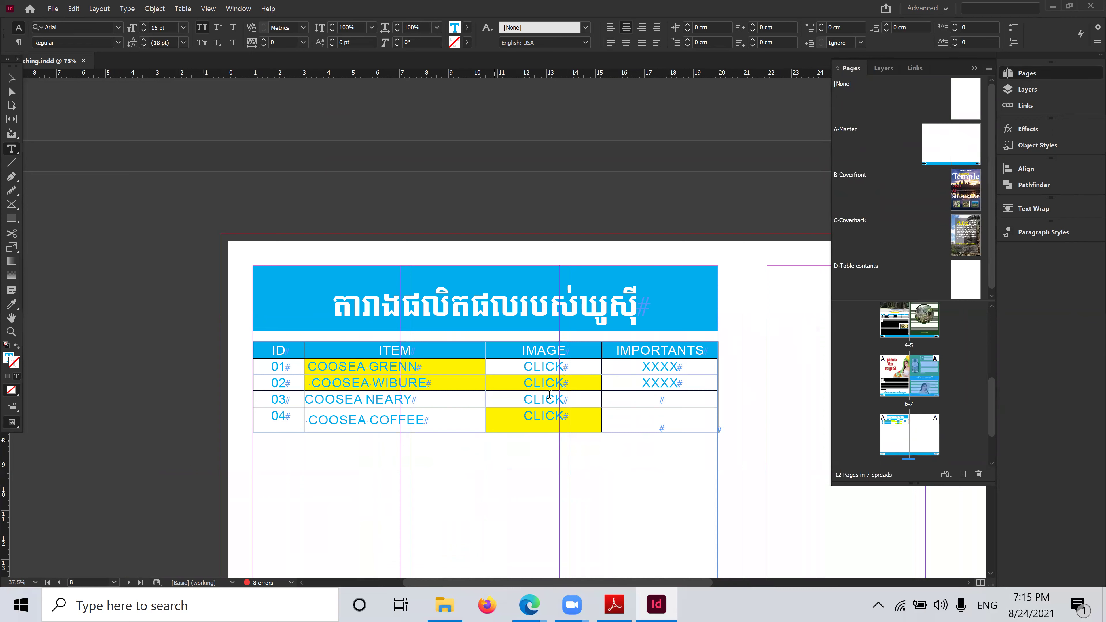
Create a hyperlink from the CLICK text in row 01 to page 7 of Teaching.indd, keeping the Hyperlink character style
{"action": "left_click_drag", "start_coordinate": [564, 365], "coordinate": [530, 363]}
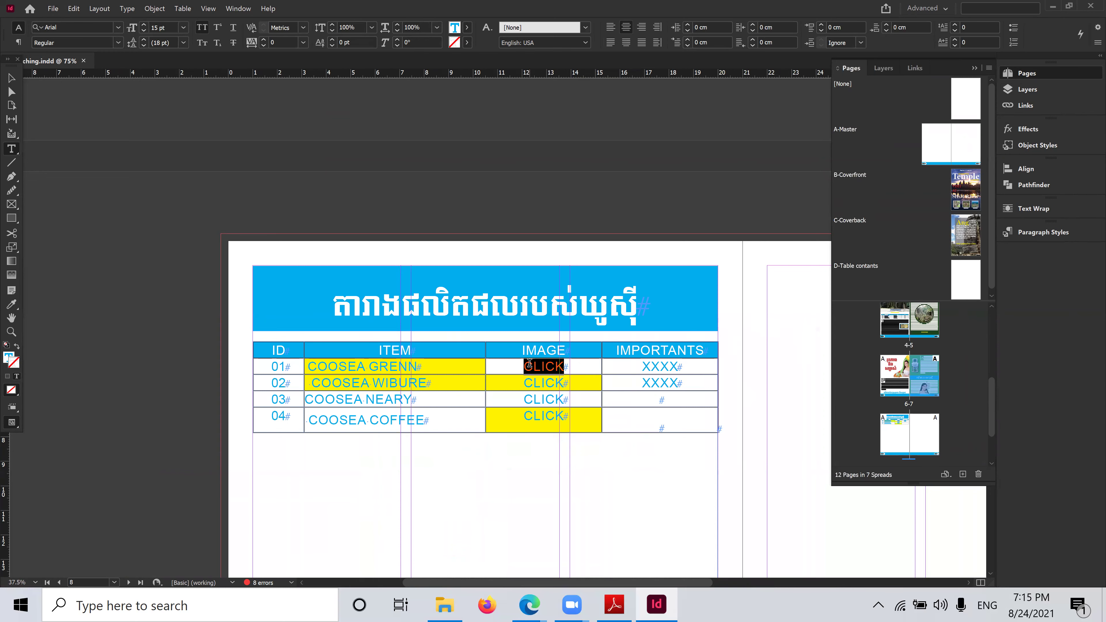
{"action": "right_click", "coordinate": [548, 362]}
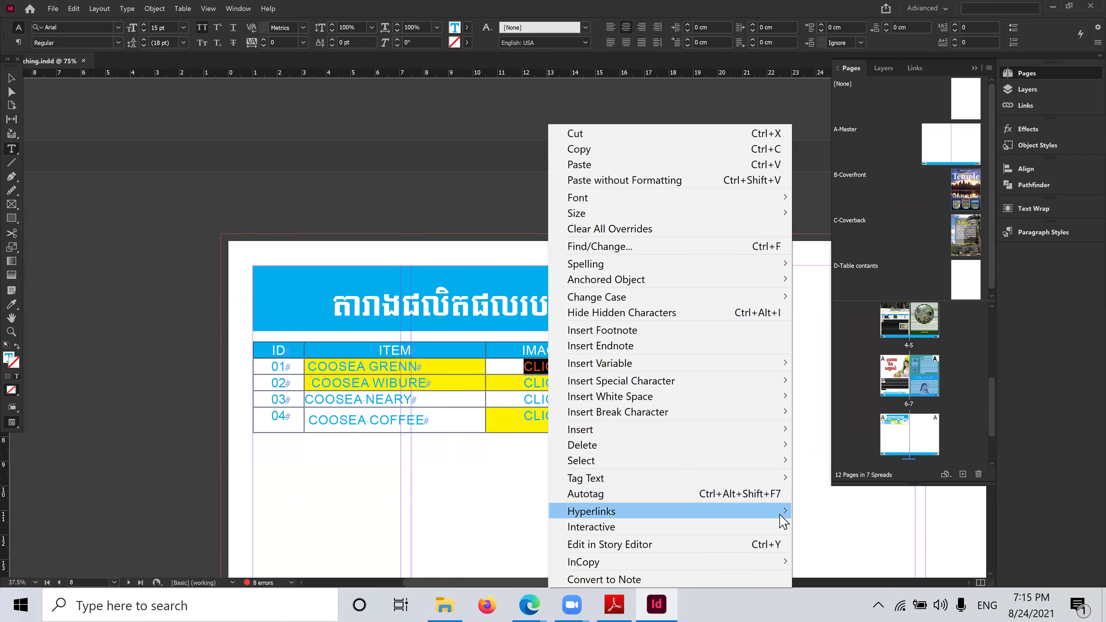
{"action": "mouse_move", "coordinate": [782, 514]}
{"action": "left_click", "coordinate": [845, 513]}
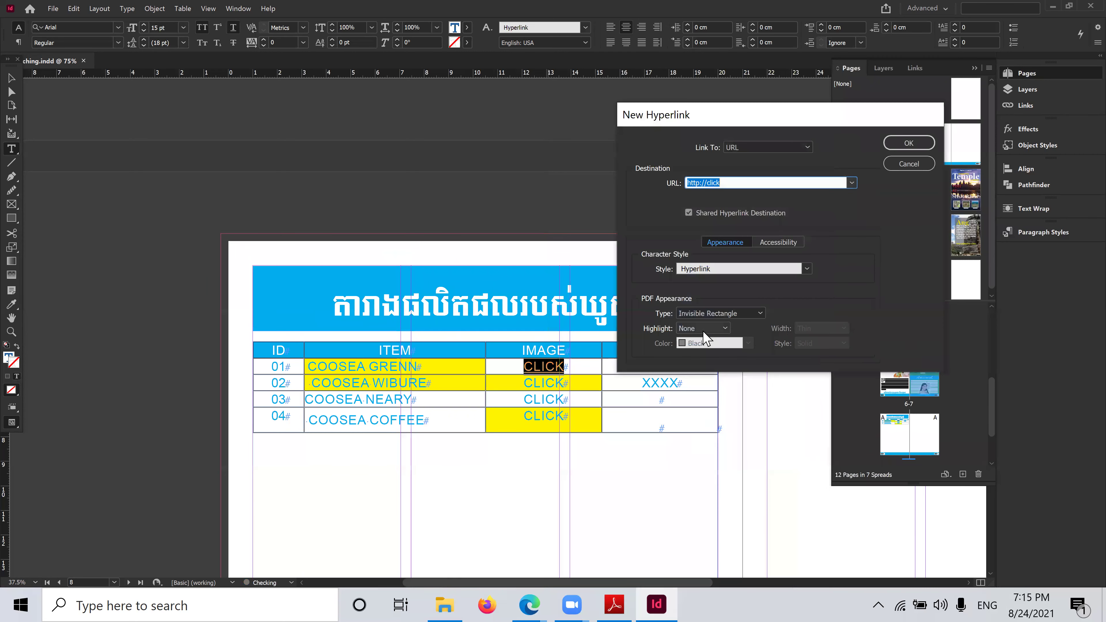
{"action": "left_click", "coordinate": [808, 146]}
{"action": "left_click", "coordinate": [745, 197]}
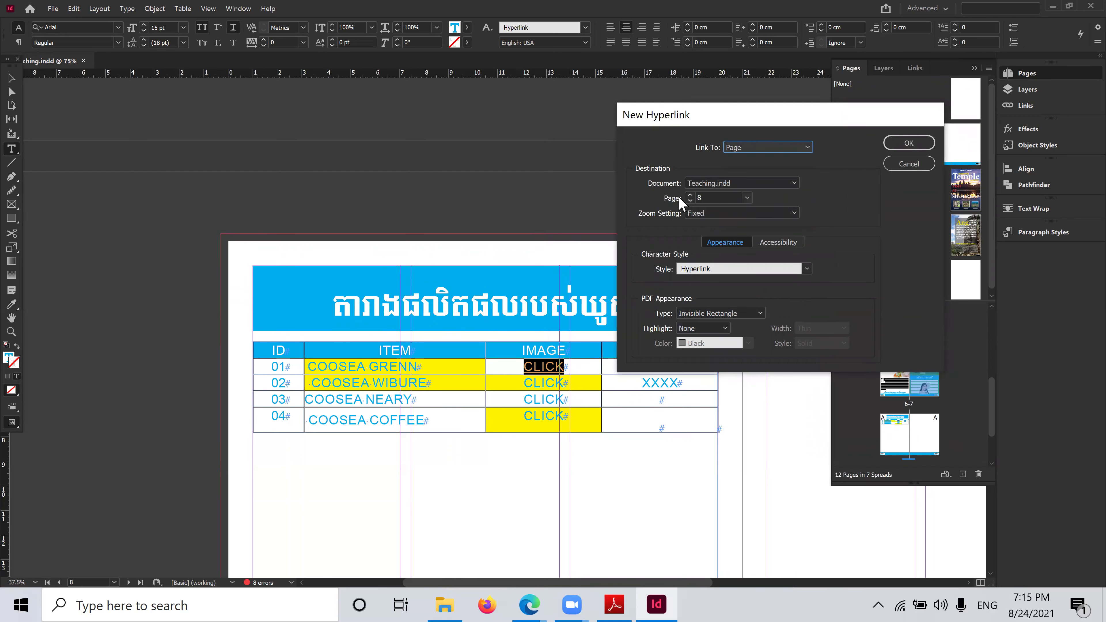
{"action": "left_click", "coordinate": [747, 197]}
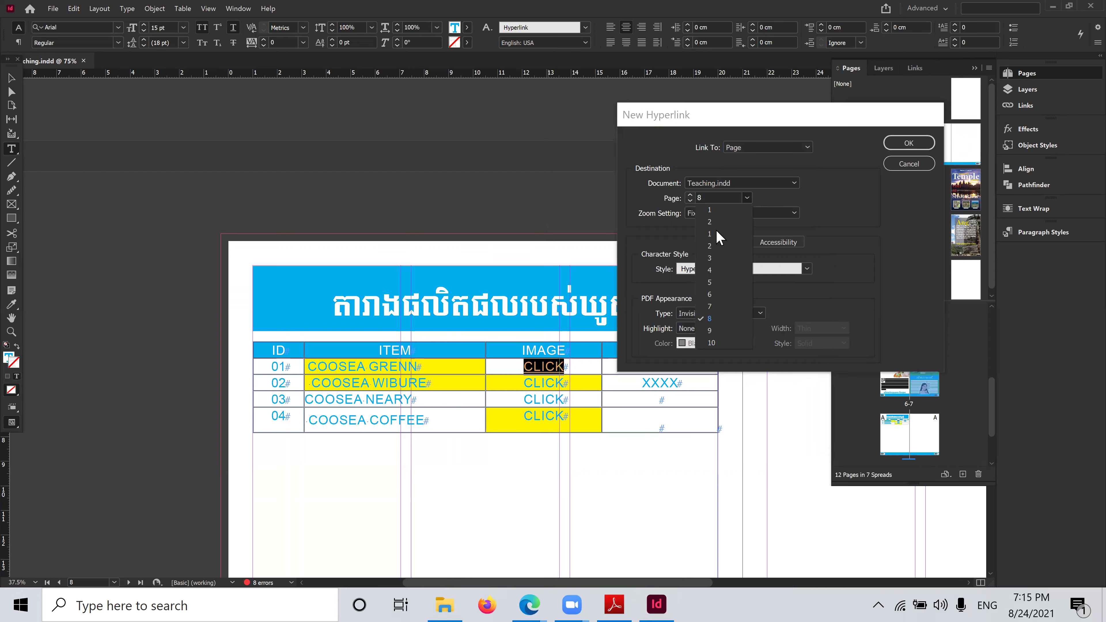
{"action": "left_click", "coordinate": [710, 307]}
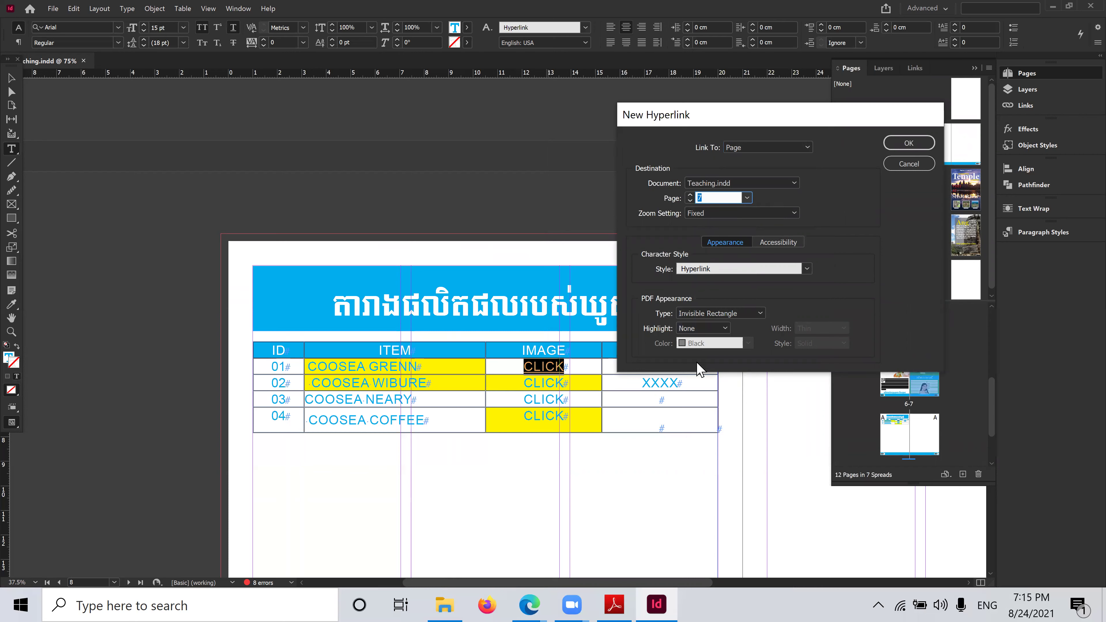
{"action": "left_click", "coordinate": [909, 143]}
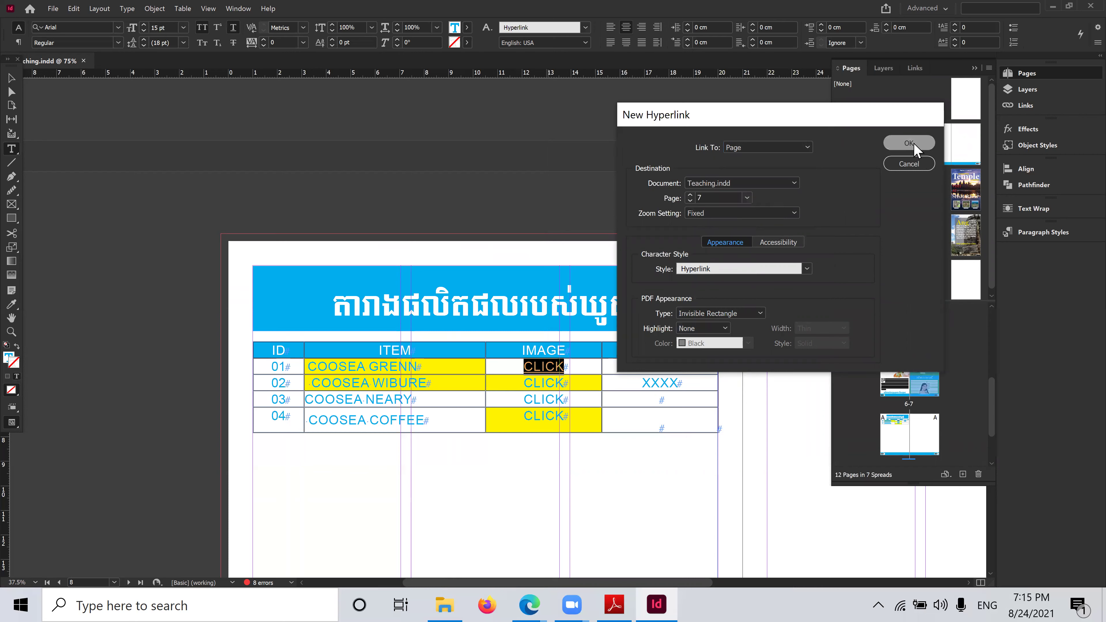
{"action": "left_click", "coordinate": [514, 369]}
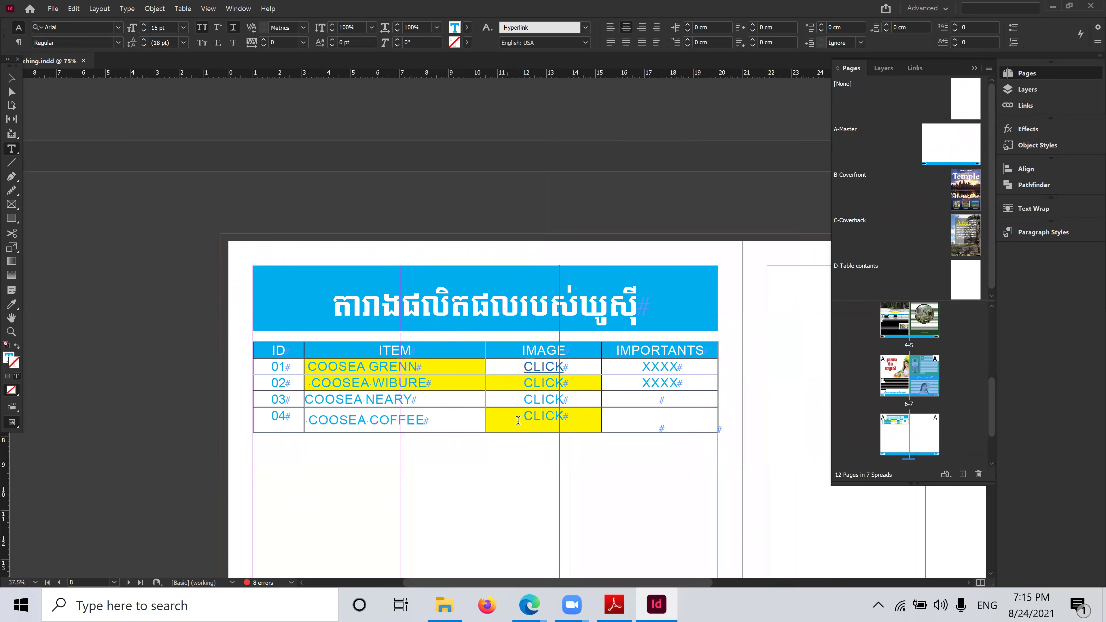
Look over the linked product spread on pages 6 and 7 and return to the table on page 8
{"action": "left_click", "coordinate": [544, 367]}
{"action": "scroll", "coordinate": [608, 386], "scroll_direction": "up", "scroll_amount": 15}
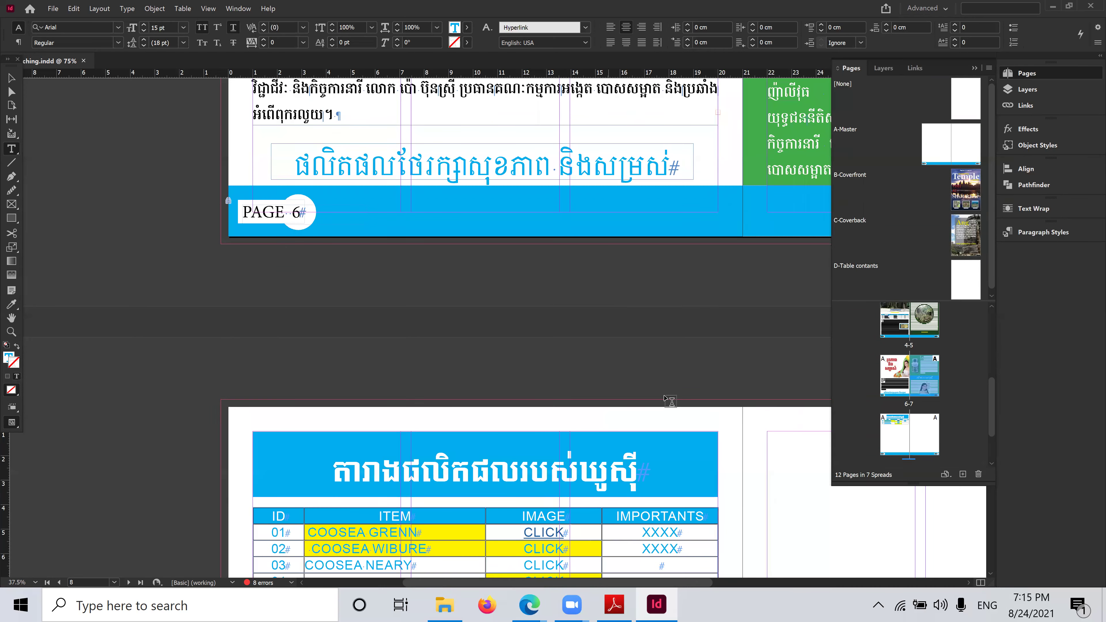
{"action": "scroll", "coordinate": [793, 190], "scroll_direction": "up", "scroll_amount": 2}
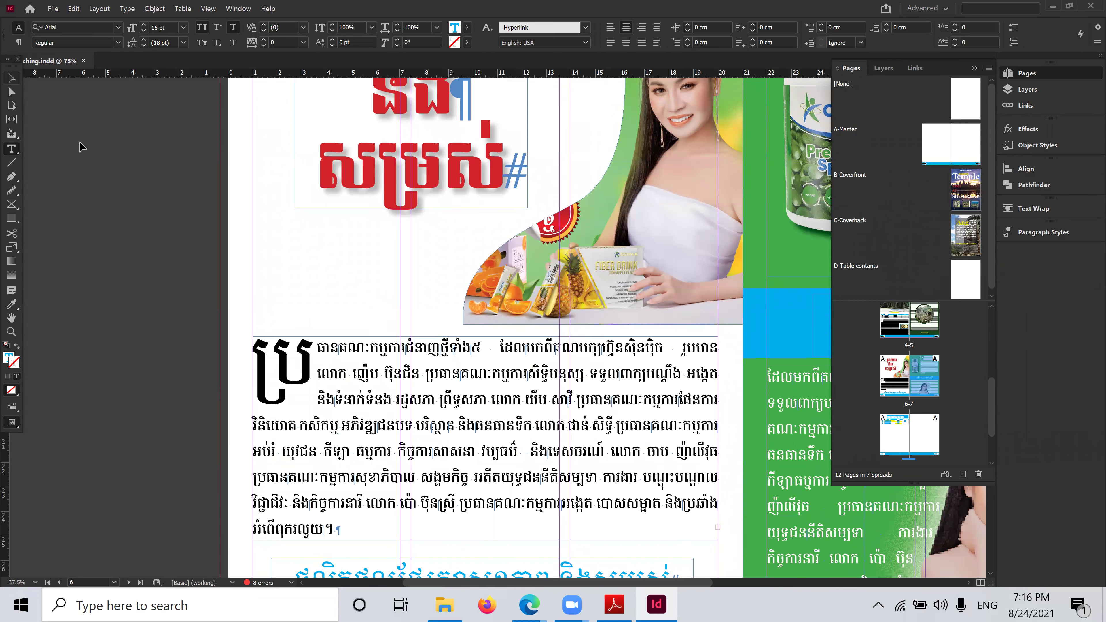
{"action": "left_click", "coordinate": [12, 79]}
{"action": "left_click", "coordinate": [974, 68]}
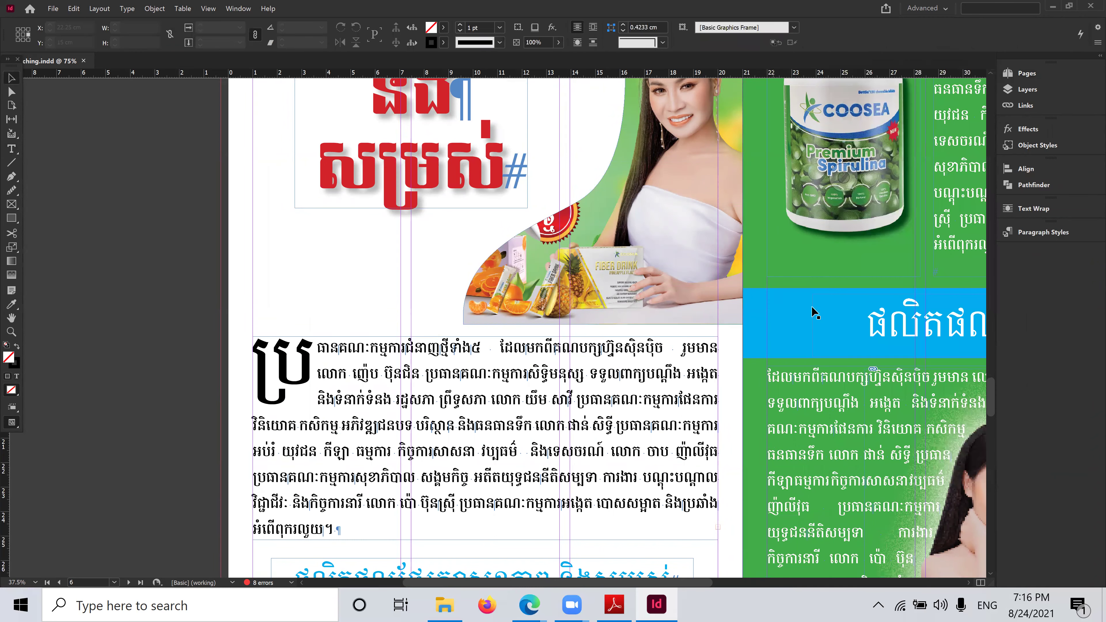
{"action": "left_click_drag", "start_coordinate": [887, 296], "coordinate": [475, 369]}
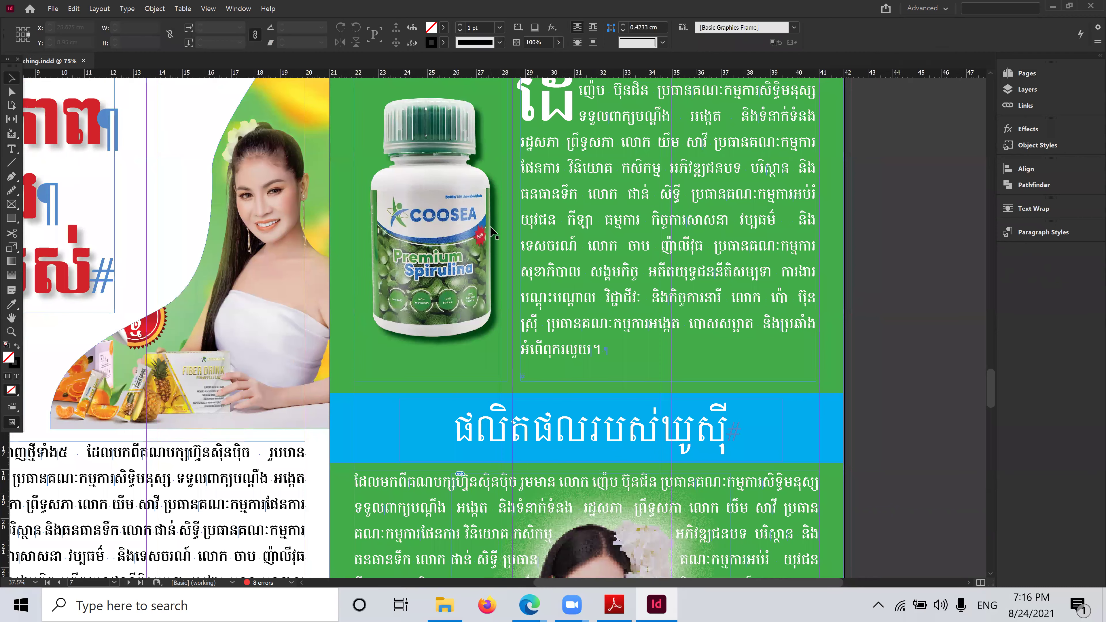
{"action": "key", "text": "ctrl+minus"}
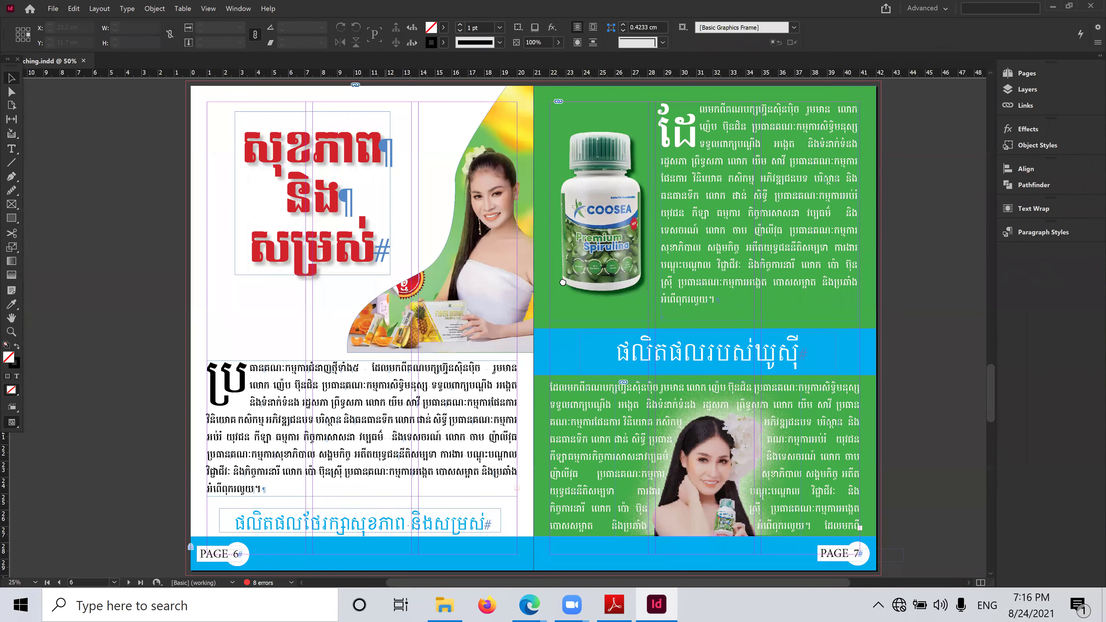
{"action": "scroll", "coordinate": [479, 325], "scroll_direction": "down", "scroll_amount": 5}
{"action": "scroll", "coordinate": [479, 325], "scroll_direction": "down", "scroll_amount": 3}
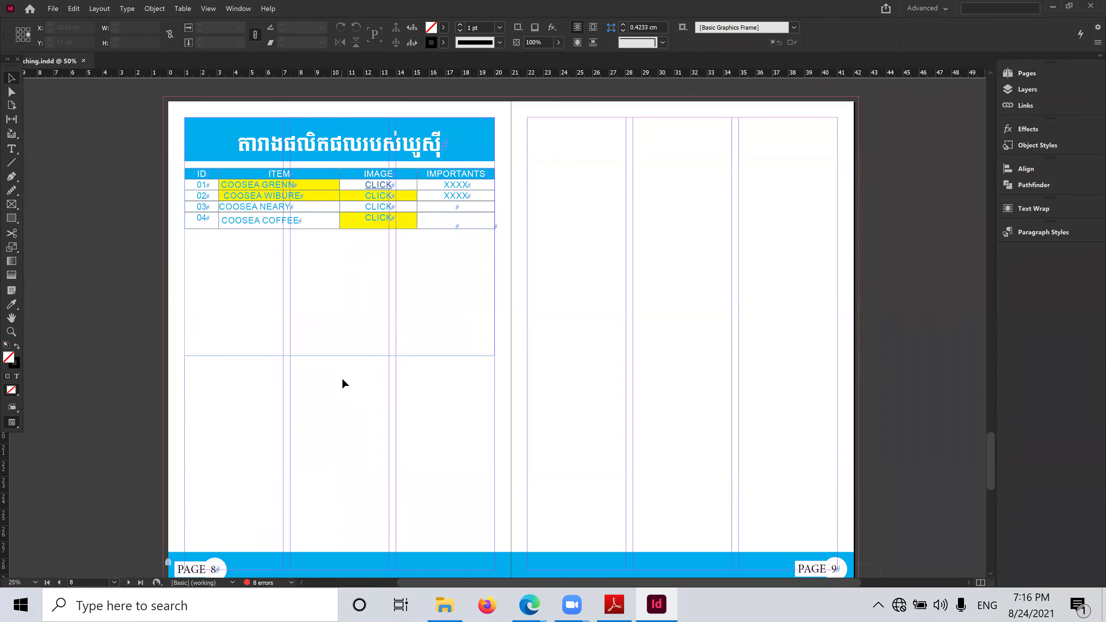
Shorten the text frame holding the table on page 8 to a height of 4.8 cm
{"action": "left_click", "coordinate": [338, 362]}
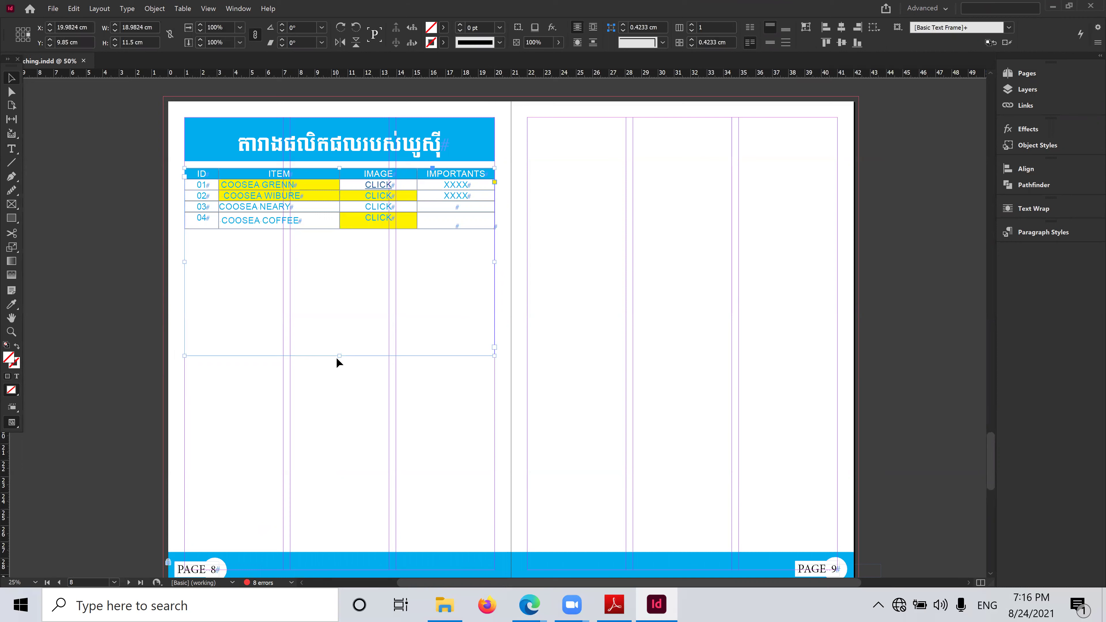
{"action": "left_click_drag", "start_coordinate": [339, 355], "coordinate": [340, 246]}
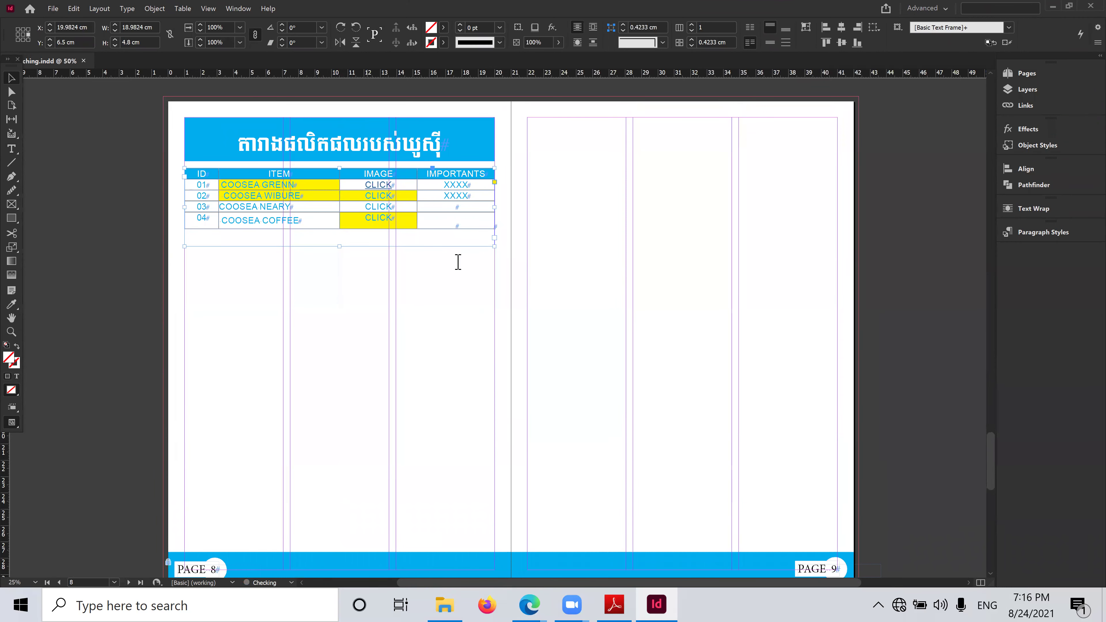
Switch to Adobe Reader to check the text layout below the table in Untitled-1.pdf, and return to InDesign
{"action": "key", "text": "alt+Tab"}
{"action": "scroll", "coordinate": [491, 299], "scroll_direction": "down", "scroll_amount": 5}
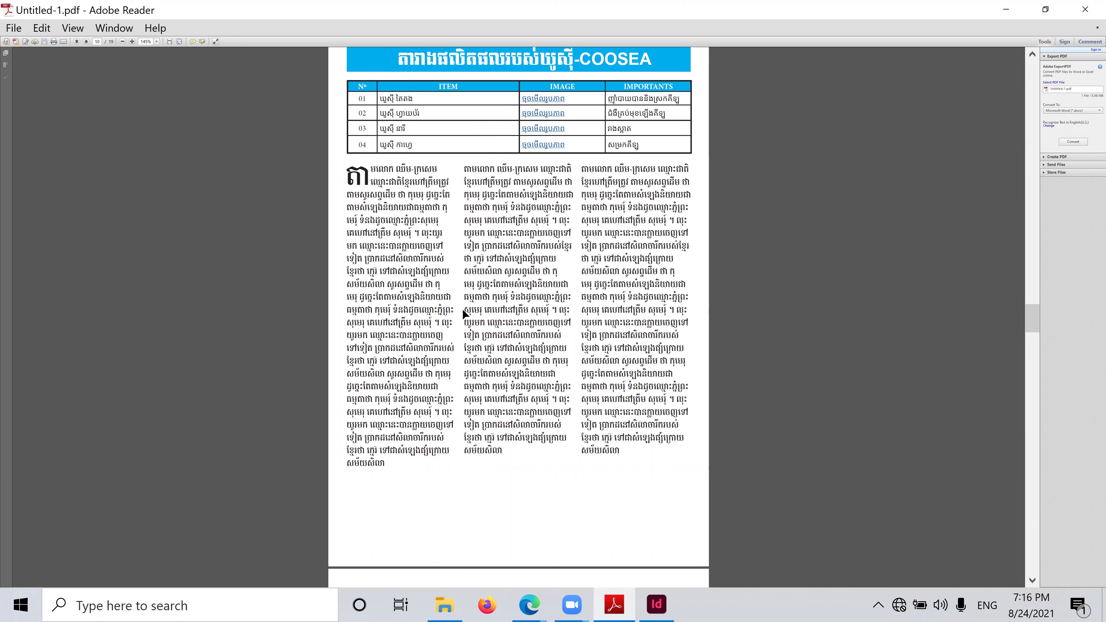
{"action": "key", "text": "alt+Tab"}
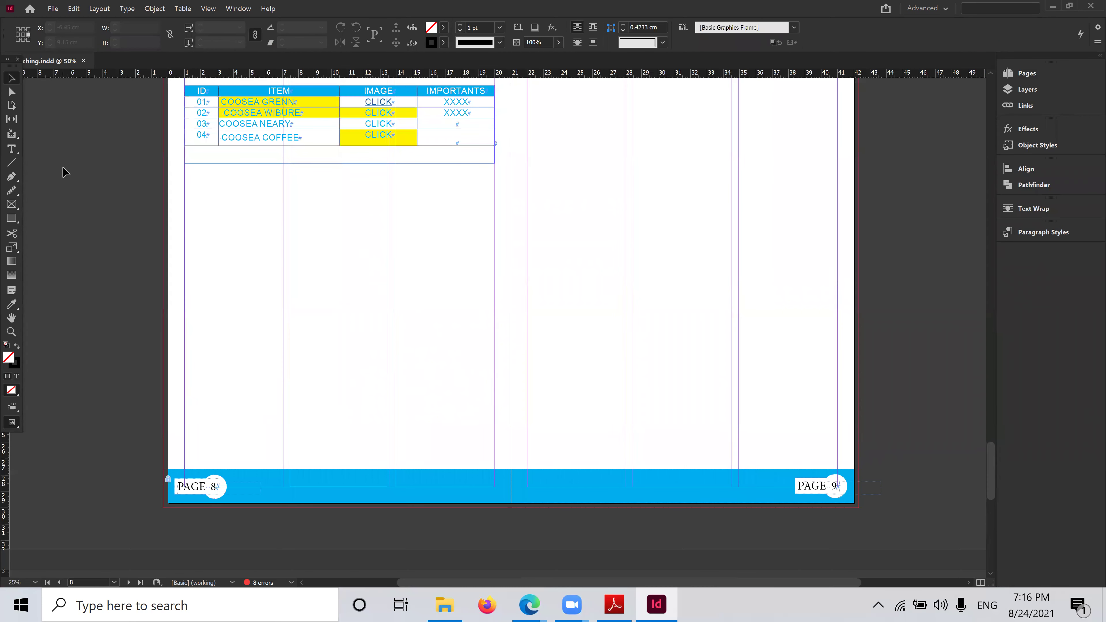
Copy all the white body text in the frame below the blue heading on page 7
{"action": "scroll", "coordinate": [333, 316], "scroll_direction": "up", "scroll_amount": 12}
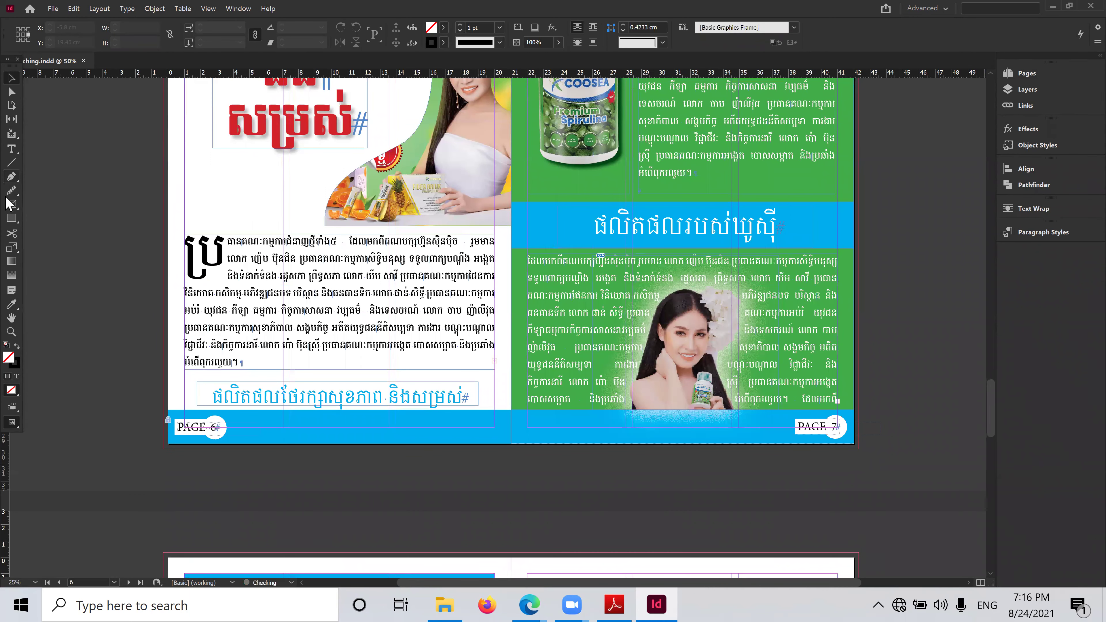
{"action": "left_click", "coordinate": [12, 149]}
{"action": "left_click_drag", "start_coordinate": [536, 296], "coordinate": [559, 293]}
{"action": "key", "text": "ctrl+a"}
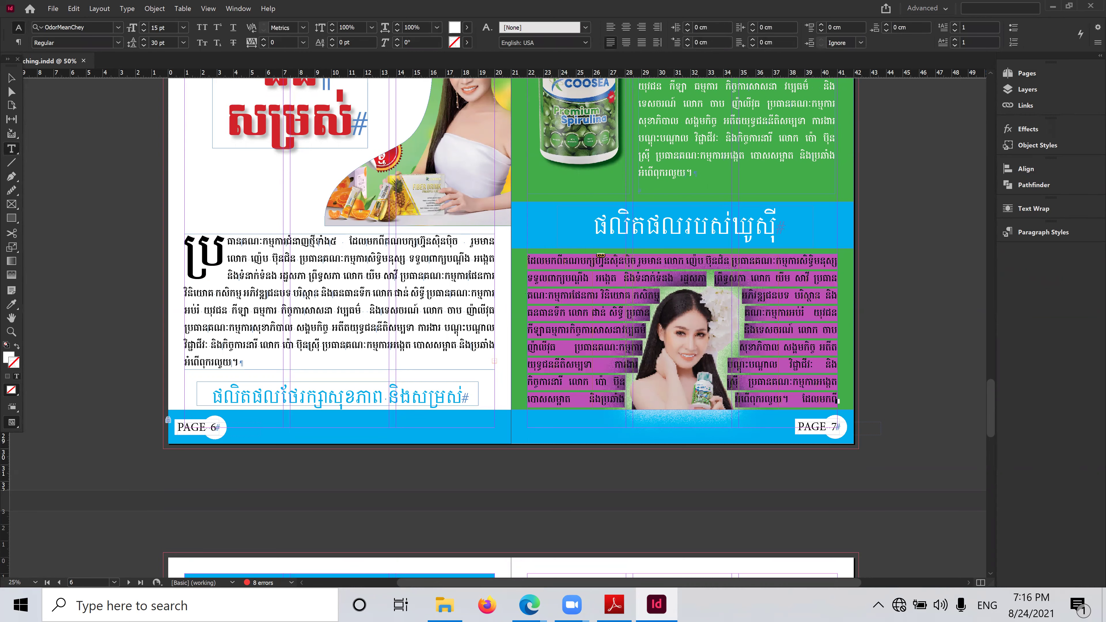
Draw a text frame about 6 cm wide and 18.3 cm high in page 8's first column below the table, and paste the copied text
{"action": "scroll", "coordinate": [490, 336], "scroll_direction": "down", "scroll_amount": 10}
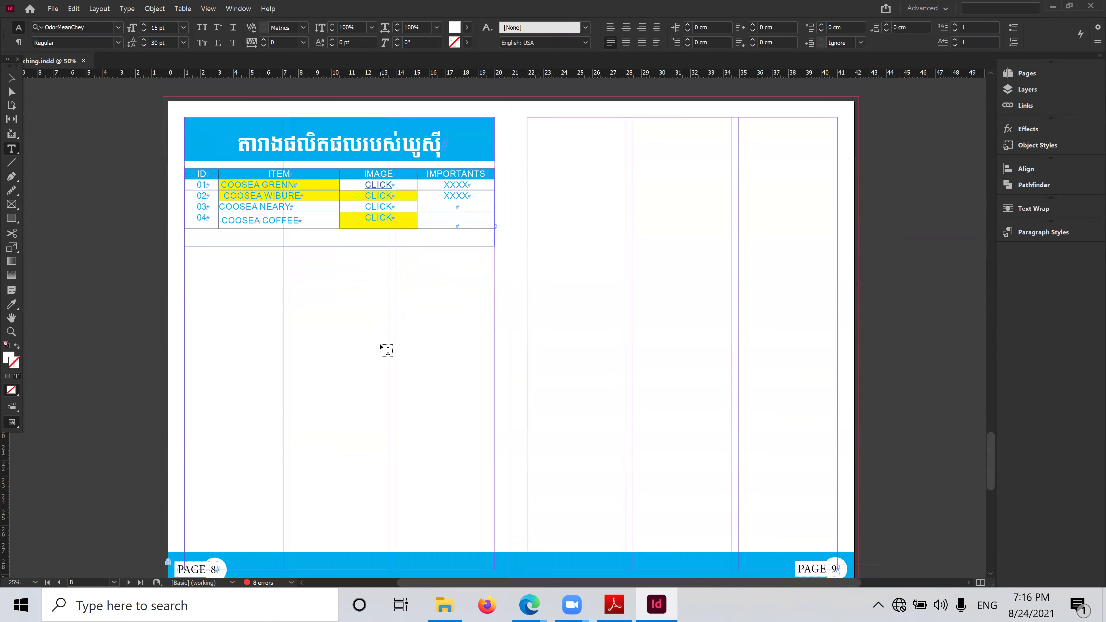
{"action": "left_click", "coordinate": [12, 79]}
{"action": "left_click", "coordinate": [12, 149]}
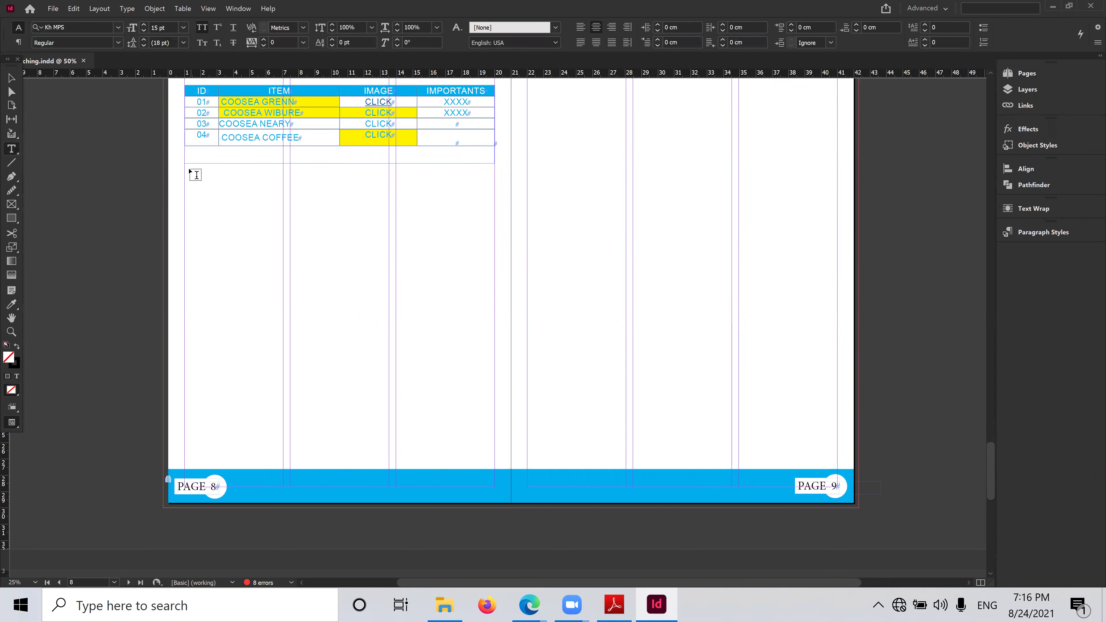
{"action": "left_click_drag", "start_coordinate": [186, 170], "coordinate": [282, 470]}
{"action": "key", "text": "ctrl+v"}
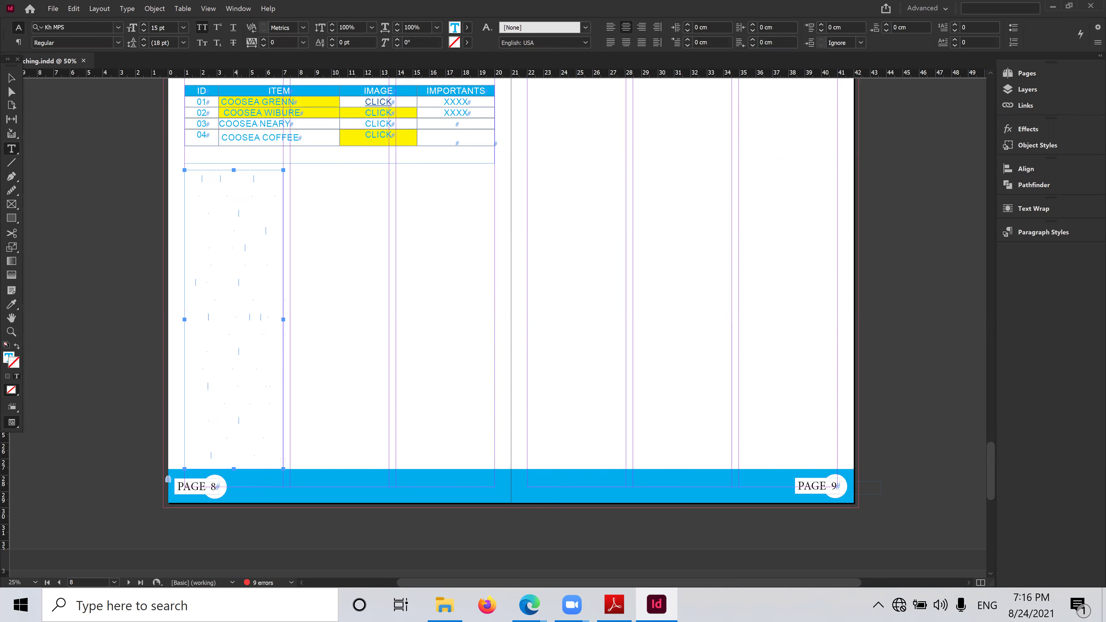
Change the fill color of all the pasted text in the first column to black
{"action": "key", "text": "ctrl+a"}
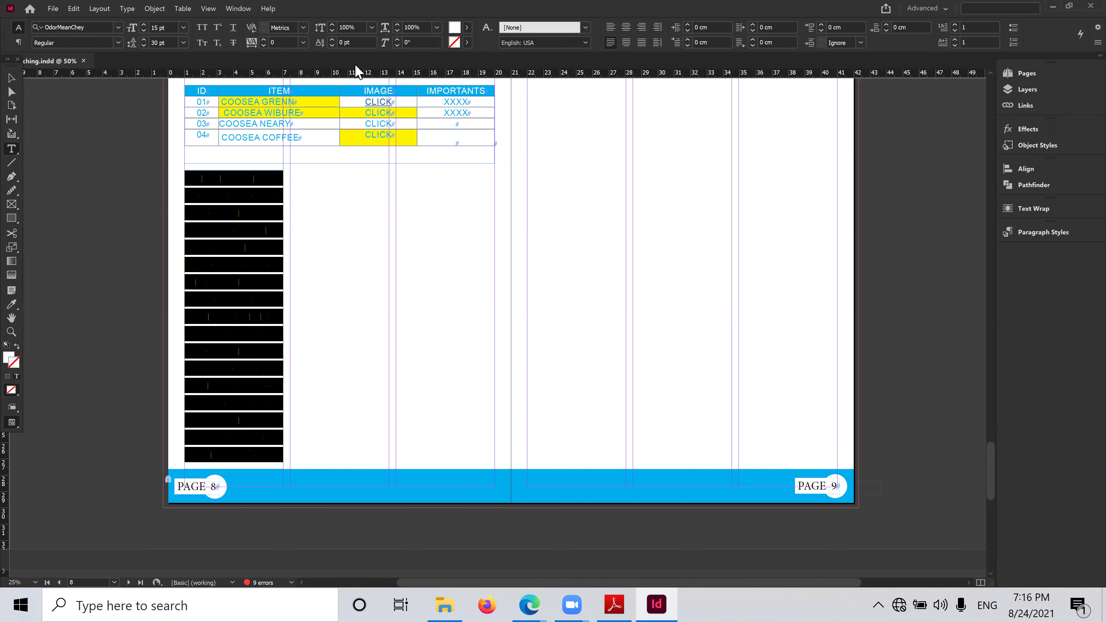
{"action": "left_click", "coordinate": [467, 27]}
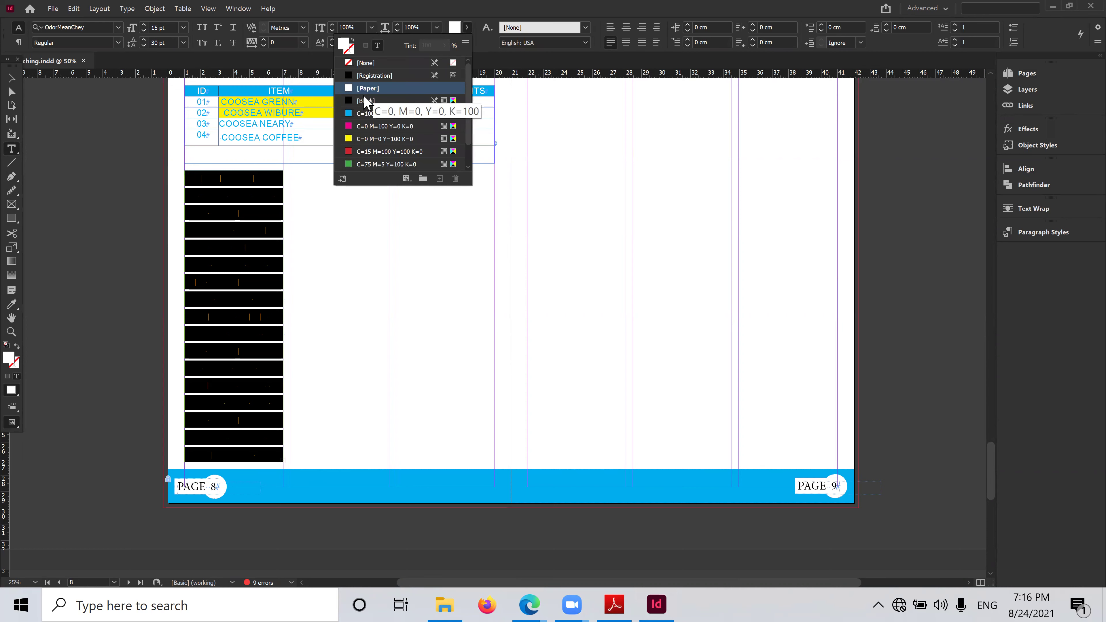
{"action": "left_click", "coordinate": [375, 77]}
{"action": "left_click", "coordinate": [240, 197]}
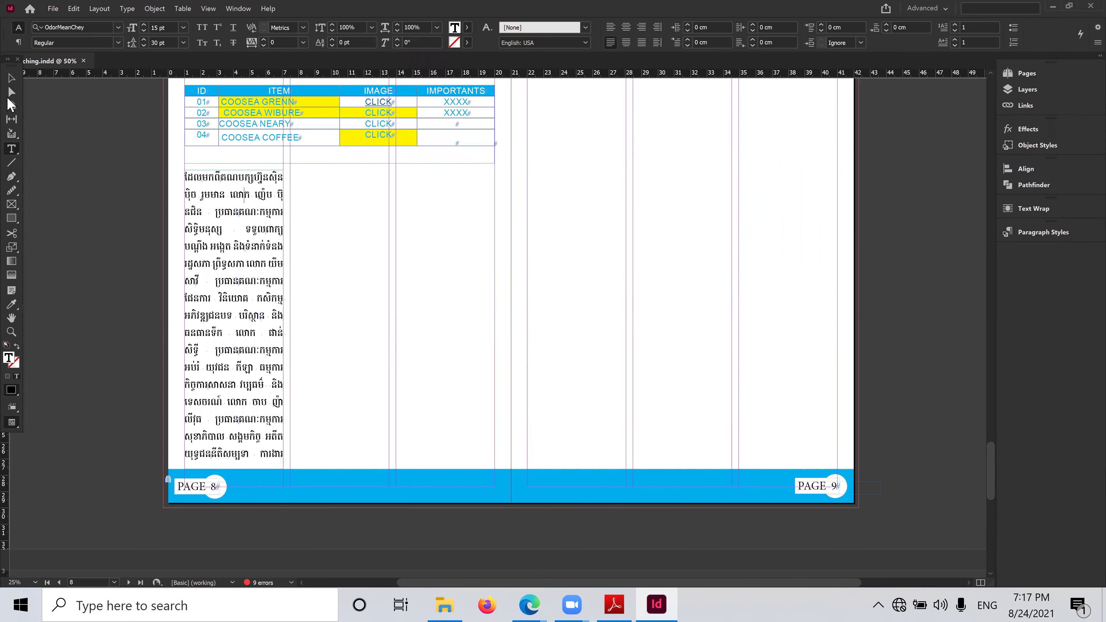
Duplicate the first column's text frame into the second and third columns of page 8, aligned with the column guides
{"action": "left_click", "coordinate": [11, 77]}
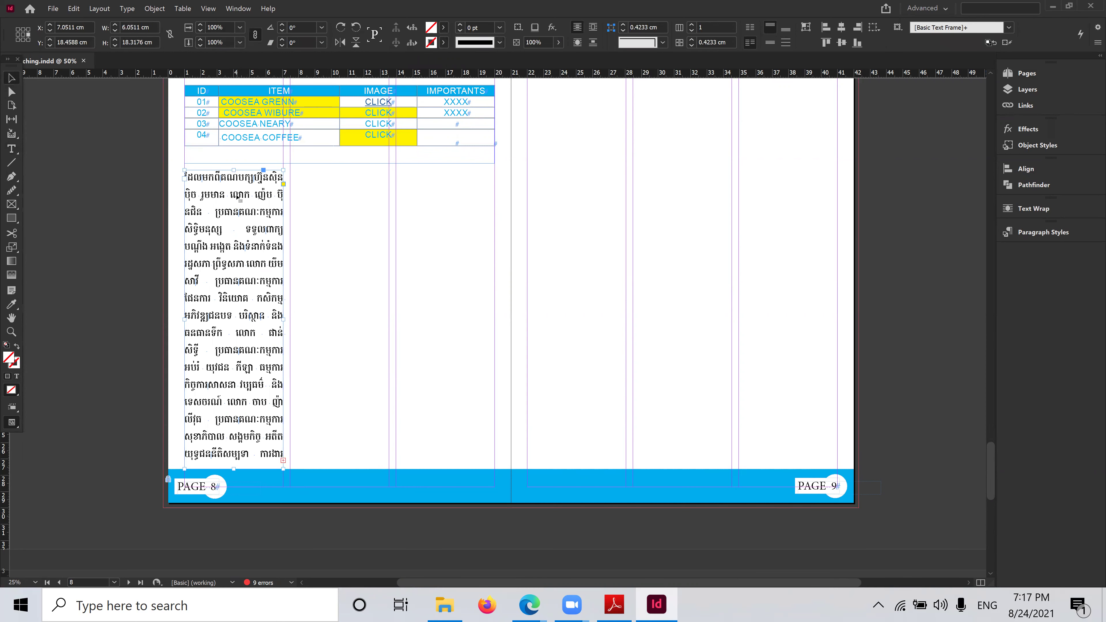
{"action": "left_click_drag", "start_coordinate": [248, 197], "coordinate": [447, 205]}
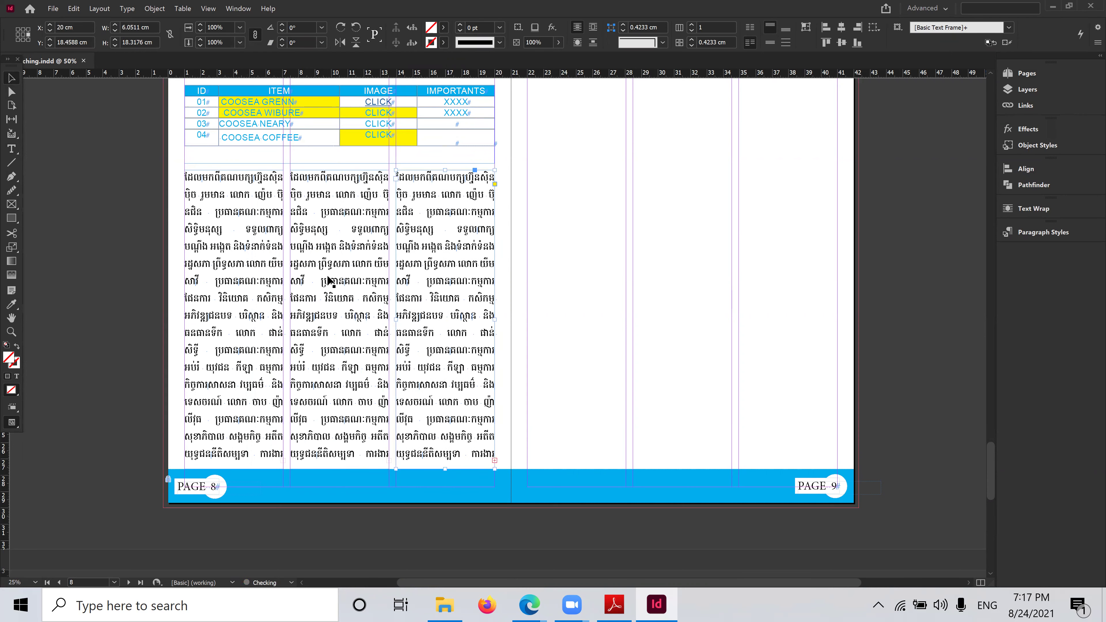
{"action": "left_click", "coordinate": [138, 233]}
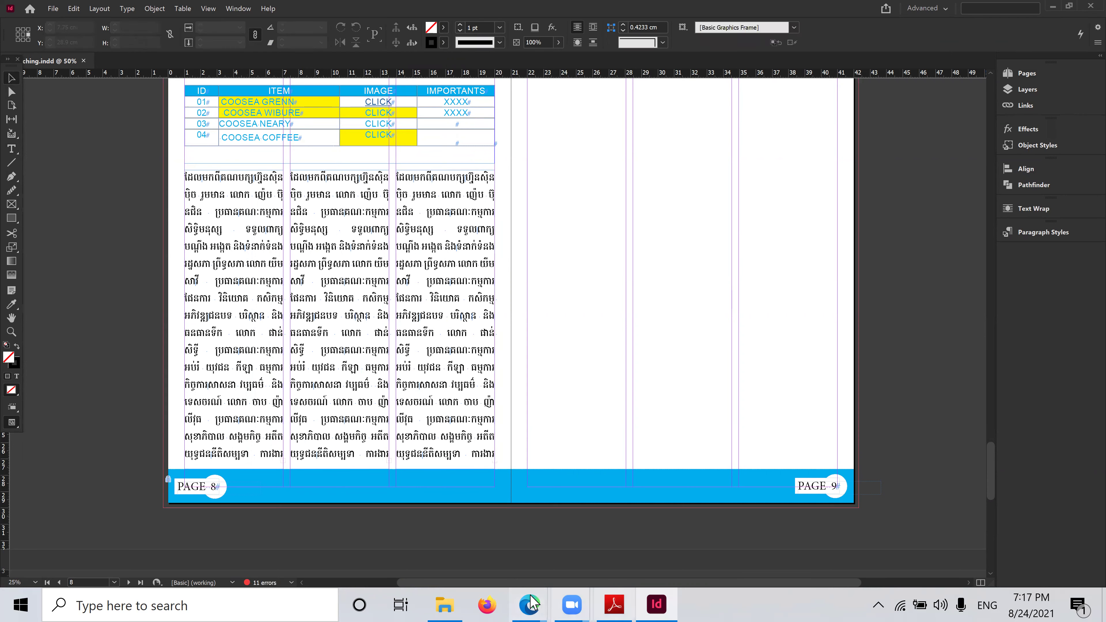
{"action": "mouse_move", "coordinate": [530, 604]}
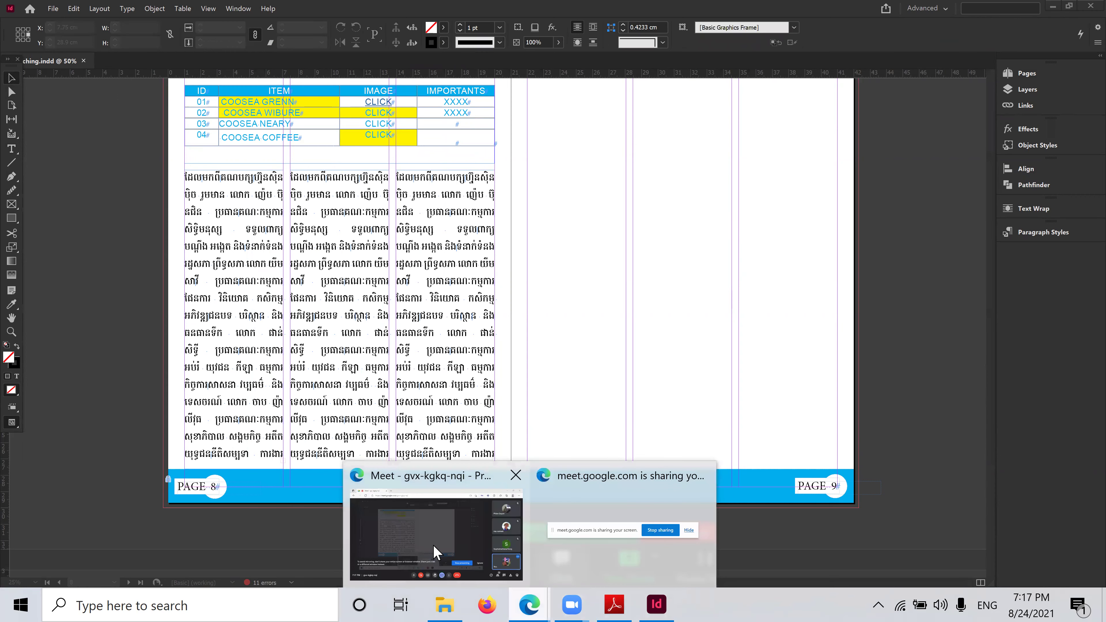
{"action": "left_click", "coordinate": [435, 552]}
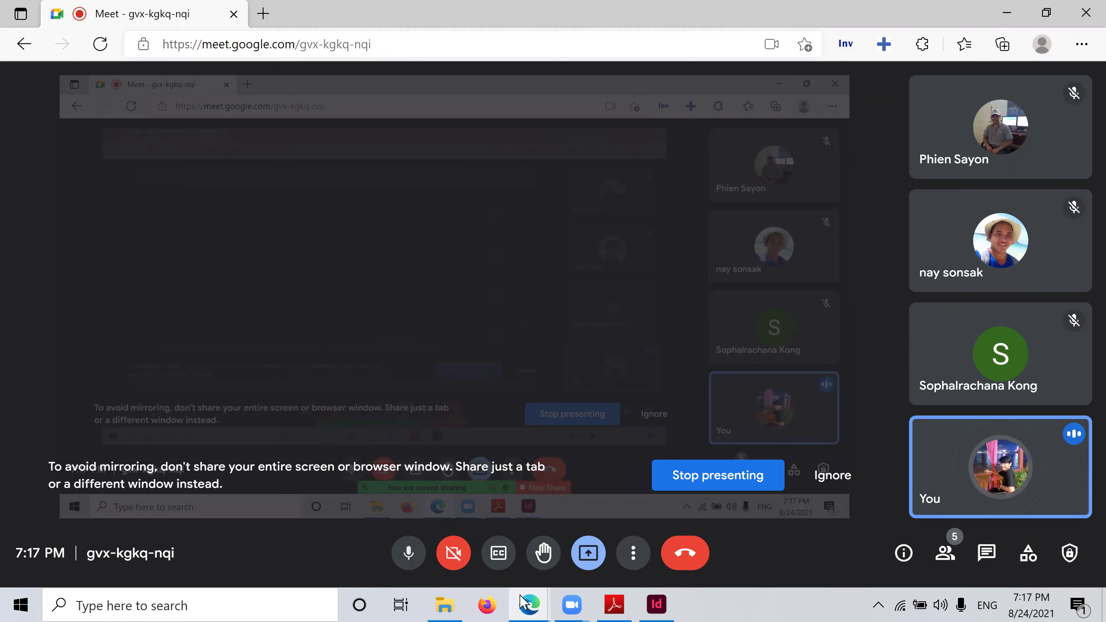
{"action": "left_click", "coordinate": [656, 603]}
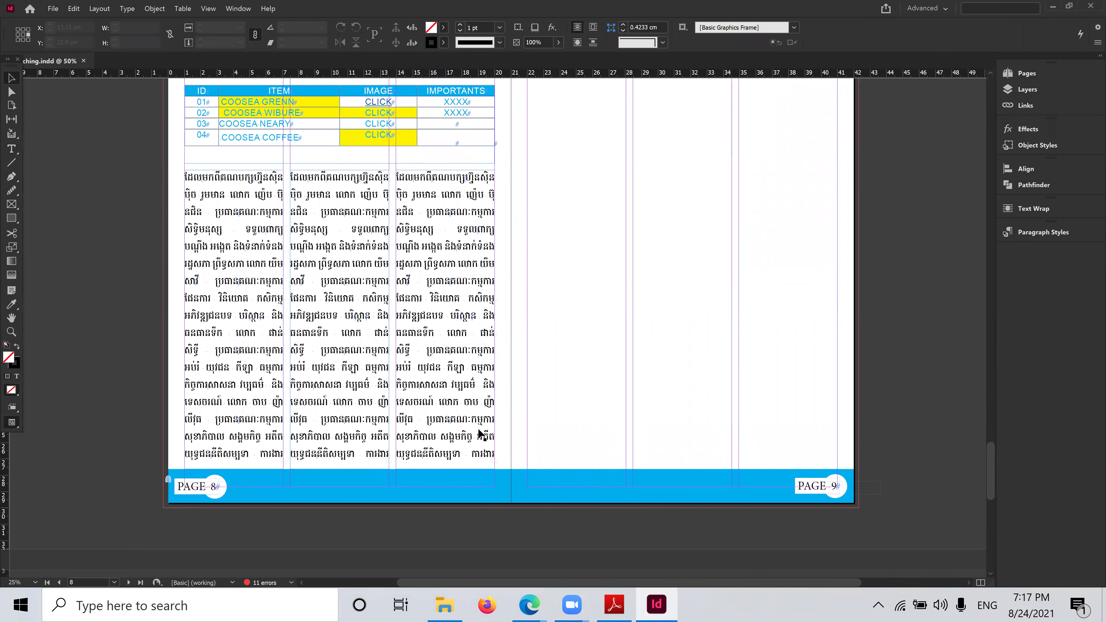
Switch to Adobe Reader and examine how the reference page in Untitled-1.pdf wraps body text around the bottle image
{"action": "scroll", "coordinate": [593, 382], "scroll_direction": "up", "scroll_amount": 3}
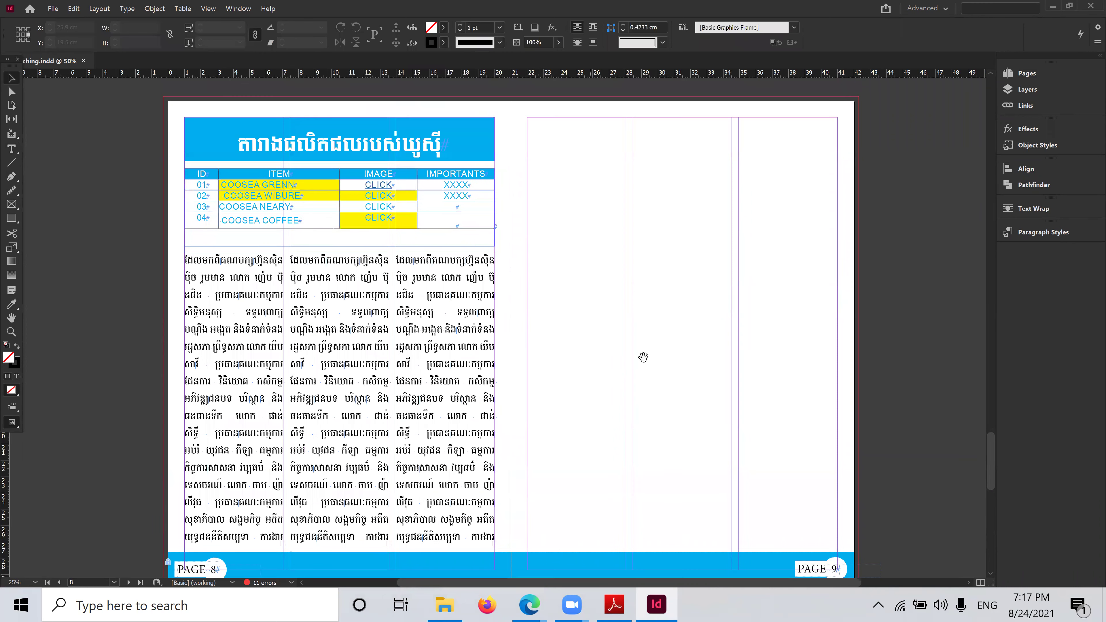
{"action": "scroll", "coordinate": [568, 336], "scroll_direction": "right", "scroll_amount": 3}
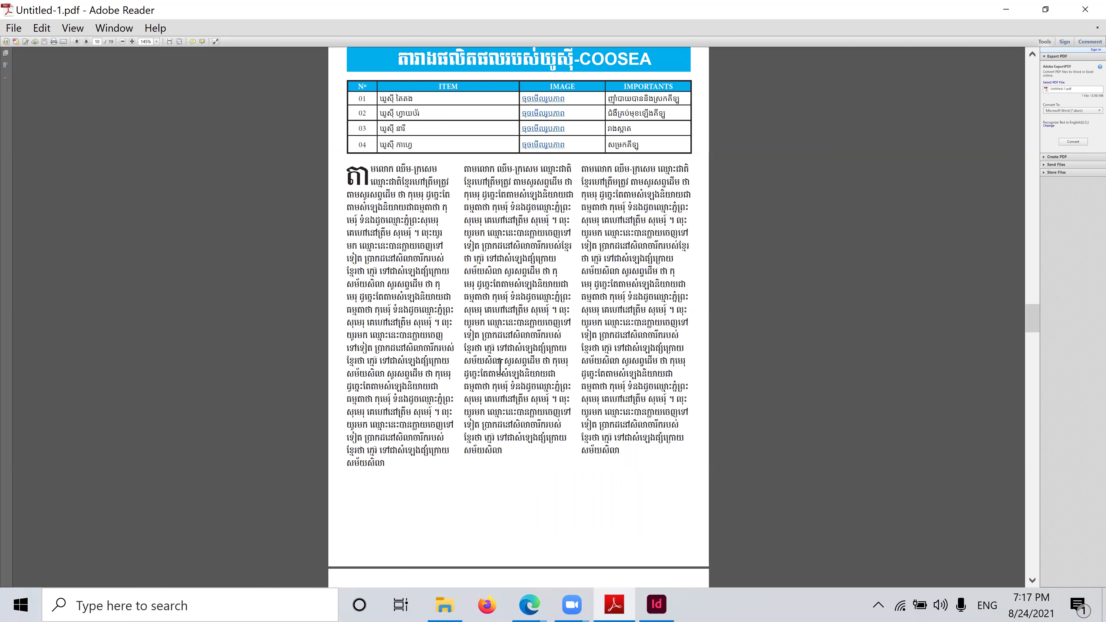
{"action": "scroll", "coordinate": [505, 375], "scroll_direction": "down", "scroll_amount": 3}
{"action": "scroll", "coordinate": [508, 375], "scroll_direction": "down", "scroll_amount": 2}
{"action": "scroll", "coordinate": [508, 375], "scroll_direction": "up", "scroll_amount": 2}
{"action": "scroll", "coordinate": [509, 376], "scroll_direction": "up", "scroll_amount": 1}
{"action": "scroll", "coordinate": [509, 376], "scroll_direction": "down", "scroll_amount": 3}
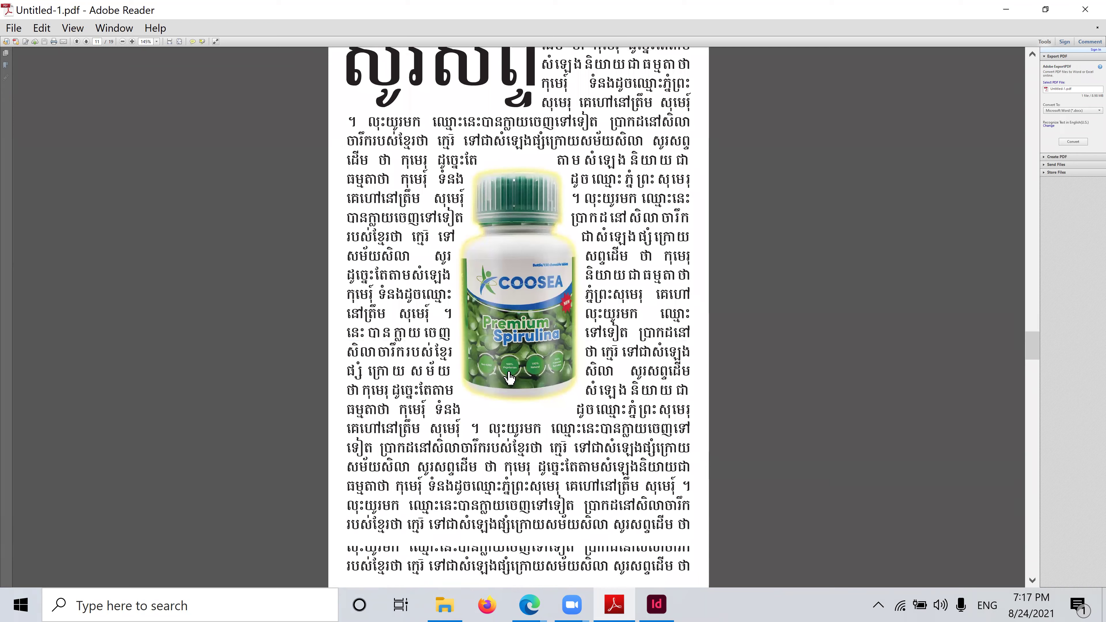
{"action": "scroll", "coordinate": [509, 376], "scroll_direction": "down", "scroll_amount": 2}
{"action": "scroll", "coordinate": [509, 376], "scroll_direction": "up", "scroll_amount": 3}
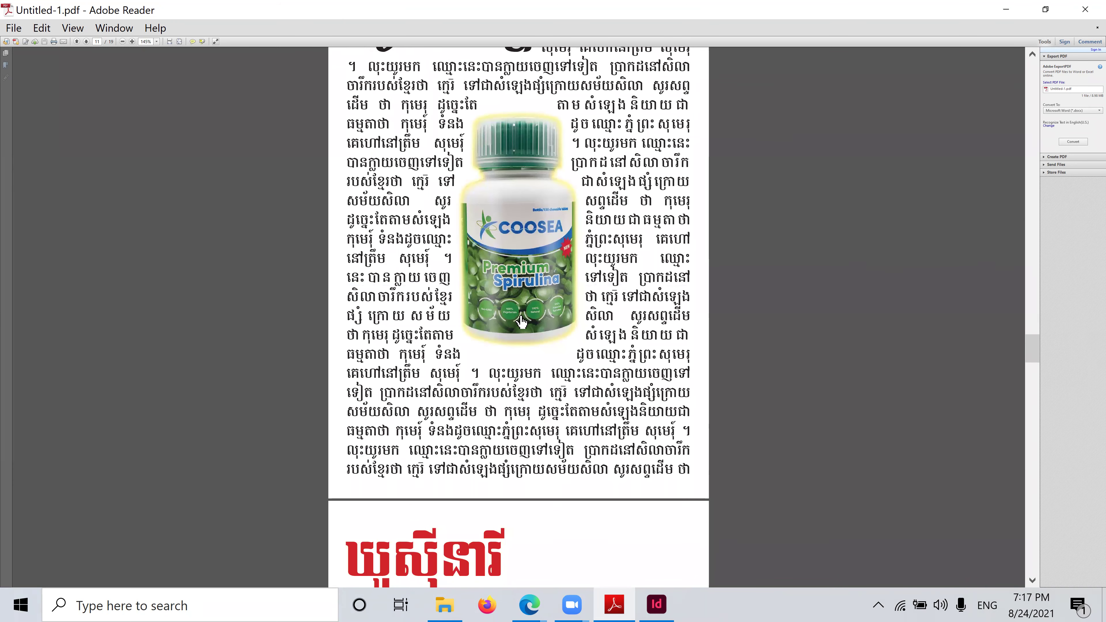
{"action": "scroll", "coordinate": [519, 351], "scroll_direction": "down", "scroll_amount": 1}
{"action": "scroll", "coordinate": [519, 350], "scroll_direction": "up", "scroll_amount": 1}
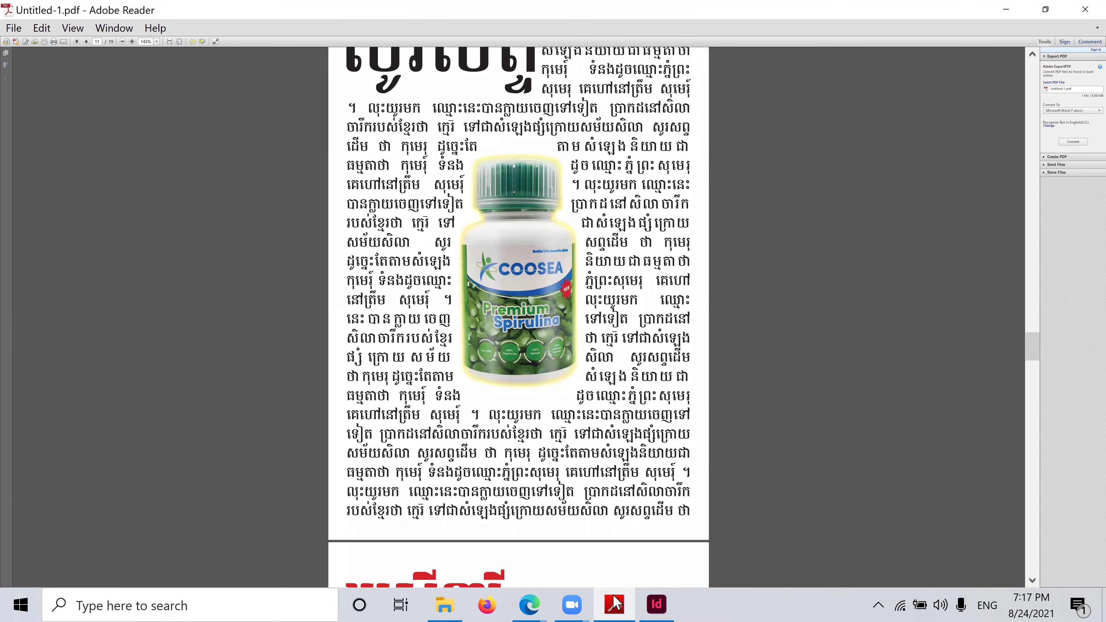
{"action": "key", "text": "alt+Tab"}
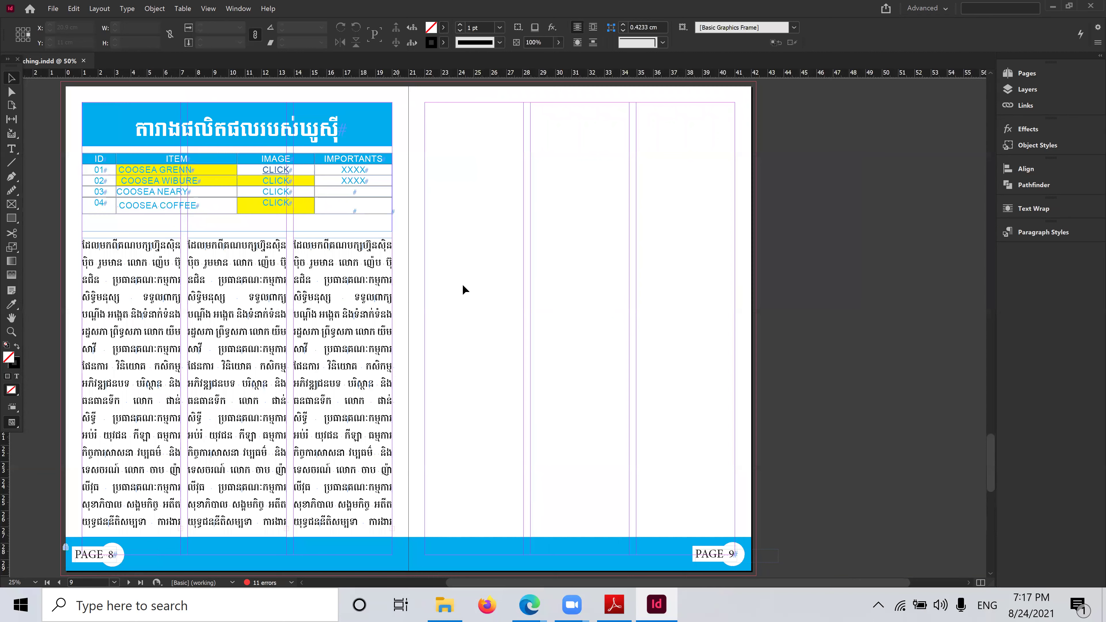
Draw a text frame across all three columns of page 9, from margin to margin, and paste the copied body text
{"action": "left_click", "coordinate": [11, 150]}
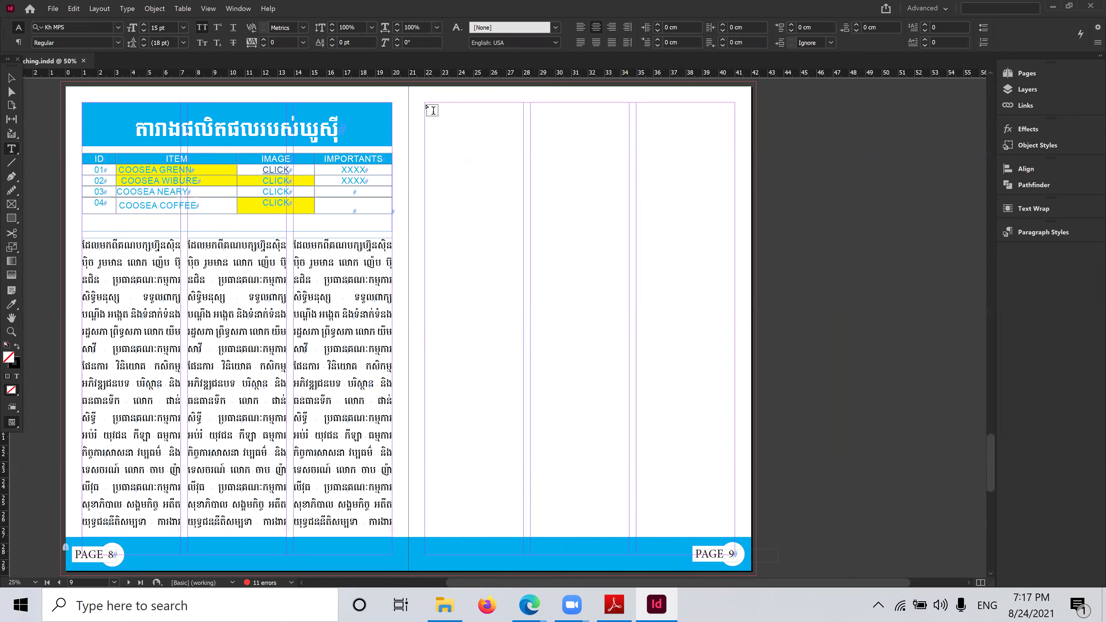
{"action": "left_click_drag", "start_coordinate": [432, 109], "coordinate": [736, 475]}
{"action": "scroll", "coordinate": [487, 437], "scroll_direction": "up", "scroll_amount": 5}
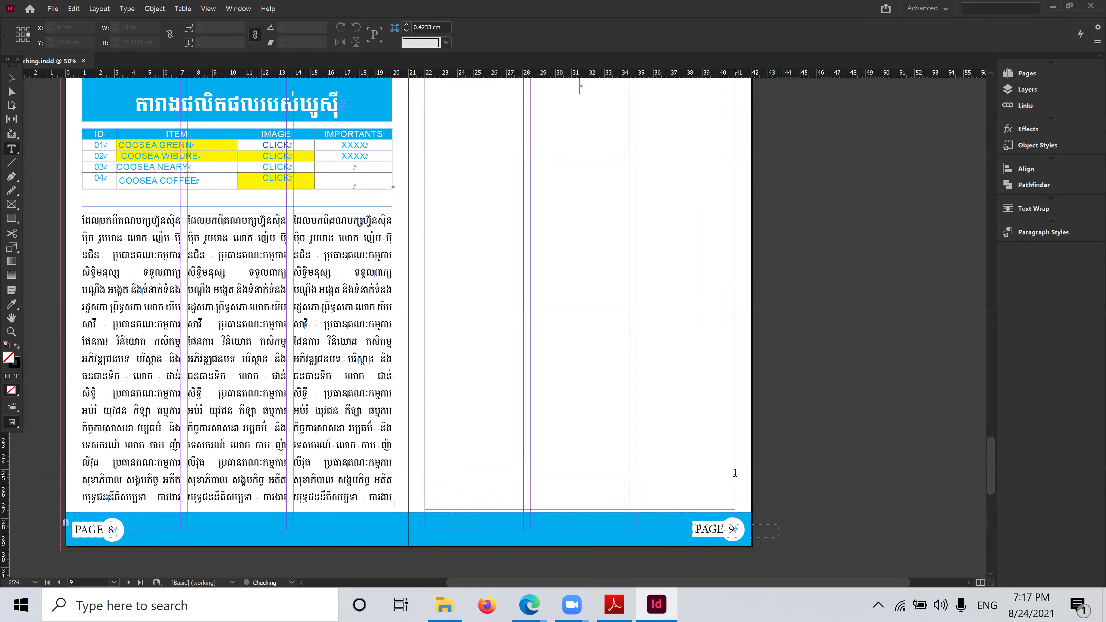
{"action": "key", "text": "ctrl"}
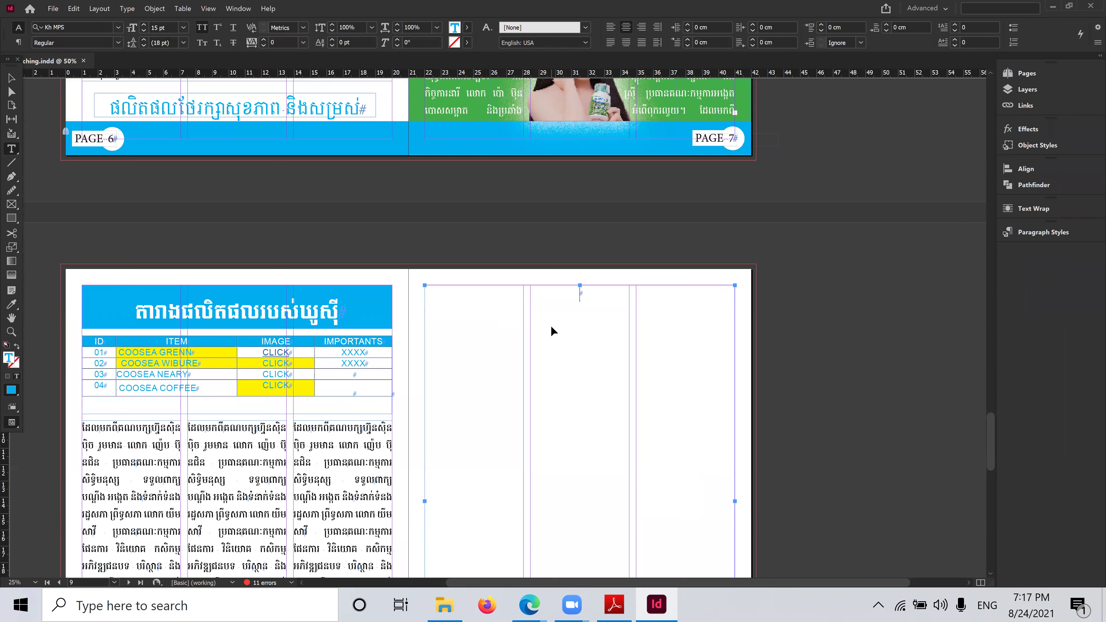
{"action": "key", "text": "ctrl+v"}
Change the fill color of all the pasted text on page 9 to black
{"action": "key", "text": "ctrl+a"}
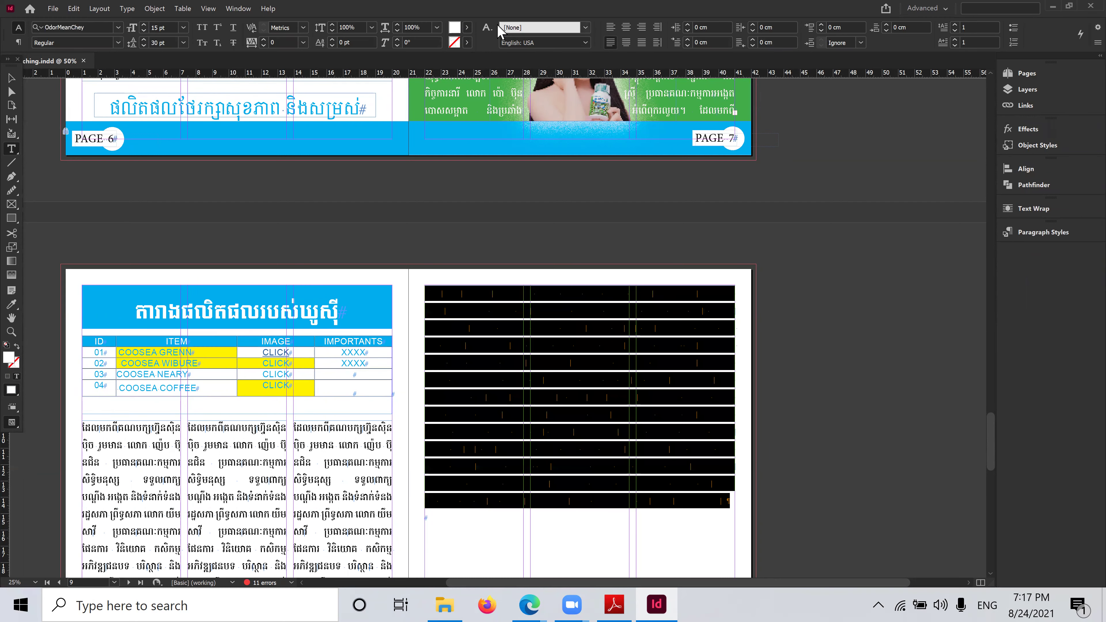
{"action": "left_click", "coordinate": [469, 28]}
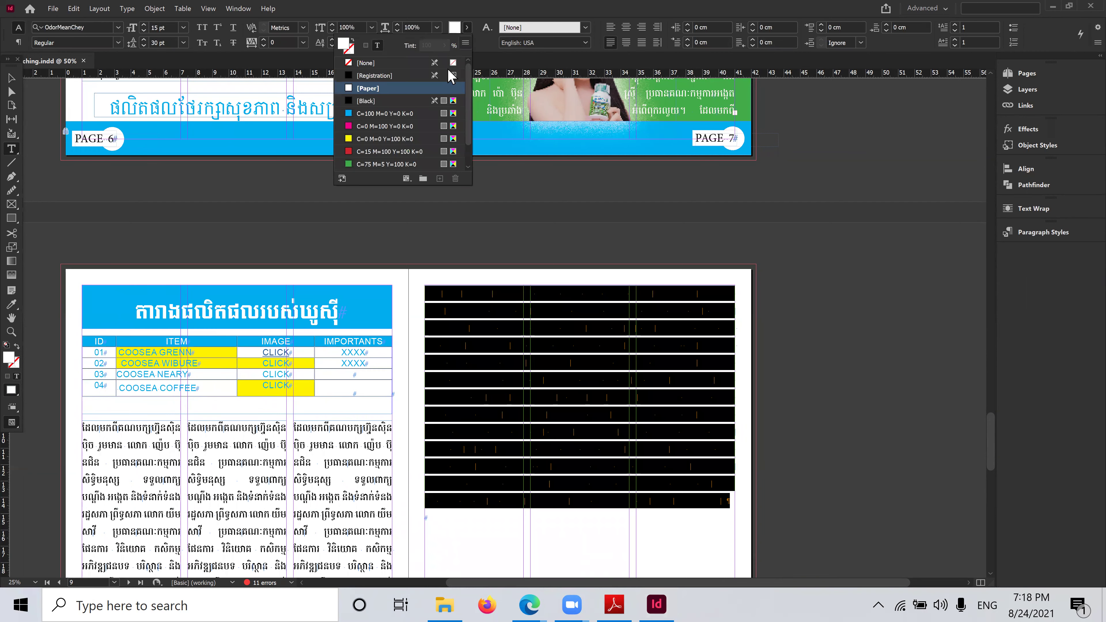
{"action": "left_click", "coordinate": [367, 100]}
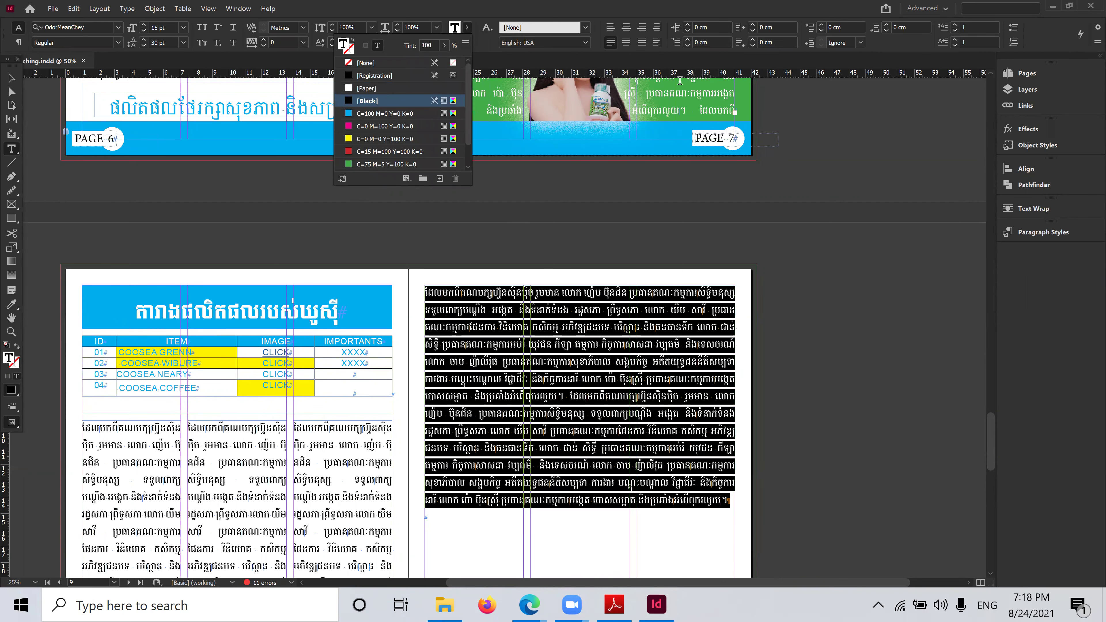
{"action": "left_click", "coordinate": [509, 347]}
Copy all of page 9's body text and paste it after its last line to fill the frame
{"action": "scroll", "coordinate": [721, 334], "scroll_direction": "down", "scroll_amount": 5}
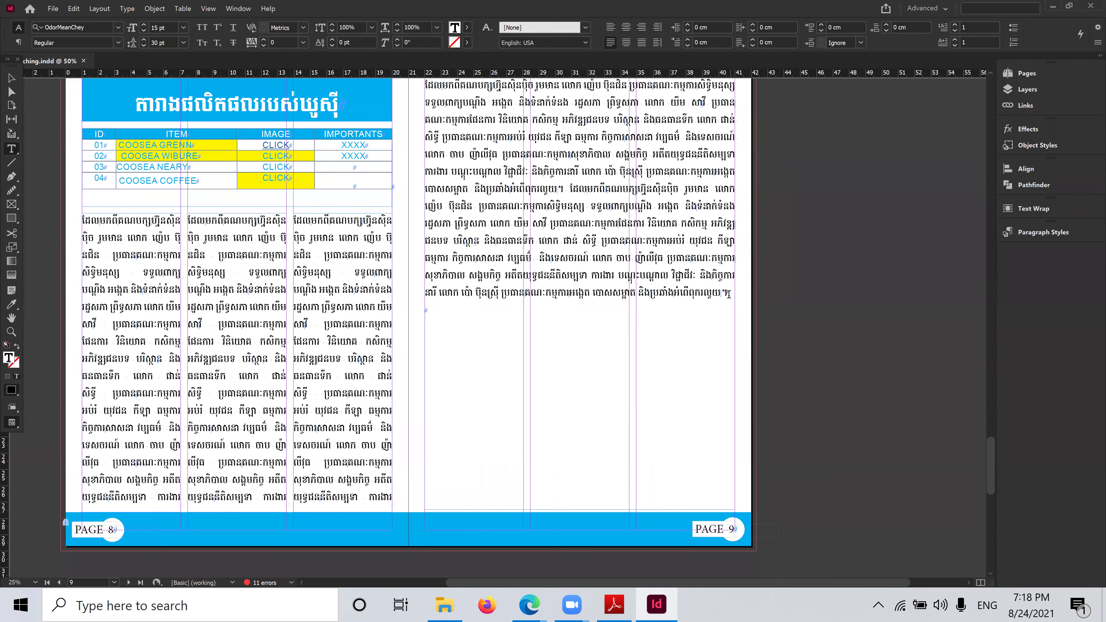
{"action": "left_click_drag", "start_coordinate": [730, 292], "coordinate": [405, 297]}
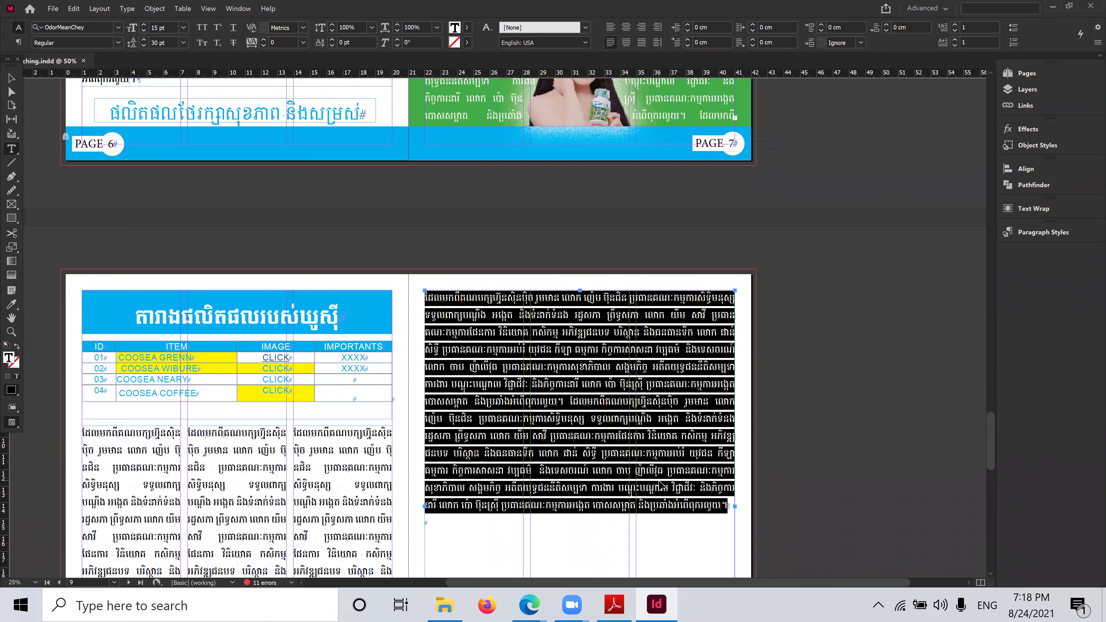
{"action": "scroll", "coordinate": [745, 345], "scroll_direction": "down", "scroll_amount": 5}
{"action": "left_click", "coordinate": [733, 297]}
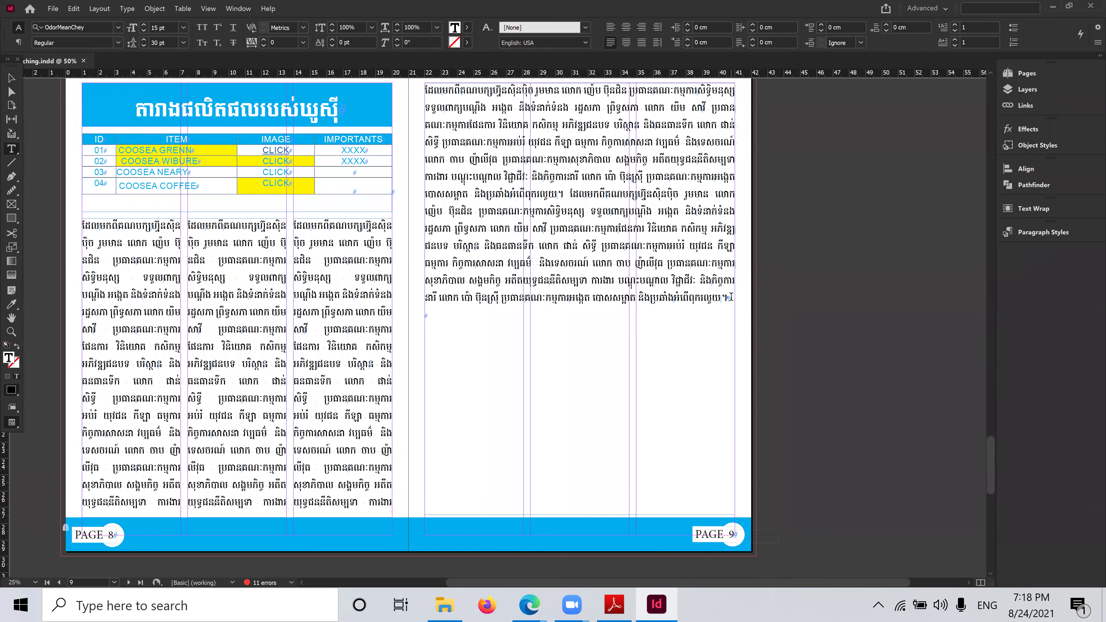
{"action": "key", "text": "ctrl+v"}
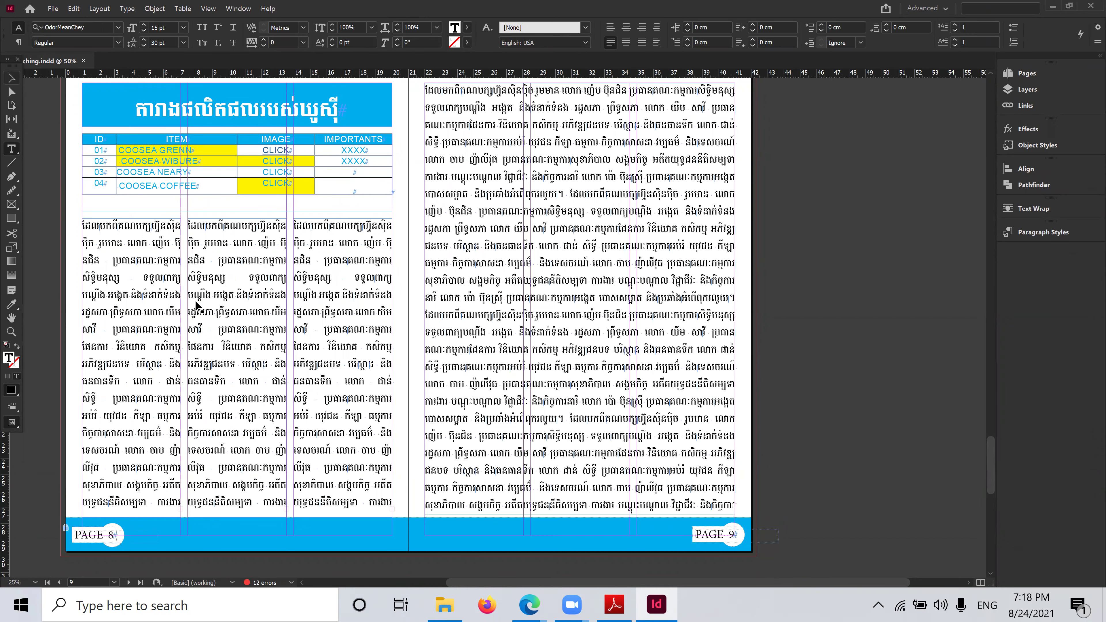
{"action": "key", "text": "Escape"}
{"action": "scroll", "coordinate": [716, 321], "scroll_direction": "up", "scroll_amount": 1}
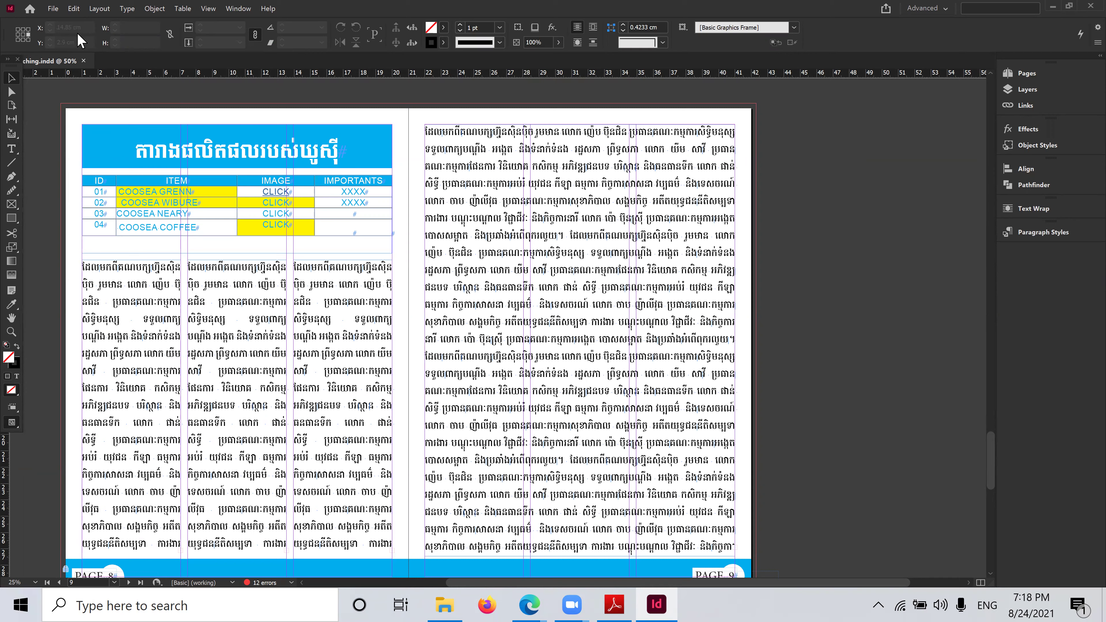
Try to place the coosea spiru-f_ image directly onto page 9 without a frame
{"action": "left_click", "coordinate": [55, 9]}
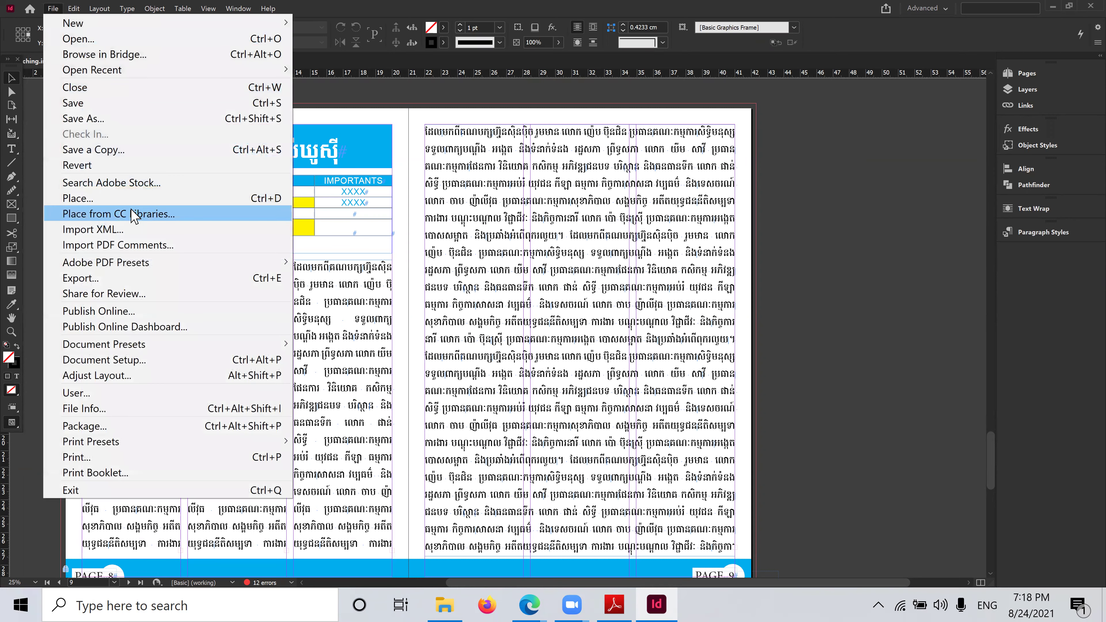
{"action": "left_click", "coordinate": [553, 272]}
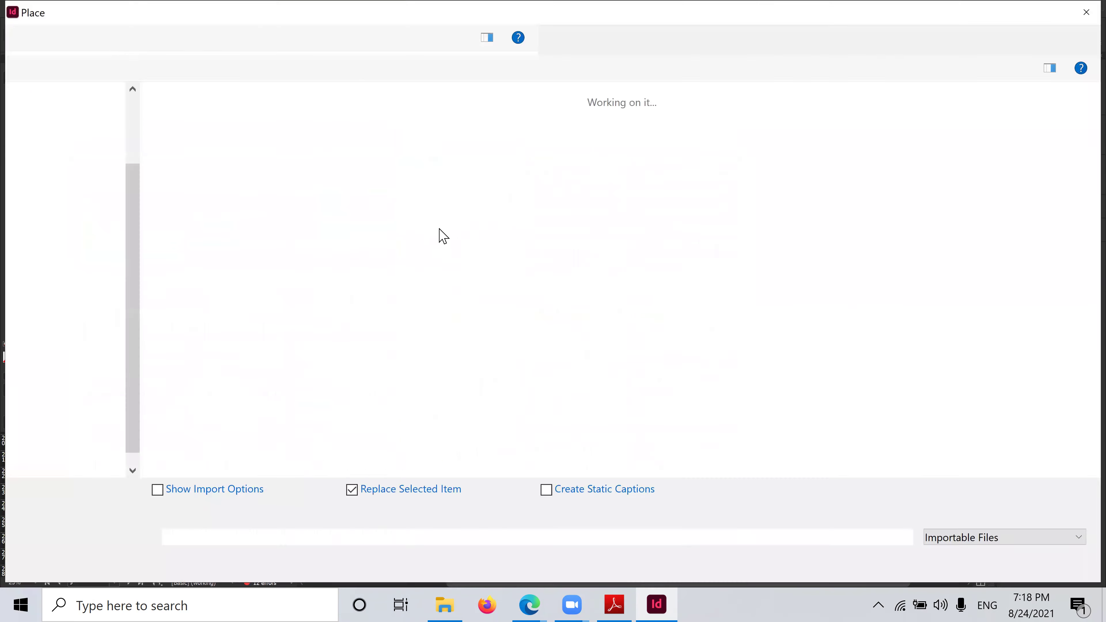
{"action": "left_click", "coordinate": [963, 144]}
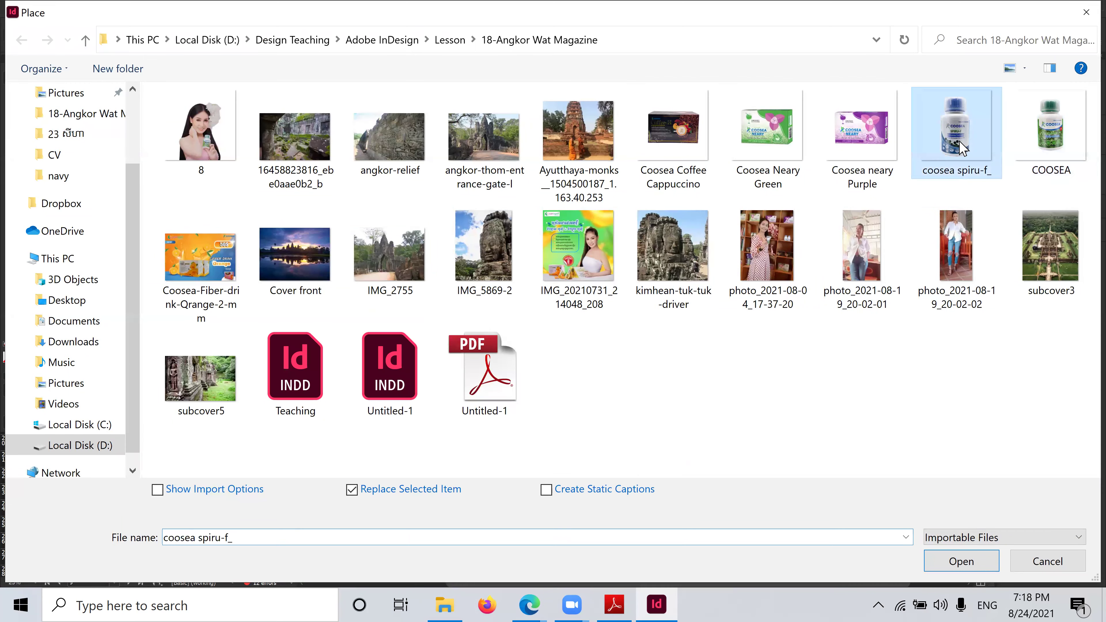
{"action": "left_click", "coordinate": [963, 561]}
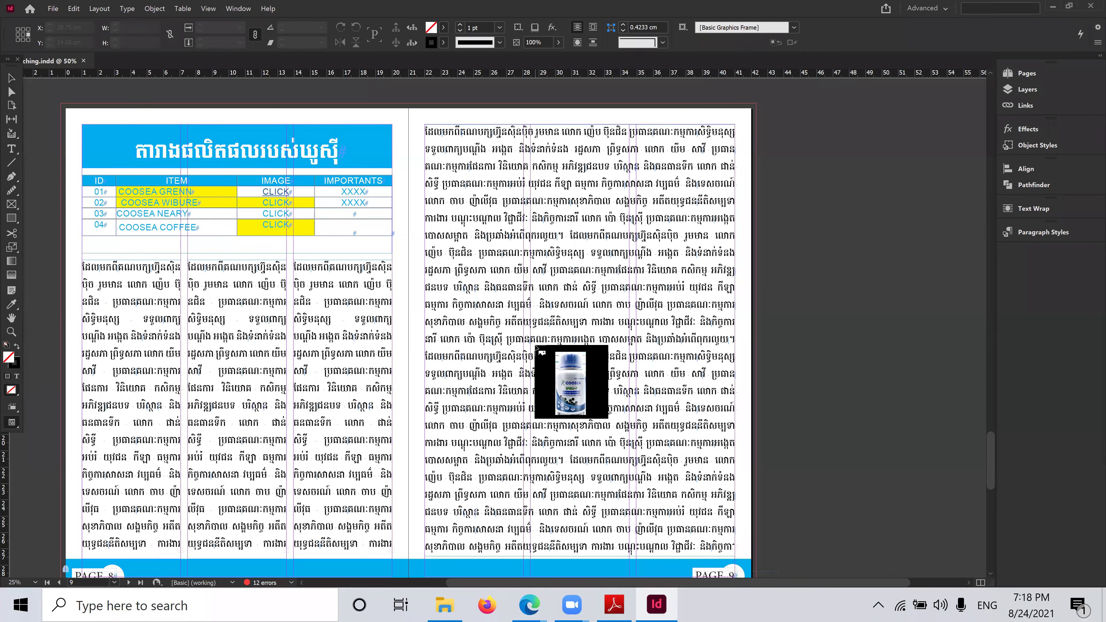
{"action": "left_click", "coordinate": [538, 347]}
{"action": "left_click_drag", "start_coordinate": [869, 433], "coordinate": [483, 298]}
{"action": "key", "text": "Delete"}
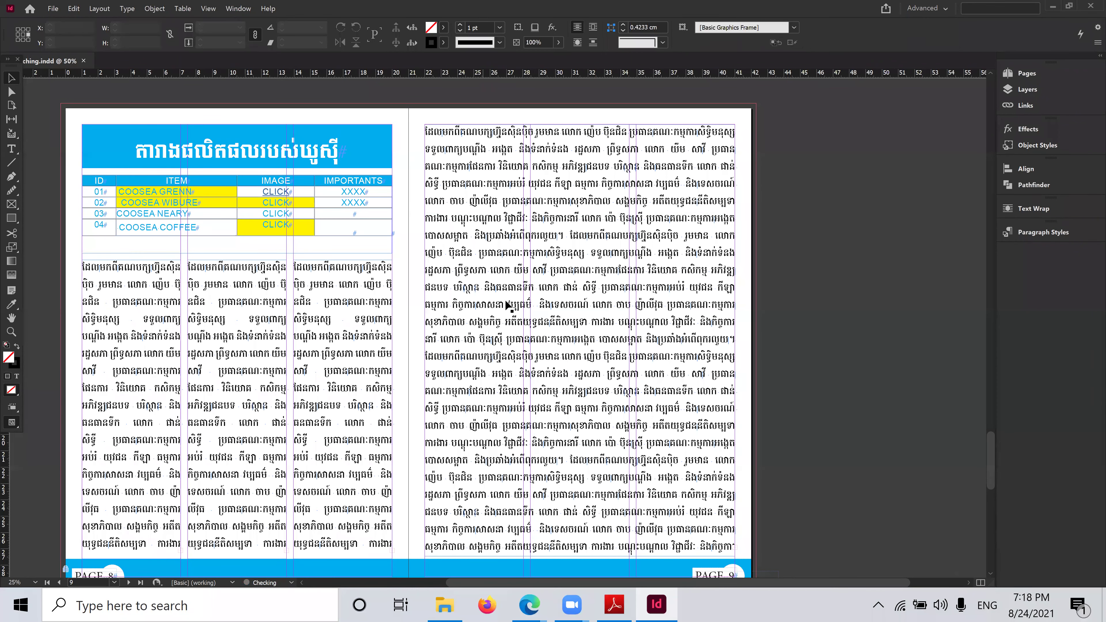
Draw a rectangular graphic frame about 9.7 cm wide and 13.45 cm high in the middle of page 9's text and place the coosea spiru-f_ image in it
{"action": "scroll", "coordinate": [514, 323], "scroll_direction": "down", "scroll_amount": 1}
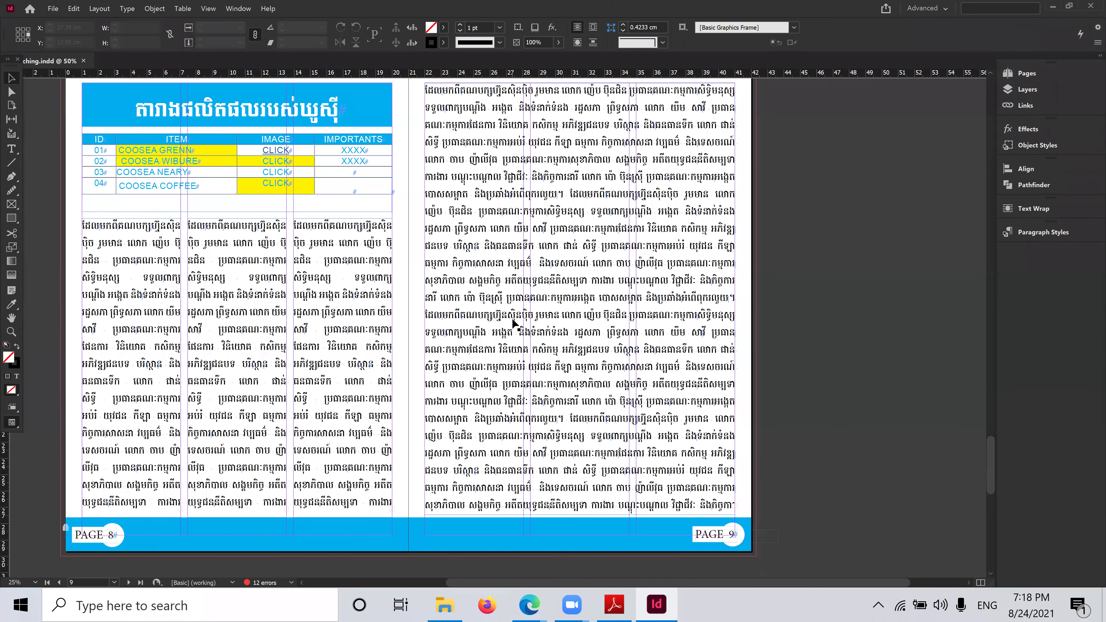
{"action": "left_click", "coordinate": [12, 204]}
{"action": "left_click_drag", "start_coordinate": [526, 191], "coordinate": [686, 410]}
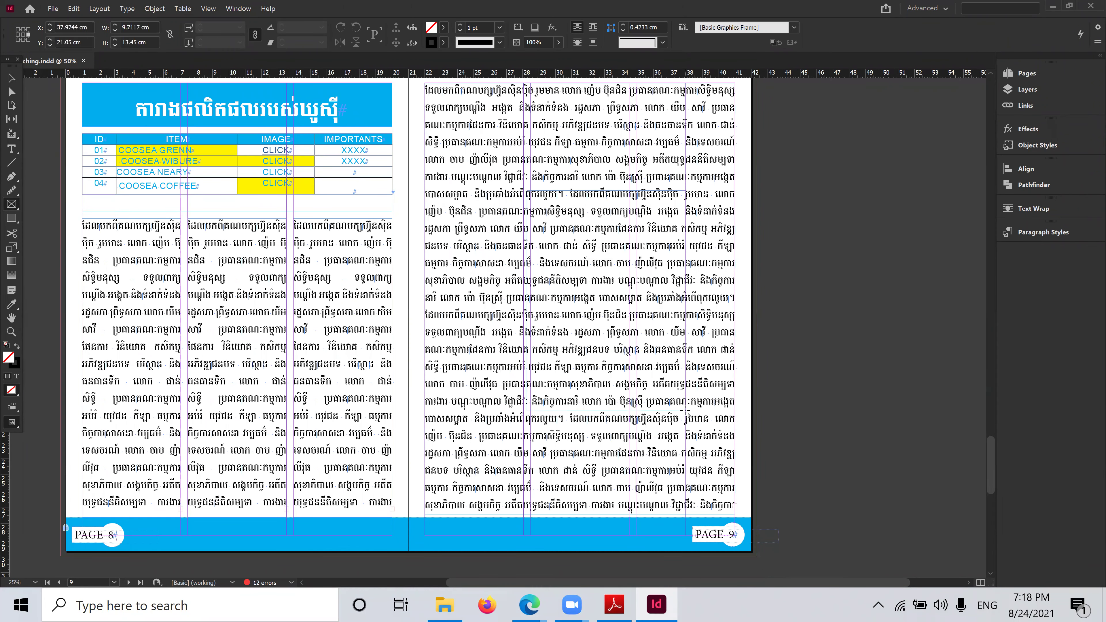
{"action": "left_click", "coordinate": [52, 8]}
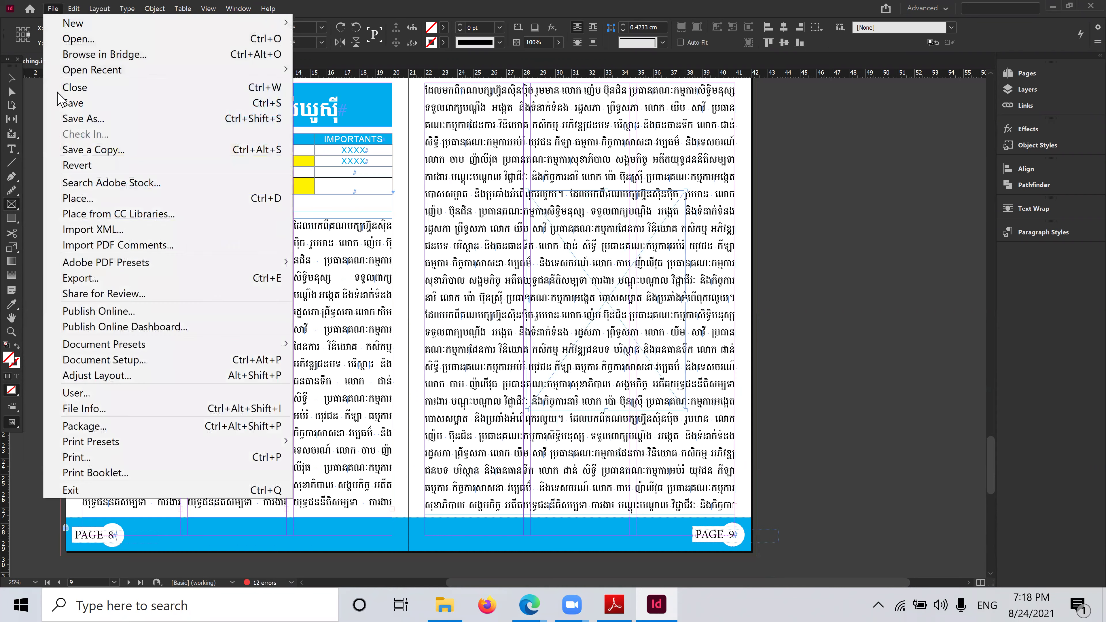
{"action": "left_click", "coordinate": [132, 202]}
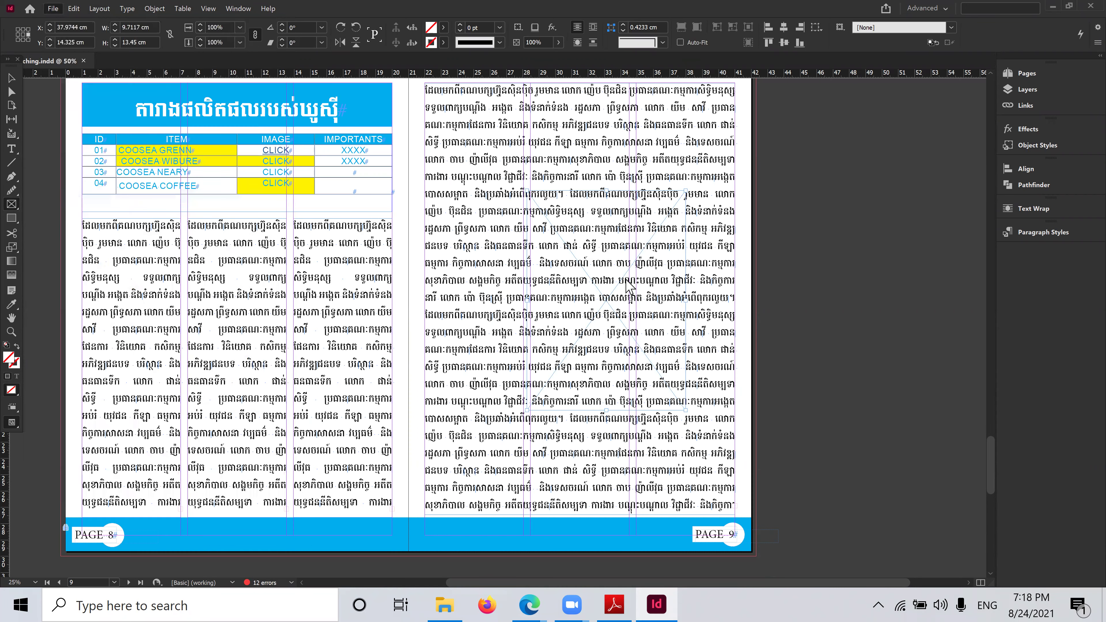
{"action": "left_click", "coordinate": [937, 148]}
{"action": "left_click", "coordinate": [980, 561]}
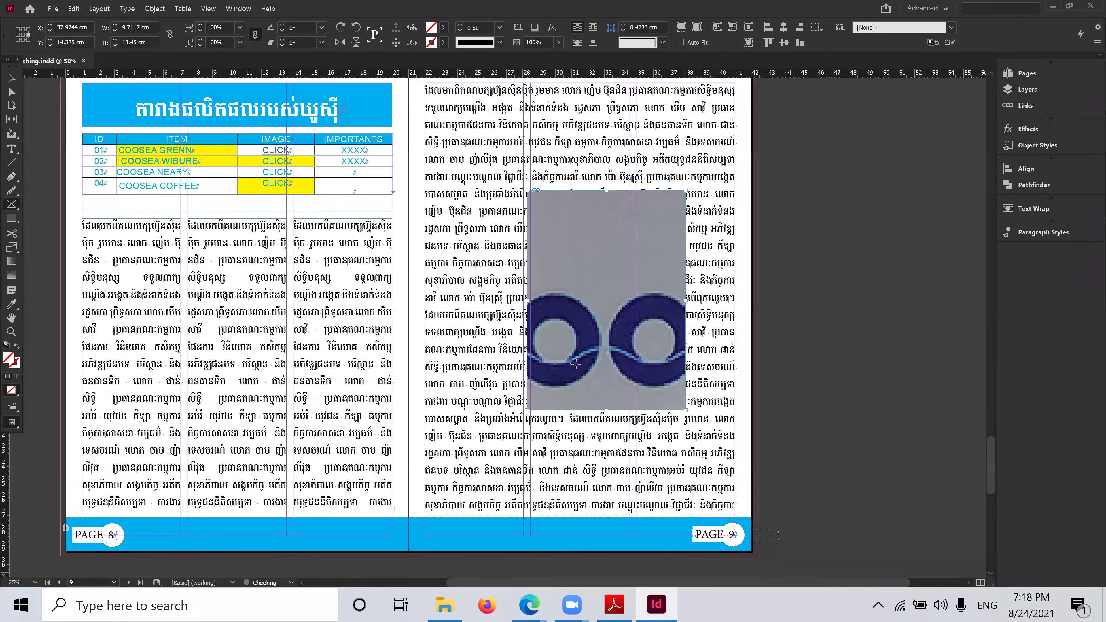
Fit the bottle image to fill its frame proportionally, and move the frame about 1.3 cm left toward the center of the text
{"action": "right_click", "coordinate": [597, 314]}
{"action": "mouse_move", "coordinate": [632, 370]}
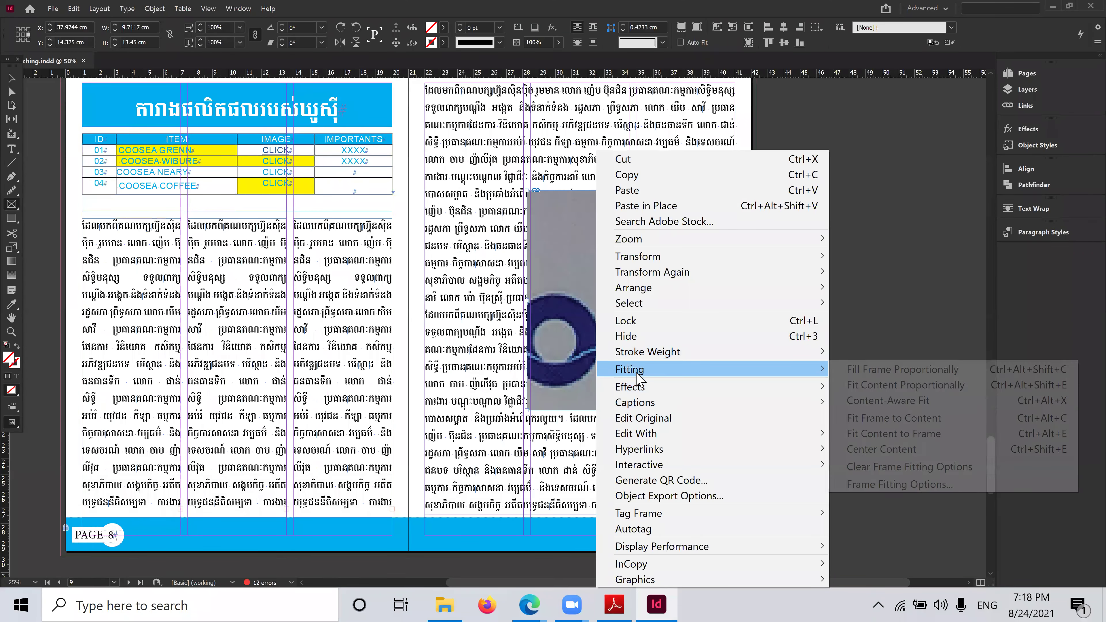
{"action": "left_click", "coordinate": [858, 371]}
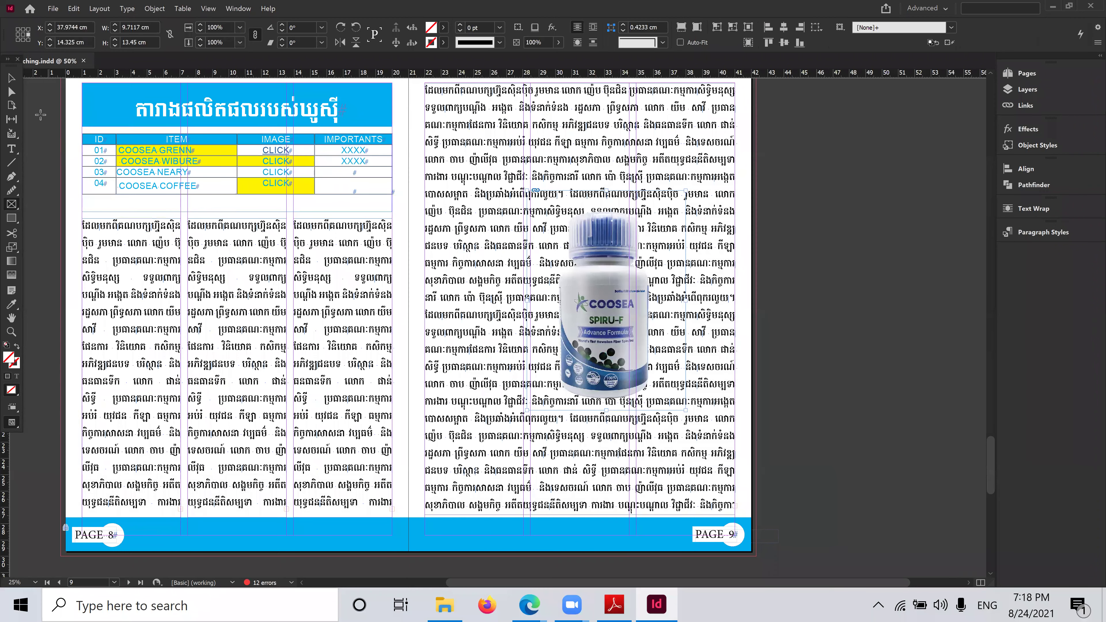
{"action": "left_click", "coordinate": [12, 79]}
{"action": "left_click_drag", "start_coordinate": [609, 345], "coordinate": [589, 347]}
{"action": "scroll", "coordinate": [678, 369], "scroll_direction": "up", "scroll_amount": 2}
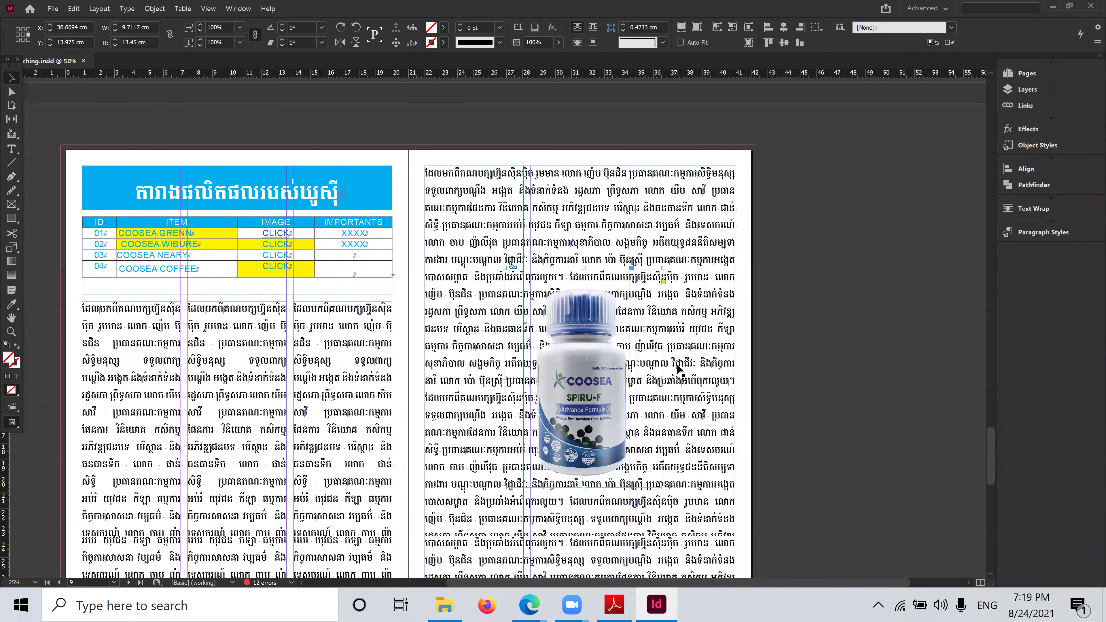
Wrap page 9's text around the bottle's object shape, with the contour type set to Alpha Channel
{"action": "scroll", "coordinate": [679, 369], "scroll_direction": "down", "scroll_amount": 3}
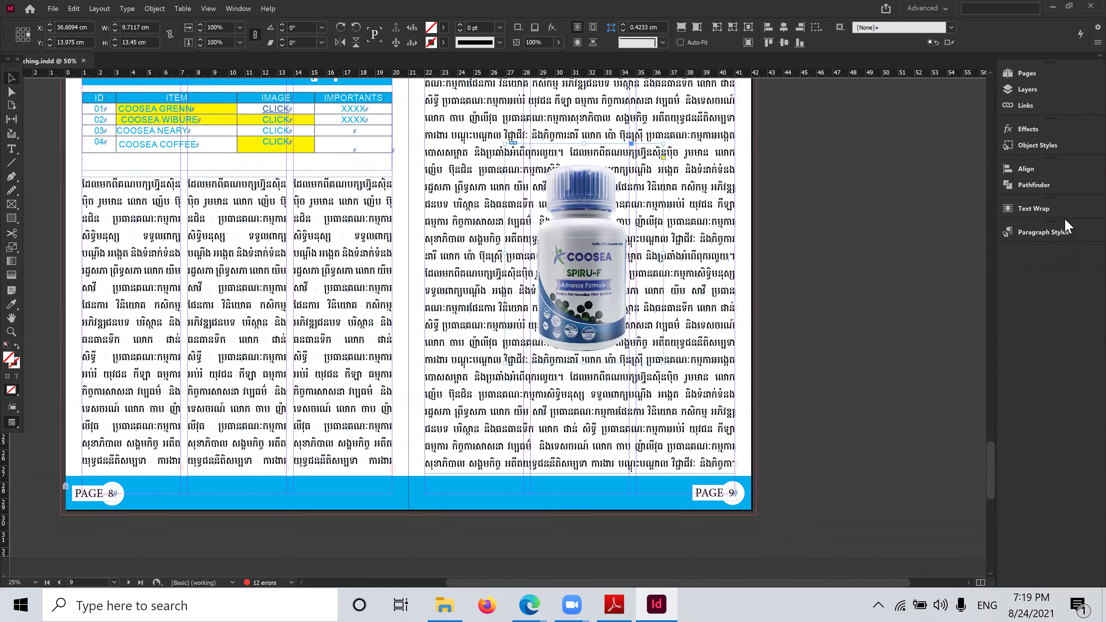
{"action": "left_click", "coordinate": [1066, 208]}
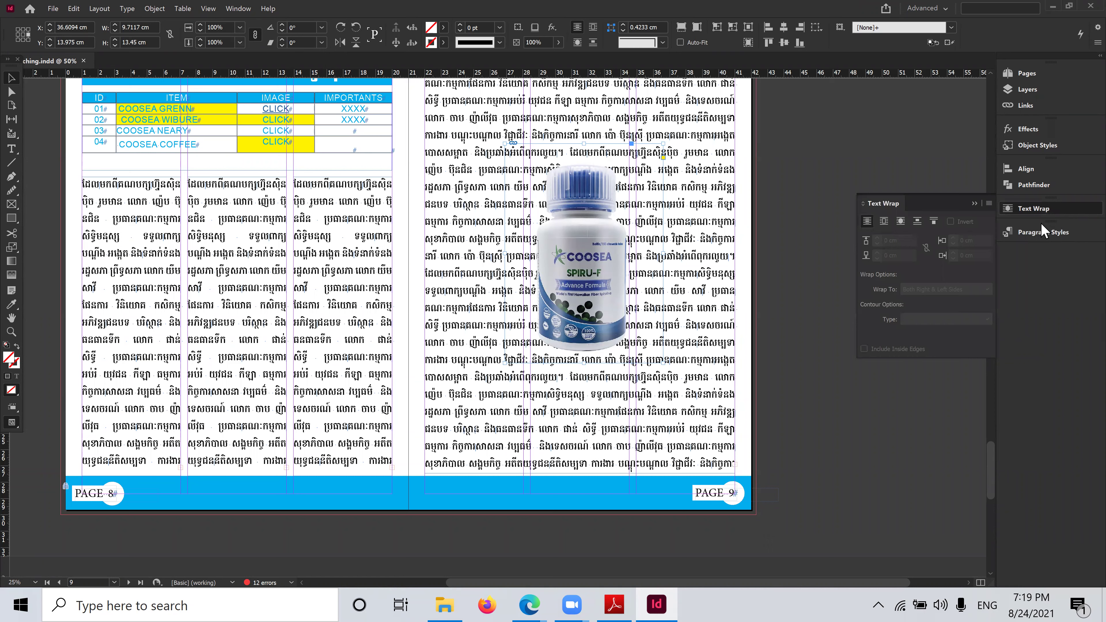
{"action": "left_click", "coordinate": [900, 223]}
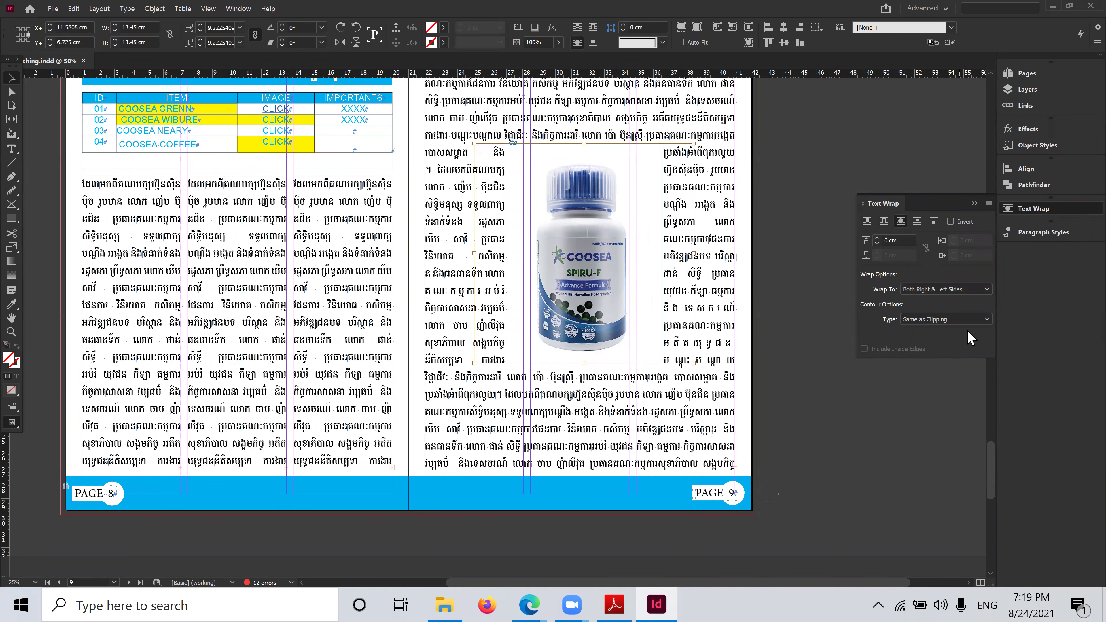
{"action": "left_click", "coordinate": [980, 322]}
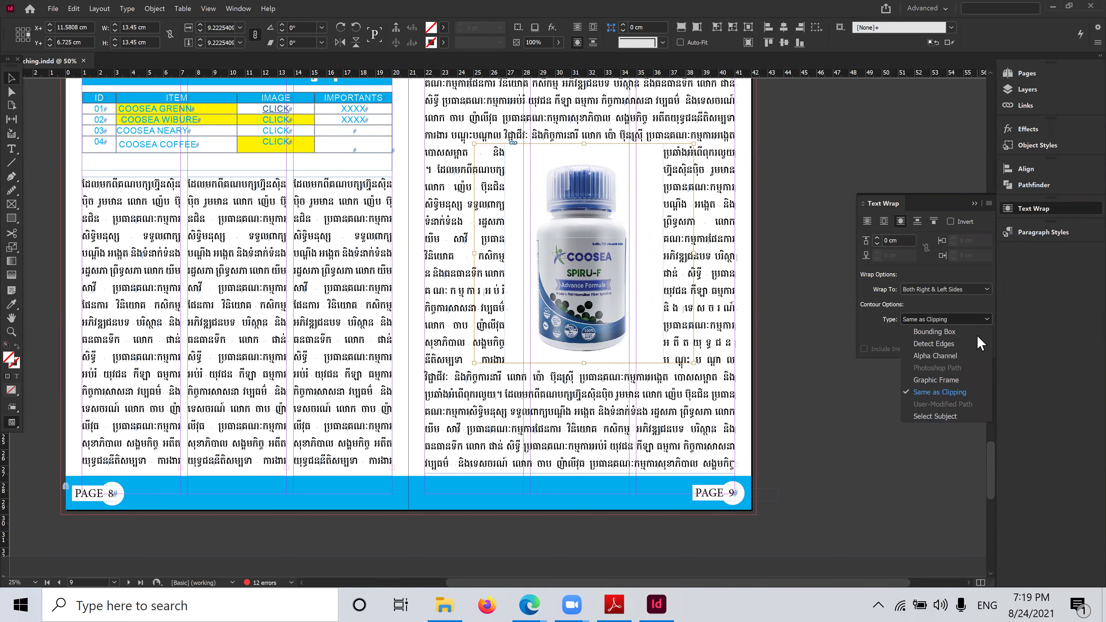
{"action": "left_click", "coordinate": [936, 355]}
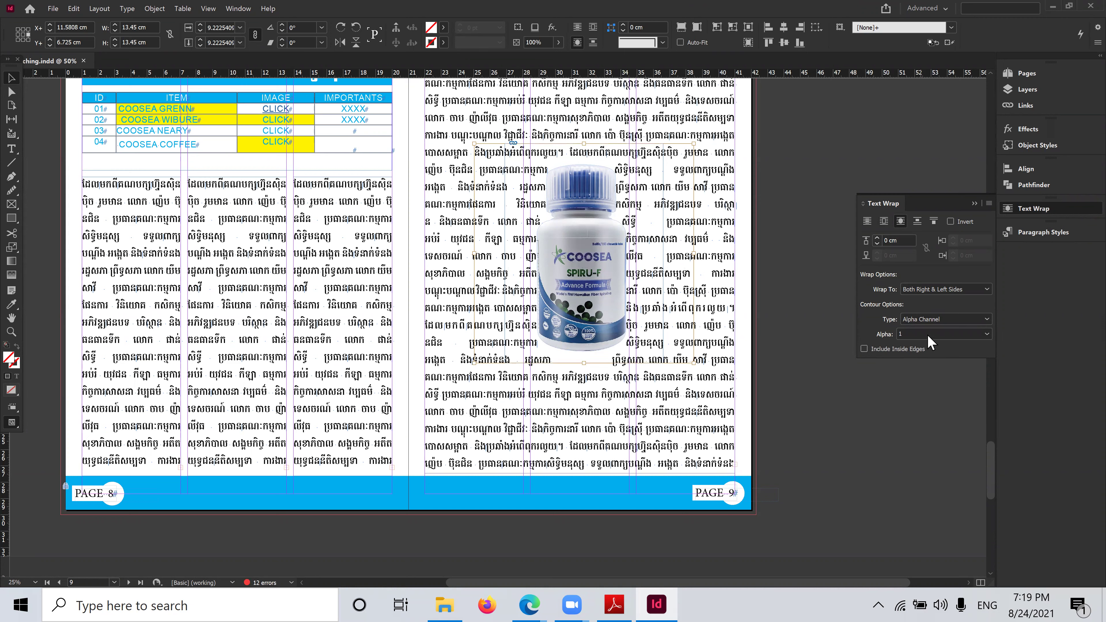
Set the bottle image's text wrap offset to 0.5 cm
{"action": "left_click", "coordinate": [910, 239]}
{"action": "key", "text": "Return"}
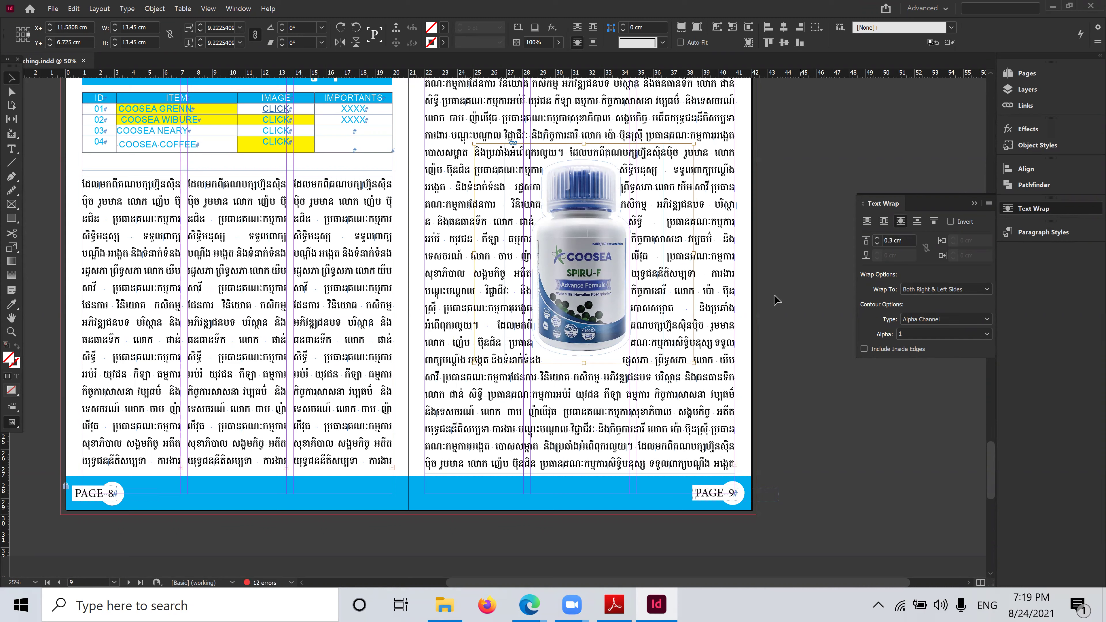
{"action": "key", "text": "Tab"}
{"action": "key", "text": "Return"}
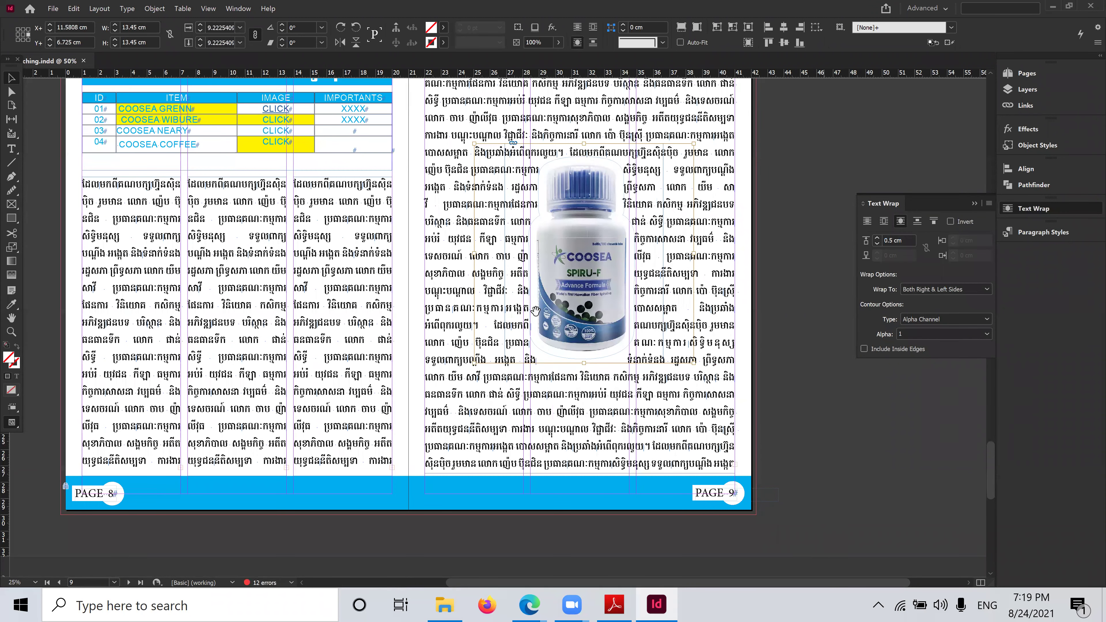
{"action": "left_click", "coordinate": [807, 434]}
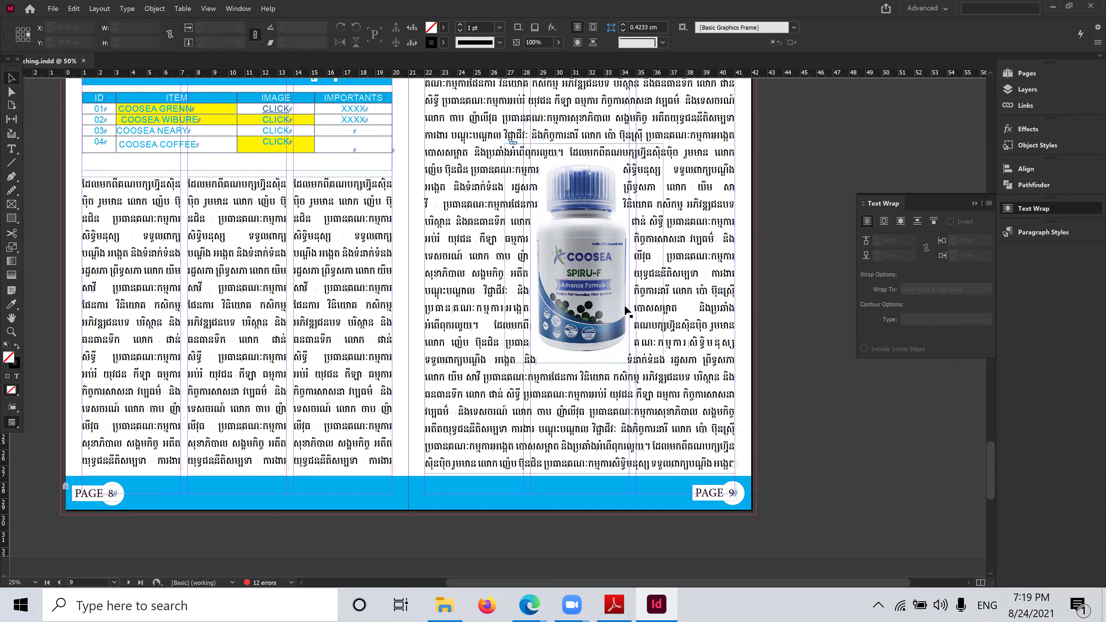
Open the object effects settings for the bottle image on page 9 and turn off Gradient Feather
{"action": "left_click", "coordinate": [585, 185]}
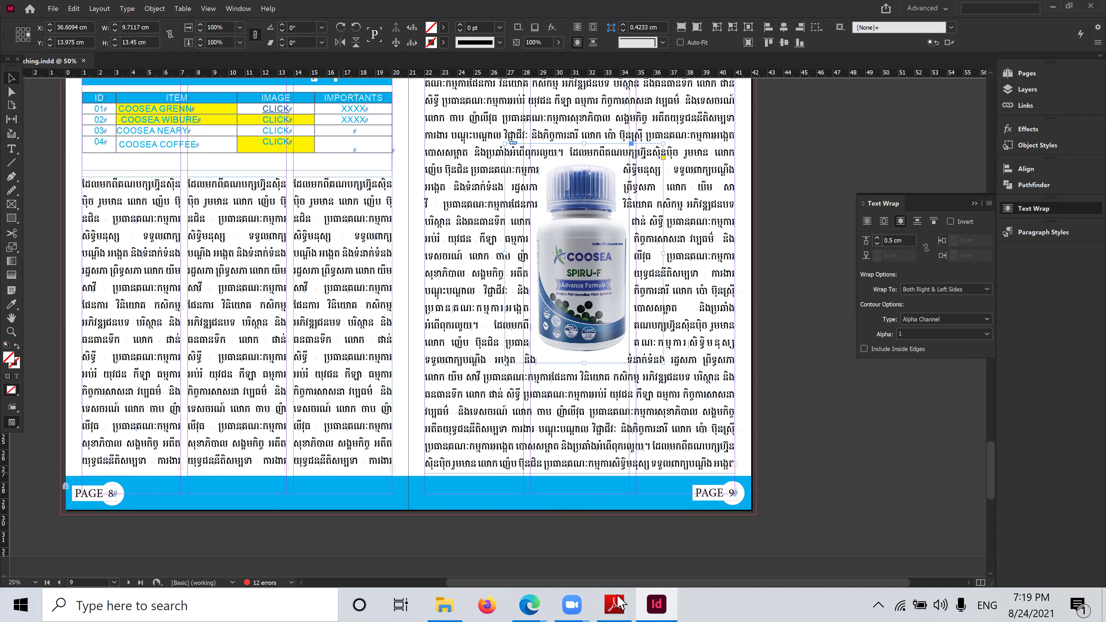
{"action": "left_click", "coordinate": [615, 604]}
{"action": "left_click", "coordinate": [614, 604]}
{"action": "double_click", "coordinate": [12, 275]}
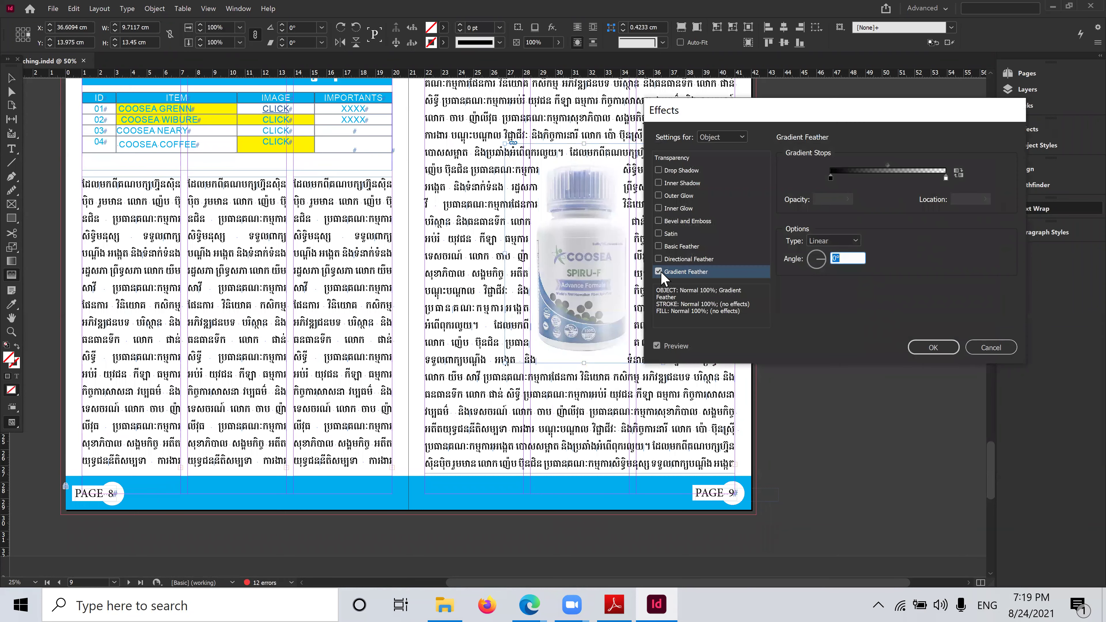
{"action": "left_click", "coordinate": [659, 272]}
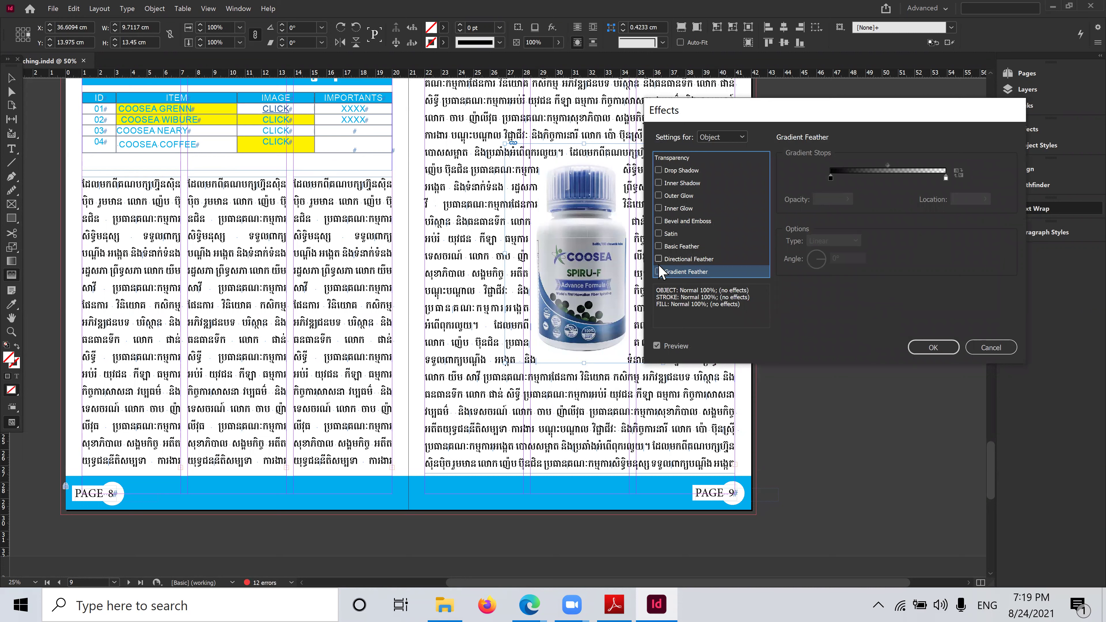
Try the Directional Feather and Basic Feather effects on the bottle image
{"action": "left_click", "coordinate": [687, 260]}
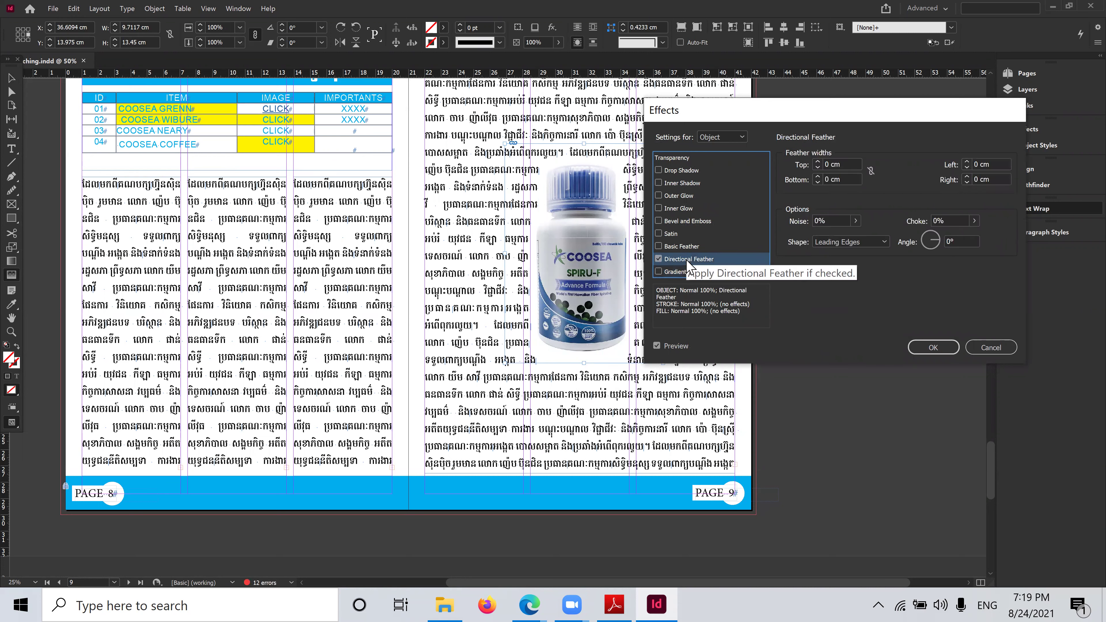
{"action": "left_click", "coordinate": [659, 260]}
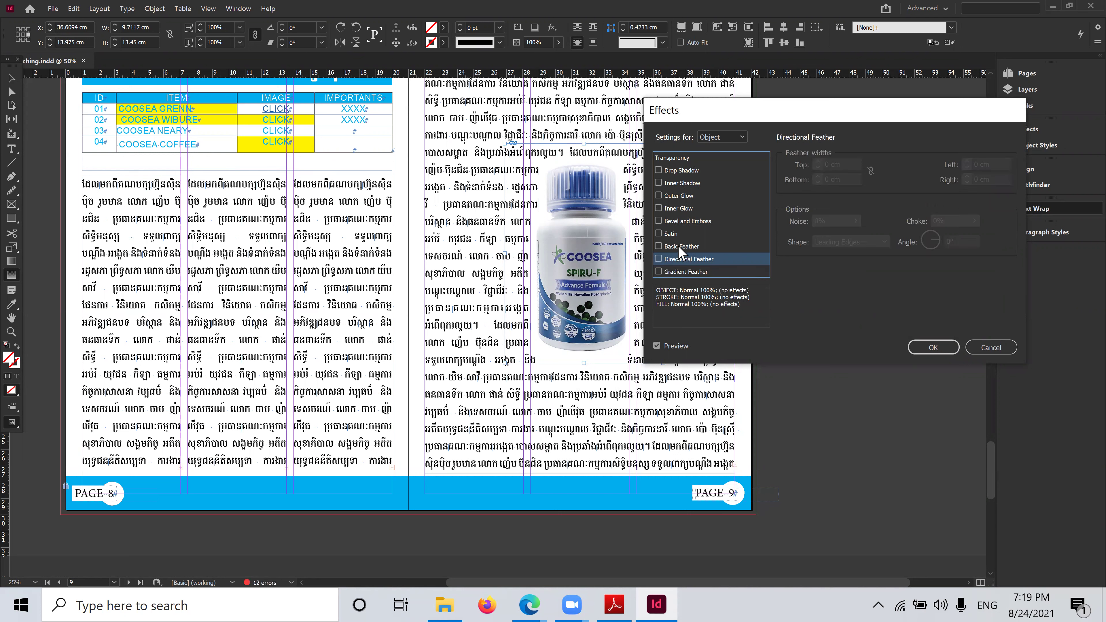
{"action": "left_click", "coordinate": [679, 247]}
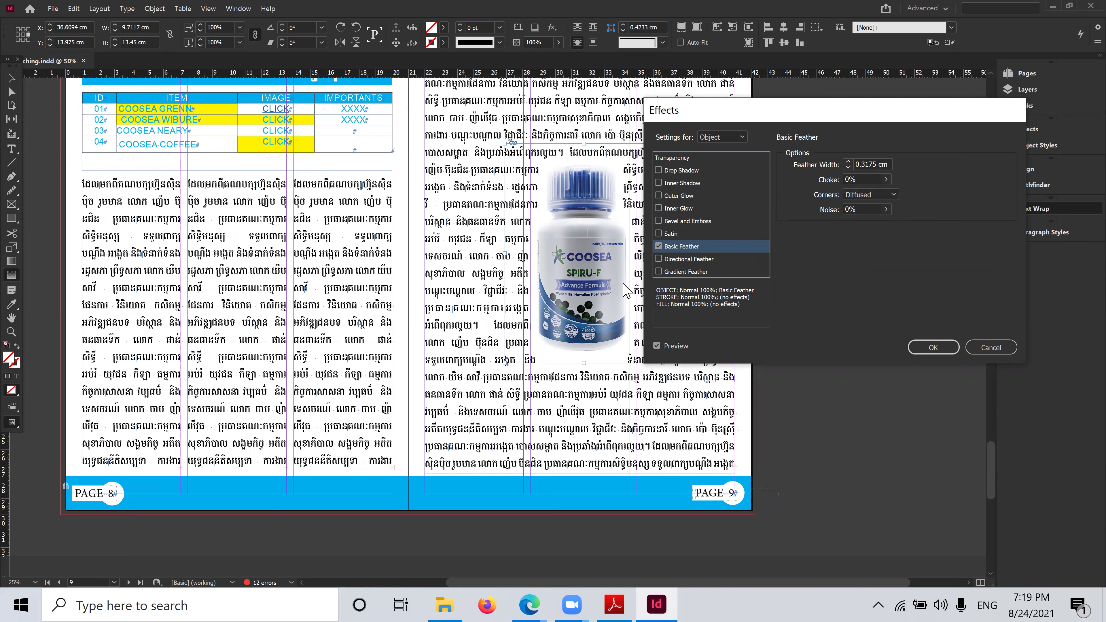
{"action": "left_click", "coordinate": [659, 247]}
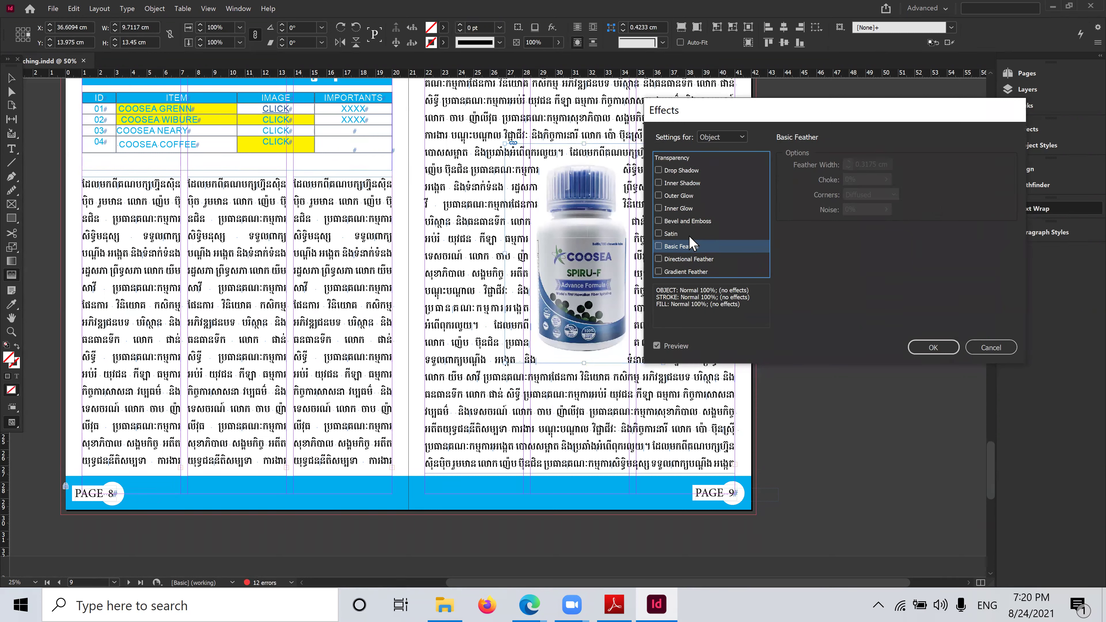
Apply a larger Outer Glow to the bottle image in yellow (C=0 M=0 Y=100 K=0), and deselect it
{"action": "left_click", "coordinate": [685, 197]}
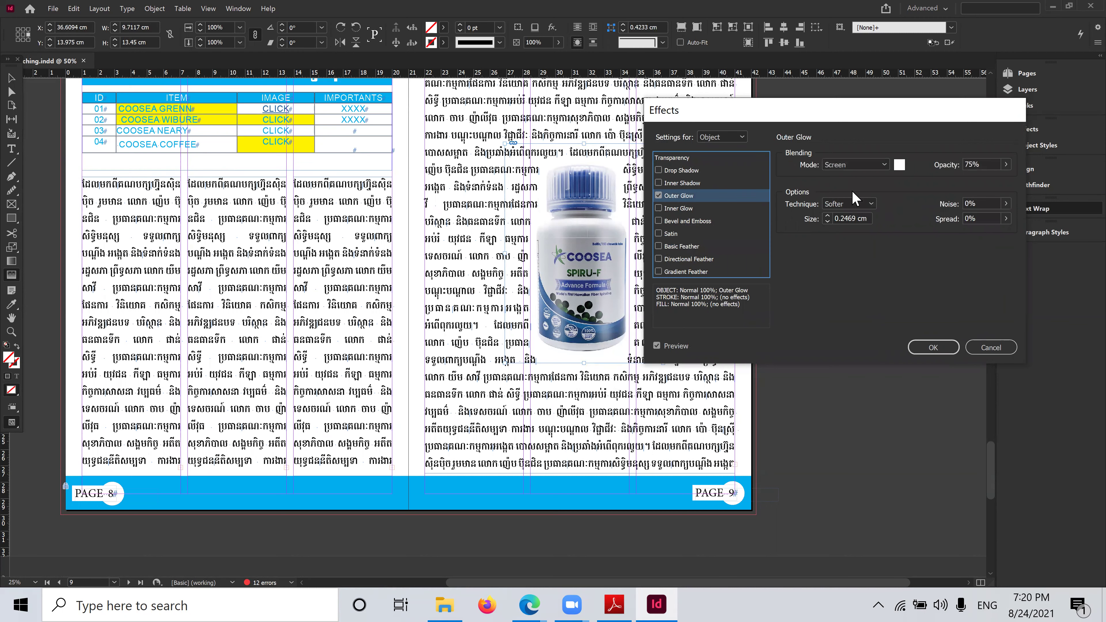
{"action": "left_click", "coordinate": [899, 167]}
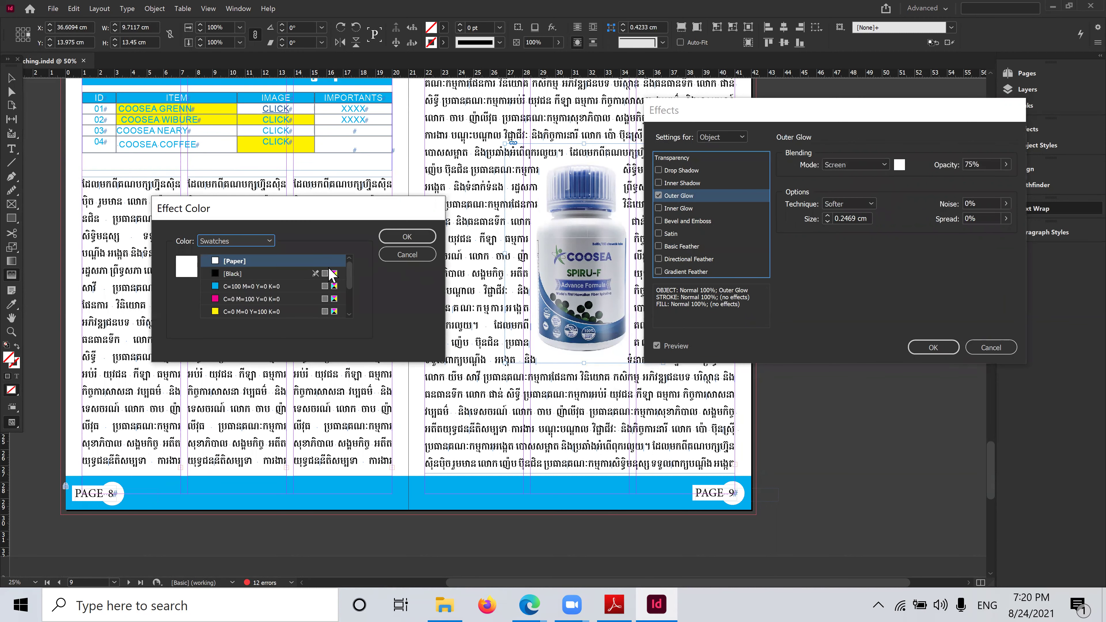
{"action": "left_click", "coordinate": [251, 312]}
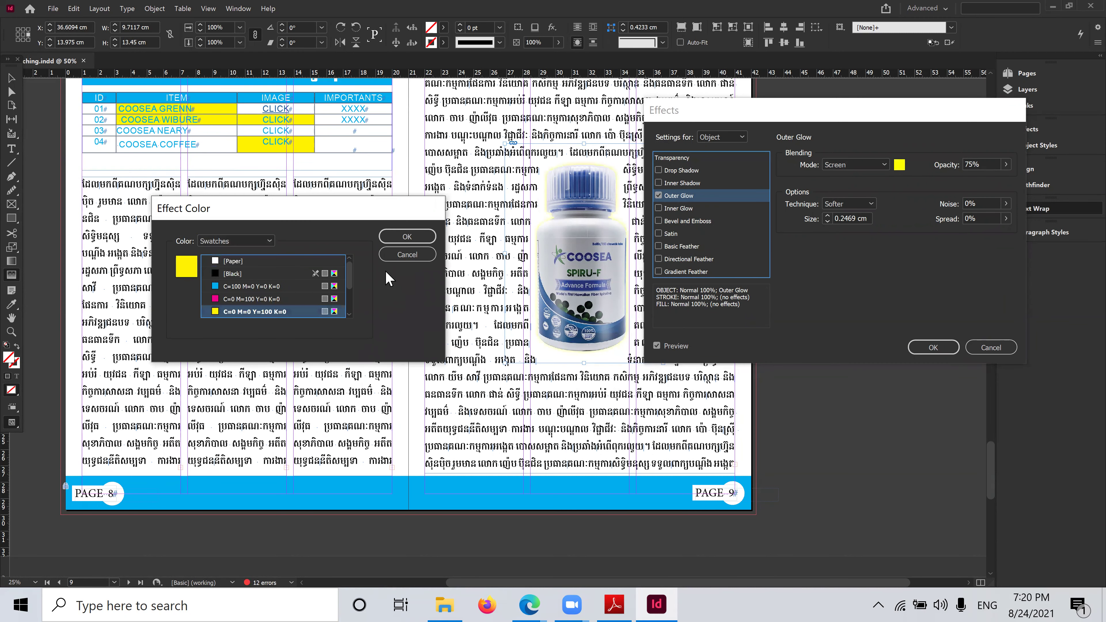
{"action": "left_click", "coordinate": [407, 236]}
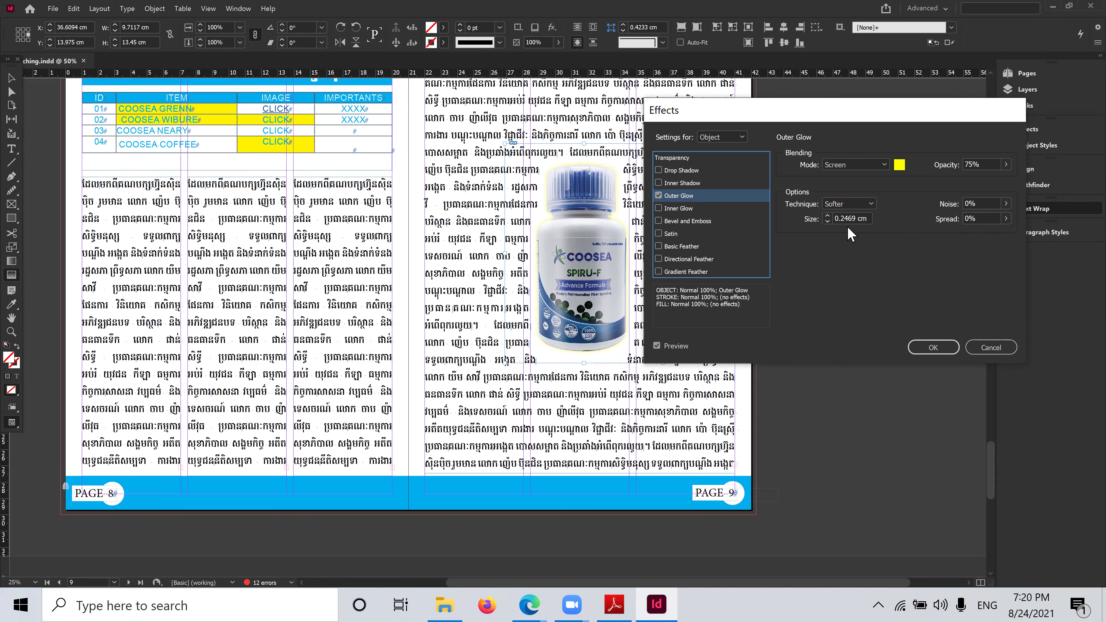
{"action": "left_click", "coordinate": [828, 217]}
{"action": "left_click", "coordinate": [934, 348]}
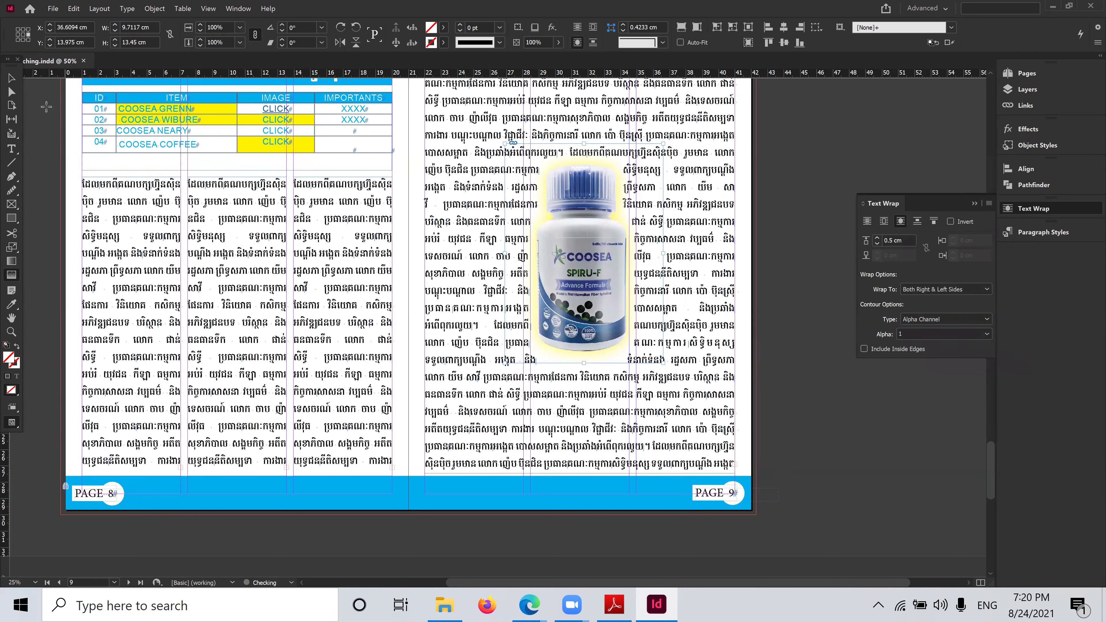
{"action": "left_click", "coordinate": [12, 78]}
{"action": "left_click", "coordinate": [879, 153]}
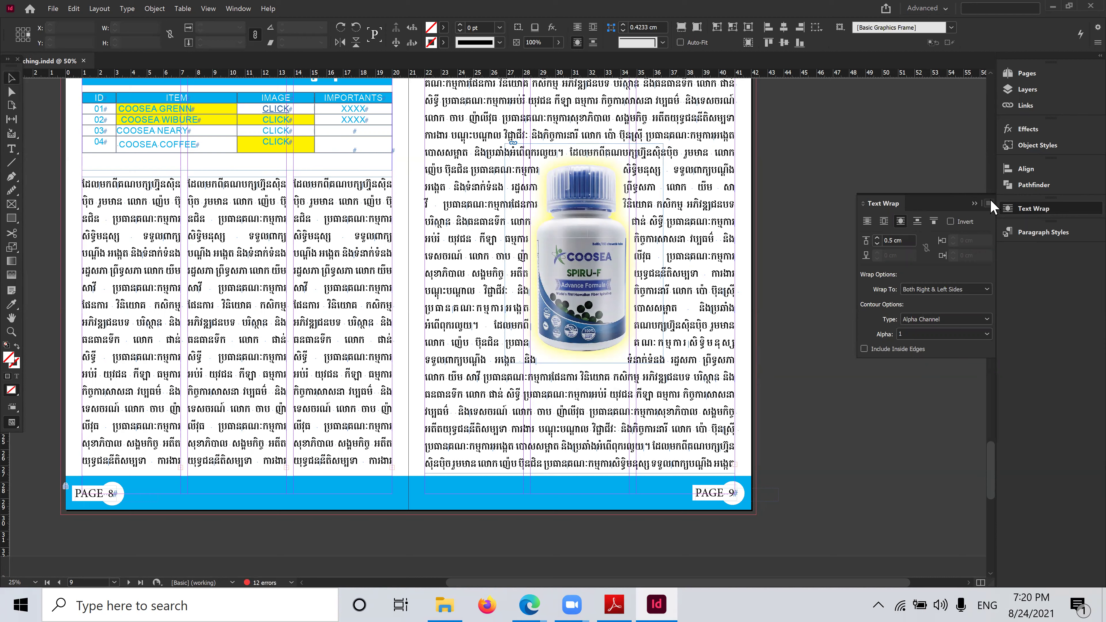
{"action": "left_click", "coordinate": [790, 223]}
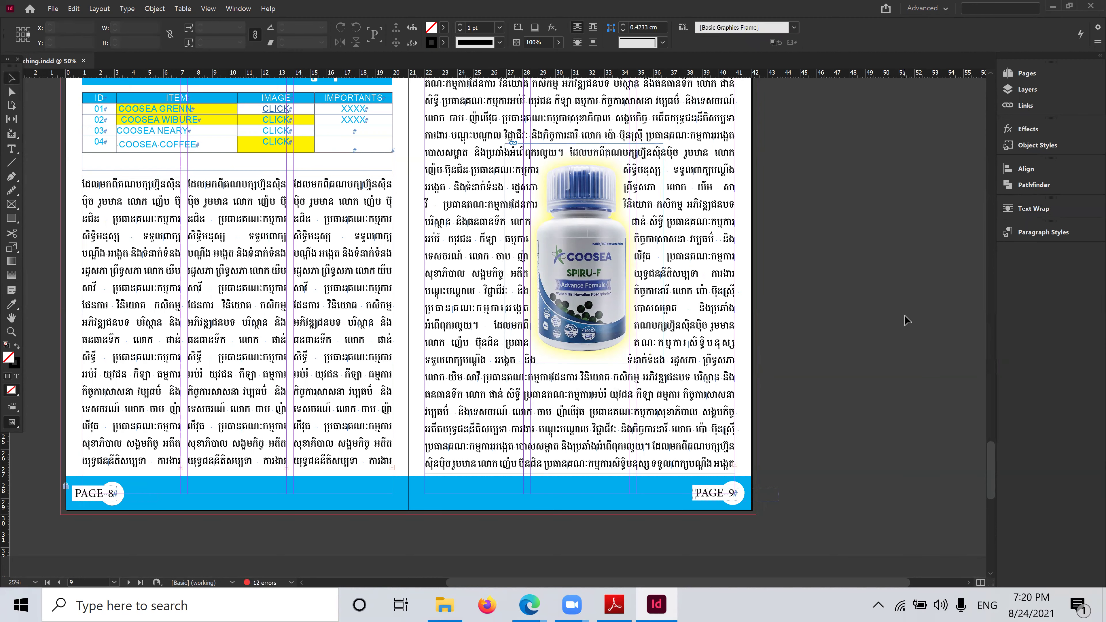
Give the paragraph at the start of page 9 a drop cap three lines high
{"action": "scroll", "coordinate": [816, 422], "scroll_direction": "up", "scroll_amount": 3}
{"action": "scroll", "coordinate": [781, 415], "scroll_direction": "down", "scroll_amount": 1}
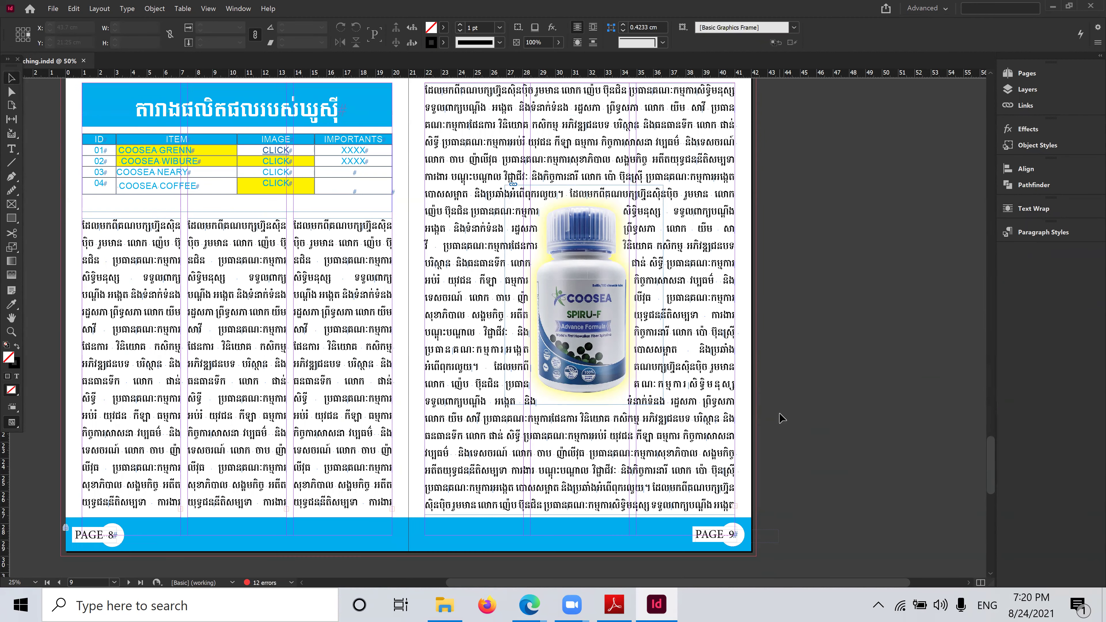
{"action": "scroll", "coordinate": [781, 415], "scroll_direction": "up", "scroll_amount": 3}
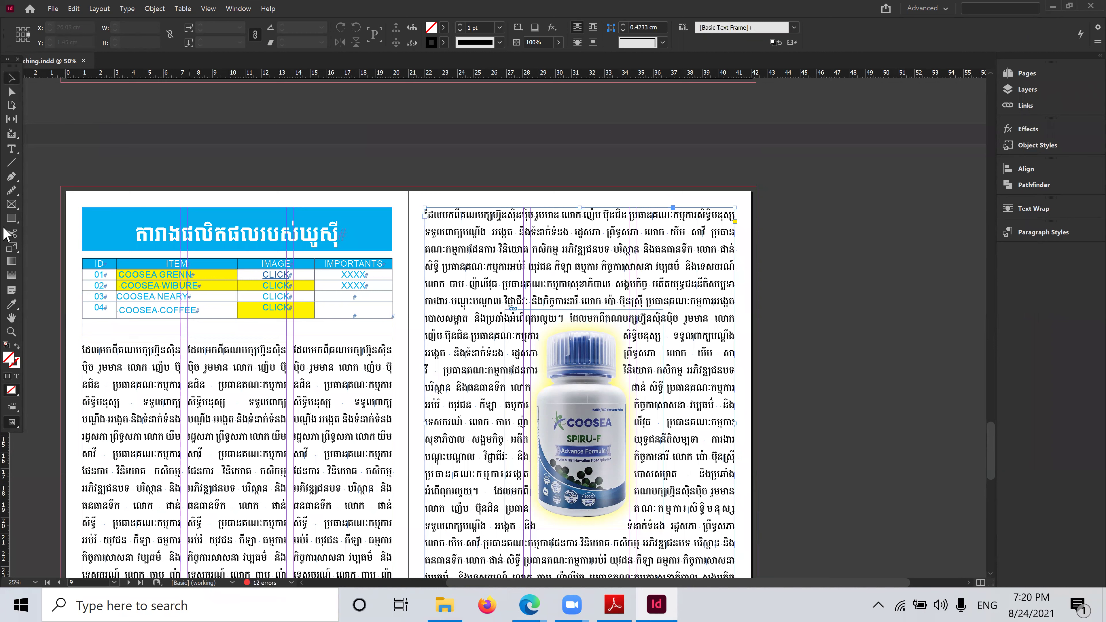
{"action": "left_click", "coordinate": [11, 148]}
{"action": "left_click", "coordinate": [445, 214]}
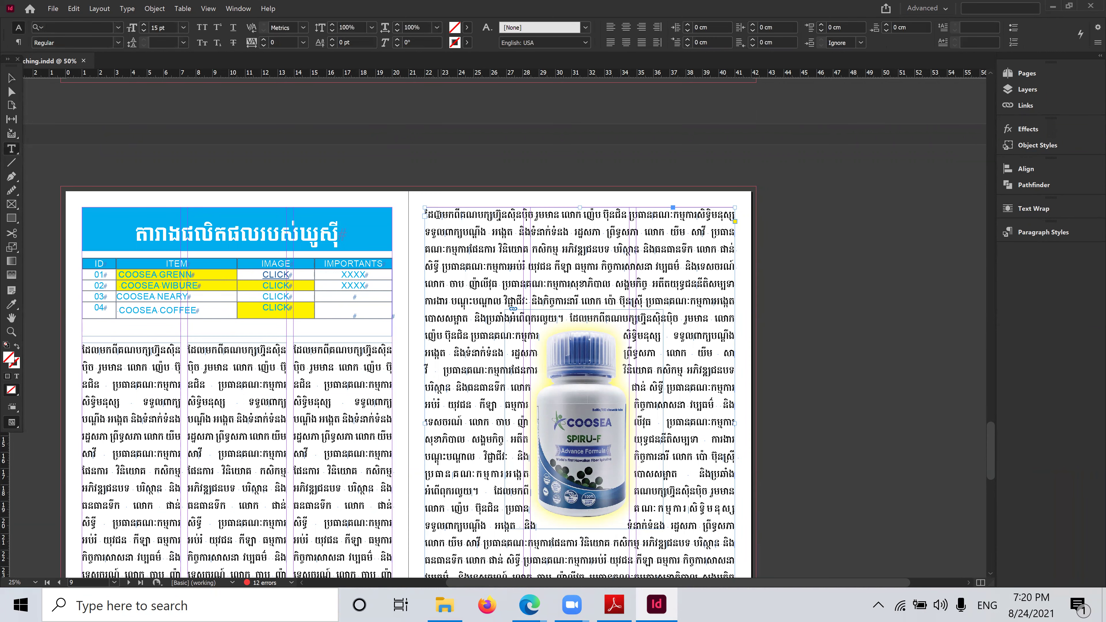
{"action": "left_click", "coordinate": [429, 214]}
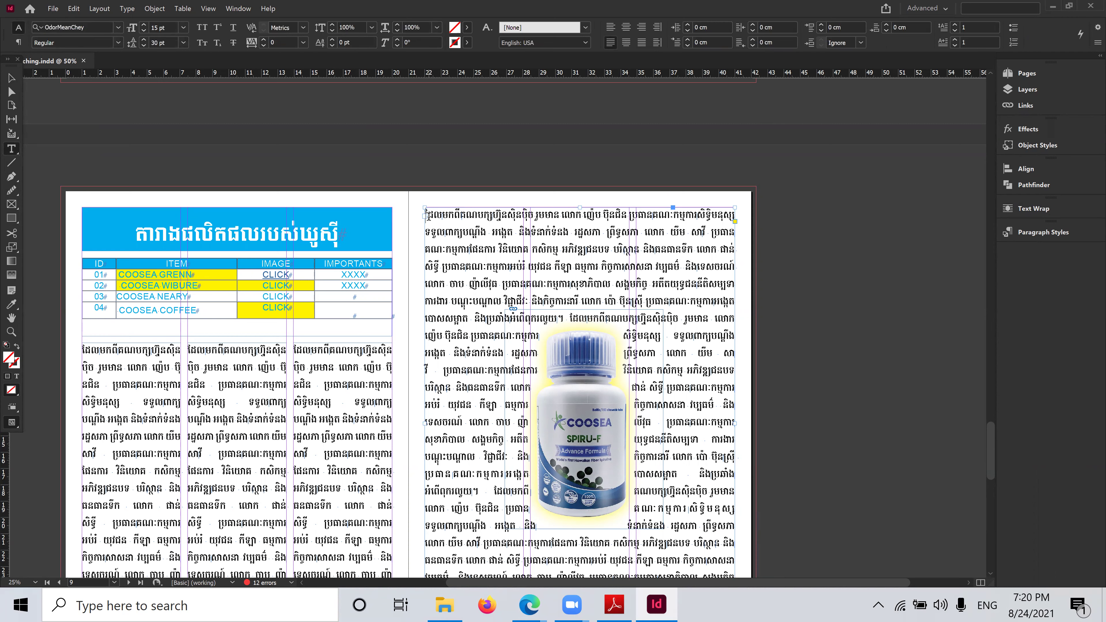
{"action": "left_click", "coordinate": [955, 25]}
{"action": "left_click", "coordinate": [954, 25]}
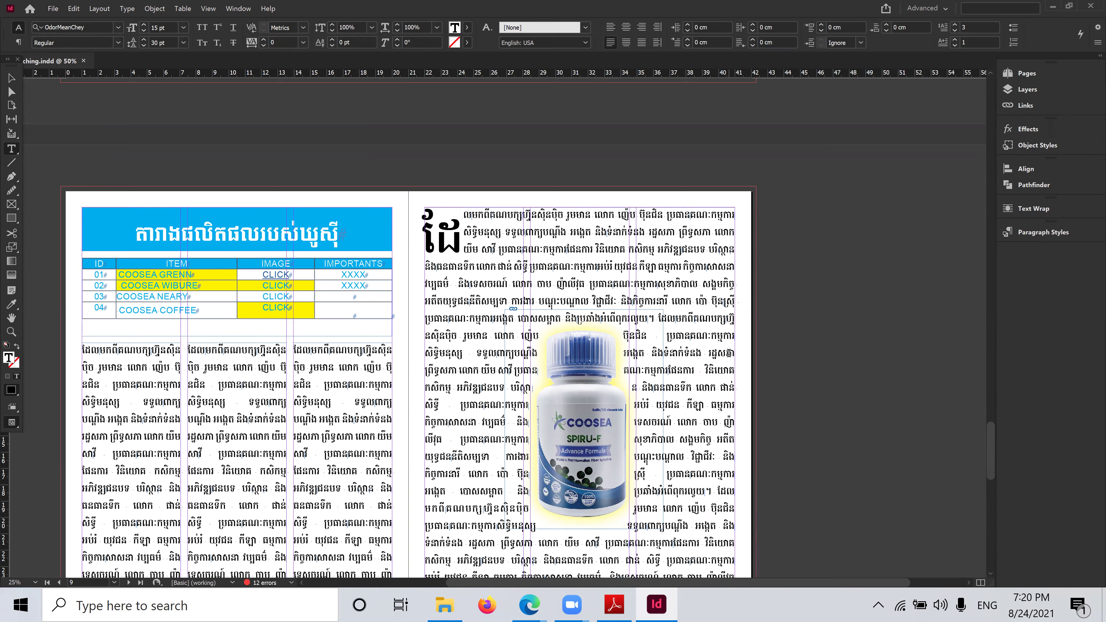
Insert 4 pages based on A-Master after page 9
{"action": "scroll", "coordinate": [399, 408], "scroll_direction": "down", "scroll_amount": 9}
{"action": "scroll", "coordinate": [398, 409], "scroll_direction": "up", "scroll_amount": 2}
{"action": "scroll", "coordinate": [398, 409], "scroll_direction": "down", "scroll_amount": 1}
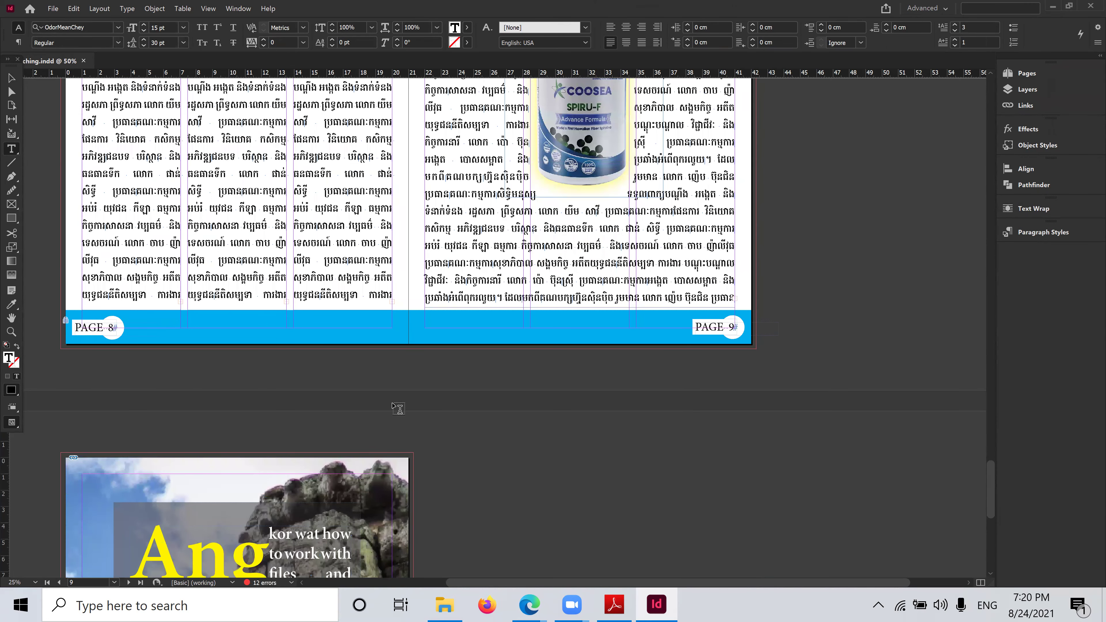
{"action": "scroll", "coordinate": [542, 330], "scroll_direction": "down", "scroll_amount": 1}
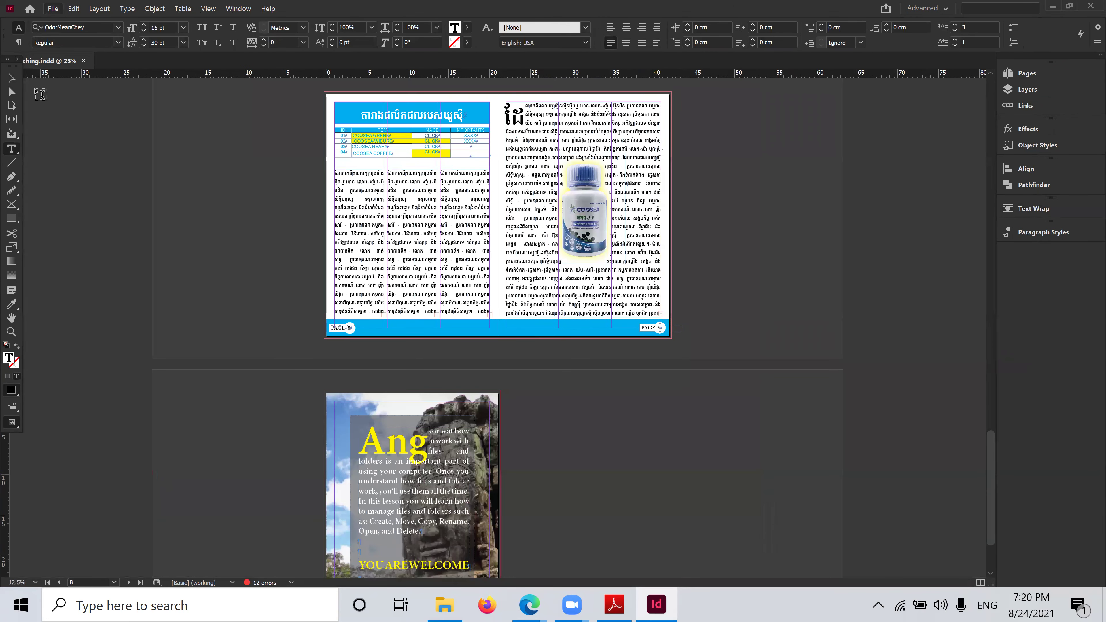
{"action": "left_click", "coordinate": [11, 78]}
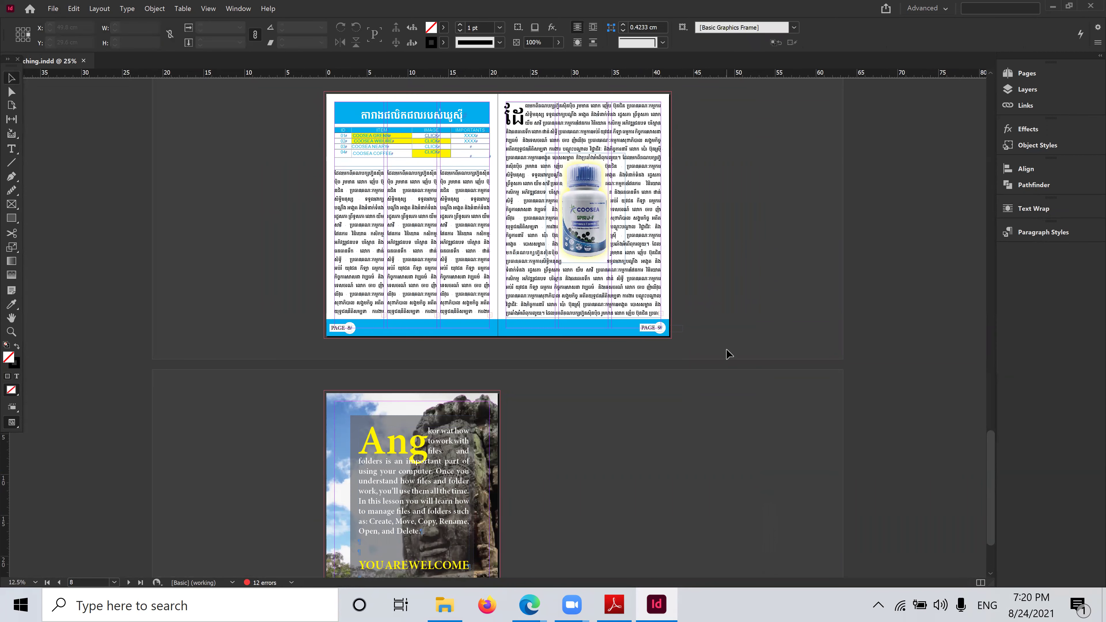
{"action": "scroll", "coordinate": [728, 354], "scroll_direction": "up", "scroll_amount": 2}
{"action": "left_click", "coordinate": [1028, 74]}
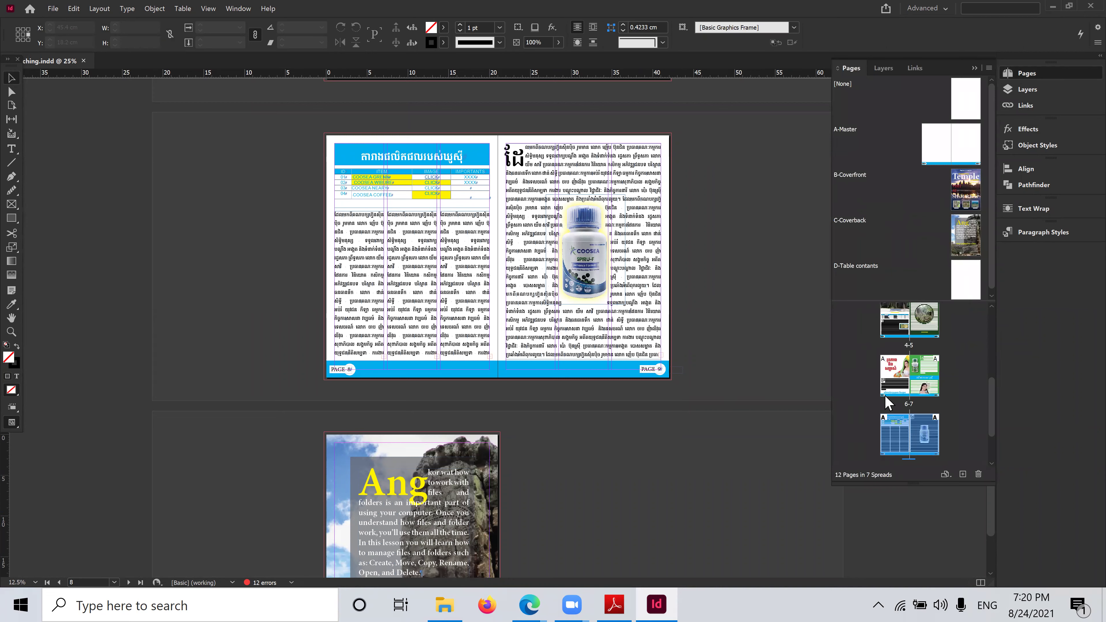
{"action": "scroll", "coordinate": [915, 383], "scroll_direction": "down", "scroll_amount": 2}
{"action": "right_click", "coordinate": [915, 373]}
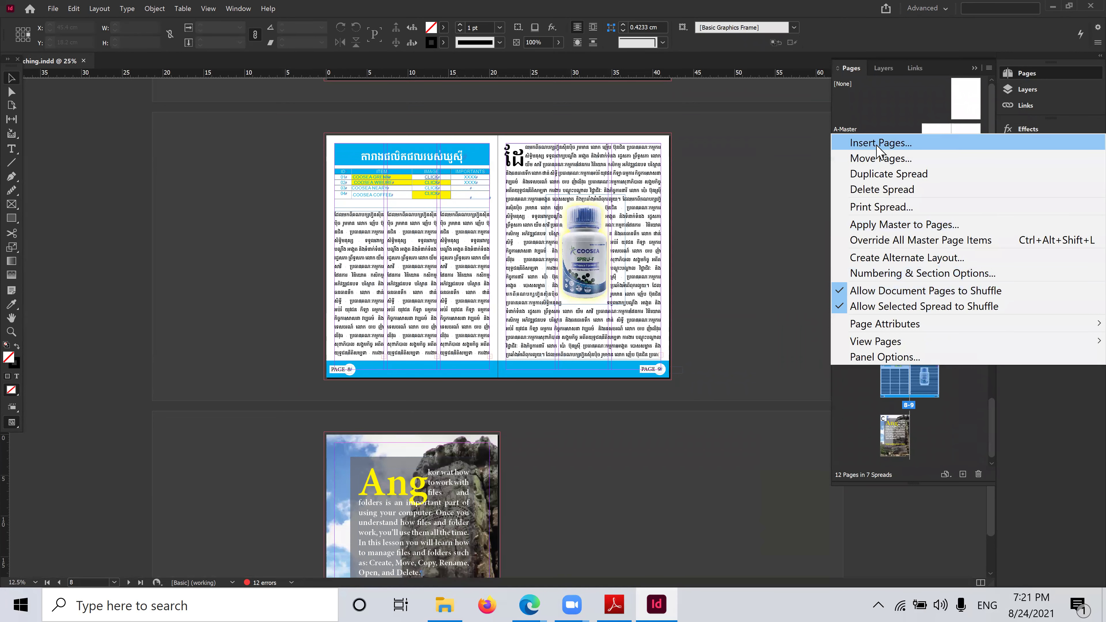
{"action": "left_click", "coordinate": [878, 144]}
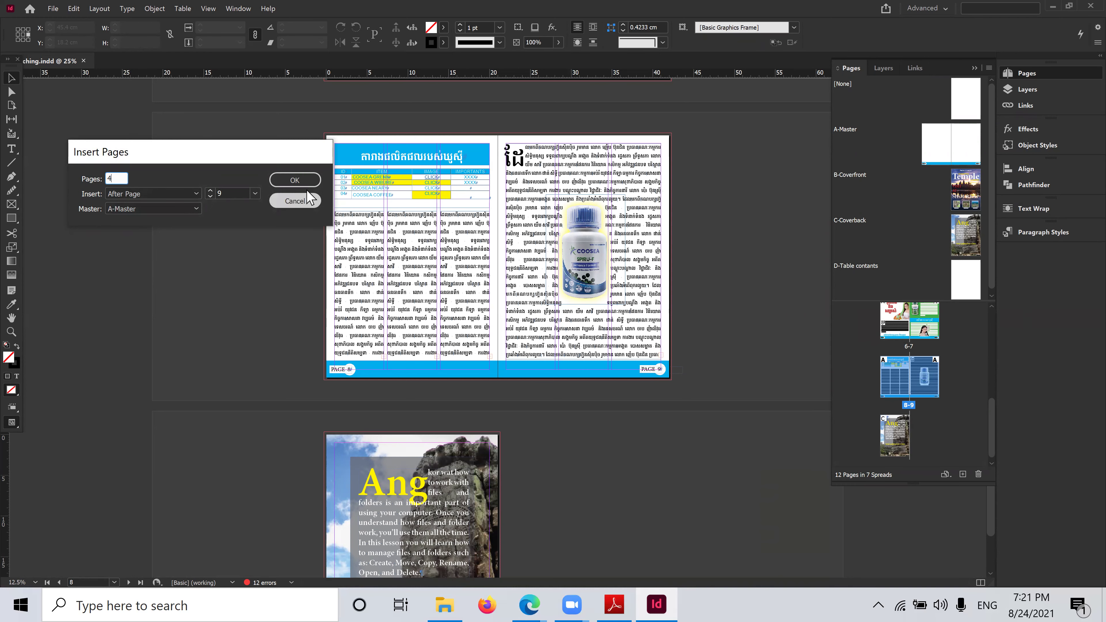
{"action": "left_click", "coordinate": [301, 180]}
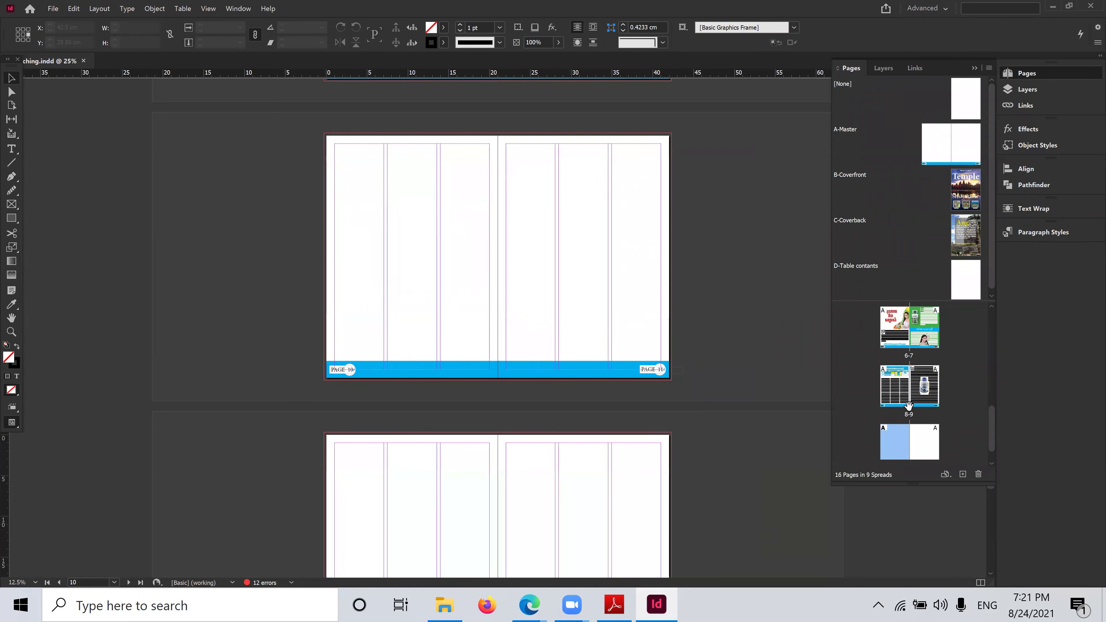
Look over the inserted pages and view the blank spread of pages 10 and 11 at a larger size
{"action": "scroll", "coordinate": [946, 412], "scroll_direction": "down", "scroll_amount": 3}
{"action": "scroll", "coordinate": [949, 414], "scroll_direction": "up", "scroll_amount": 3}
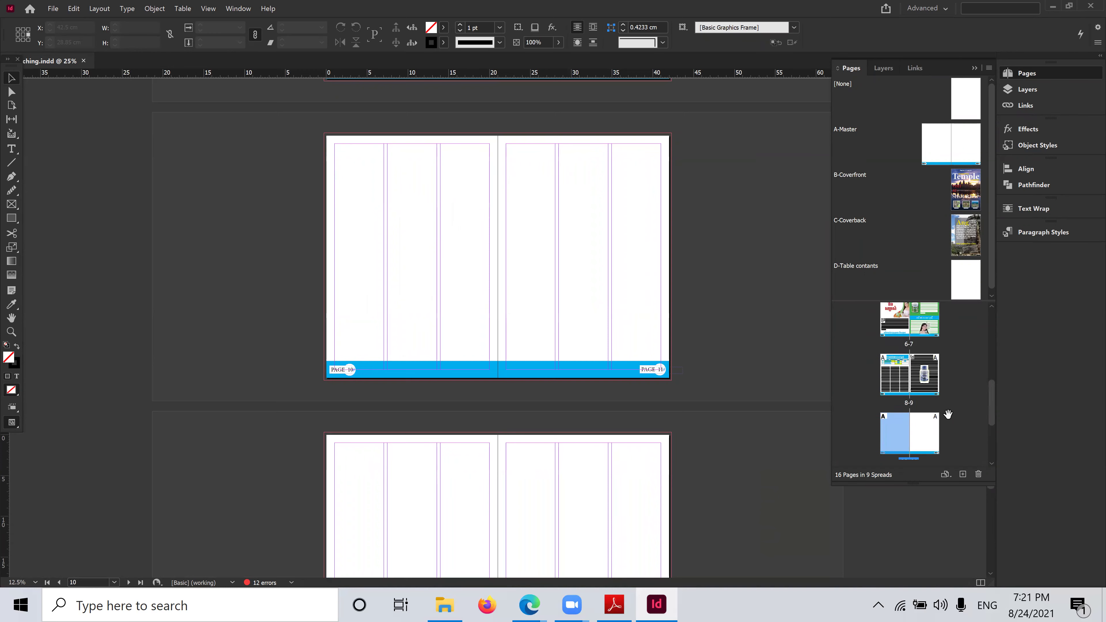
{"action": "scroll", "coordinate": [465, 386], "scroll_direction": "up", "scroll_amount": 5}
{"action": "scroll", "coordinate": [464, 385], "scroll_direction": "down", "scroll_amount": 6}
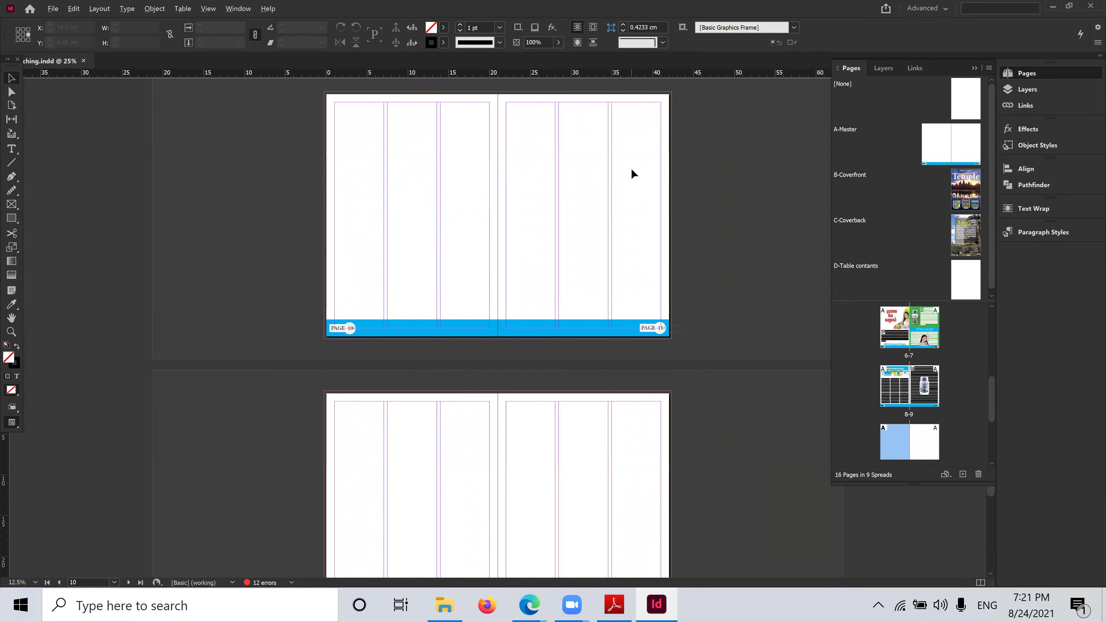
{"action": "key", "text": "ctrl+="}
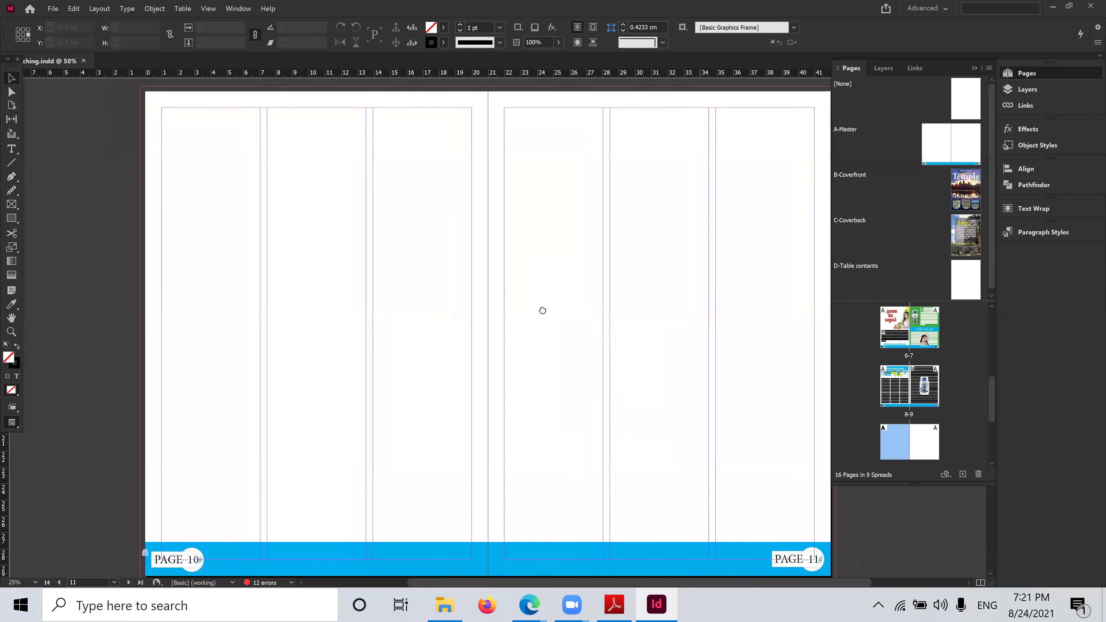
Switch to Adobe Reader and examine the COOSEA NEARY page layout in Untitled-1.pdf as a reference
{"action": "left_click", "coordinate": [644, 604]}
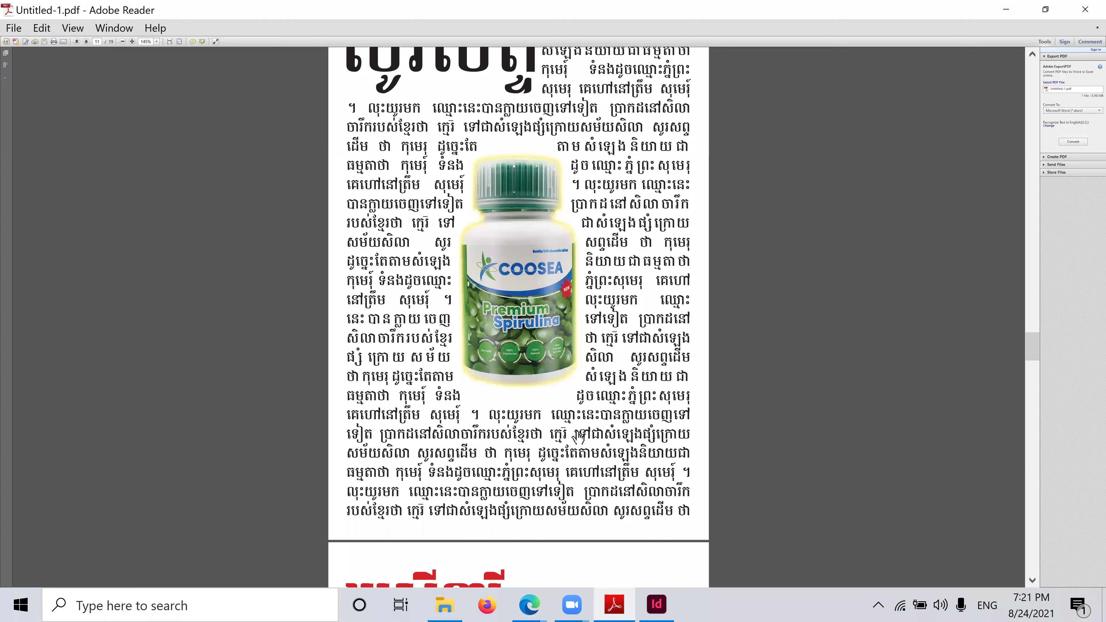
{"action": "scroll", "coordinate": [561, 400], "scroll_direction": "down", "scroll_amount": 15}
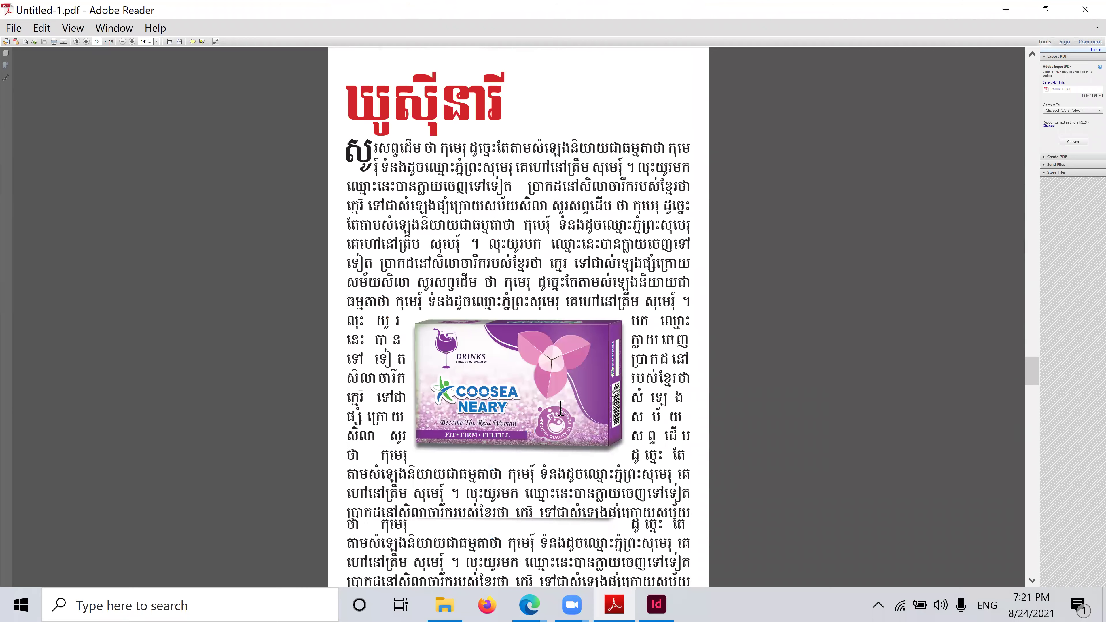
{"action": "scroll", "coordinate": [561, 409], "scroll_direction": "up", "scroll_amount": 5}
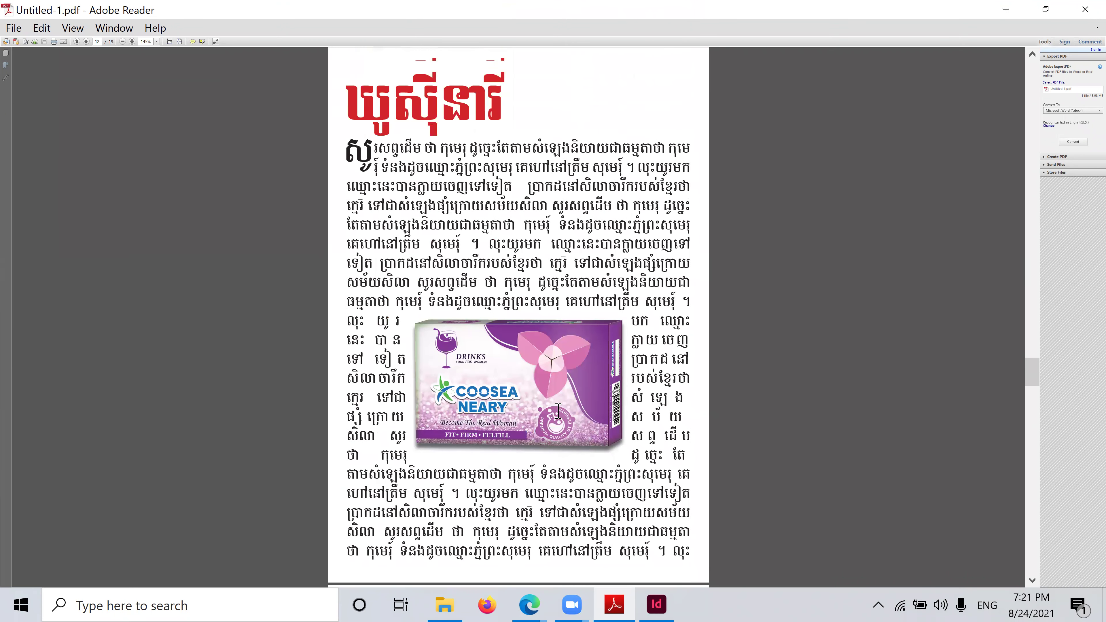
Examine the COOSEA NEARY, FIBER DRINK PINEAPPLE and Calendar pages in the reference PDF, returning to the COOSEA NEARY page
{"action": "scroll", "coordinate": [560, 434], "scroll_direction": "up", "scroll_amount": 1}
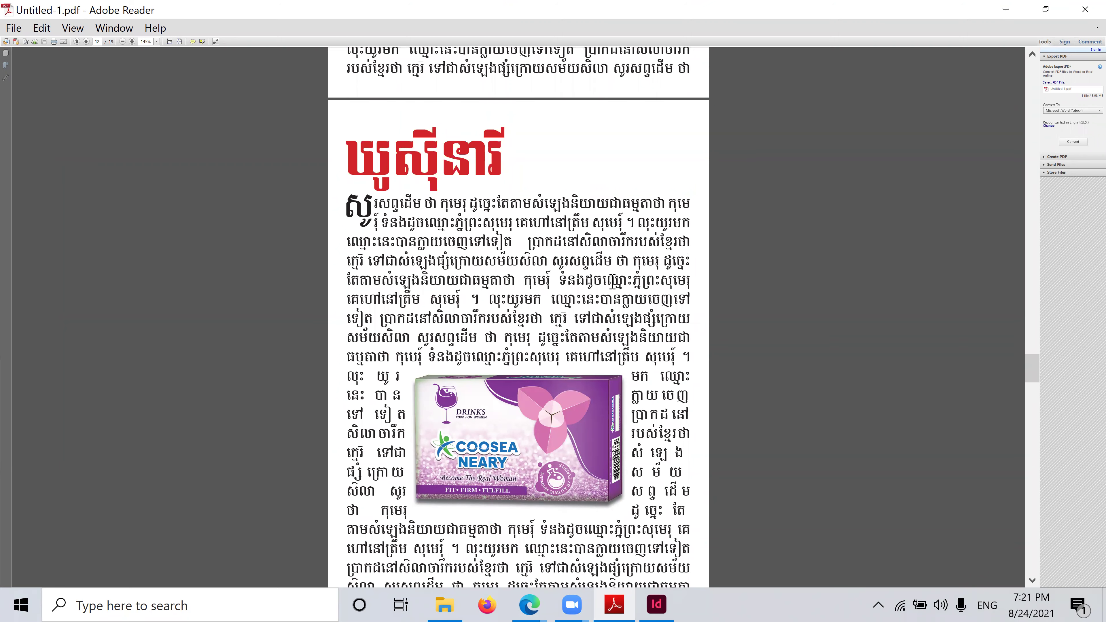
{"action": "scroll", "coordinate": [616, 339], "scroll_direction": "down", "scroll_amount": 15}
{"action": "scroll", "coordinate": [616, 339], "scroll_direction": "down", "scroll_amount": 4}
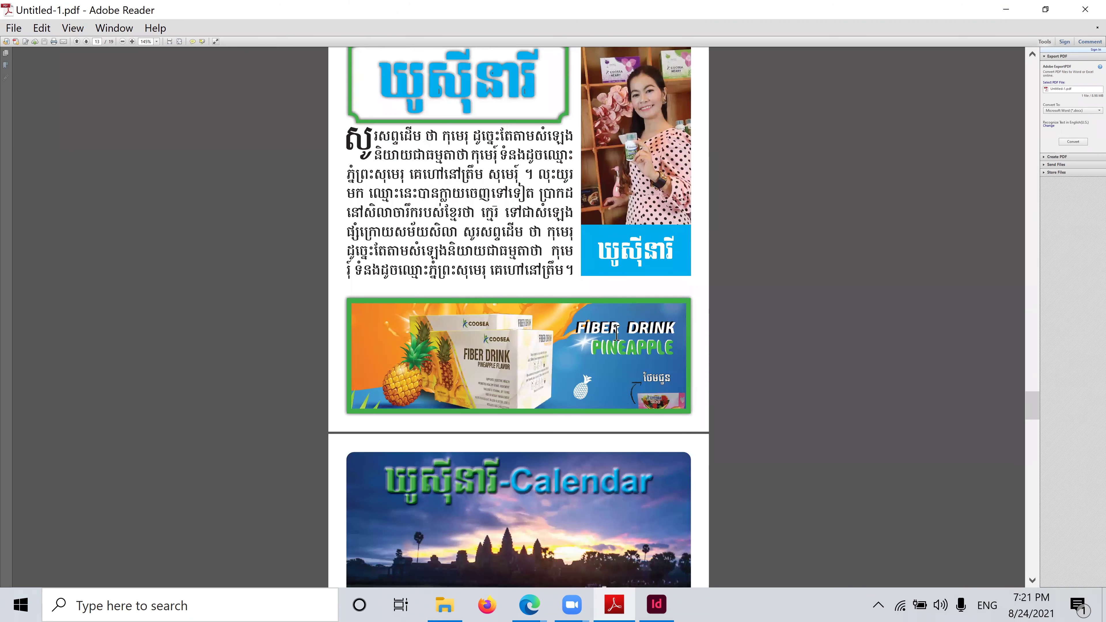
{"action": "scroll", "coordinate": [616, 333], "scroll_direction": "down", "scroll_amount": 10}
{"action": "scroll", "coordinate": [617, 333], "scroll_direction": "down", "scroll_amount": 2}
{"action": "scroll", "coordinate": [552, 395], "scroll_direction": "up", "scroll_amount": 4}
{"action": "scroll", "coordinate": [604, 388], "scroll_direction": "up", "scroll_amount": 13}
{"action": "scroll", "coordinate": [603, 388], "scroll_direction": "up", "scroll_amount": 12}
{"action": "scroll", "coordinate": [479, 371], "scroll_direction": "up", "scroll_amount": 6}
{"action": "scroll", "coordinate": [479, 372], "scroll_direction": "down", "scroll_amount": 5}
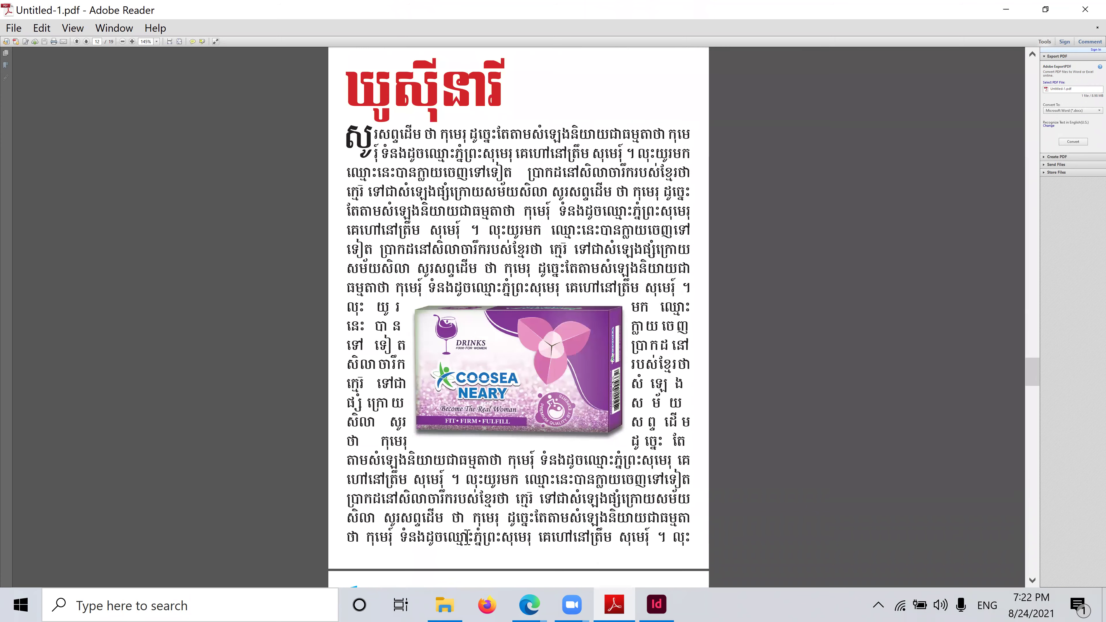
Switch to InDesign and draw a text frame about 19 cm wide across all three columns at the top of page 10
{"action": "left_click", "coordinate": [657, 605]}
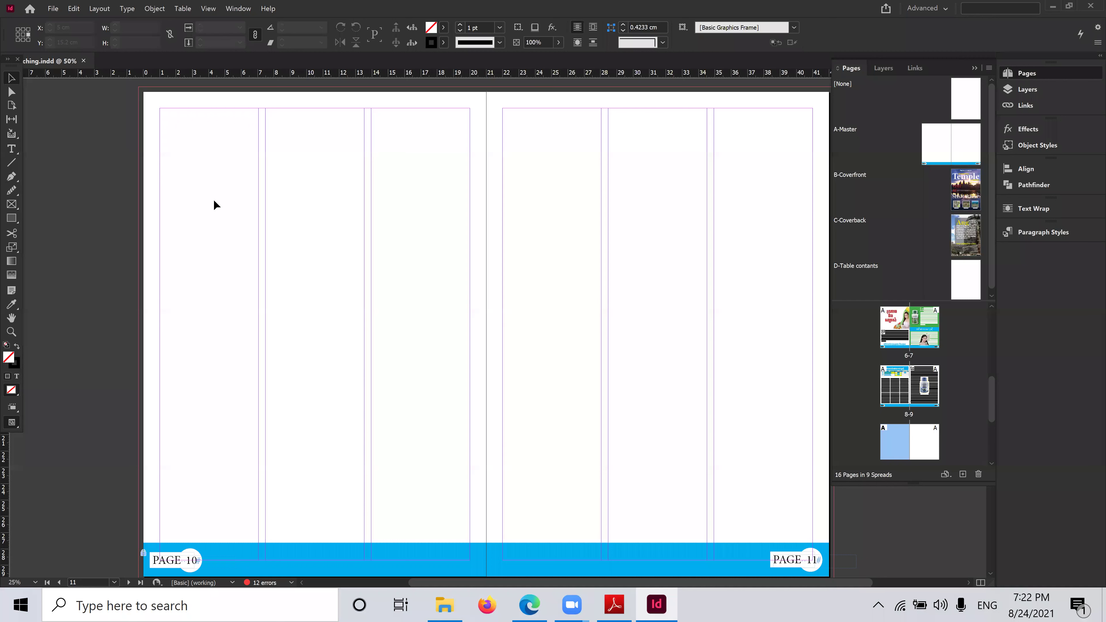
{"action": "left_click", "coordinate": [12, 149]}
{"action": "left_click_drag", "start_coordinate": [160, 109], "coordinate": [469, 197]}
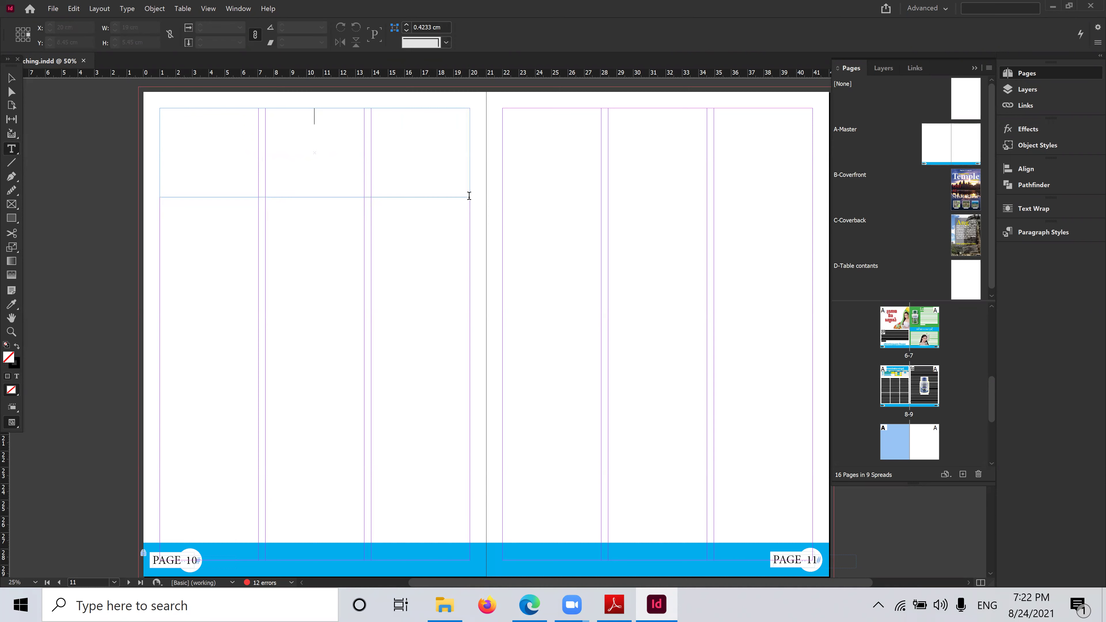
{"action": "type", "text": "FGF"}
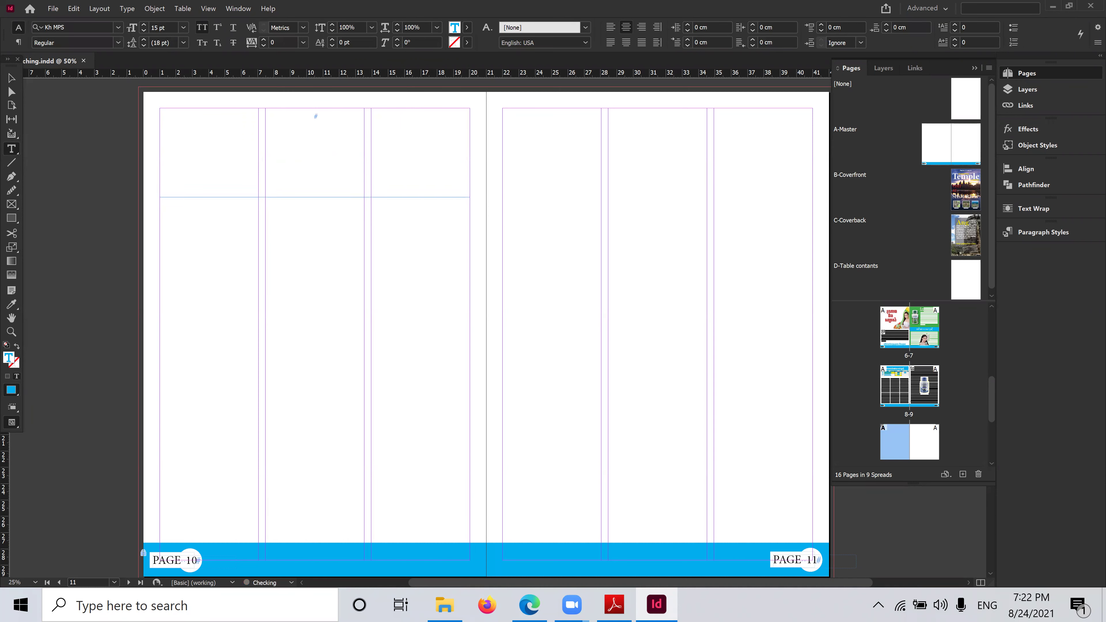
Enter the heading "ឃូស៊ី នារី" in the page 10 frame using the NiDA Angkor font
{"action": "left_click", "coordinate": [101, 23]}
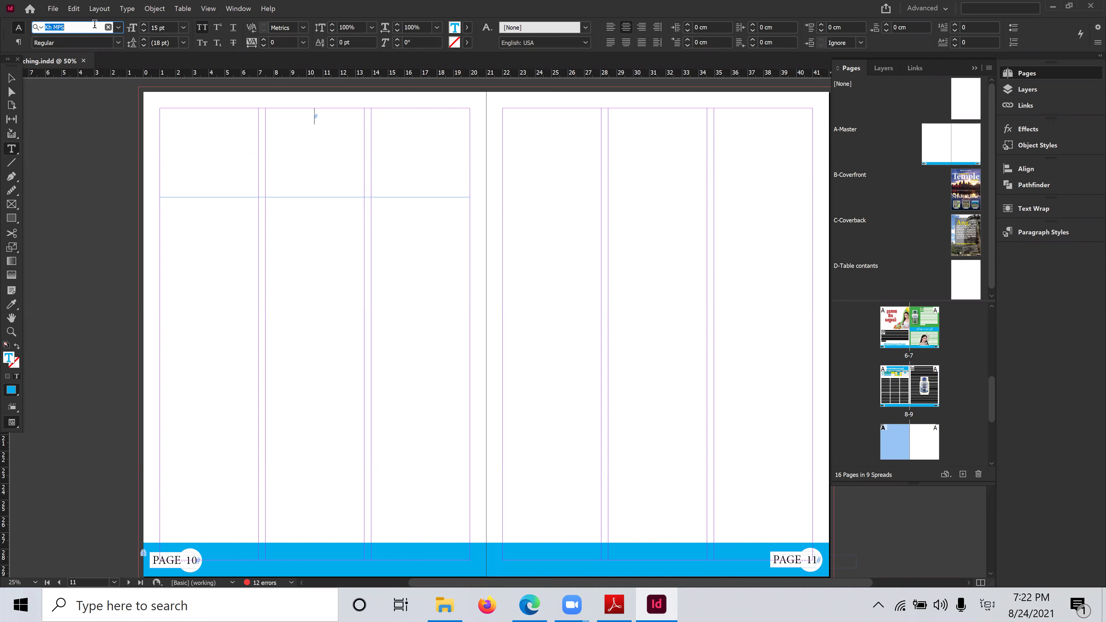
{"action": "left_click", "coordinate": [118, 27]}
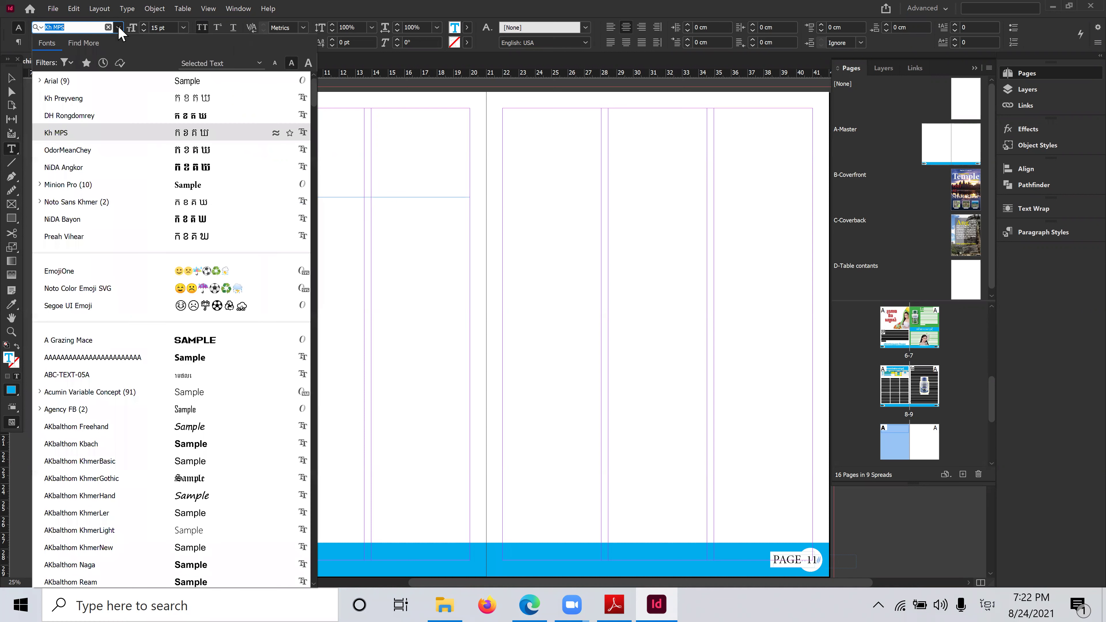
{"action": "left_click", "coordinate": [318, 116]}
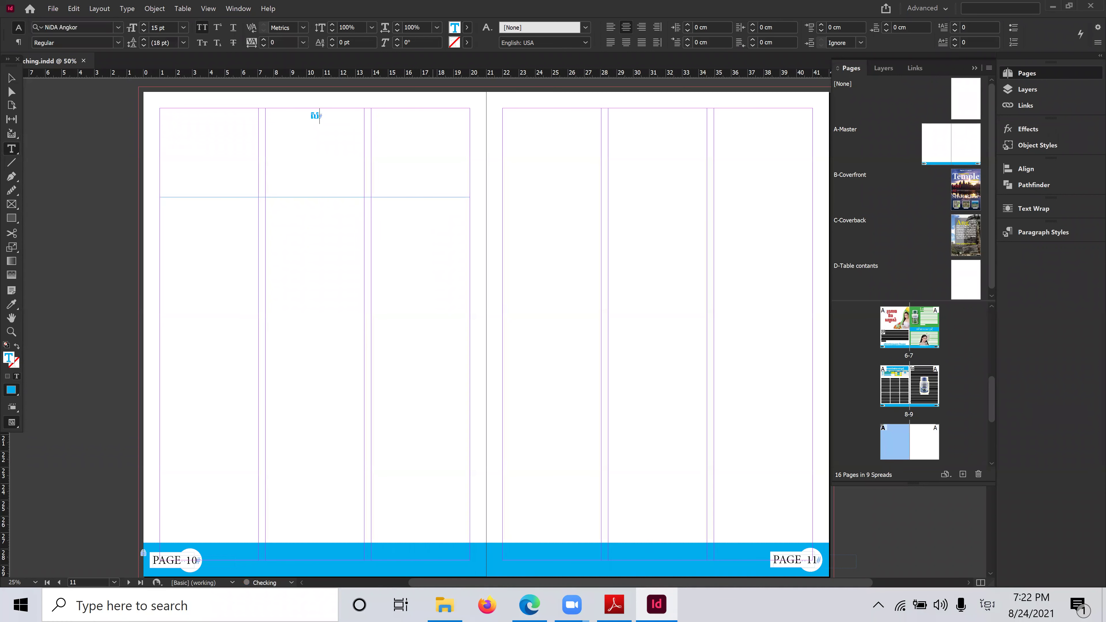
{"action": "key", "text": "BackSpace"}
{"action": "type", "text": "ហ៊ី"}
{"action": "type", "text": "ូស"}
{"action": "type", "text": " នារី"}
Try the page 10 heading at 200 pt and 150 pt, extending its frame to about 16.55 cm high
{"action": "left_click_drag", "start_coordinate": [349, 120], "coordinate": [292, 119]}
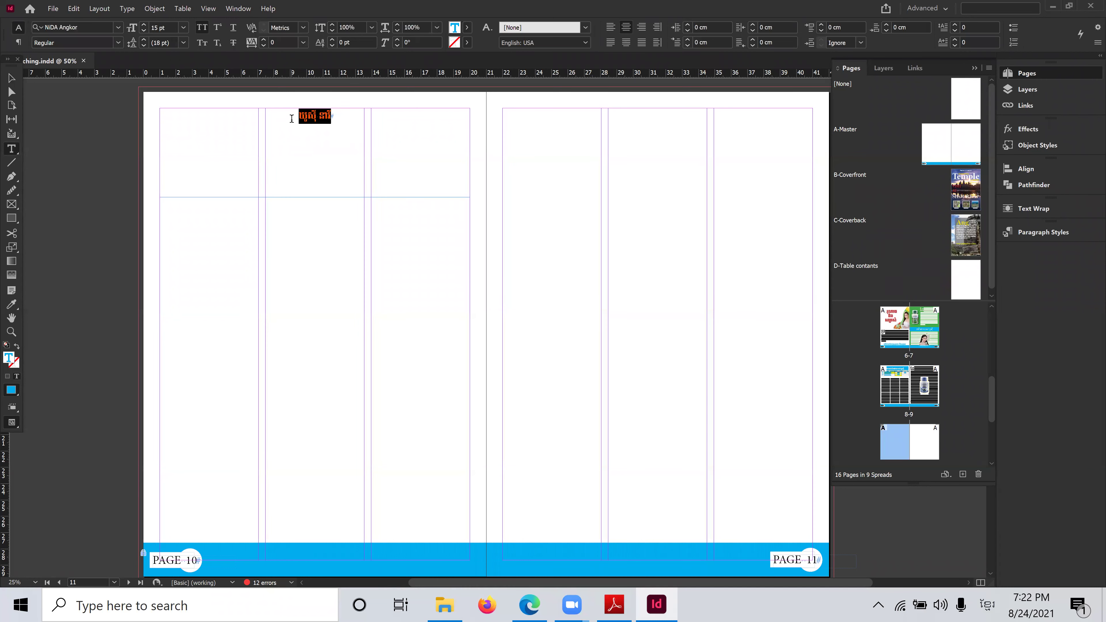
{"action": "double_click", "coordinate": [168, 28]}
{"action": "type", "text": "200"}
{"action": "key", "text": "Return"}
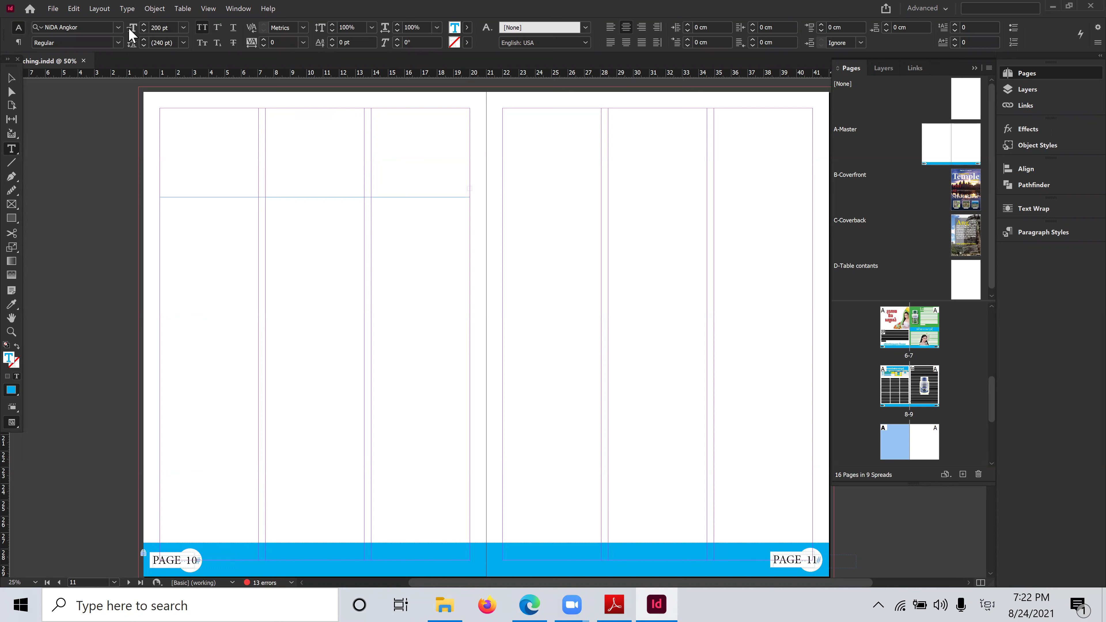
{"action": "double_click", "coordinate": [170, 28]}
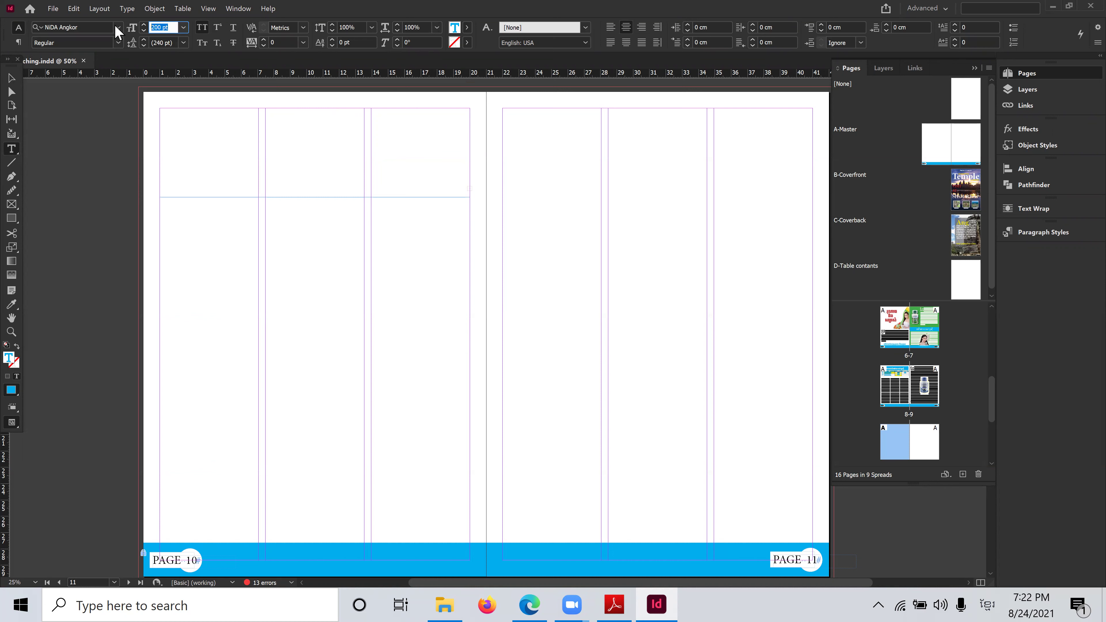
{"action": "type", "text": "150"}
{"action": "key", "text": "Return"}
{"action": "key", "text": "Escape"}
{"action": "left_click_drag", "start_coordinate": [314, 197], "coordinate": [320, 379]}
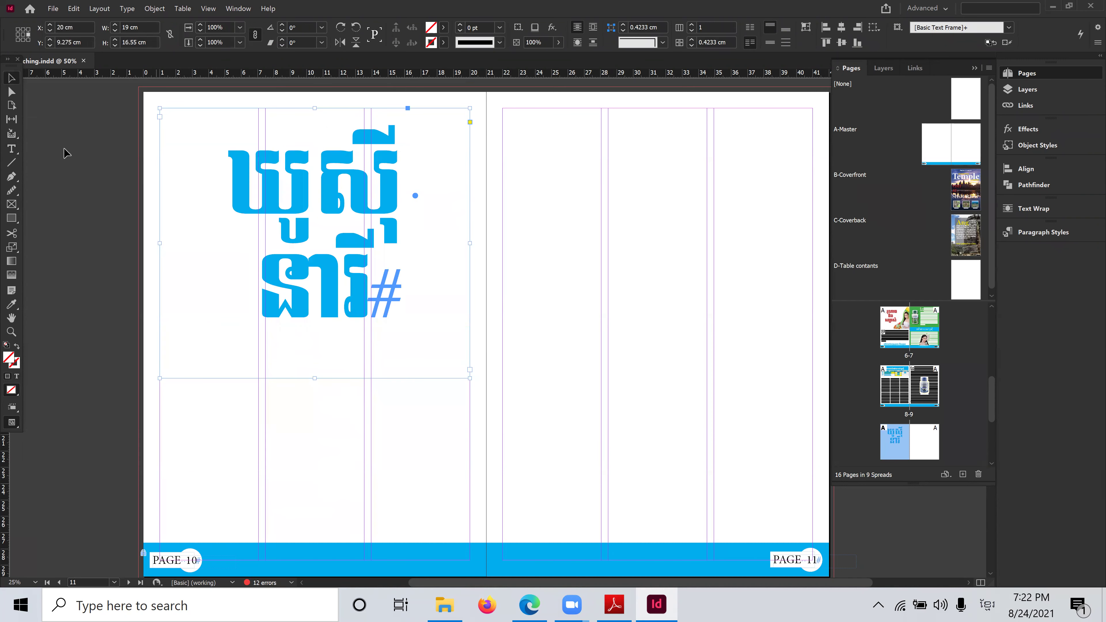
Set the whole page 10 heading to a font size of 100 pt
{"action": "left_click", "coordinate": [11, 148]}
{"action": "left_click", "coordinate": [271, 243]}
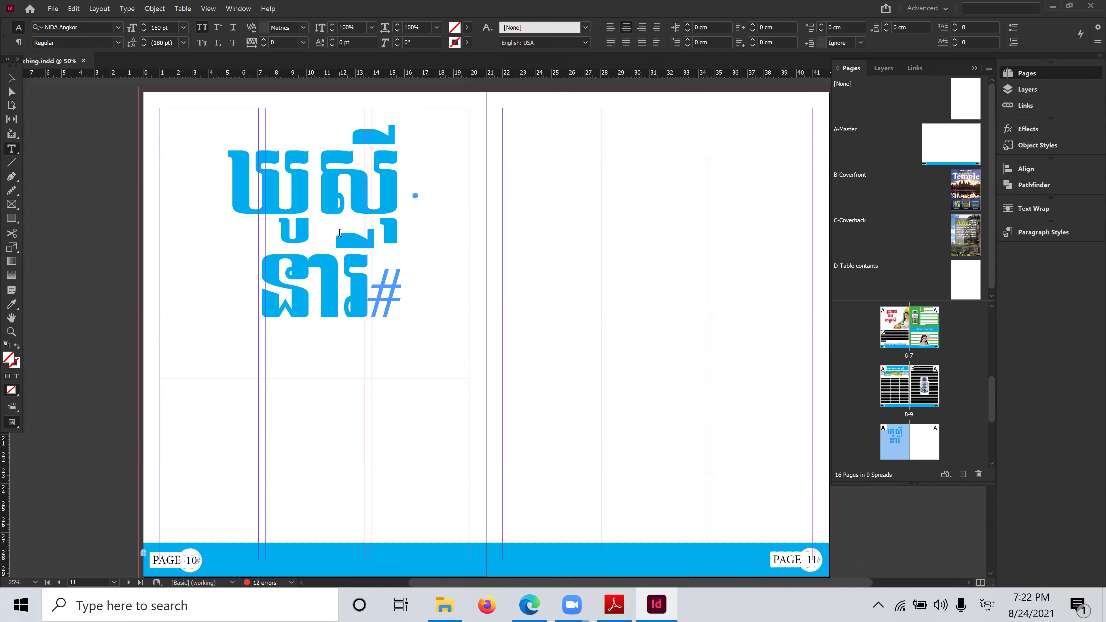
{"action": "key", "text": "ctrl+a"}
{"action": "left_click", "coordinate": [170, 22]}
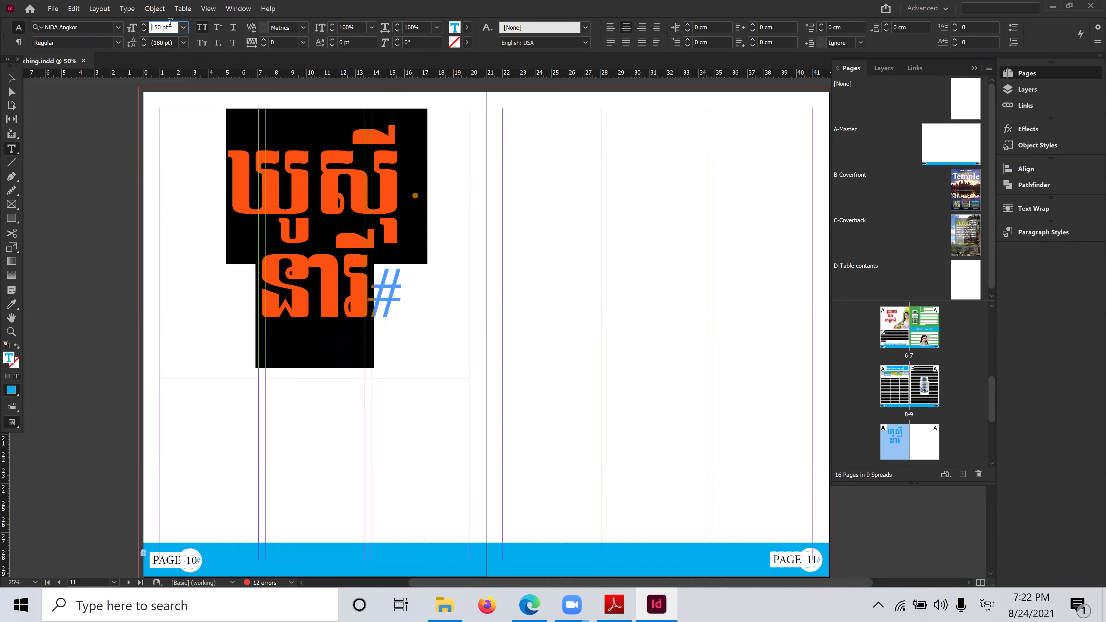
{"action": "left_click_drag", "start_coordinate": [175, 25], "coordinate": [113, 20]}
{"action": "type", "text": "100"}
{"action": "key", "text": "Return"}
Shorten the heading's text frame to about 6 cm high so it ends just below the text
{"action": "left_click", "coordinate": [12, 77]}
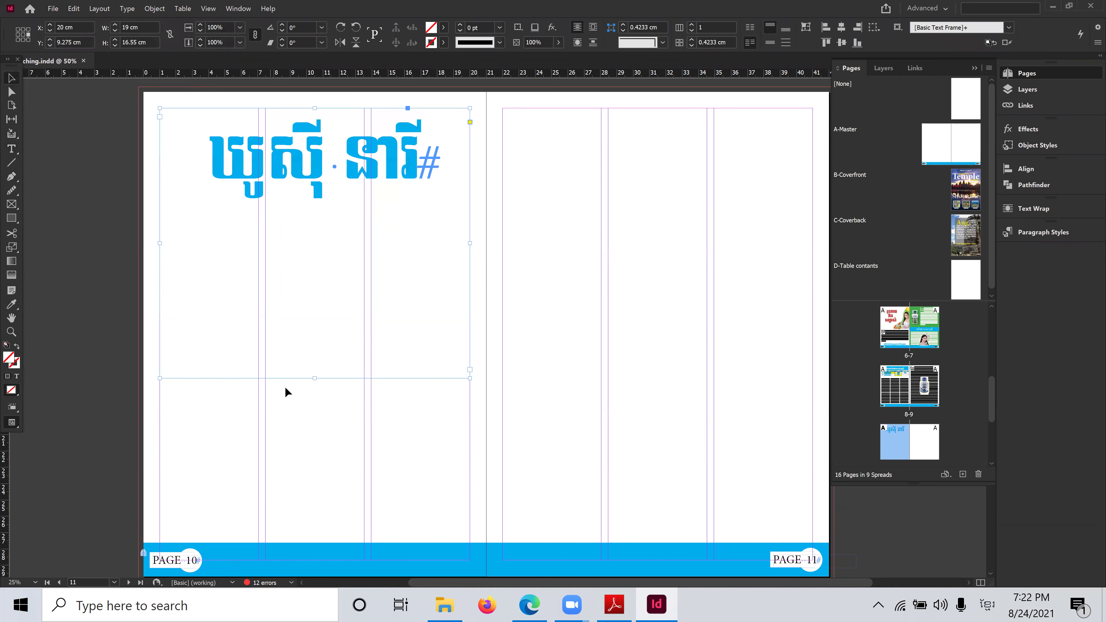
{"action": "left_click_drag", "start_coordinate": [317, 379], "coordinate": [385, 206]}
{"action": "left_click", "coordinate": [371, 343]}
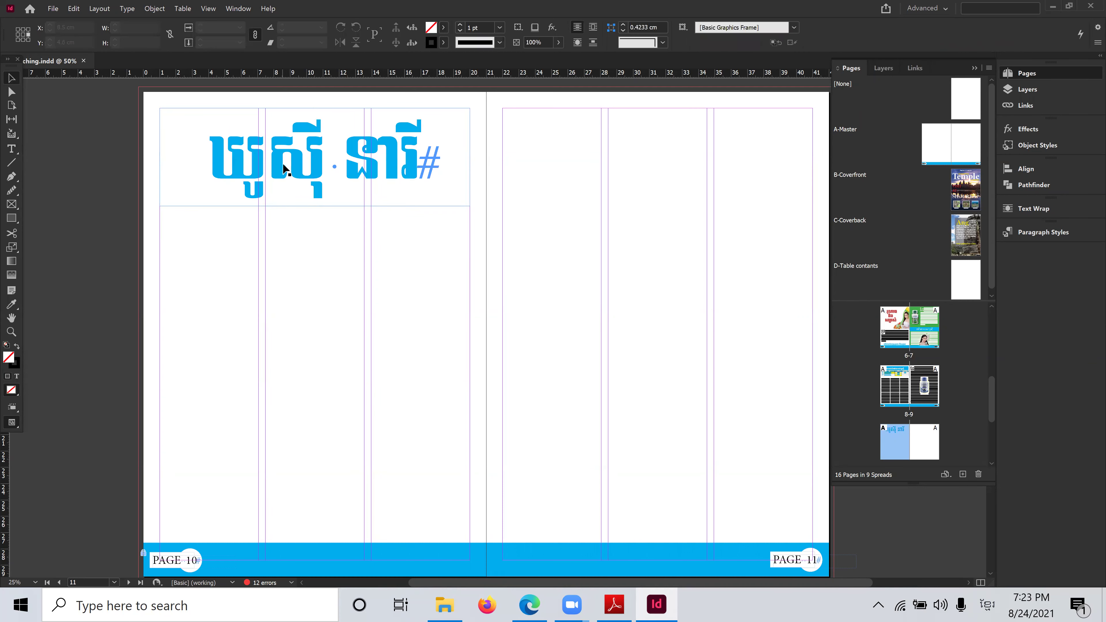
Try the Drop Shadow and Gradient Feather effects on the page 10 heading frame, cancelling them
{"action": "left_click", "coordinate": [298, 161]}
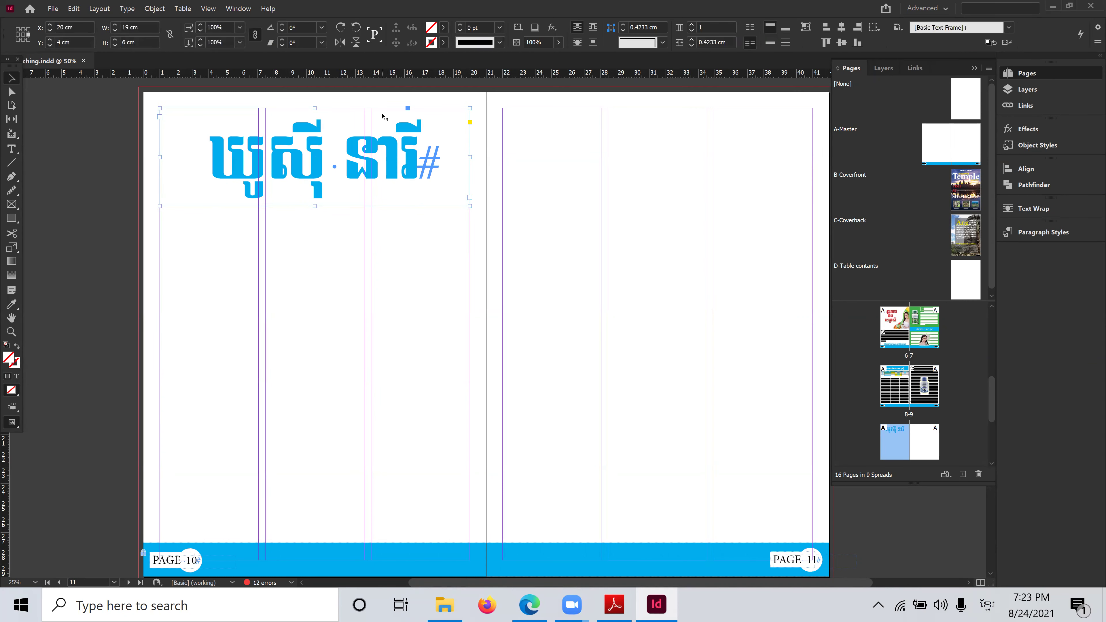
{"action": "left_click", "coordinate": [155, 8]}
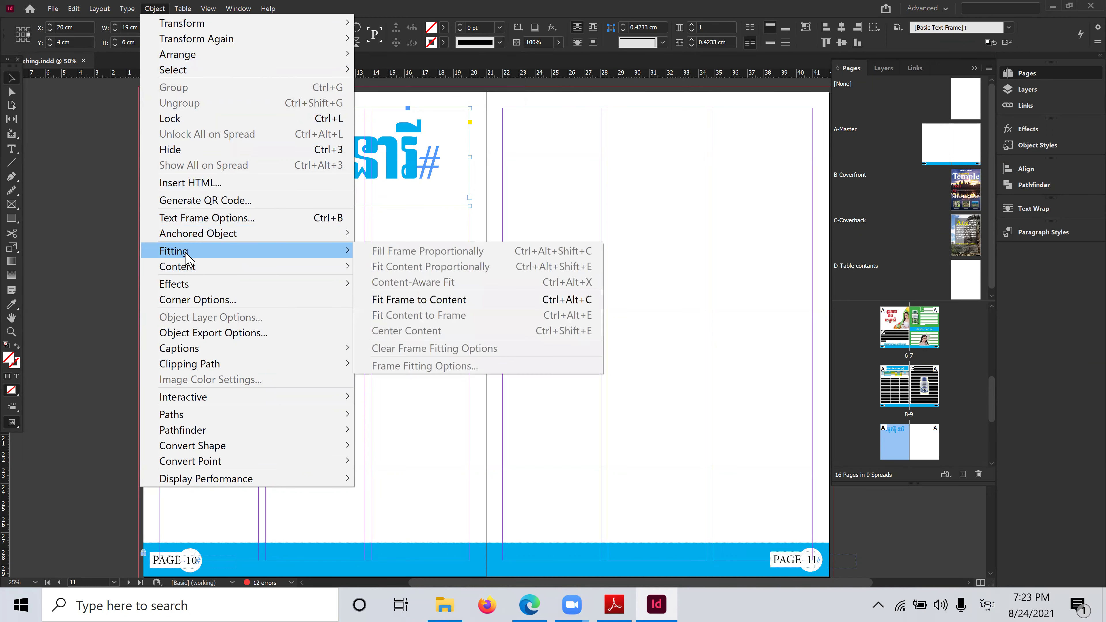
{"action": "mouse_move", "coordinate": [180, 284]}
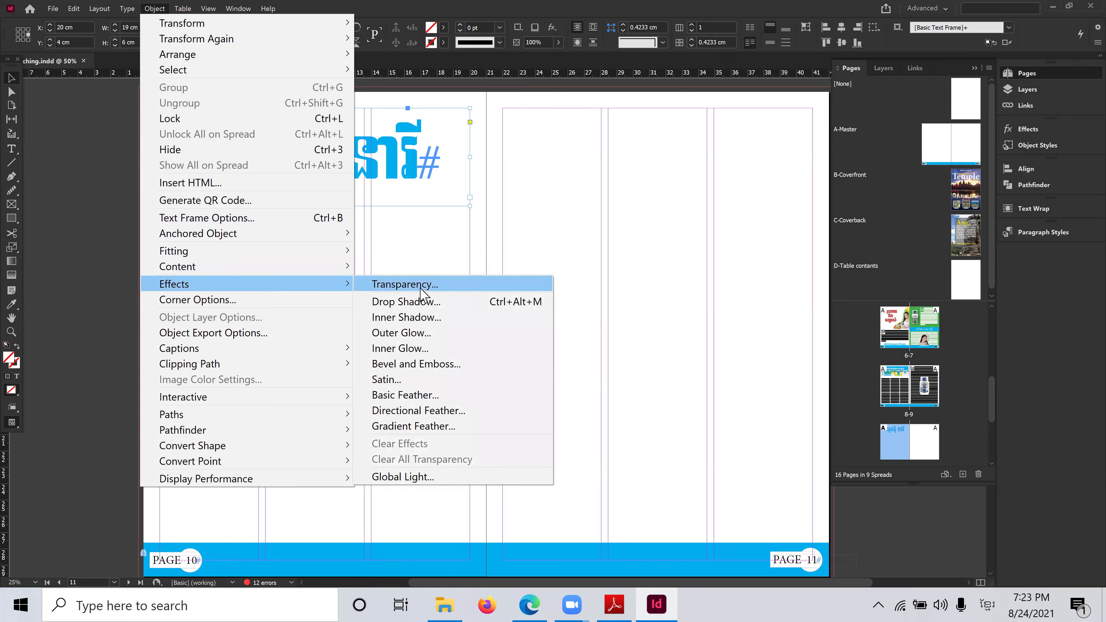
{"action": "left_click", "coordinate": [439, 302]}
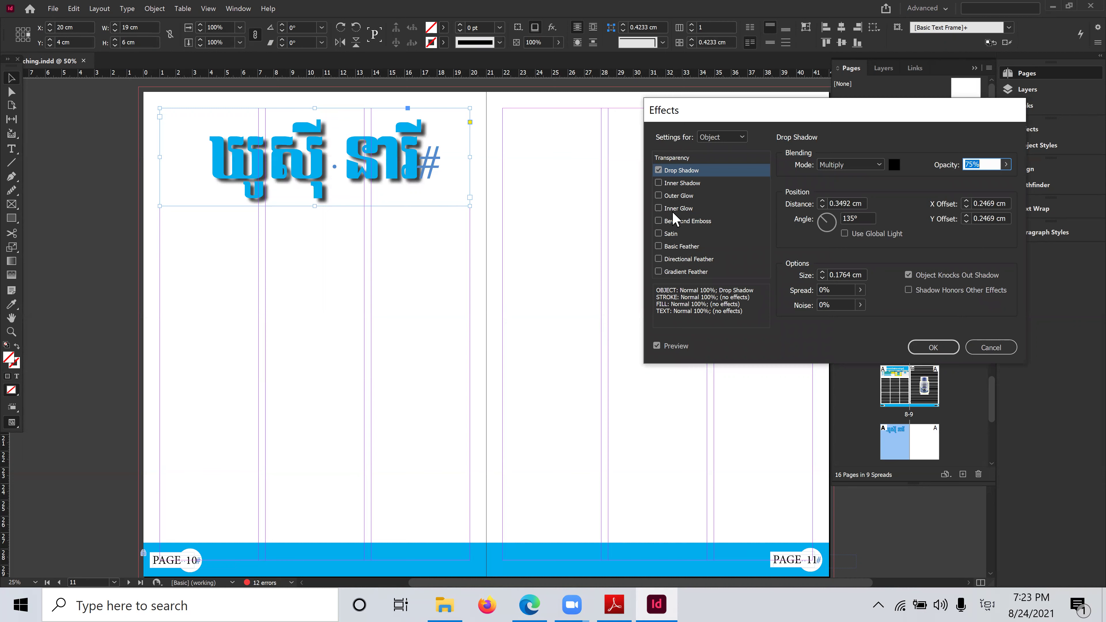
{"action": "left_click", "coordinate": [659, 170]}
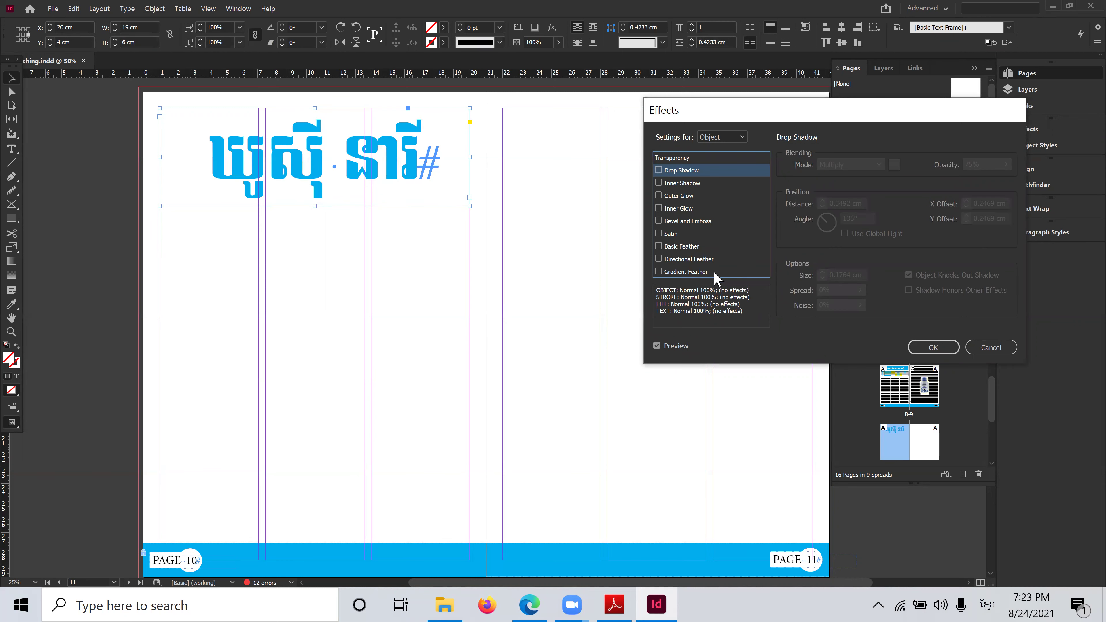
{"action": "left_click", "coordinate": [692, 271]}
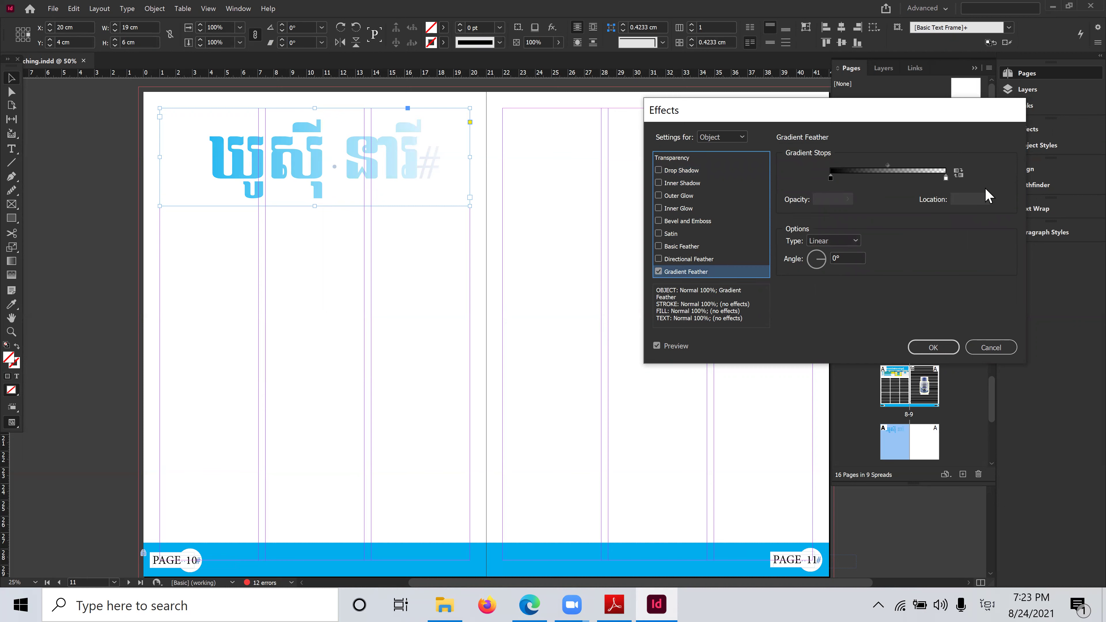
{"action": "left_click", "coordinate": [994, 348]}
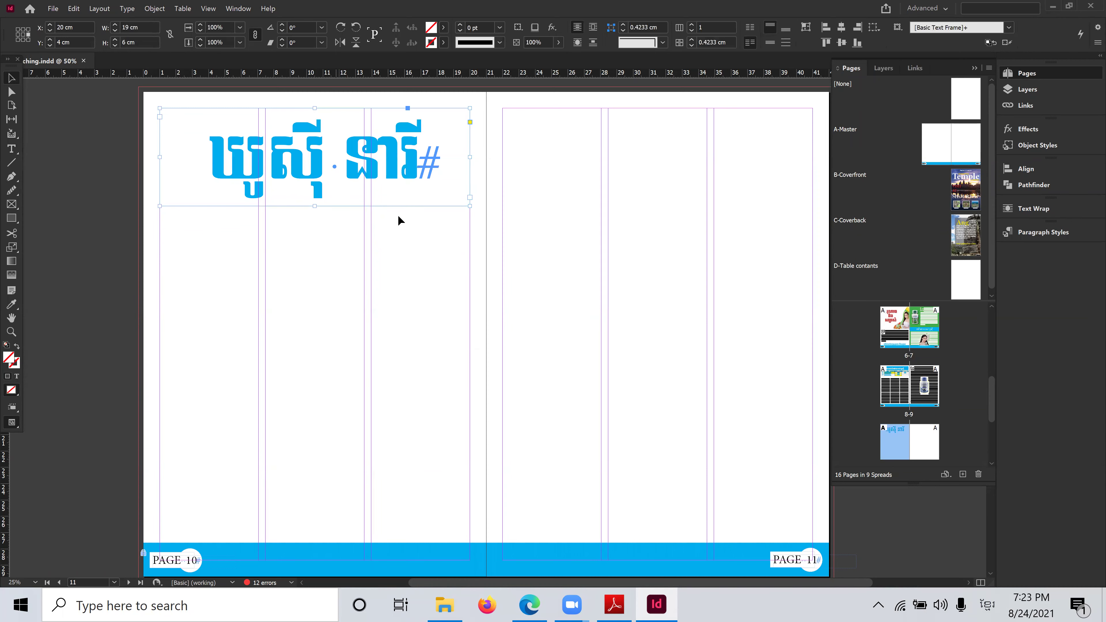
{"action": "left_click", "coordinate": [17, 277]}
{"action": "double_click", "coordinate": [17, 276]}
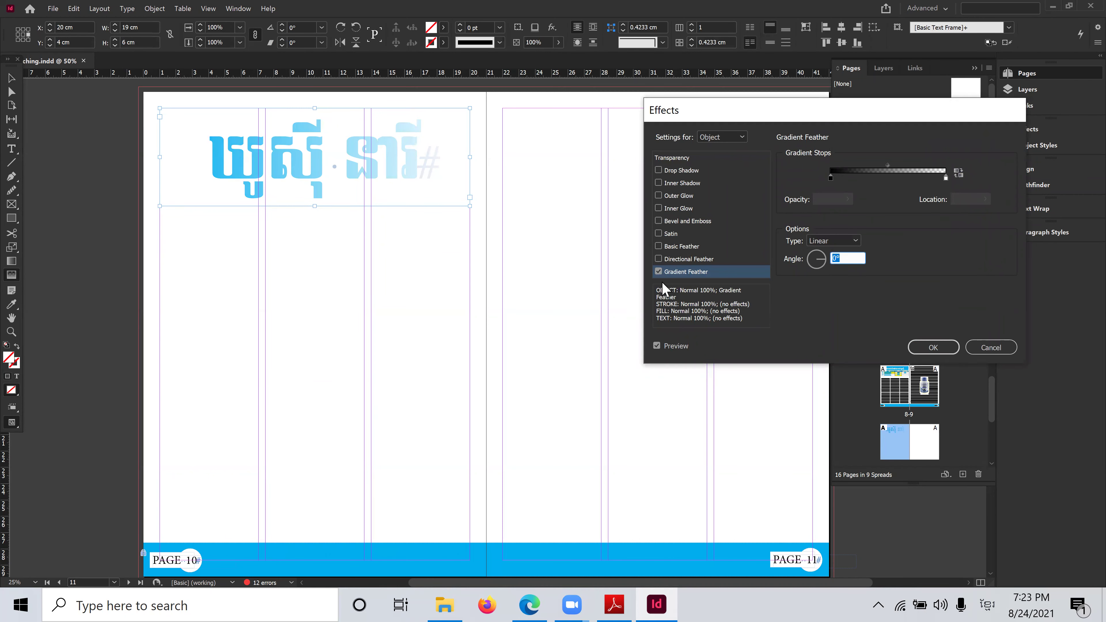
{"action": "left_click", "coordinate": [984, 348]}
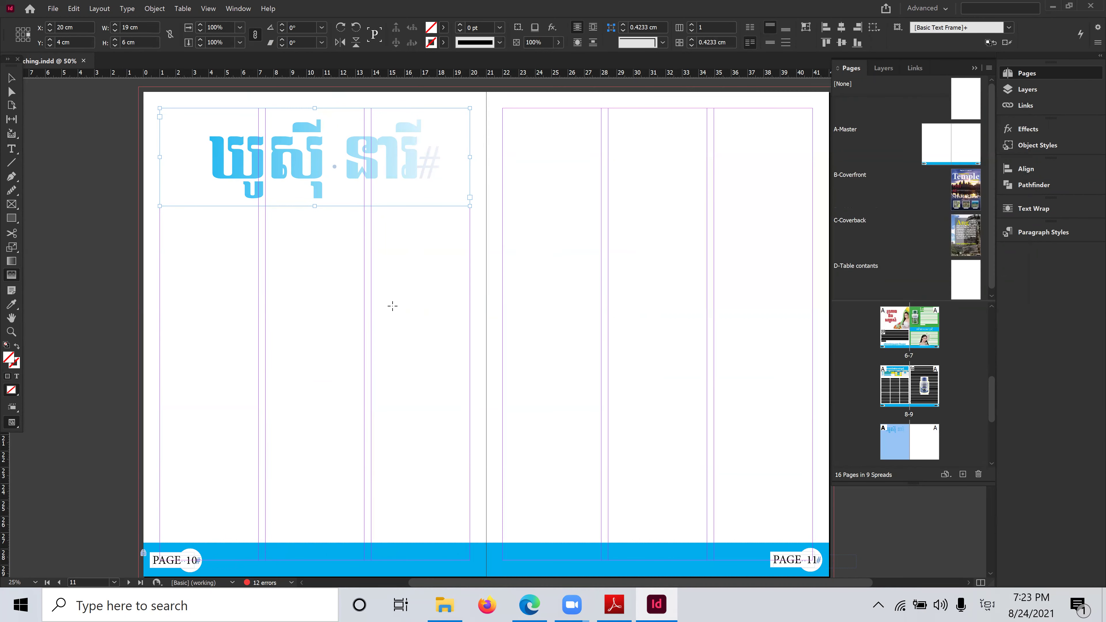
Try a linear gradient as the heading frame's fill, then reset the frame to no fill
{"action": "double_click", "coordinate": [11, 261]}
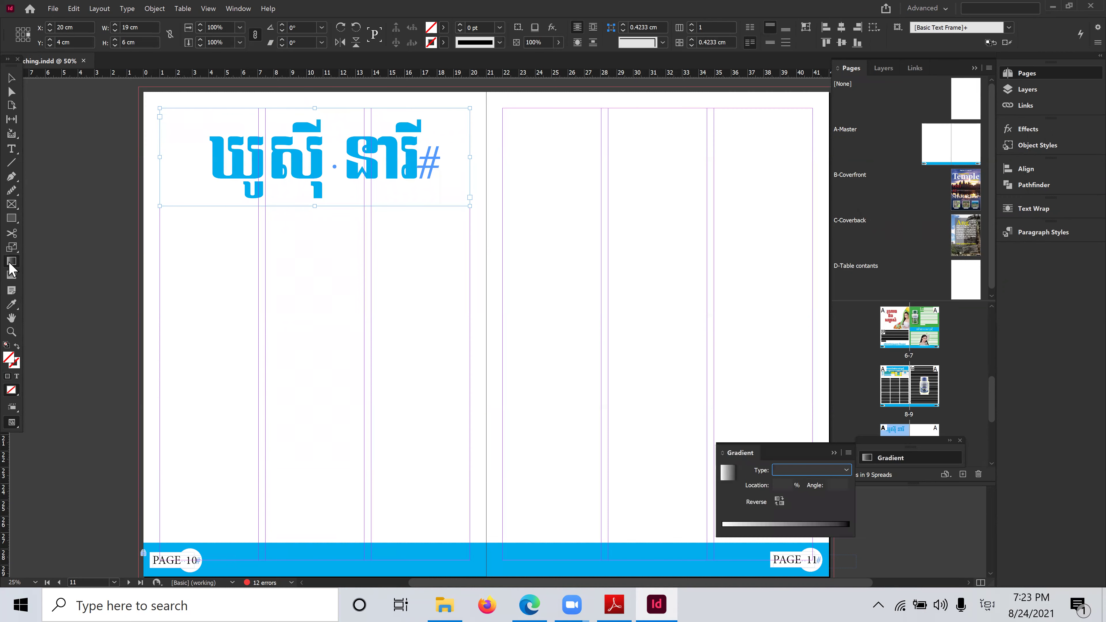
{"action": "left_click", "coordinate": [786, 526]}
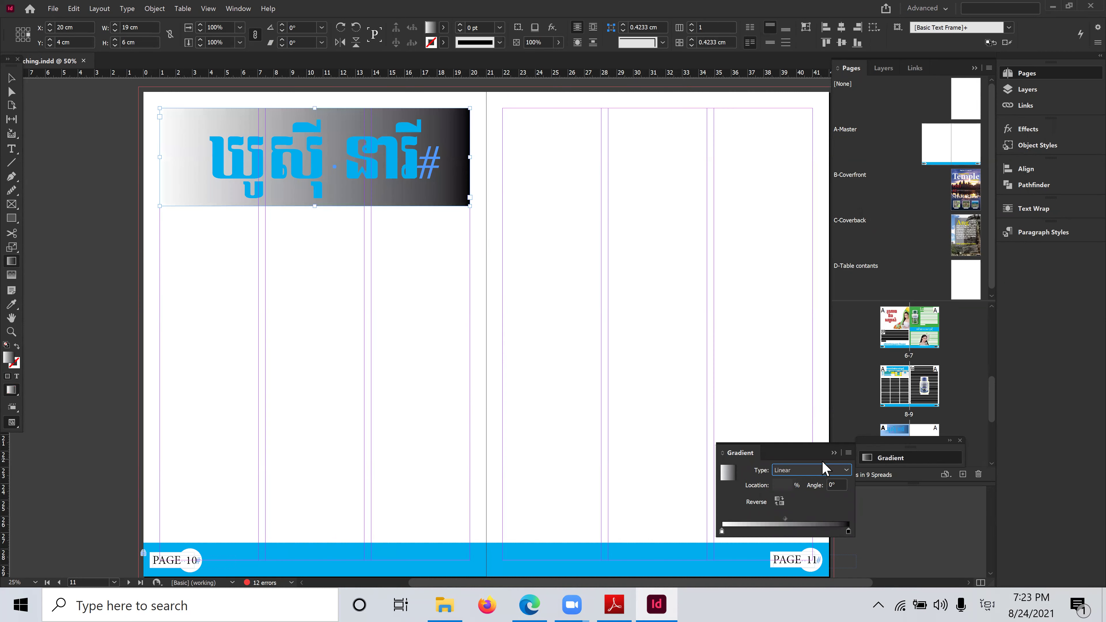
{"action": "left_click", "coordinate": [834, 453]}
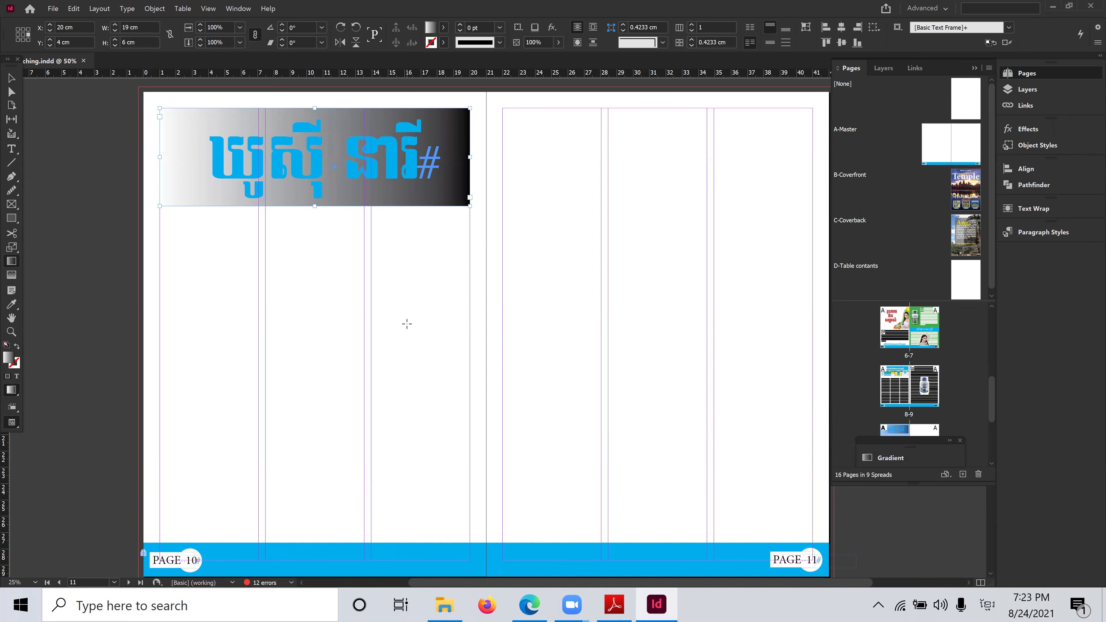
{"action": "key", "text": "slash"}
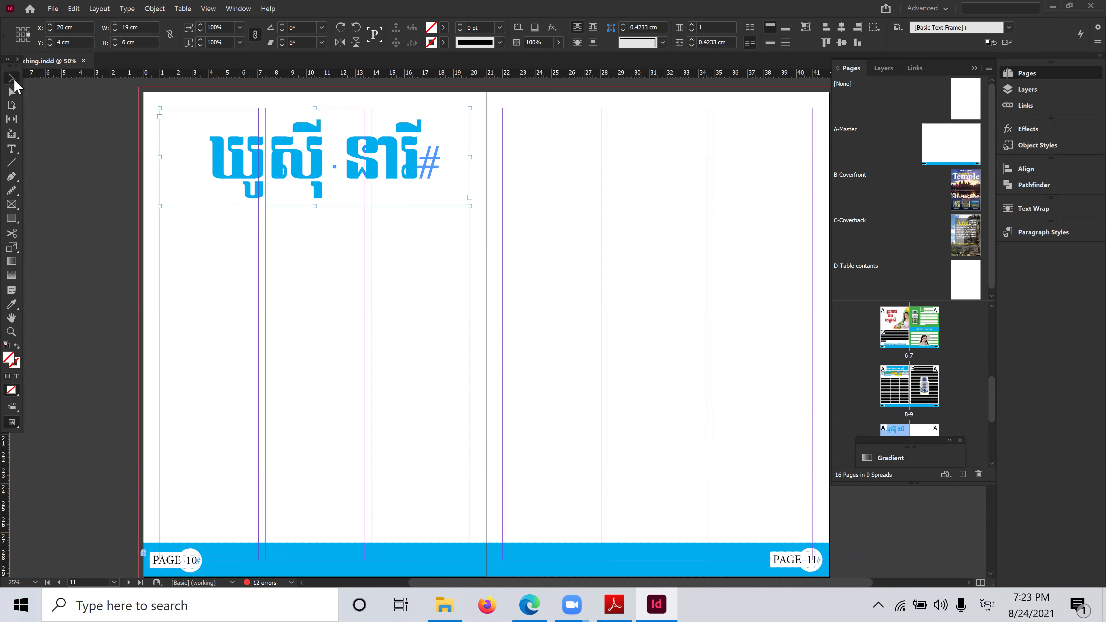
Apply a linear gradient fill to the page 10 heading's characters and keep the gradient settings at hand beside the spread
{"action": "left_click", "coordinate": [11, 149]}
{"action": "left_click", "coordinate": [284, 160]}
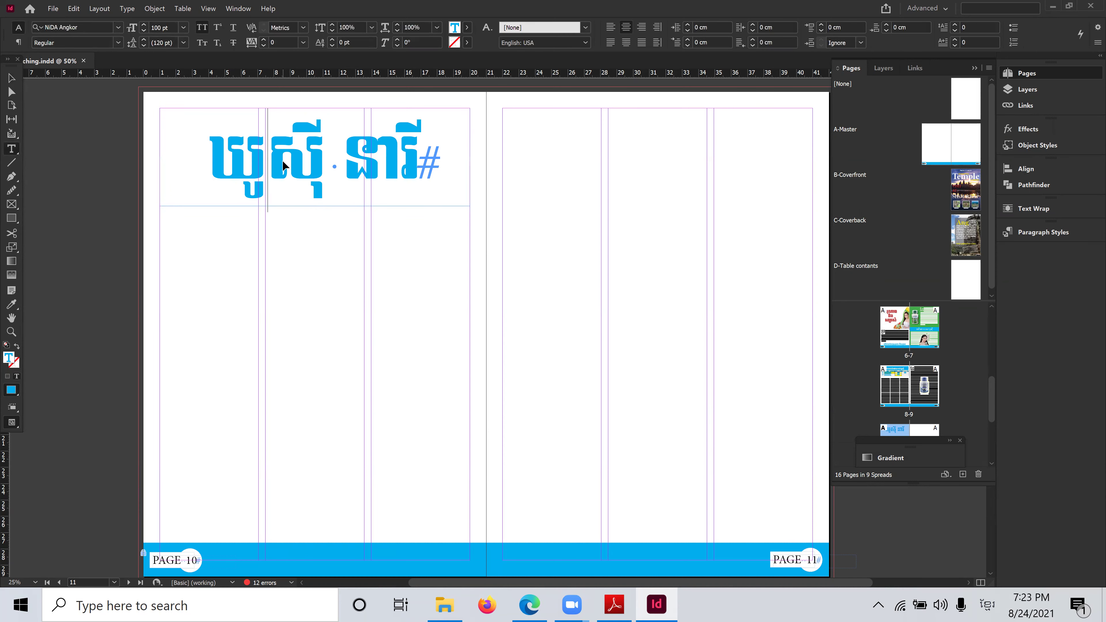
{"action": "key", "text": "ctrl+a"}
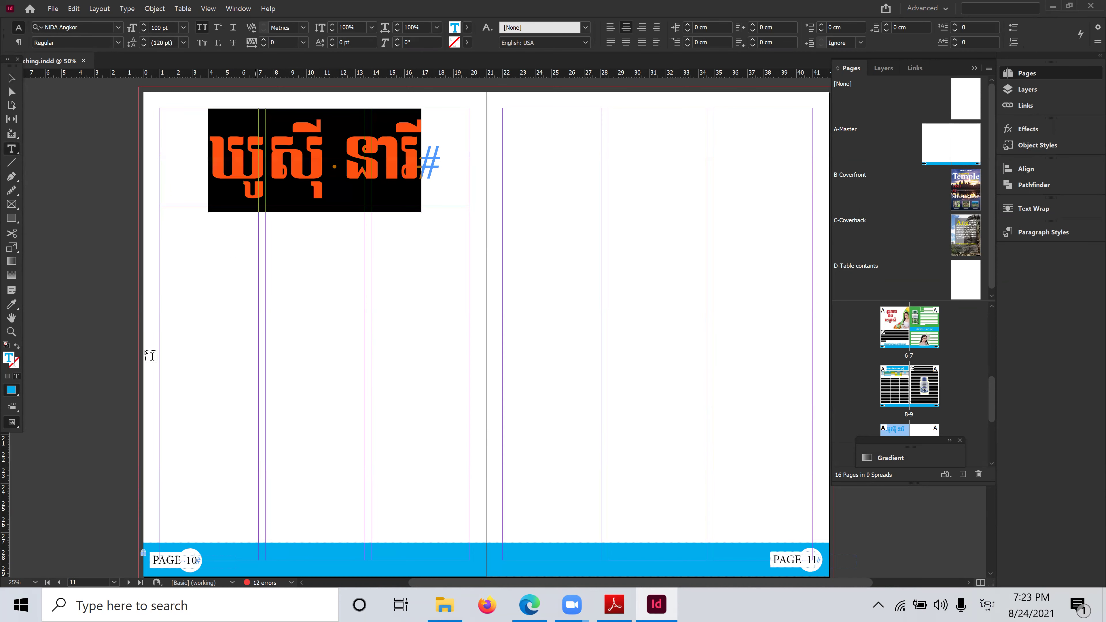
{"action": "double_click", "coordinate": [12, 261]}
{"action": "left_click", "coordinate": [775, 525]}
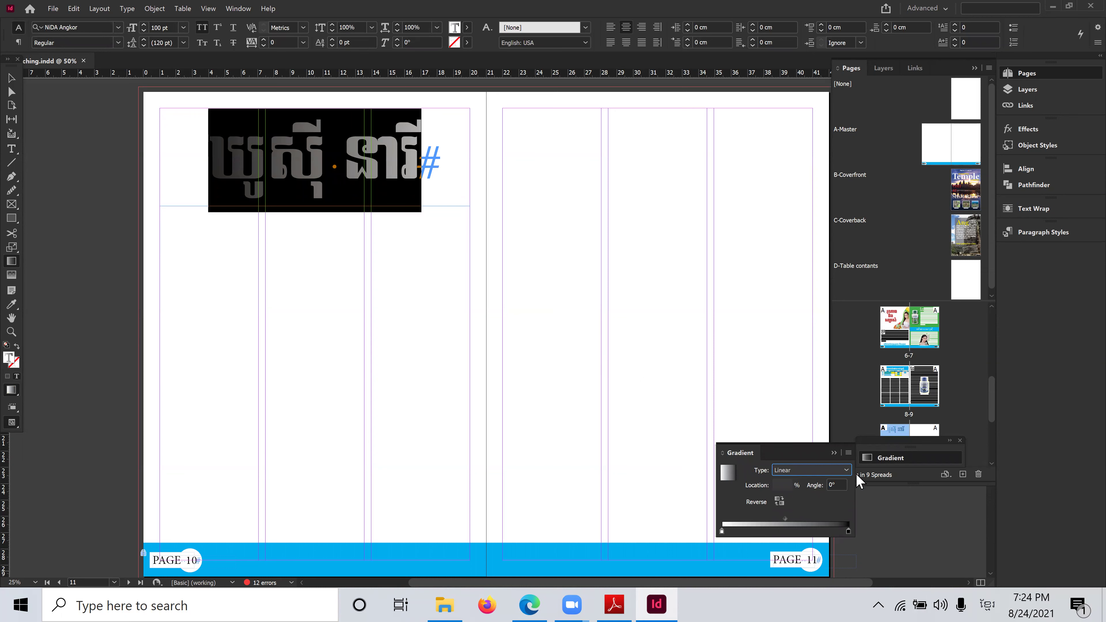
{"action": "left_click_drag", "start_coordinate": [803, 456], "coordinate": [797, 236]}
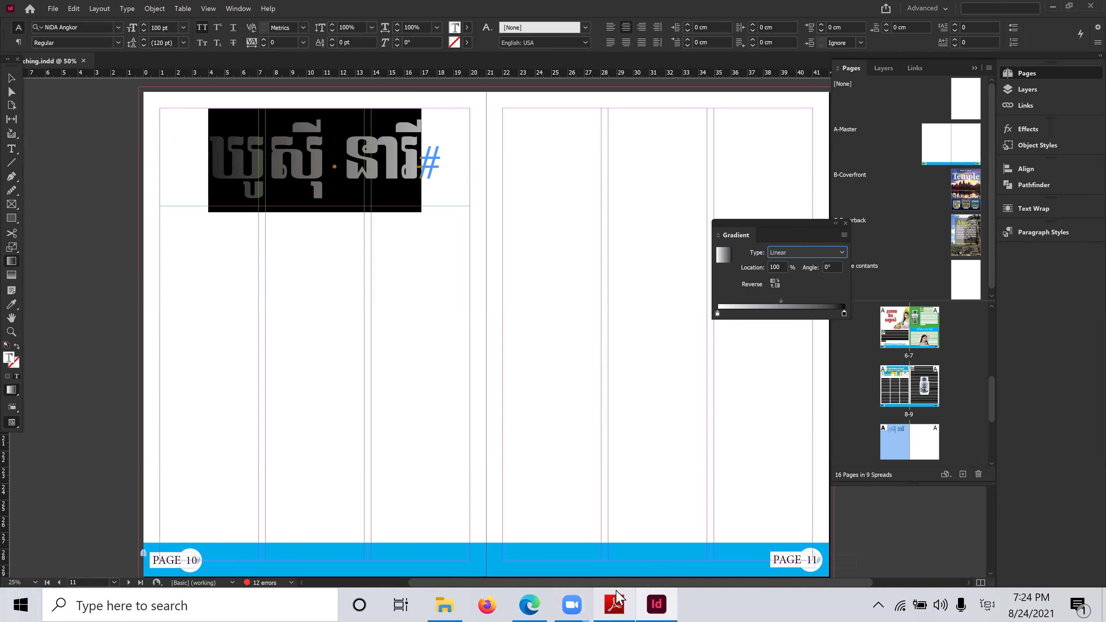
{"action": "left_click", "coordinate": [529, 605]}
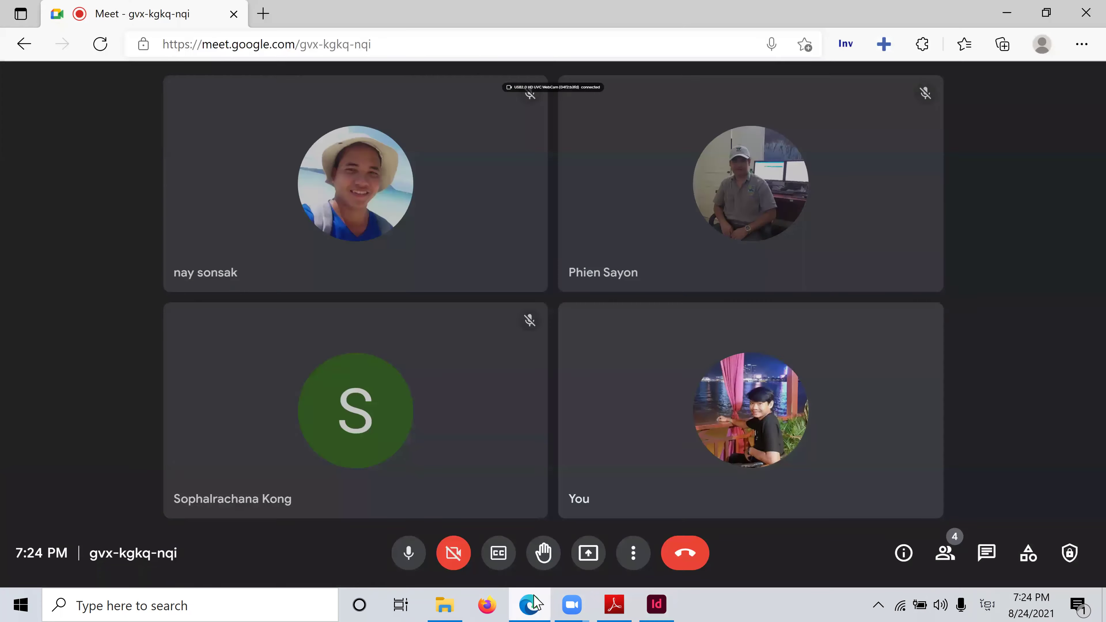
{"action": "left_click", "coordinate": [535, 602]}
{"action": "left_click", "coordinate": [536, 603]}
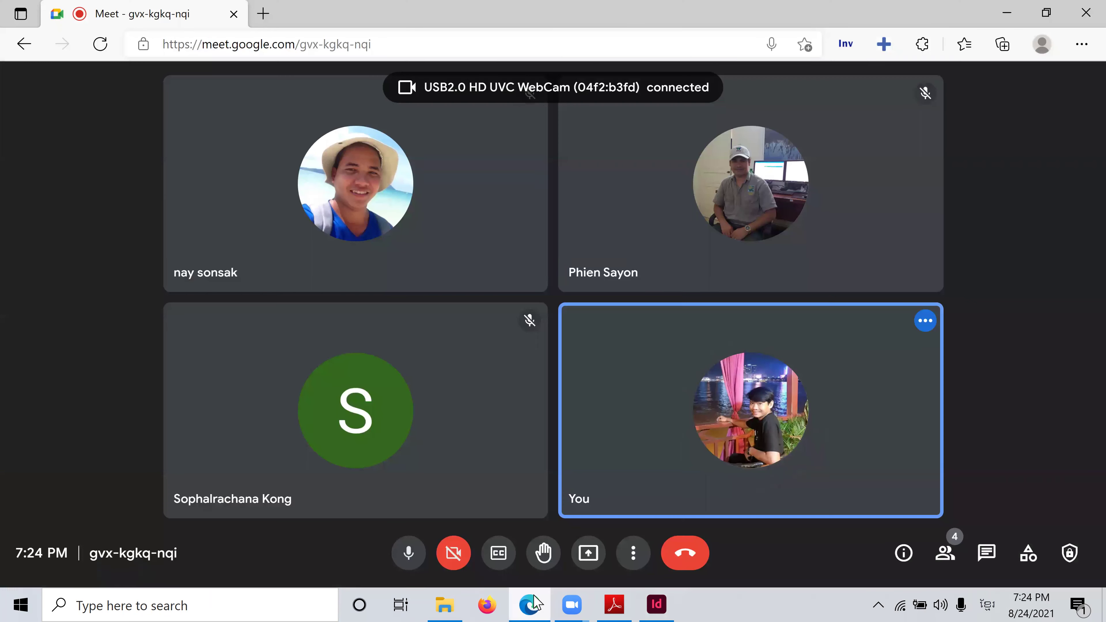
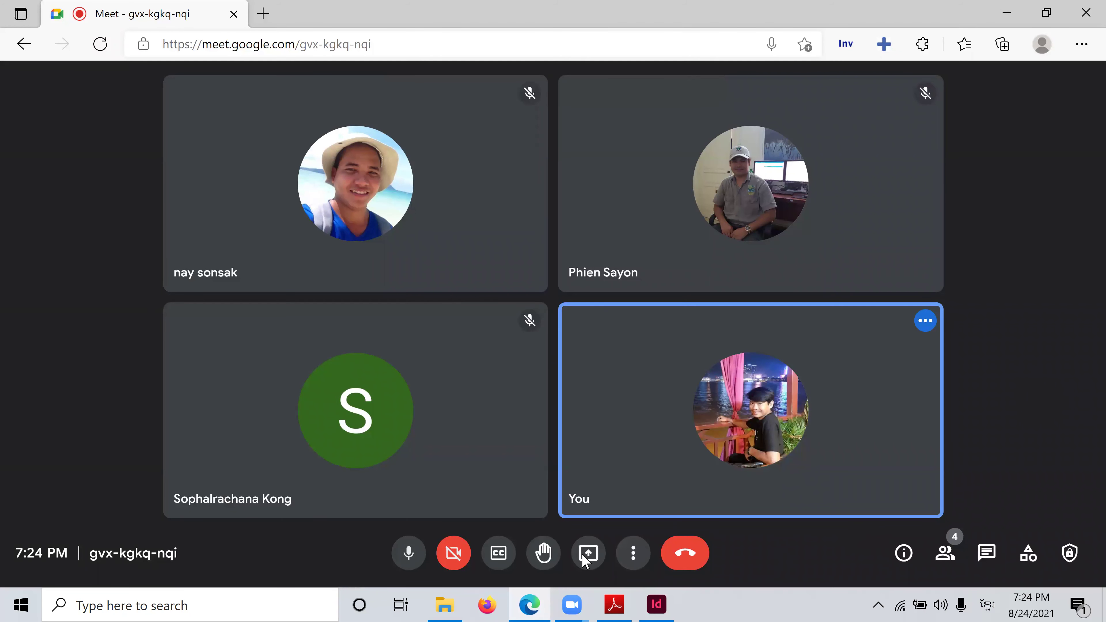
{"action": "left_click", "coordinate": [529, 603]}
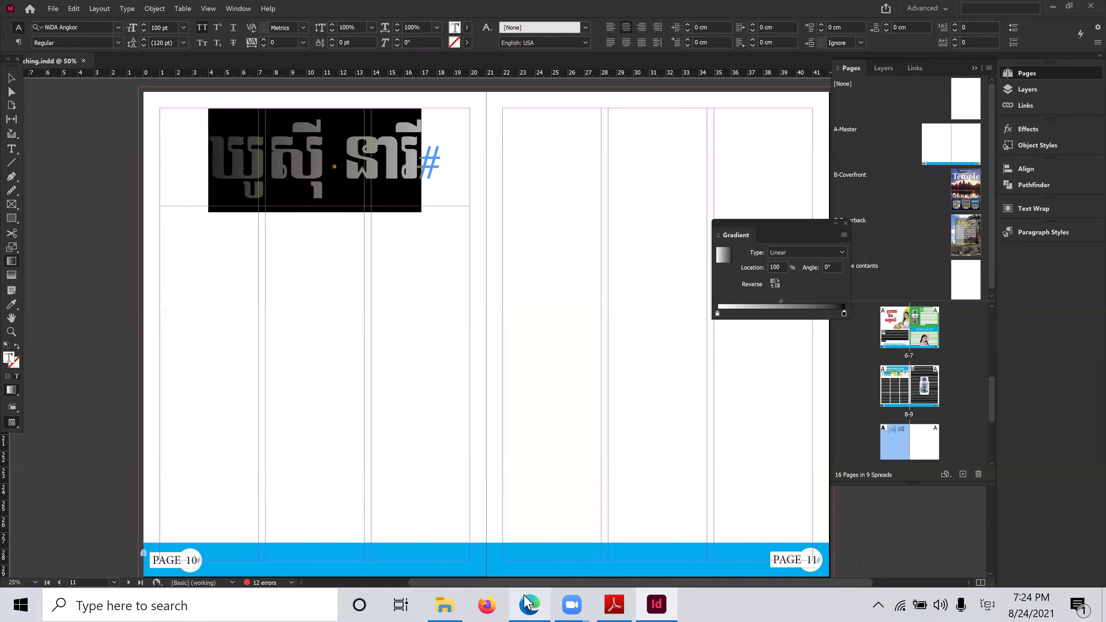
{"action": "left_click", "coordinate": [11, 77]}
{"action": "left_click", "coordinate": [264, 292]}
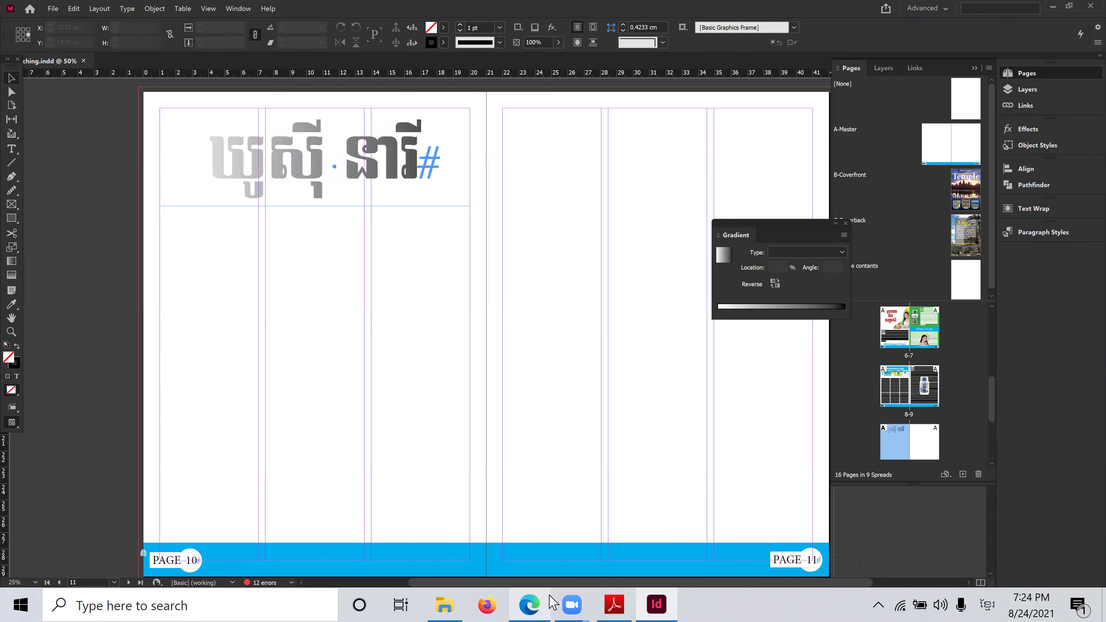
Switch to the Google Meet call in Edge, present the entire screen, and return to the InDesign document
{"action": "mouse_move", "coordinate": [540, 604]}
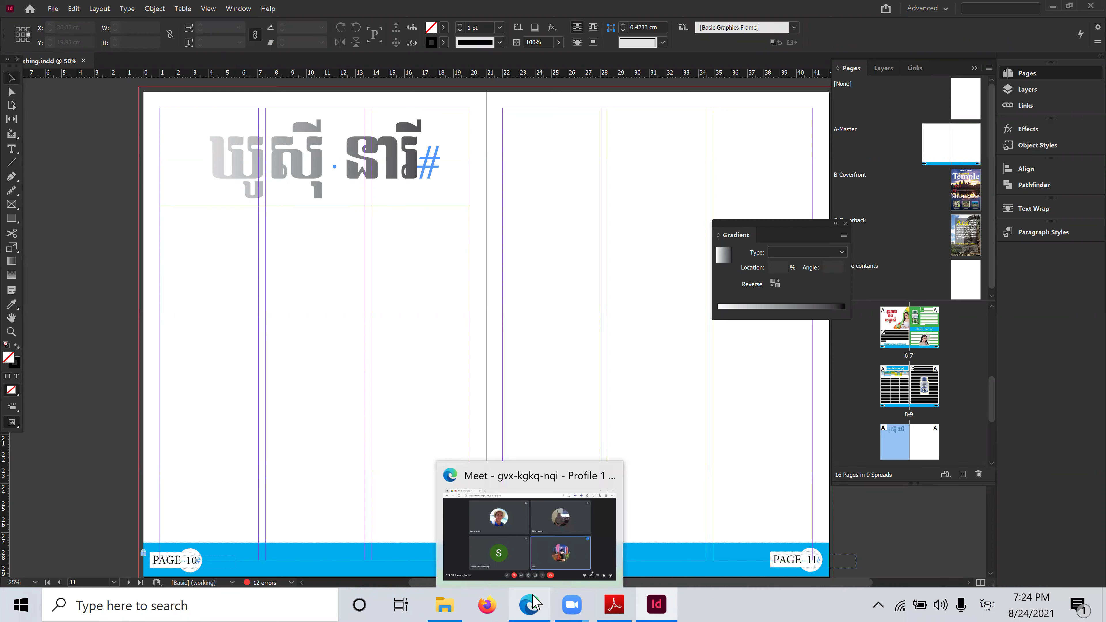
{"action": "left_click", "coordinate": [535, 604]}
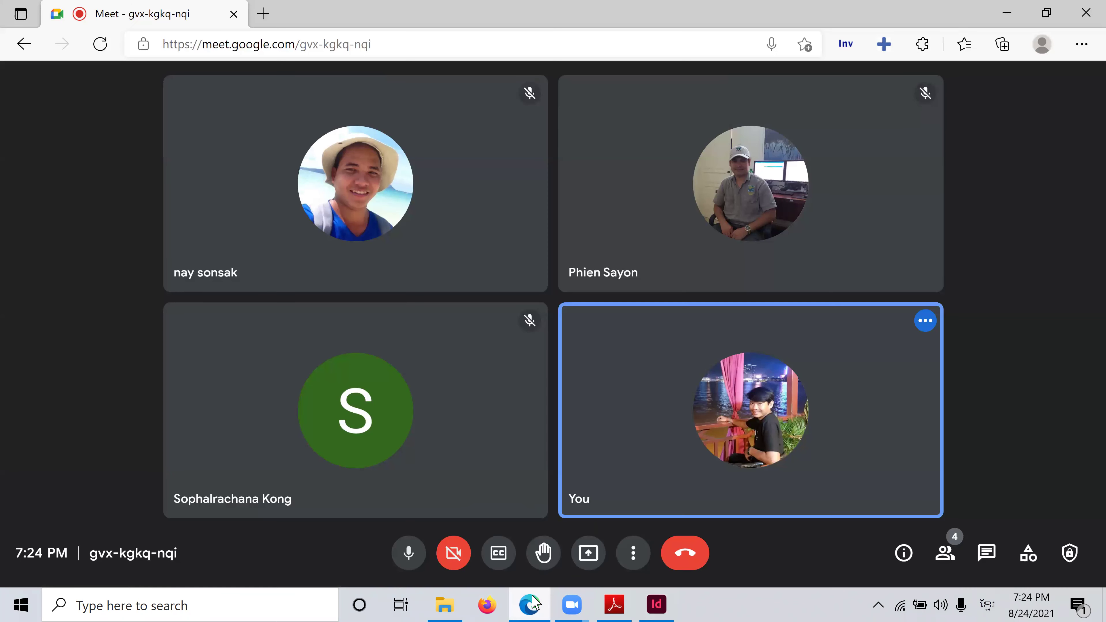
{"action": "left_click", "coordinate": [589, 558]}
{"action": "left_click", "coordinate": [646, 438]}
{"action": "left_click", "coordinate": [527, 249]}
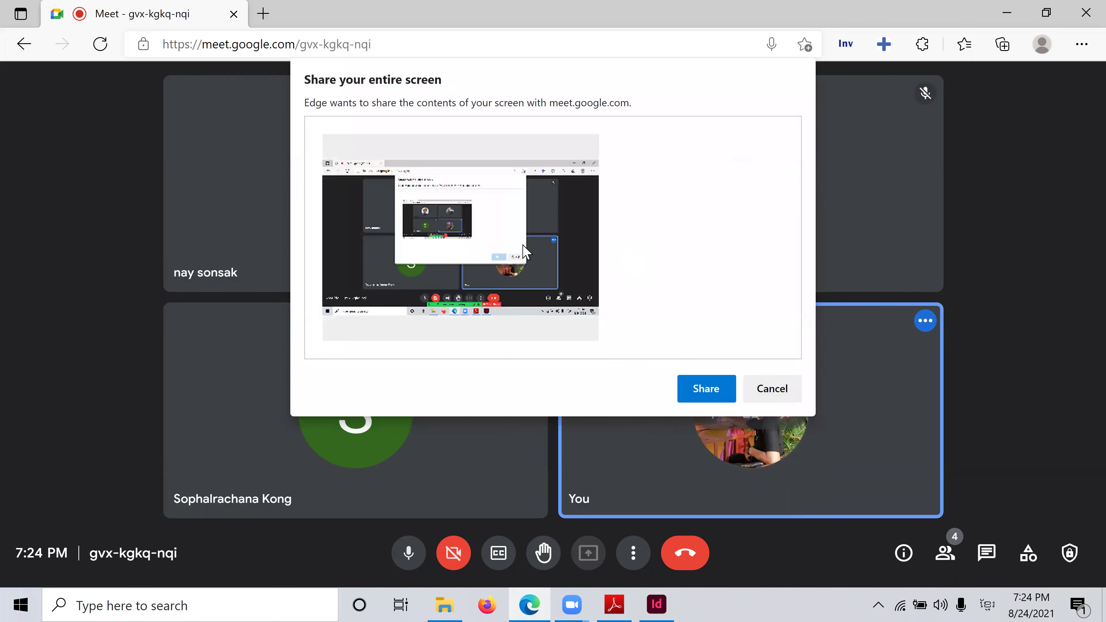
{"action": "left_click", "coordinate": [704, 388]}
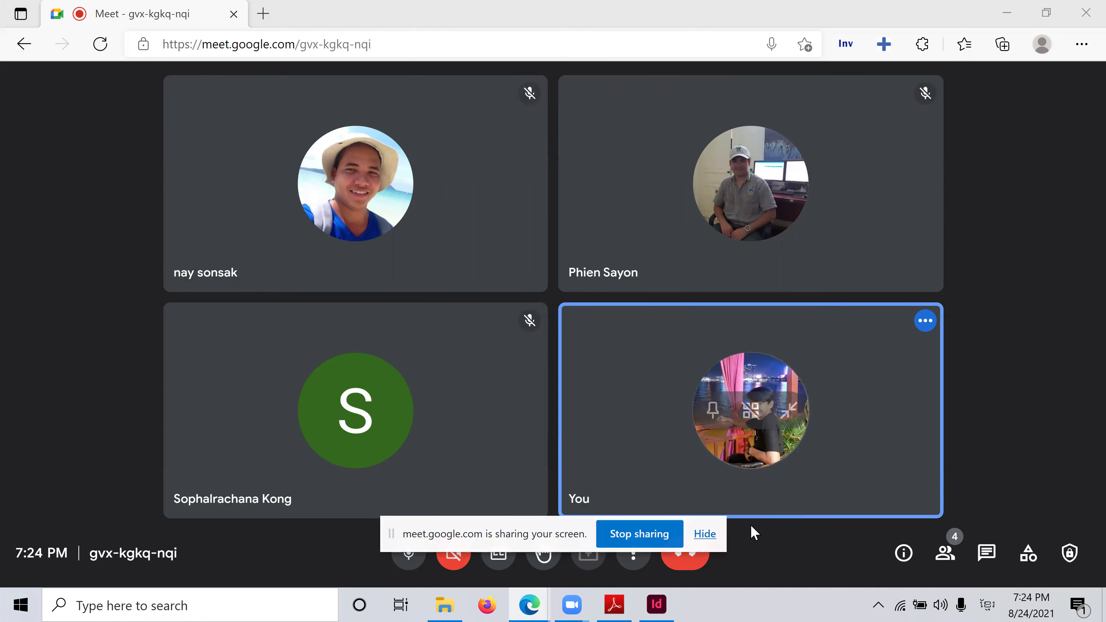
{"action": "left_click", "coordinate": [711, 534]}
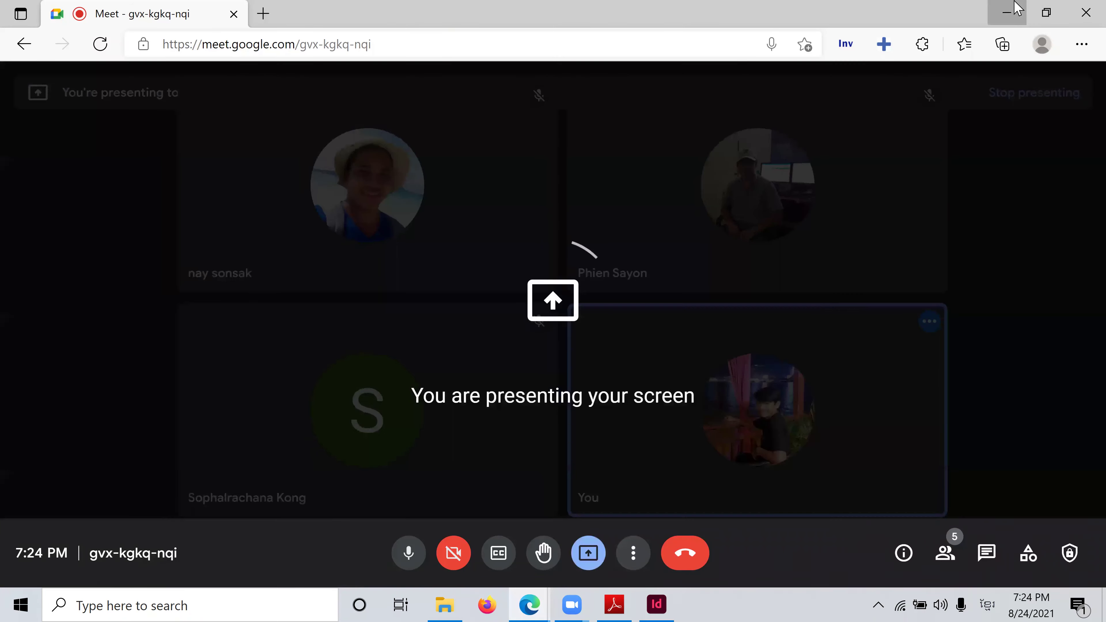
{"action": "left_click", "coordinate": [1006, 12]}
Select all of the page 10 heading's text and show the colour swatches alongside its gradient settings
{"action": "left_click", "coordinate": [395, 163]}
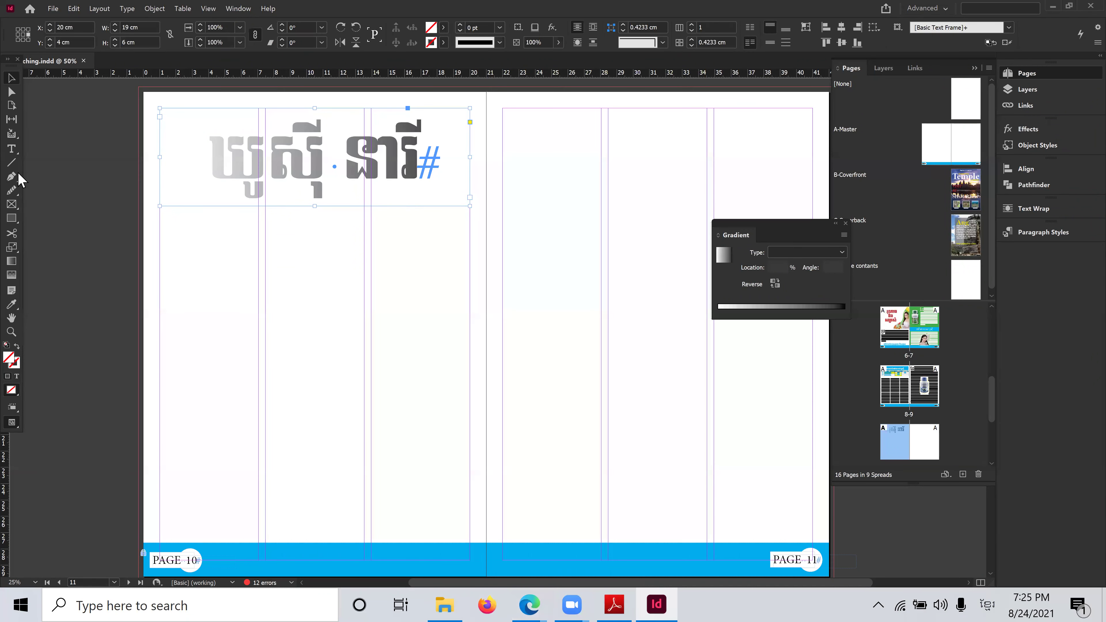
{"action": "key", "text": "t"}
{"action": "key", "text": "ctrl+a"}
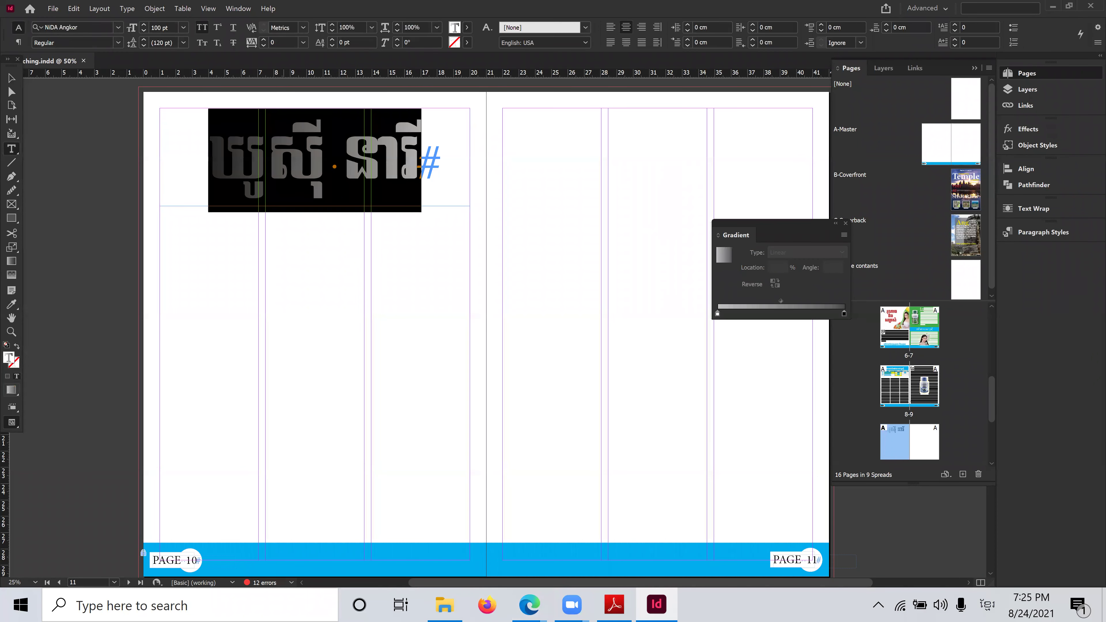
{"action": "left_click", "coordinate": [845, 312]}
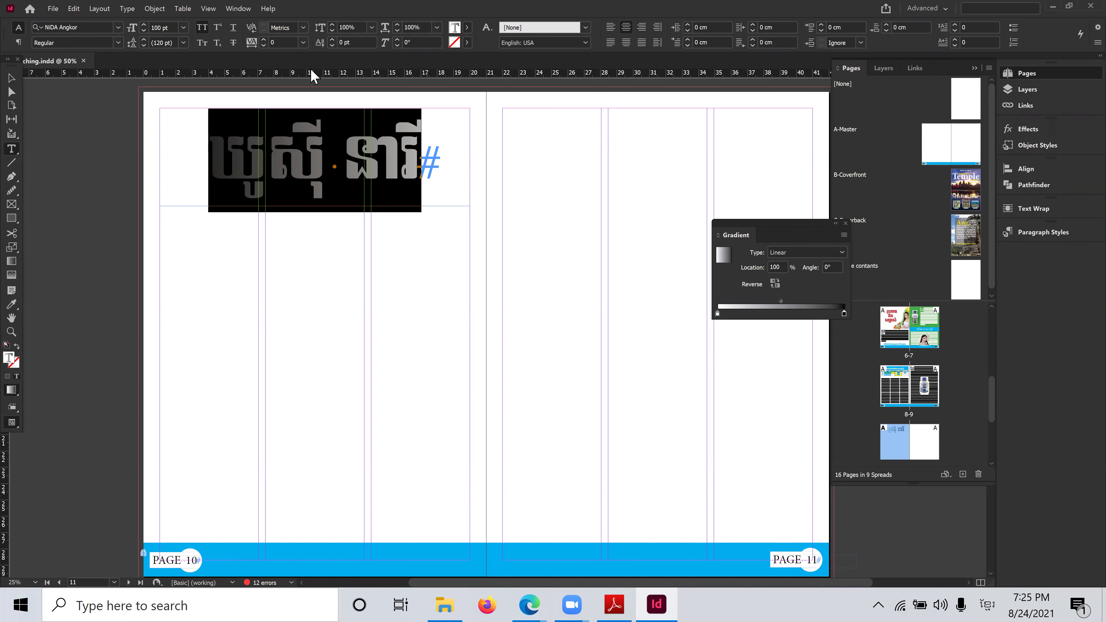
{"action": "left_click", "coordinate": [239, 9]}
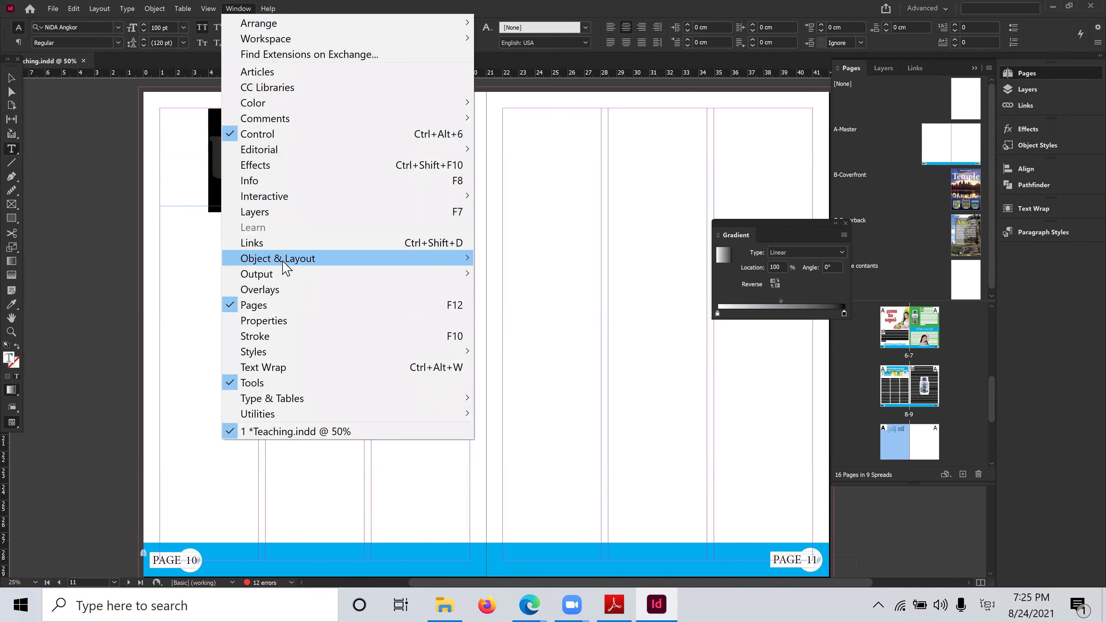
{"action": "mouse_move", "coordinate": [279, 104]}
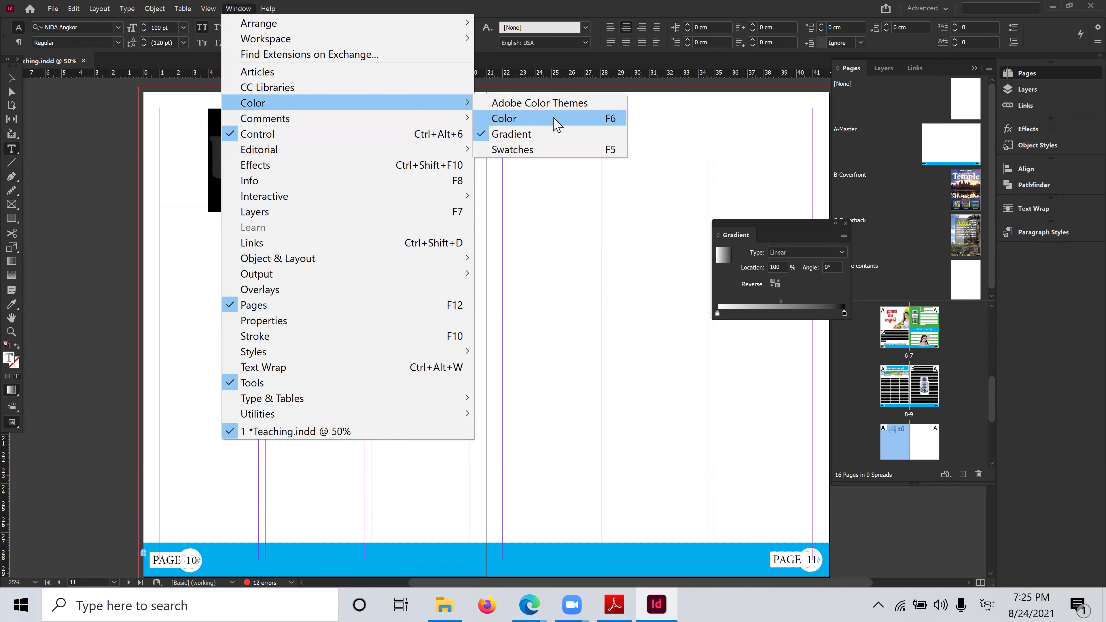
{"action": "left_click", "coordinate": [512, 149]}
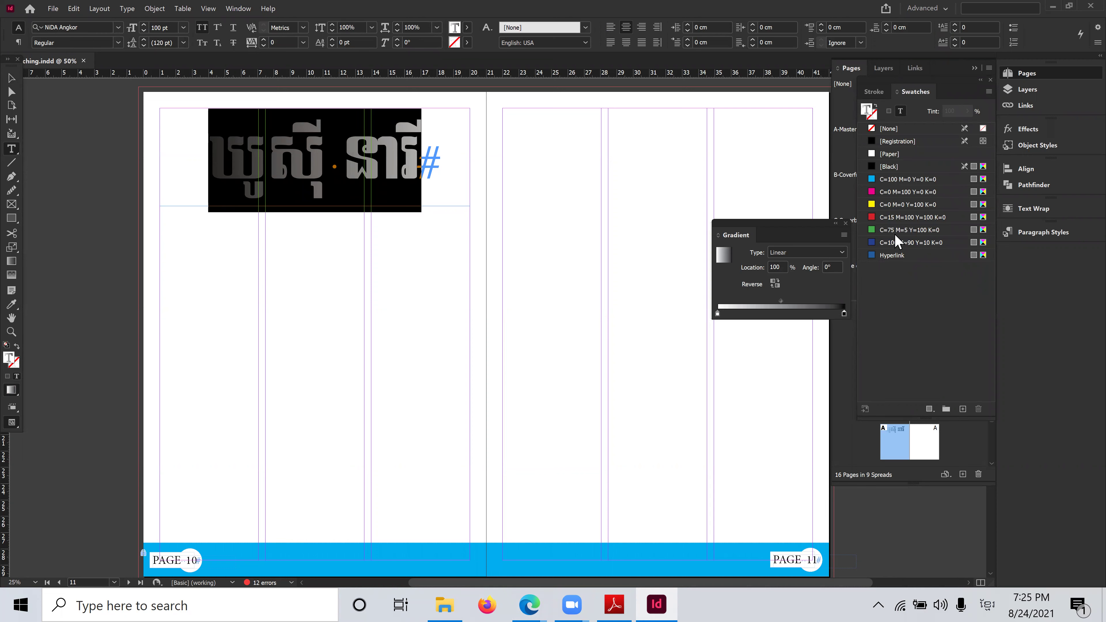
Give the heading gradient green C=75 M=5 Y=100 K=0 stops at both ends, with the white stop between them
{"action": "left_click_drag", "start_coordinate": [904, 231], "coordinate": [846, 316]}
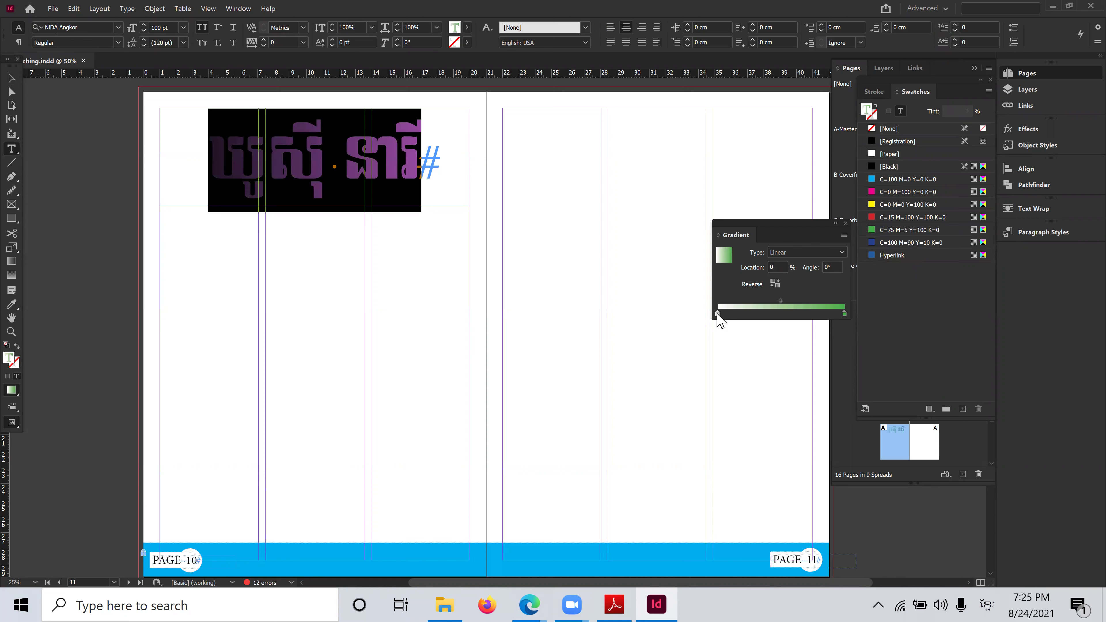
{"action": "left_click", "coordinate": [837, 313]}
{"action": "left_click_drag", "start_coordinate": [837, 314], "coordinate": [766, 315]}
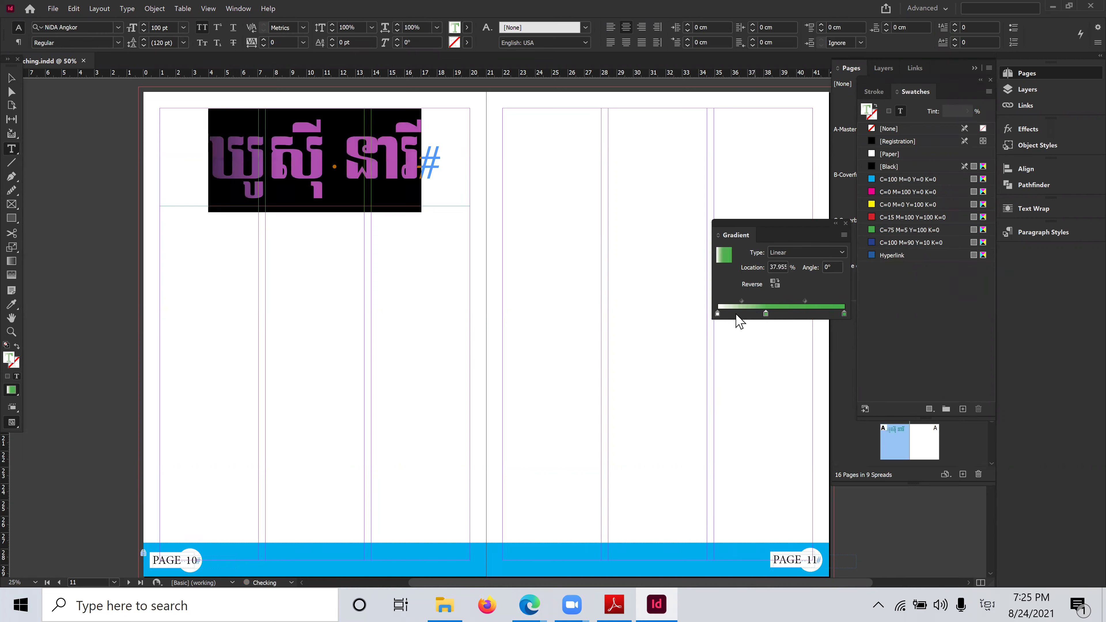
{"action": "left_click", "coordinate": [718, 314]}
{"action": "mouse_move", "coordinate": [718, 314]}
{"action": "left_mouse_down"}
{"action": "mouse_move", "coordinate": [784, 318]}
{"action": "mouse_move", "coordinate": [731, 324]}
{"action": "mouse_move", "coordinate": [716, 313]}
{"action": "left_mouse_up"}
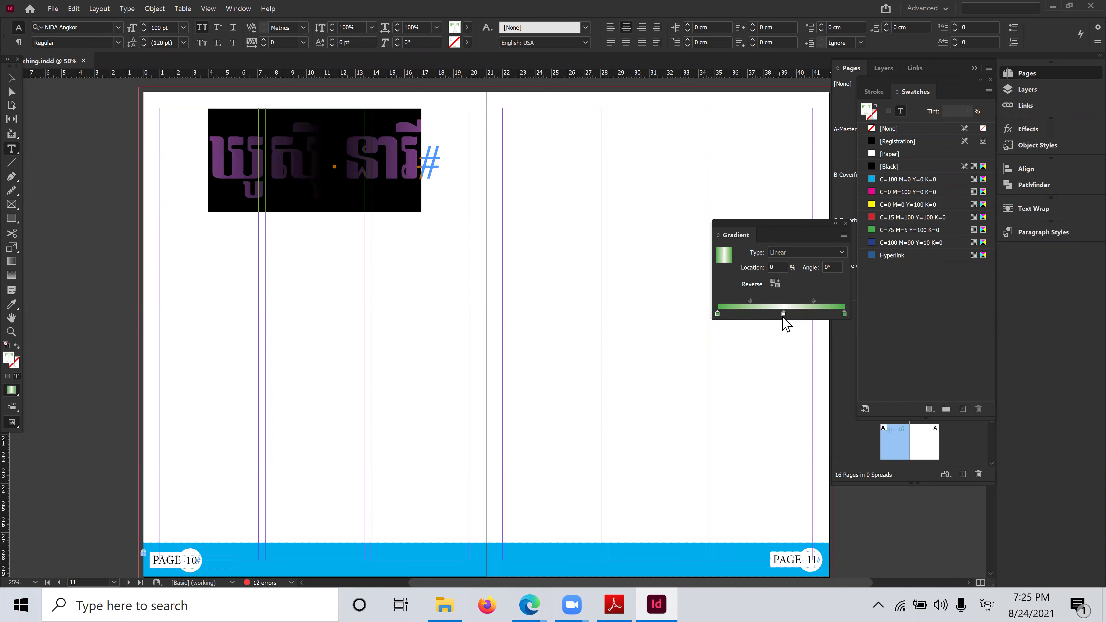
Place the gradient's white stop at about 49% and recolour it yellow C=0 M=0 Y=100 K=0, then deselect the heading
{"action": "mouse_move", "coordinate": [783, 316]}
{"action": "left_mouse_down"}
{"action": "mouse_move", "coordinate": [762, 304]}
{"action": "mouse_move", "coordinate": [800, 302]}
{"action": "left_mouse_up"}
{"action": "left_click", "coordinate": [750, 301]}
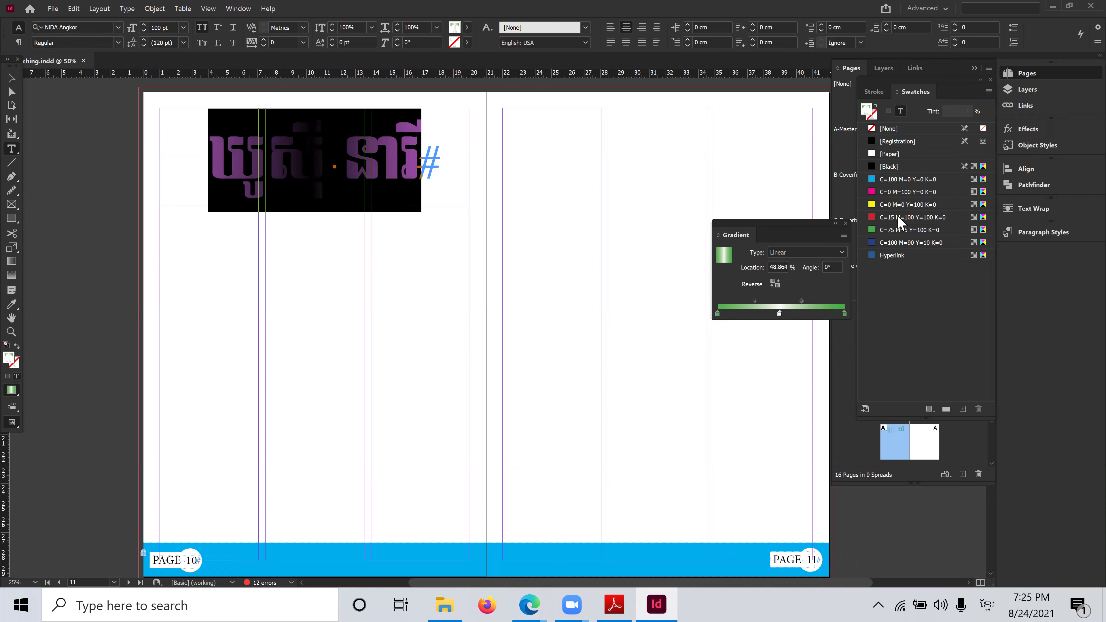
{"action": "left_click_drag", "start_coordinate": [906, 207], "coordinate": [781, 316]}
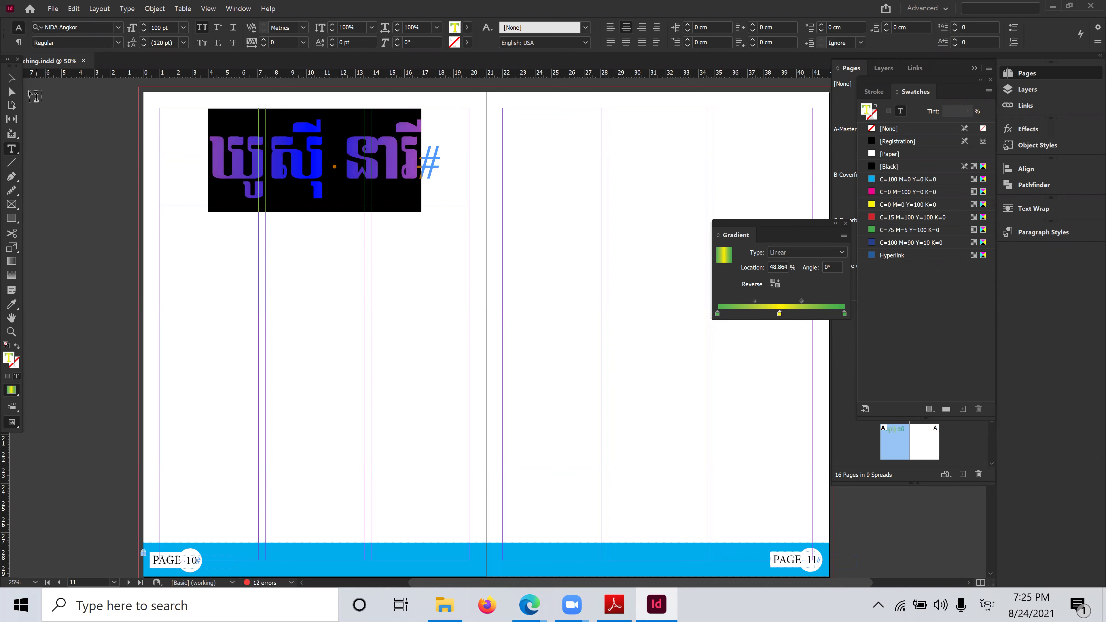
{"action": "left_click", "coordinate": [11, 77]}
{"action": "left_click", "coordinate": [442, 266]}
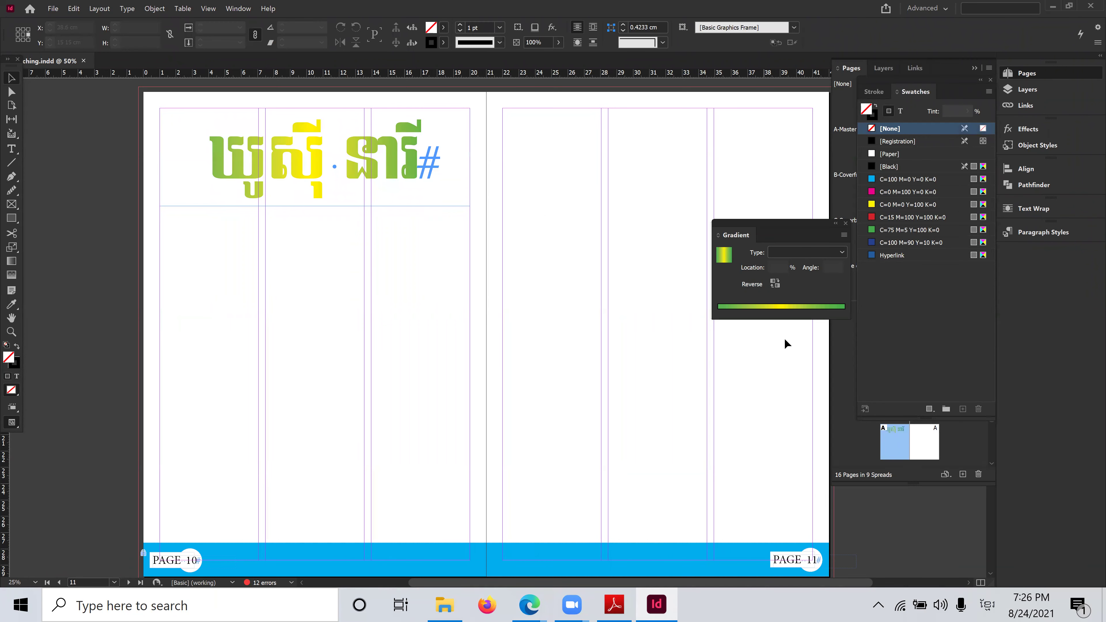
Try a 90° angle and the Radial type for the gradient with nothing selected, then return the type to Linear
{"action": "left_click", "coordinate": [783, 307]}
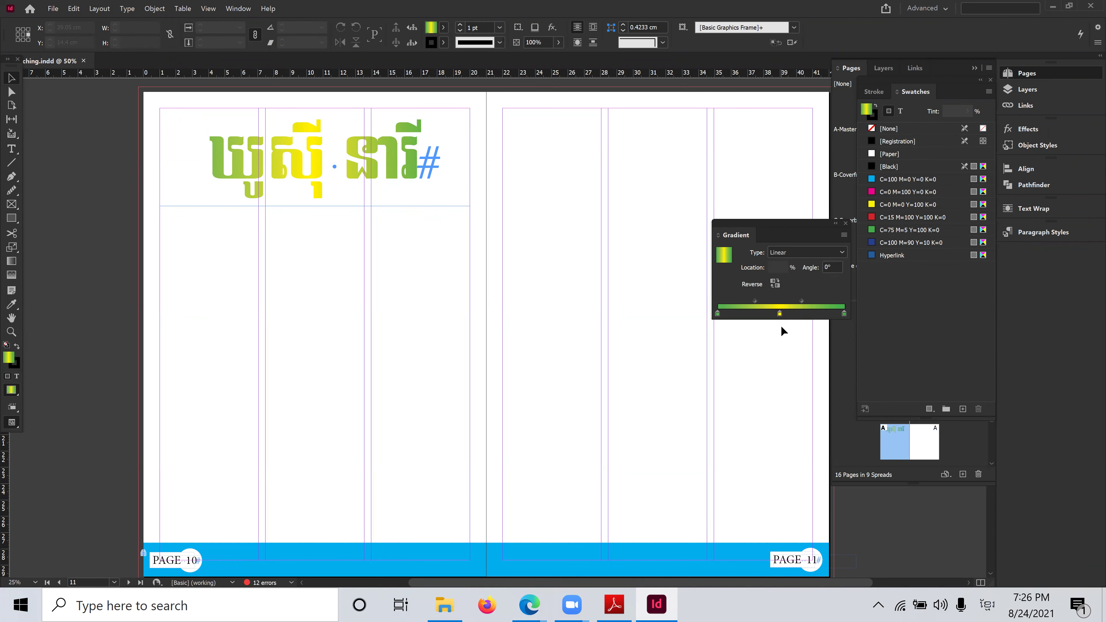
{"action": "left_click", "coordinate": [836, 266]}
{"action": "type", "text": "90"}
{"action": "key", "text": "Return"}
{"action": "left_click", "coordinate": [780, 313]}
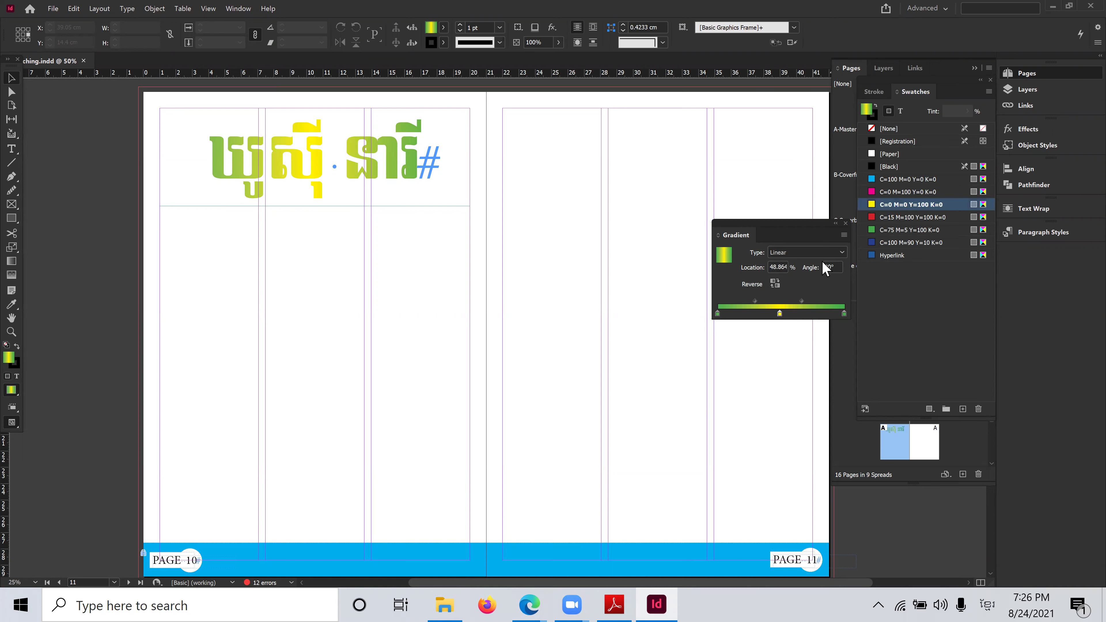
{"action": "left_click", "coordinate": [828, 253]}
{"action": "left_click", "coordinate": [795, 278]}
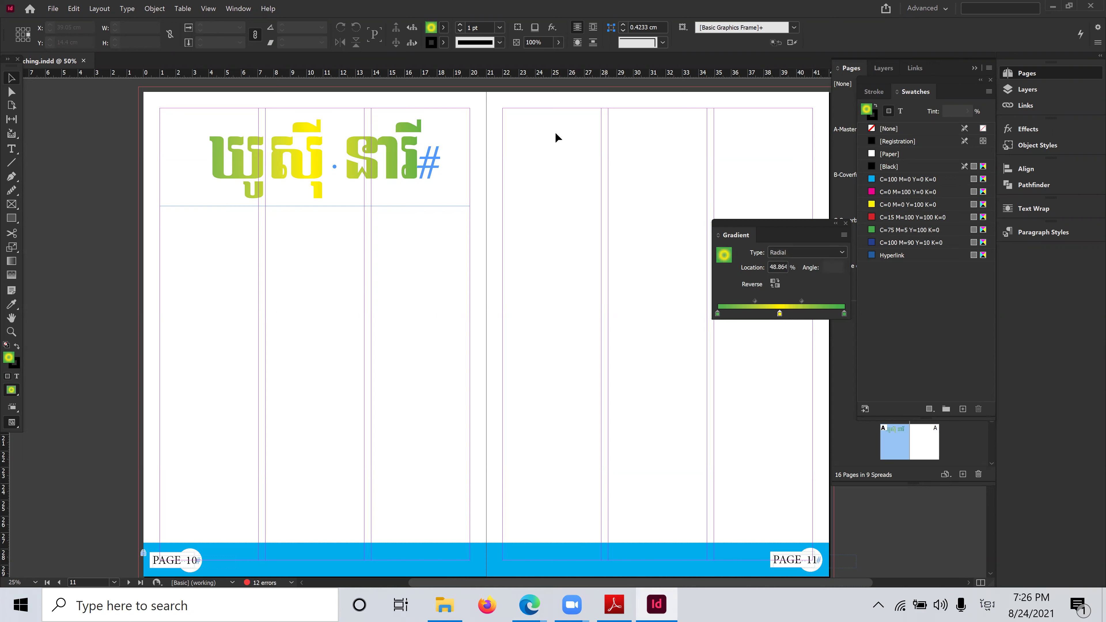
{"action": "left_click", "coordinate": [810, 254]}
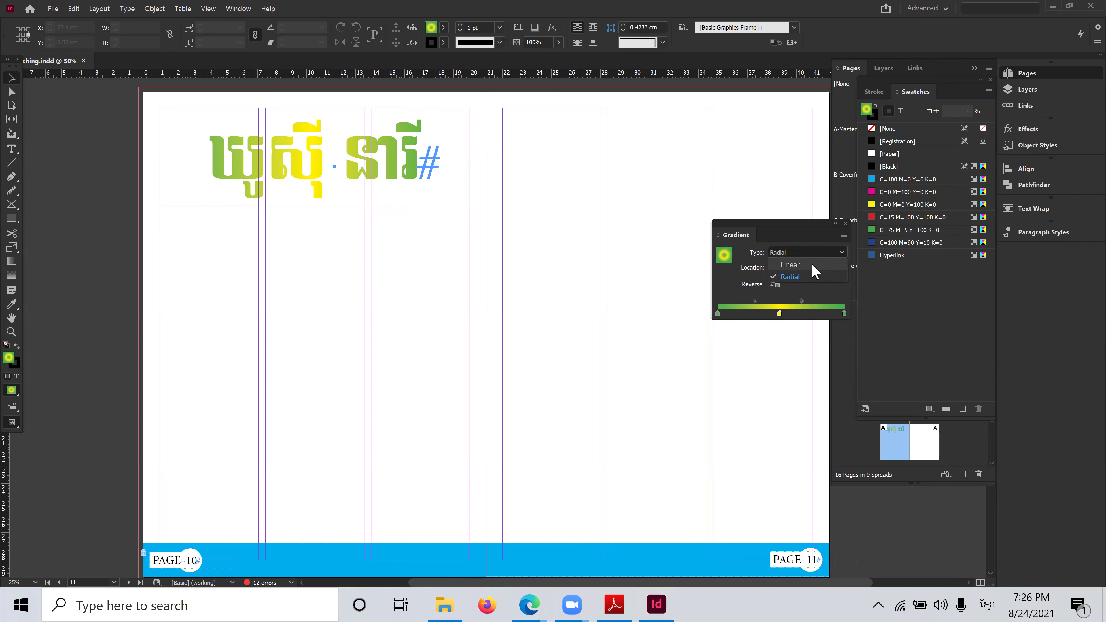
{"action": "left_click", "coordinate": [791, 269]}
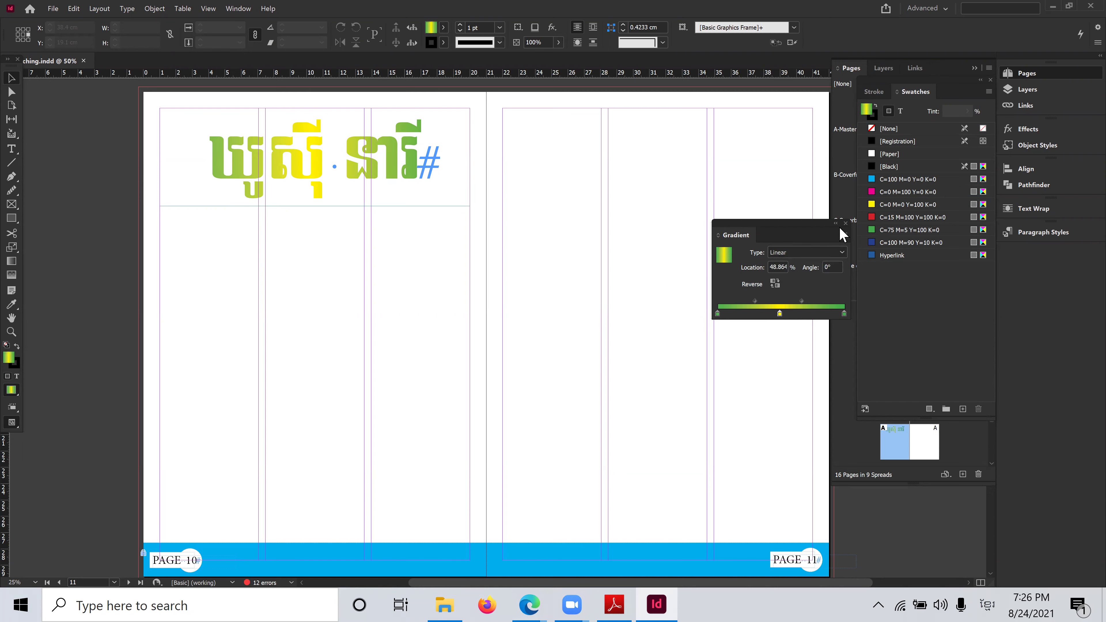
Set the gradient angle of the whole page 10 heading text to 90°
{"action": "left_click", "coordinate": [281, 142]}
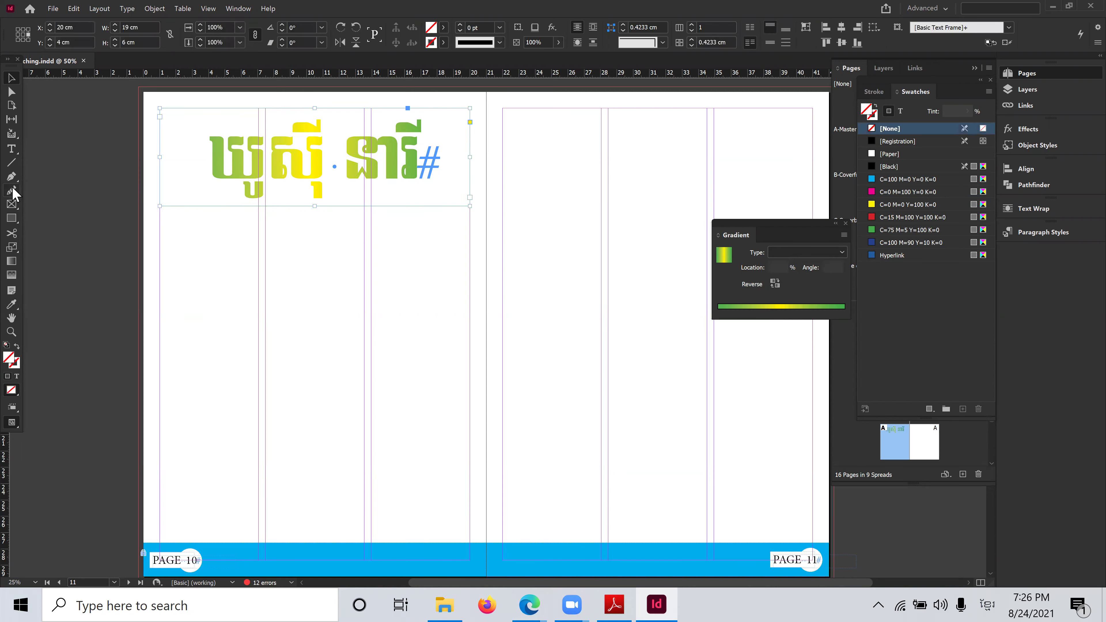
{"action": "left_click", "coordinate": [12, 149]}
{"action": "triple_click", "coordinate": [304, 156]}
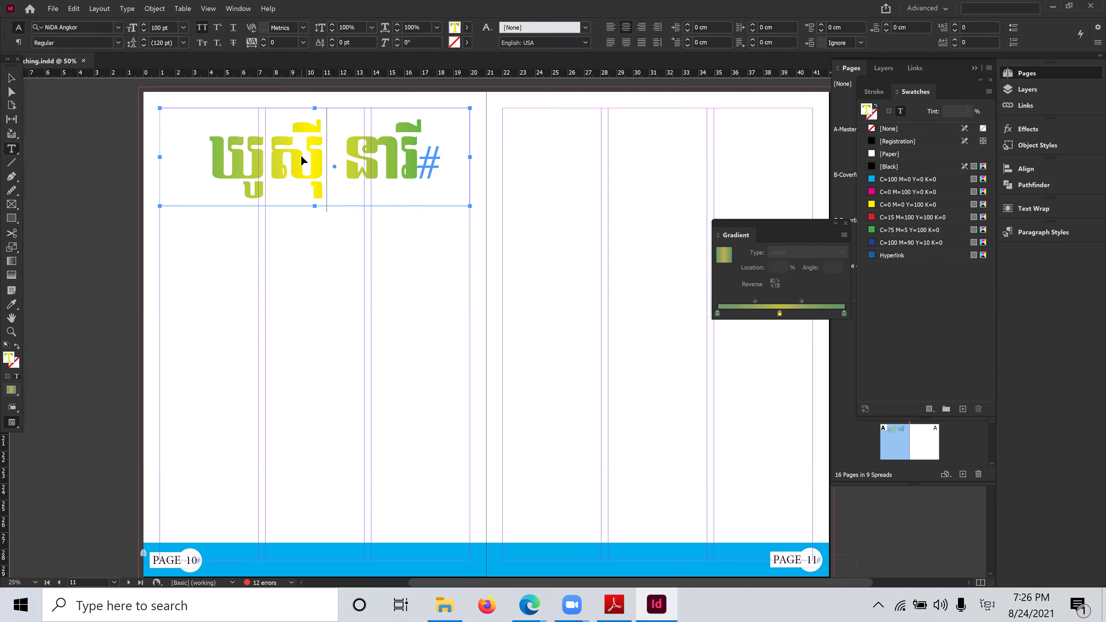
{"action": "left_click", "coordinate": [834, 268]}
{"action": "key", "text": "ctrl+a"}
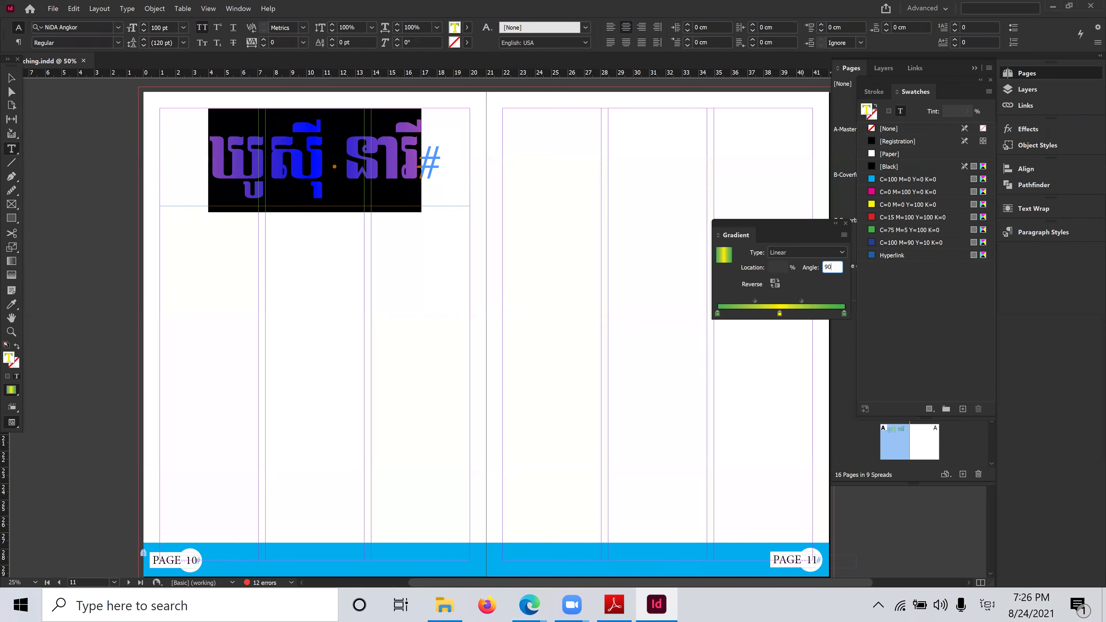
{"action": "left_click", "coordinate": [260, 167]}
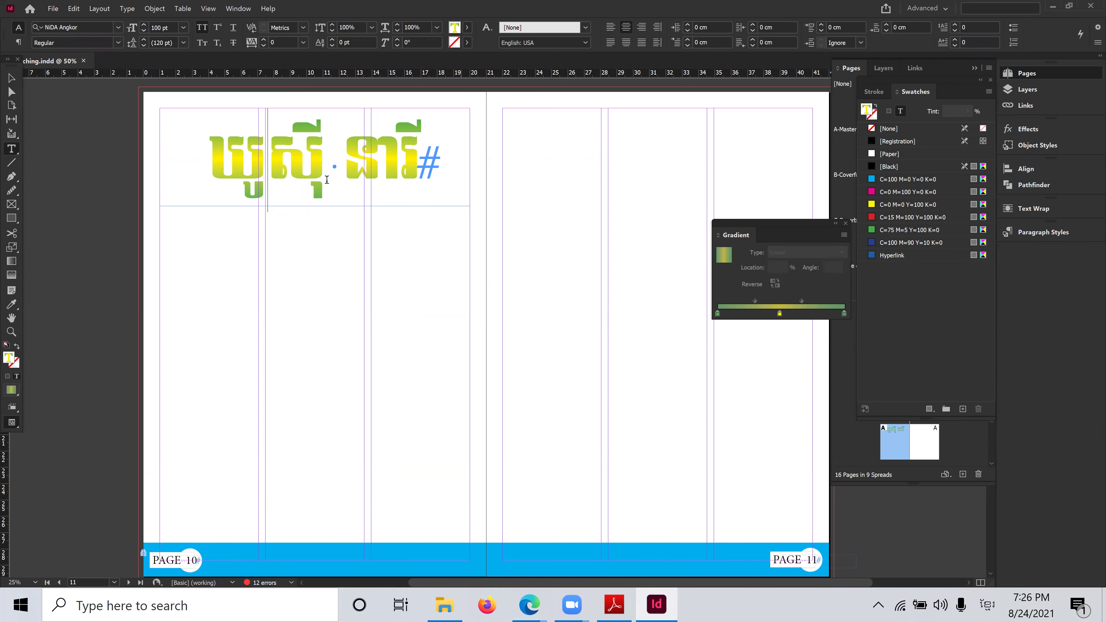
Deselect the heading and close the floating gradient settings
{"action": "left_click", "coordinate": [11, 78]}
{"action": "left_click", "coordinate": [359, 344]}
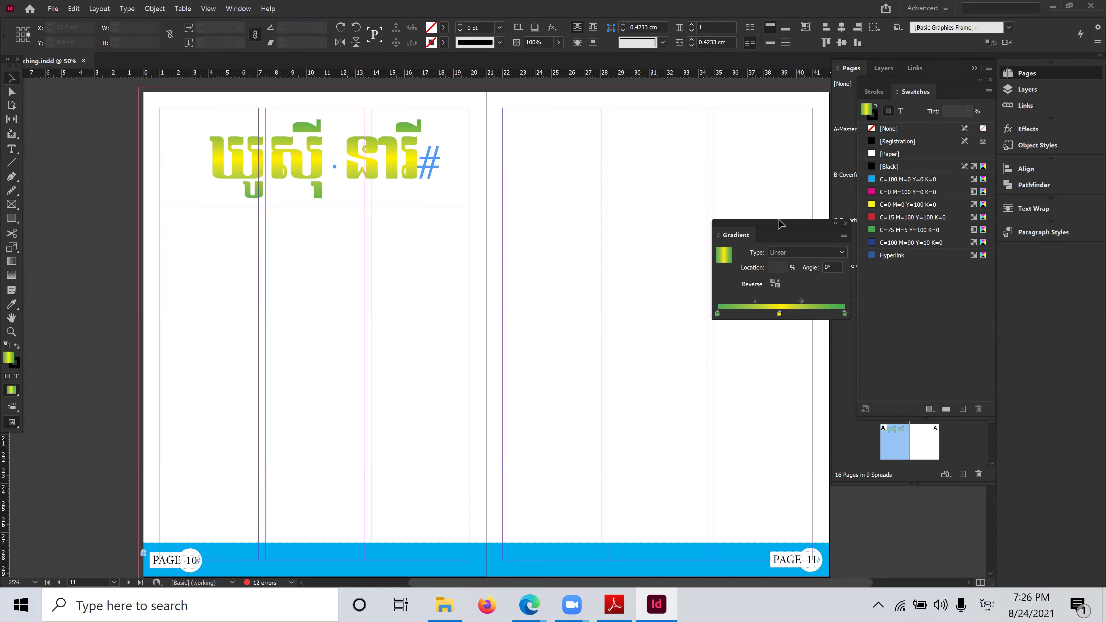
{"action": "left_click", "coordinate": [836, 223]}
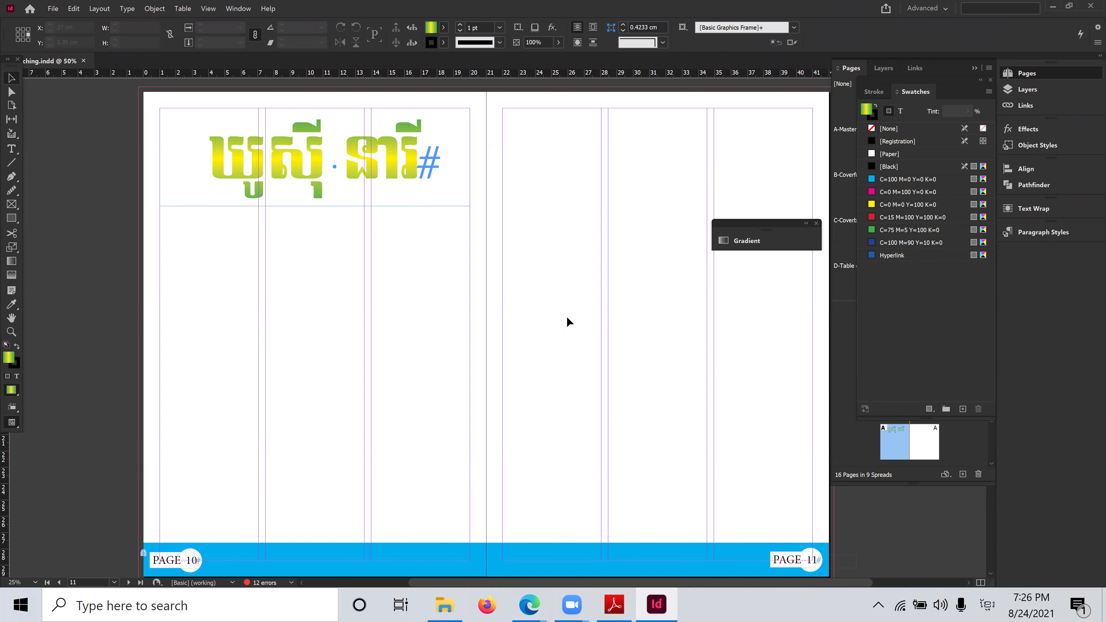
{"action": "left_click", "coordinate": [806, 224]}
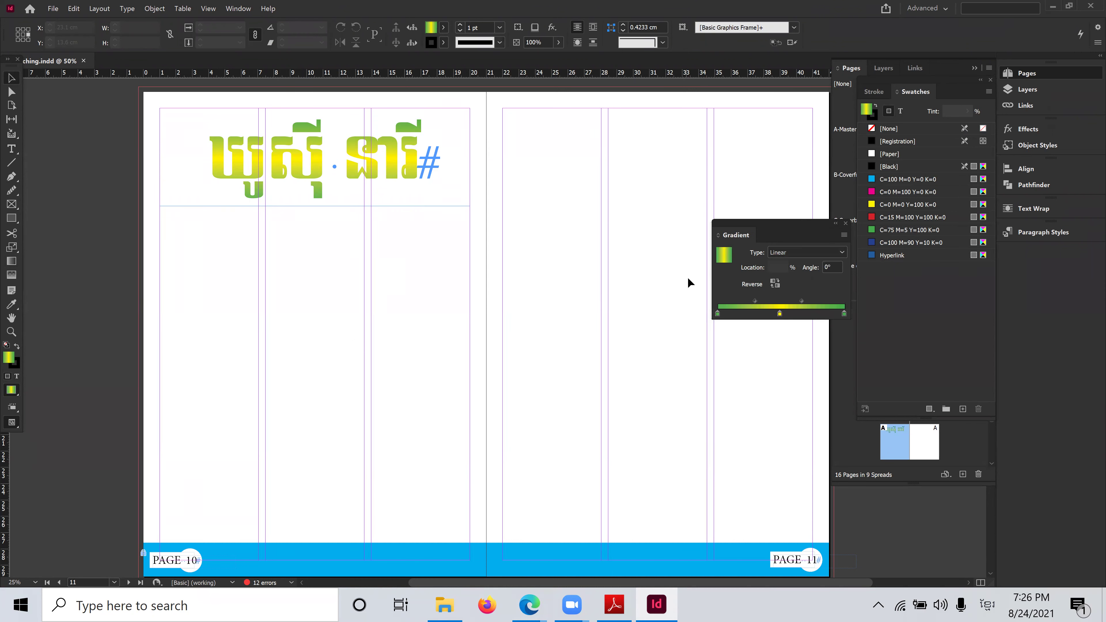
{"action": "left_click", "coordinate": [845, 224]}
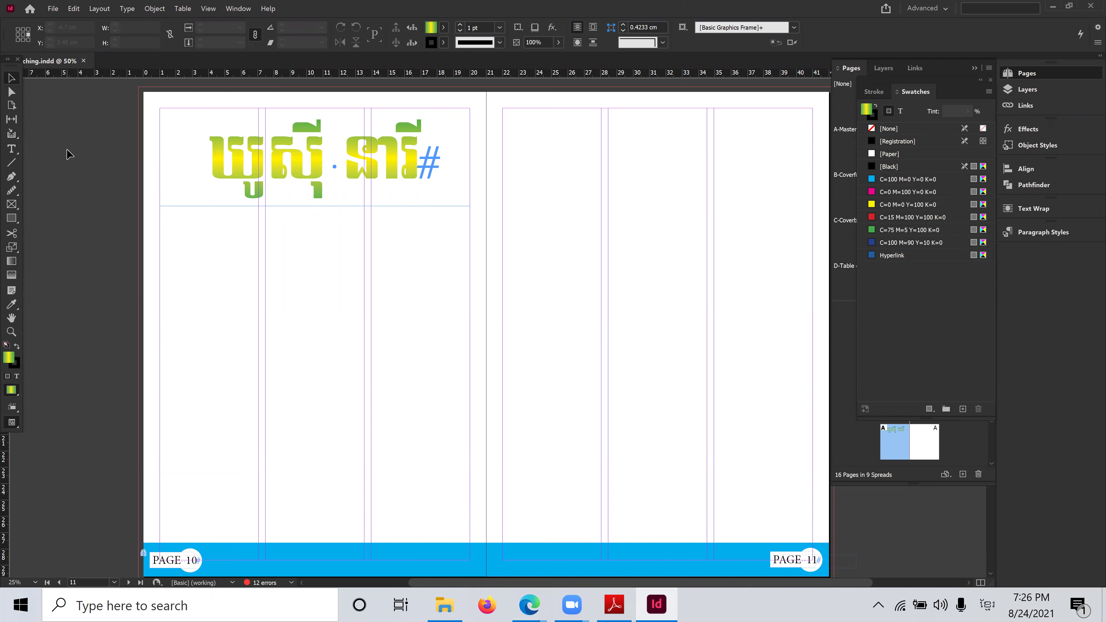
Create a text frame below the page 10 heading, spanning the margins down to the blue footer, and paste the Khmer body text
{"action": "left_click", "coordinate": [649, 598]}
{"action": "key", "text": "alt+Tab"}
{"action": "left_click", "coordinate": [11, 148]}
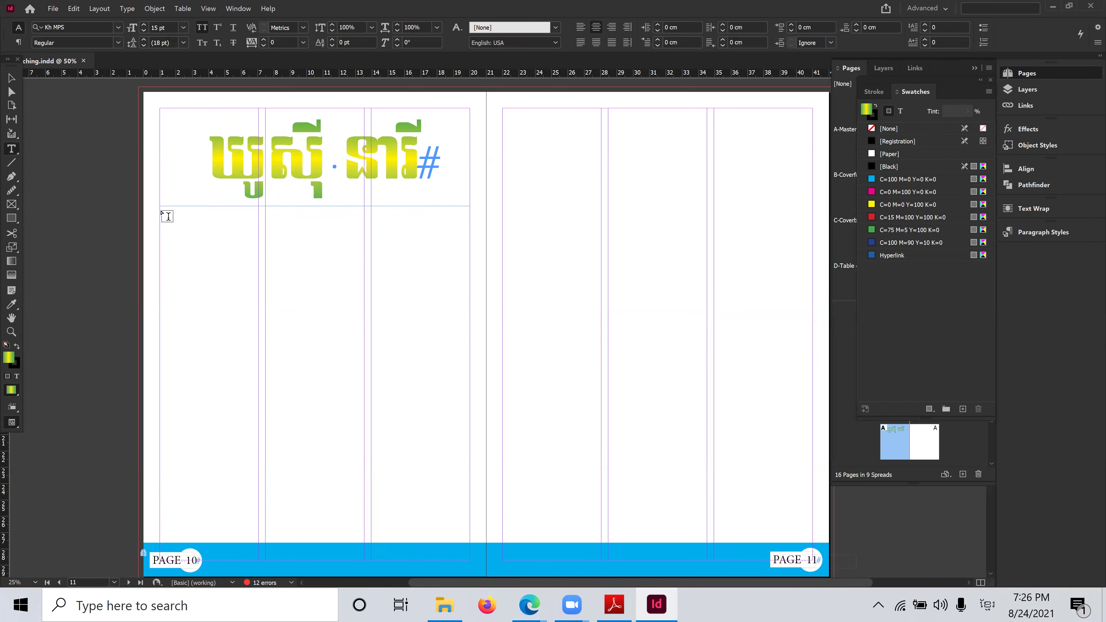
{"action": "left_click_drag", "start_coordinate": [168, 216], "coordinate": [489, 541]}
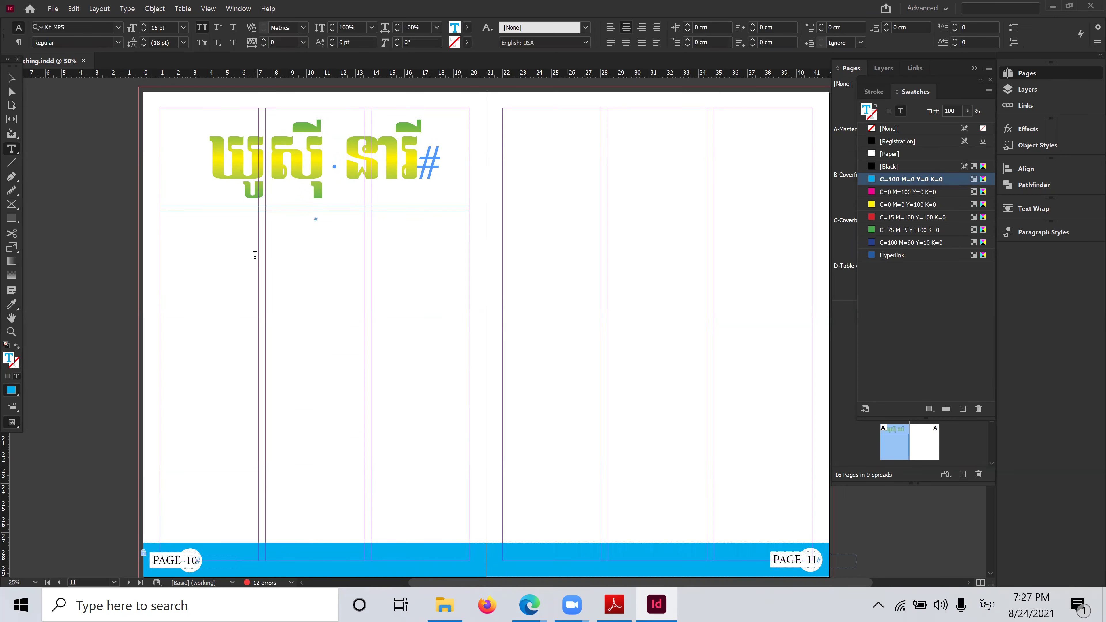
{"action": "key", "text": "ctrl+v"}
{"action": "scroll", "coordinate": [416, 402], "scroll_direction": "down", "scroll_amount": 2}
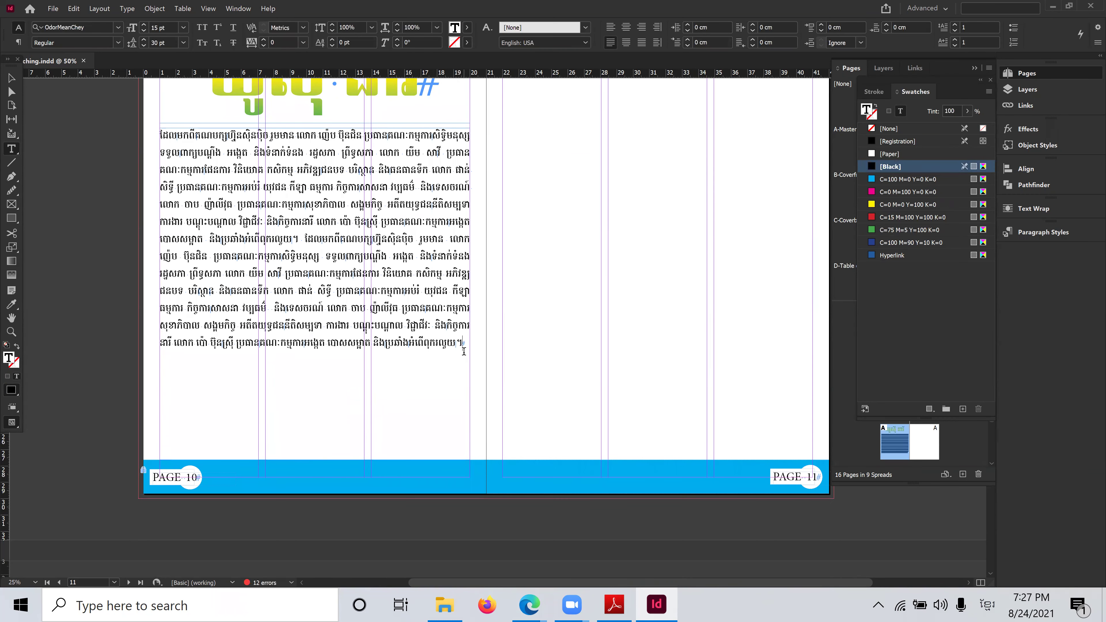
Set the font size of all the pasted body text on page 10 to 20 pt
{"action": "key", "text": "ctrl+a"}
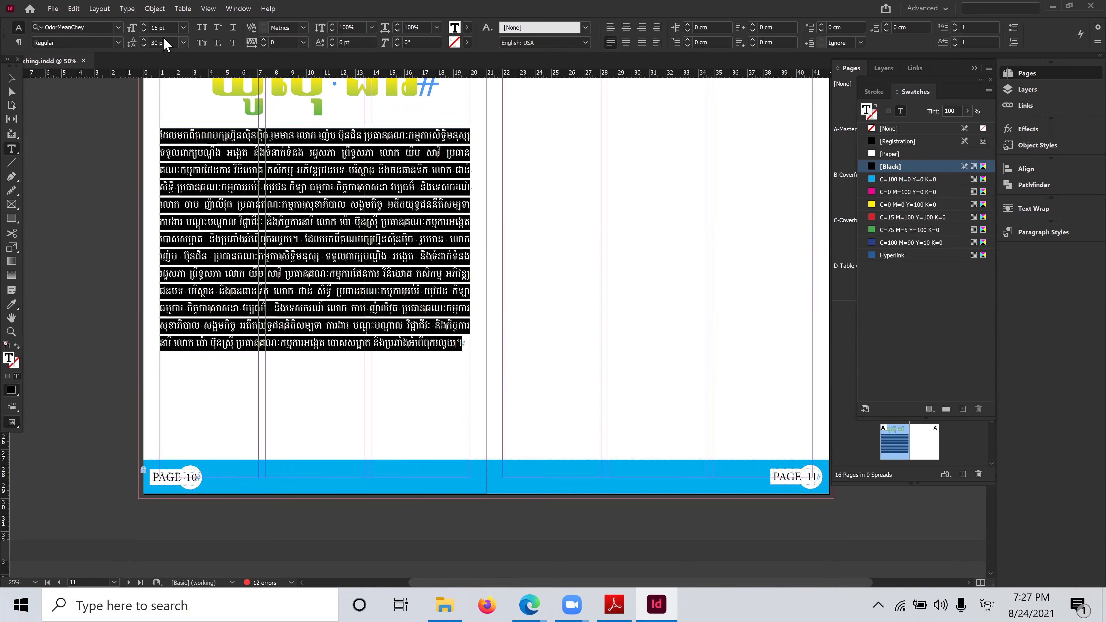
{"action": "key", "text": "Tab"}
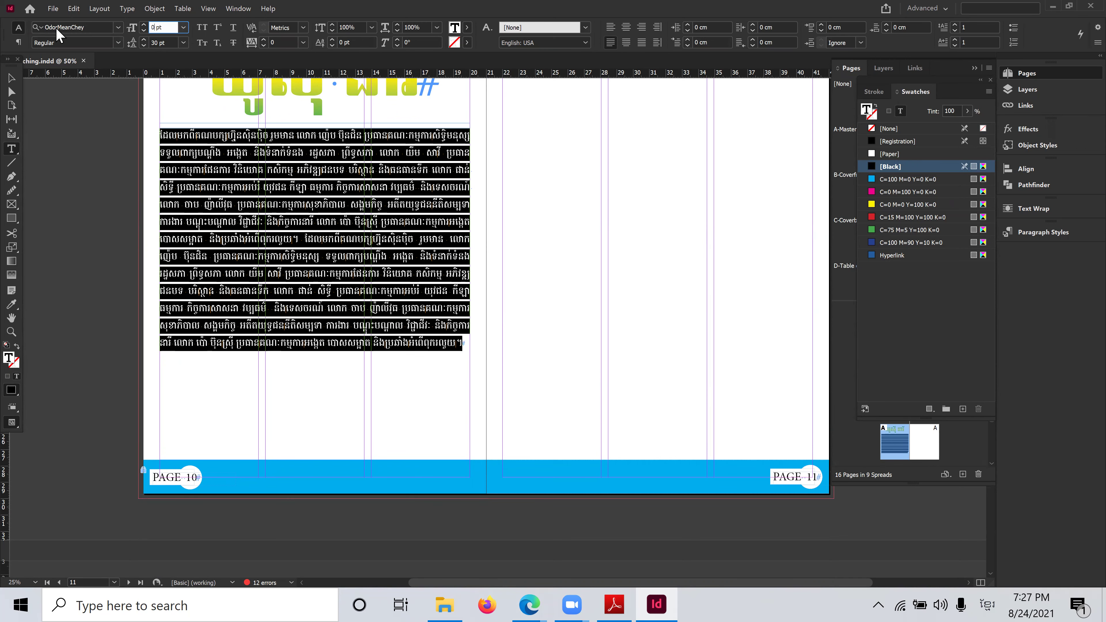
{"action": "type", "text": "0"}
{"action": "key", "text": "Return"}
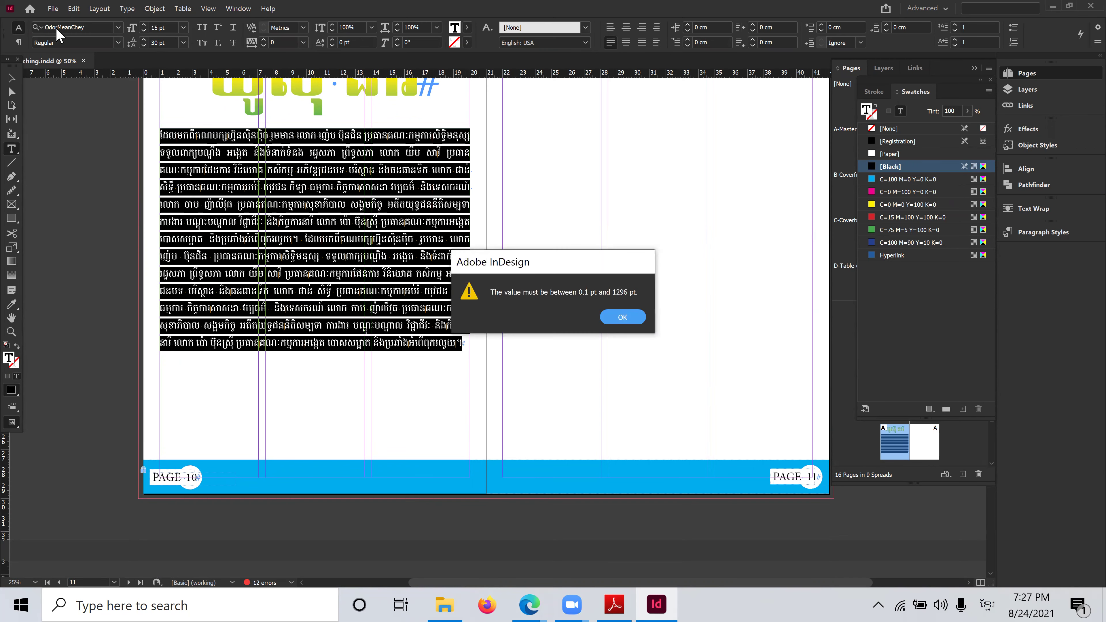
{"action": "left_click", "coordinate": [622, 323]}
{"action": "type", "text": "20"}
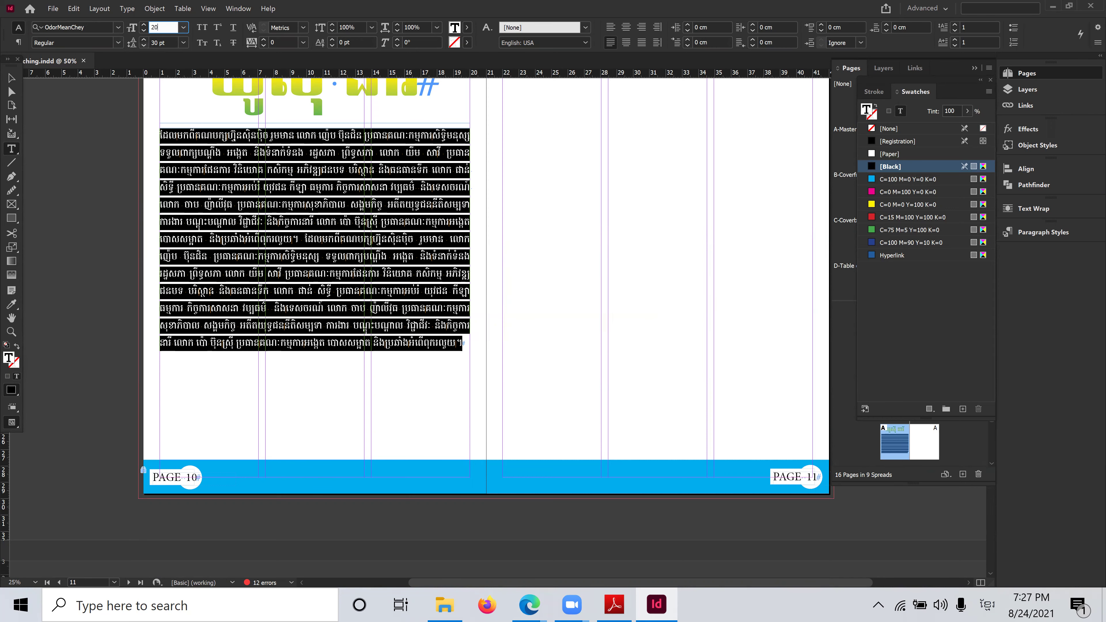
{"action": "key", "text": "Return"}
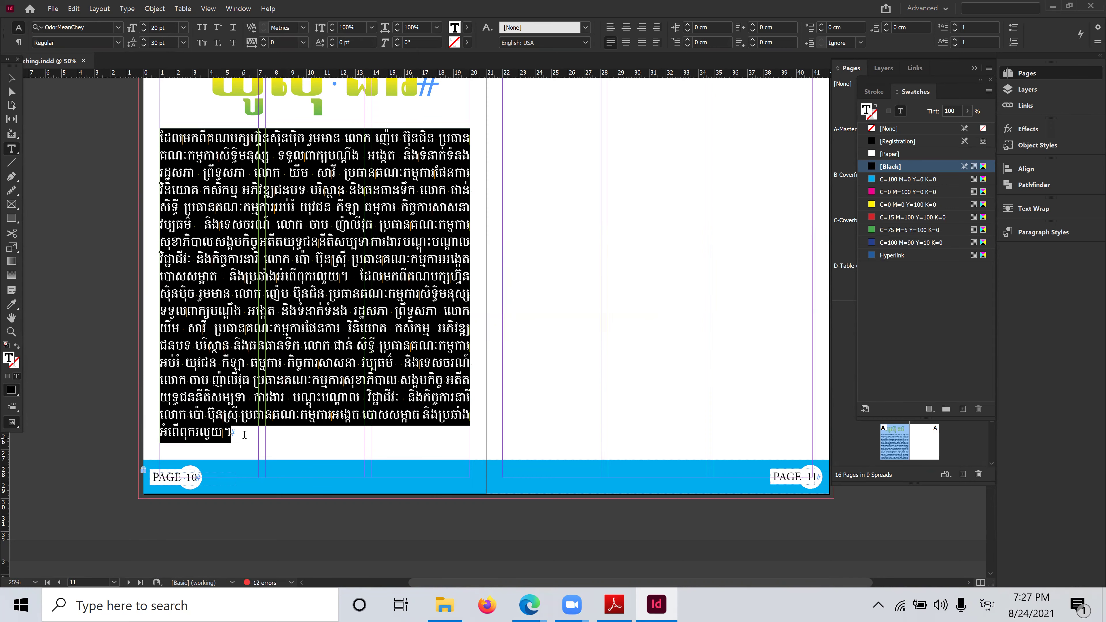
{"action": "left_click", "coordinate": [245, 435]}
{"action": "scroll", "coordinate": [308, 390], "scroll_direction": "up", "scroll_amount": 2}
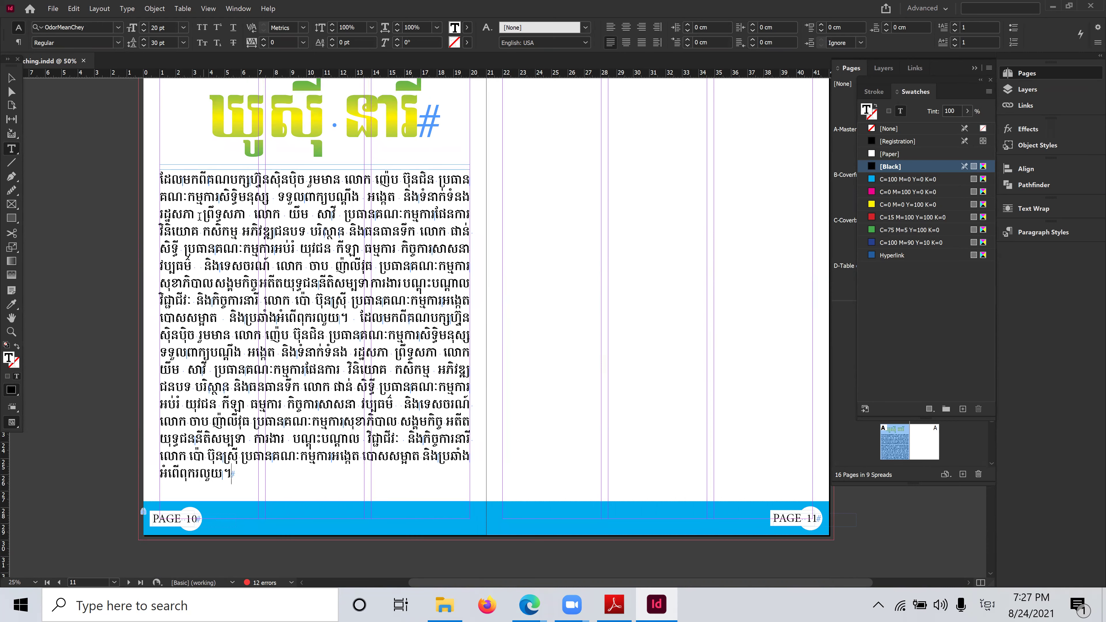
Draw a rectangle about 20 cm wide and 7 cm high over the heading, starting at page 10's top-left corner
{"action": "left_click", "coordinate": [11, 78]}
{"action": "scroll", "coordinate": [531, 274], "scroll_direction": "up", "scroll_amount": 2}
{"action": "scroll", "coordinate": [532, 274], "scroll_direction": "up", "scroll_amount": 2}
{"action": "left_click", "coordinate": [531, 273]}
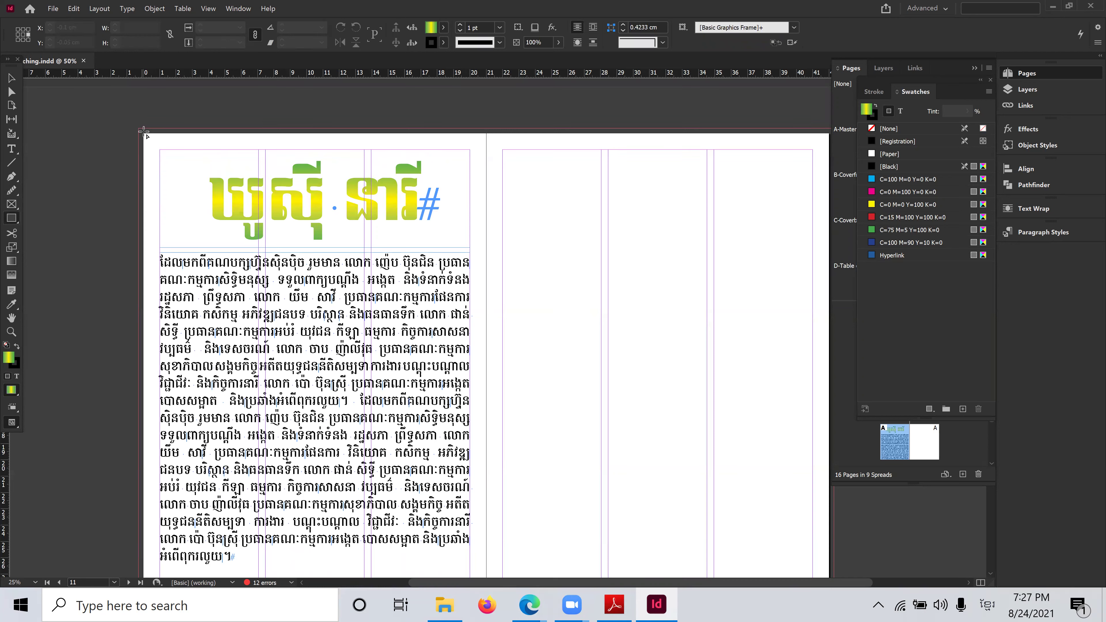
{"action": "left_click_drag", "start_coordinate": [143, 138], "coordinate": [471, 251]}
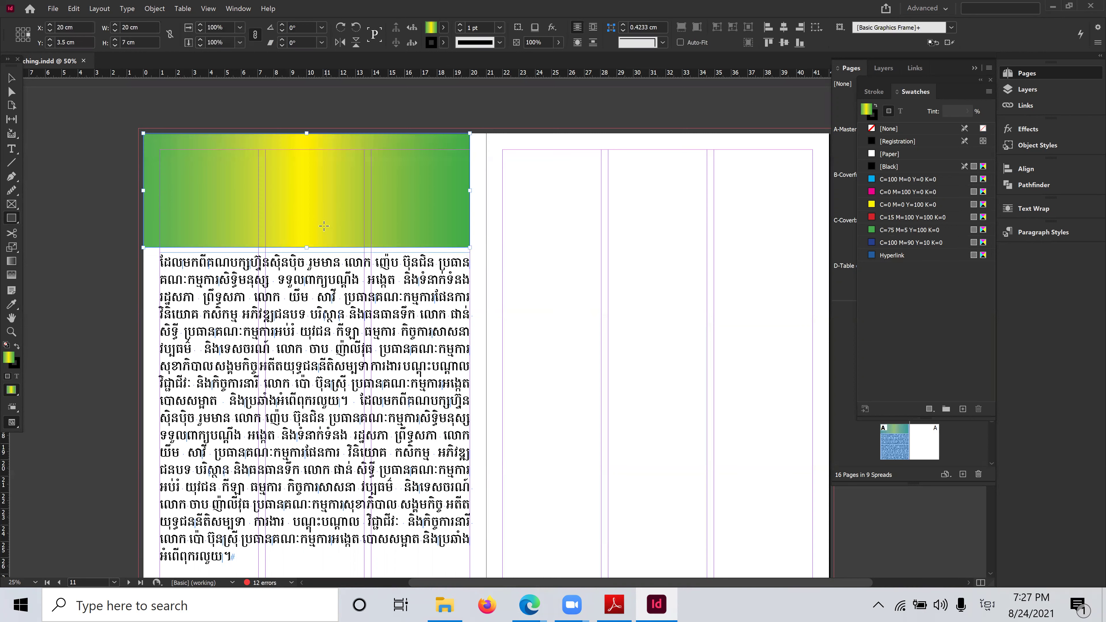
{"action": "left_click", "coordinate": [11, 78]}
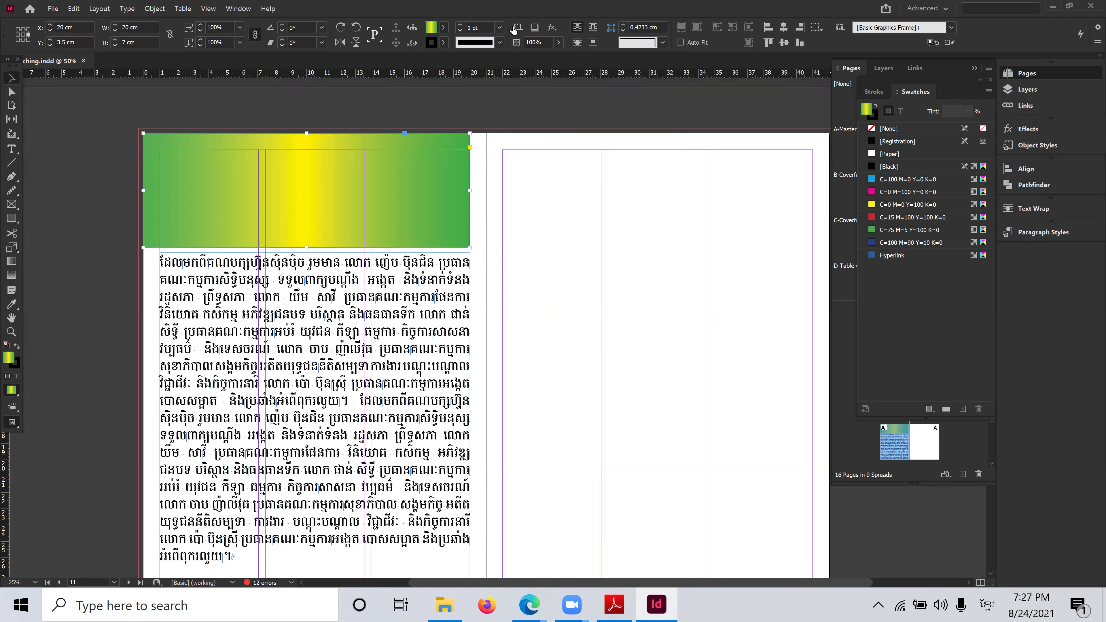
Fill the heading rectangle with C=100 M=0 Y=0 K=0 and send it to the back behind the heading text
{"action": "left_click", "coordinate": [443, 28]}
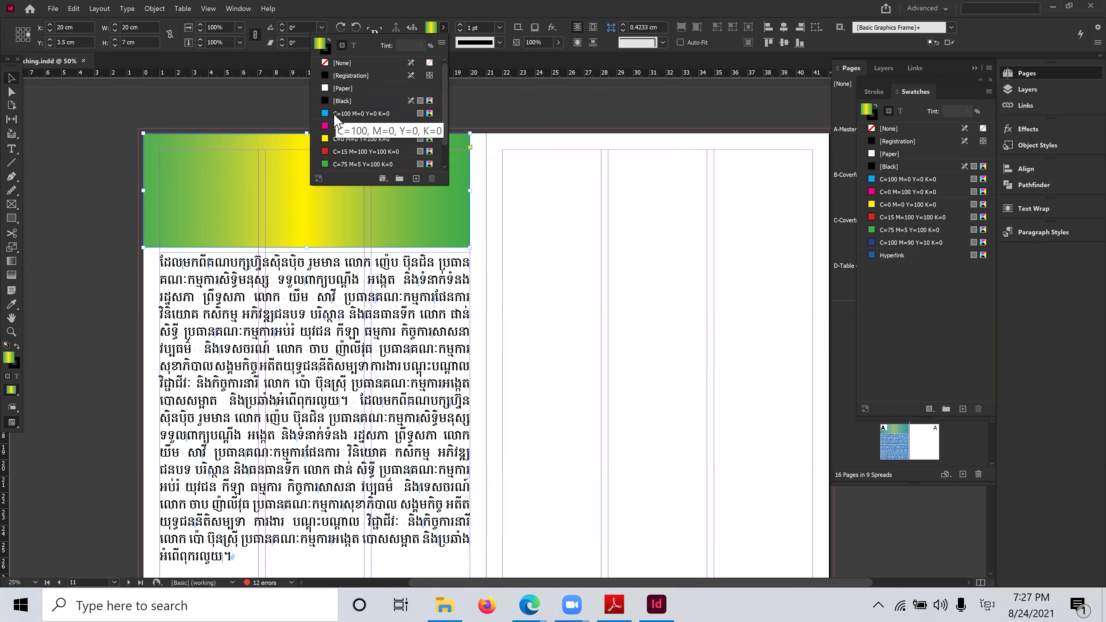
{"action": "left_click", "coordinate": [323, 117]}
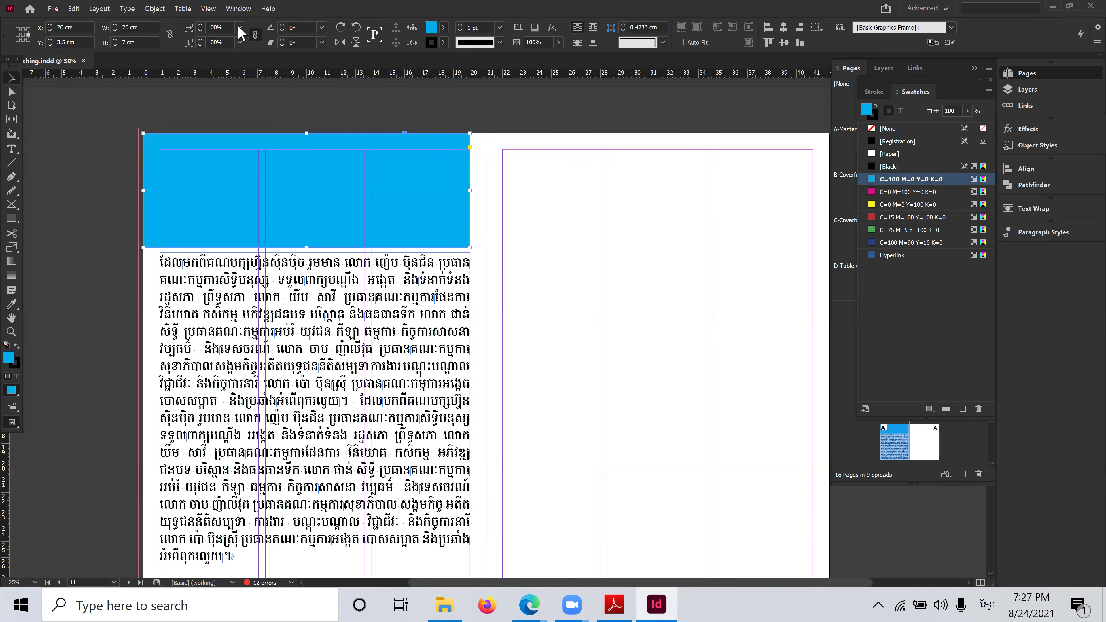
{"action": "left_click", "coordinate": [157, 9]}
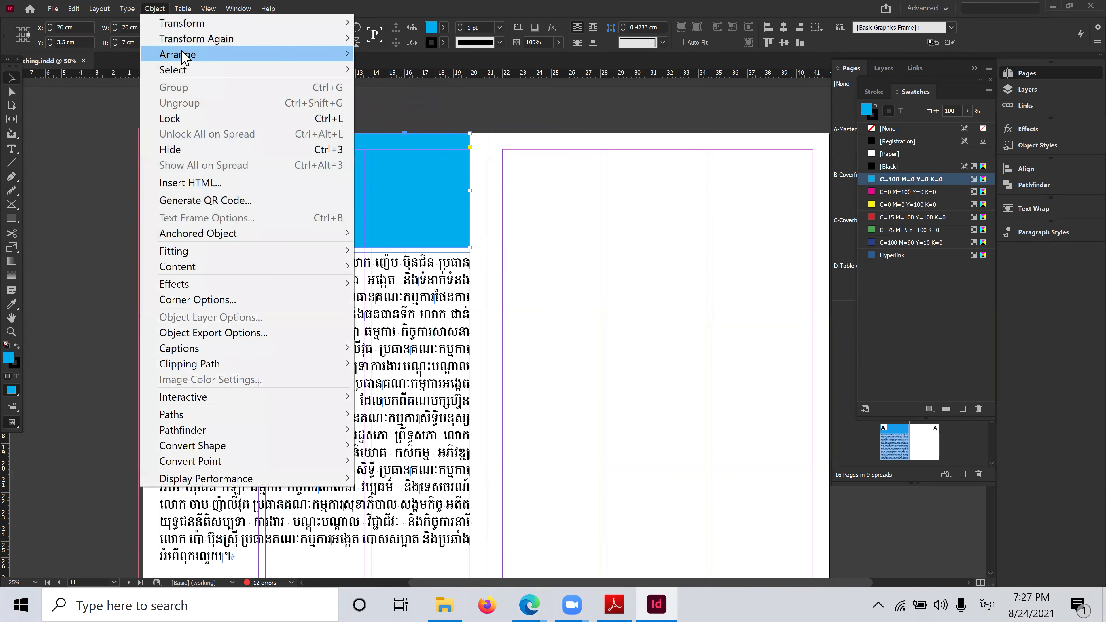
{"action": "mouse_move", "coordinate": [183, 54]}
{"action": "left_click", "coordinate": [415, 100]}
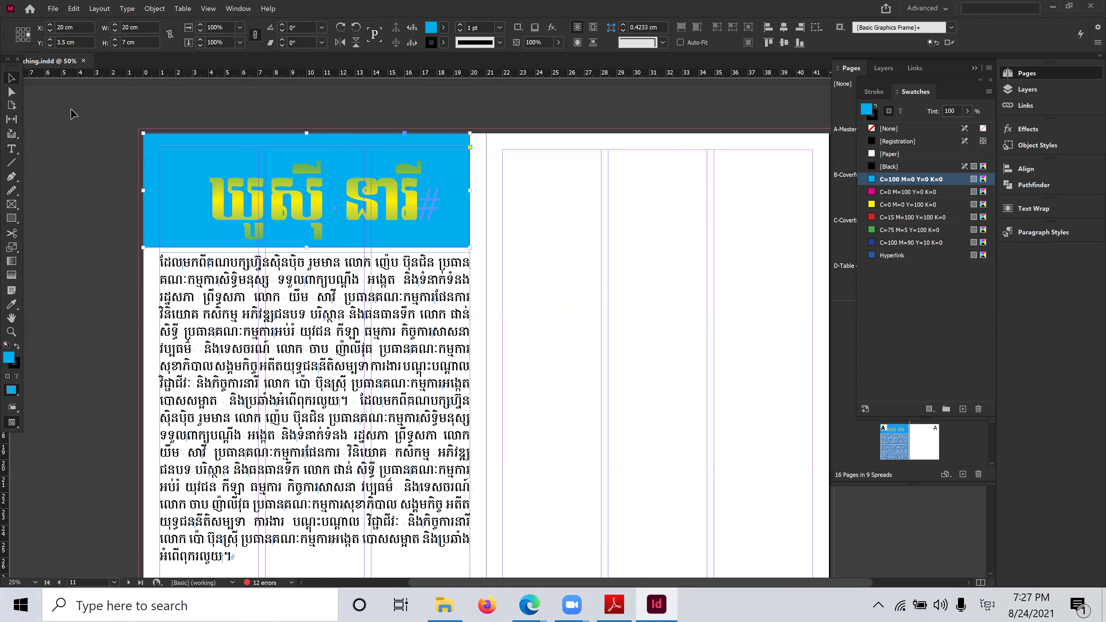
Change the heading rectangle's fill to a custom teal, R=0 G=142 B=157
{"action": "left_click", "coordinate": [443, 27]}
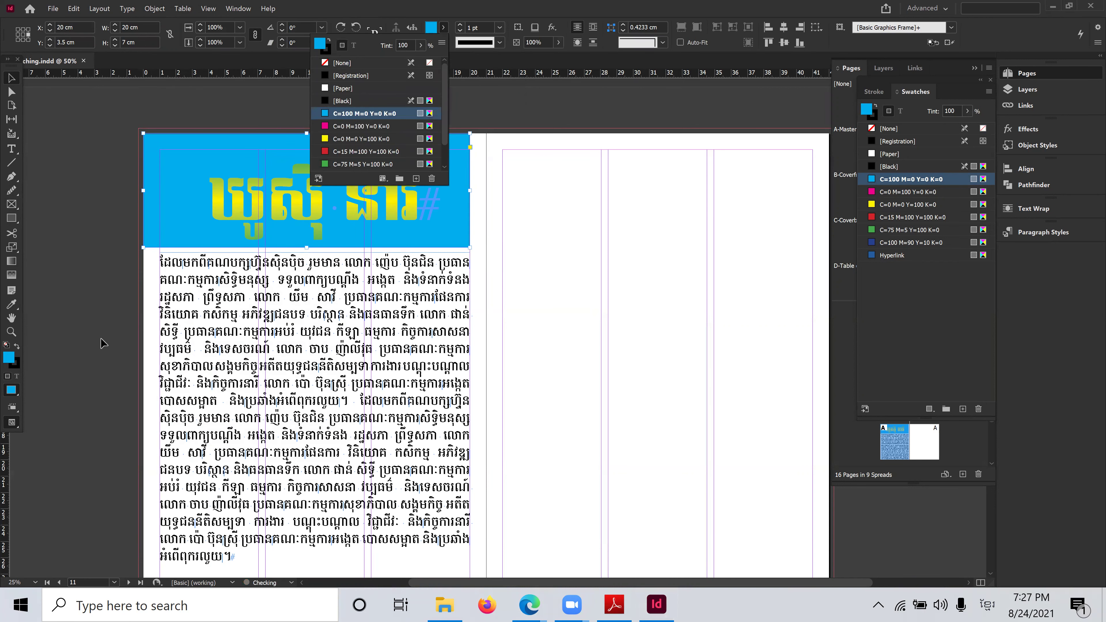
{"action": "double_click", "coordinate": [9, 359]}
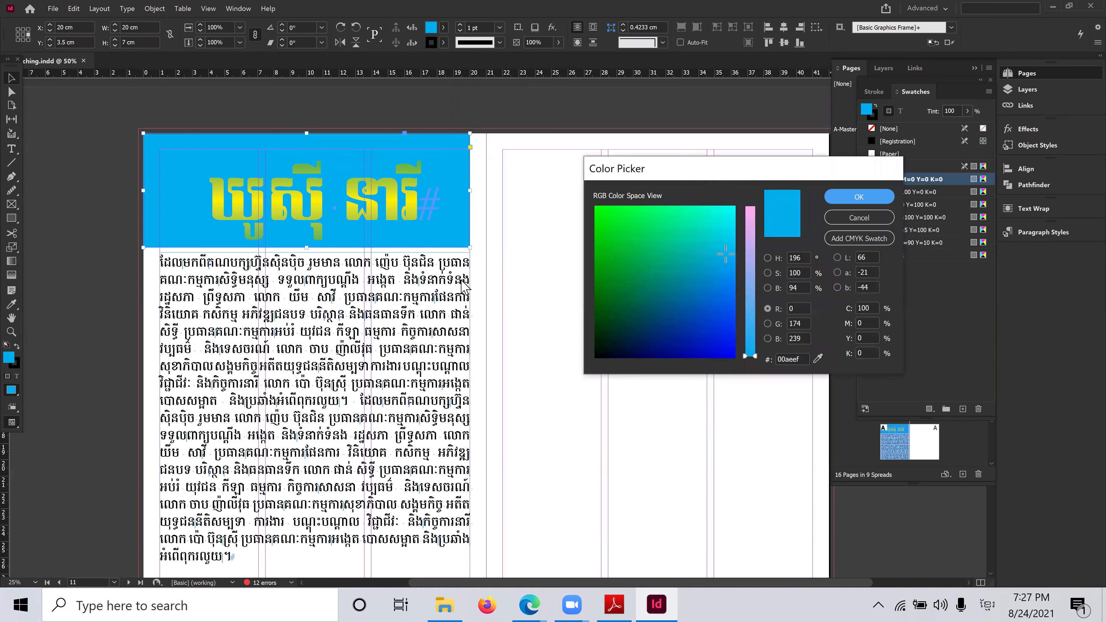
{"action": "left_click", "coordinate": [682, 272]}
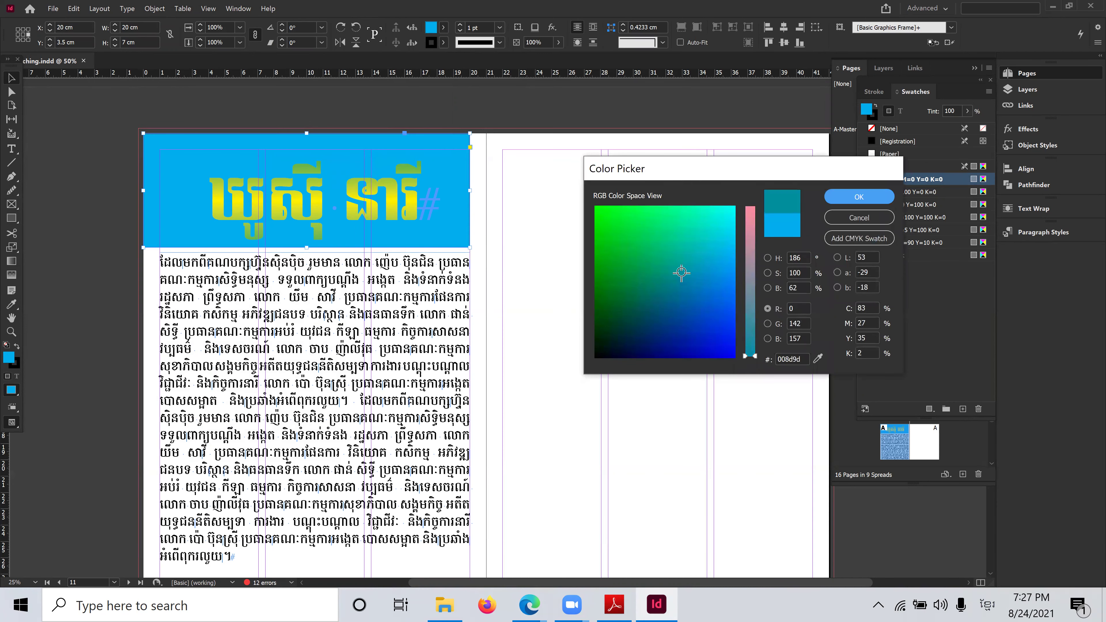
{"action": "left_click", "coordinate": [858, 197]}
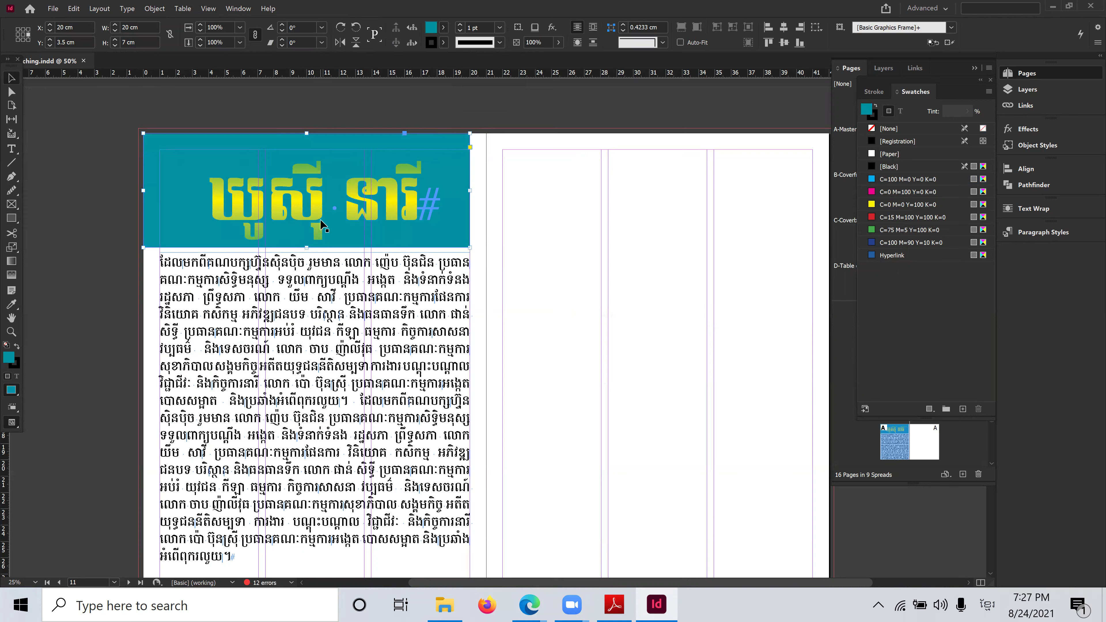
Widen the teal rectangle to 21 cm so it reaches the spine, set its stroke to None and deselect it
{"action": "left_click_drag", "start_coordinate": [470, 191], "coordinate": [486, 190]}
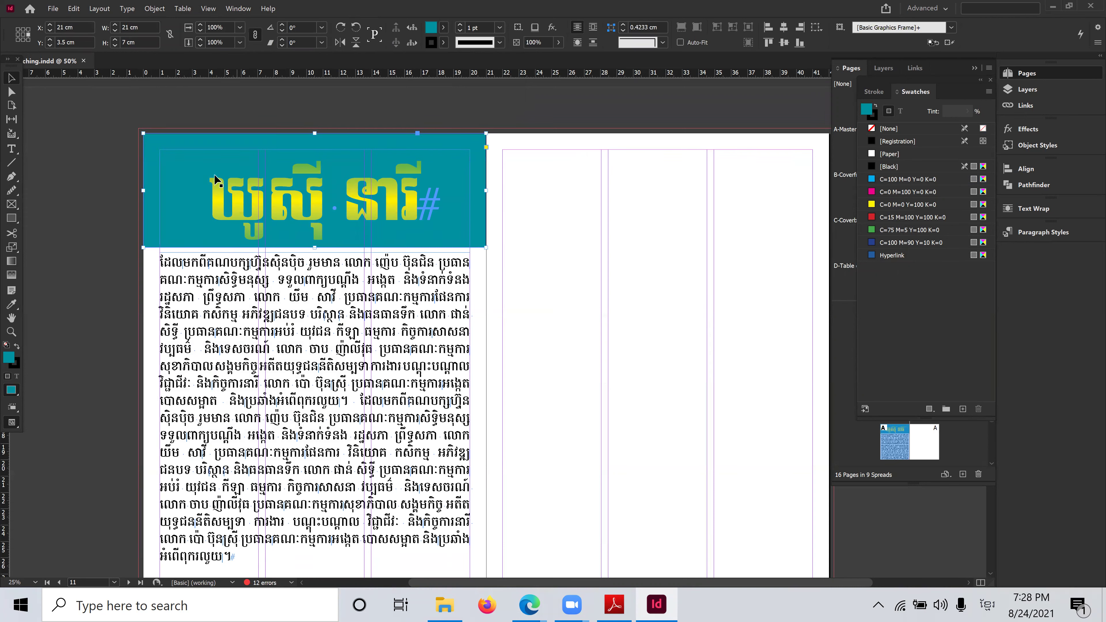
{"action": "left_click", "coordinate": [431, 42]}
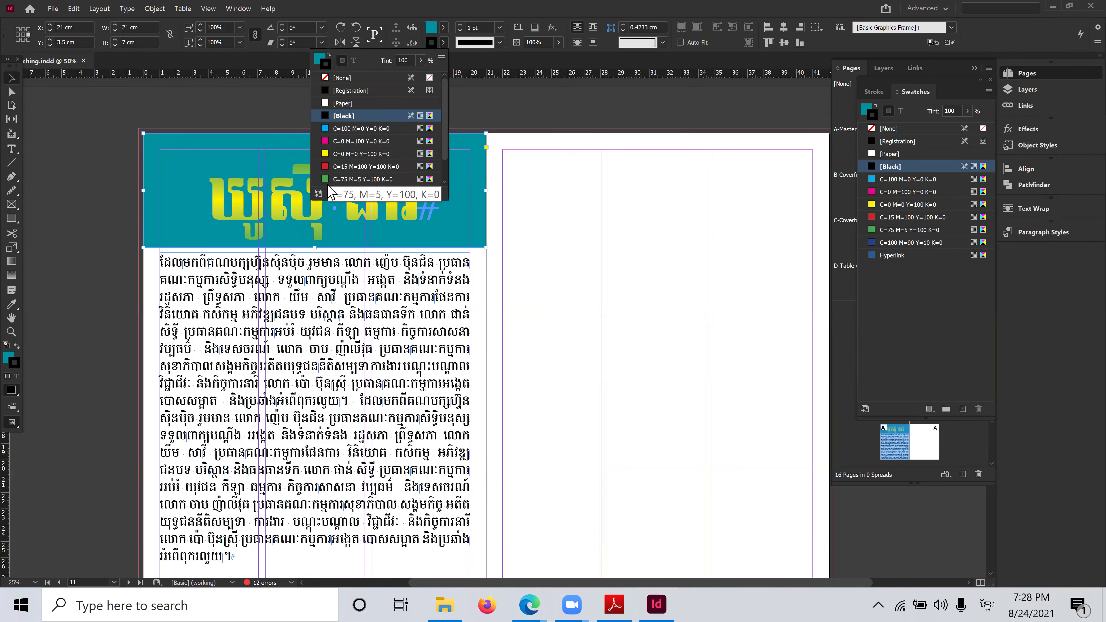
{"action": "left_click", "coordinate": [338, 77]}
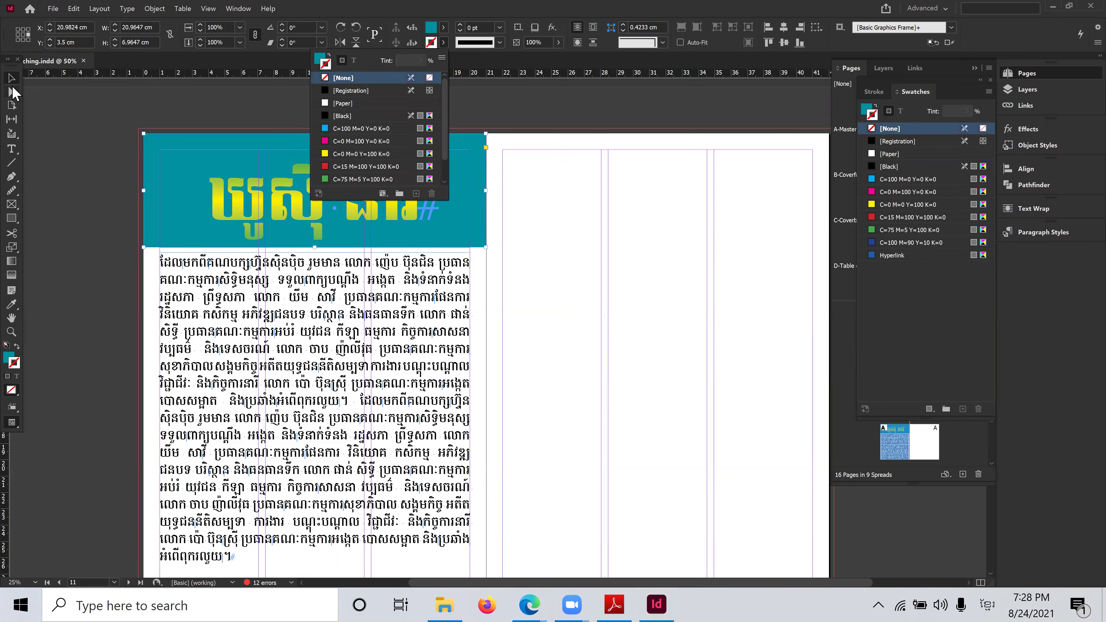
{"action": "left_click", "coordinate": [11, 91]}
{"action": "left_click", "coordinate": [710, 418]}
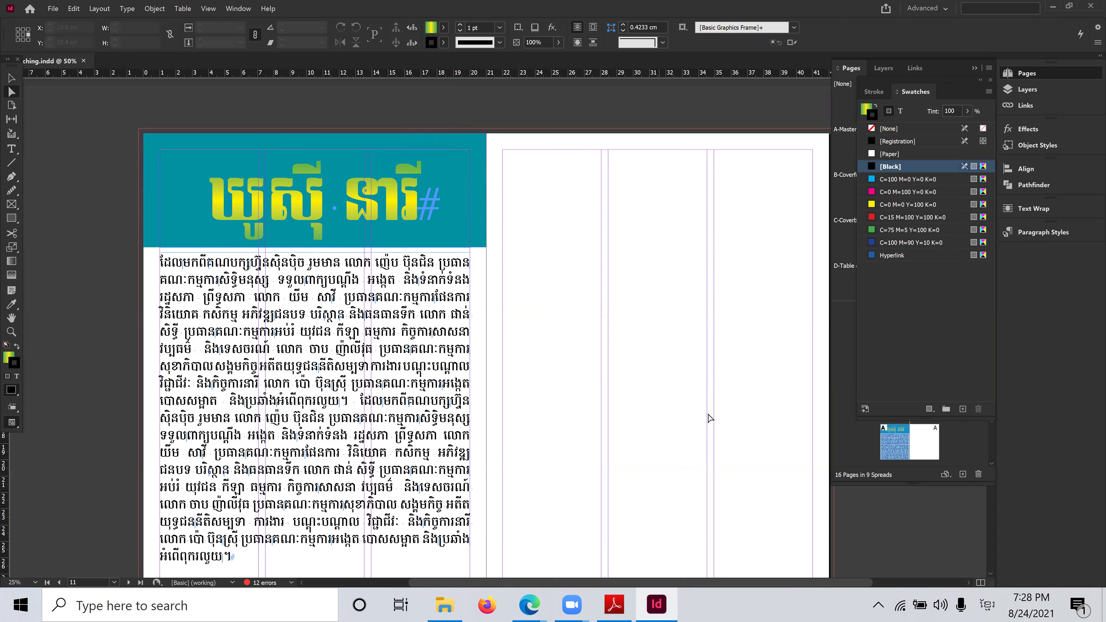
Save the magazine document and switch to the Google Meet call in the Edge browser
{"action": "key", "text": "ctrl+minus"}
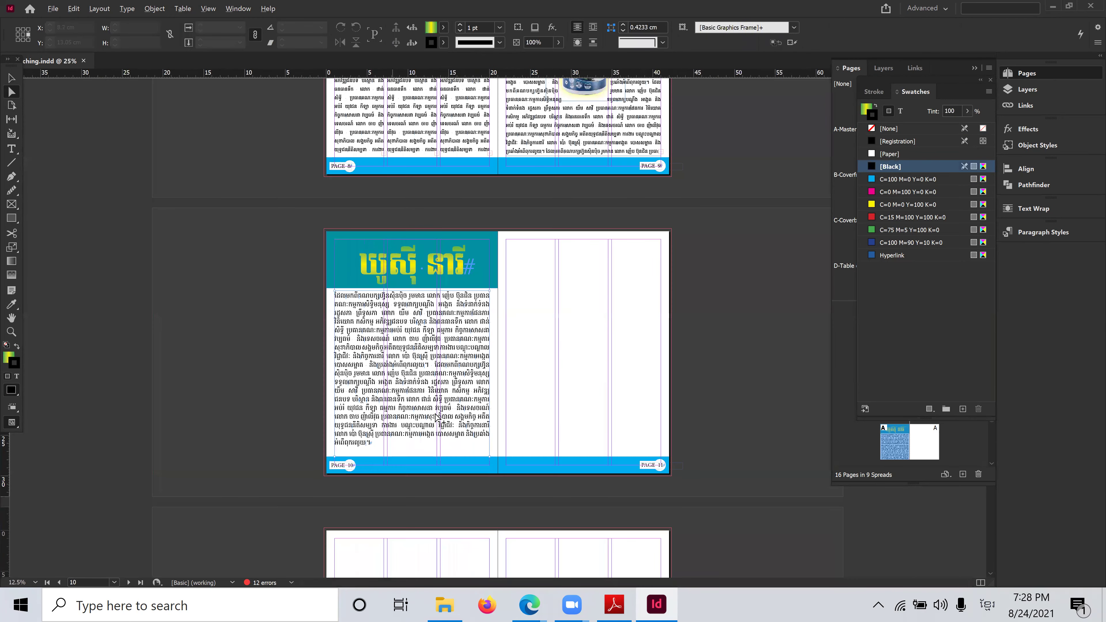
{"action": "key", "text": "ctrl+equal"}
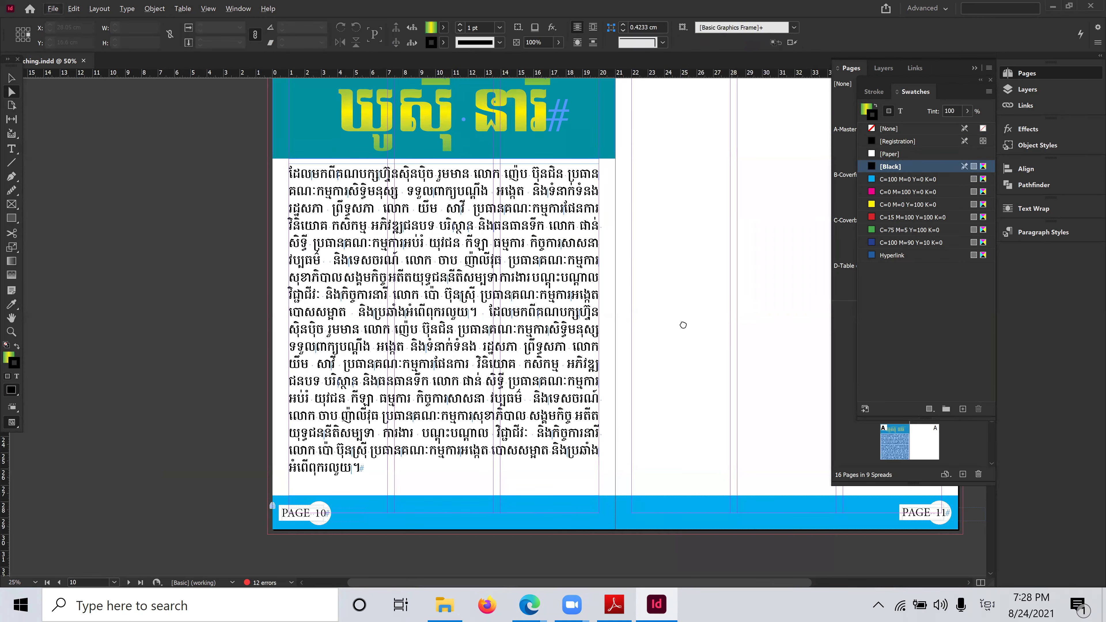
{"action": "left_click_drag", "start_coordinate": [684, 325], "coordinate": [621, 335]}
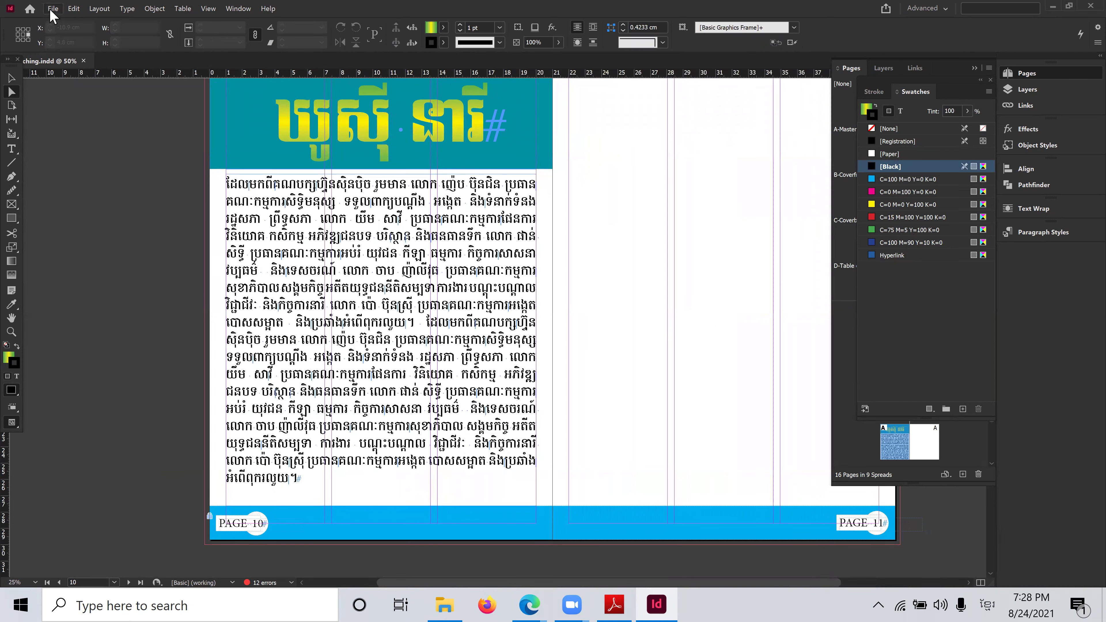
{"action": "left_click", "coordinate": [50, 10]}
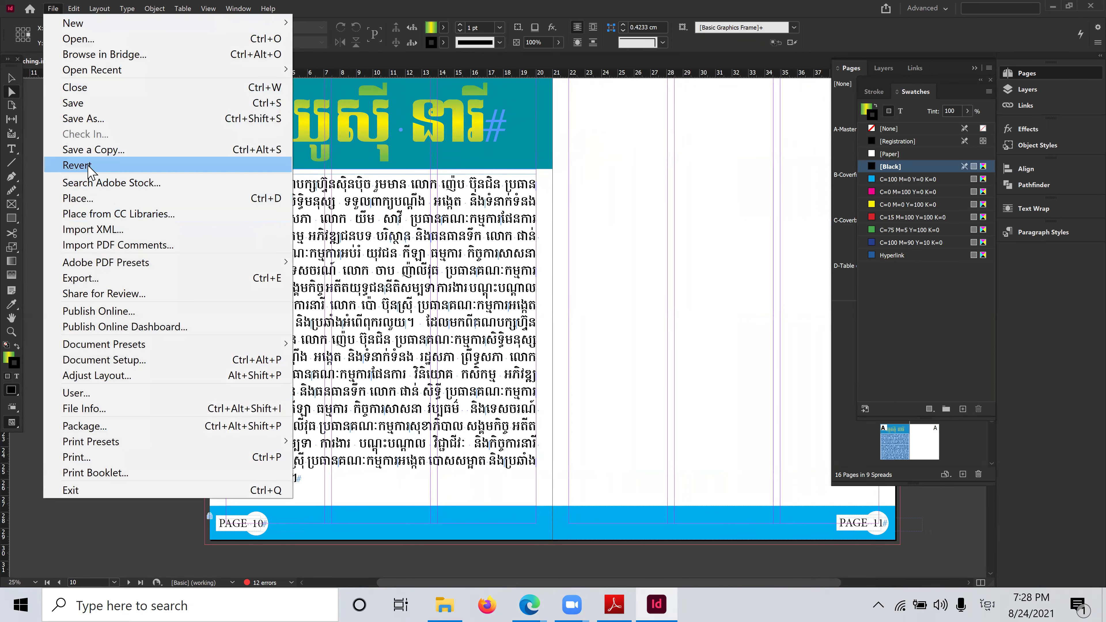
{"action": "left_click", "coordinate": [83, 103]}
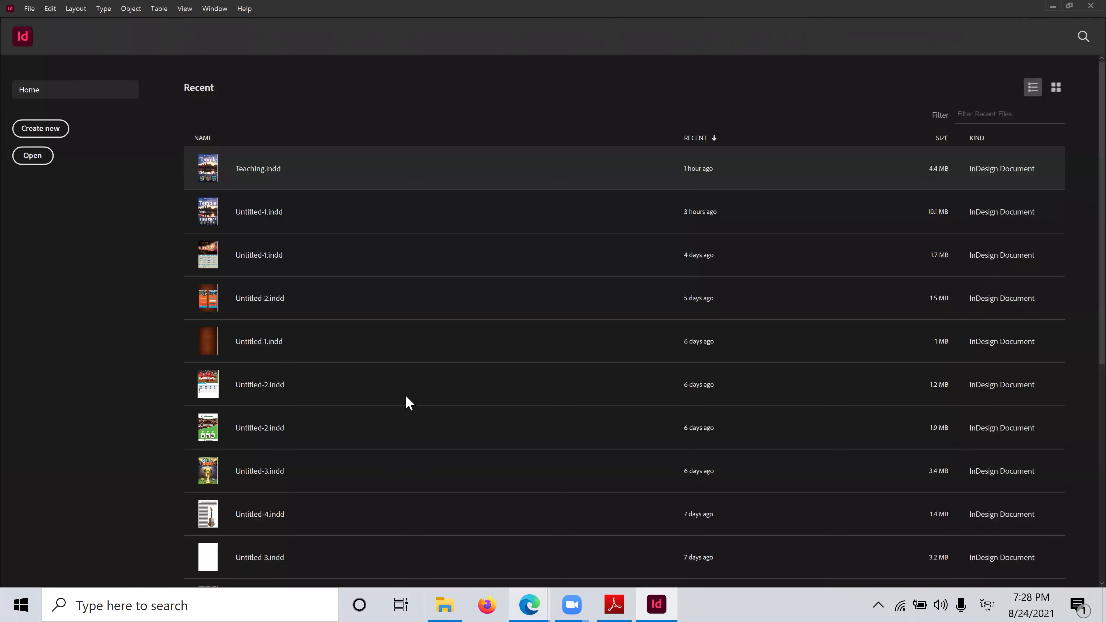
{"action": "left_click", "coordinate": [533, 604]}
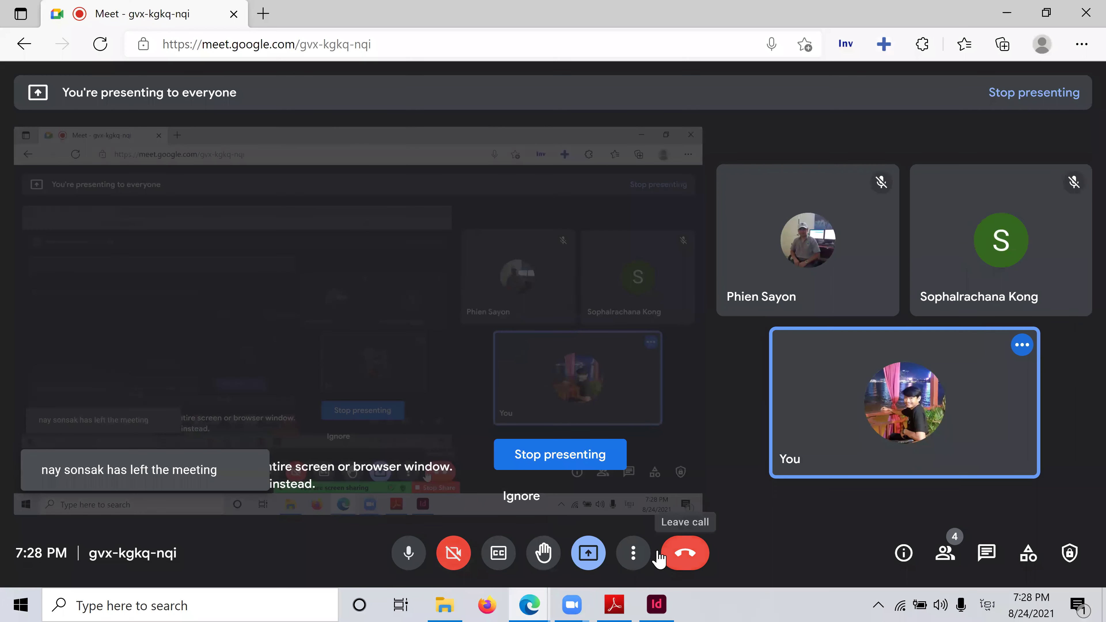